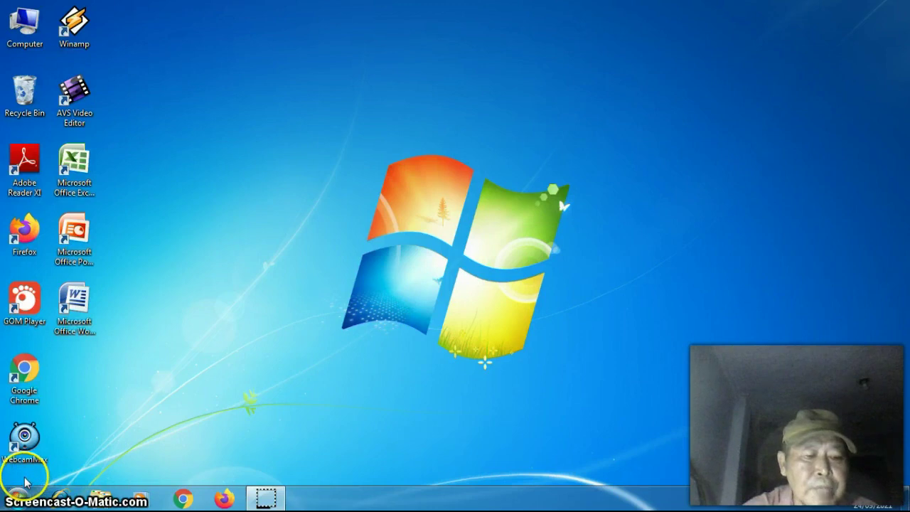
- Launch Microsoft Office Access 2007 from the installed Microsoft Office programs
click(17, 496)
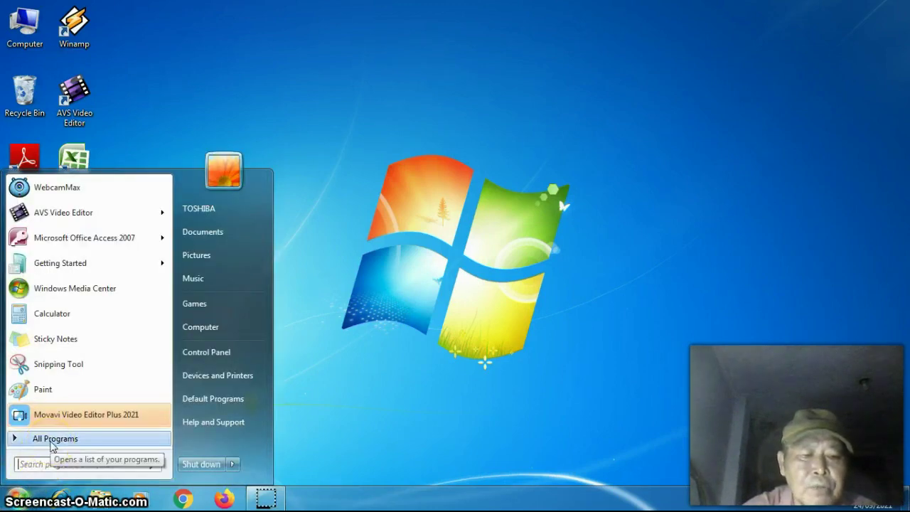
click(51, 439)
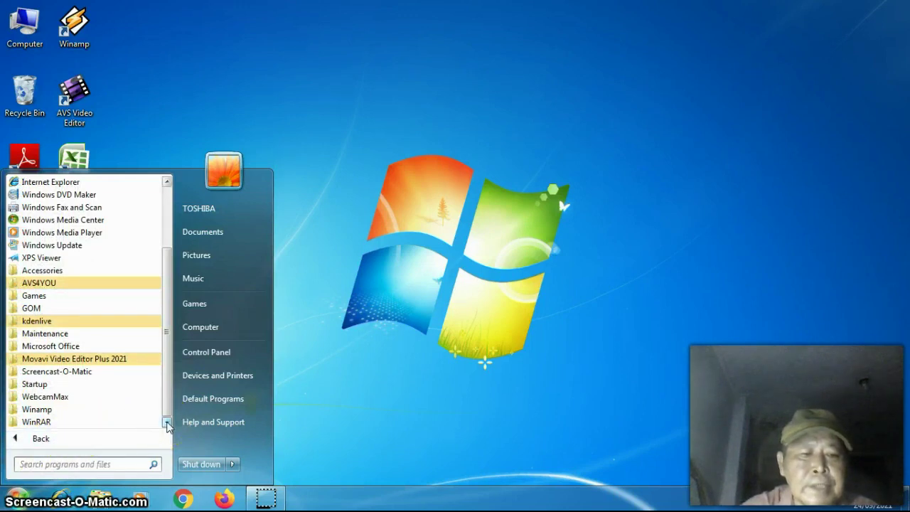
click(113, 347)
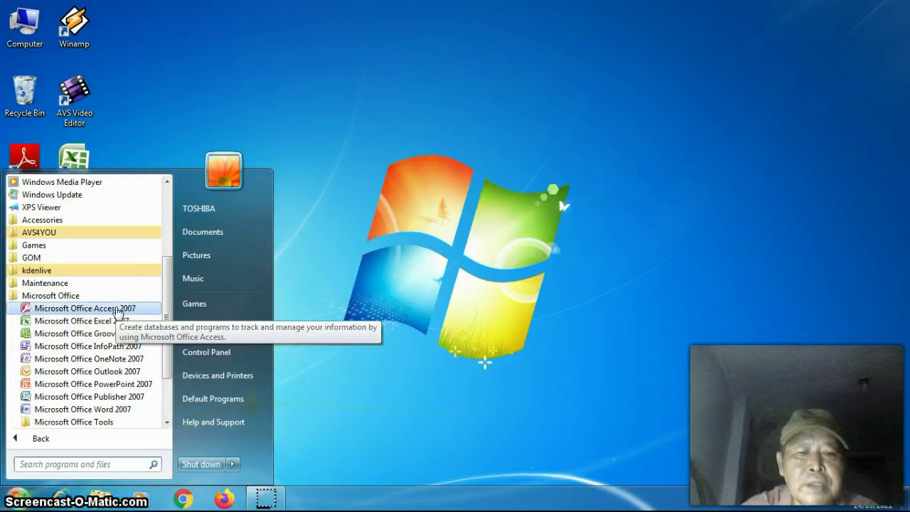
click(118, 311)
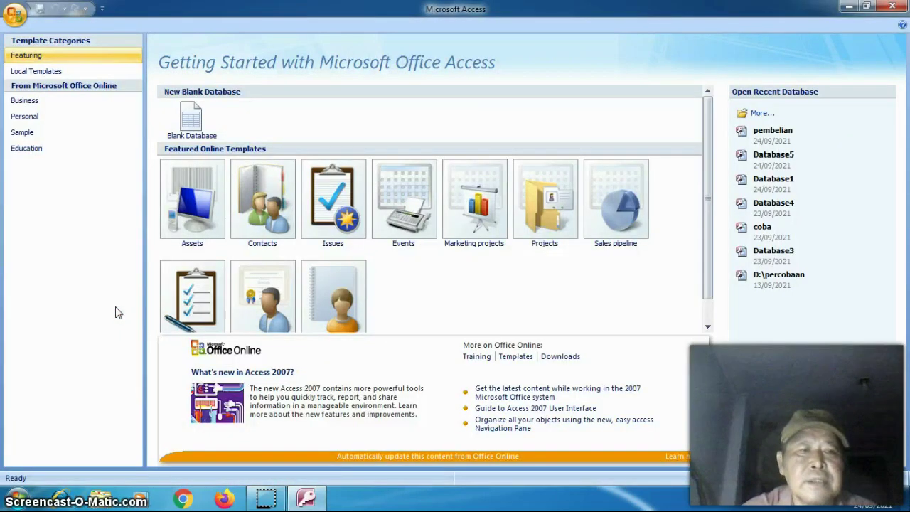
click(115, 303)
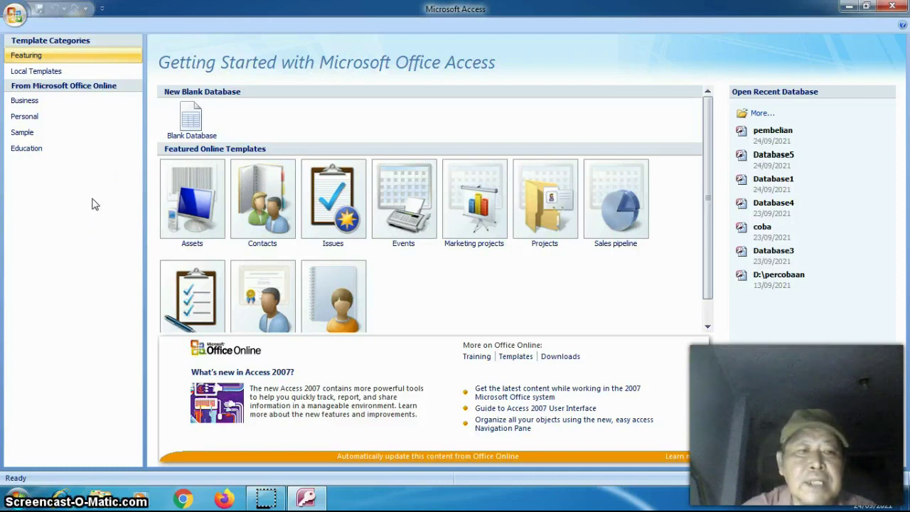
click(90, 150)
click(83, 137)
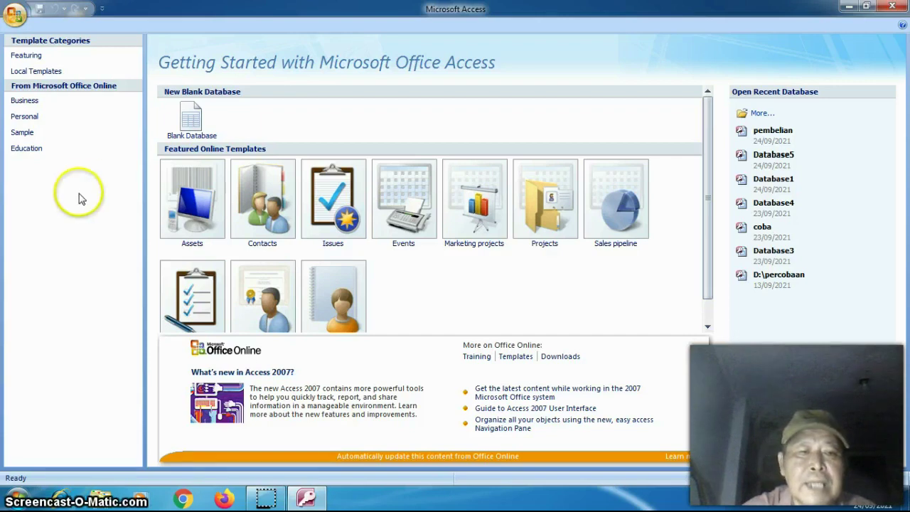
- Start a new blank database and enter PEMBELIAN as its file name
click(192, 124)
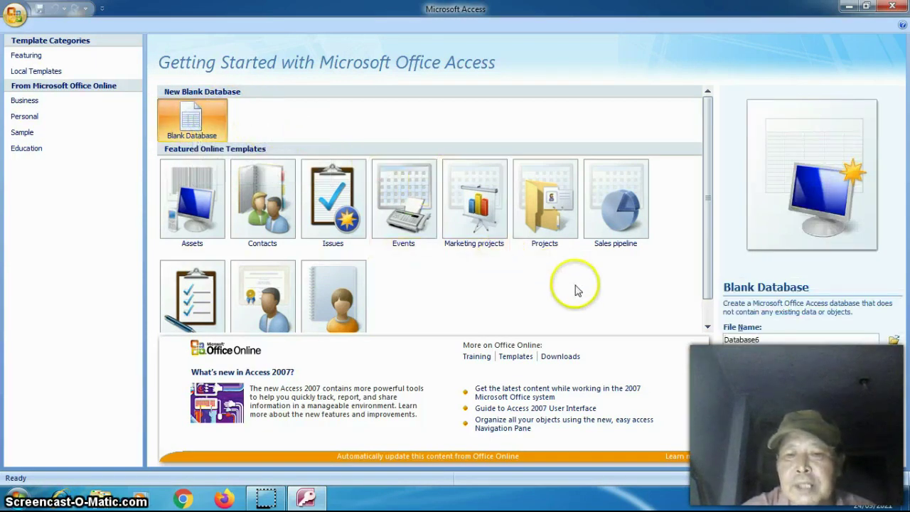
click(763, 340)
click(772, 338)
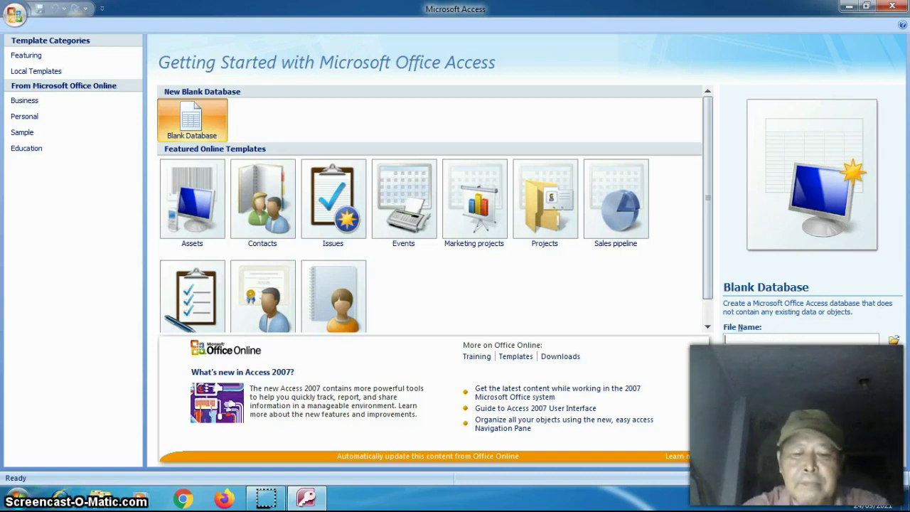
text(p)
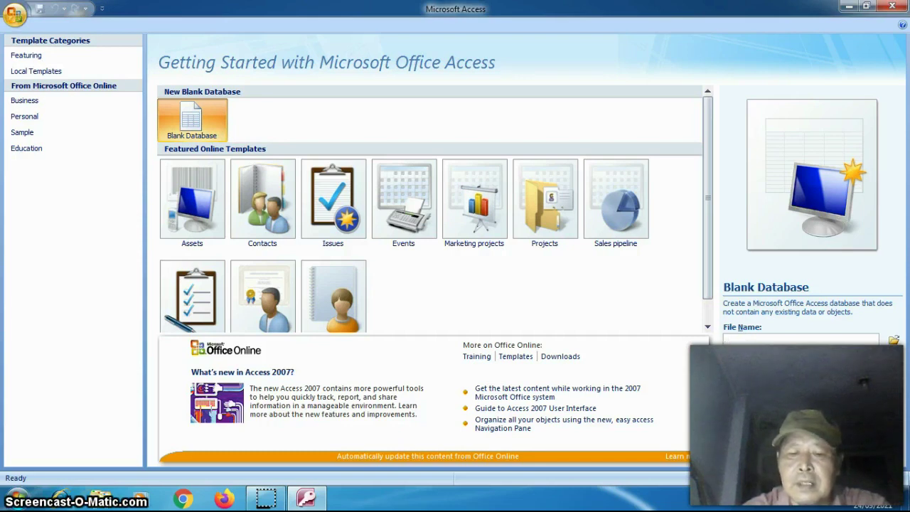
text(PEMBELI)
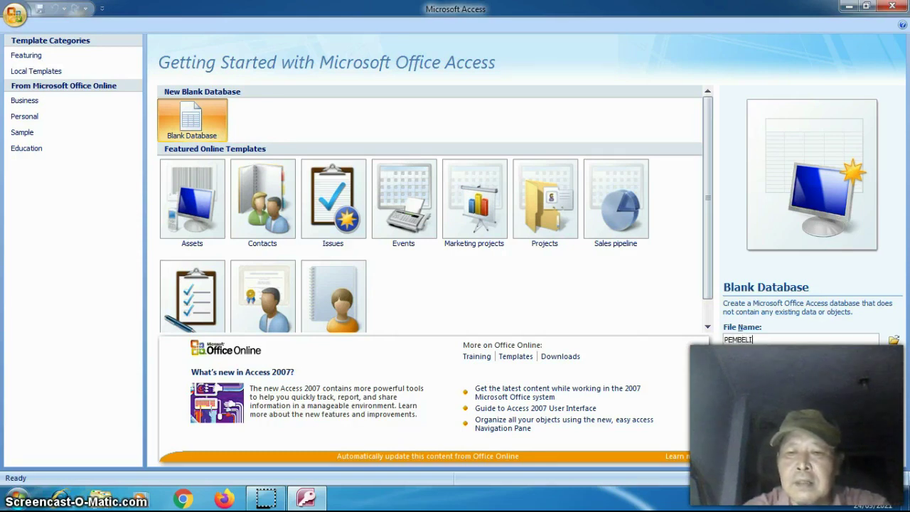
text(AN)
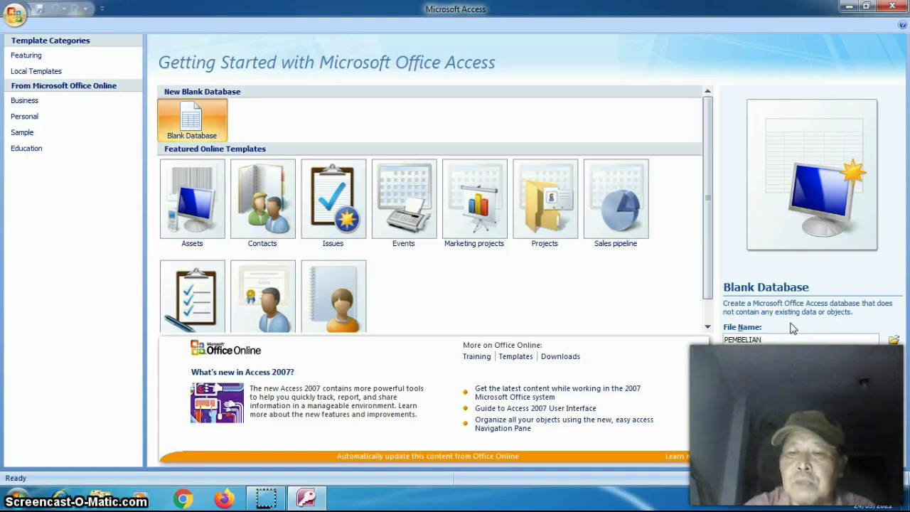
click(776, 380)
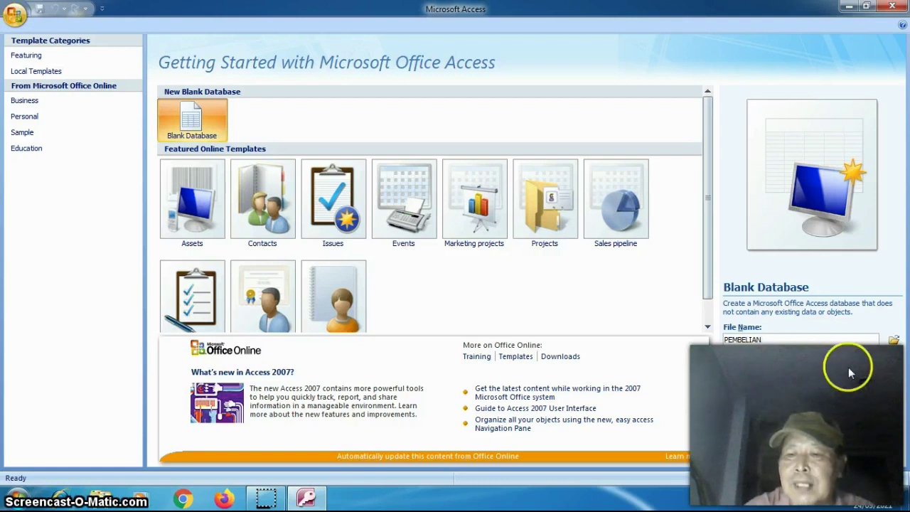
click(888, 362)
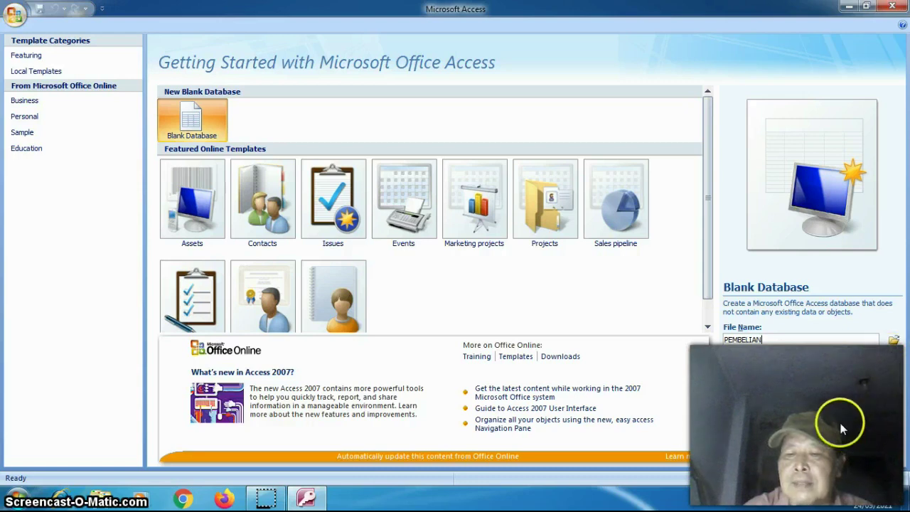
- Browse for the new database's save location and choose the drive New Volume (D:)
click(894, 342)
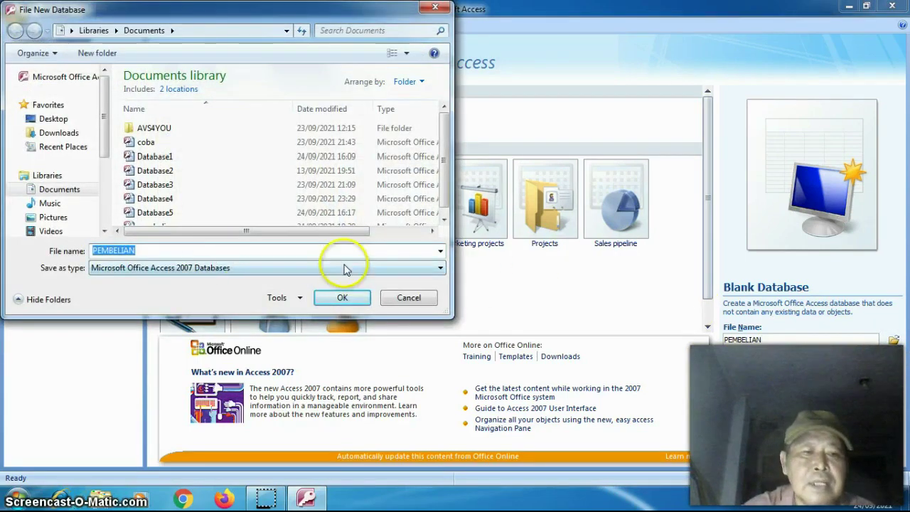
click(105, 231)
click(105, 231)
click(105, 231)
click(104, 231)
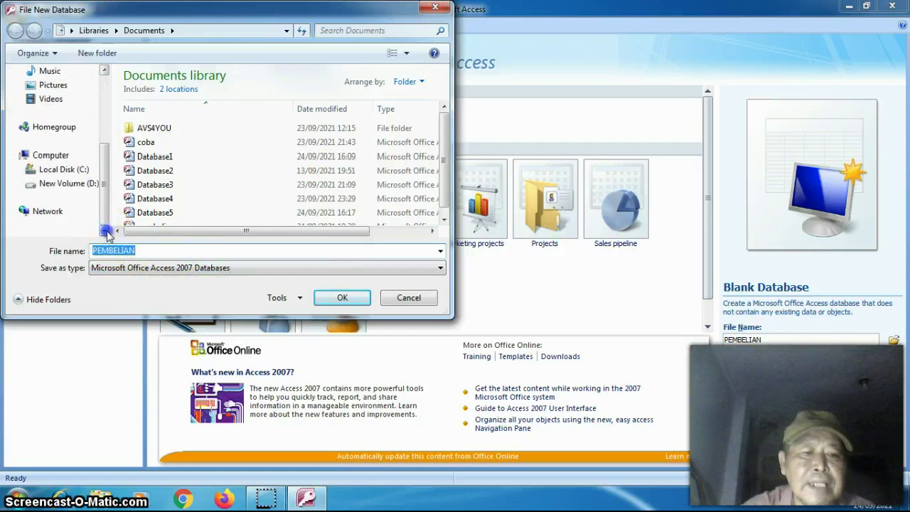
click(69, 183)
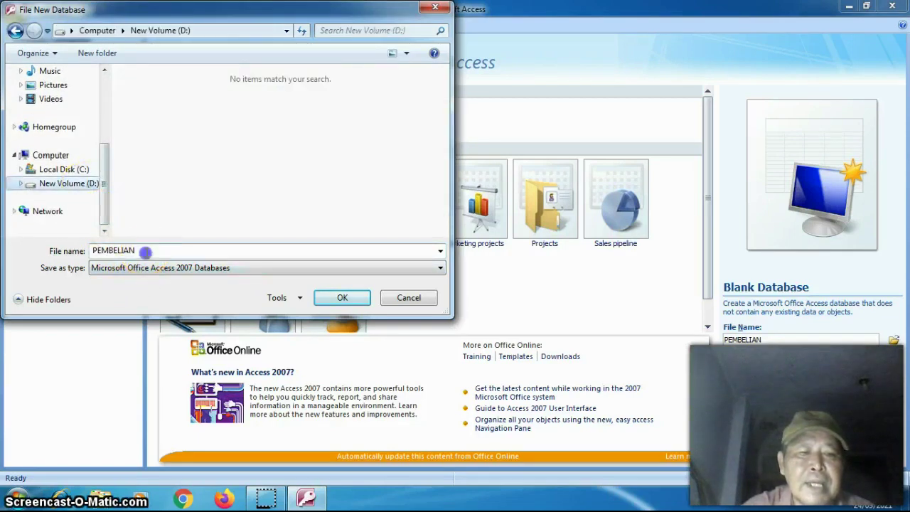
- Extend the database file name to PEMBELIAN TUTORIAL 1 and create the database
double_click(144, 252)
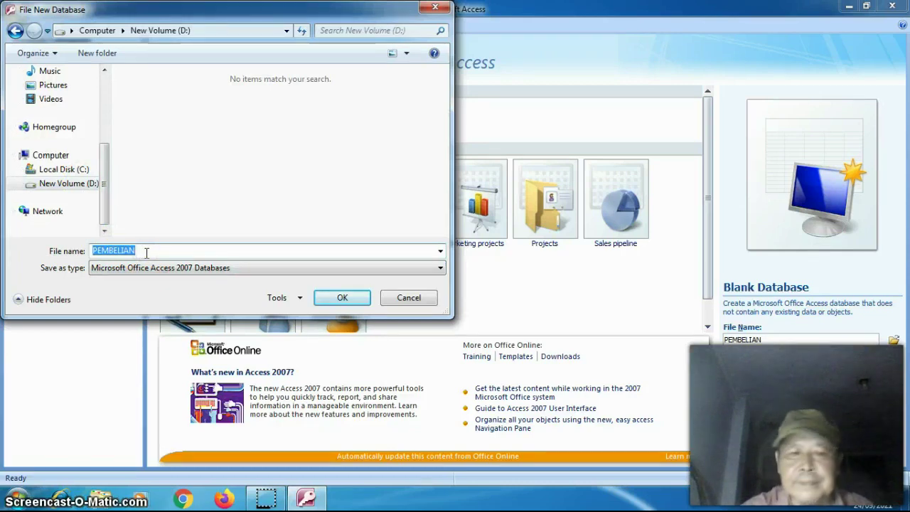
click(146, 251)
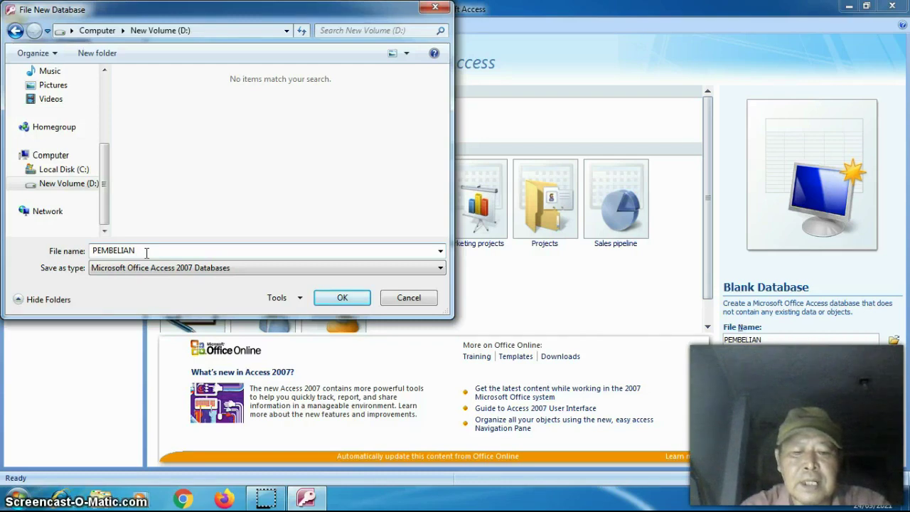
text(TUTORIAL 1)
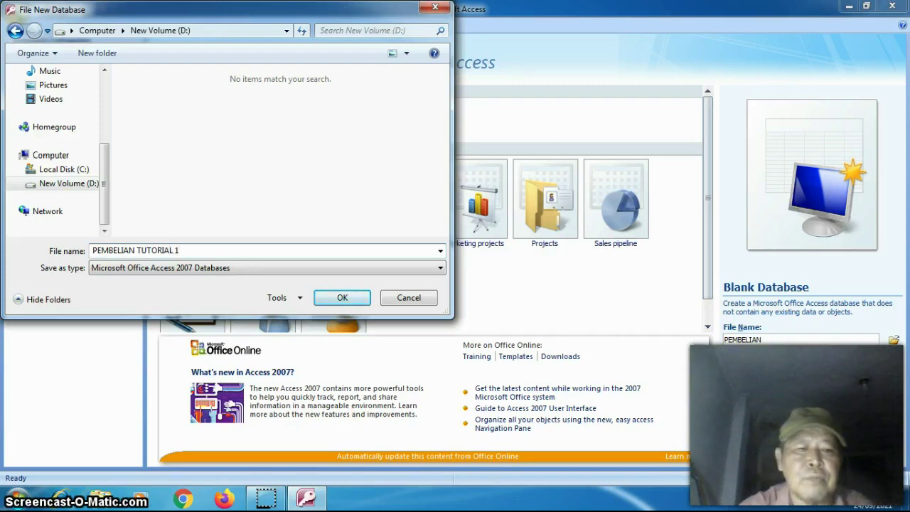
click(331, 297)
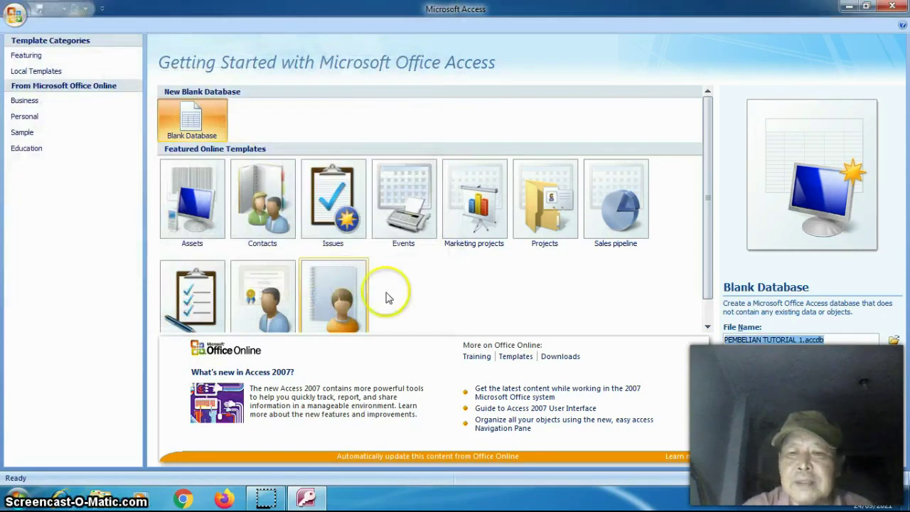
click(744, 377)
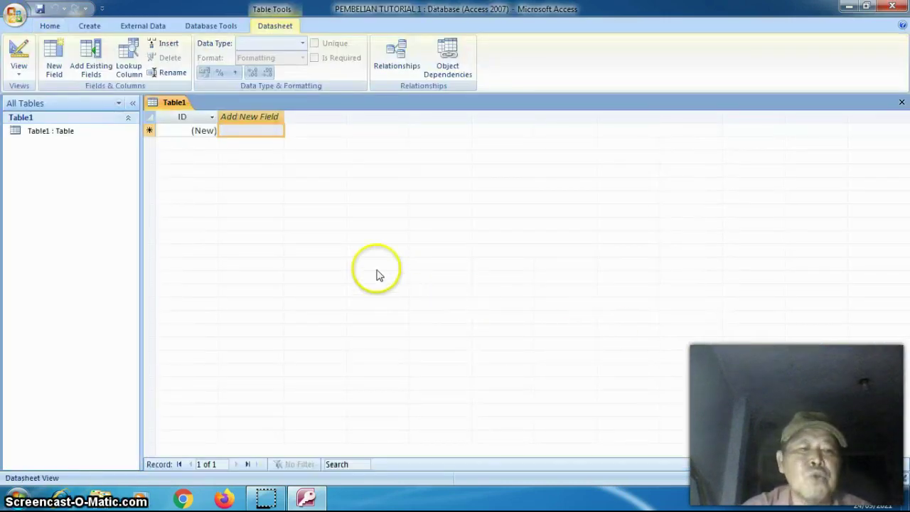
- Switch the new table to Design View, saving it under the name PEMBELIAN
click(214, 162)
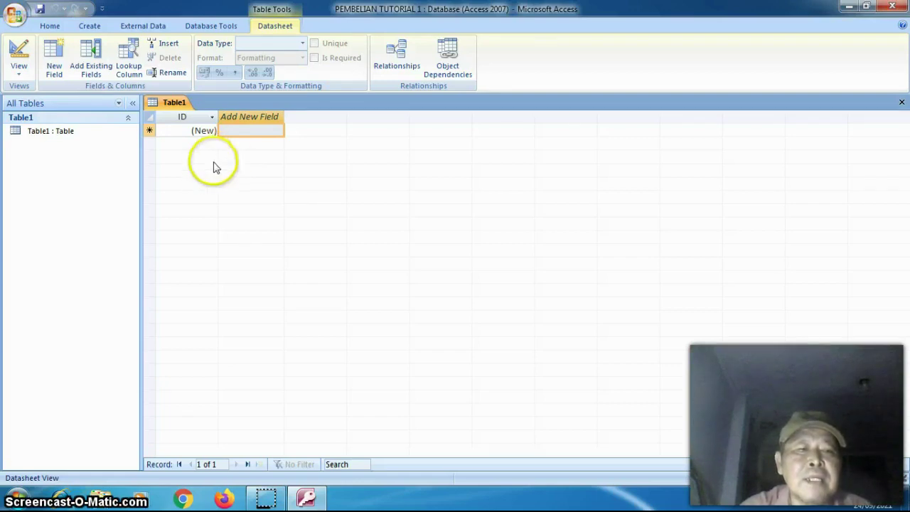
click(178, 172)
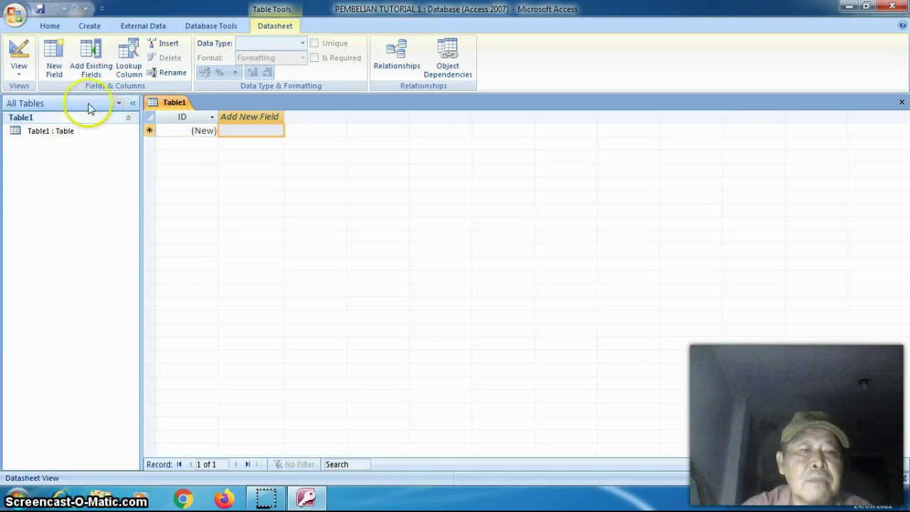
click(20, 61)
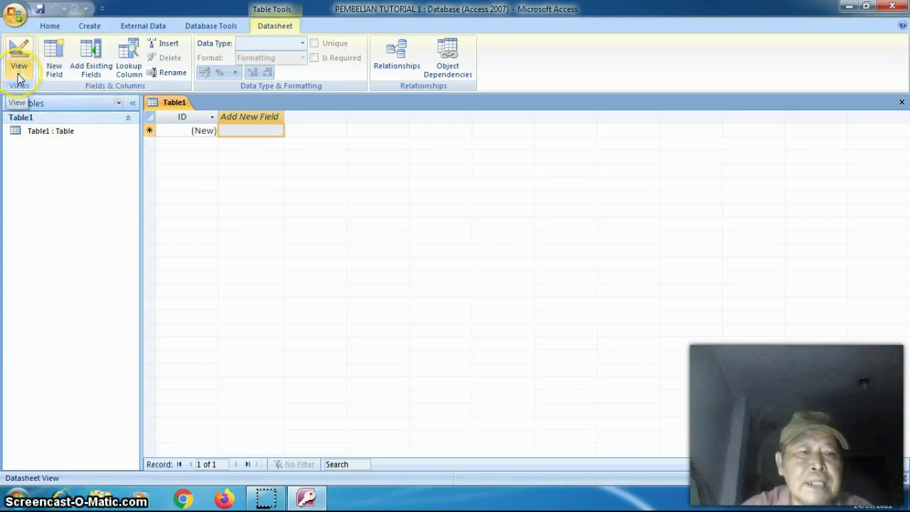
click(20, 77)
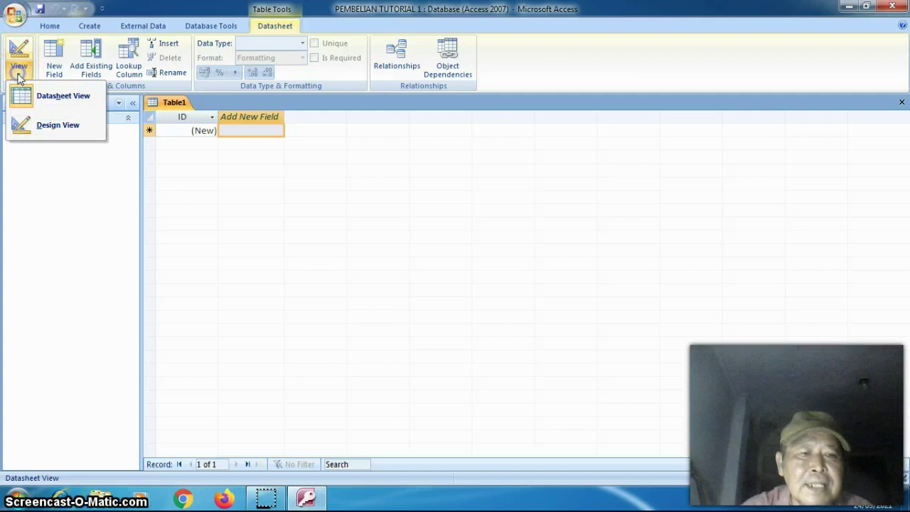
click(29, 127)
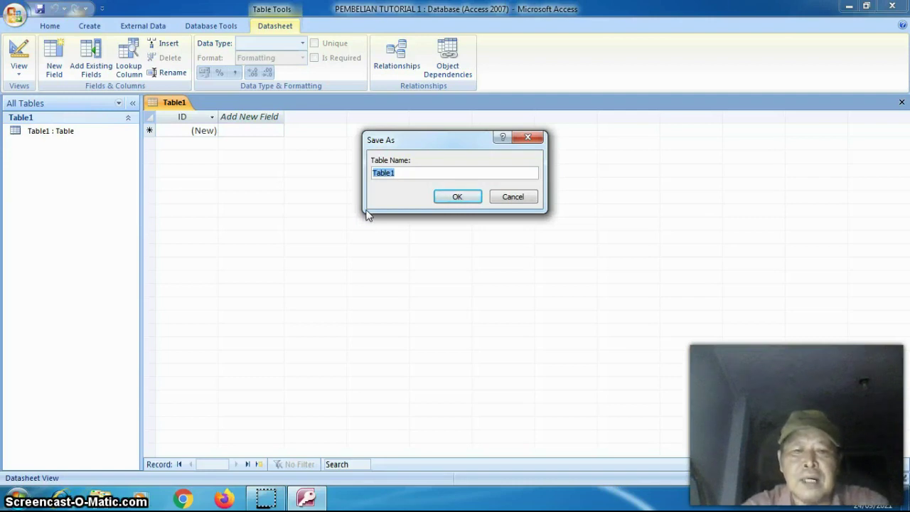
text(PEMBELIAN)
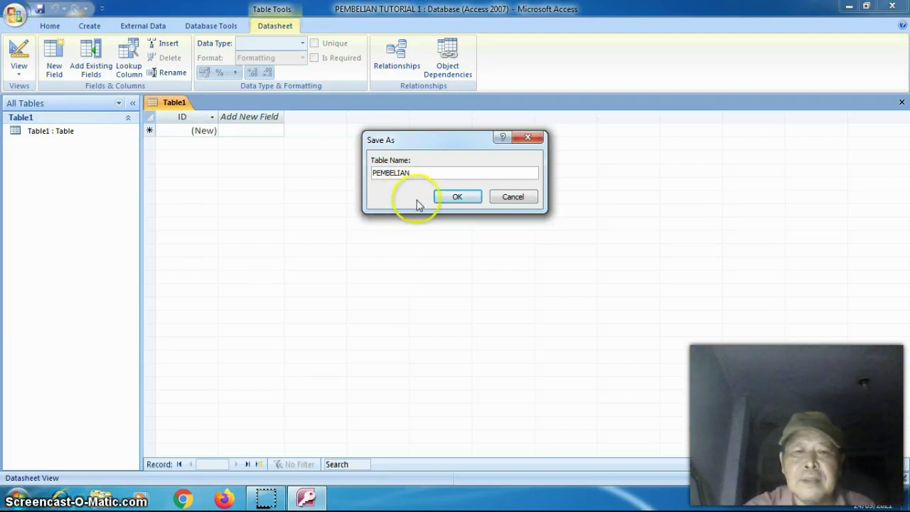
click(450, 202)
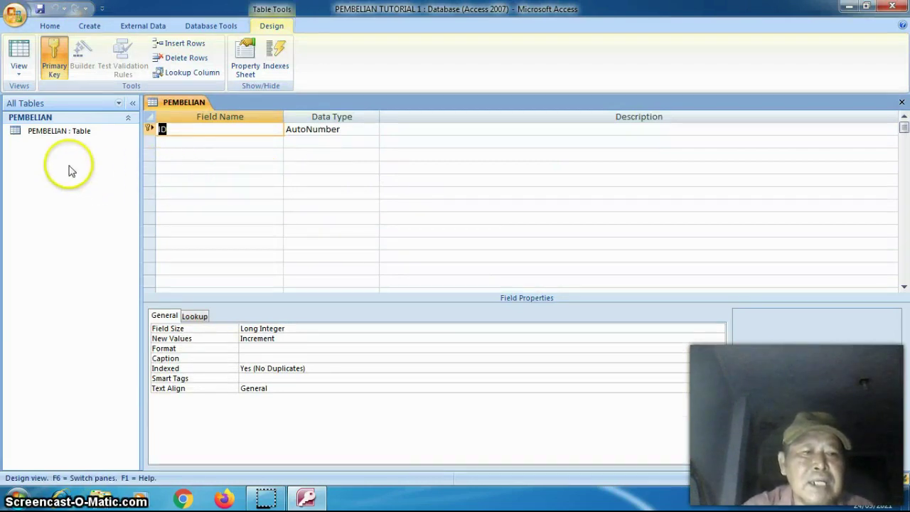
- Add the fields NAMA and ALAMAT below the ID field in the PEMBELIAN table
click(21, 74)
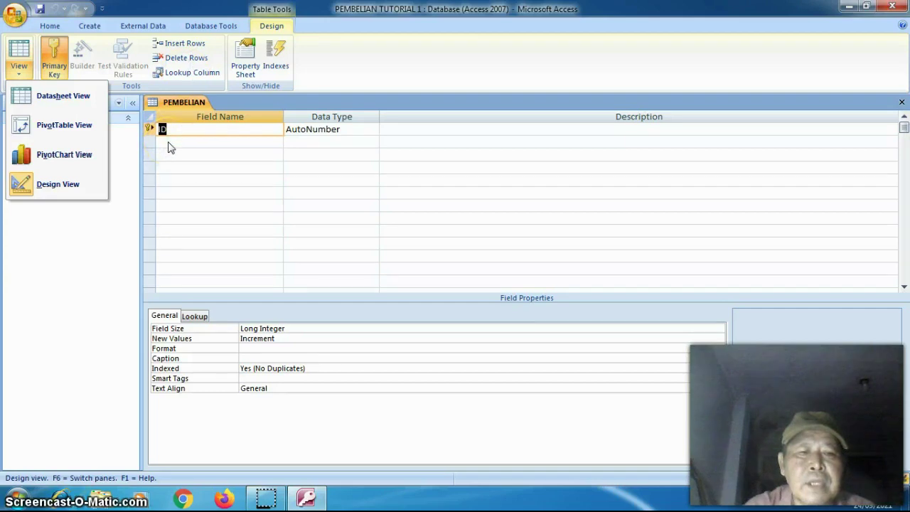
click(169, 142)
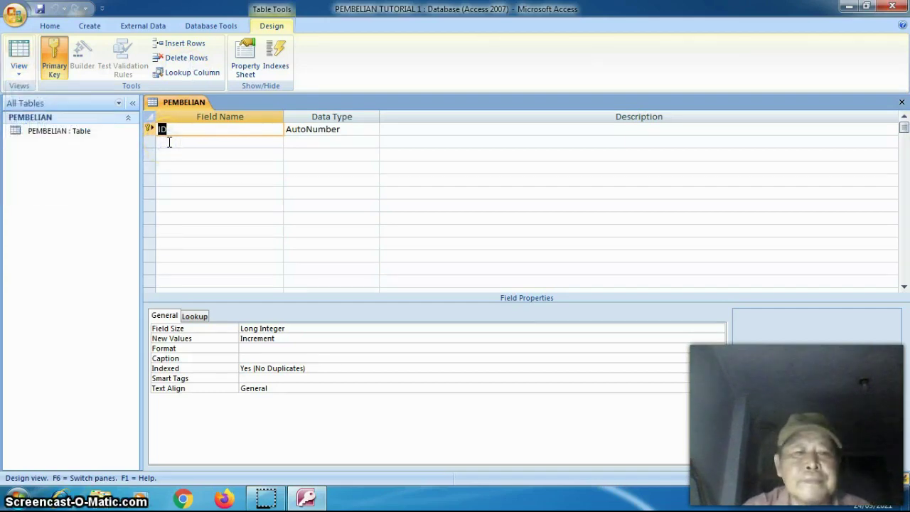
click(169, 143)
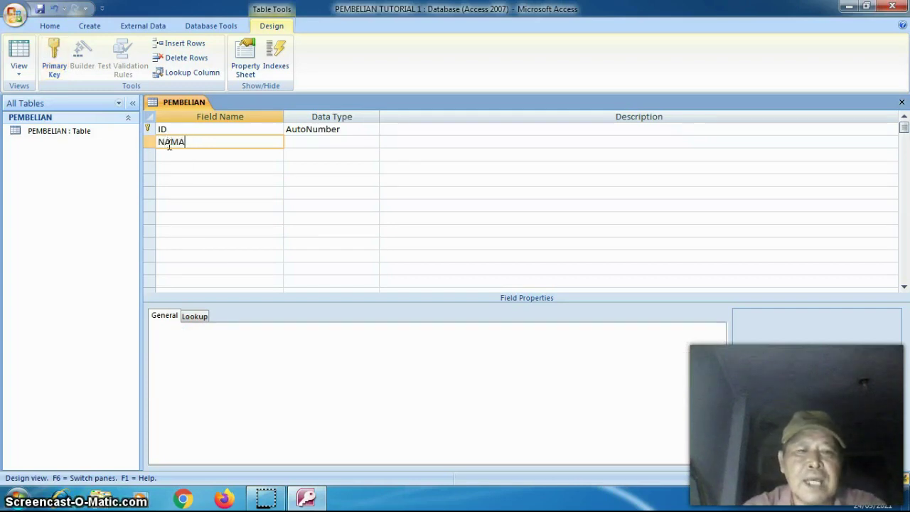
click(169, 155)
text(A)
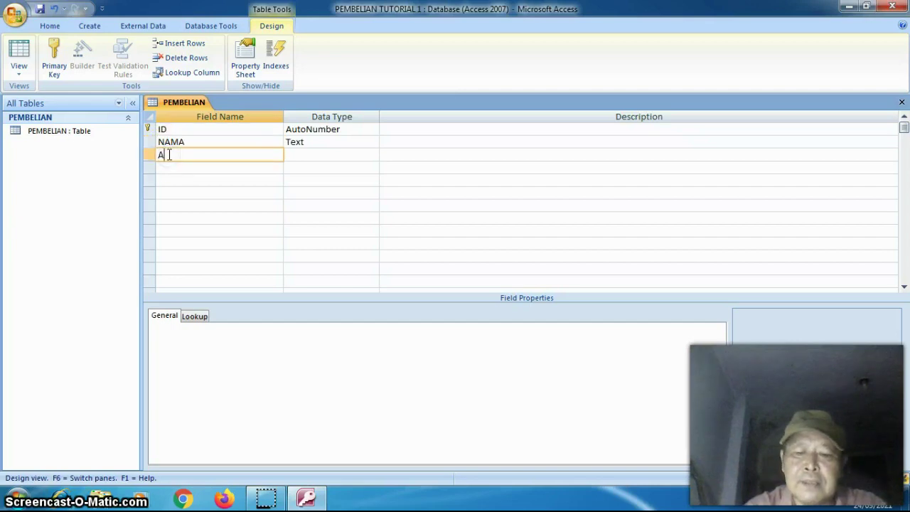
text(LAMA)
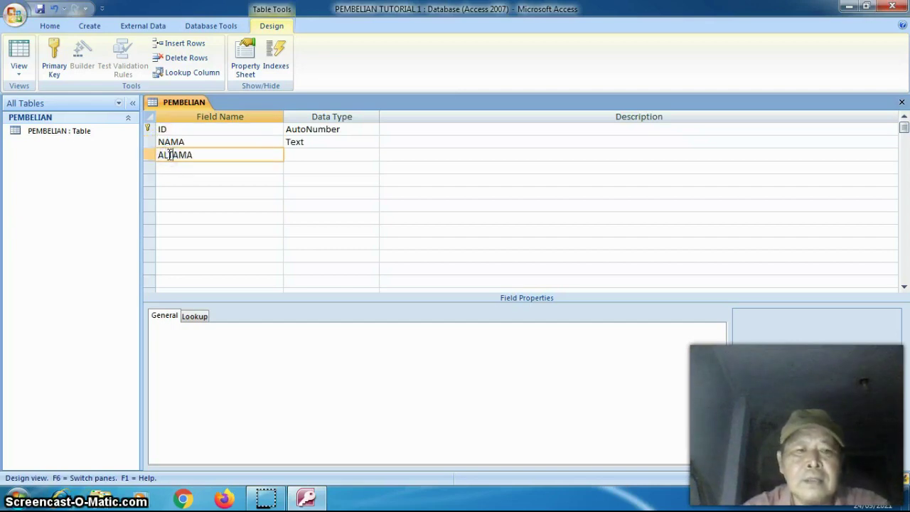
click(178, 156)
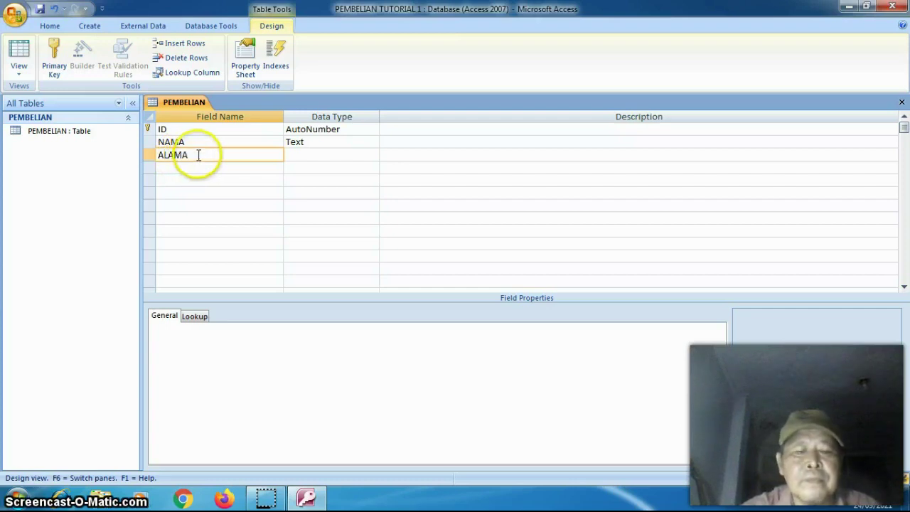
click(197, 155)
text(T)
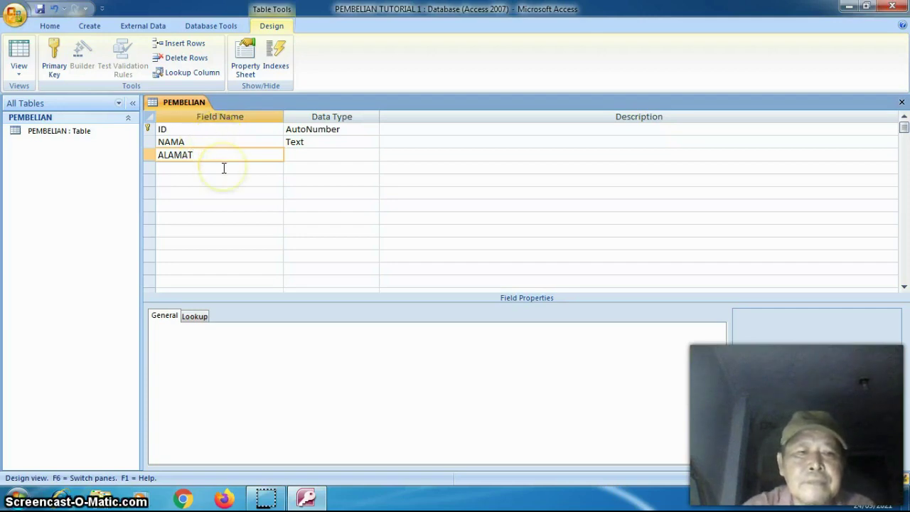
- Review the data types available for the ID field without changing its type
click(223, 167)
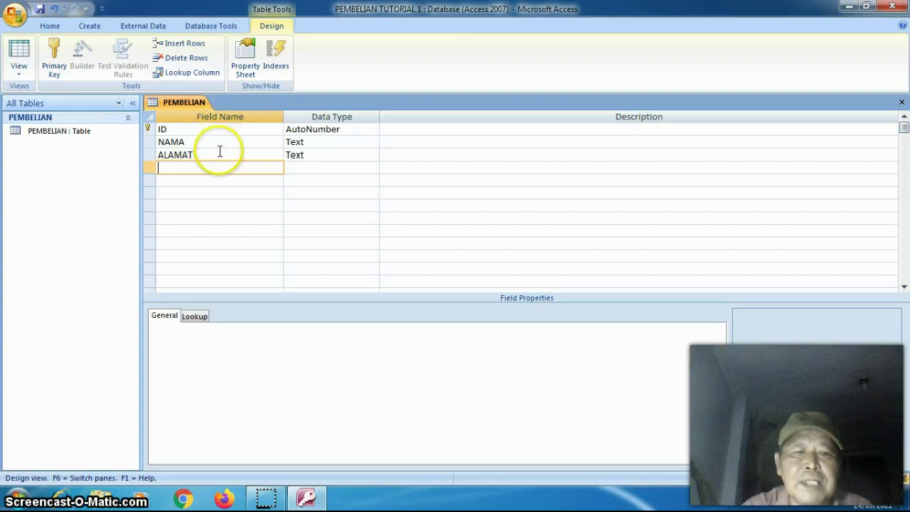
click(348, 129)
click(373, 129)
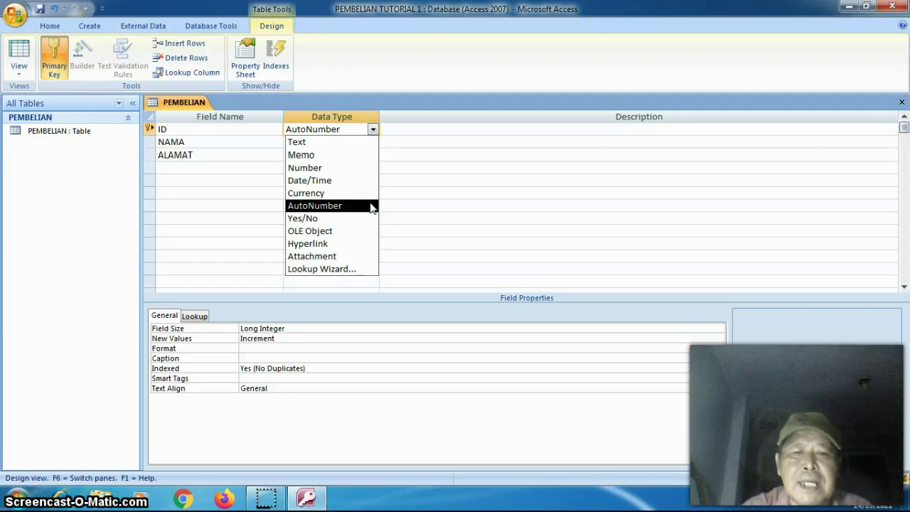
click(476, 126)
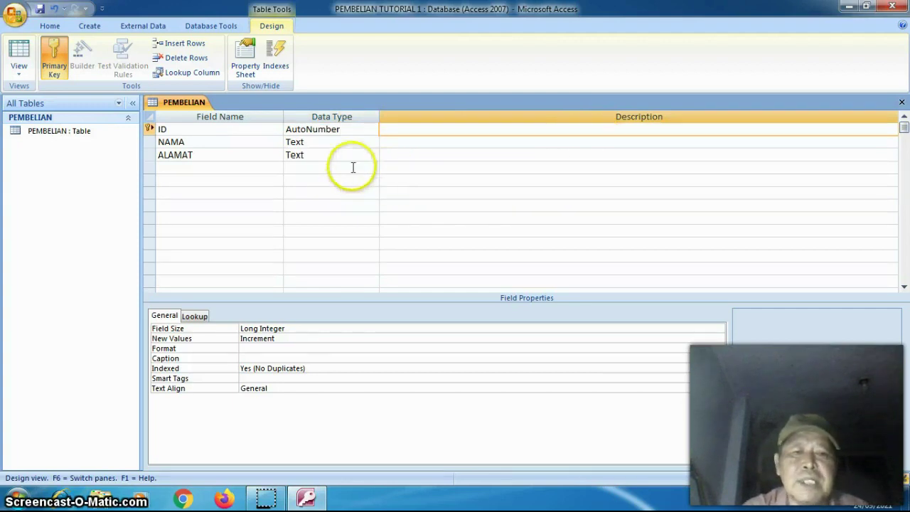
- Set the field size of NAMA to 55 and of ALAMAT to 75
click(342, 140)
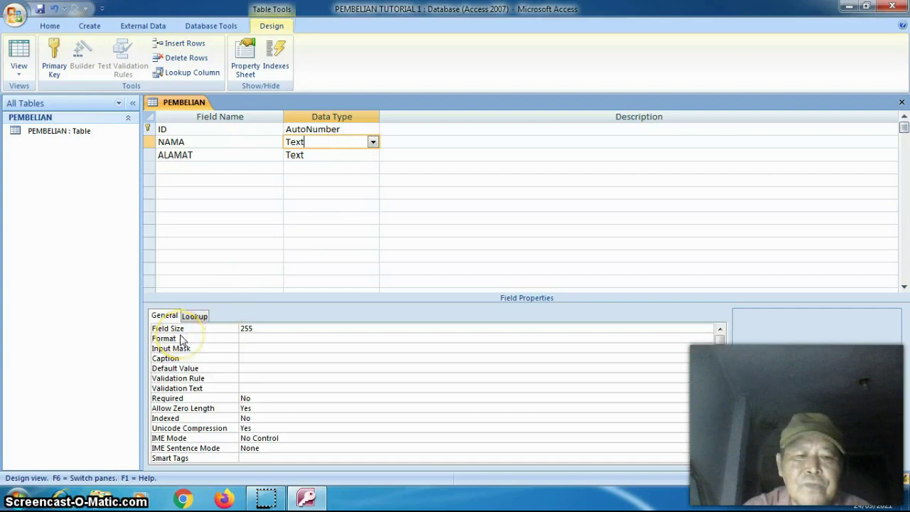
click(245, 329)
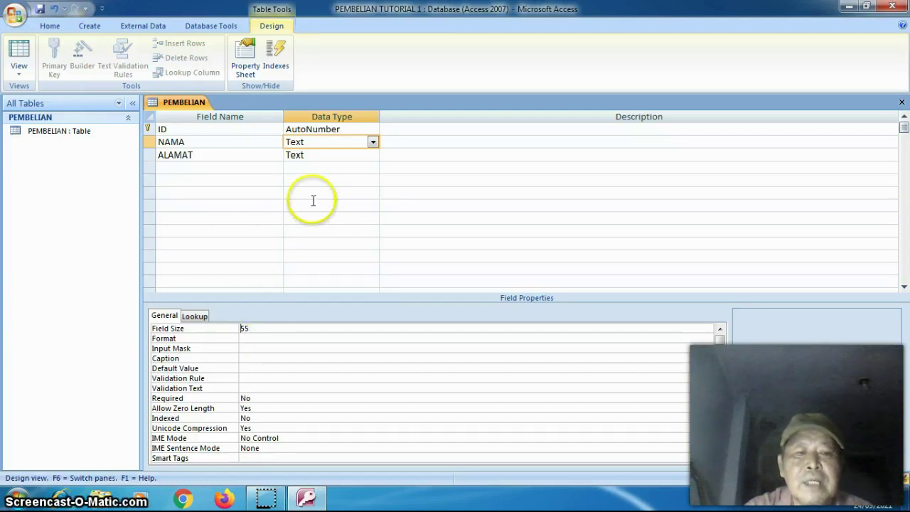
click(307, 154)
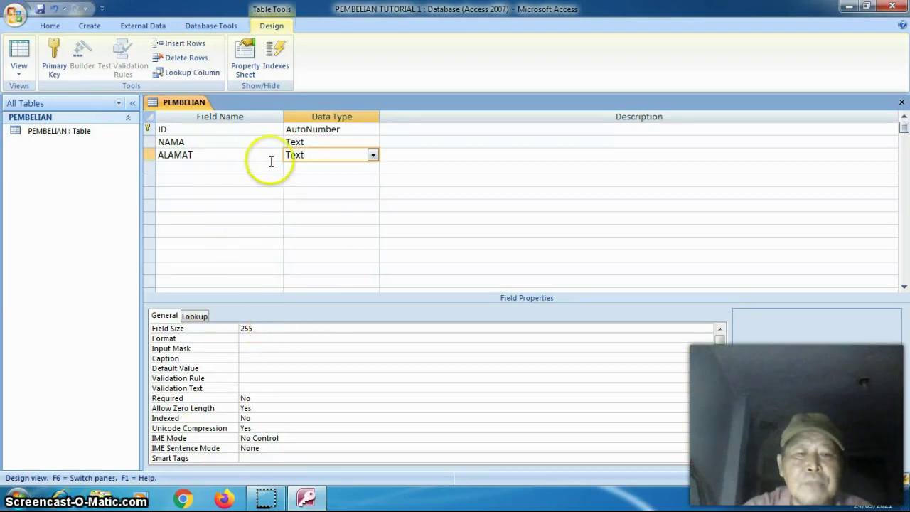
click(246, 328)
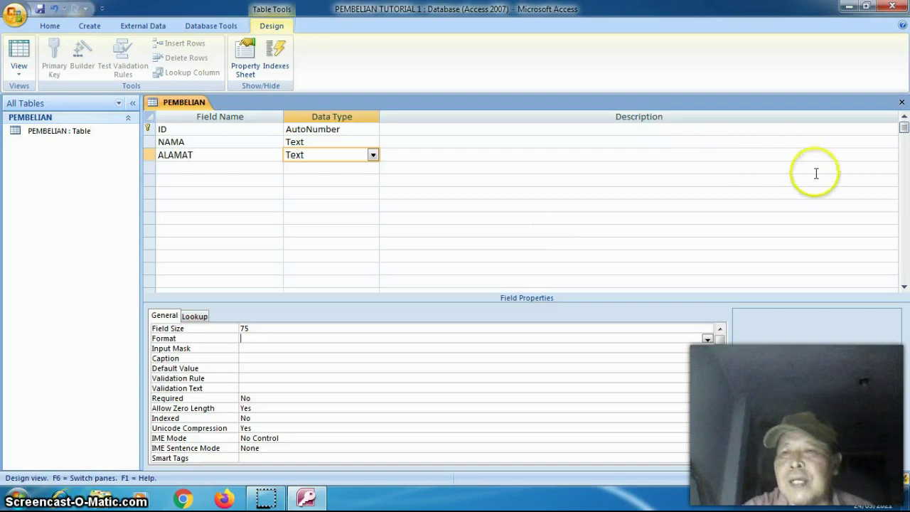
- Close the PEMBELIAN table, saving its design changes, and reopen it in Datasheet View
click(901, 104)
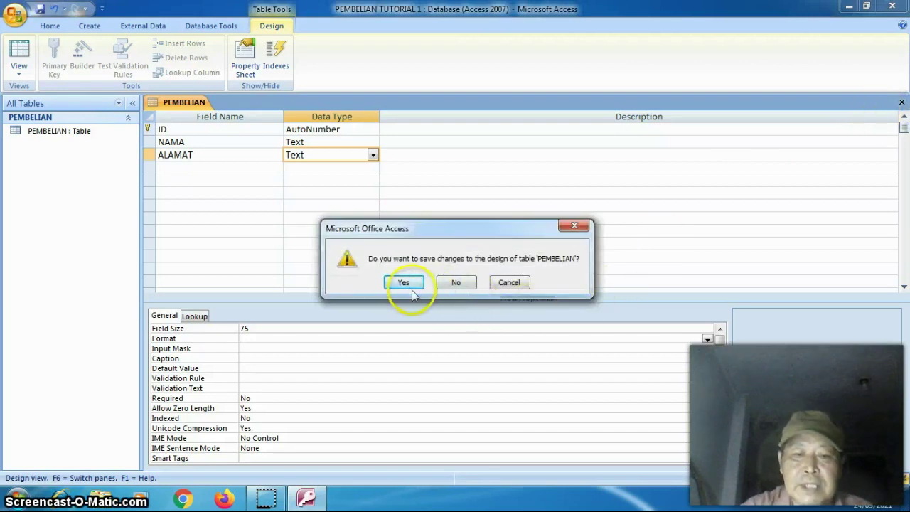
click(405, 282)
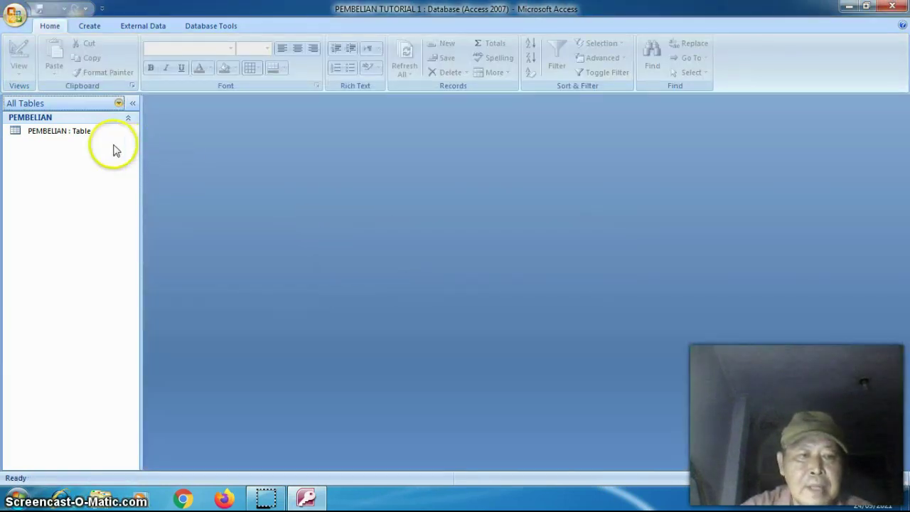
double_click(91, 135)
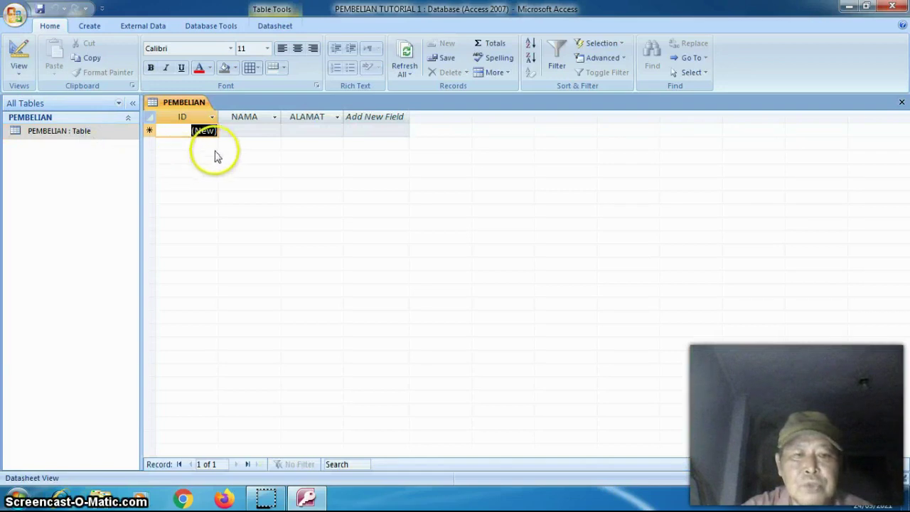
- Enter the first record with the person's name under NAMA and JKT under ALAMAT
click(236, 130)
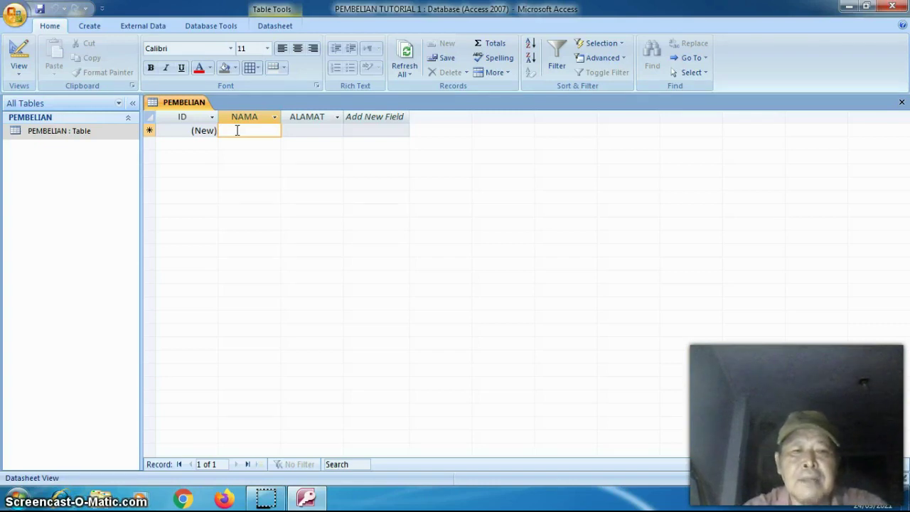
text(ANDI)
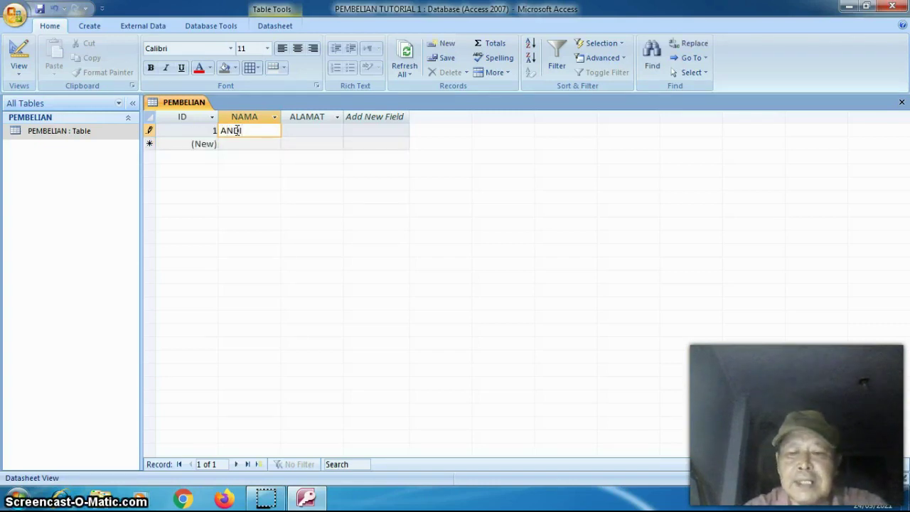
click(289, 132)
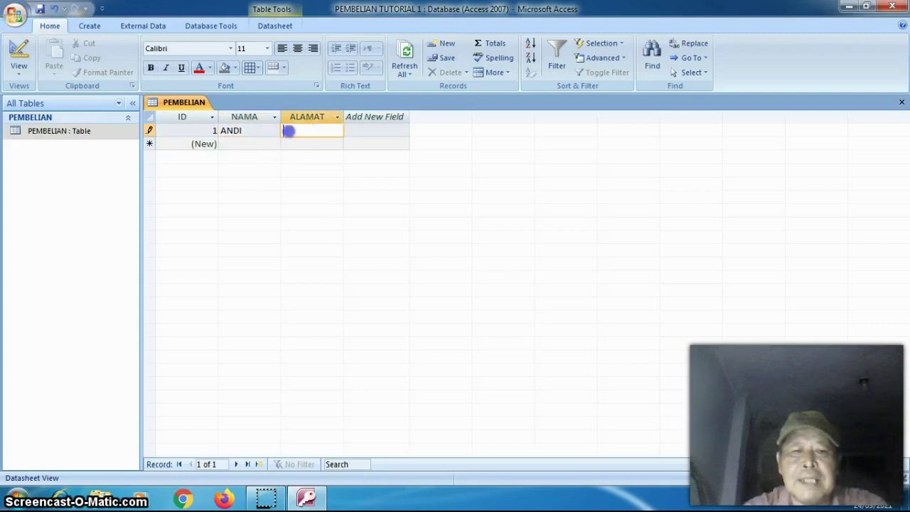
text(JAK)
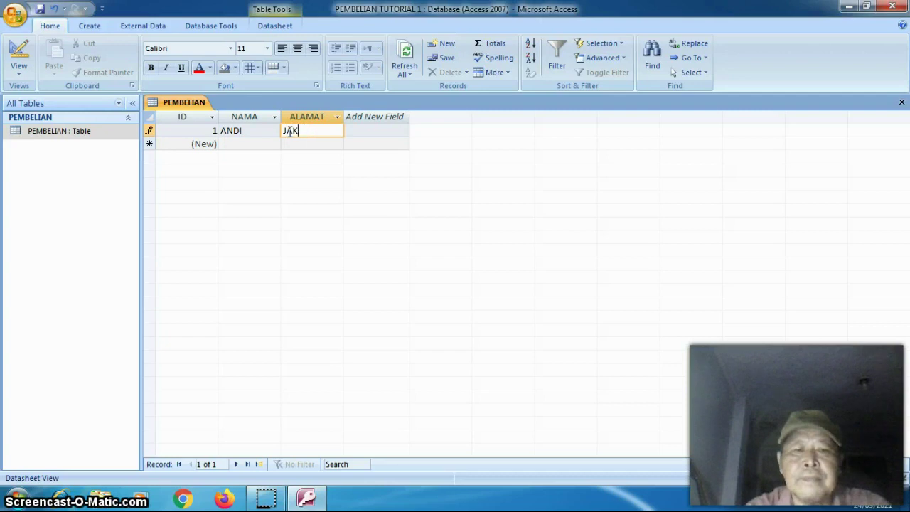
text(ARKT)
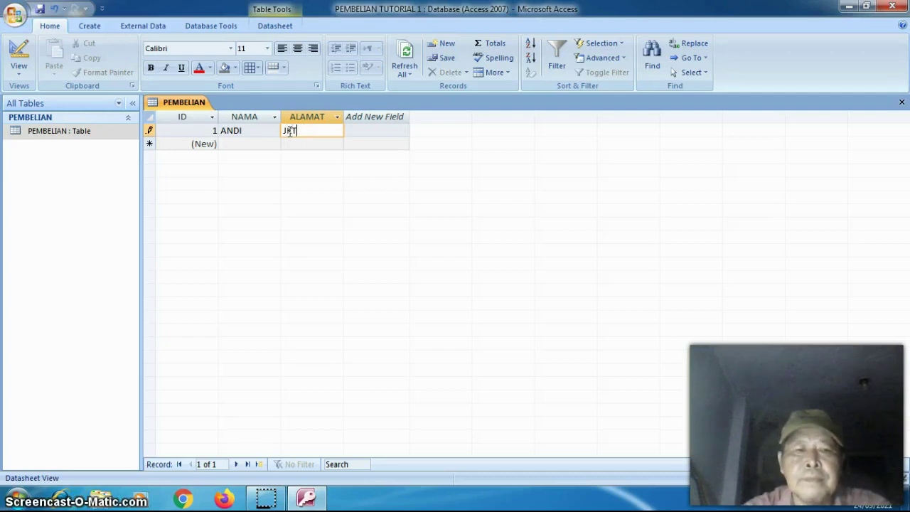
- Enter the second record with the person's name under NAMA and BANYUWANGI under ALAMAT
click(261, 145)
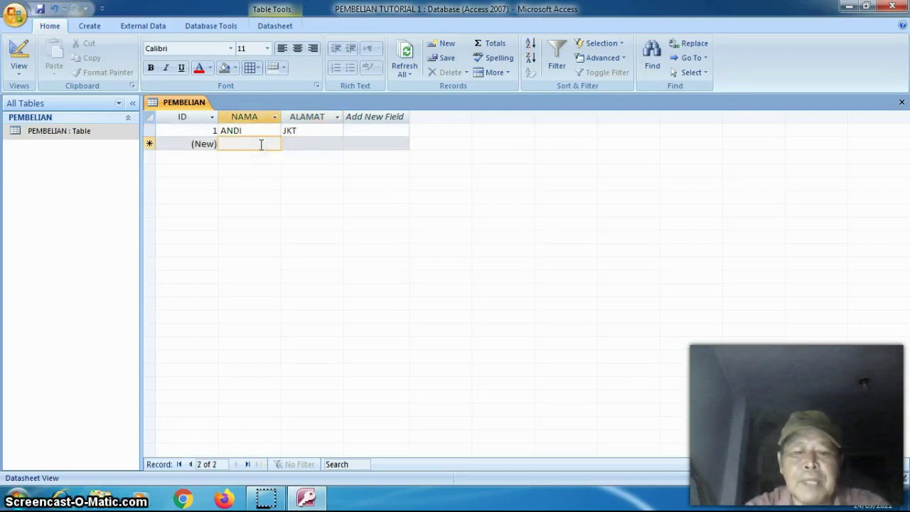
text(BANDI)
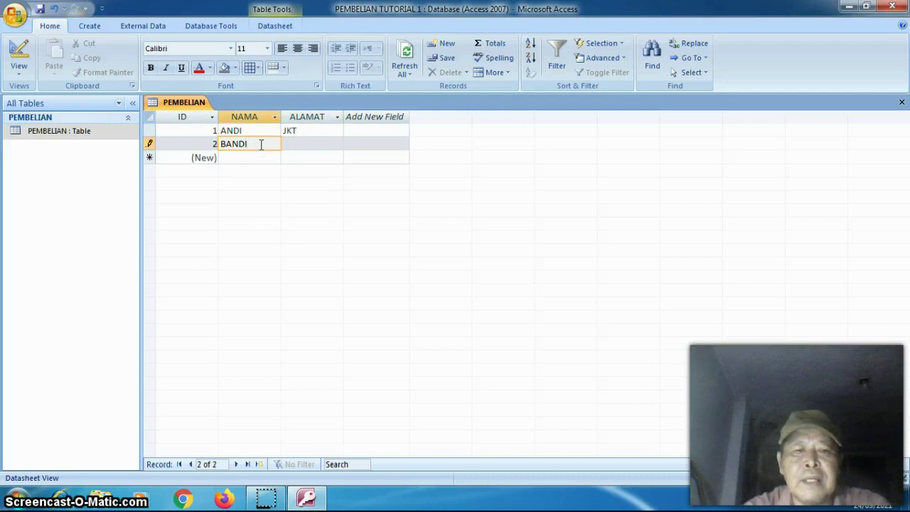
click(289, 143)
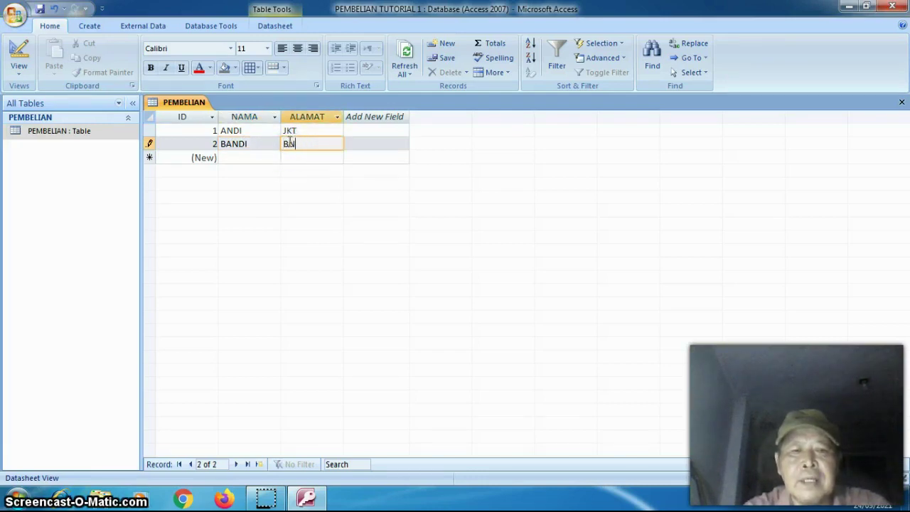
text(BANYUWANGI)
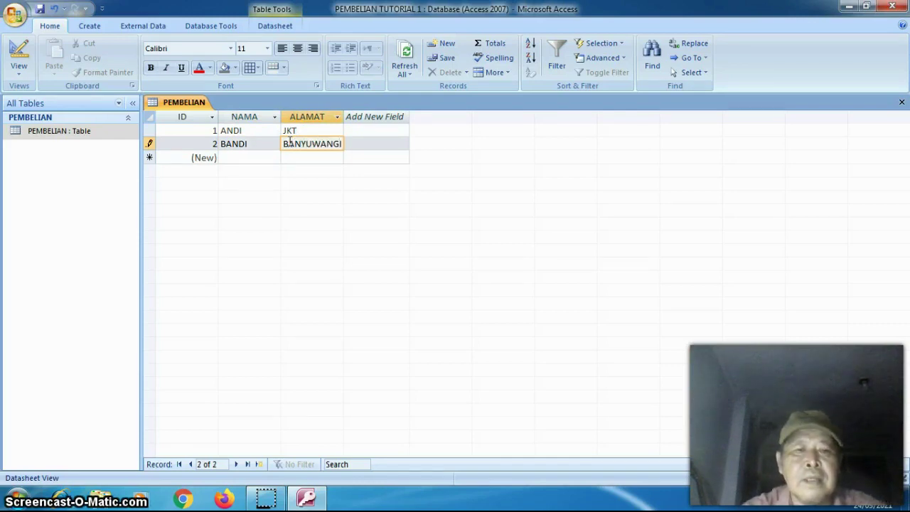
- Enter the third record with the person's name under NAMA and BALI under ALAMAT, and close the table
click(265, 157)
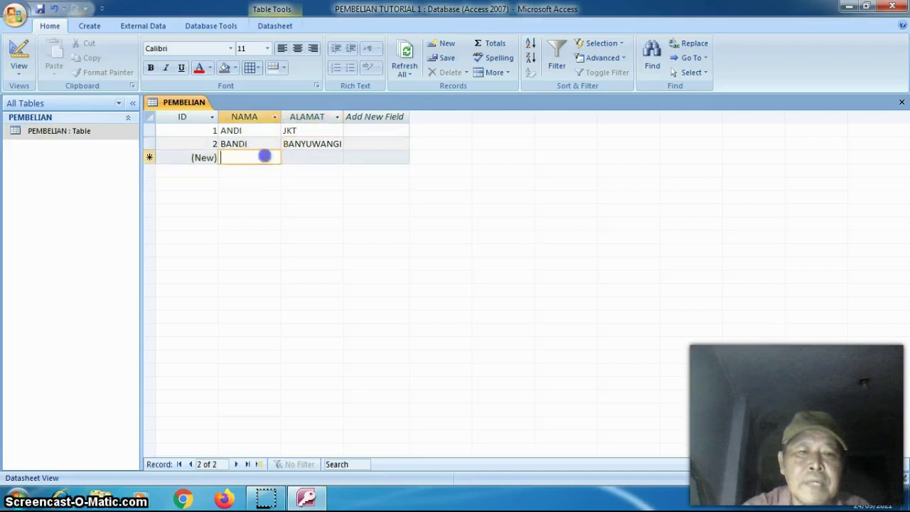
text(IHSAN)
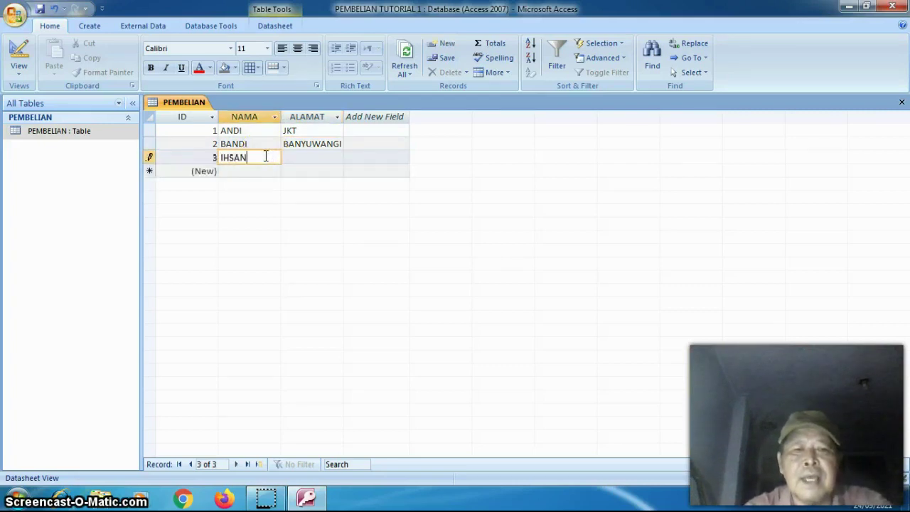
click(289, 158)
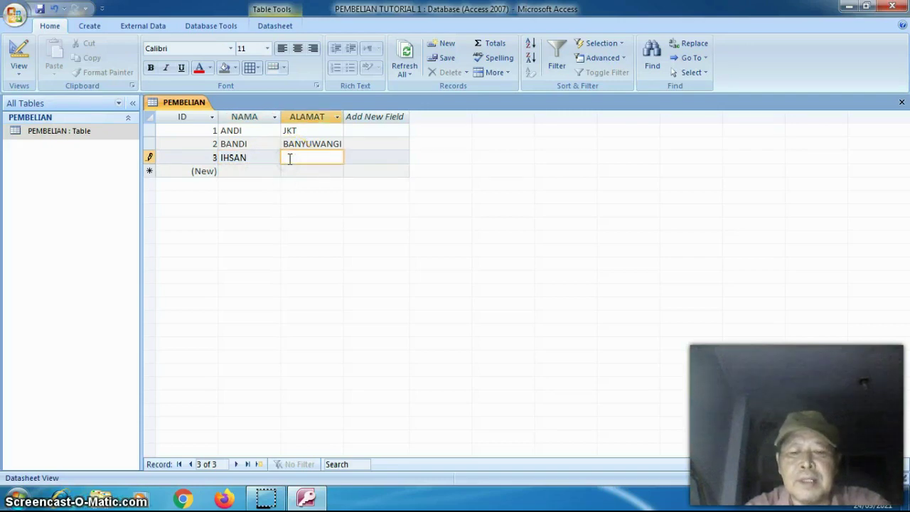
text(BALI)
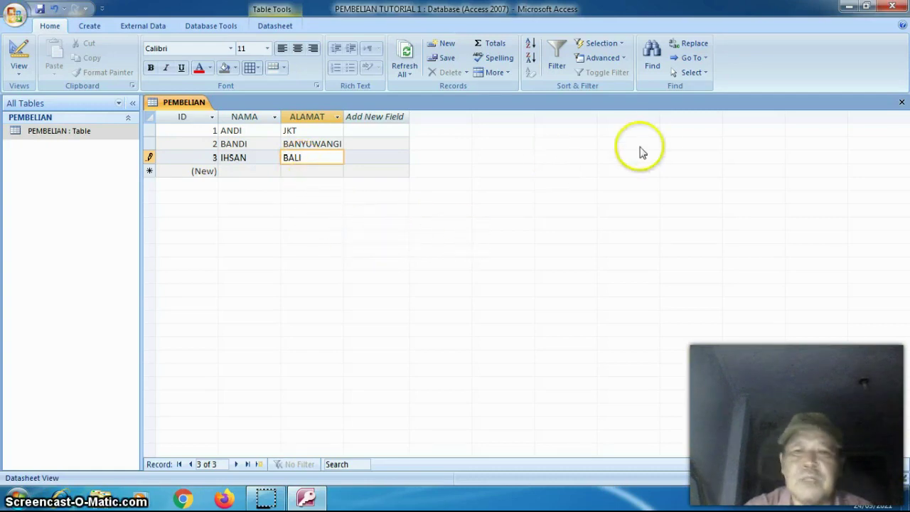
click(899, 104)
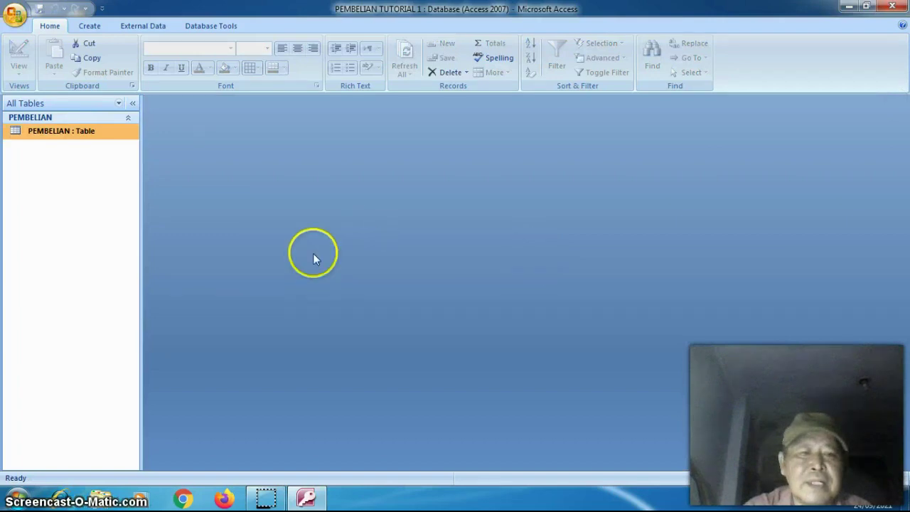
- Reopen the PEMBELIAN table and switch it to Design View
double_click(100, 134)
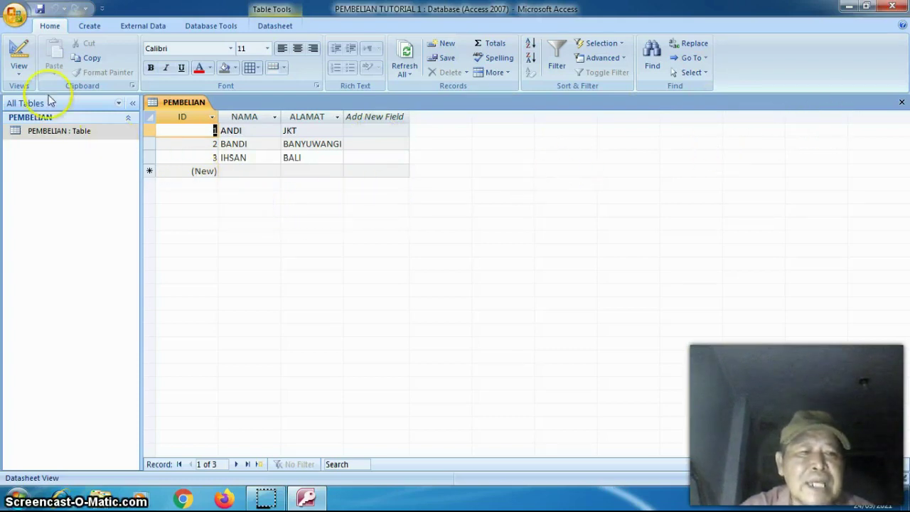
click(24, 78)
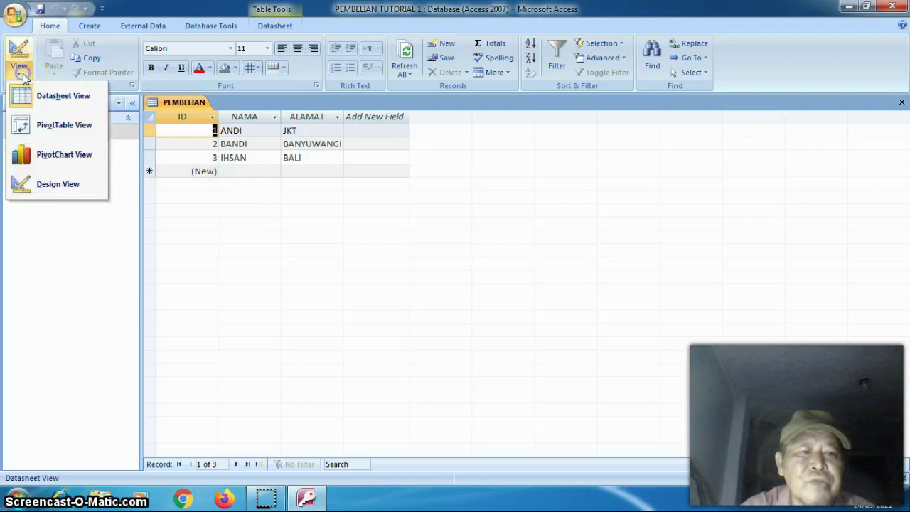
click(44, 185)
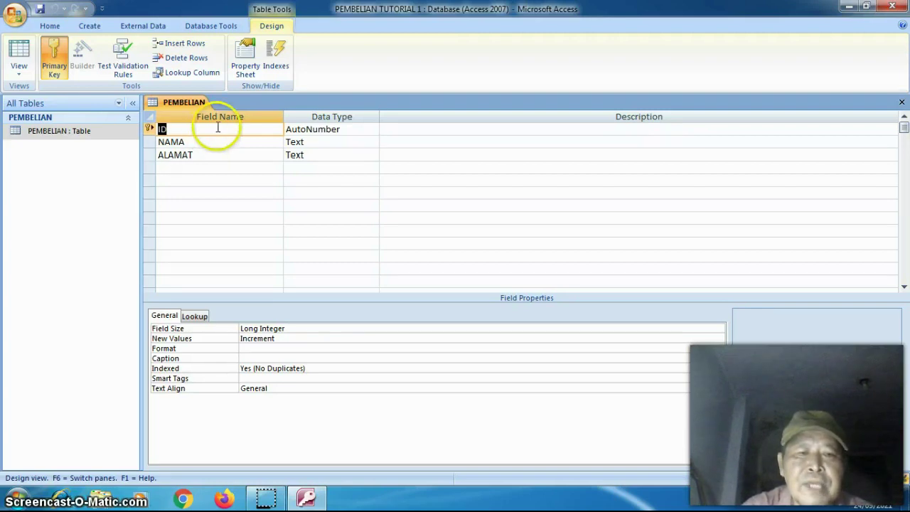
- Add a field named HARGA SATUAN below ALAMAT
click(183, 167)
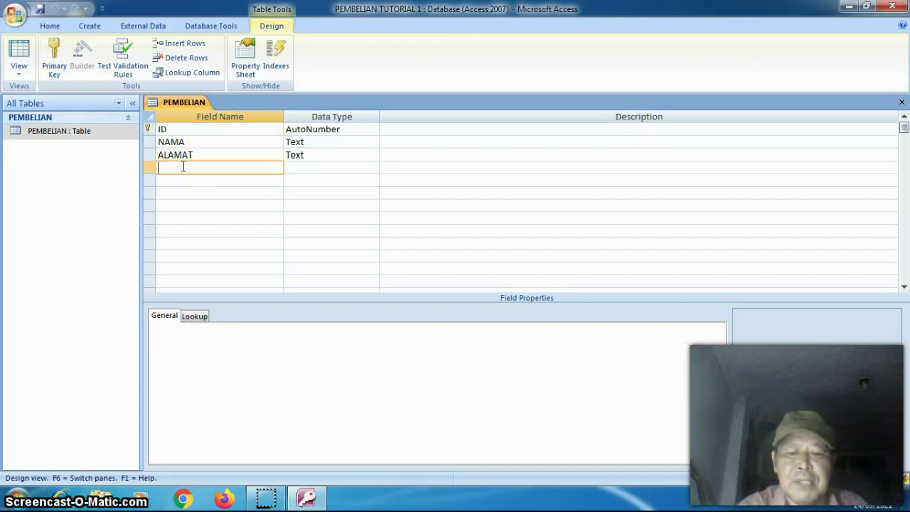
text(HAR)
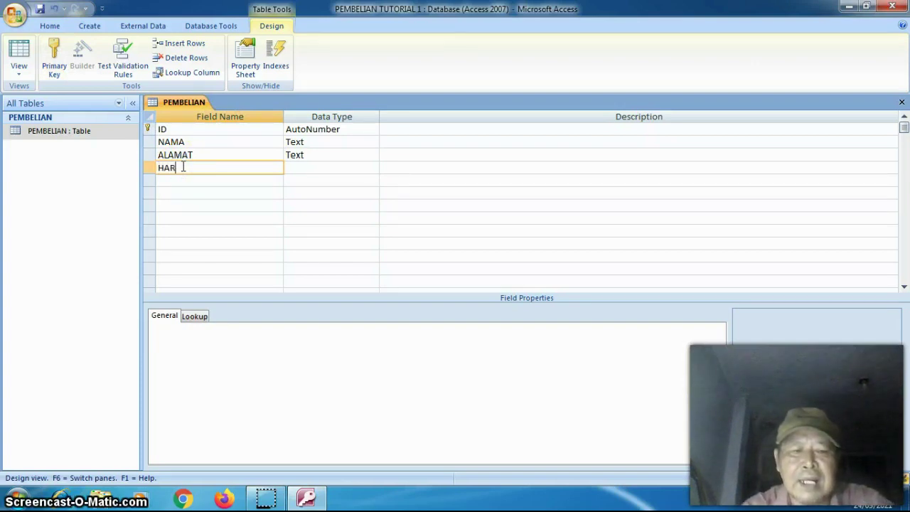
text(GA SA)
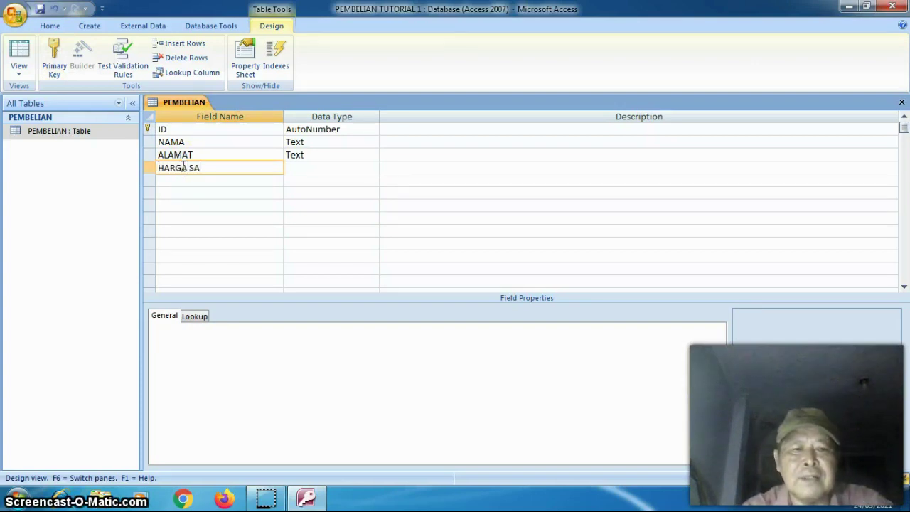
key(BackSpace)
key(BackSpace)
key(BackSpace)
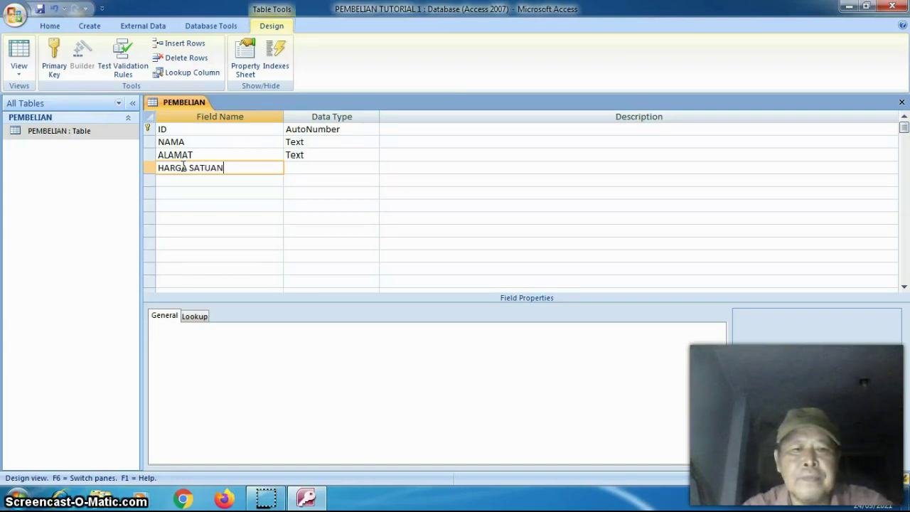
- Set the data type of the HARGA SATUAN field to Number
click(312, 168)
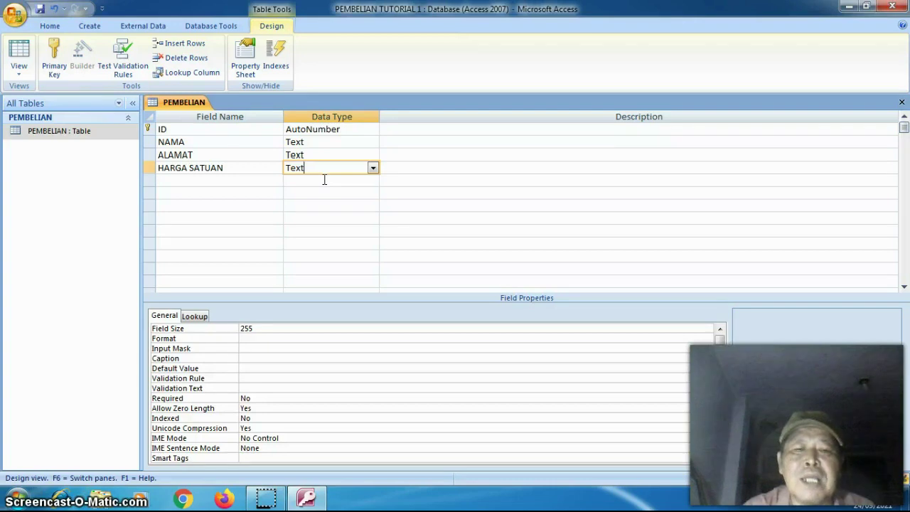
click(372, 169)
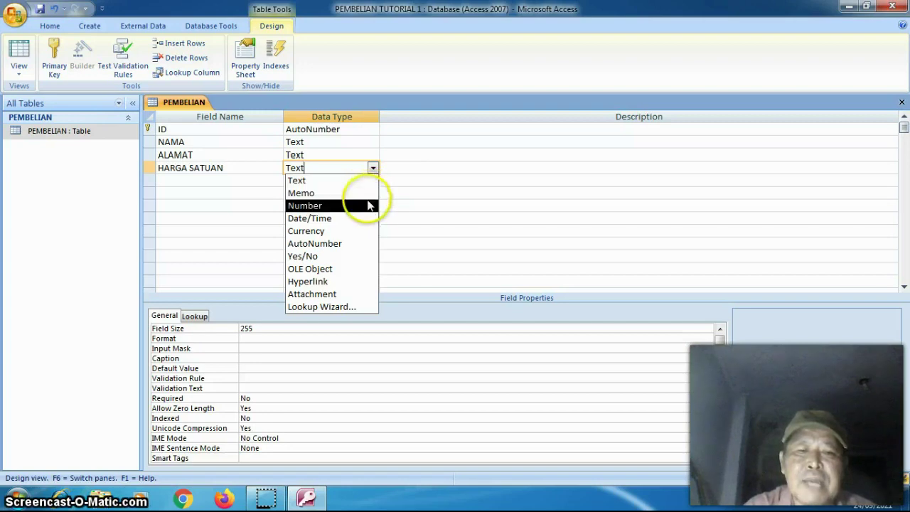
click(368, 205)
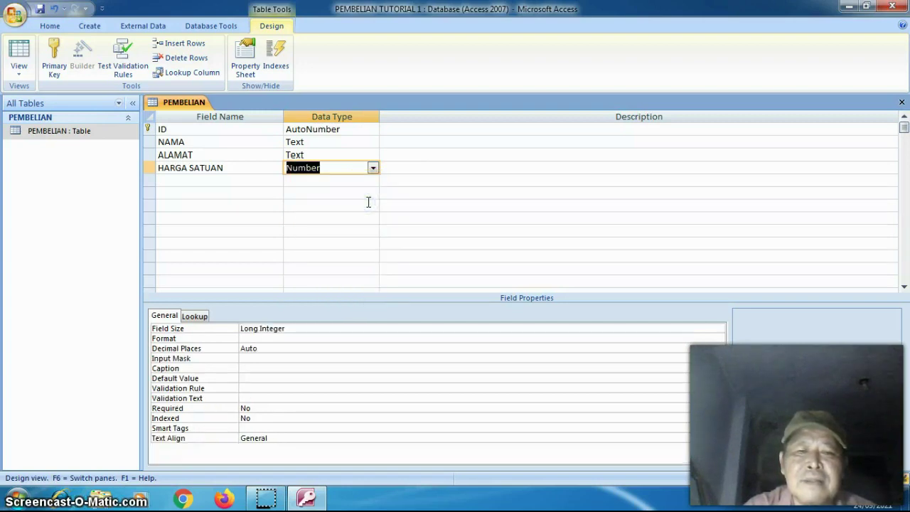
click(348, 168)
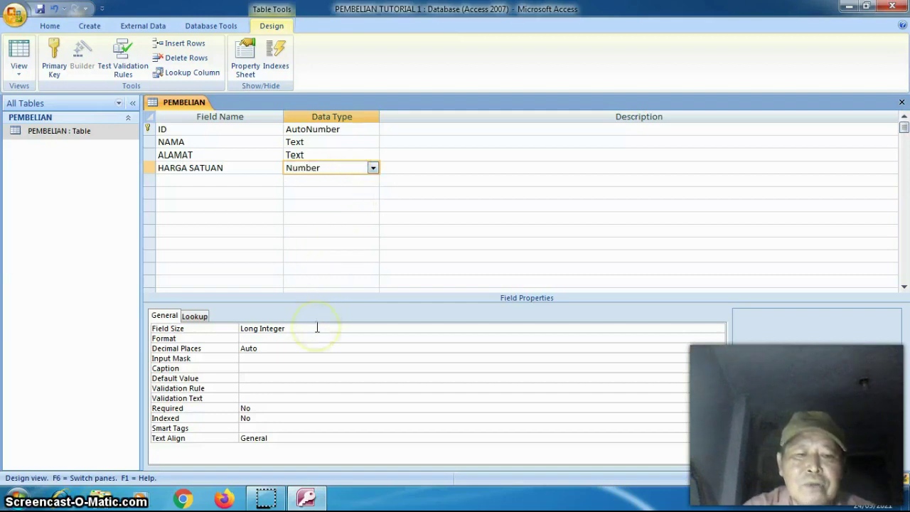
- Choose Long Integer as the field size of the HARGA SATUAN field
click(610, 328)
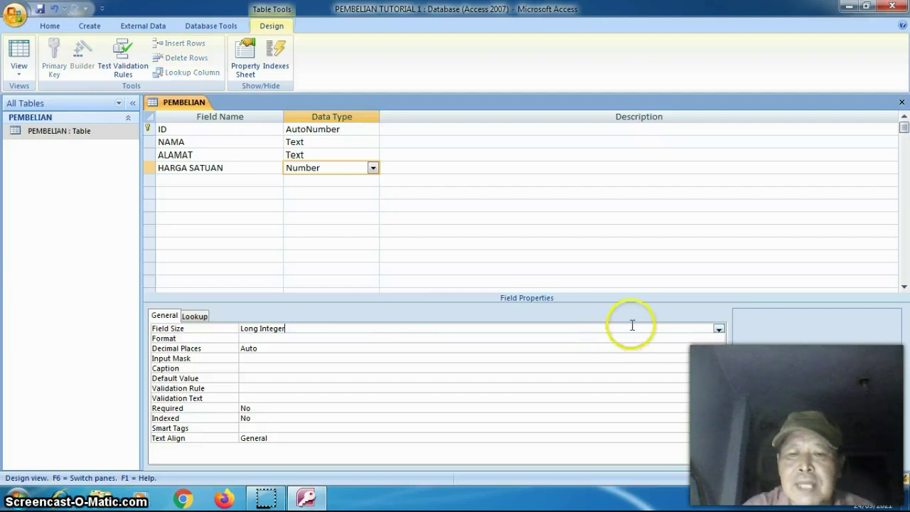
click(718, 329)
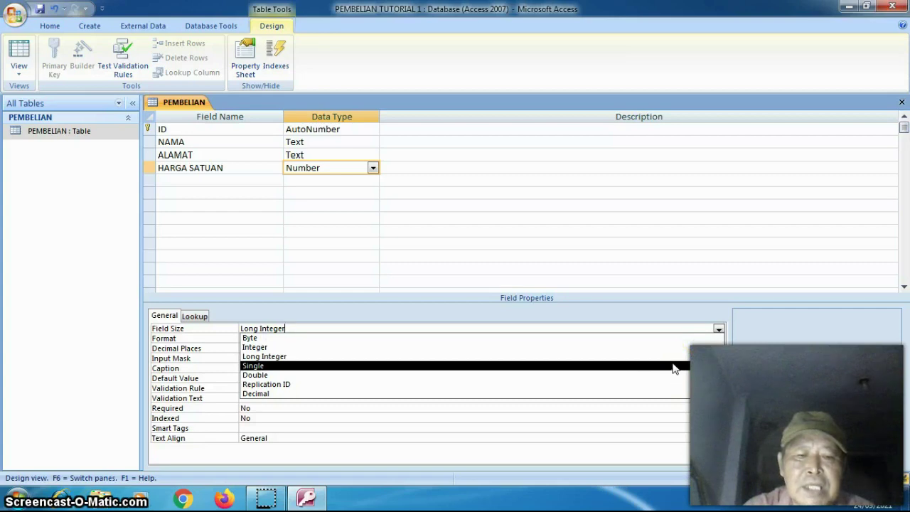
key(Up)
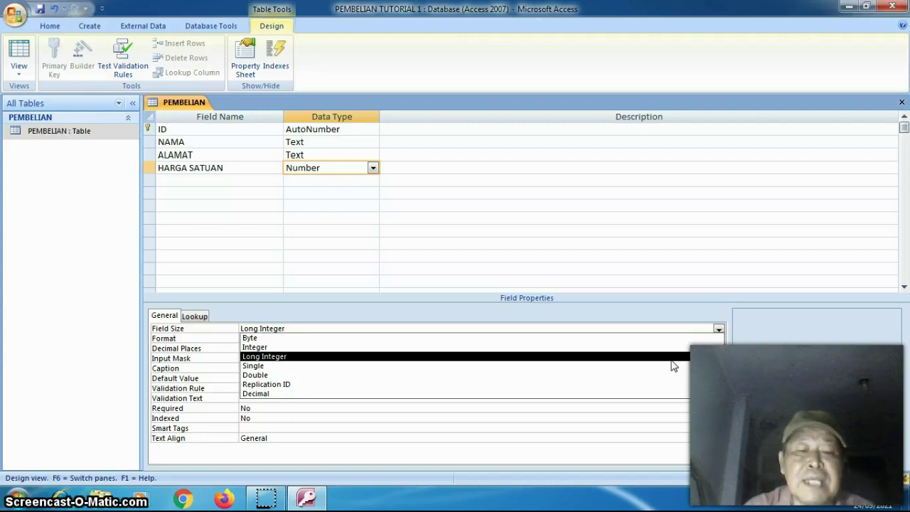
click(671, 358)
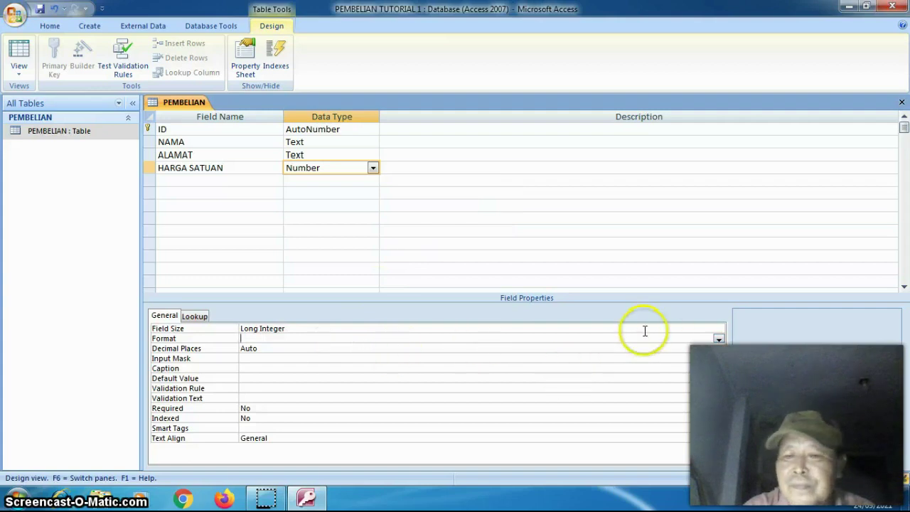
- Set the display format of the HARGA SATUAN field to Standard
click(690, 339)
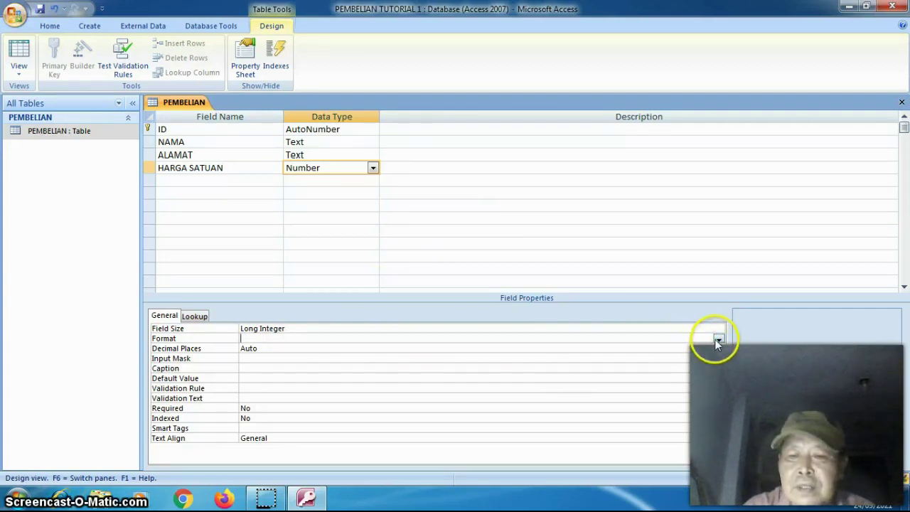
click(718, 339)
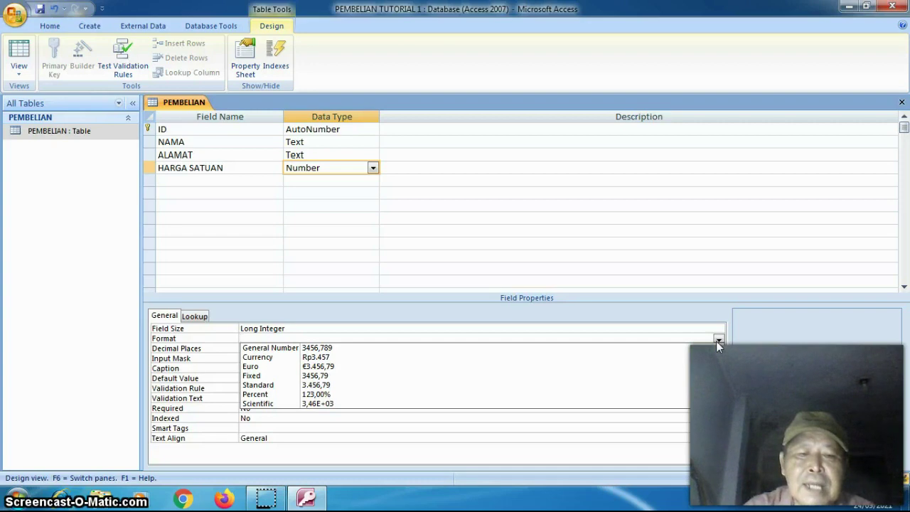
drag(715, 342, 707, 364)
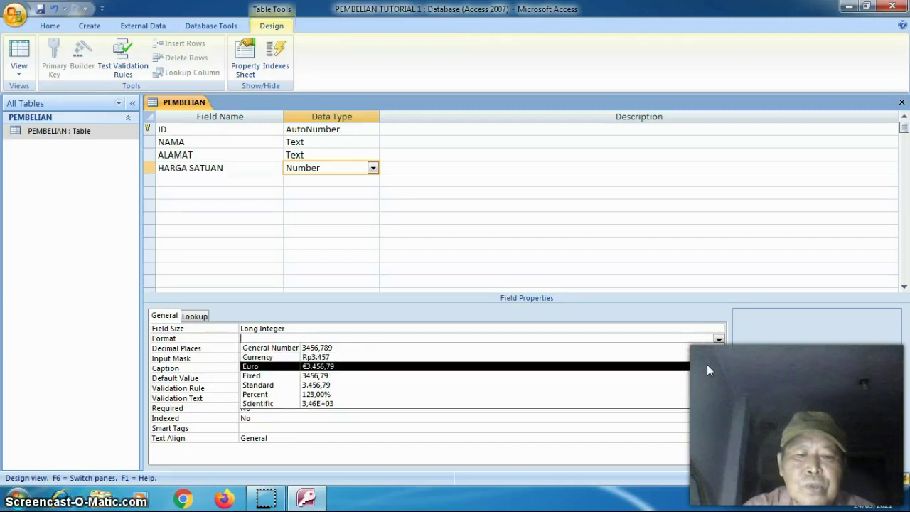
click(707, 383)
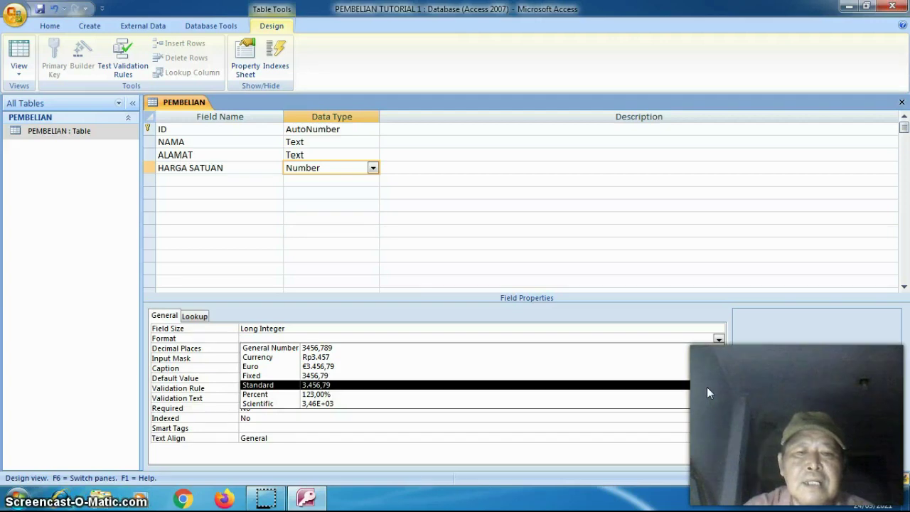
click(707, 387)
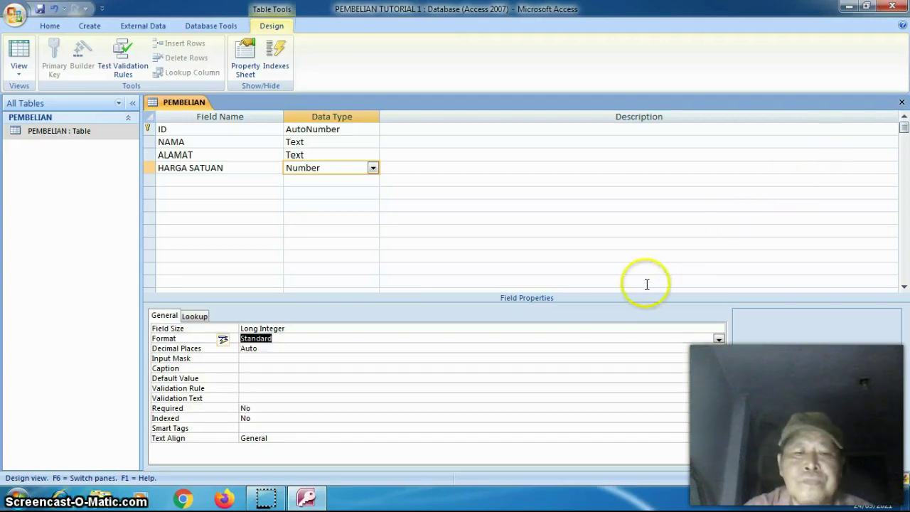
- Set the decimal places of the HARGA SATUAN field to 0
click(389, 345)
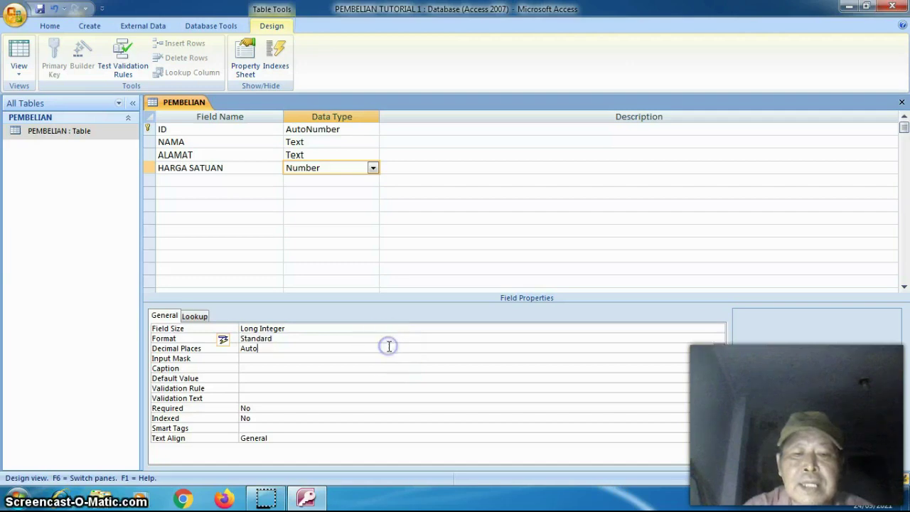
click(719, 349)
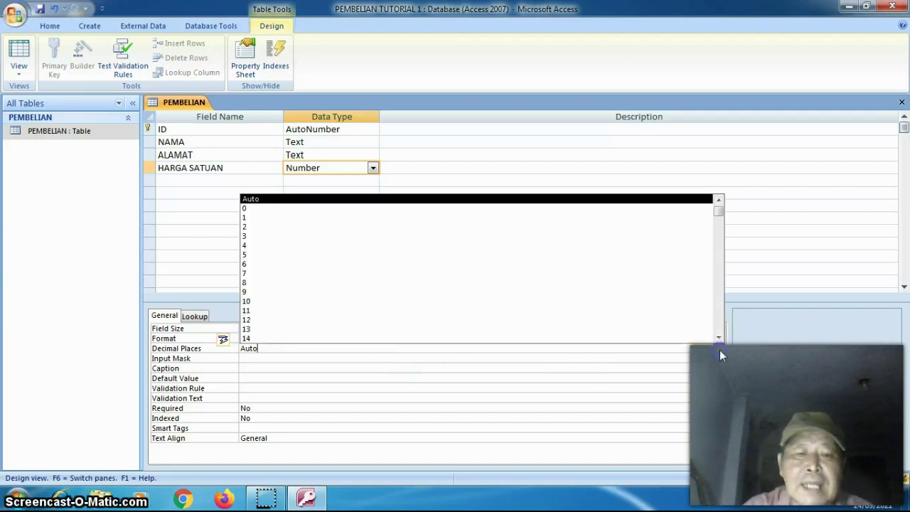
click(693, 208)
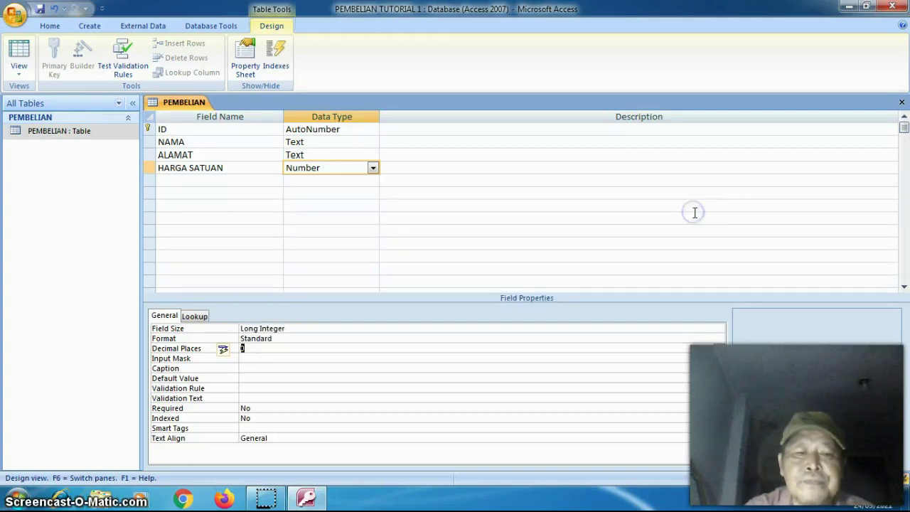
click(730, 190)
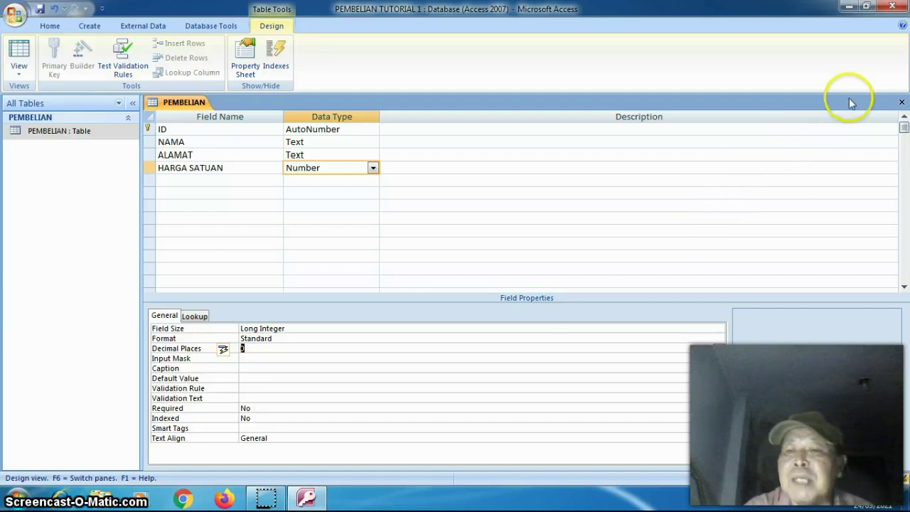
- Close the PEMBELIAN table design, saving the changes, and reopen the table in Datasheet View
click(900, 104)
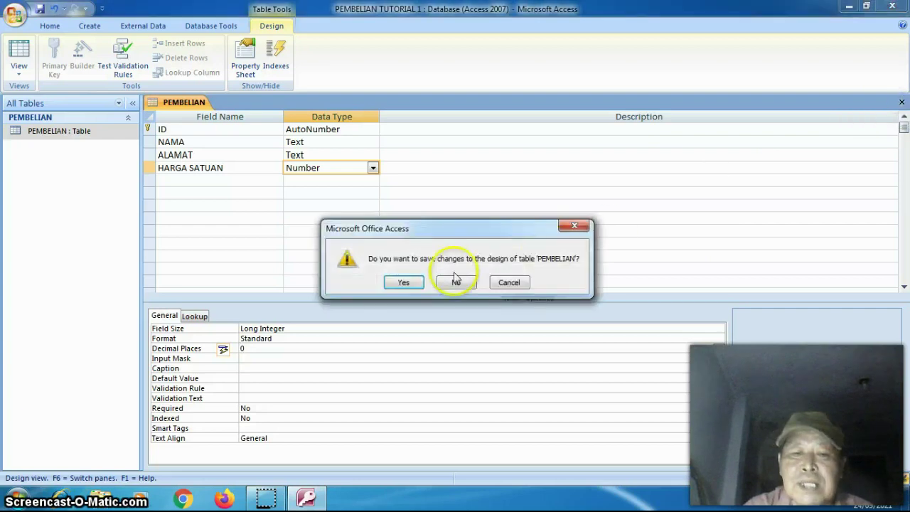
click(403, 283)
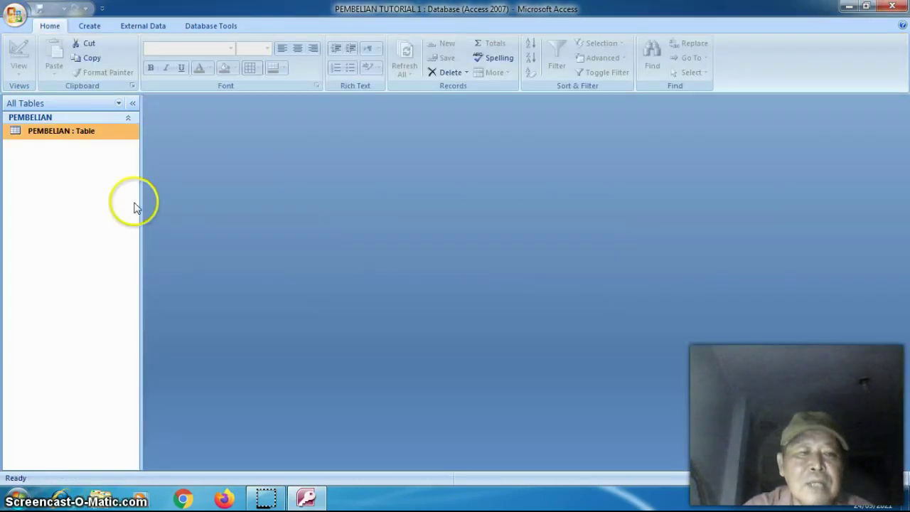
double_click(71, 130)
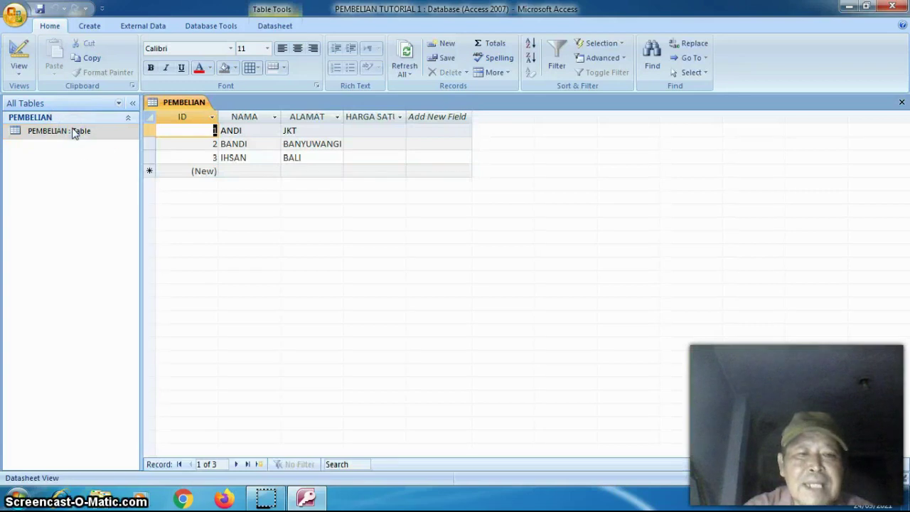
- Enter the HARGA SATUAN values 10000, 20000 and 30000 for records 1, 2 and 3
click(356, 133)
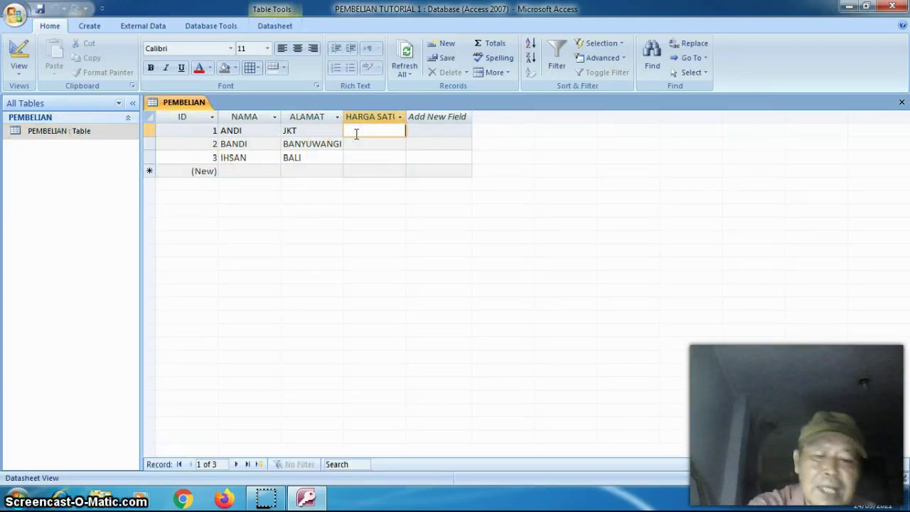
click(356, 136)
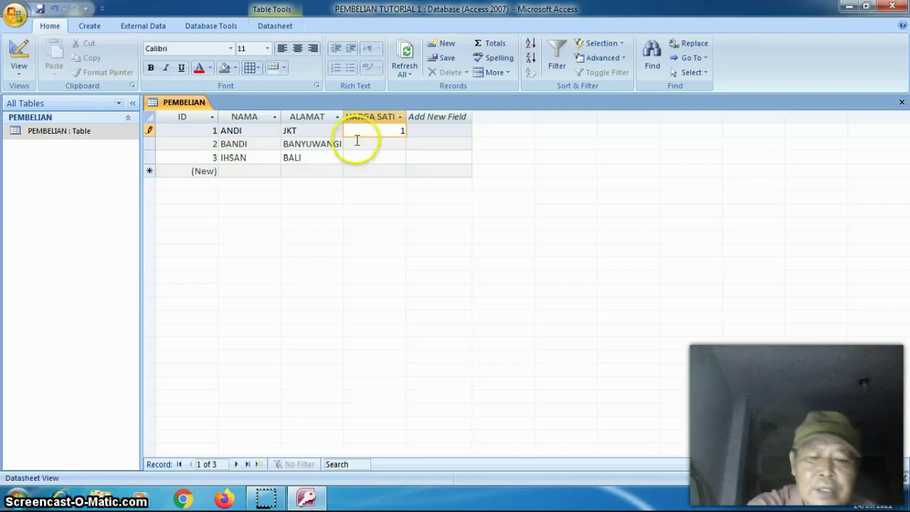
text(10.000)
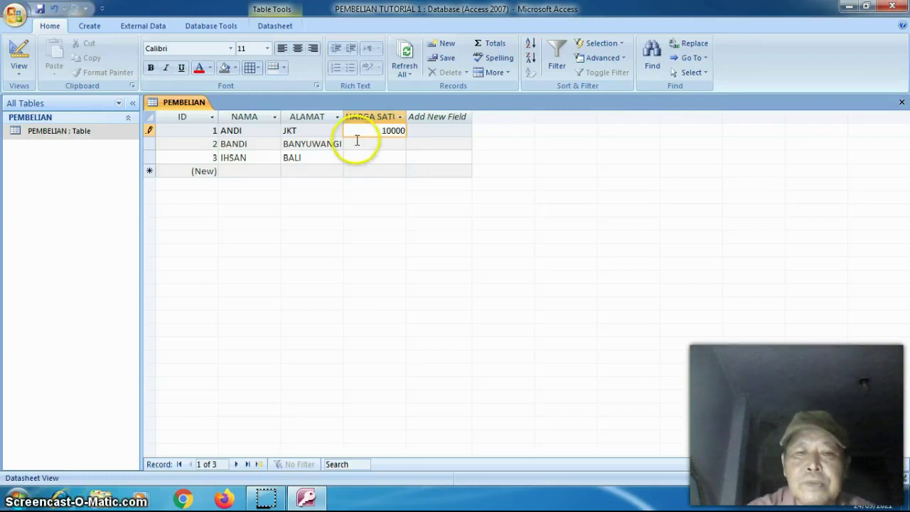
click(356, 140)
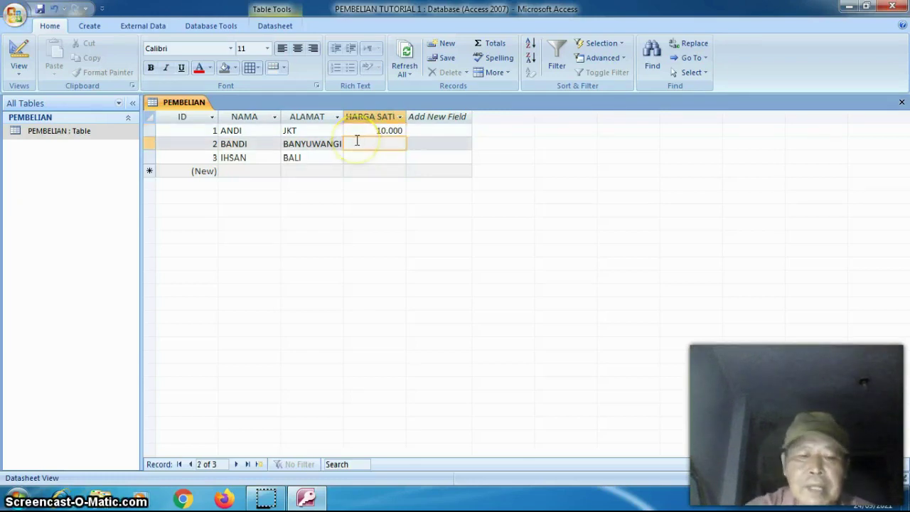
text(20)
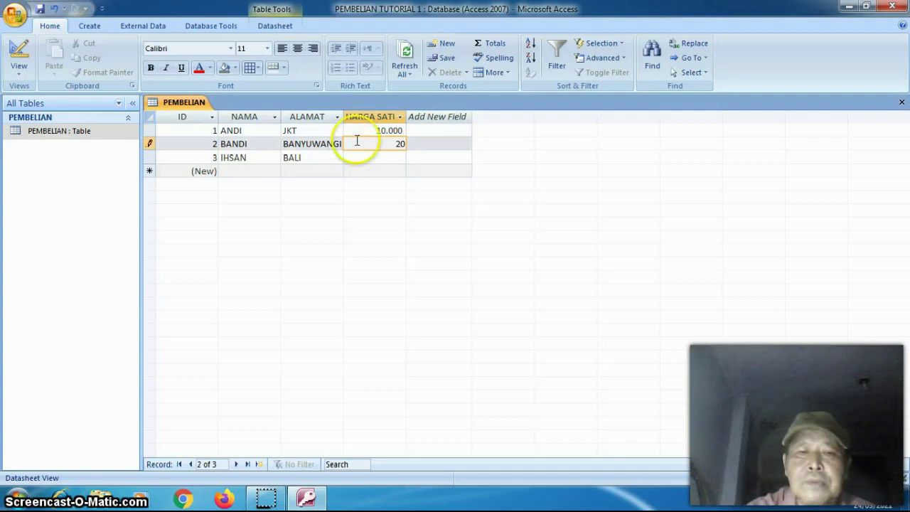
text(.000)
key(Down)
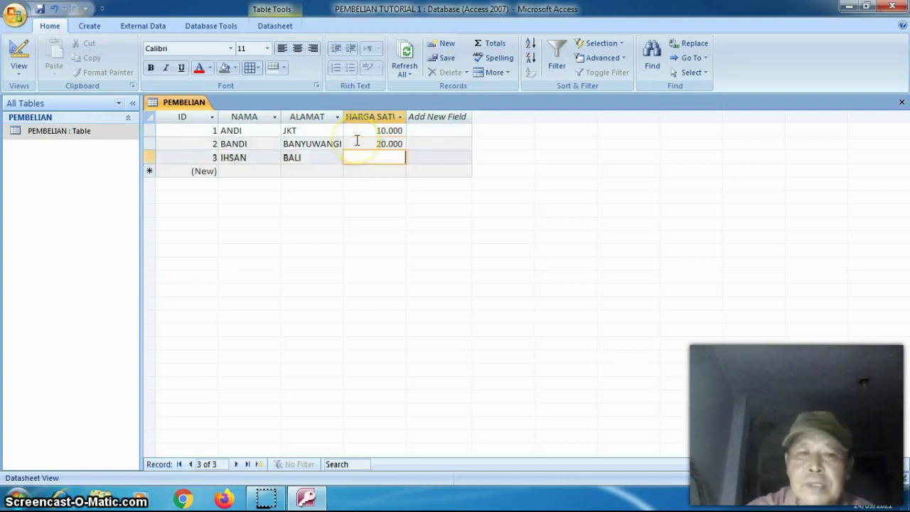
text(30)
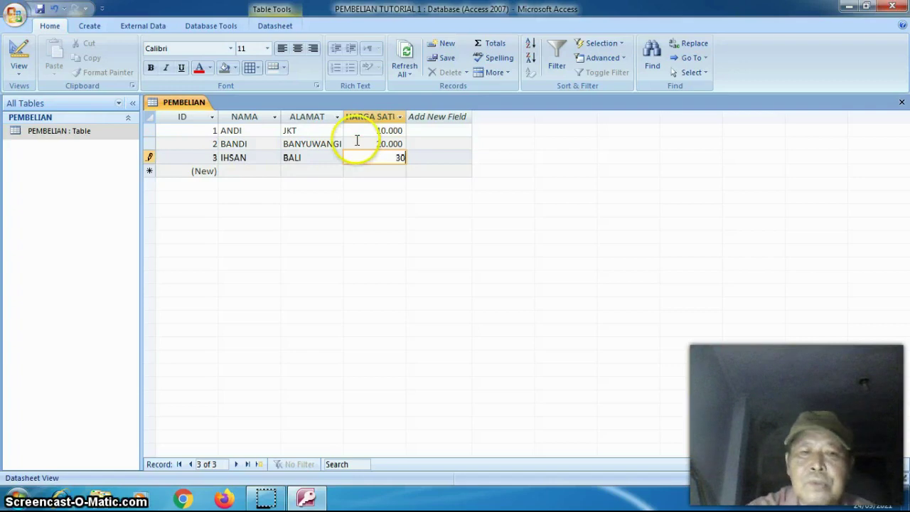
text(000)
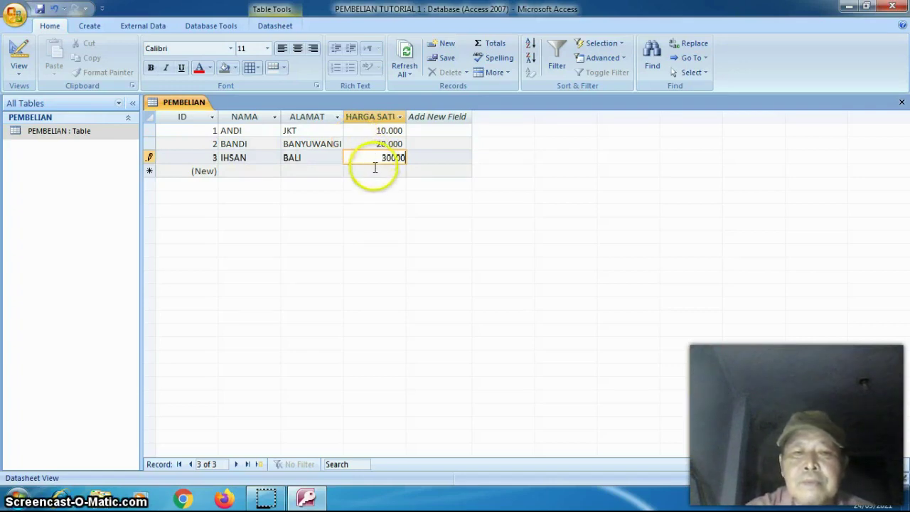
click(374, 171)
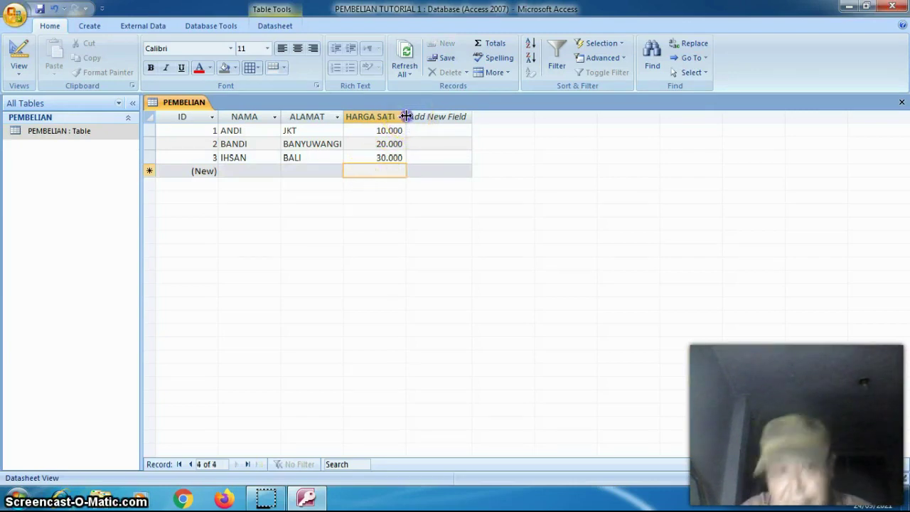
- Widen the HARGA SATUAN column to fit its full heading, and close the PEMBELIAN table with the layout saved
drag(405, 117, 422, 118)
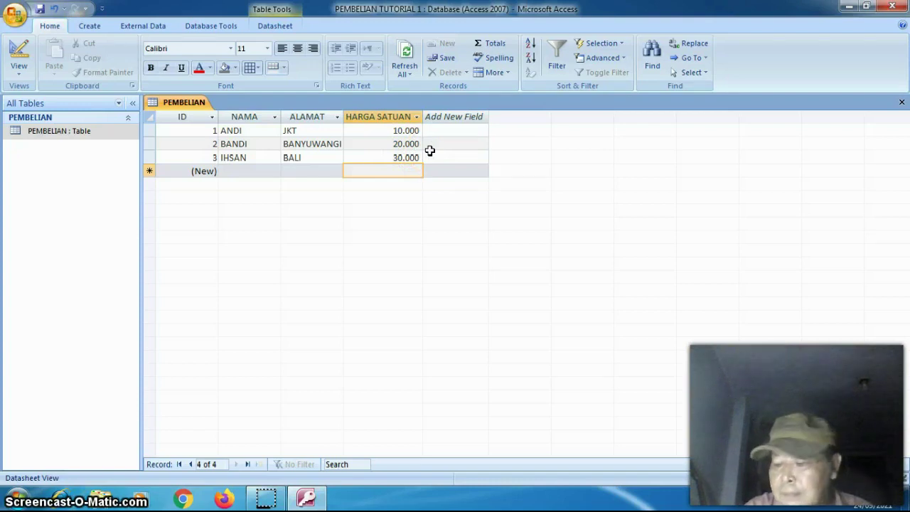
click(901, 105)
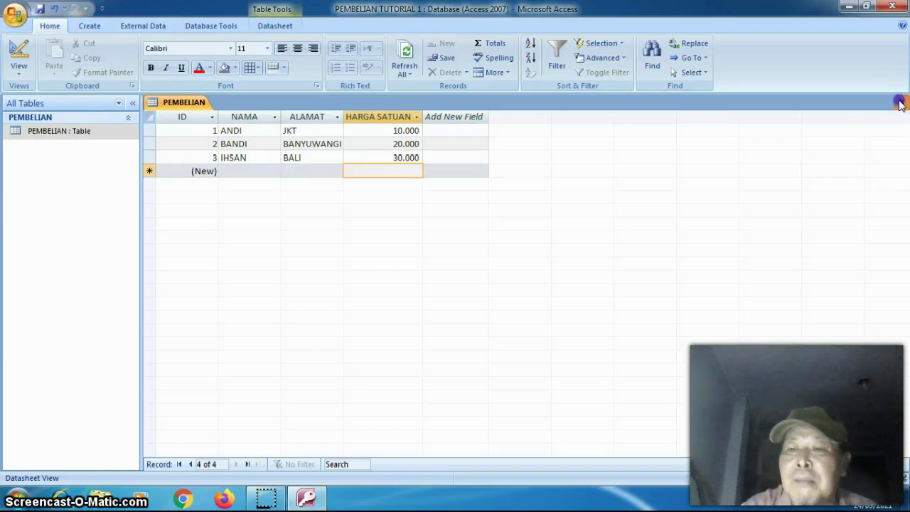
click(408, 282)
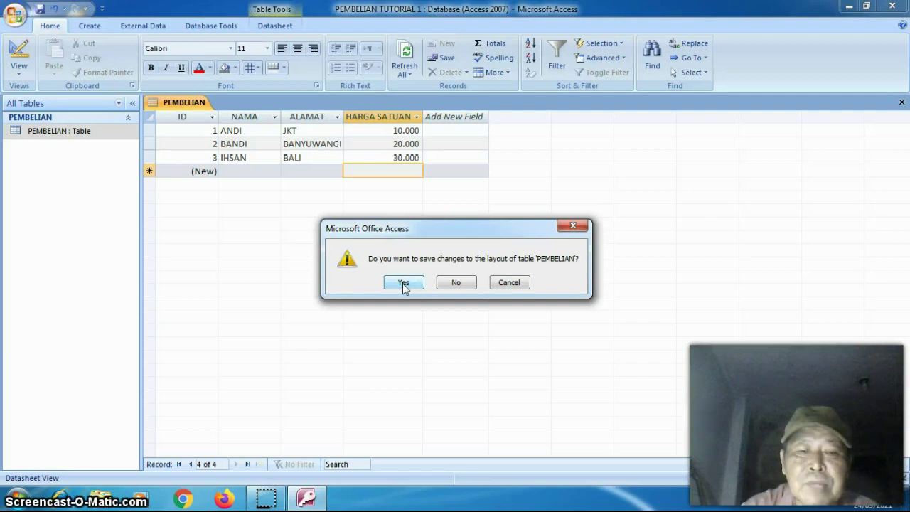
click(403, 283)
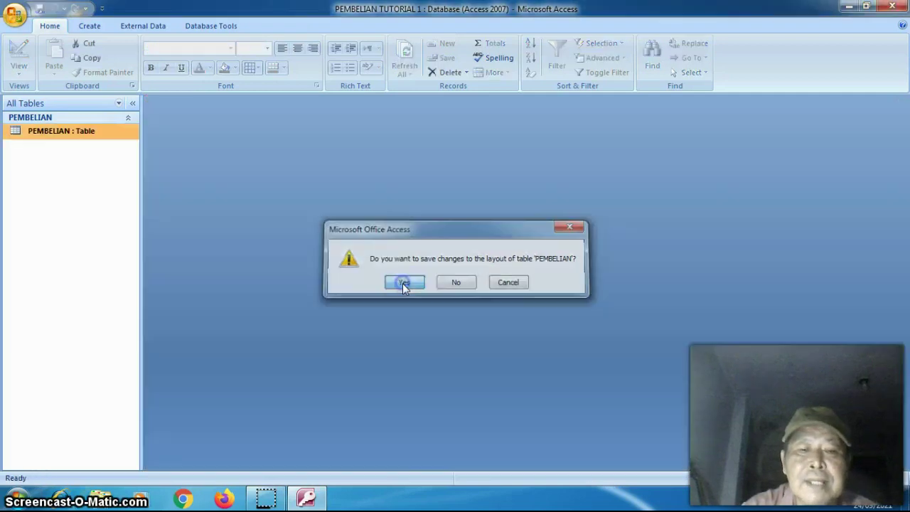
- Reopen the PEMBELIAN table in Design View to review its field list, and close it
double_click(105, 135)
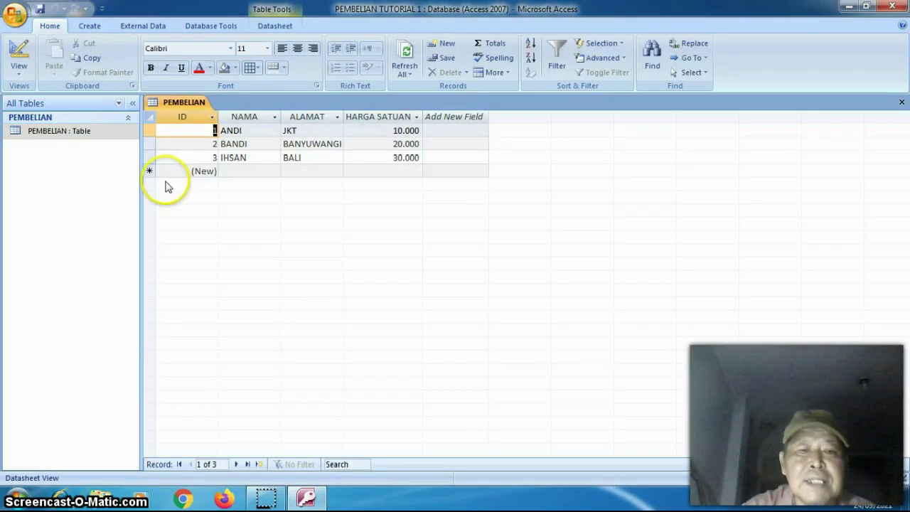
click(18, 61)
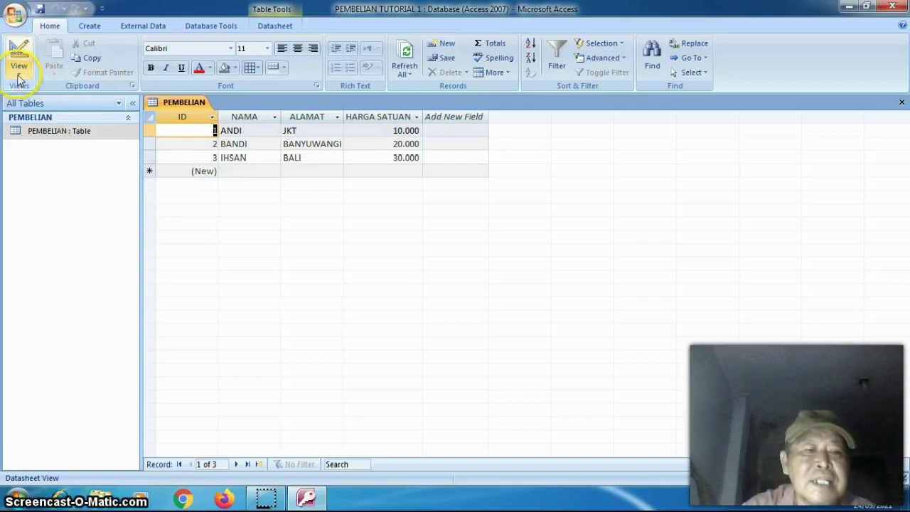
click(18, 71)
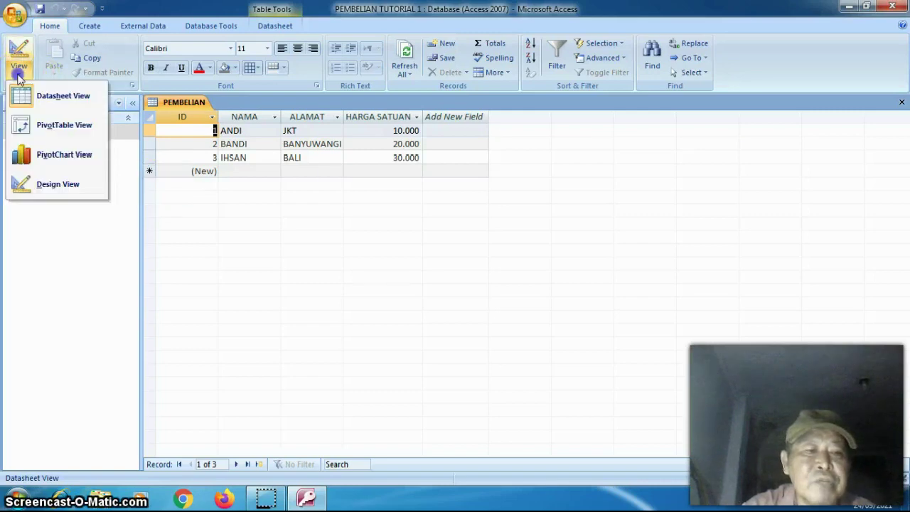
click(39, 185)
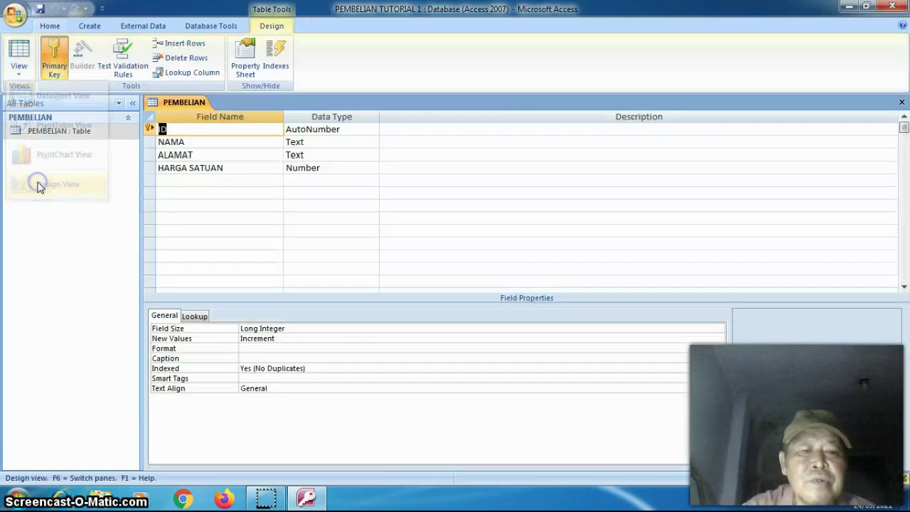
click(179, 180)
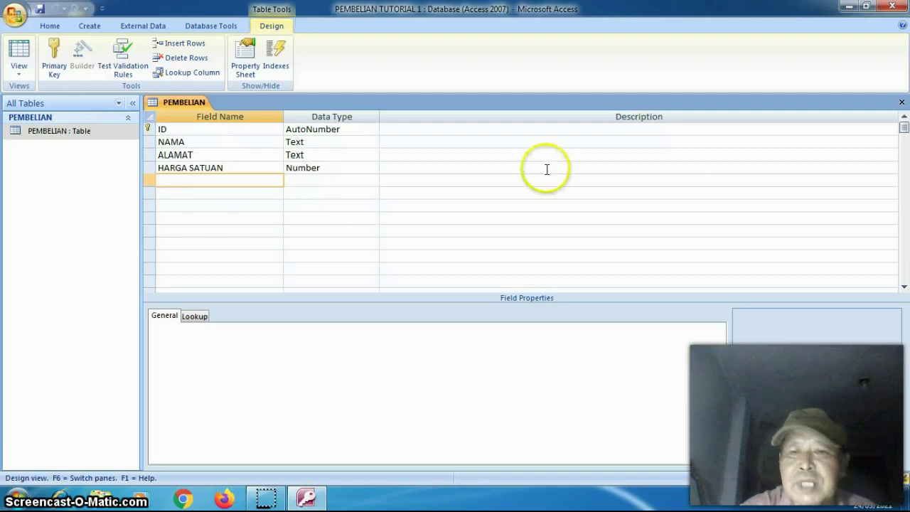
click(900, 103)
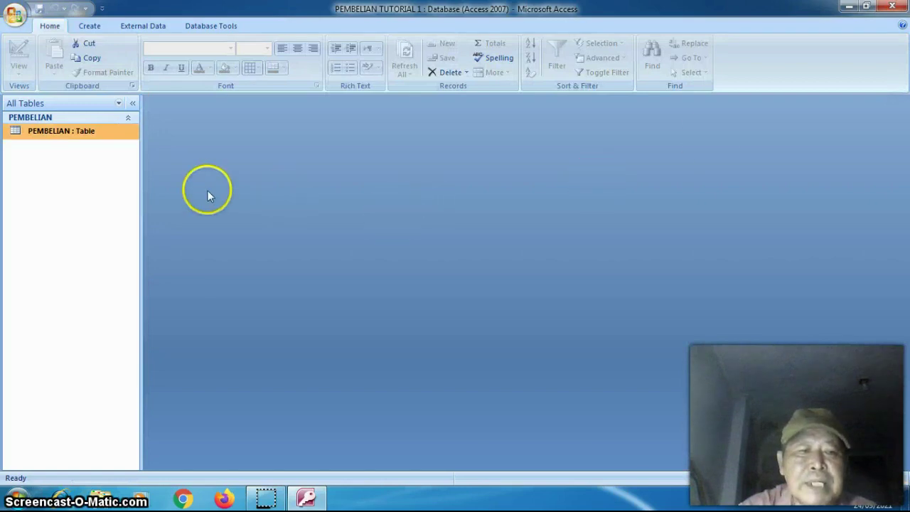
- Open the PEMBELIAN table, add record 4 with a name, ALAMAT BANDUNG and HARGA SATUAN 50000, and close the table
double_click(106, 131)
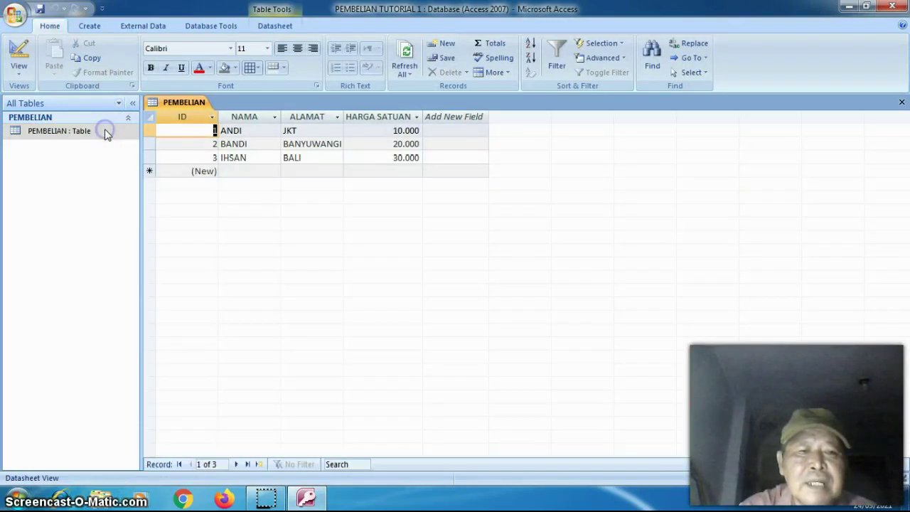
click(259, 170)
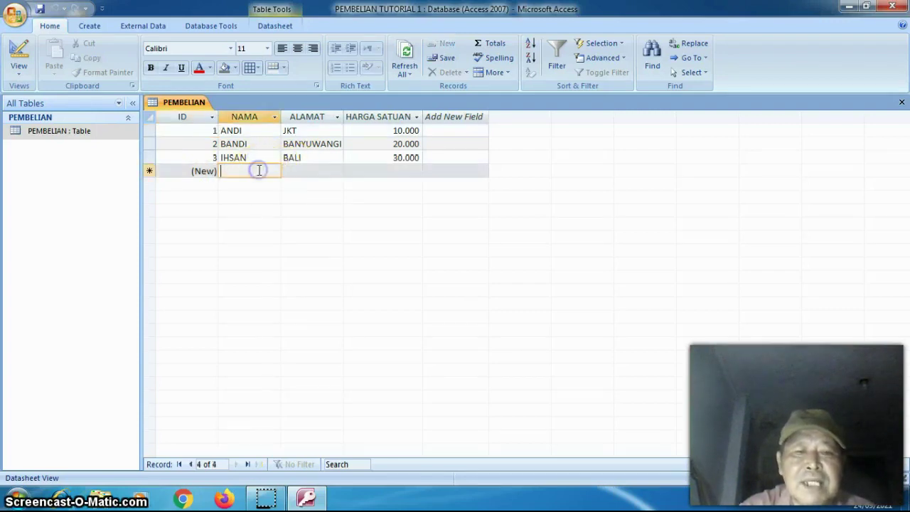
text(OM)
click(295, 171)
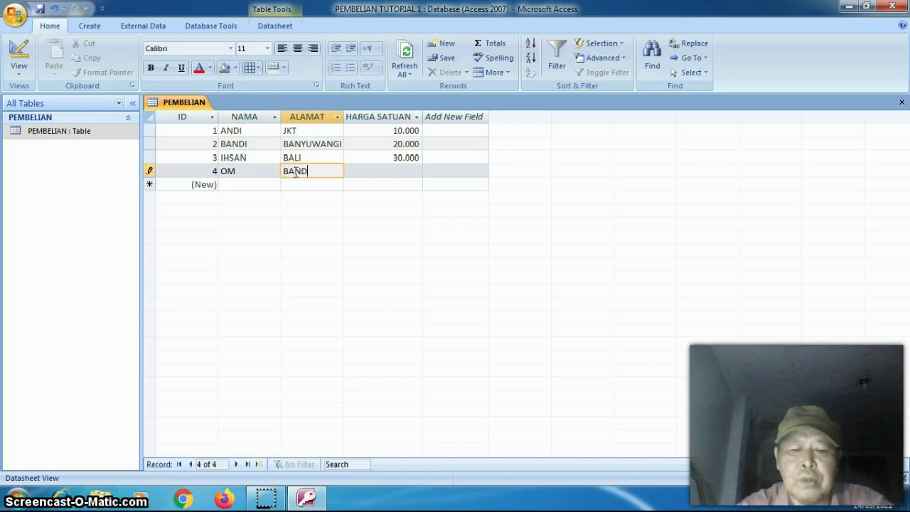
text(BANDUNG)
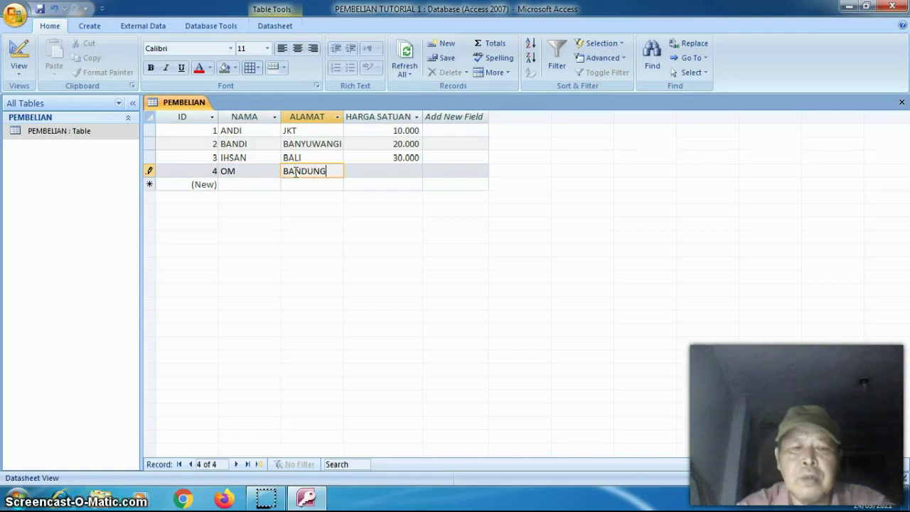
click(370, 171)
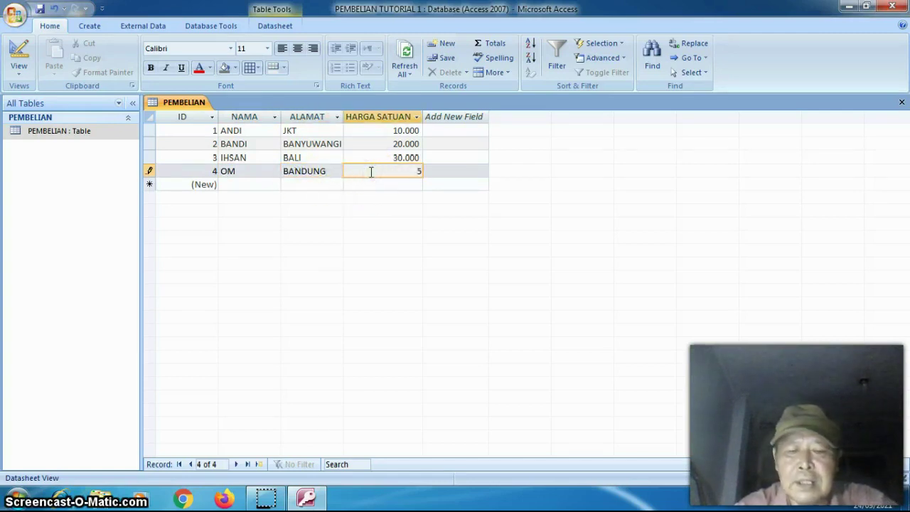
text(50.000)
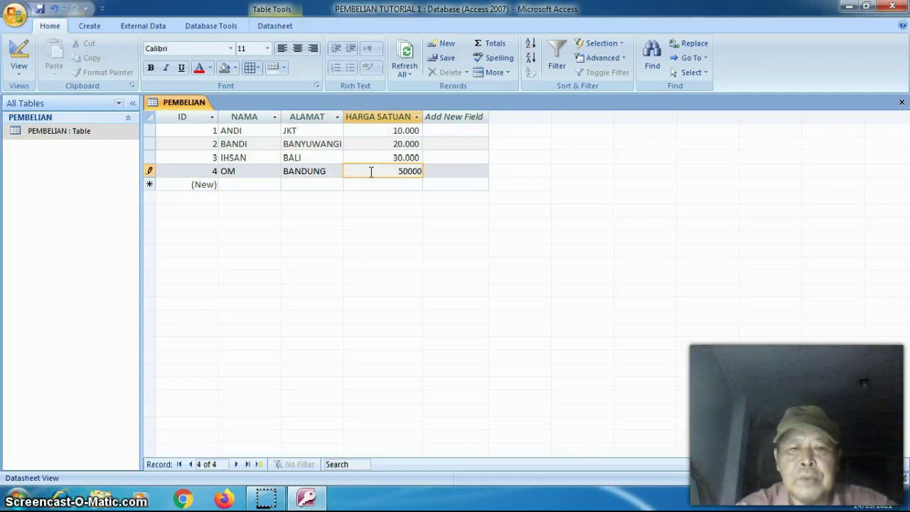
key(Return)
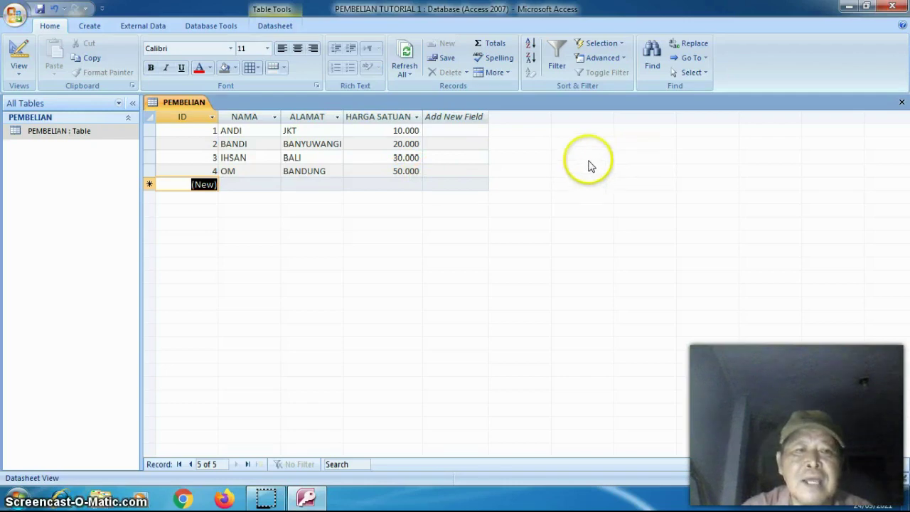
click(91, 26)
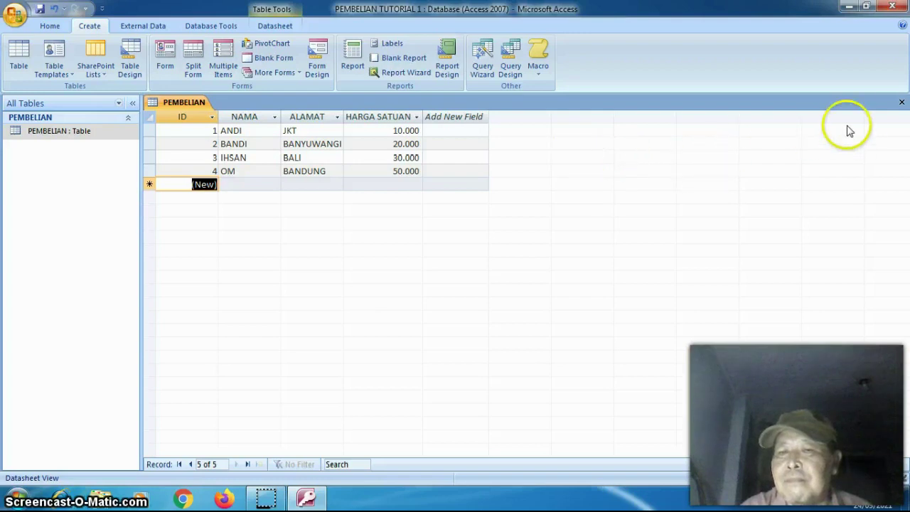
click(901, 104)
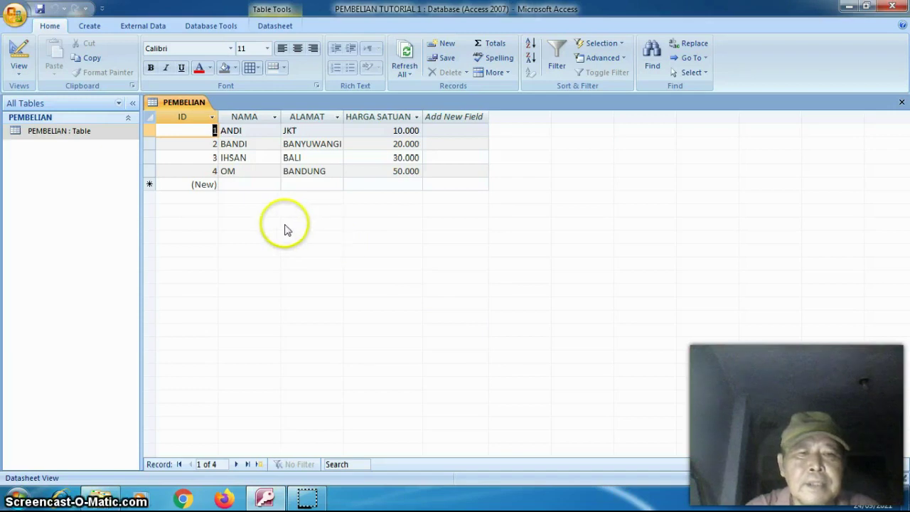
- Add record 5 to the PEMBELIAN table with a name, ALAMAT JOGJA and HARGA SATUAN 20000
click(249, 185)
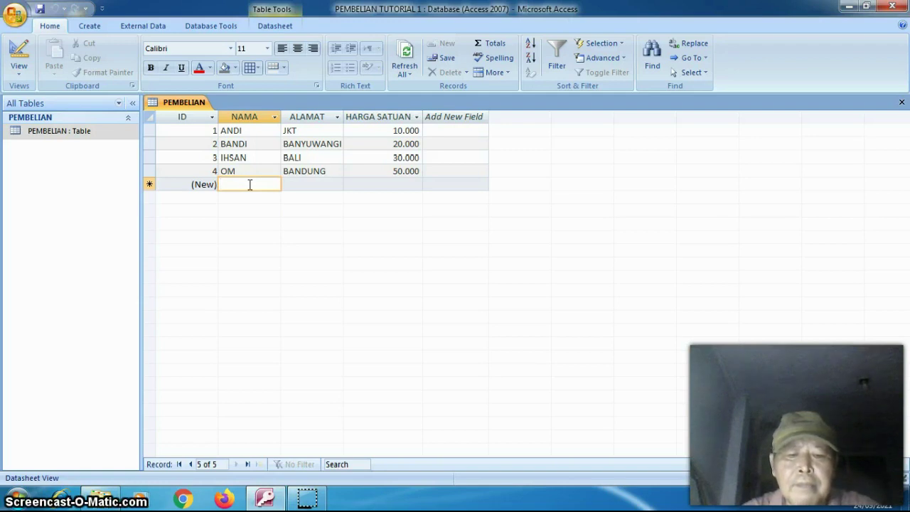
text(BANG)
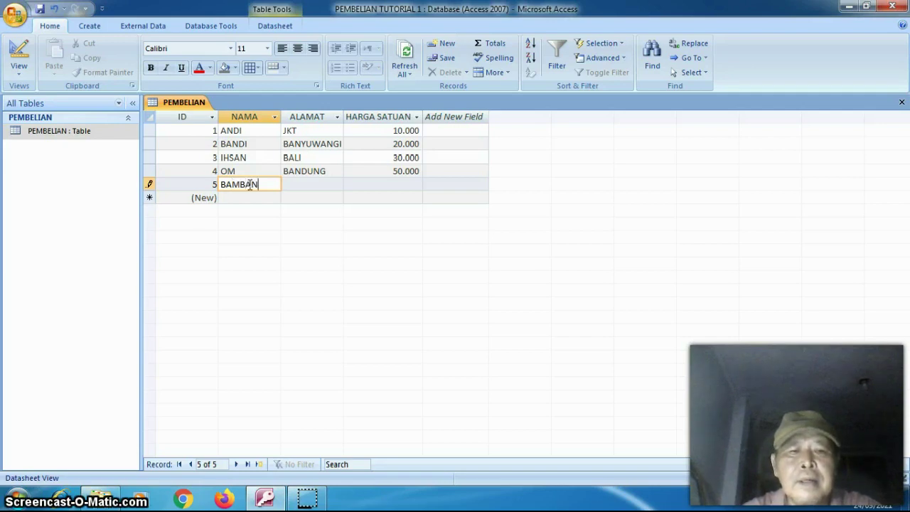
click(287, 183)
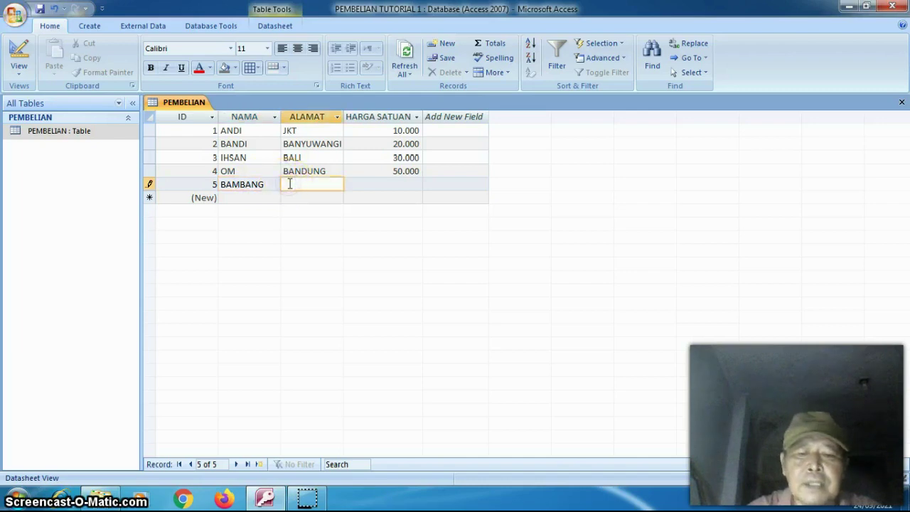
text(J)
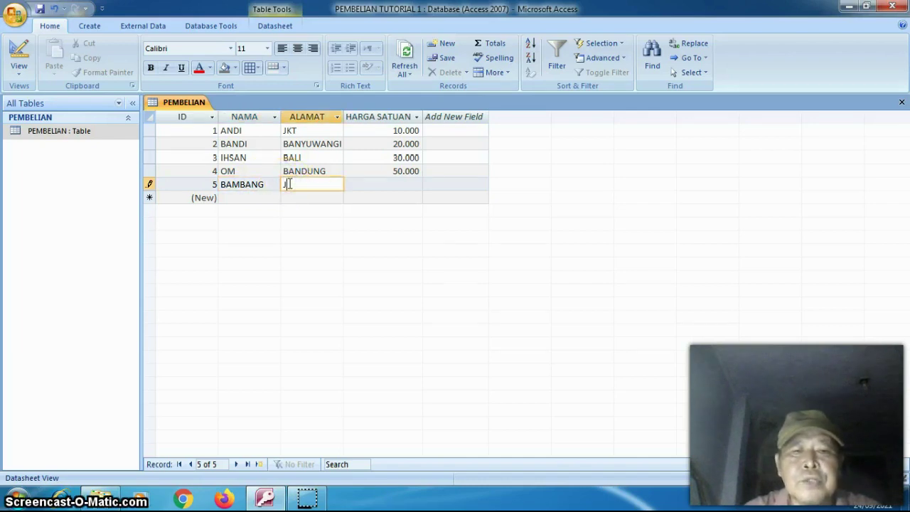
text(OGJA)
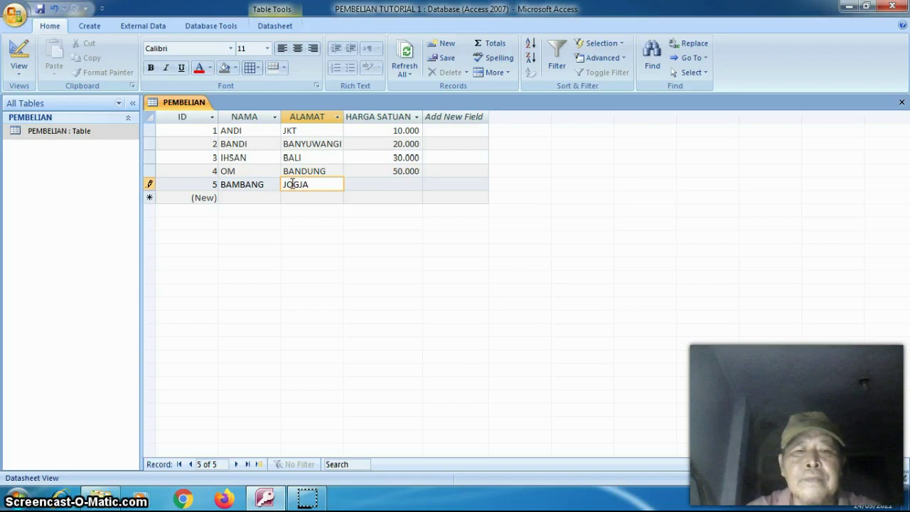
click(364, 185)
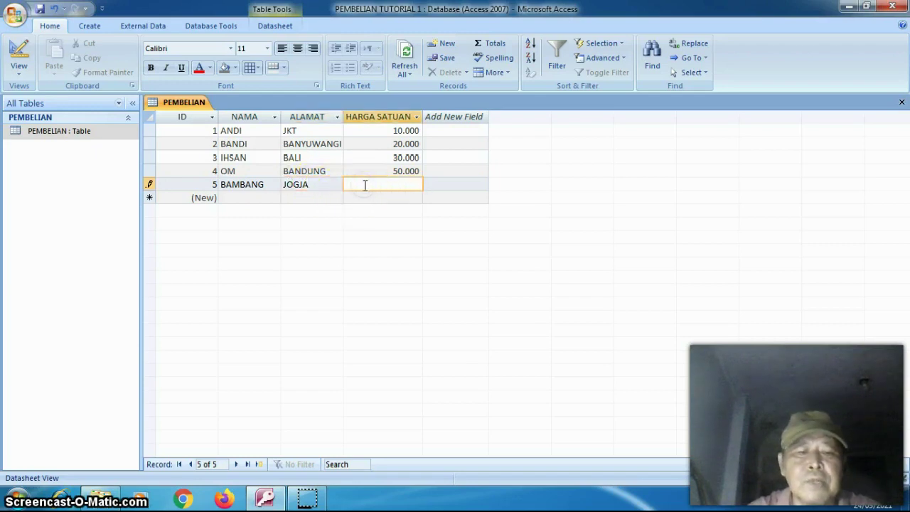
text(20000)
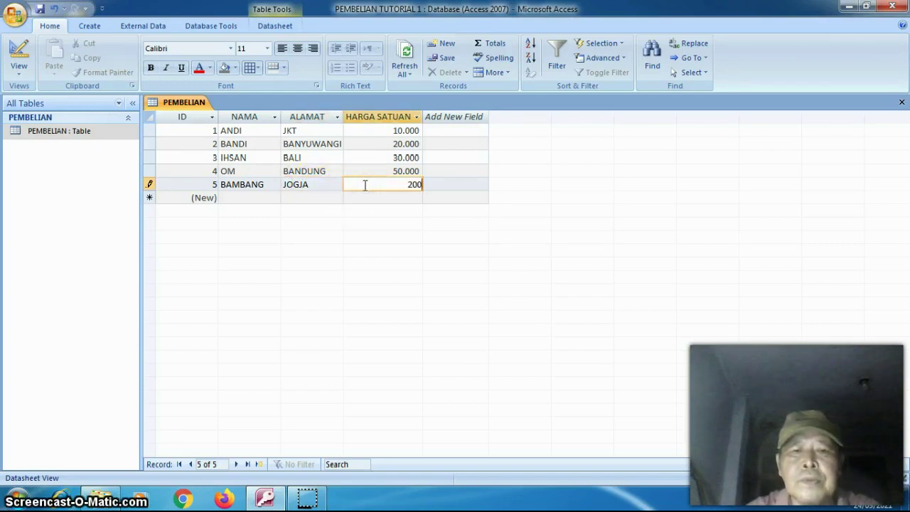
click(326, 199)
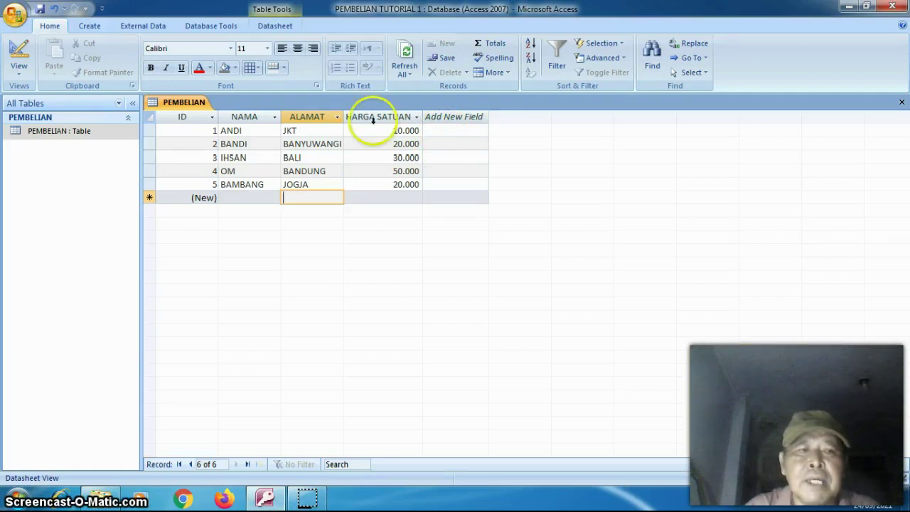
- Switch the PEMBELIAN table to Design View to review its field names and data types, and close it
click(19, 74)
click(42, 185)
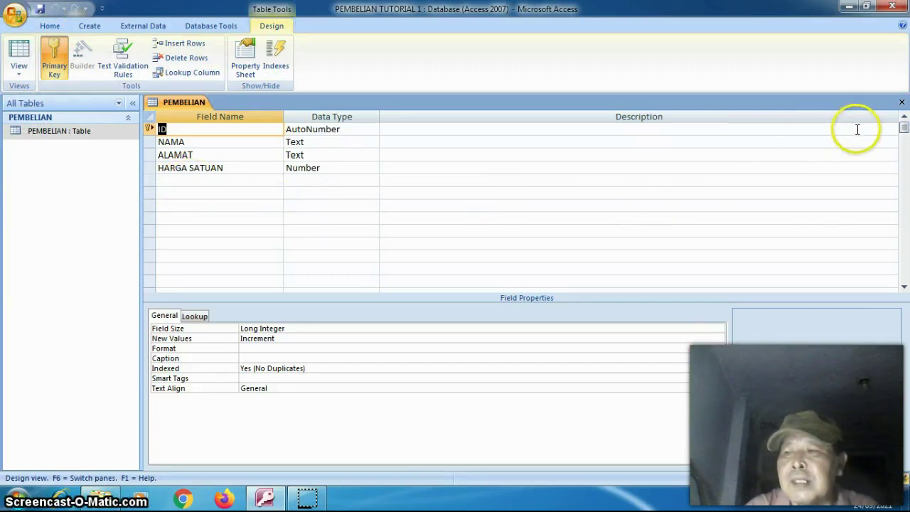
click(900, 105)
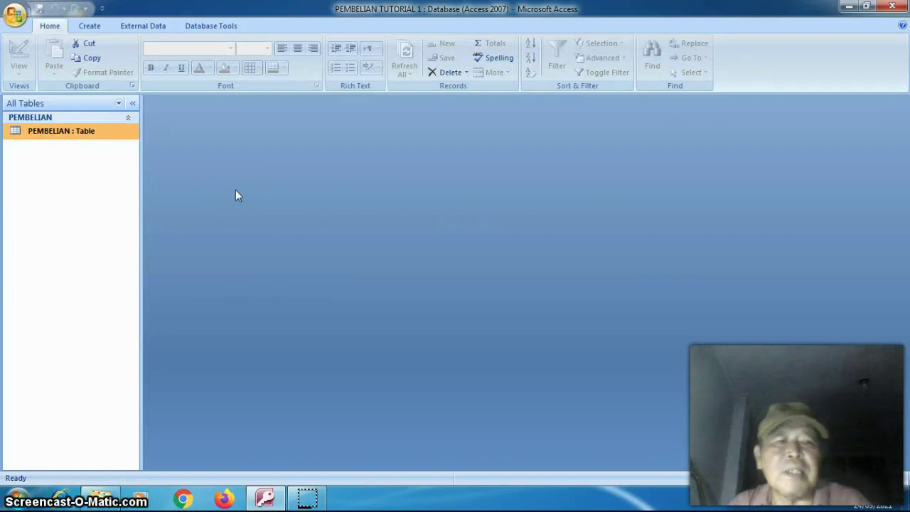
- Reopen the PEMBELIAN table in Datasheet View and narrow the ID column to about the width of its numbers
double_click(101, 137)
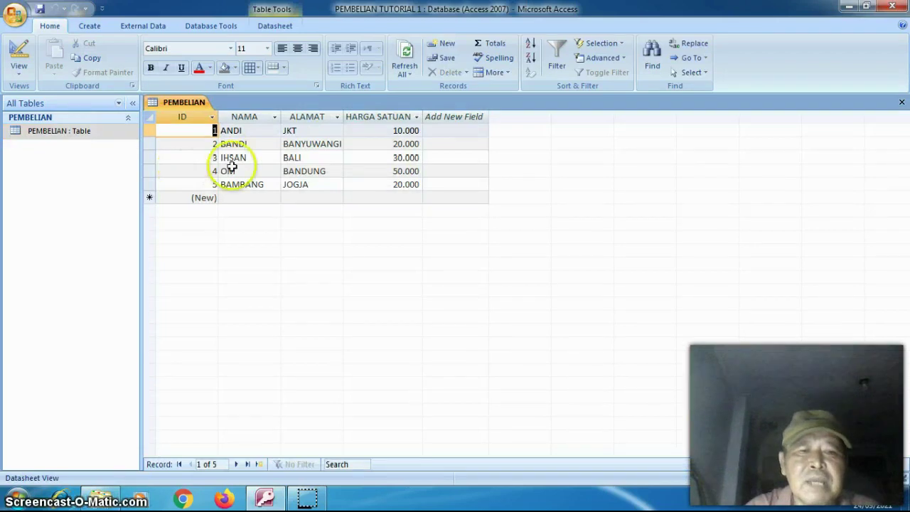
drag(220, 116, 175, 118)
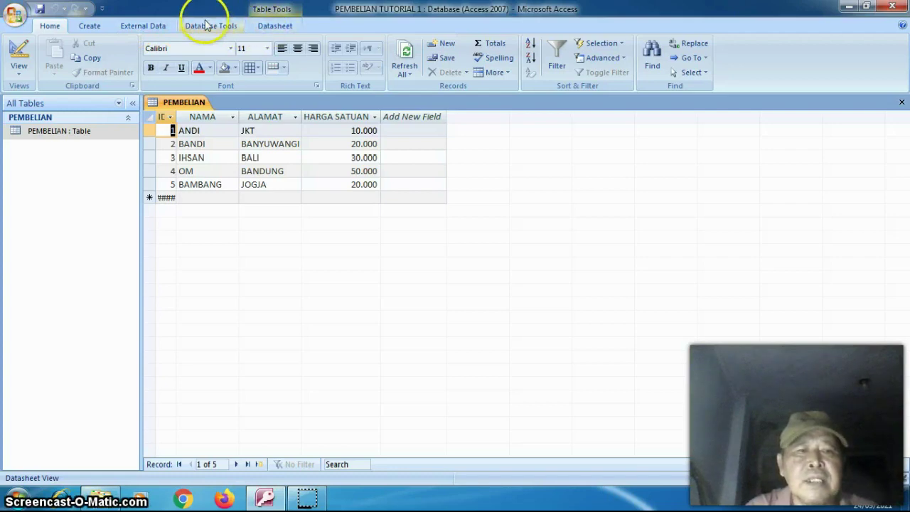
- Start the Form Wizard and choose Table: PEMBELIAN as the source for the new form
click(100, 31)
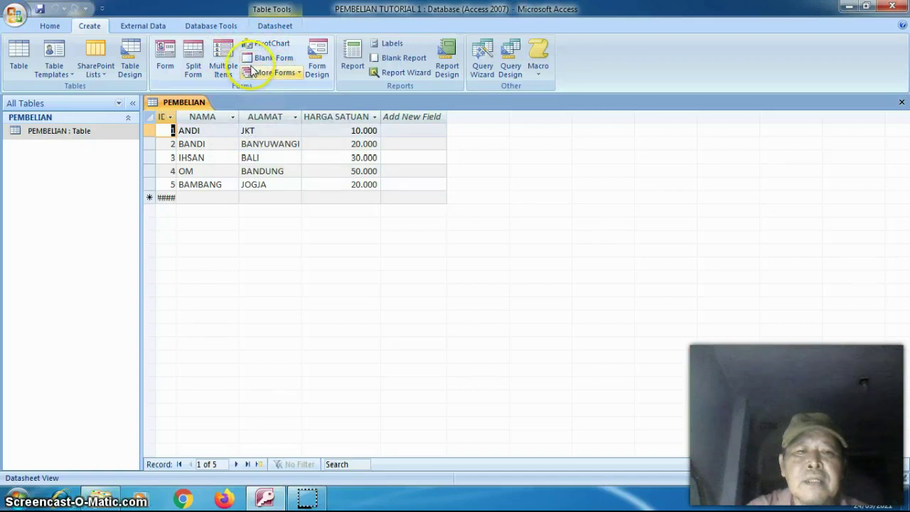
click(299, 74)
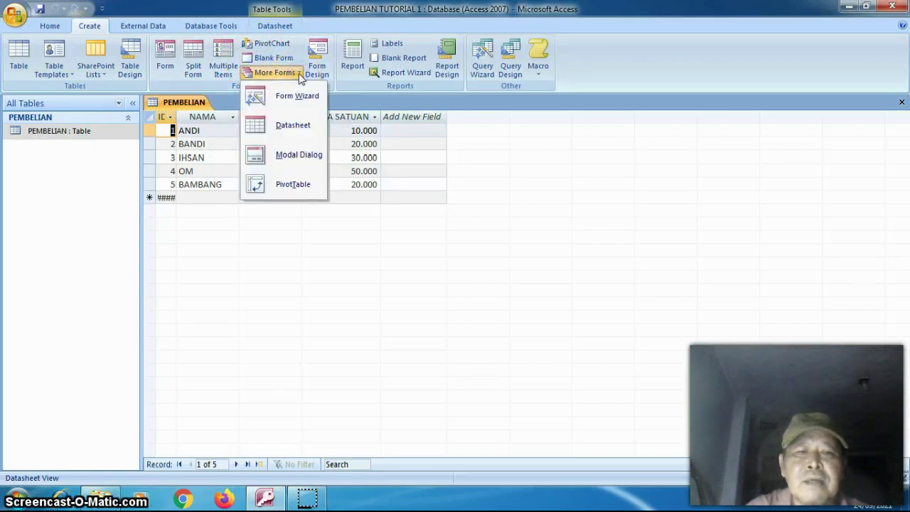
click(300, 132)
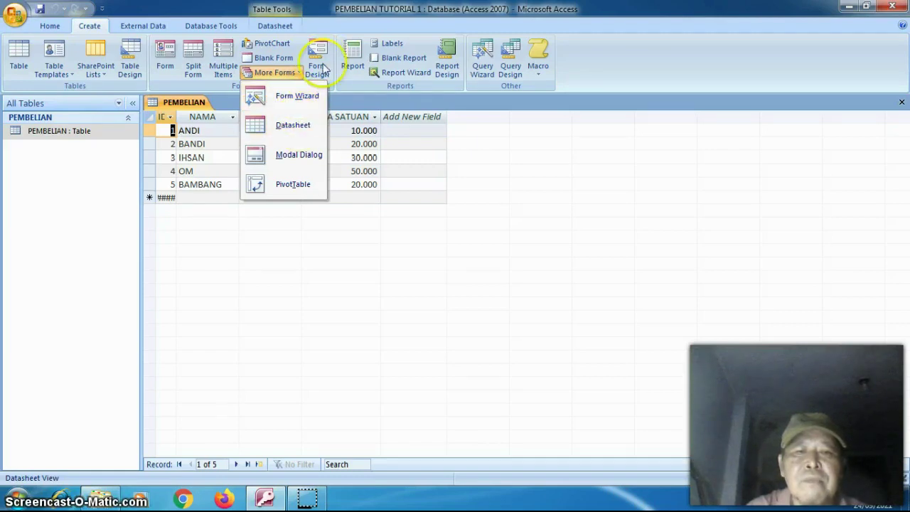
click(313, 246)
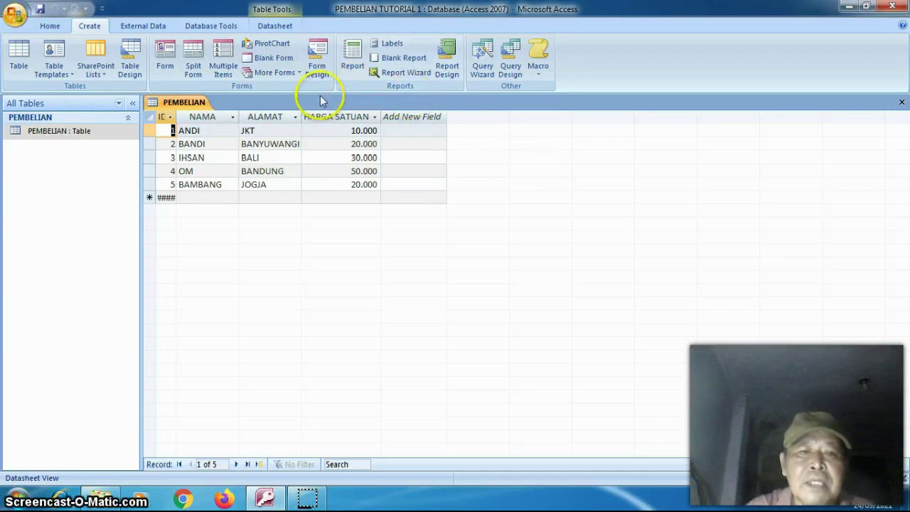
click(299, 74)
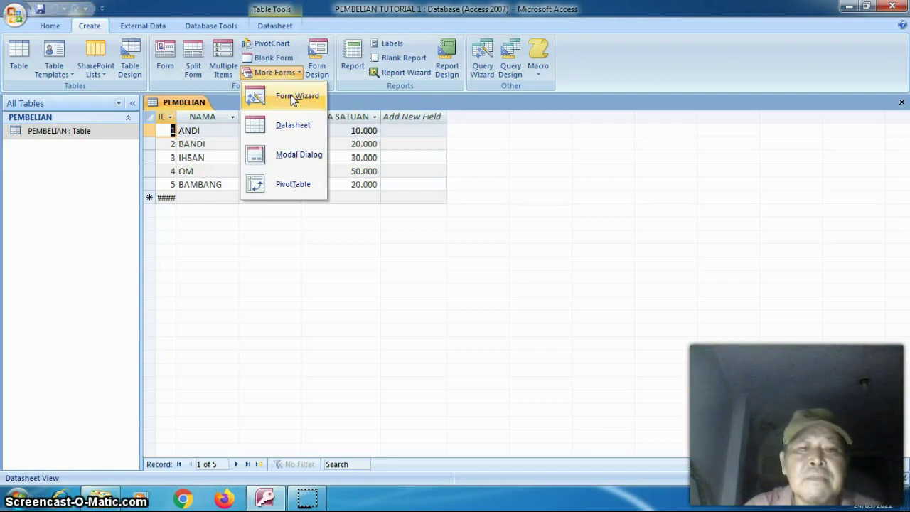
click(301, 73)
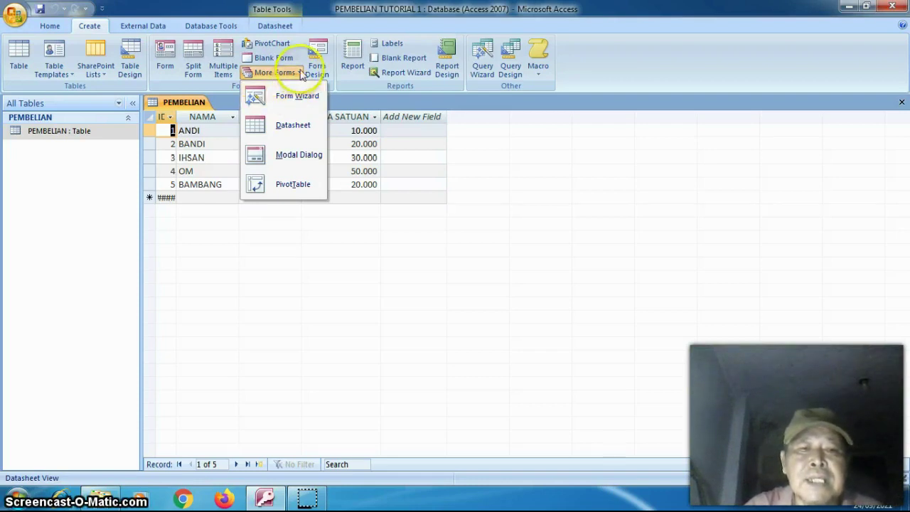
click(301, 73)
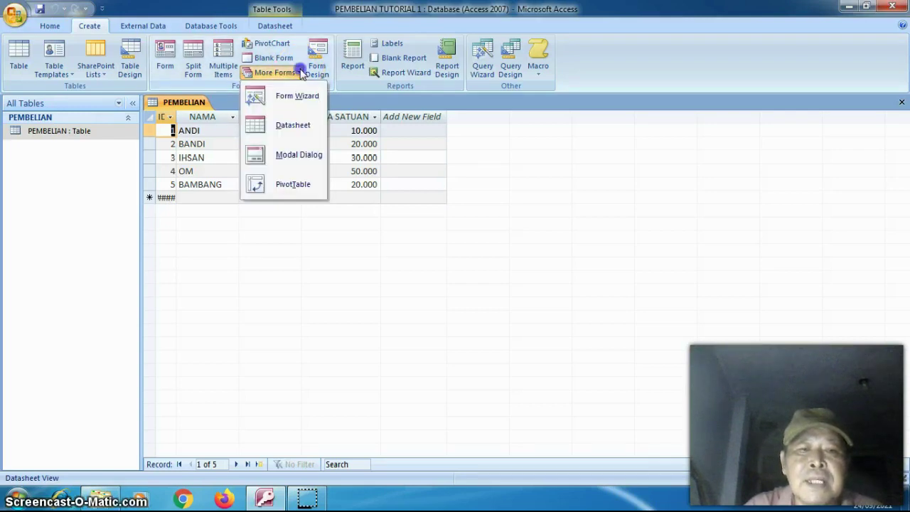
click(299, 96)
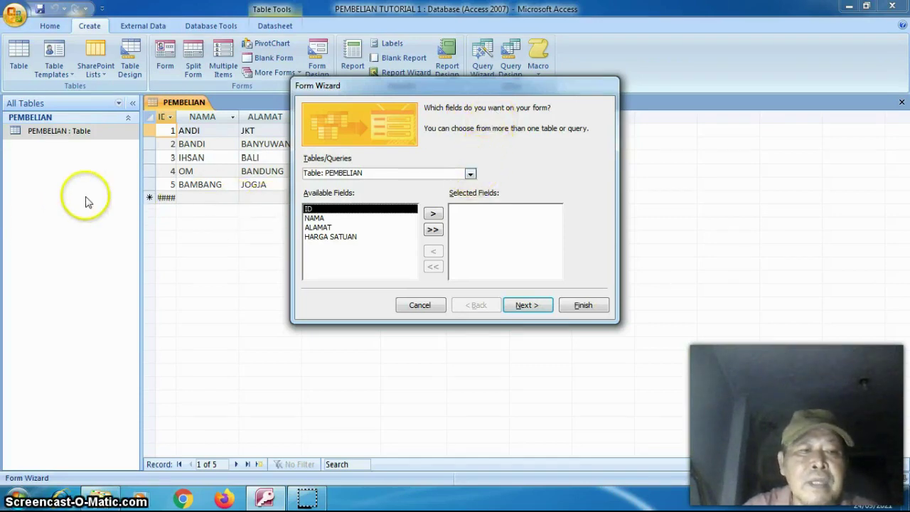
click(470, 175)
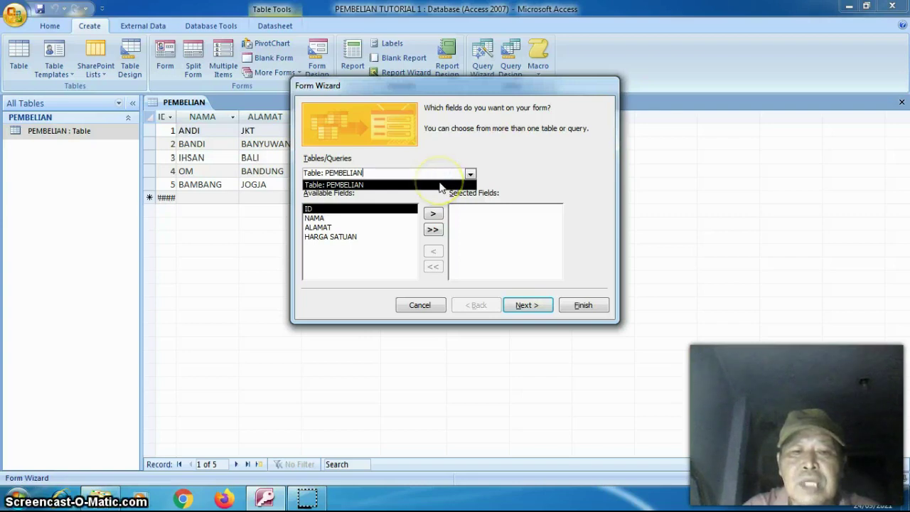
click(440, 186)
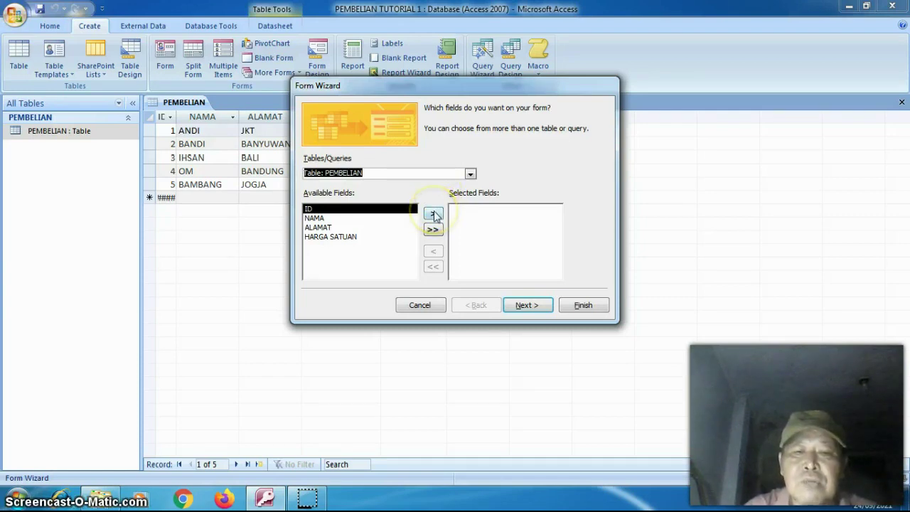
- Include all available fields, ID, NAMA, ALAMAT and HARGA SATUAN, in the form and proceed to the layout choice
click(433, 214)
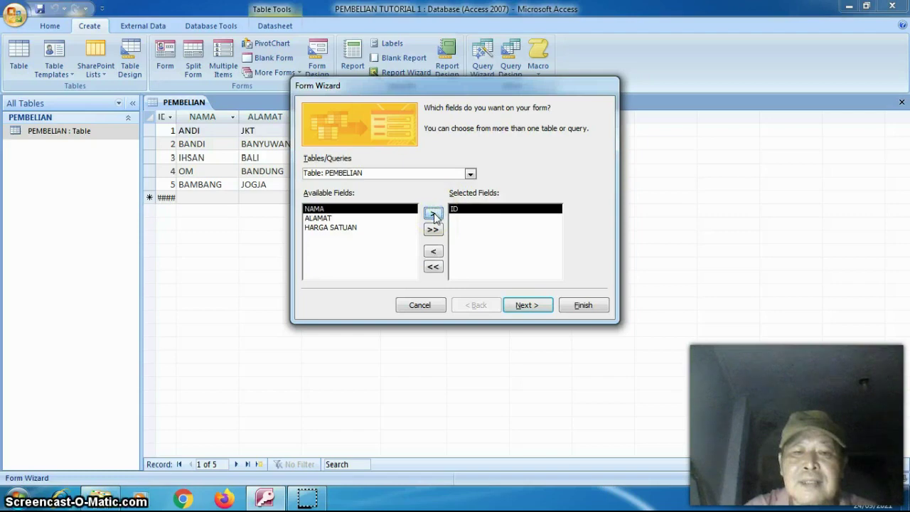
click(433, 251)
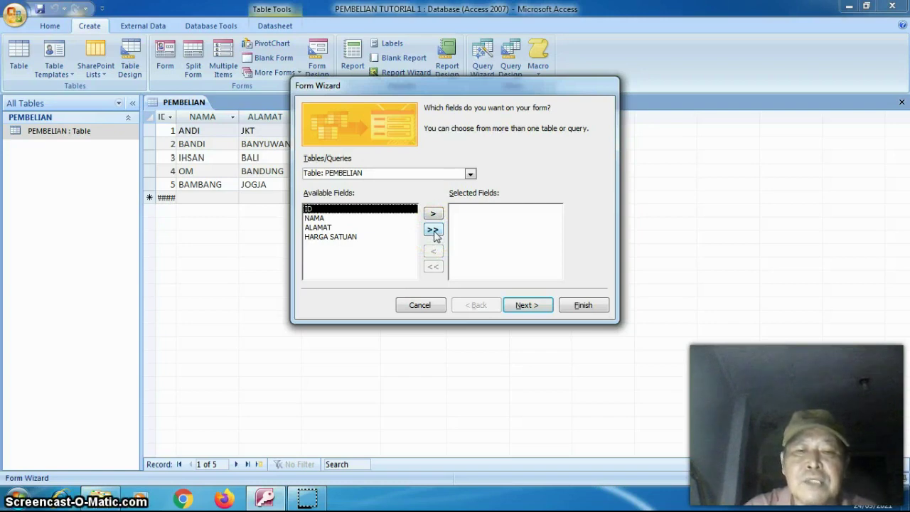
click(433, 230)
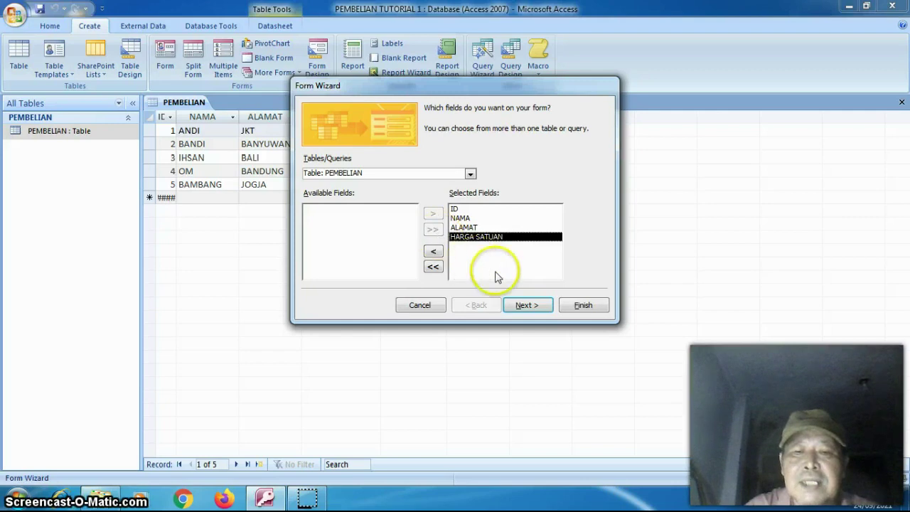
click(521, 306)
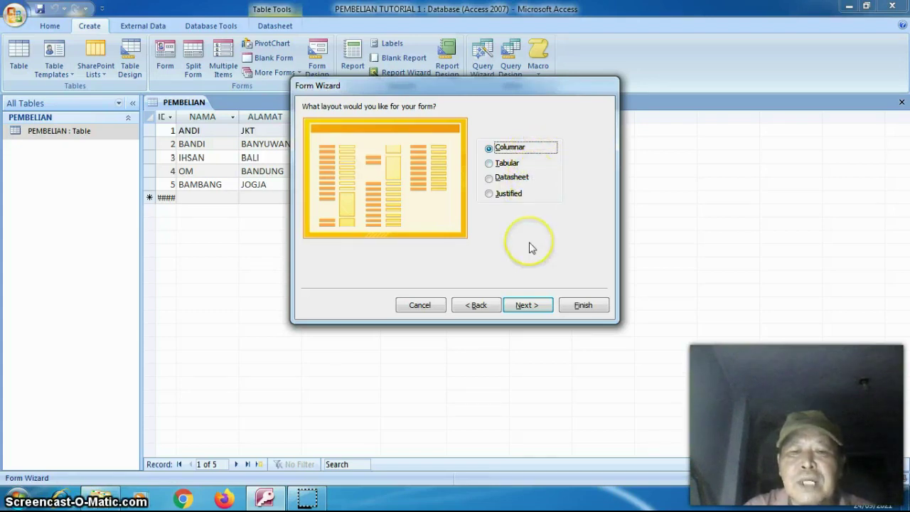
- Keep the Columnar layout, try out several form styles and apply Windows Vista as the form's style
click(523, 305)
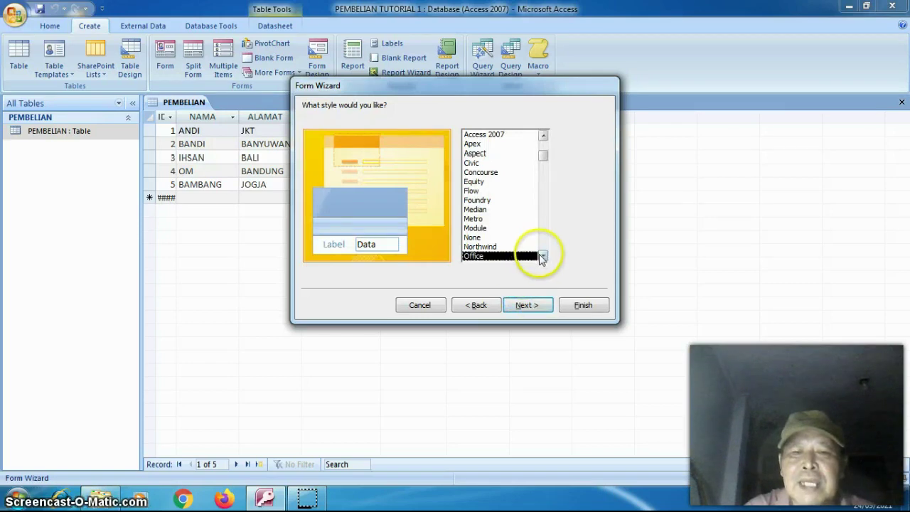
scroll(542, 257, down, 4)
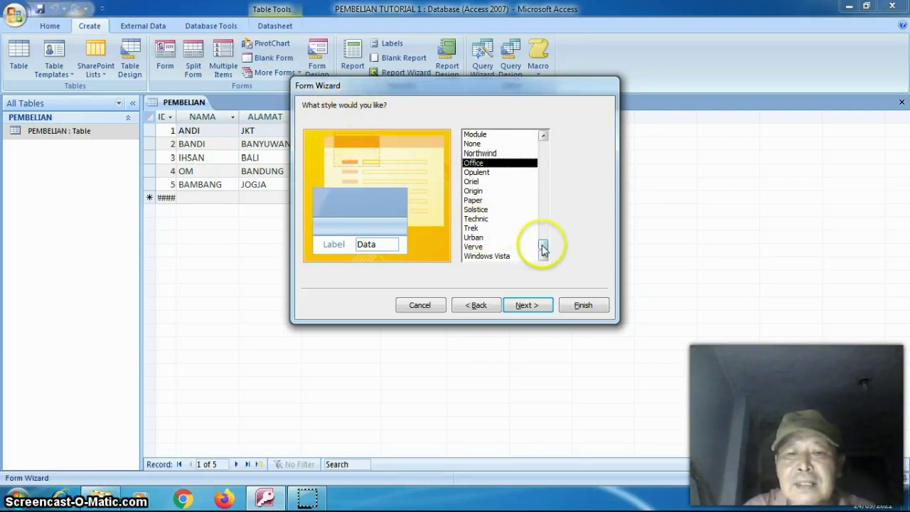
click(489, 257)
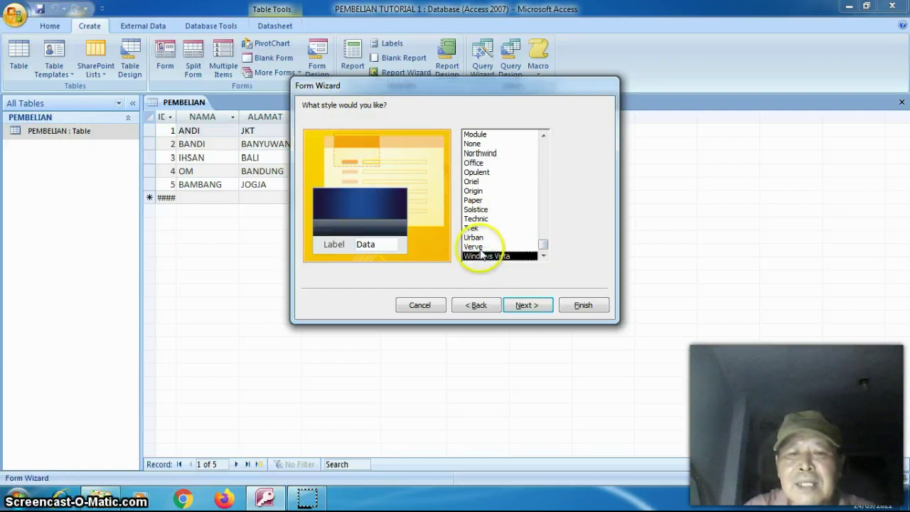
click(480, 246)
click(475, 237)
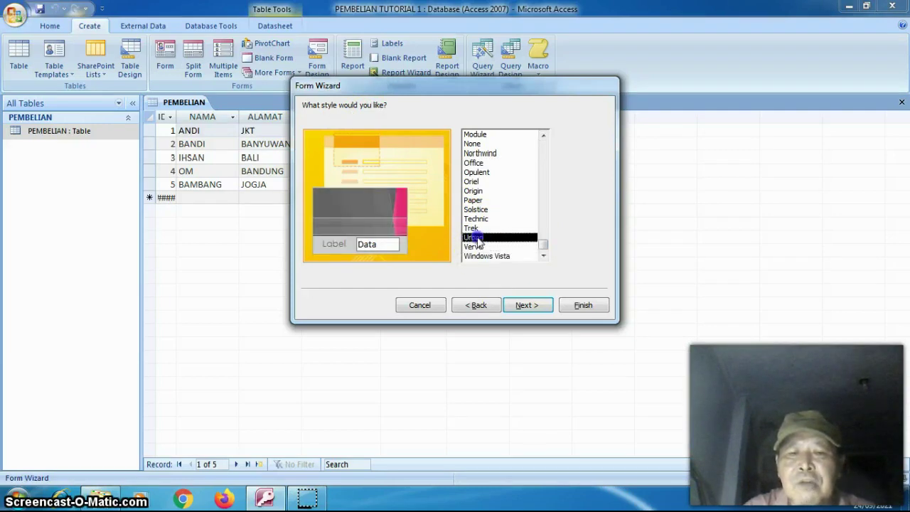
click(475, 228)
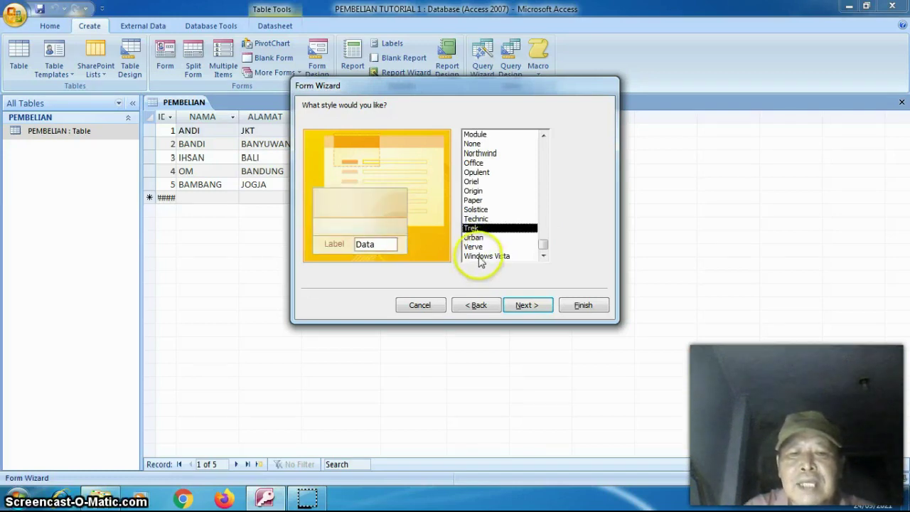
click(485, 256)
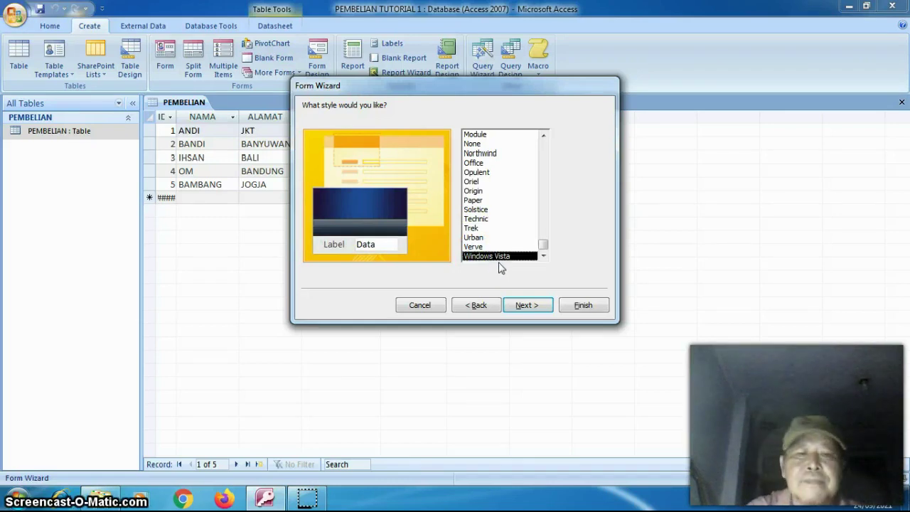
click(523, 307)
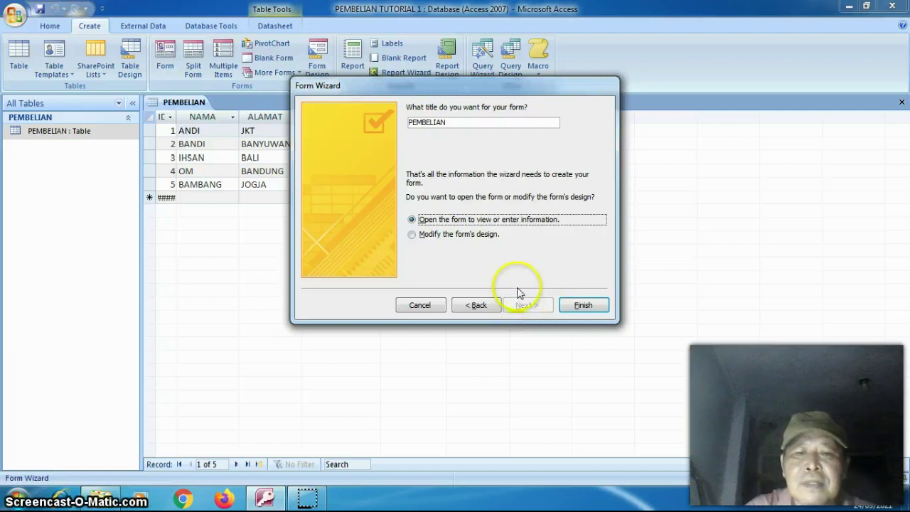
- Keep PEMBELIAN as the form's title and finish the wizard with the option to modify the form's design
click(476, 122)
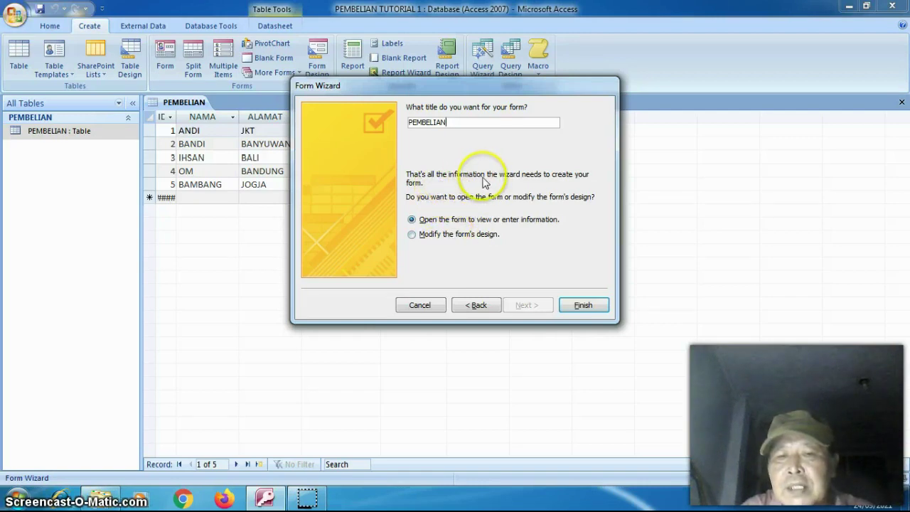
click(434, 236)
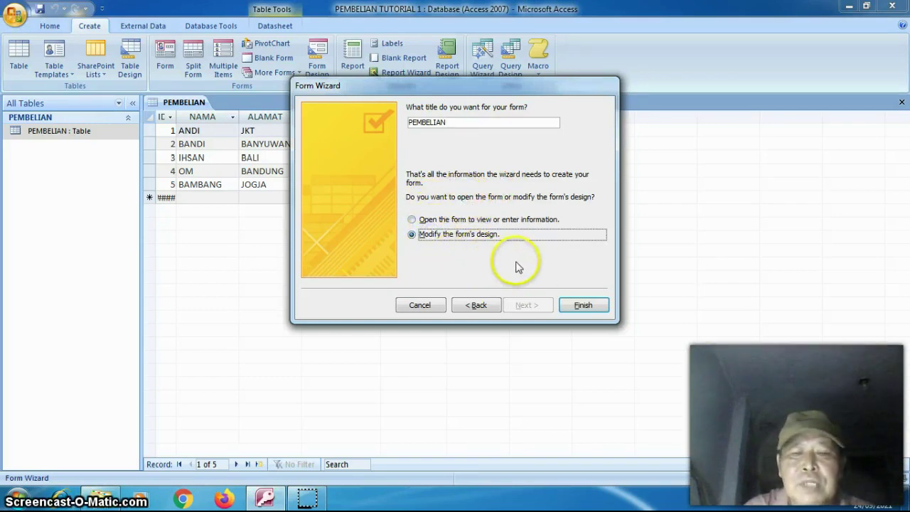
click(582, 305)
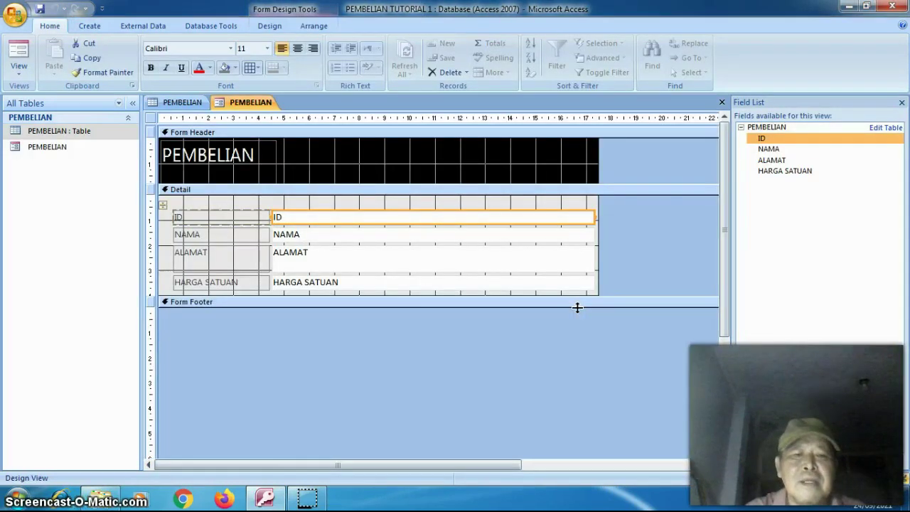
- Increase the heights of the Form Footer, Detail and Form Header sections and narrow the PEMBELIAN title label to about 3.99 cm
drag(567, 305, 567, 336)
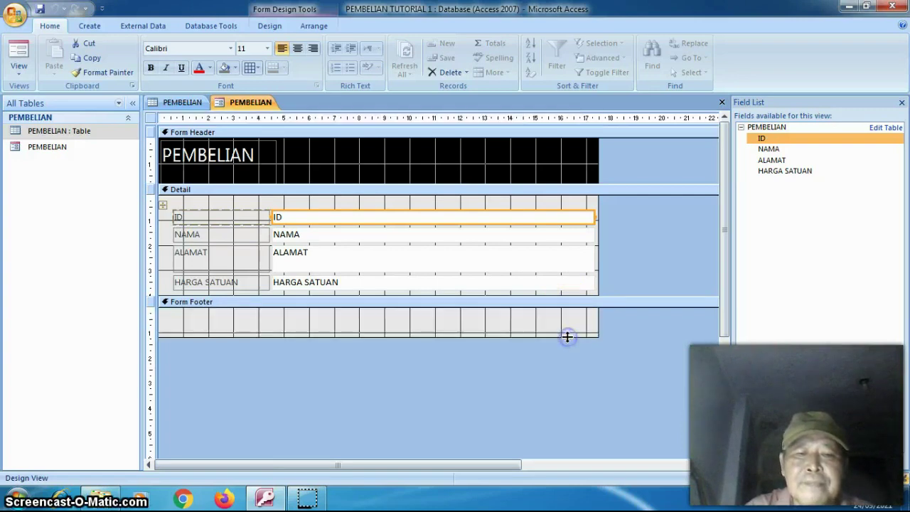
drag(566, 295, 565, 311)
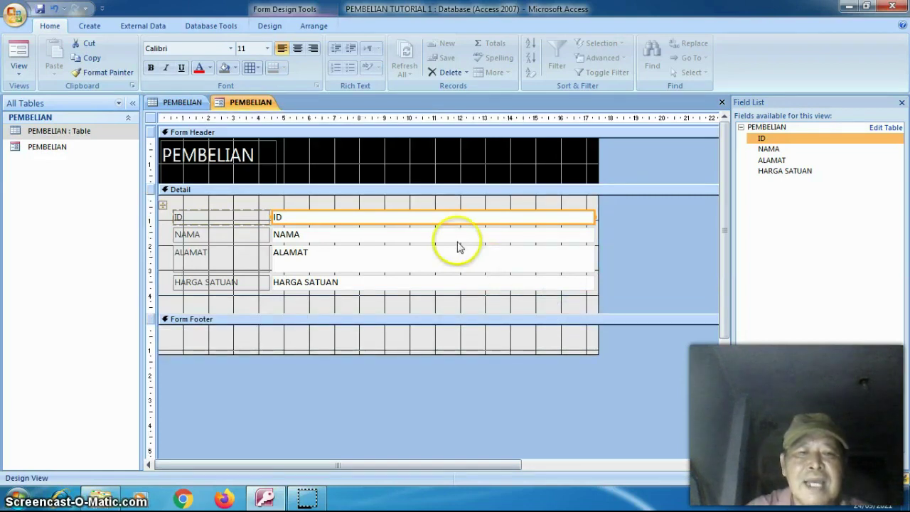
click(253, 161)
mouse_move(270, 156)
mouse_down()
mouse_move(282, 186)
mouse_move(290, 182)
mouse_move(223, 187)
mouse_move(217, 179)
mouse_move(278, 152)
mouse_move(270, 154)
mouse_up()
click(216, 171)
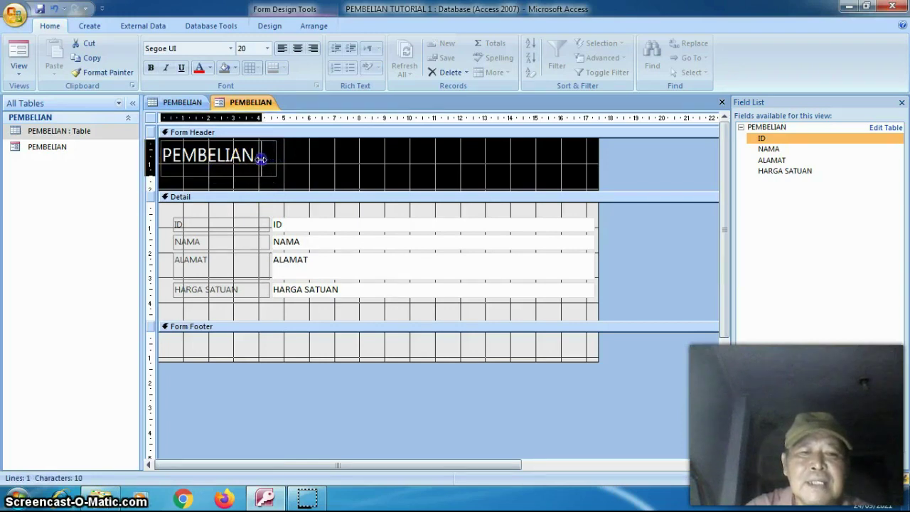
click(261, 159)
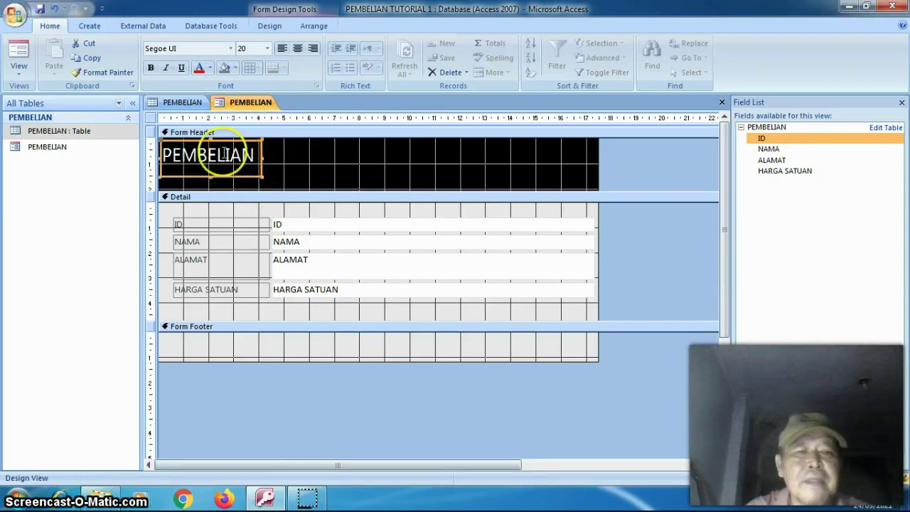
- Preview the PEMBELIAN form's records in Form View and return to Design View
click(19, 51)
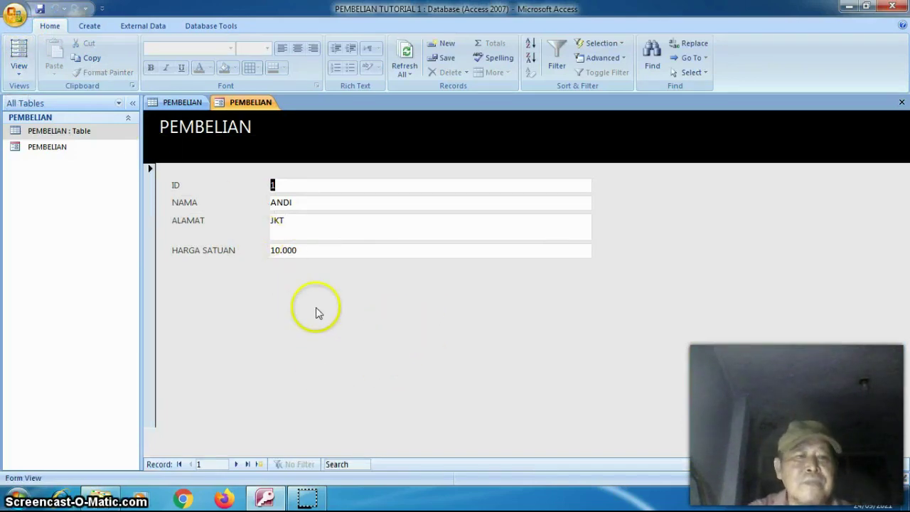
click(21, 76)
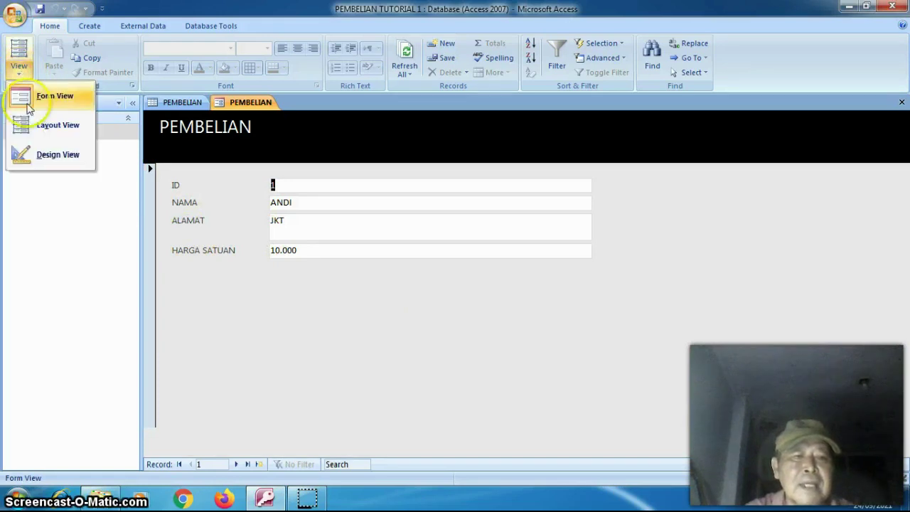
click(38, 155)
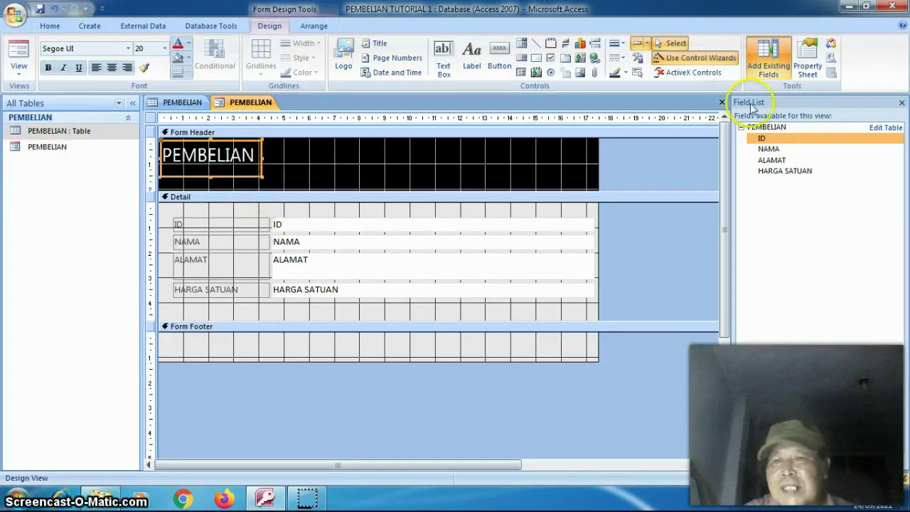
- Show the Property Sheet and select the whole Form as the object whose properties are listed
click(808, 63)
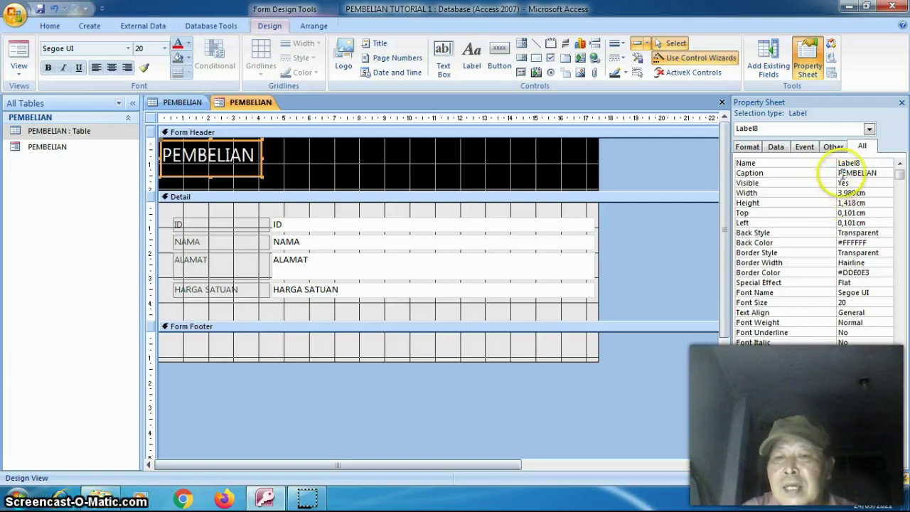
click(867, 129)
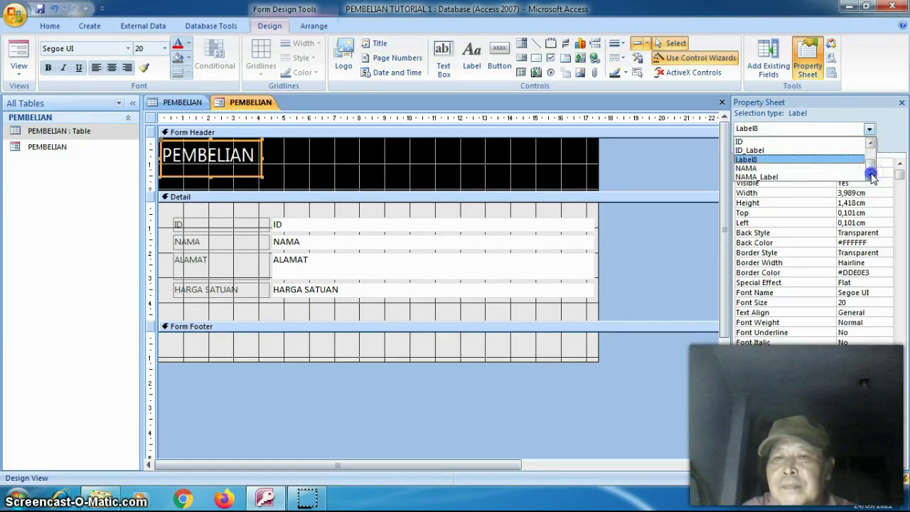
click(871, 144)
click(871, 144)
click(871, 144)
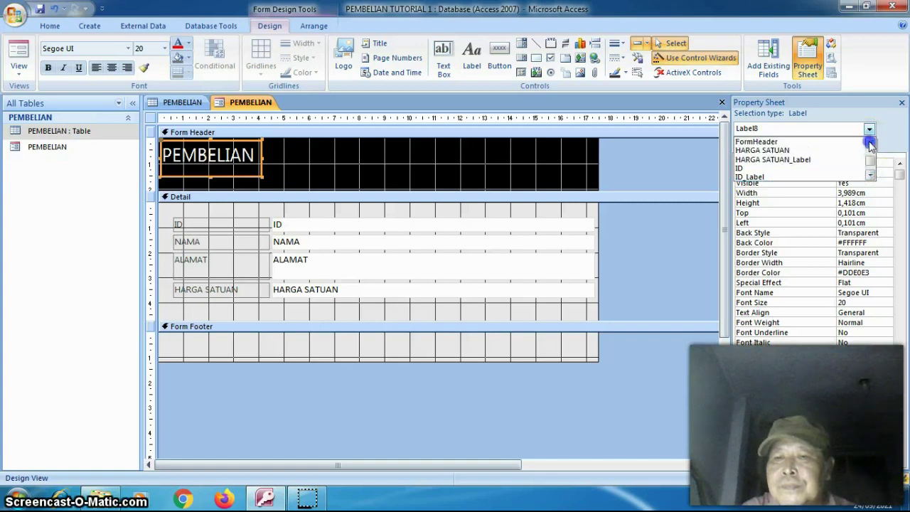
click(870, 144)
click(870, 145)
click(870, 144)
click(854, 150)
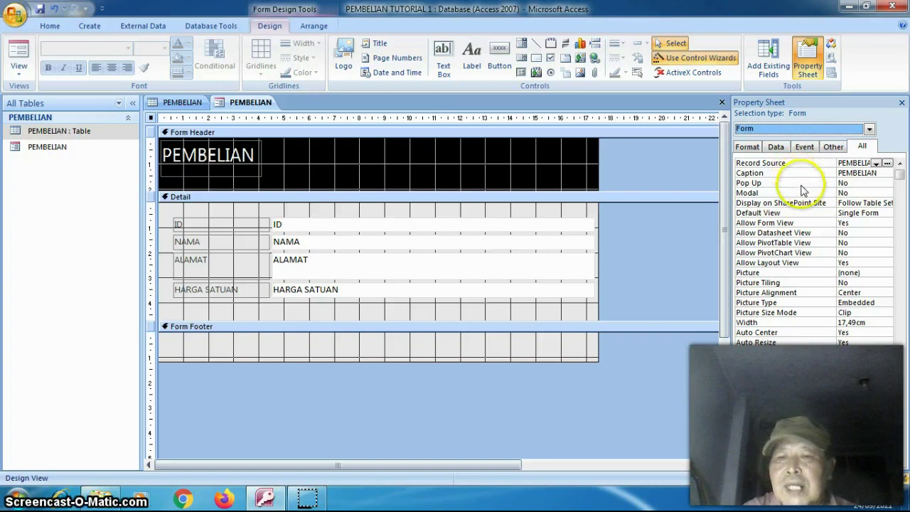
- Set the form's Pop Up property to Yes, view it in Form View and move its window down over the table
click(859, 182)
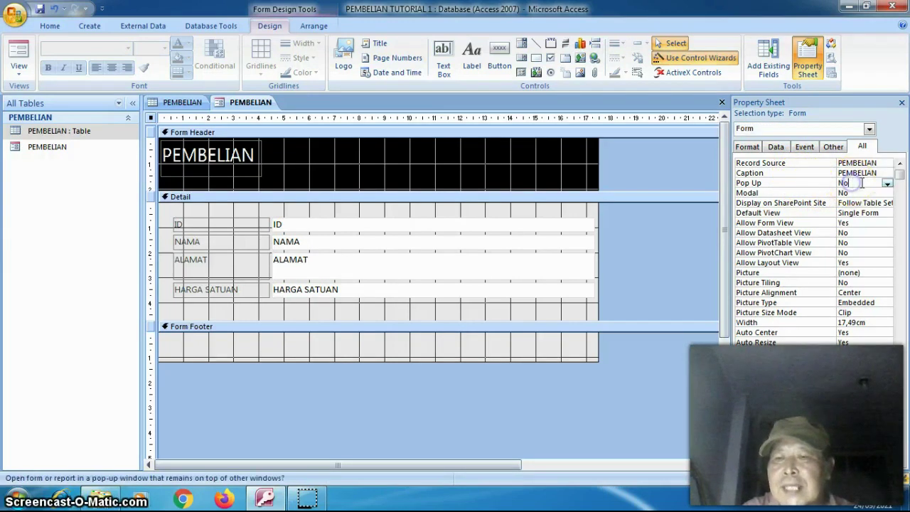
click(886, 183)
click(884, 193)
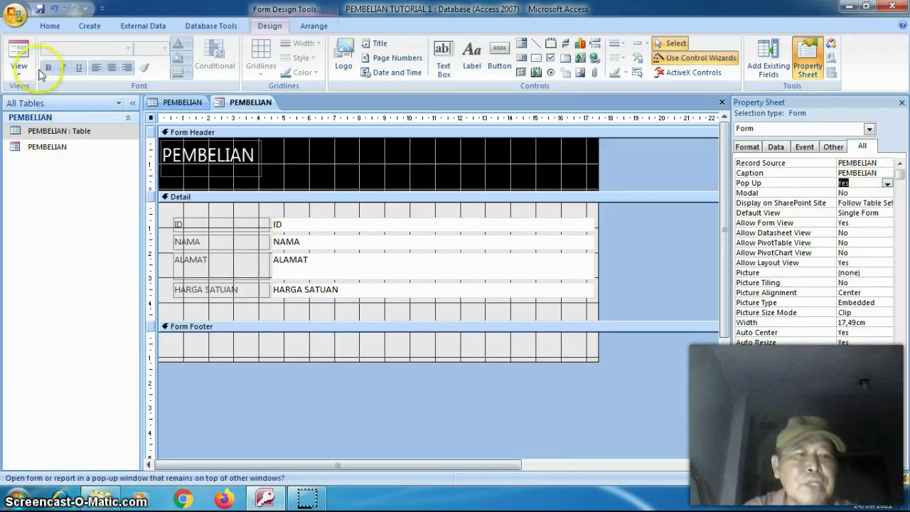
click(19, 54)
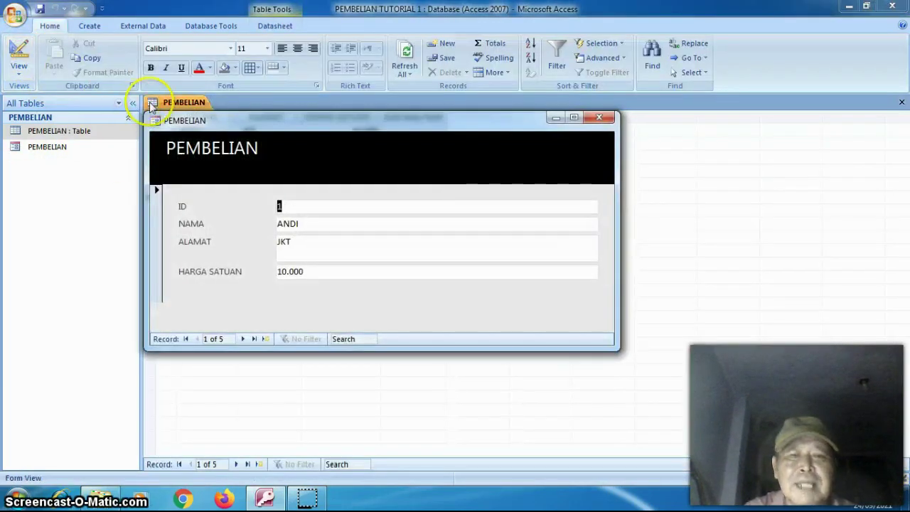
drag(262, 127, 323, 184)
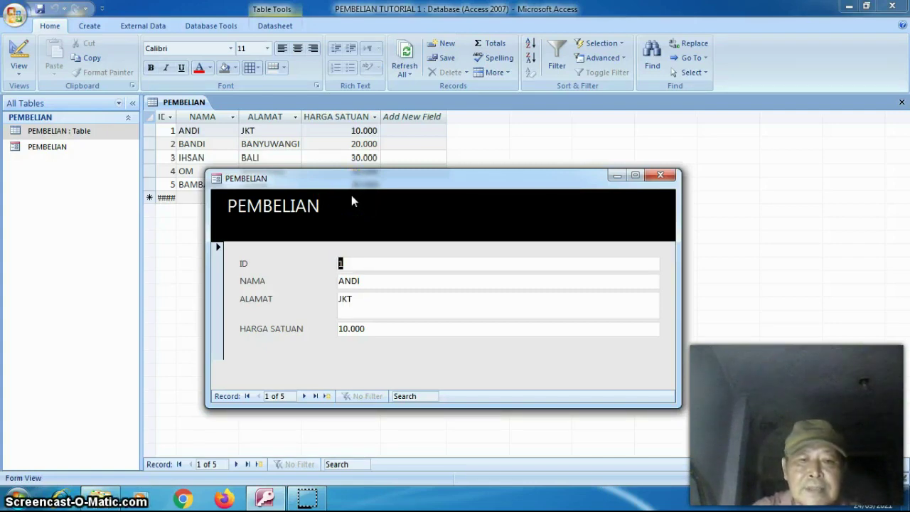
- In Design View, remove the form's window border and record selectors, and change its close button and minimize/maximize button properties
right_click(351, 196)
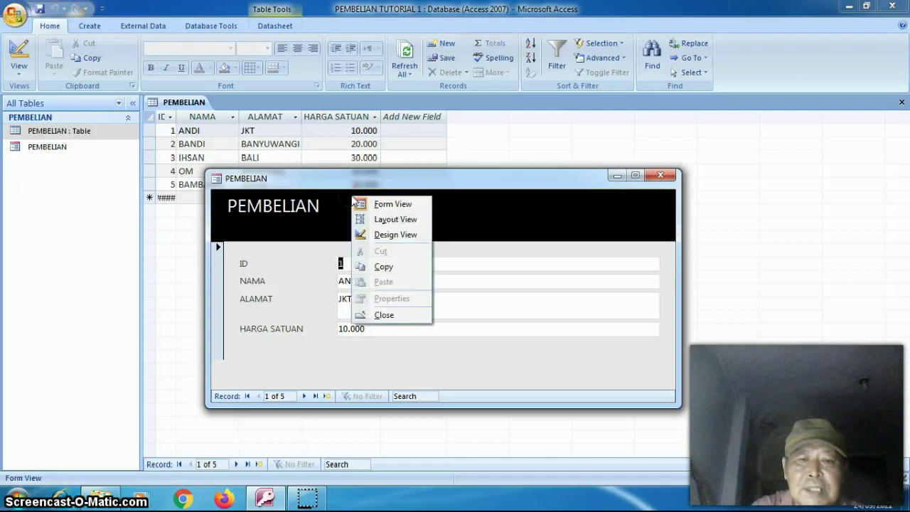
click(374, 234)
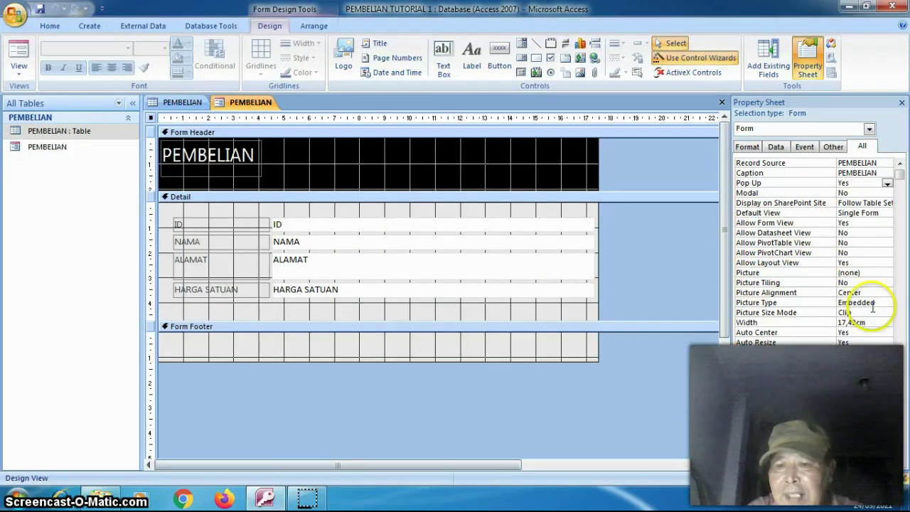
click(872, 360)
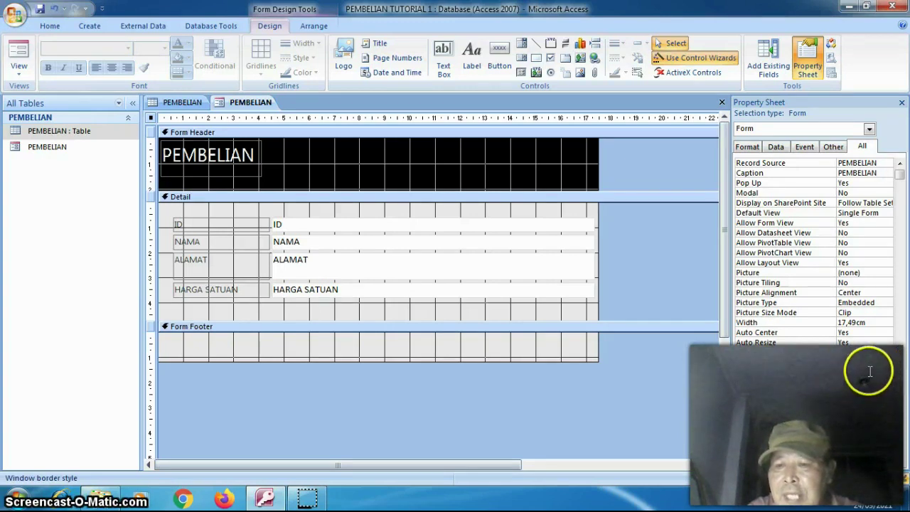
click(876, 371)
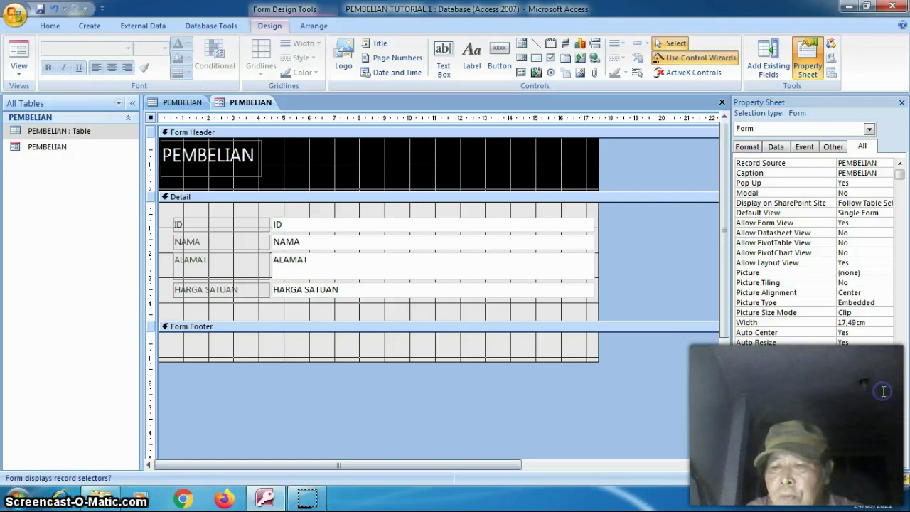
click(881, 403)
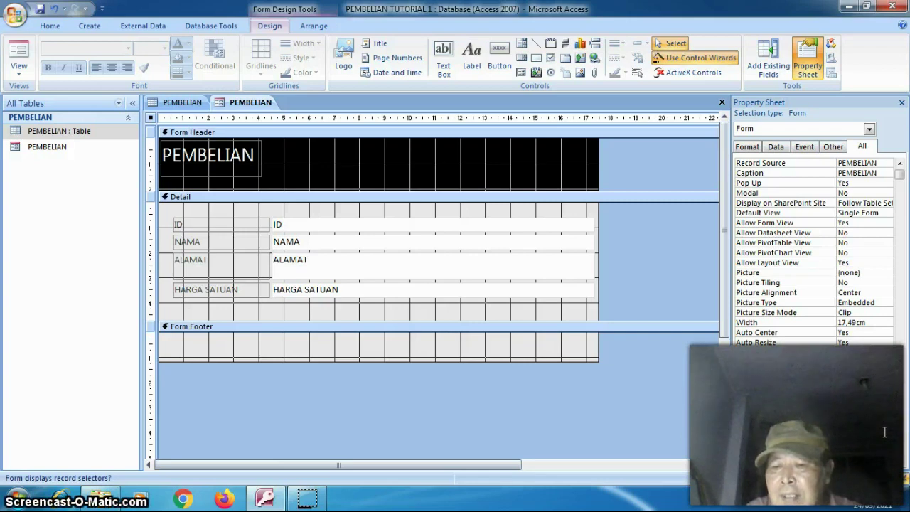
click(885, 431)
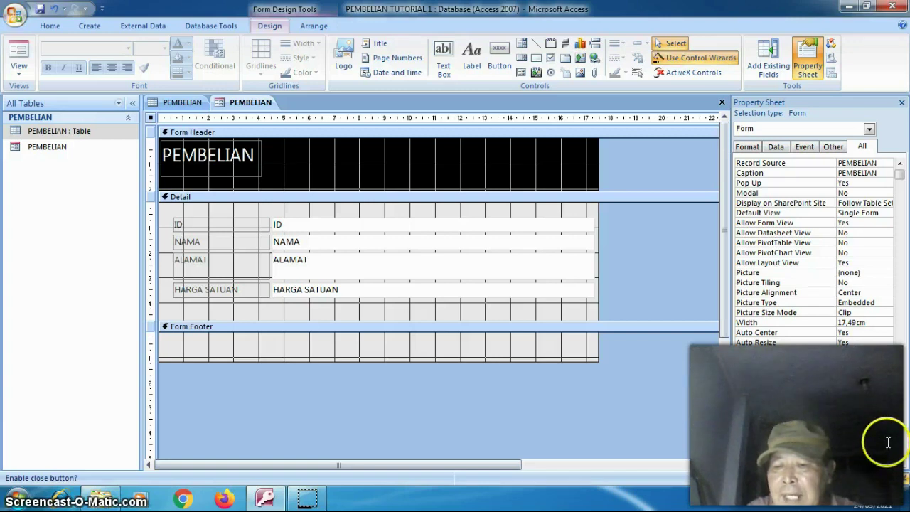
click(886, 445)
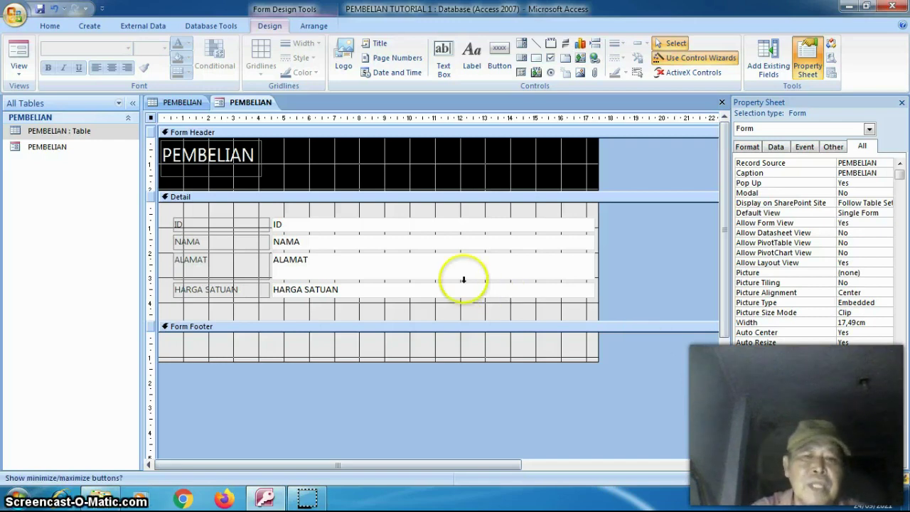
- Preview the borderless PEMBELIAN form in Form View and return to Design View
click(19, 53)
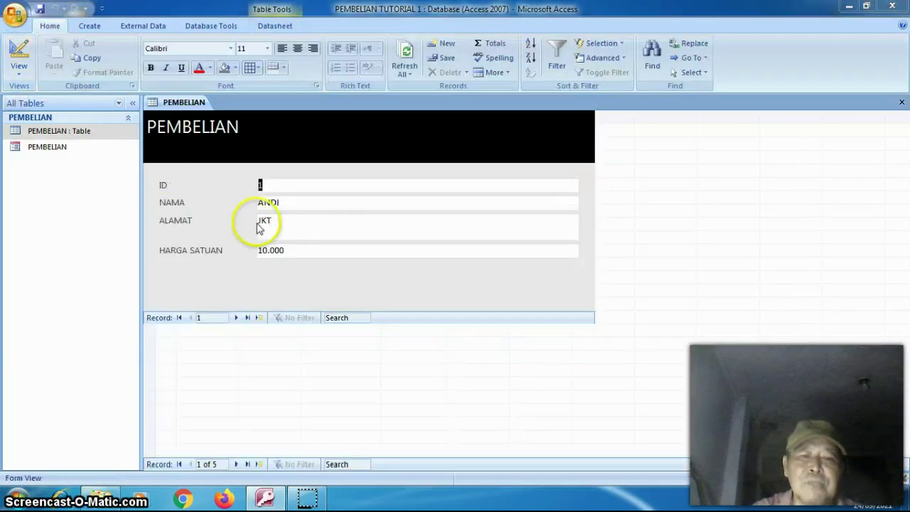
right_click(411, 131)
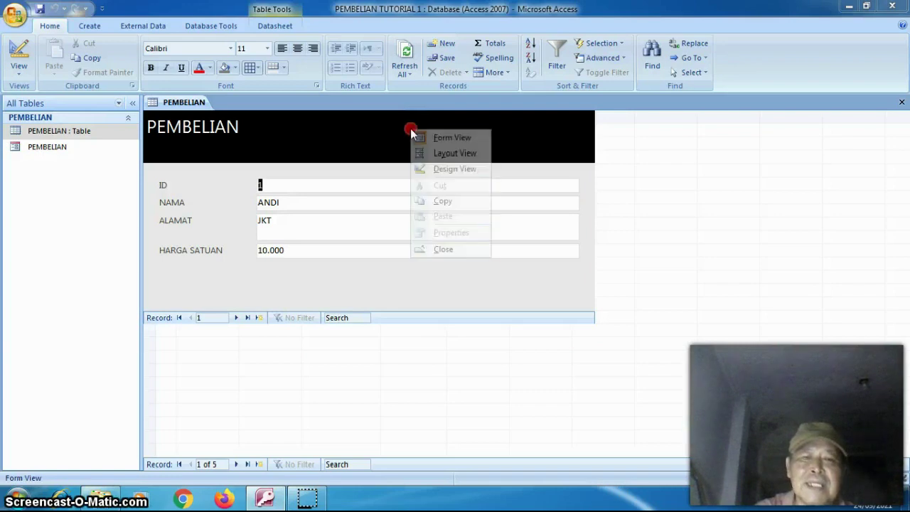
click(358, 123)
right_click(279, 128)
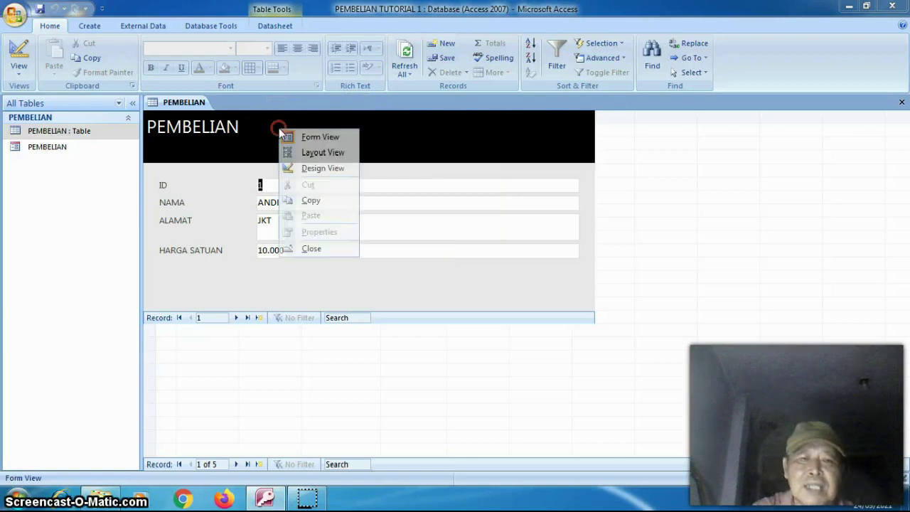
click(294, 168)
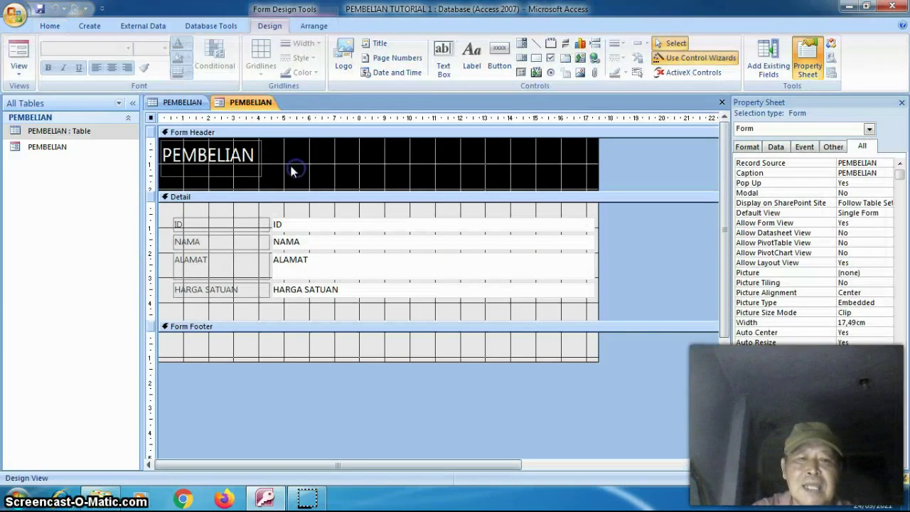
- Move the PEMBELIAN title label down in the form header to about 0.998 cm from its top and reduce its height to about 1.021 cm
click(240, 165)
drag(239, 167, 215, 186)
click(214, 176)
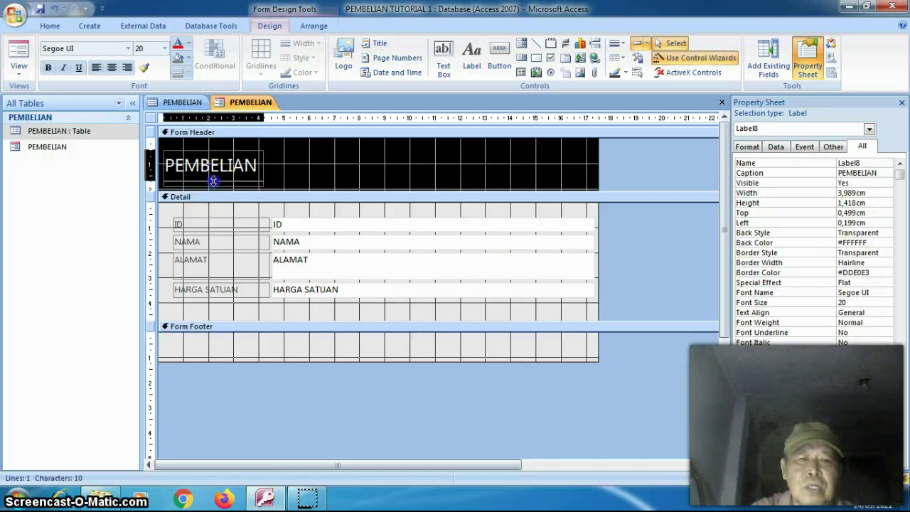
click(213, 176)
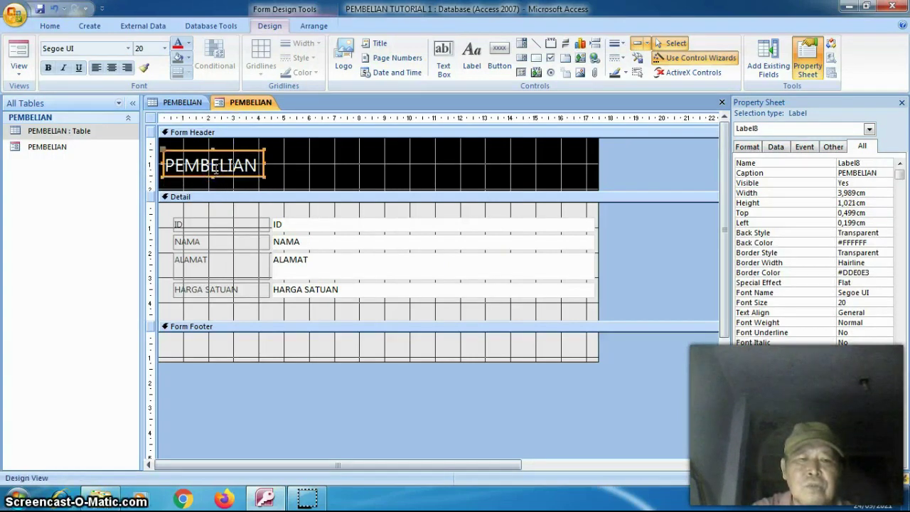
click(278, 163)
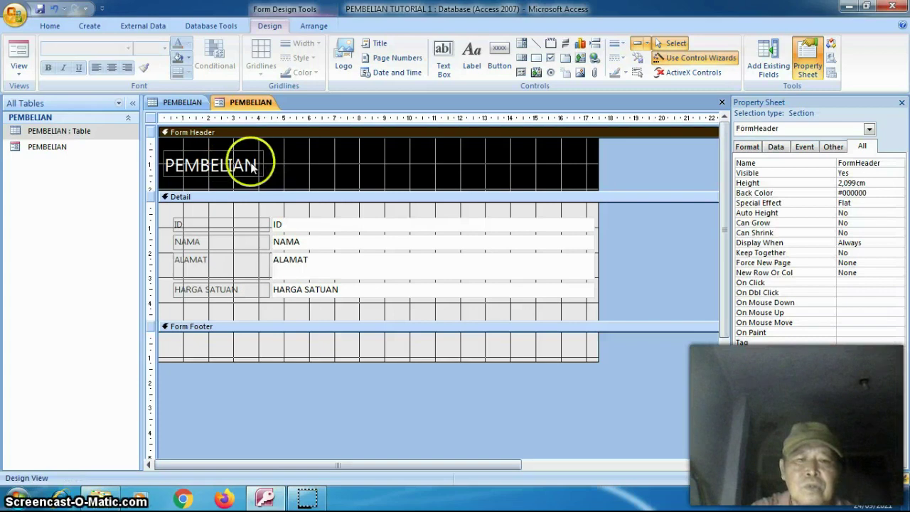
click(250, 168)
drag(250, 169, 252, 174)
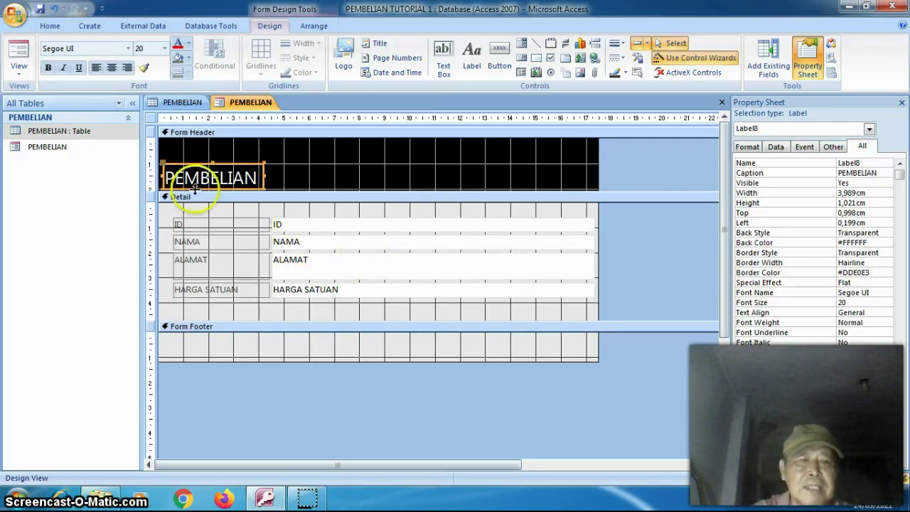
- View the form in Form View and browse past the last record to a blank new one
click(19, 56)
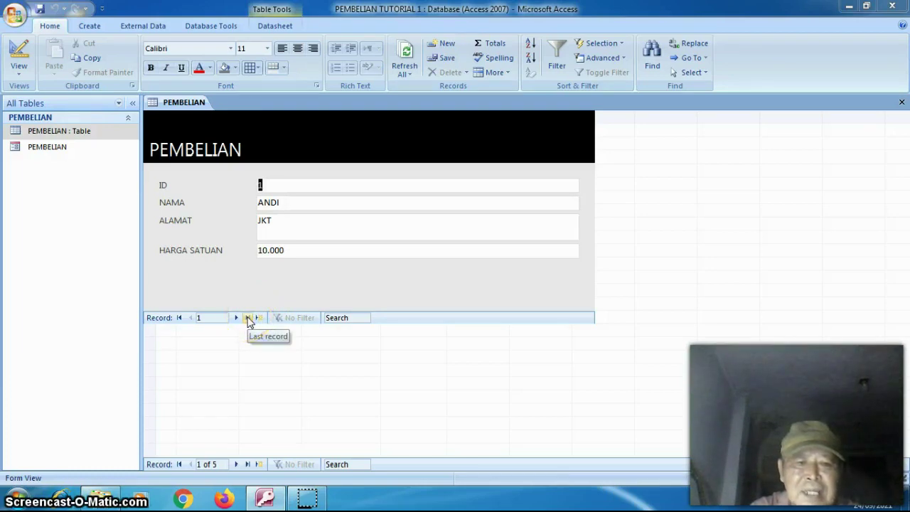
click(248, 318)
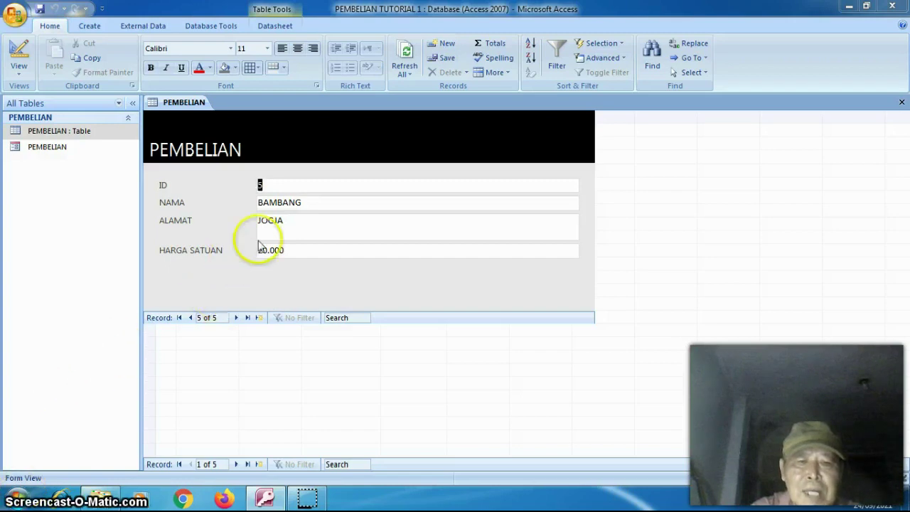
click(237, 318)
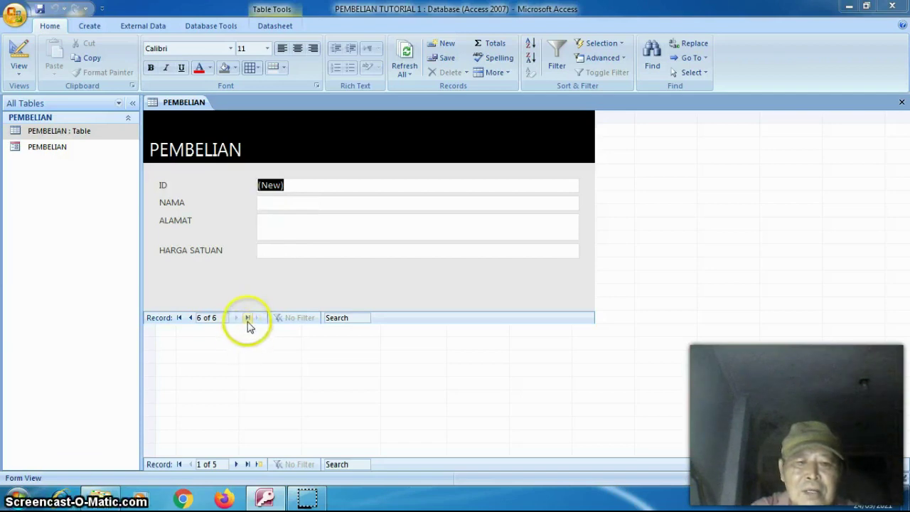
click(246, 319)
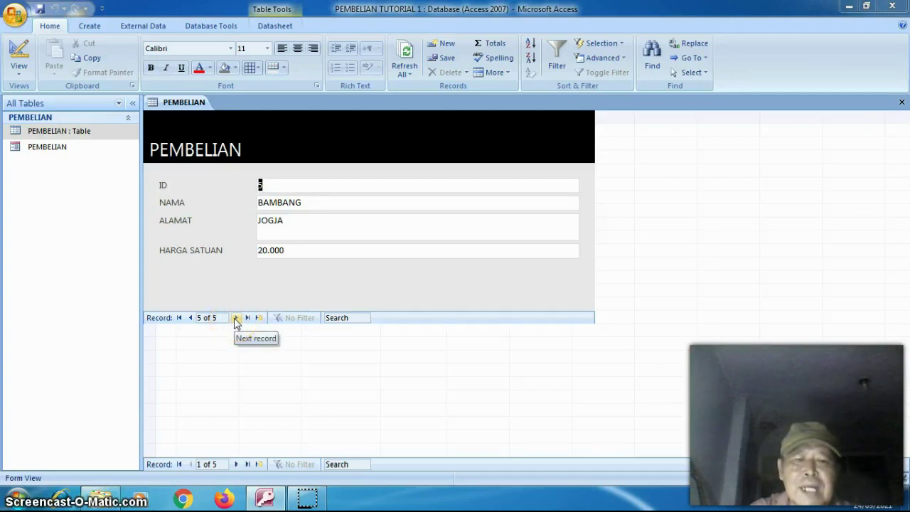
click(236, 319)
- Fill in the new record with the buyer's name, the address and HARGA SATUAN 1000000, and review it after saving
click(294, 200)
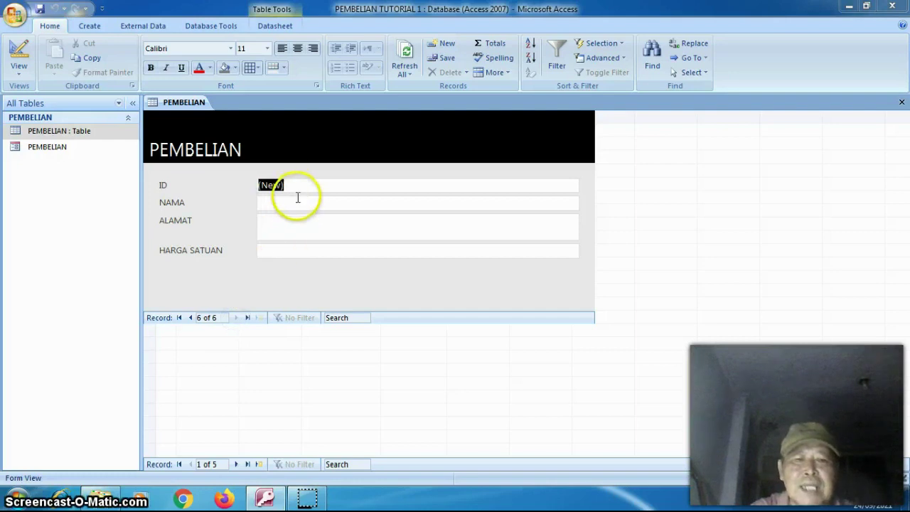
click(295, 202)
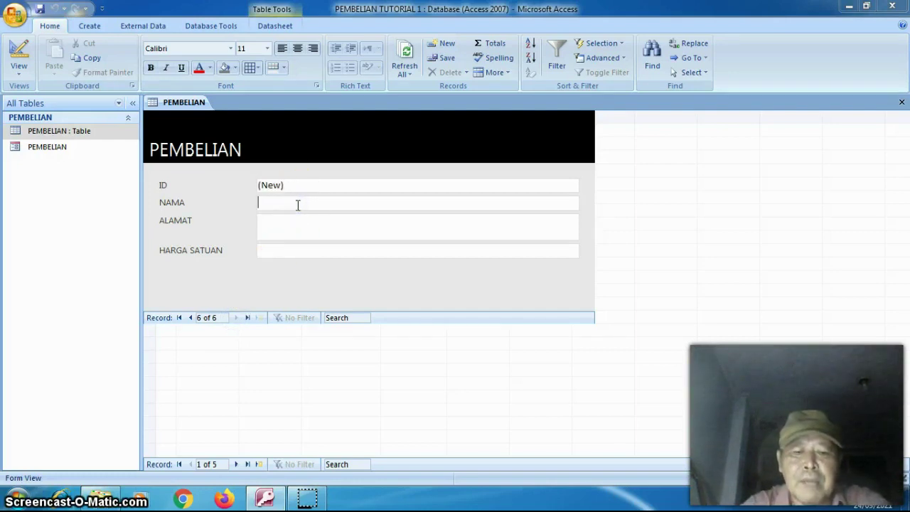
text(HAJI)
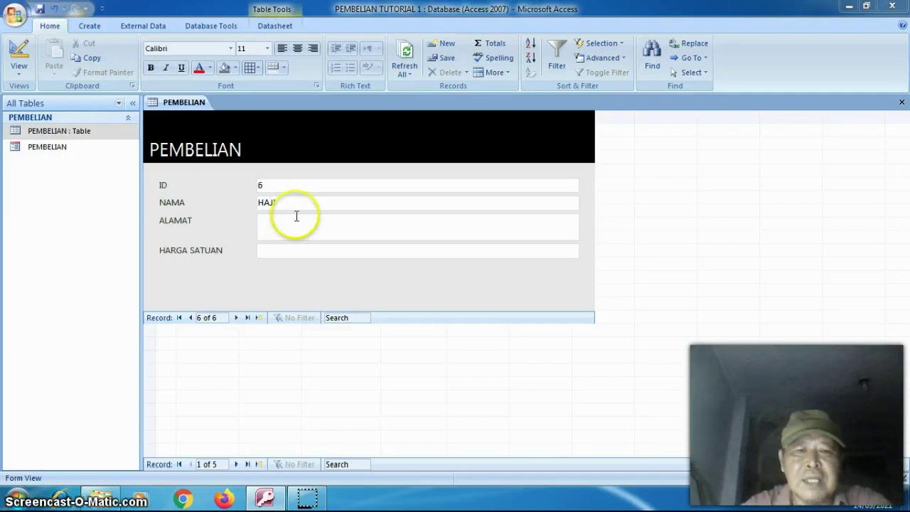
click(296, 221)
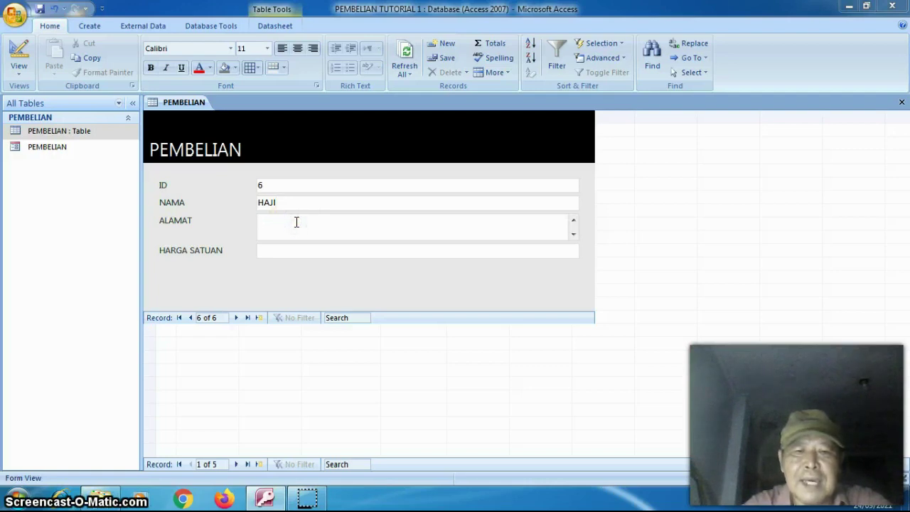
text(SUMATRA)
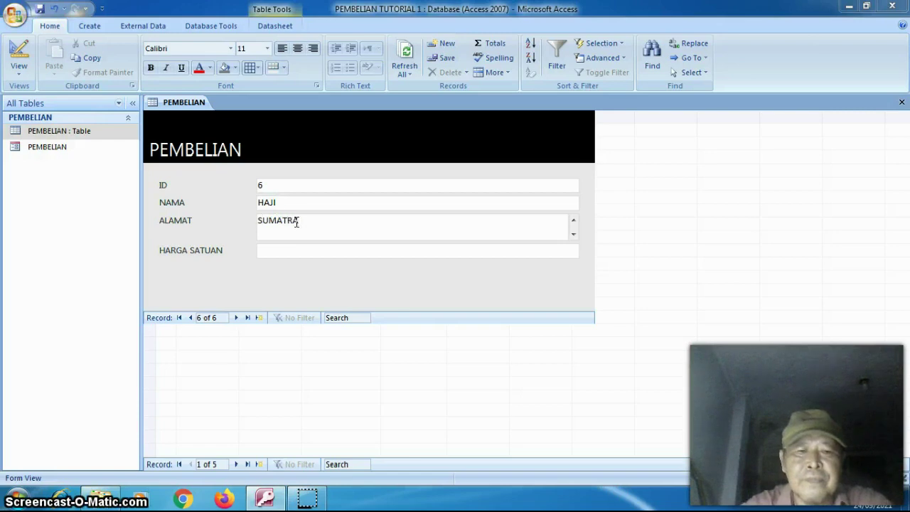
click(297, 246)
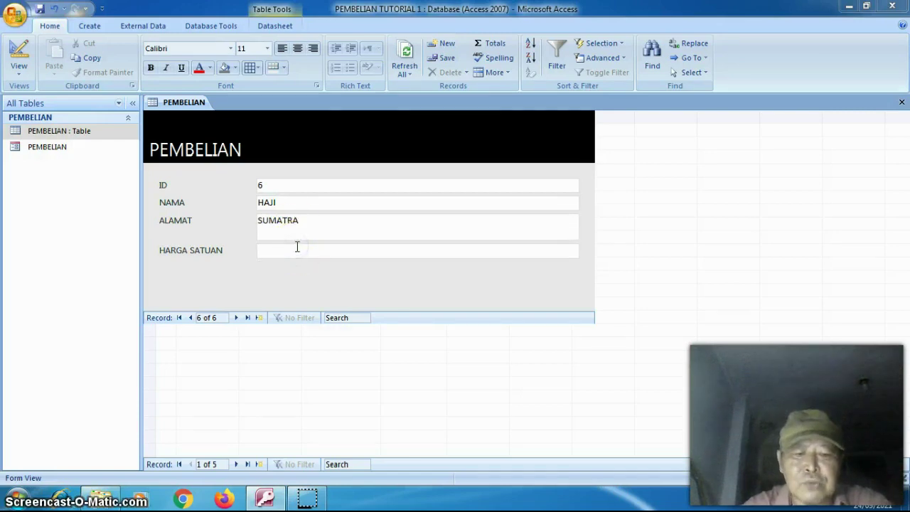
text(1000000)
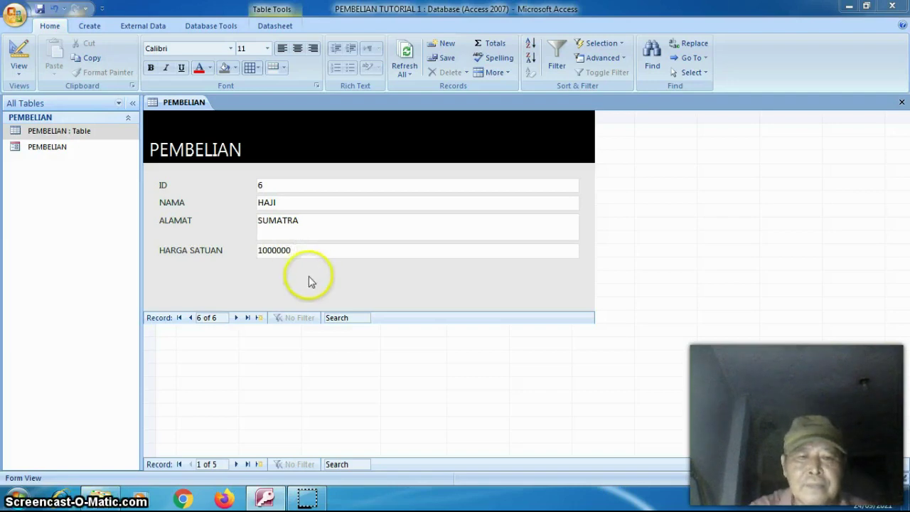
click(258, 319)
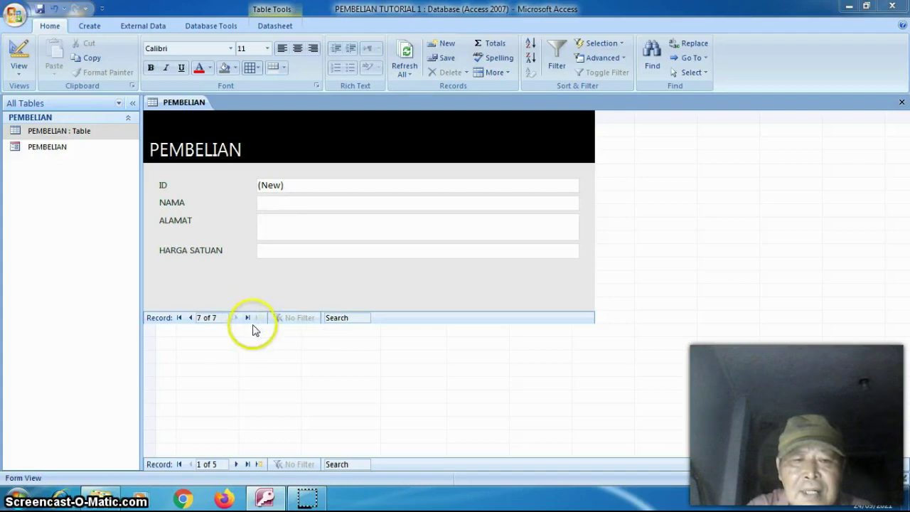
click(248, 318)
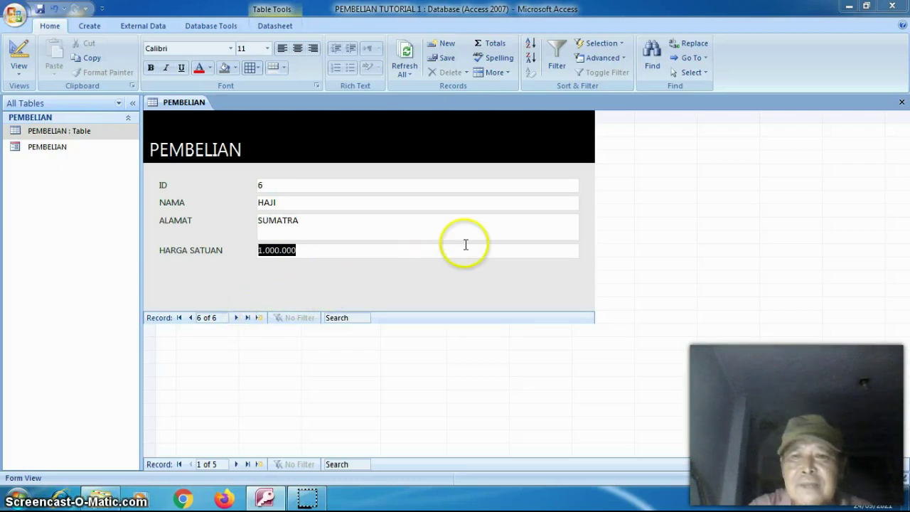
- Close the PEMBELIAN table with its layout changes saved, and reopen the table
click(901, 104)
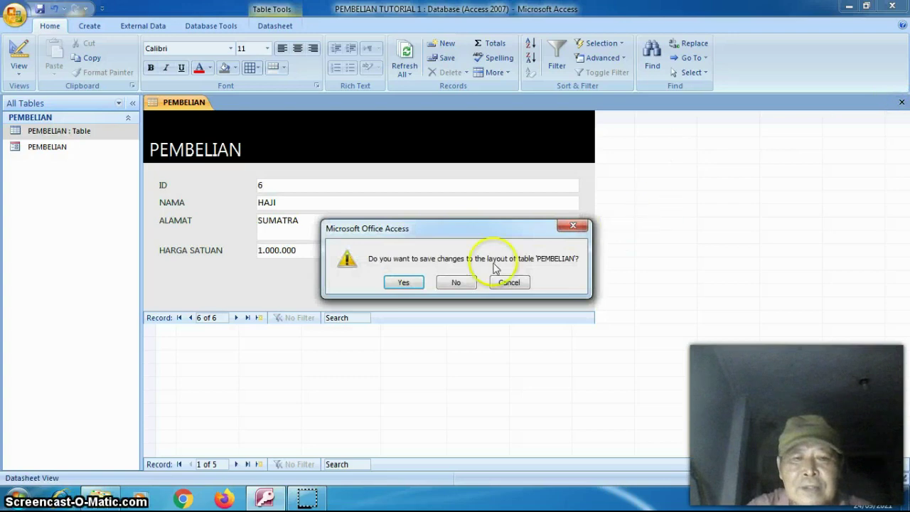
click(414, 282)
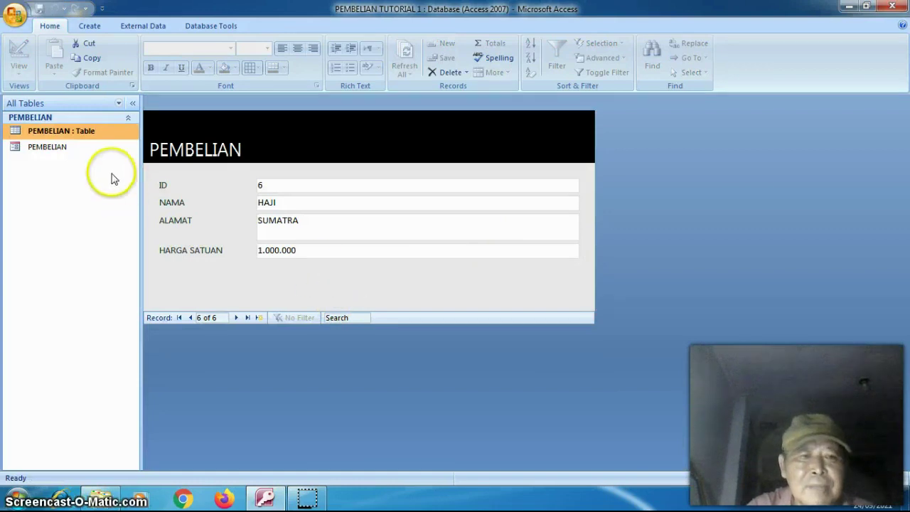
double_click(95, 132)
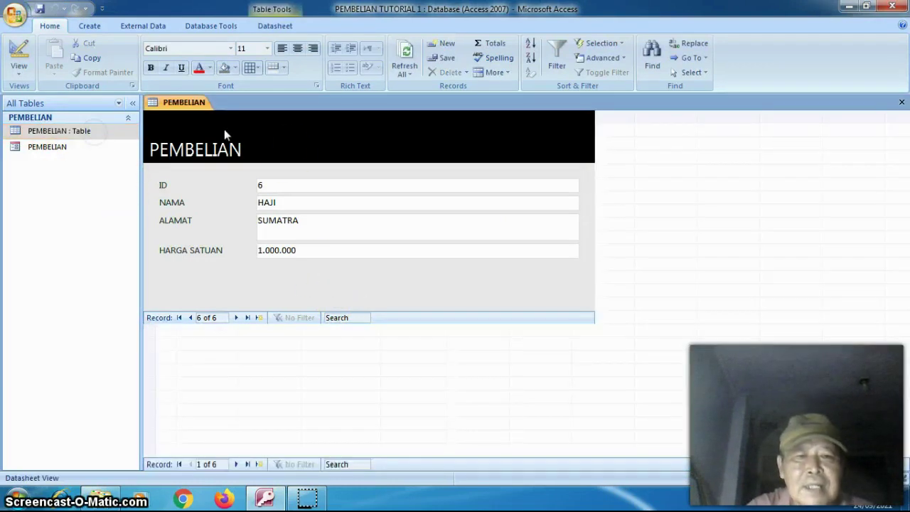
- Return the PEMBELIAN form to Design View and close it with its design changes saved
right_click(329, 122)
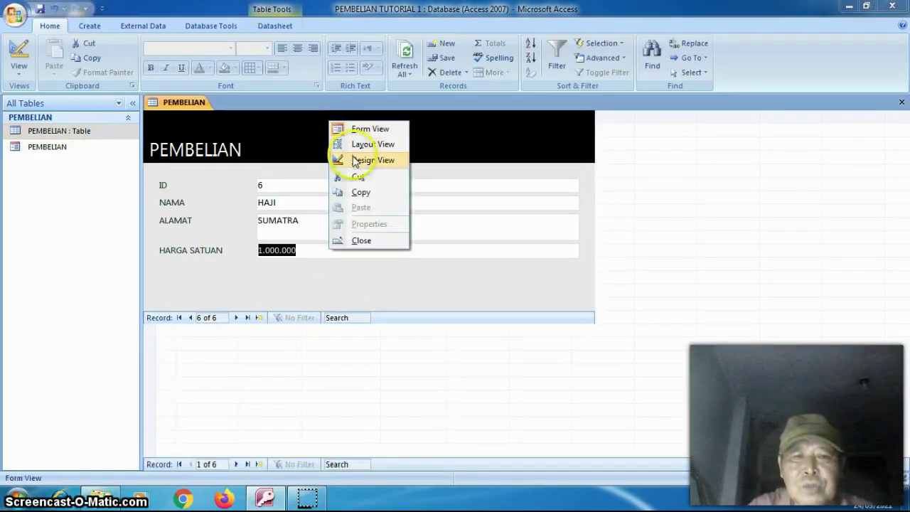
click(355, 161)
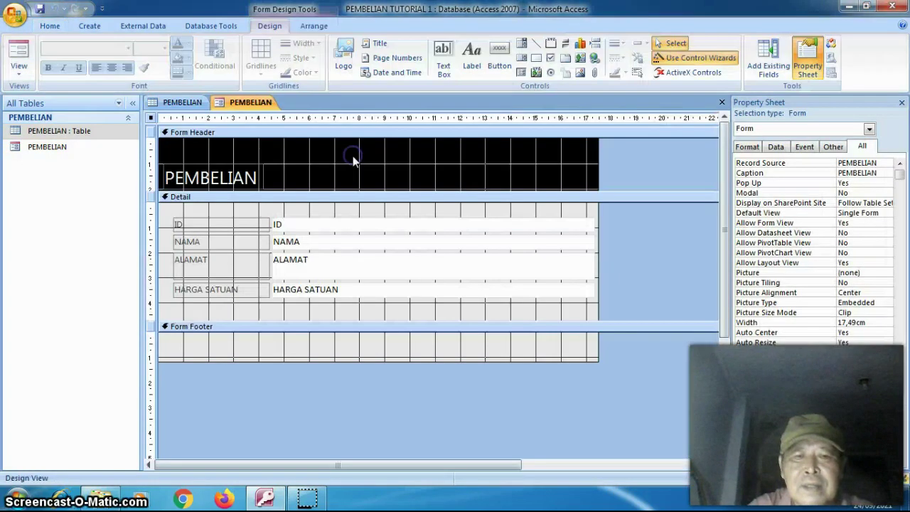
click(721, 102)
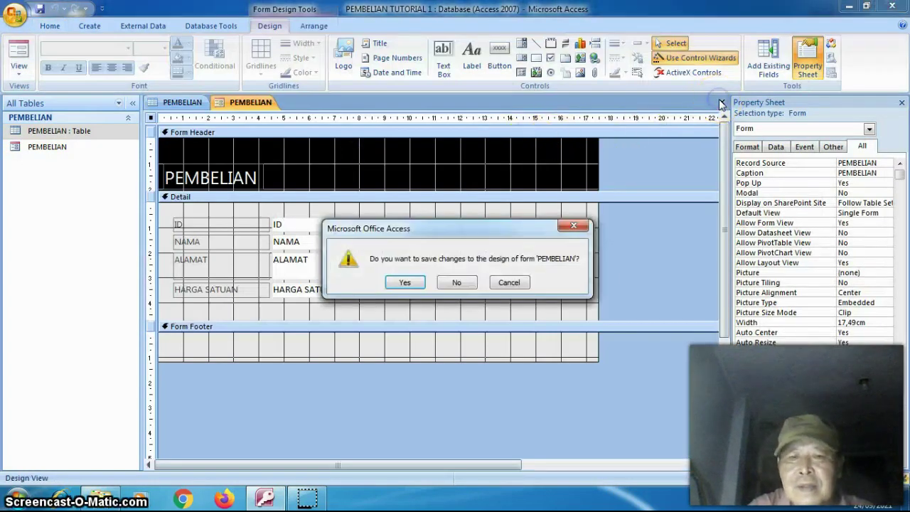
click(405, 282)
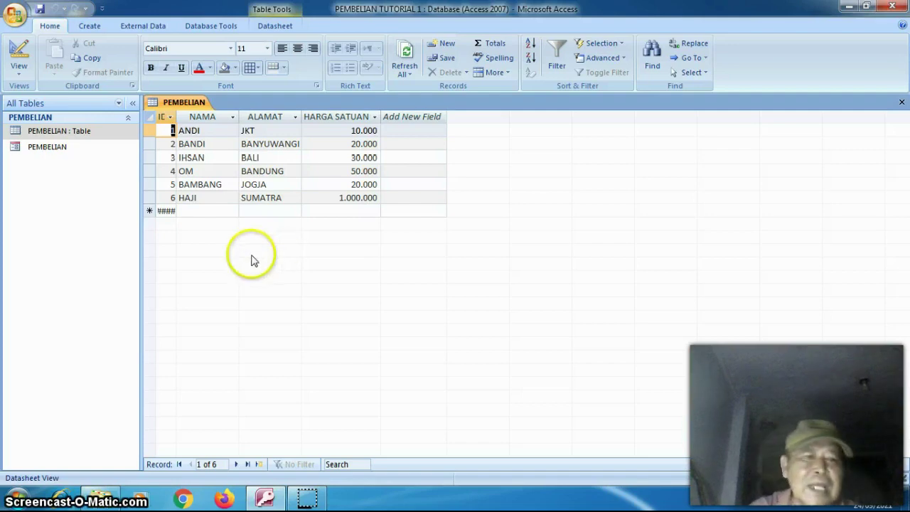
- Open the saved PEMBELIAN form as a pop-up and close the PEMBELIAN table behind it
double_click(61, 149)
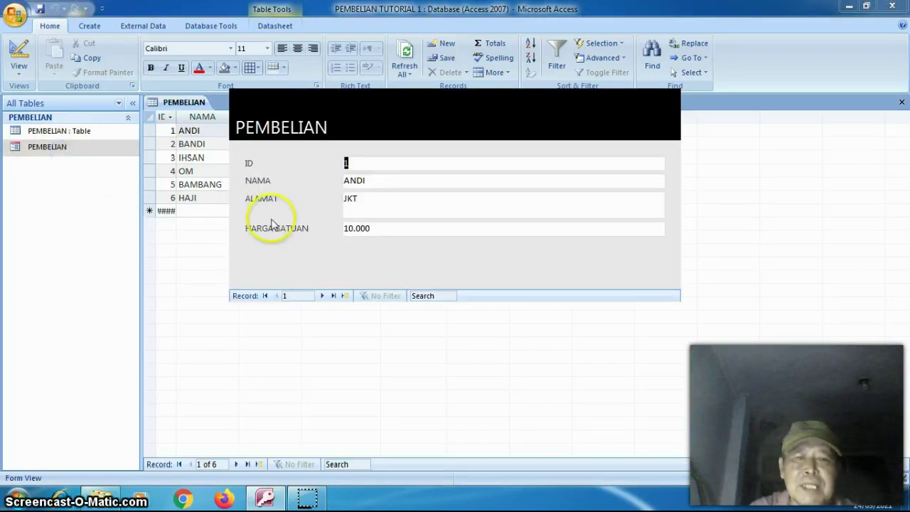
right_click(286, 256)
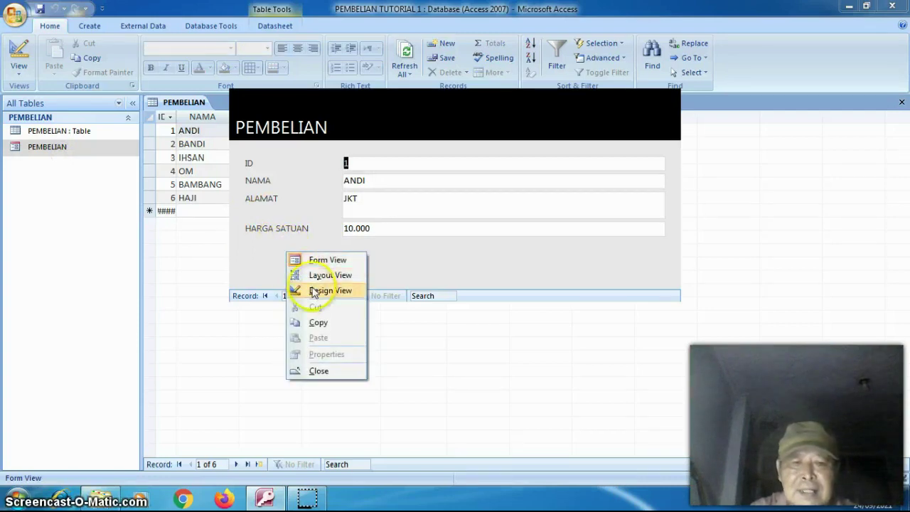
click(18, 72)
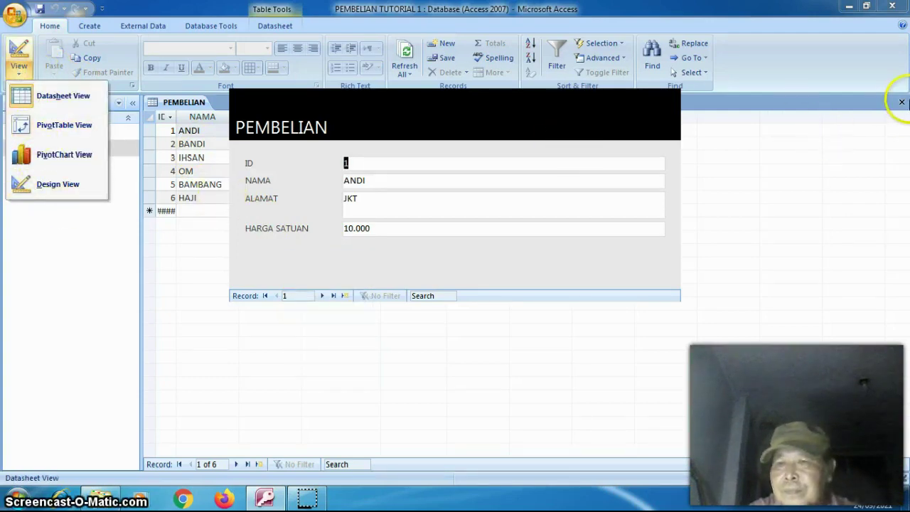
click(901, 101)
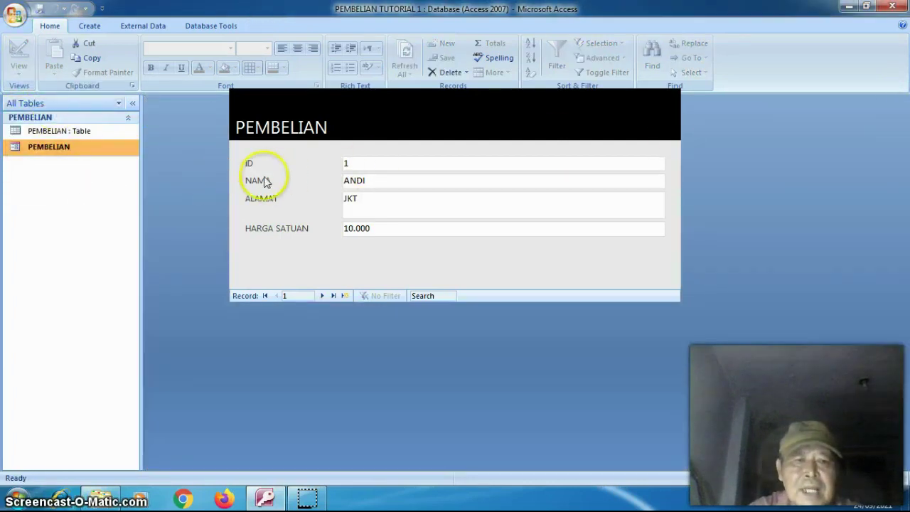
- Return the PEMBELIAN form to Design View and extend its Form Footer to about 1.9 cm high
click(281, 180)
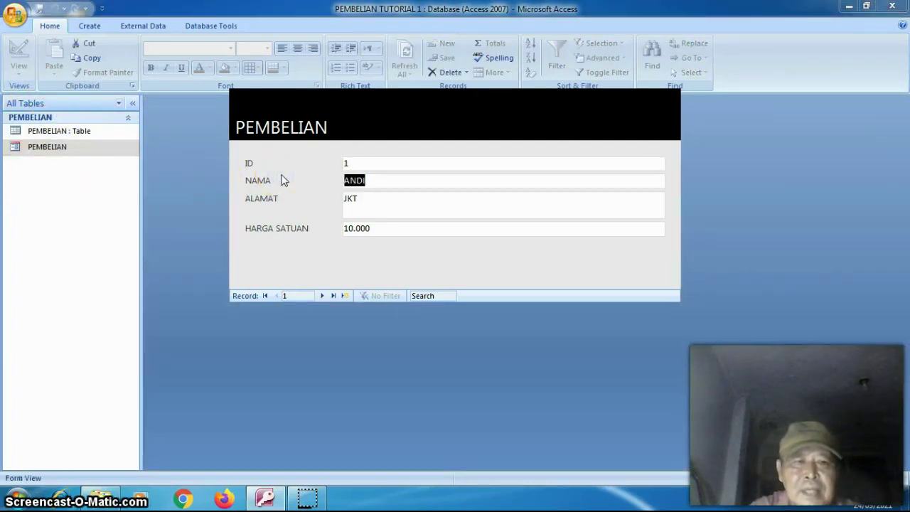
right_click(282, 180)
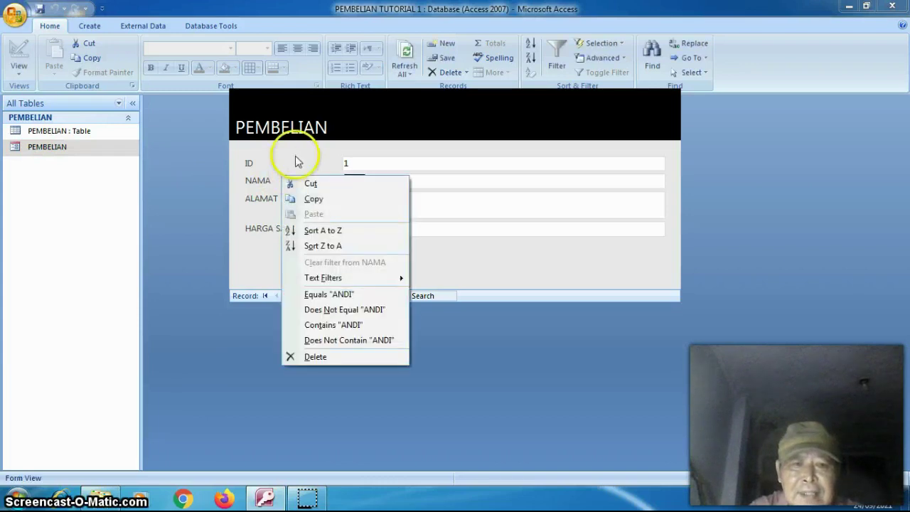
click(359, 111)
right_click(359, 113)
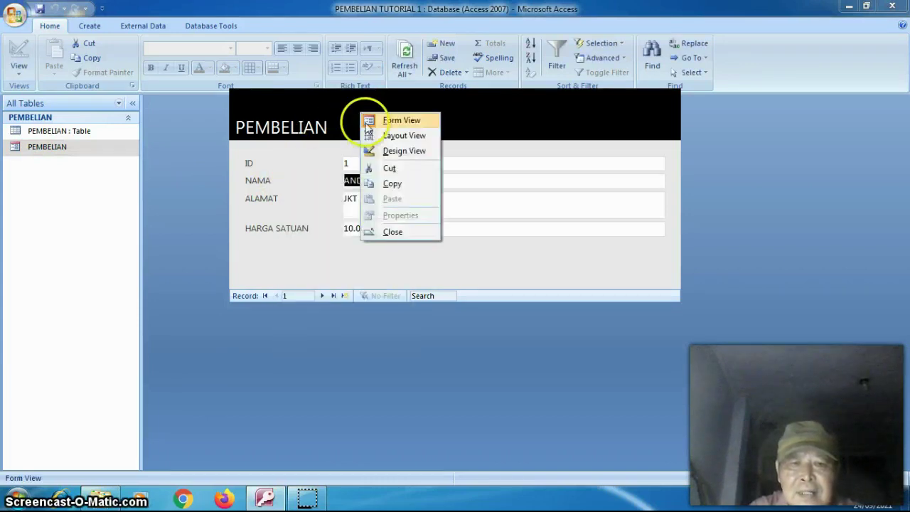
click(387, 152)
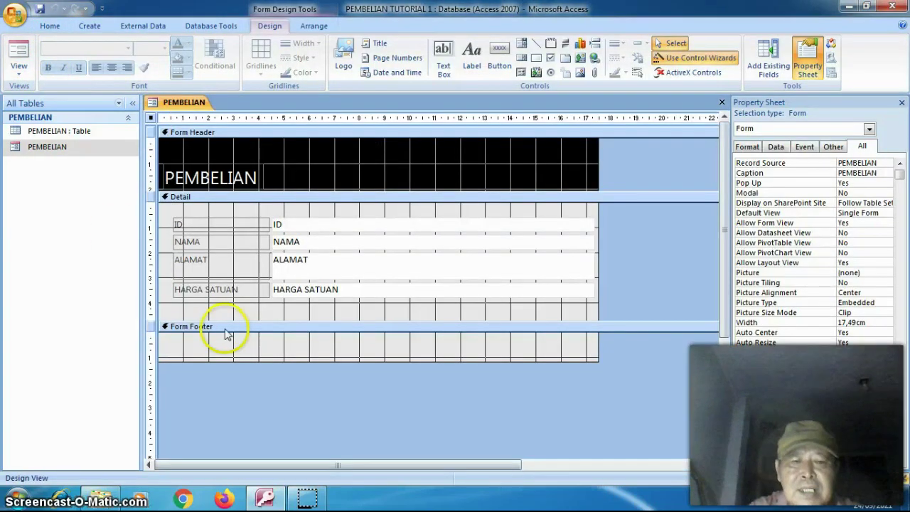
drag(270, 361, 270, 379)
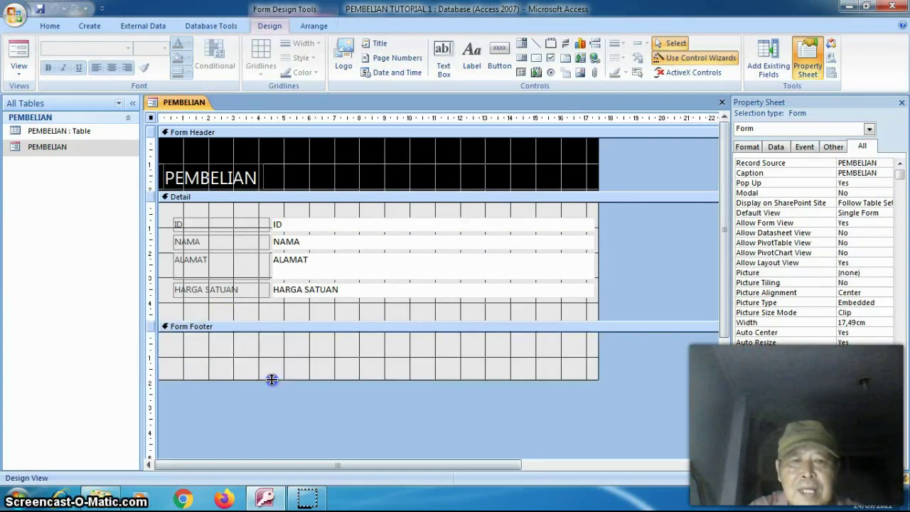
- Add a command button in the middle of the Form Footer with the Record Navigation action Go To Next Record
click(499, 52)
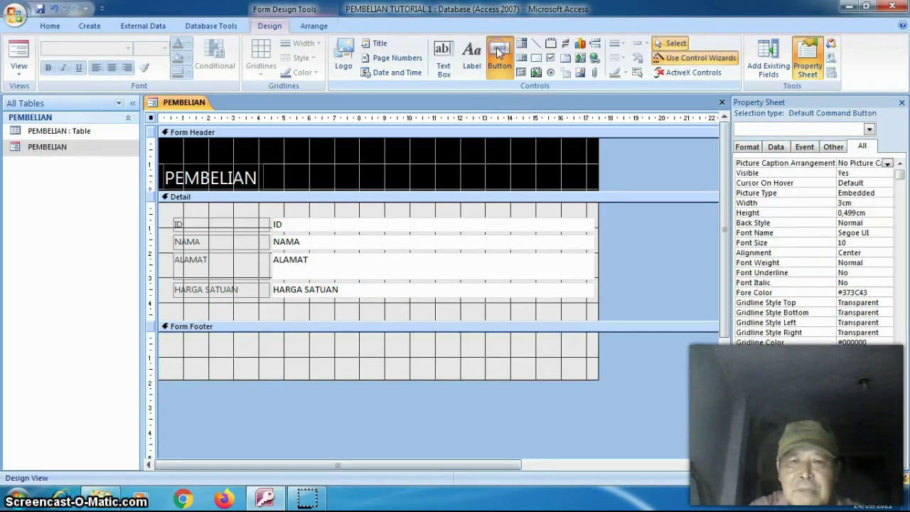
click(387, 345)
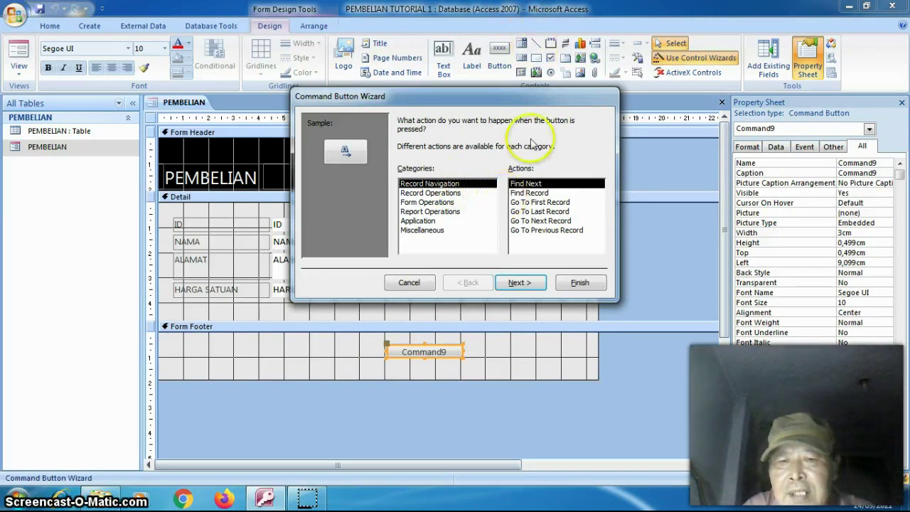
click(551, 222)
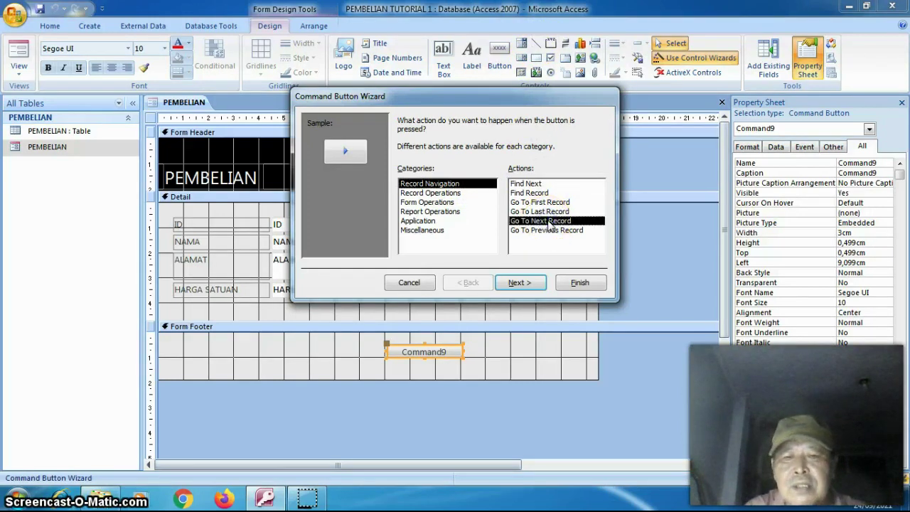
click(530, 282)
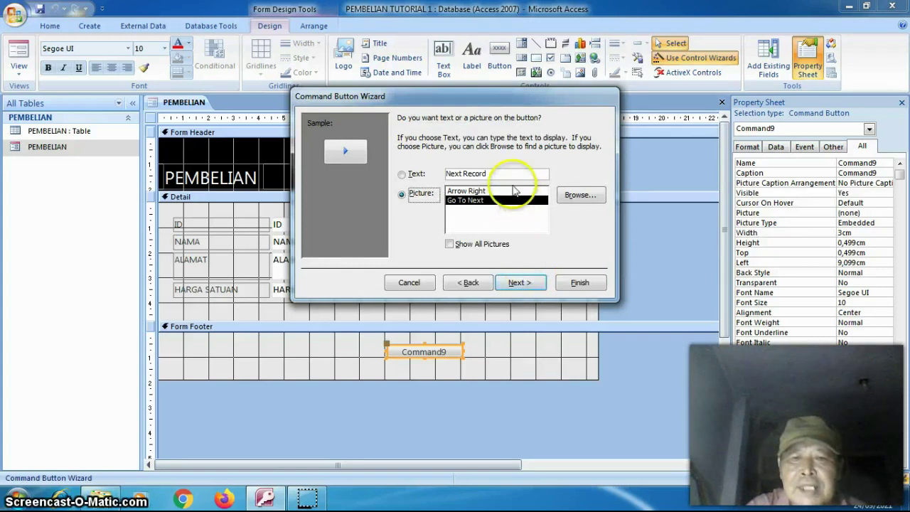
- Give the next-record button the text BERIKUTNYA instead of a picture and finish the wizard with the default button name
click(510, 172)
key(BackSpace)
key(BackSpace)
key(BackSpace)
key(BackSpace)
key(BackSpace)
key(BackSpace)
key(BackSpace)
key(BackSpace)
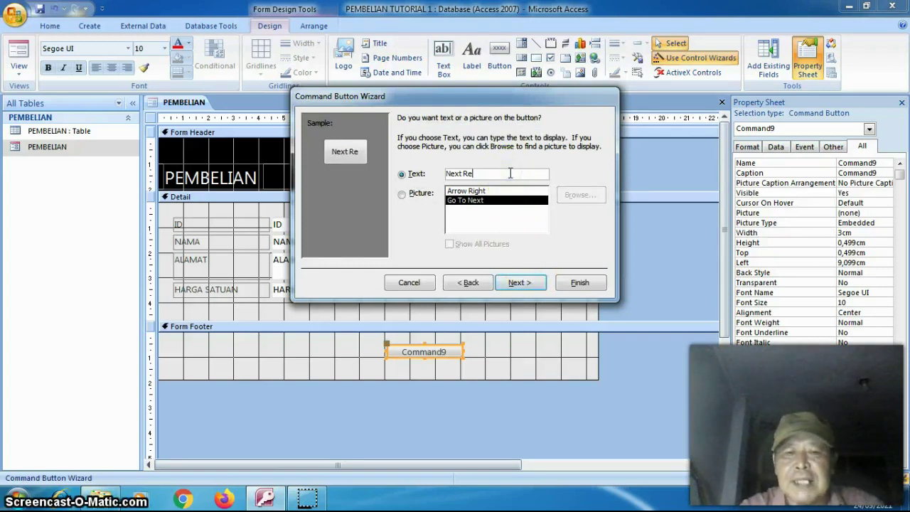
key(BackSpace)
key(BackSpace)
key(BackSpace)
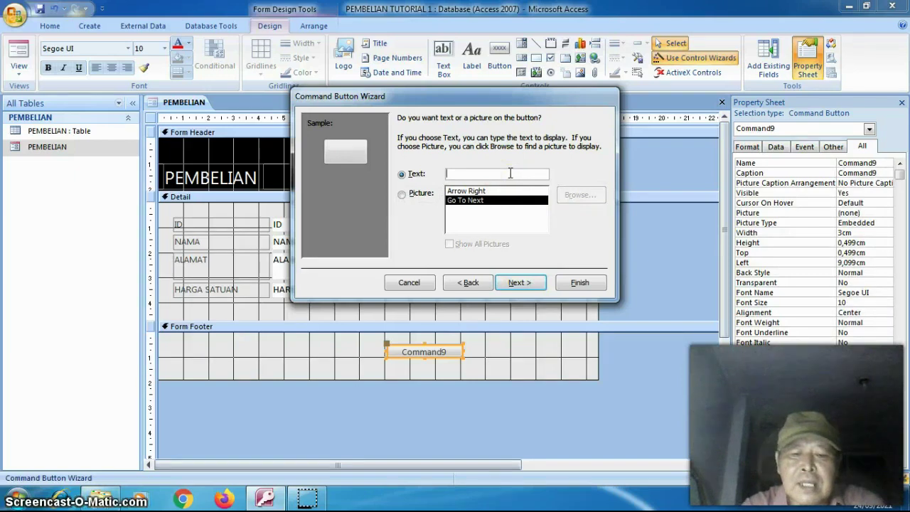
text(BERIK)
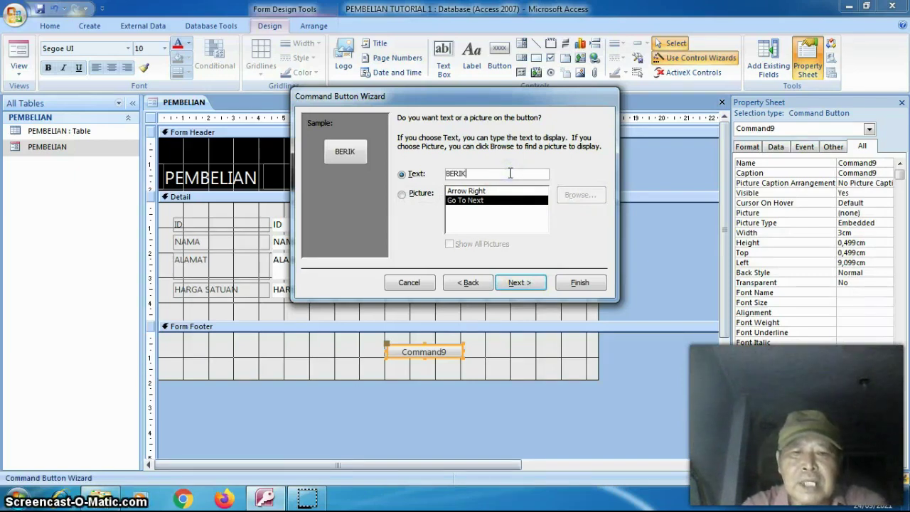
text(UTNYA)
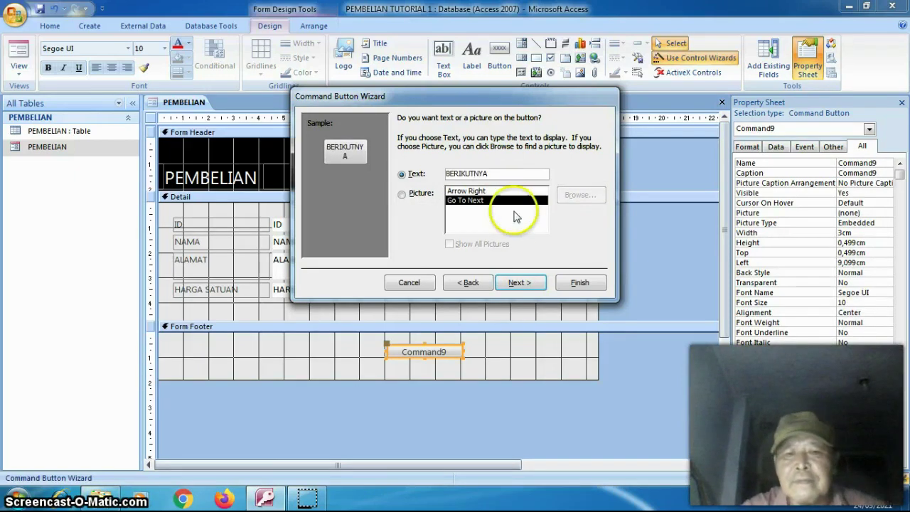
click(521, 282)
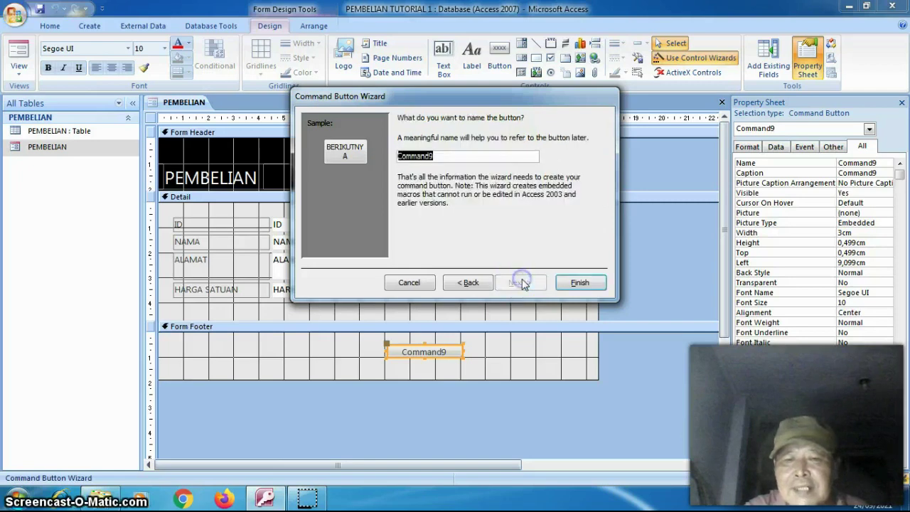
click(581, 283)
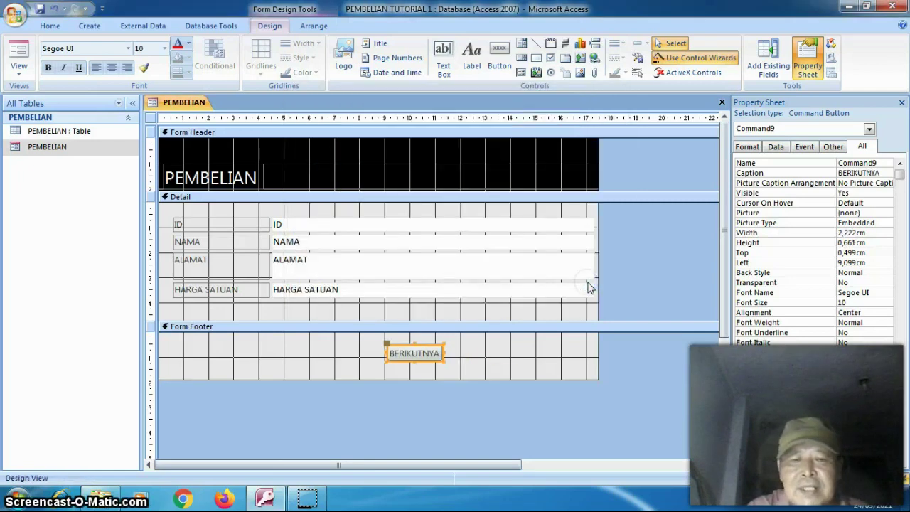
click(470, 356)
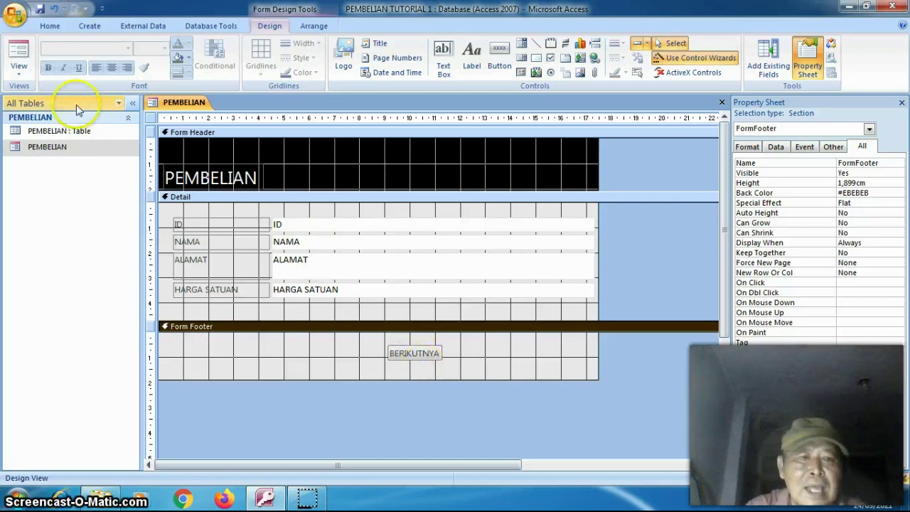
- Test the BERIKUTNYA button in Form View by stepping through the records up to the blank new record
click(20, 57)
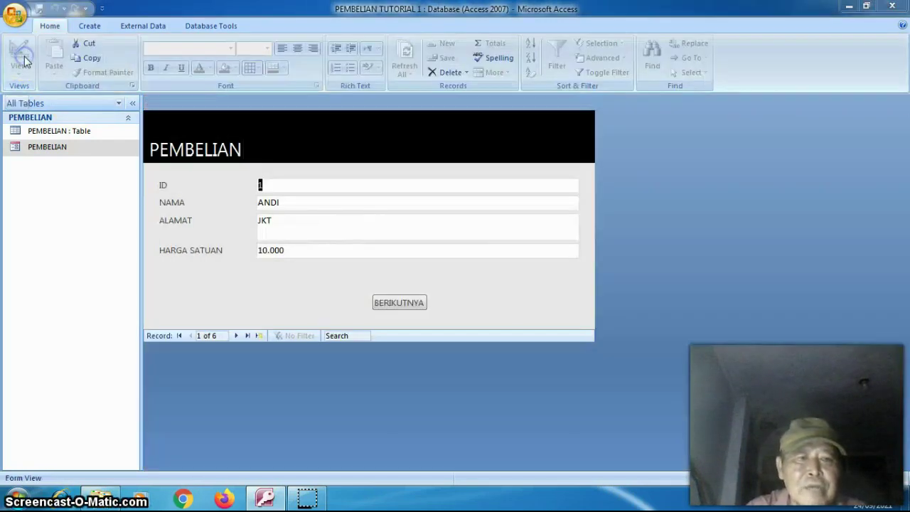
click(388, 304)
click(387, 304)
click(387, 304)
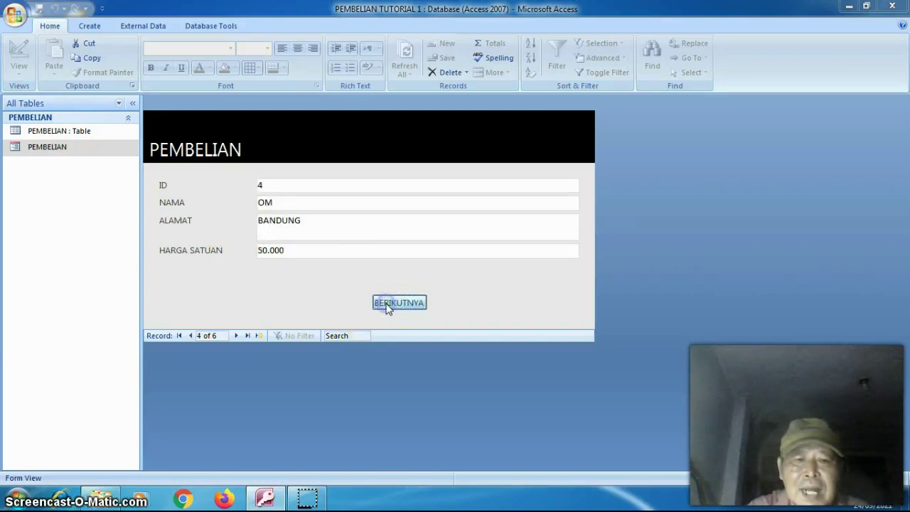
click(388, 305)
click(388, 304)
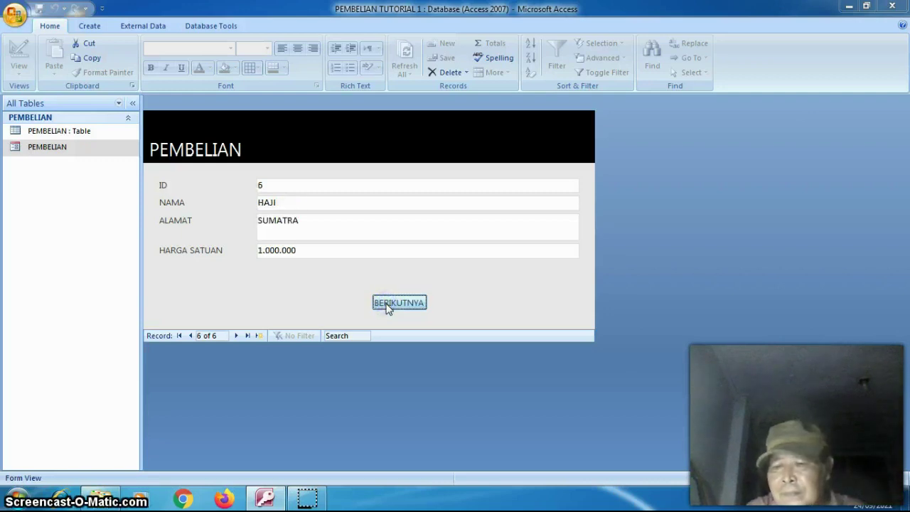
click(387, 304)
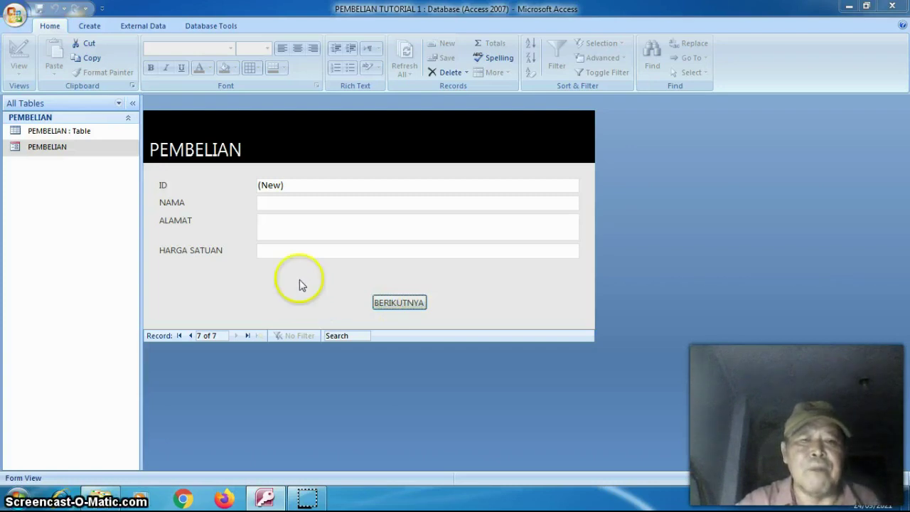
- Back in Design View, add a command button left of BERIKUTNYA in the Form Footer with the action Go To Last Record
right_click(280, 268)
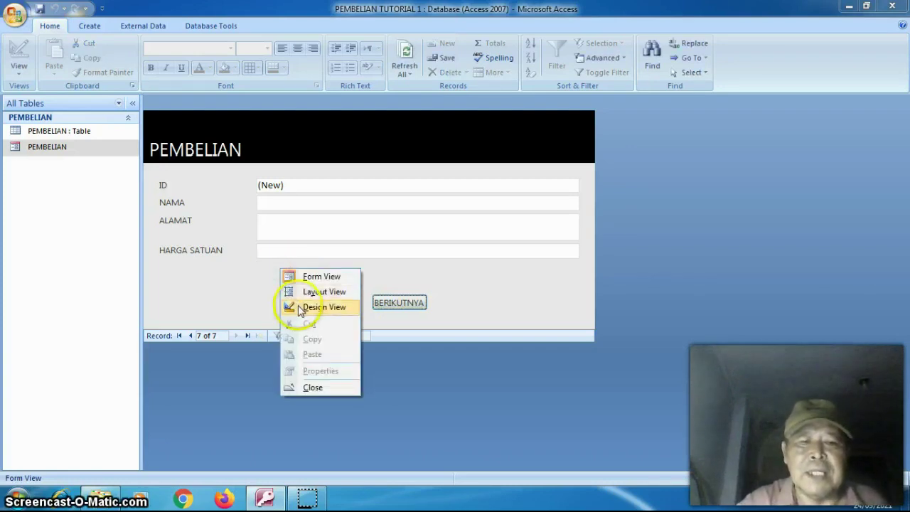
click(302, 307)
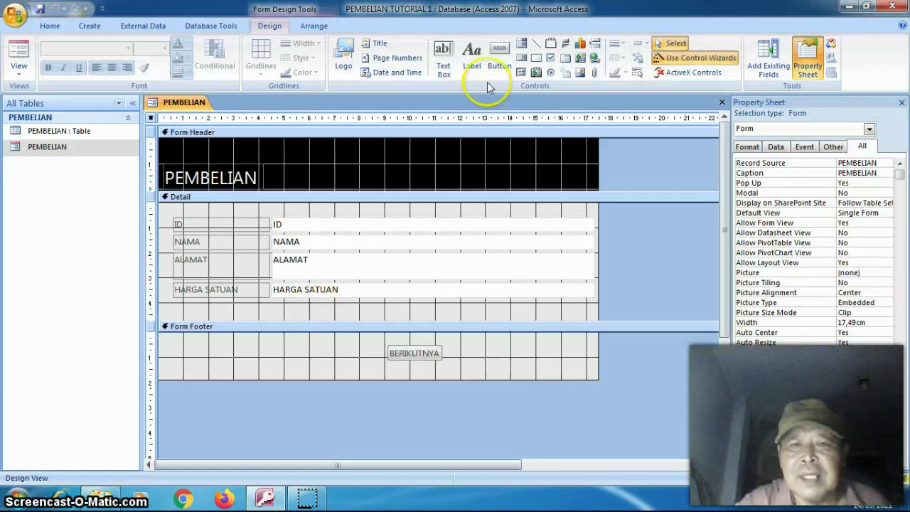
click(499, 58)
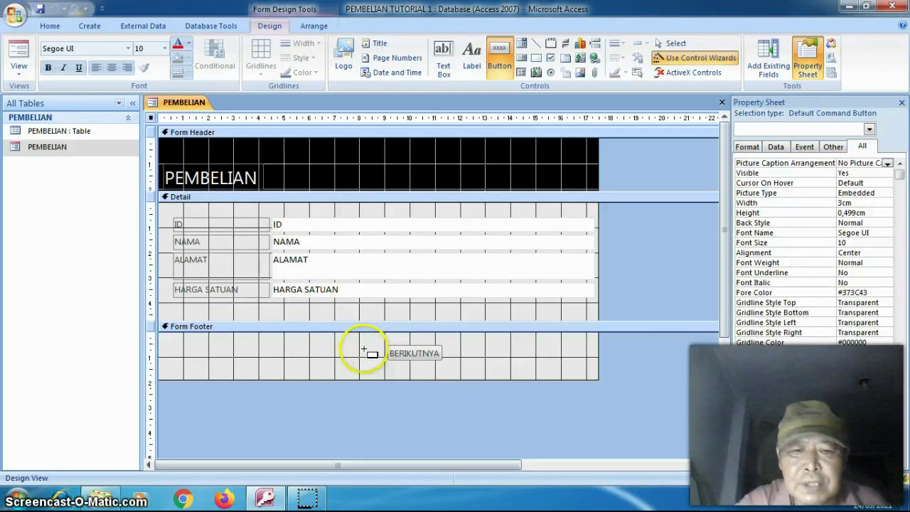
click(306, 350)
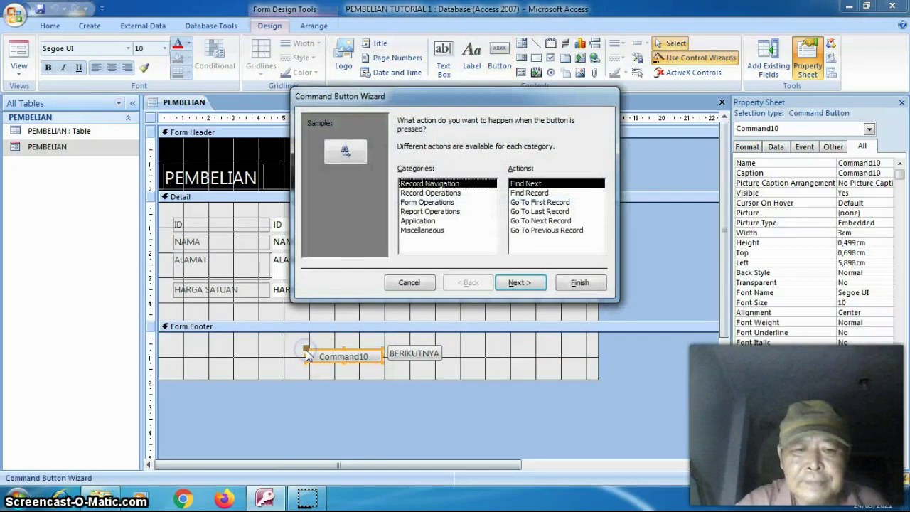
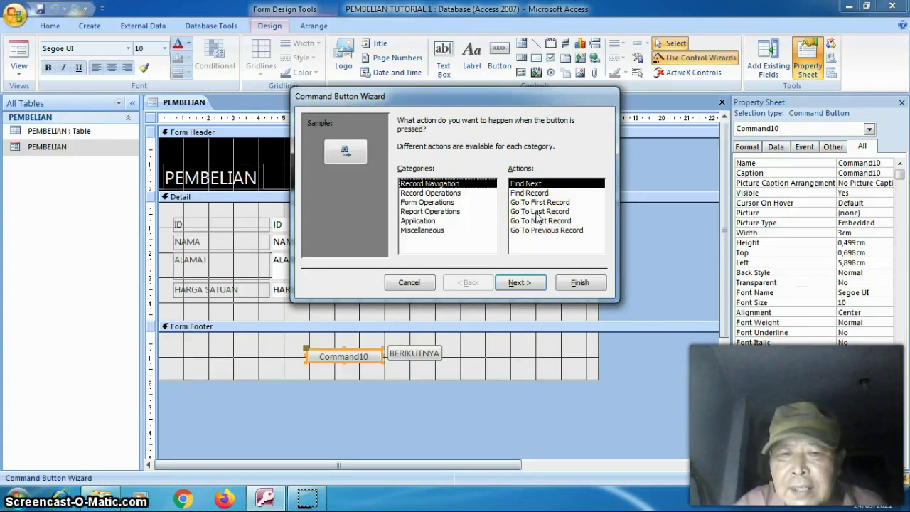
click(537, 211)
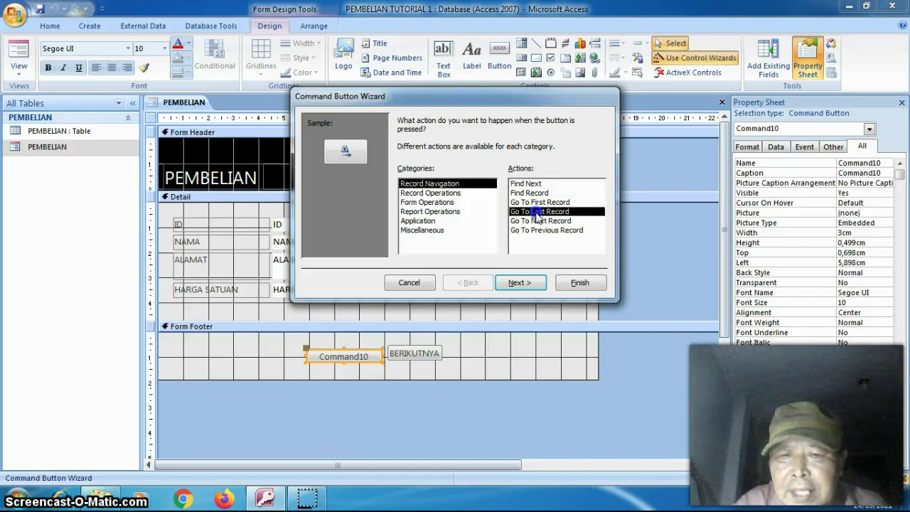
click(519, 282)
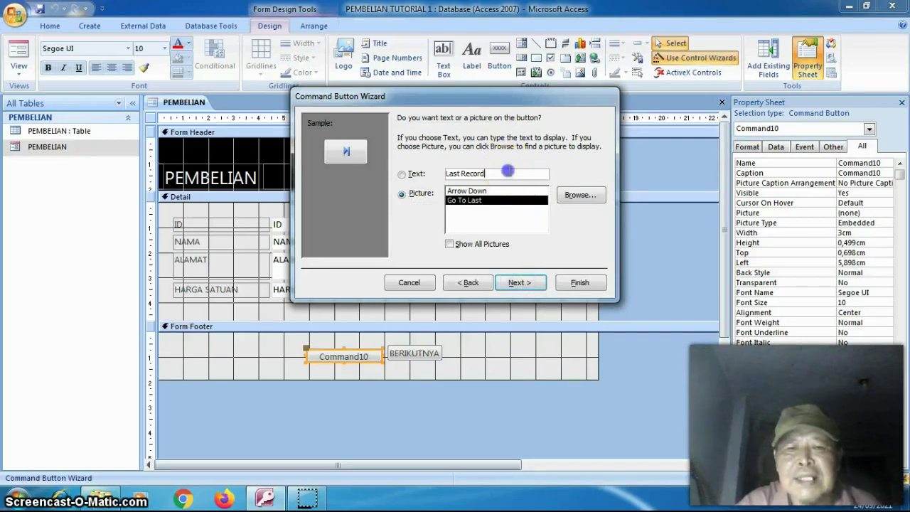
- Give the second button the text SEBELUMNYA instead of a picture and finish the wizard with the default button name
click(509, 173)
key(BackSpace)
key(BackSpace)
key(BackSpace)
key(BackSpace)
key(BackSpace)
key(BackSpace)
key(BackSpace)
key(BackSpace)
key(BackSpace)
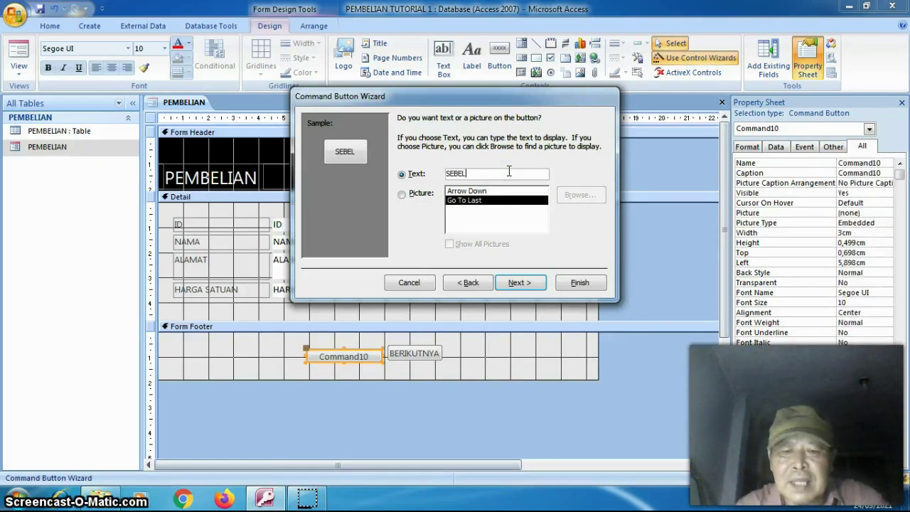
key(BackSpace)
key(BackSpace)
key(BackSpace)
key(BackSpace)
key(BackSpace)
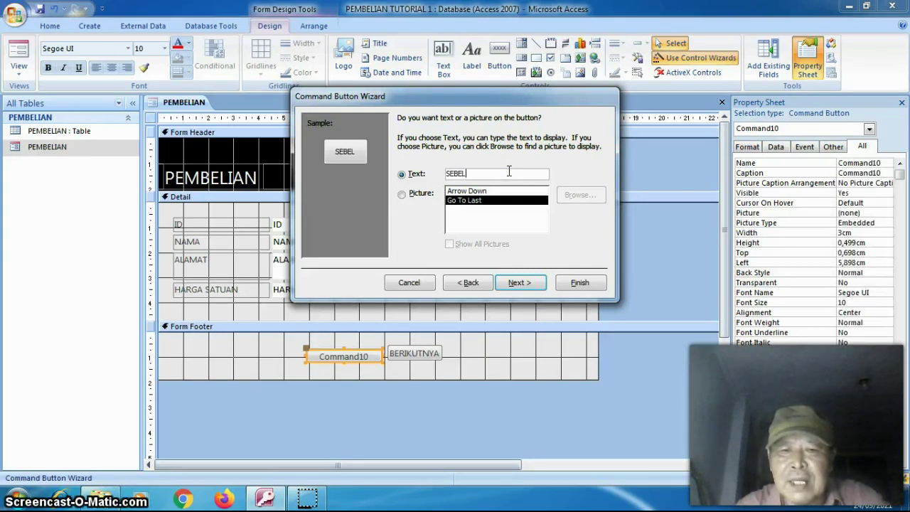
text(SEBELUMN)
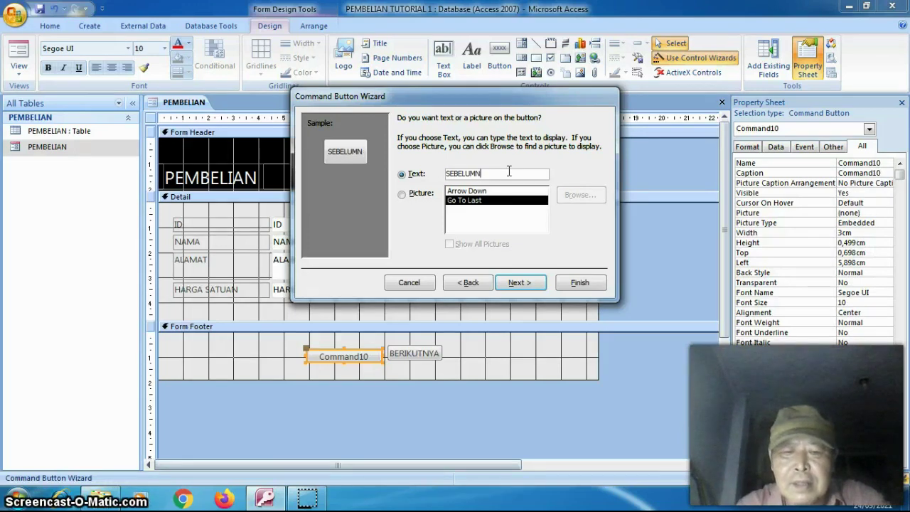
text(YA)
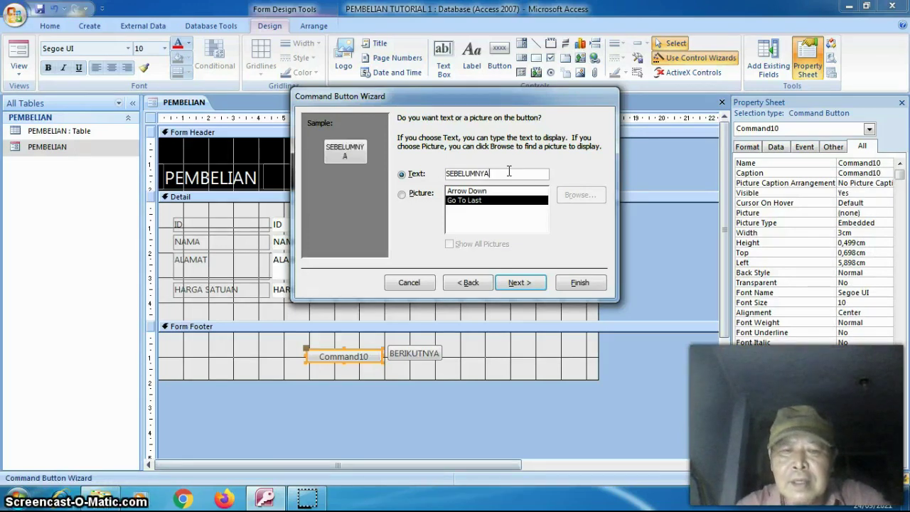
click(521, 283)
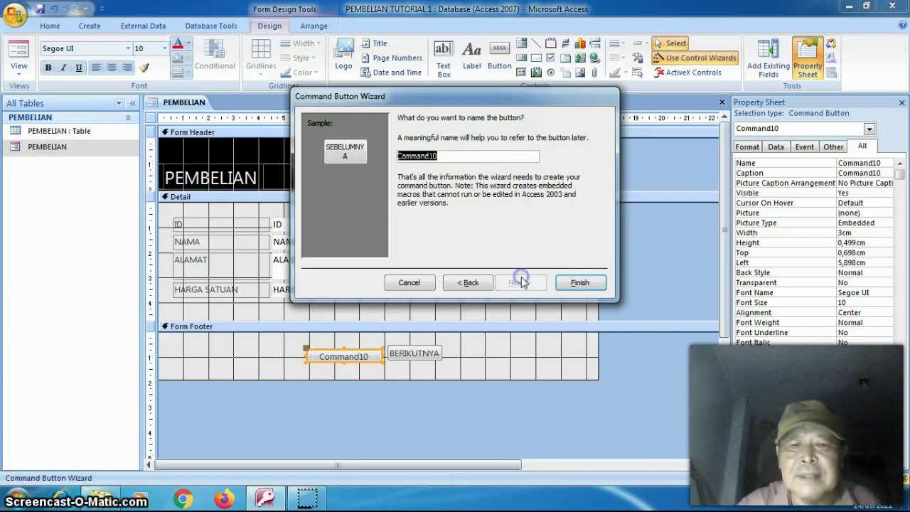
click(575, 283)
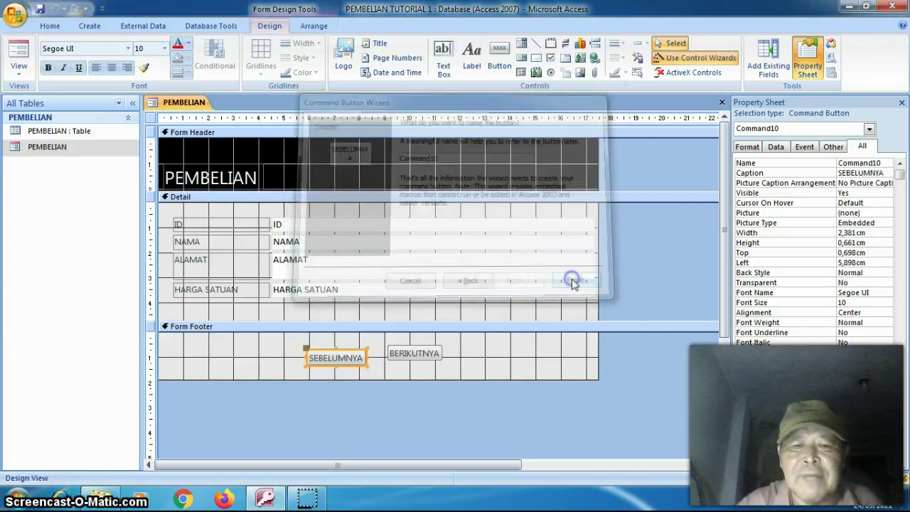
- Line up the BERIKUTNYA button level with the SEBELUMNYA button and show the form in Form View
drag(419, 363, 411, 360)
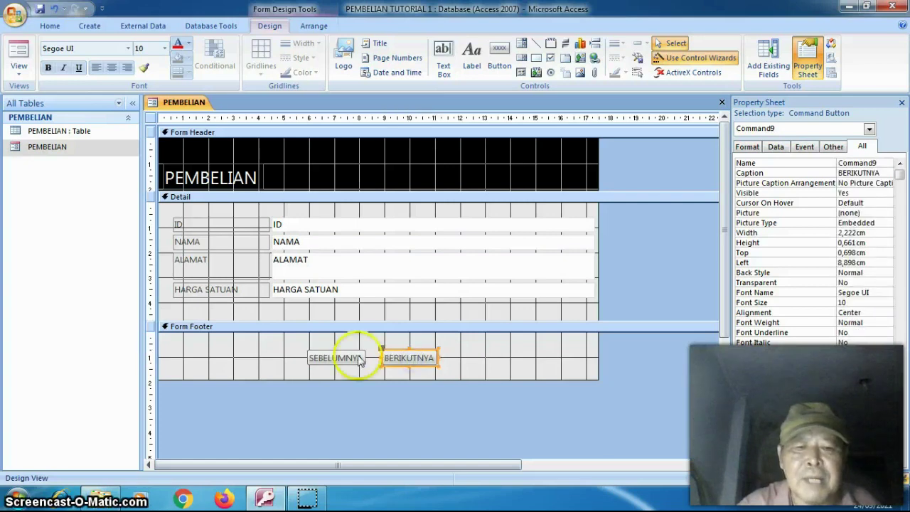
click(21, 55)
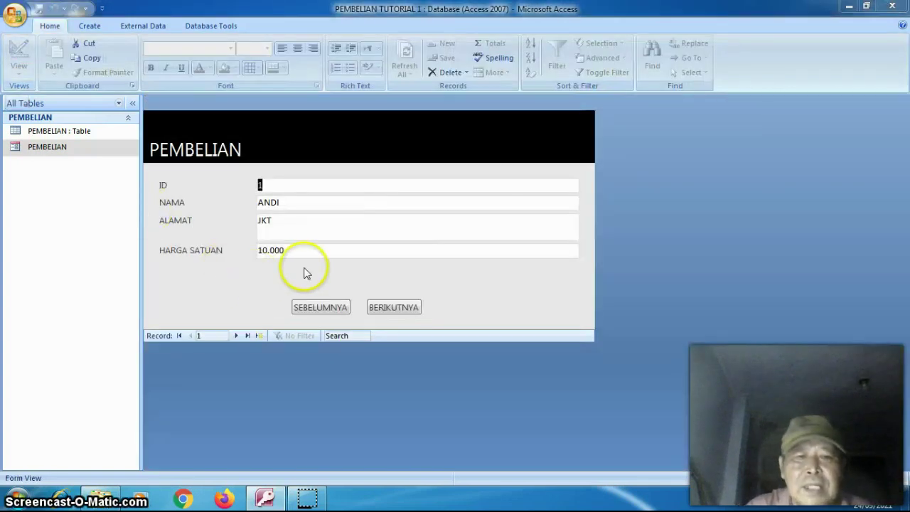
- Test the BERIKUTNYA and SEBELUMNYA buttons in Form View, and close the form
click(381, 310)
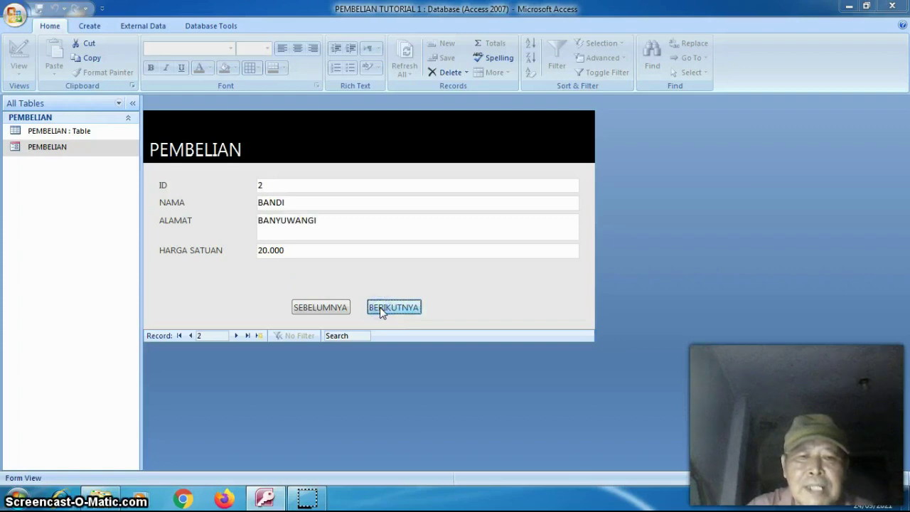
click(379, 307)
click(337, 310)
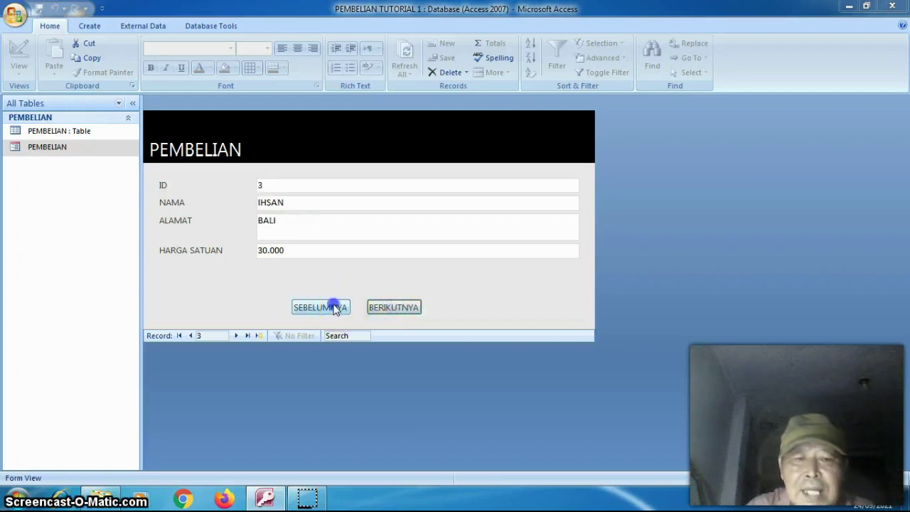
click(337, 310)
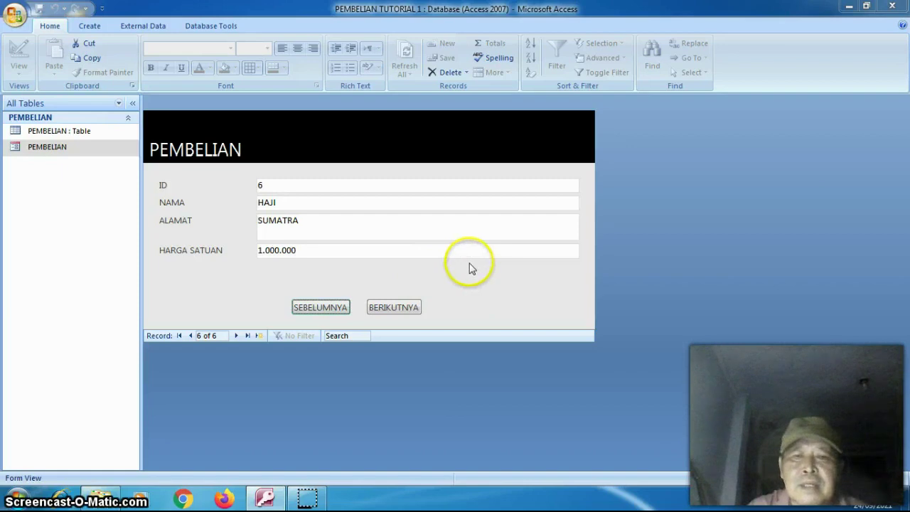
key(ctrl+w)
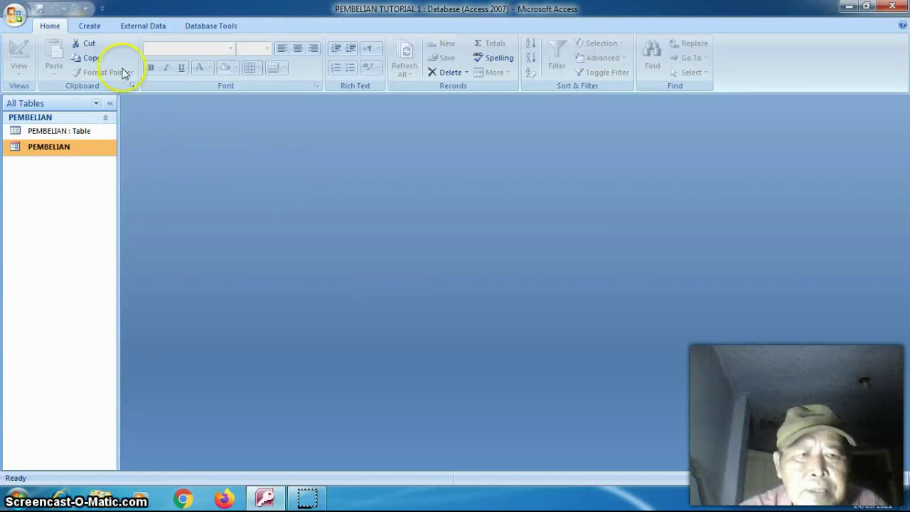
- Open the PEMBELIAN form and switch it to Design View
click(91, 26)
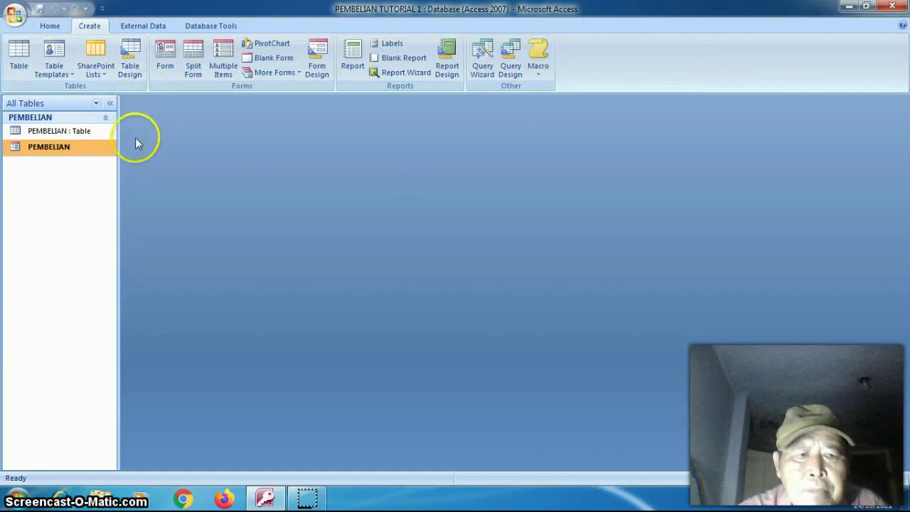
double_click(103, 147)
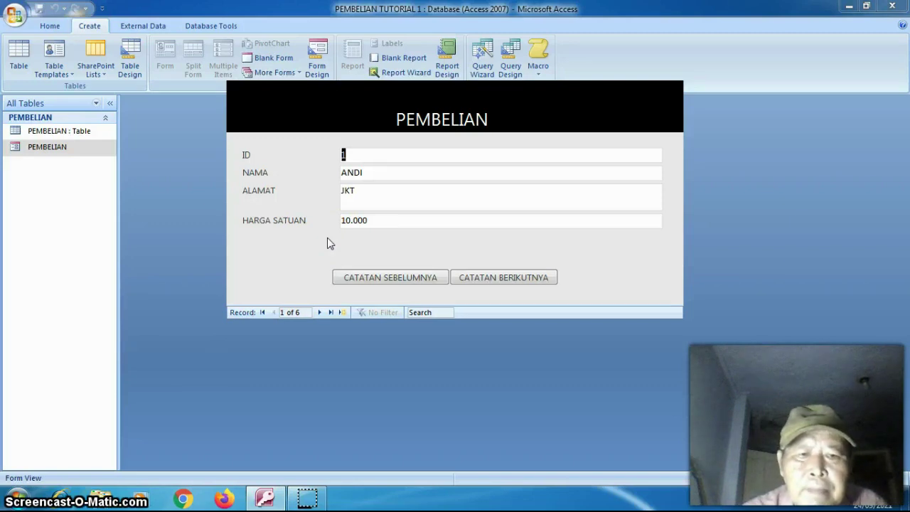
click(373, 242)
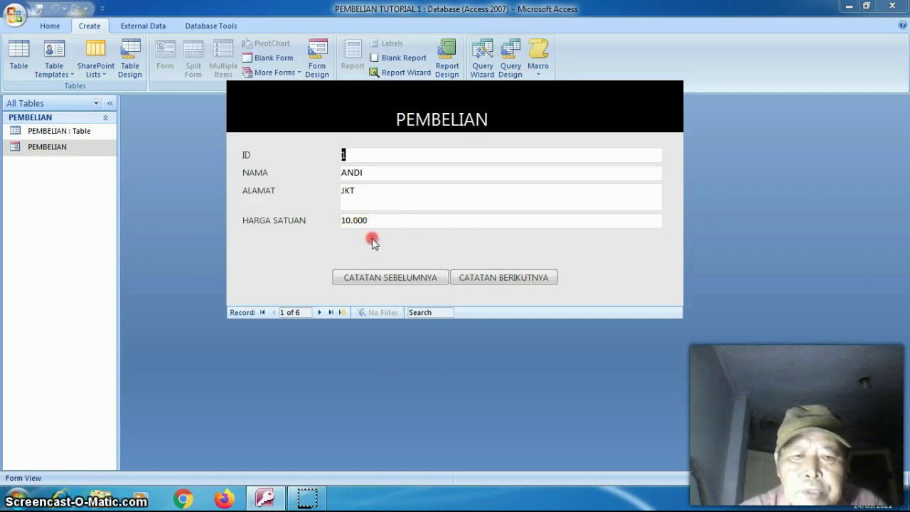
right_click(373, 242)
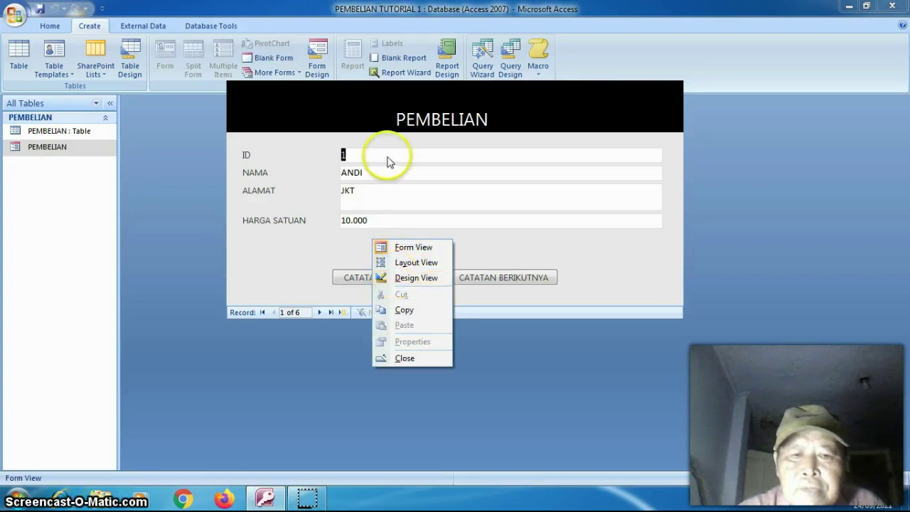
right_click(360, 110)
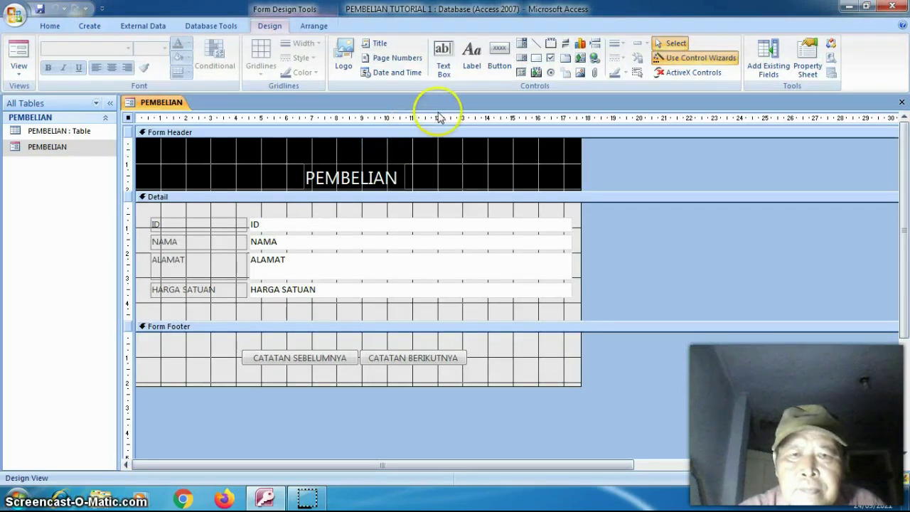
- Add a command button to the right of CATATAN BERIKUTNYA in the Form Footer with the Form Operations action Close Form
click(500, 57)
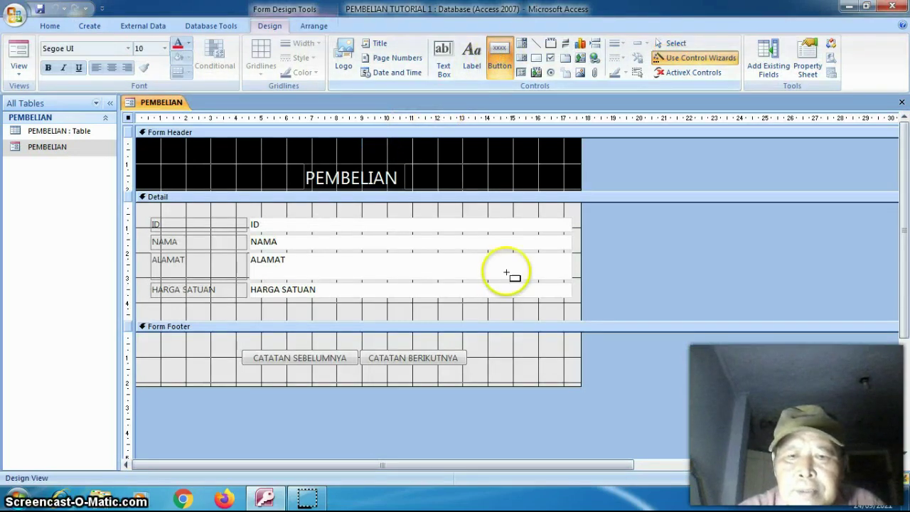
click(521, 355)
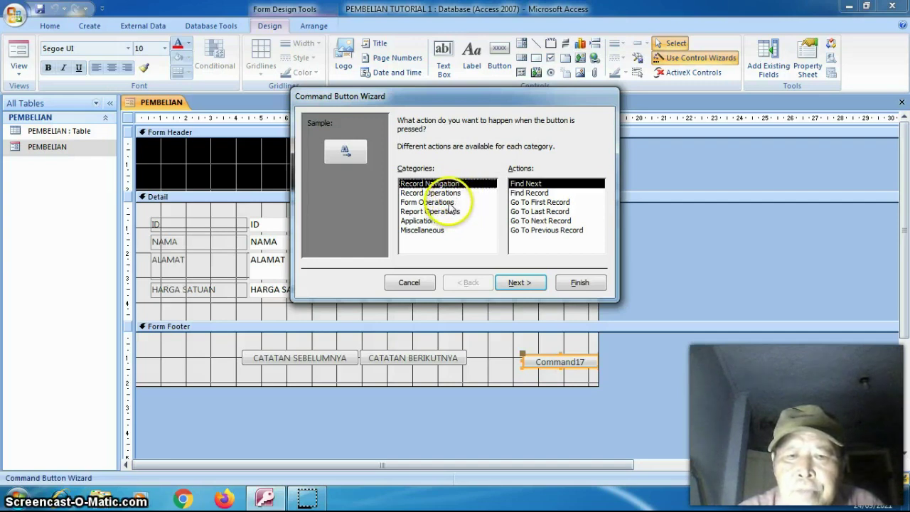
click(448, 202)
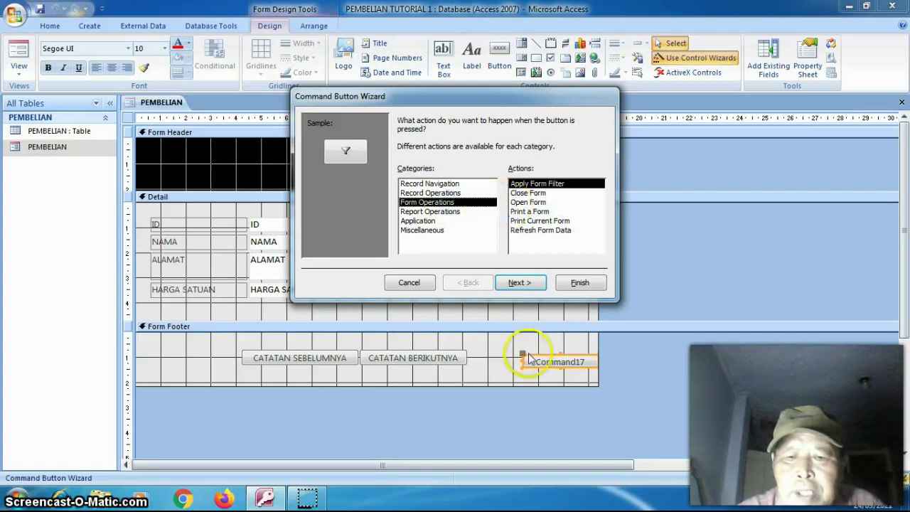
click(530, 193)
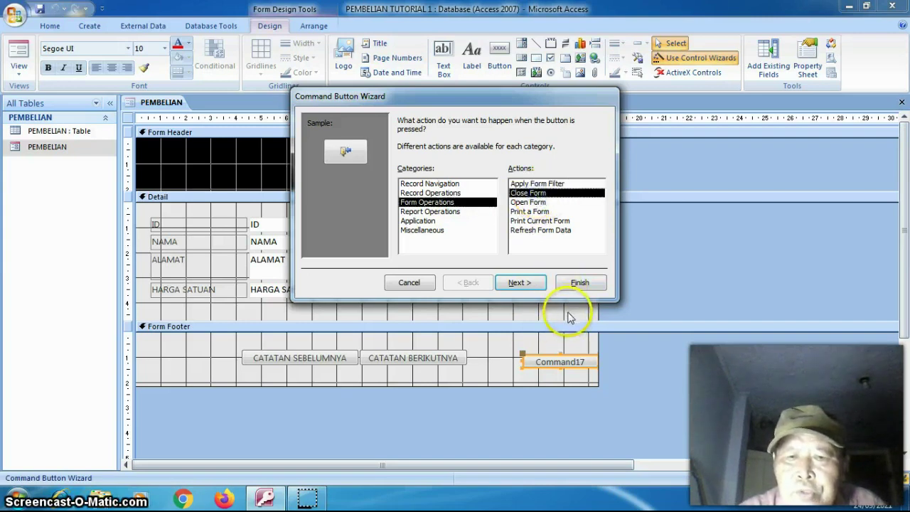
click(535, 283)
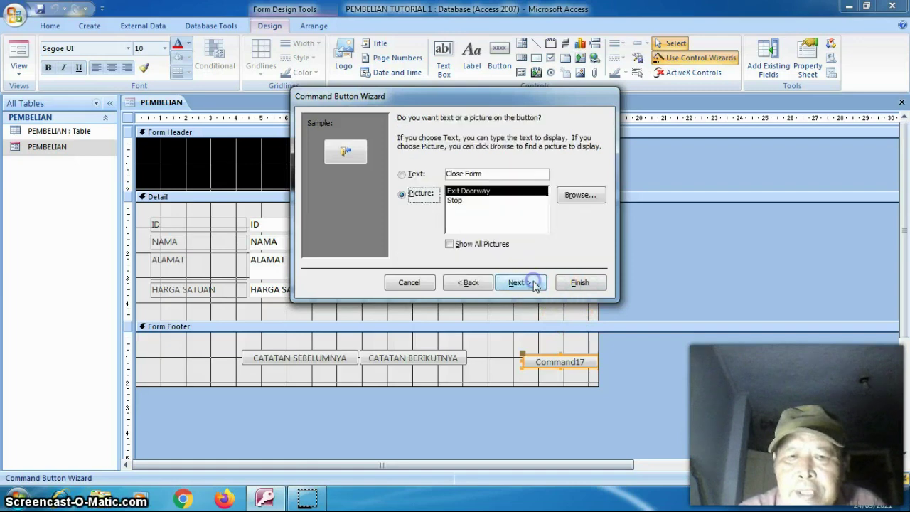
- Give the close button the text TUTUP instead of a picture and finish the wizard with the default button name
click(503, 174)
key(BackSpace)
key(BackSpace)
key(BackSpace)
key(BackSpace)
key(BackSpace)
key(BackSpace)
key(BackSpace)
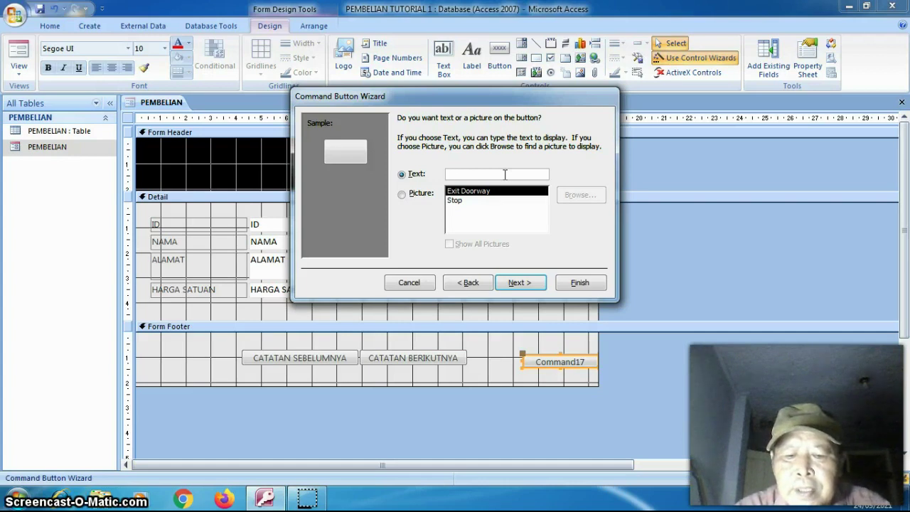
text(t)
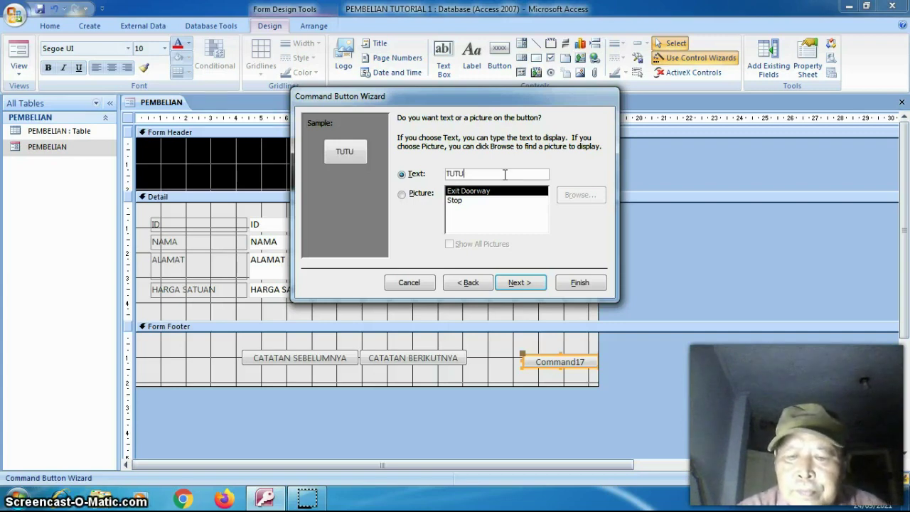
click(522, 279)
click(570, 284)
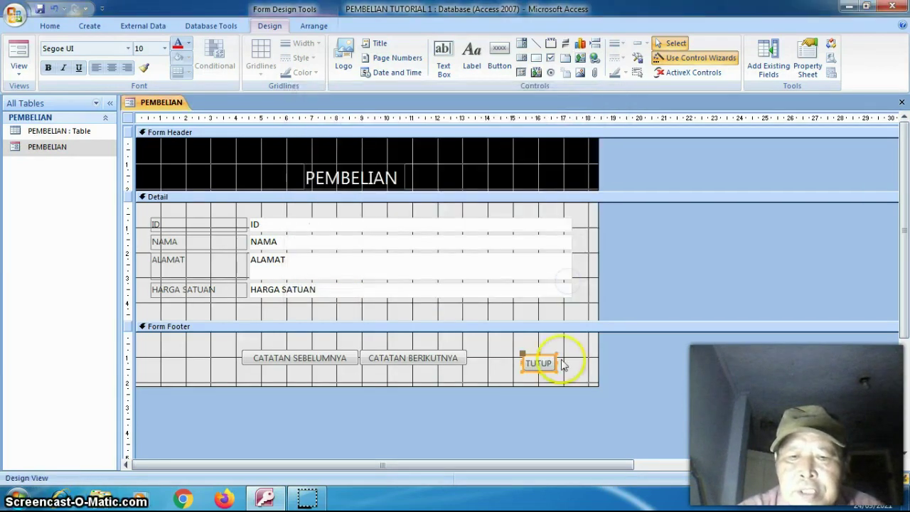
- Enlarge the TUTUP button and format its caption in red, bold and italic
drag(538, 371, 574, 367)
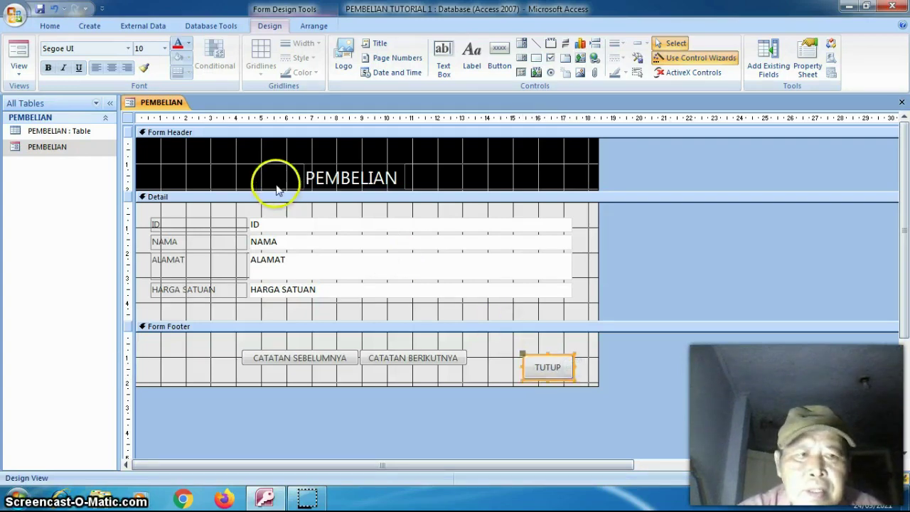
click(178, 44)
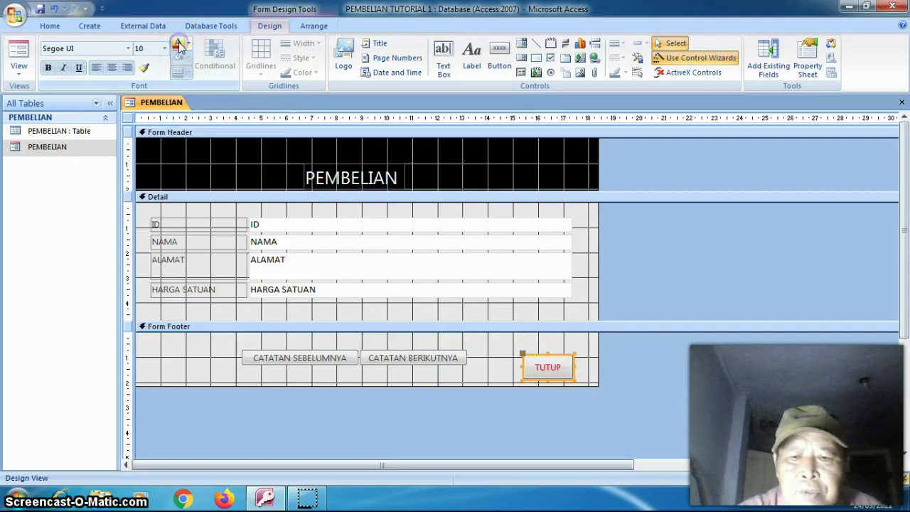
click(48, 68)
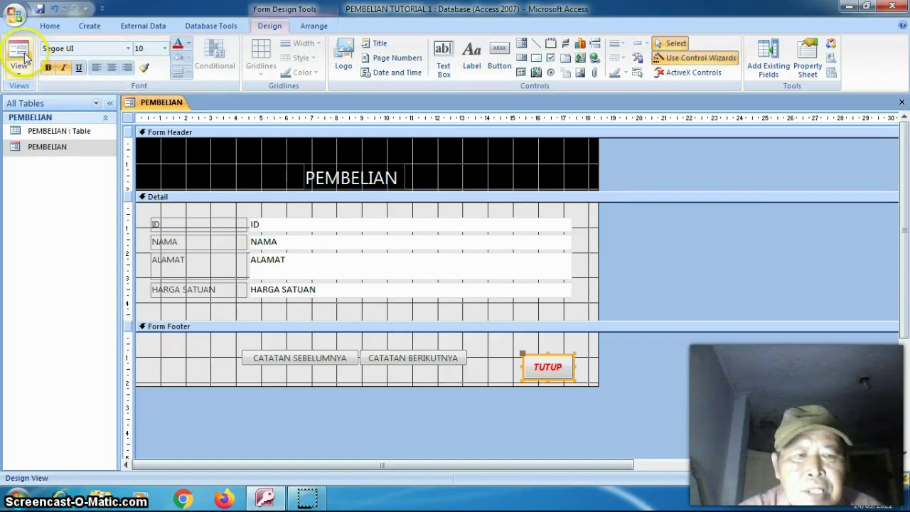
- Test the TUTUP button in Form View, save the form's design changes, and reopen the form to test closing it again
click(19, 51)
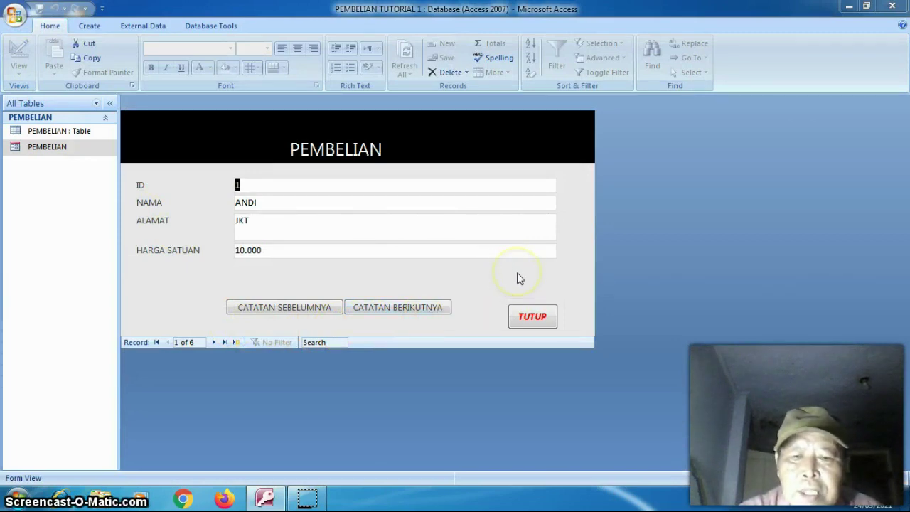
click(532, 318)
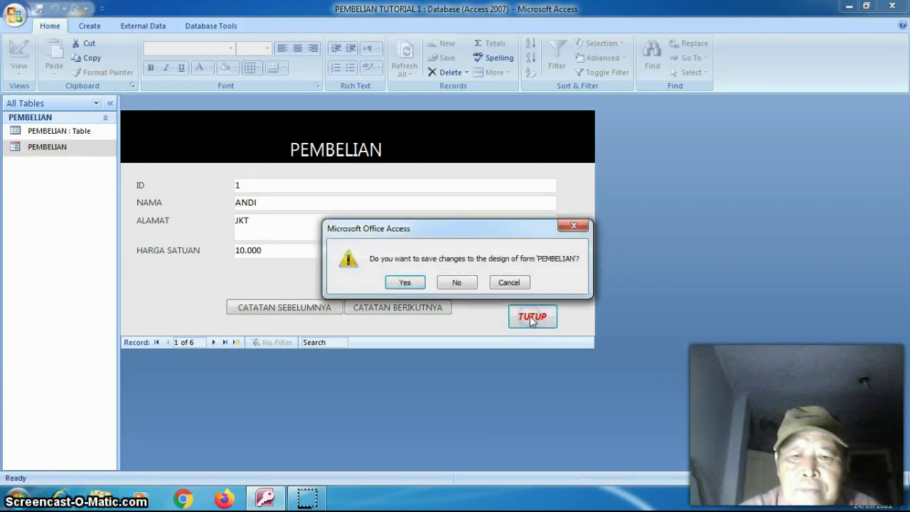
click(406, 282)
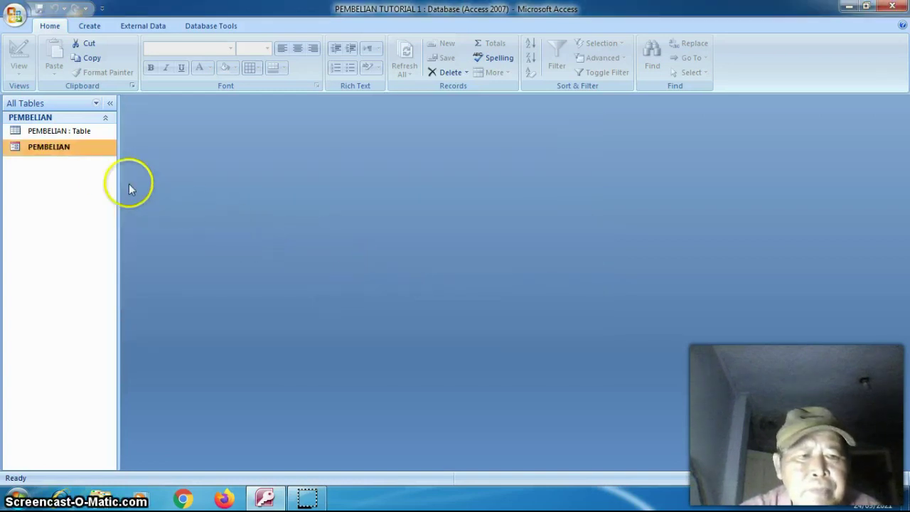
double_click(83, 153)
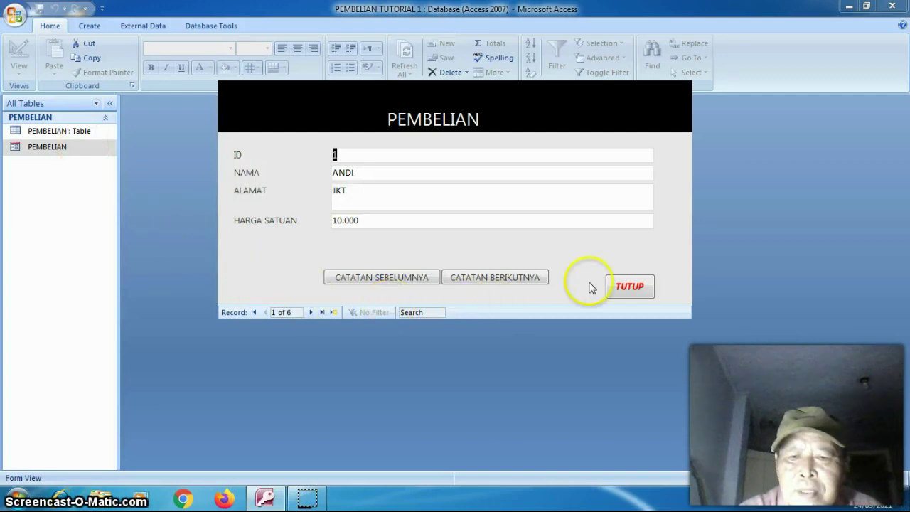
click(628, 287)
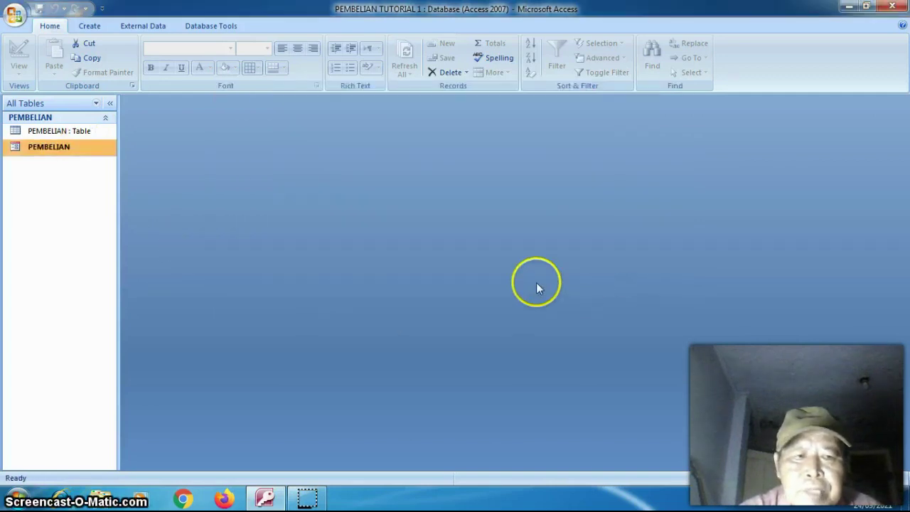
- Reopen the PEMBELIAN form and return it to Design View
double_click(84, 147)
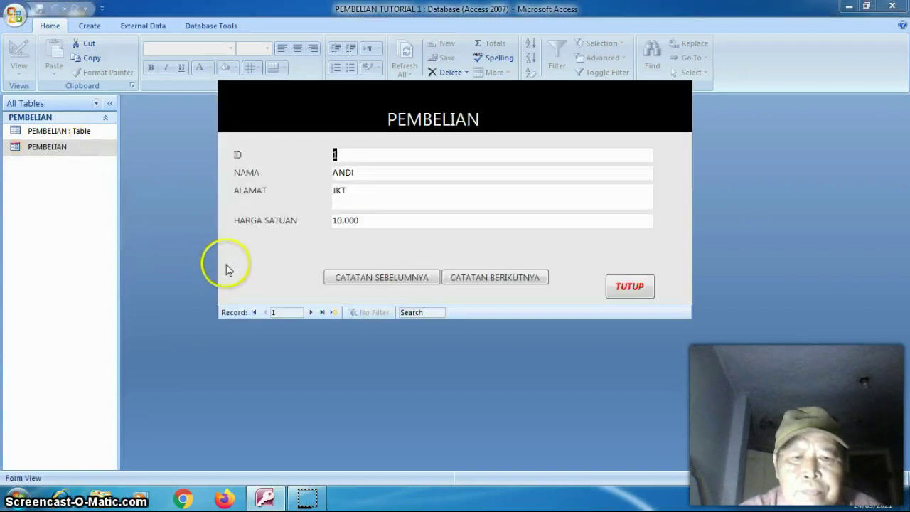
right_click(366, 255)
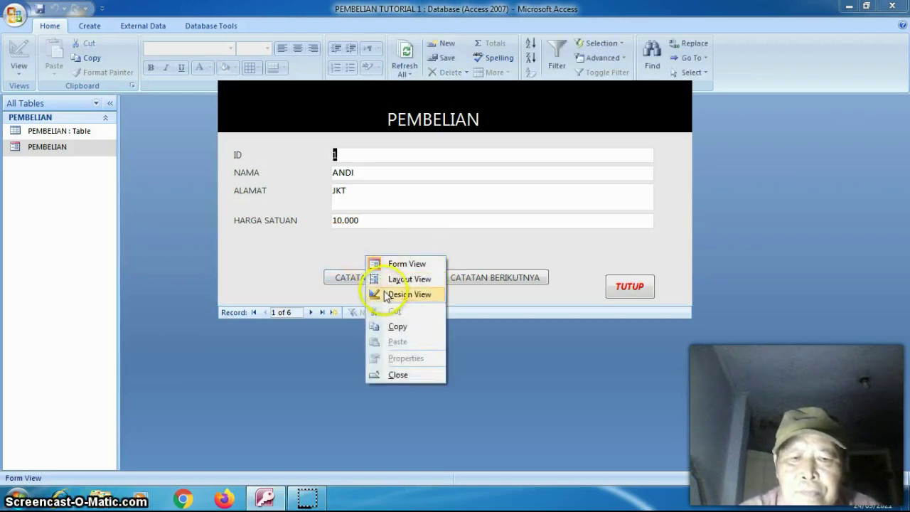
click(367, 244)
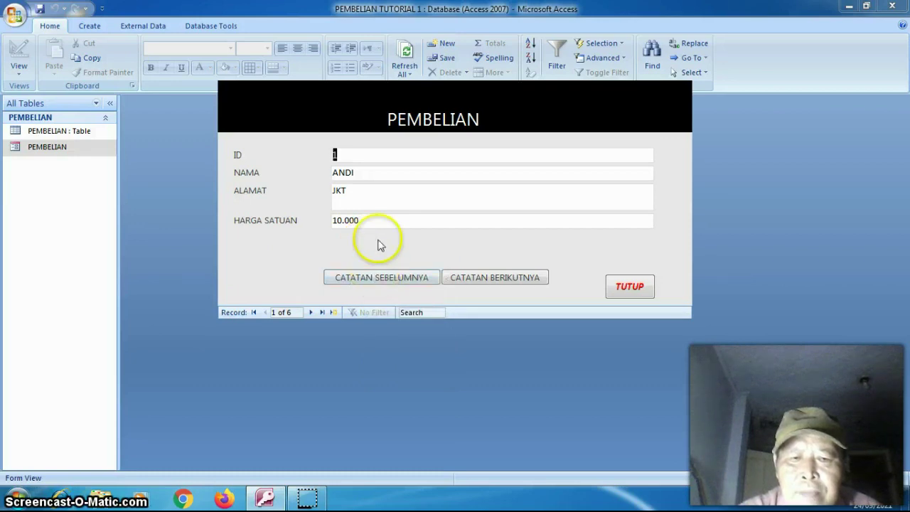
right_click(379, 244)
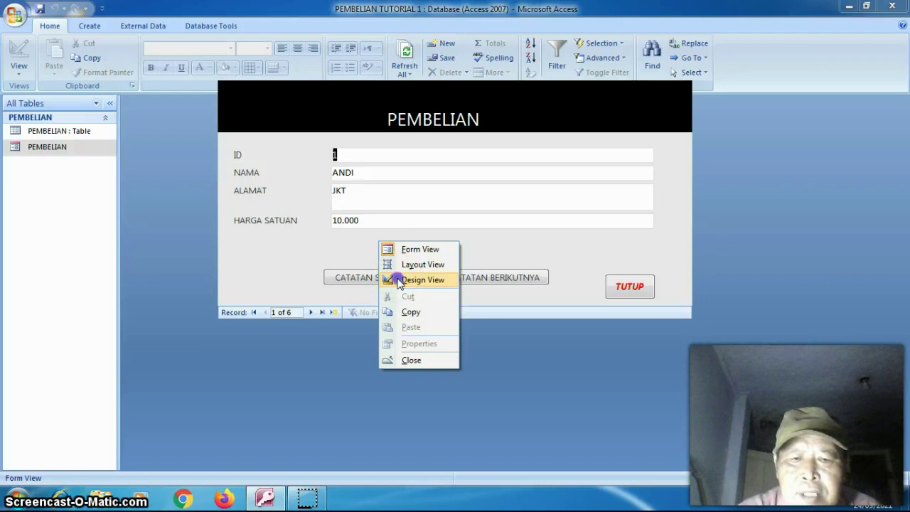
click(419, 279)
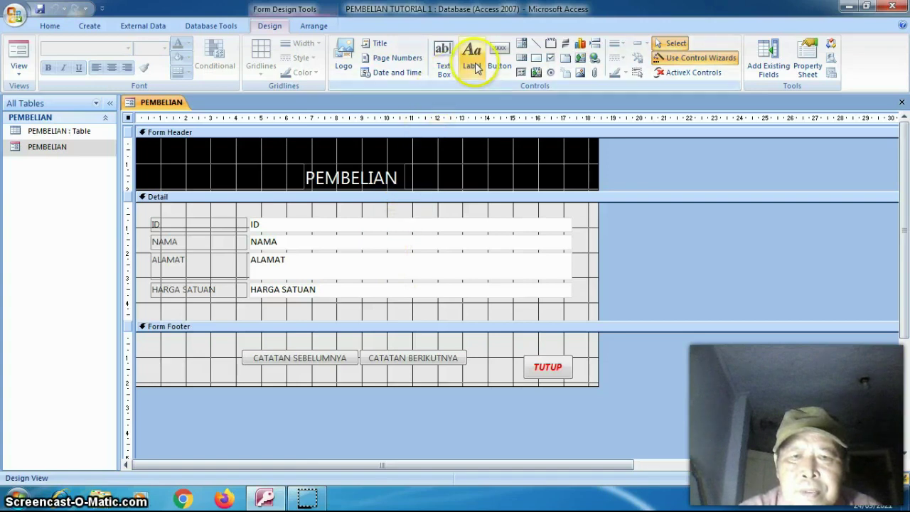
- Delete the CATATAN SEBELUMNYA button from the Form Footer
click(304, 355)
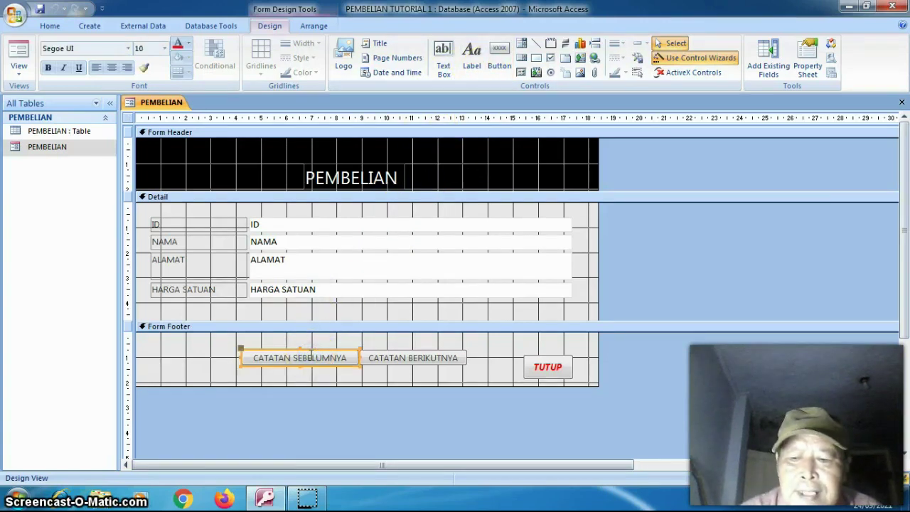
key(Delete)
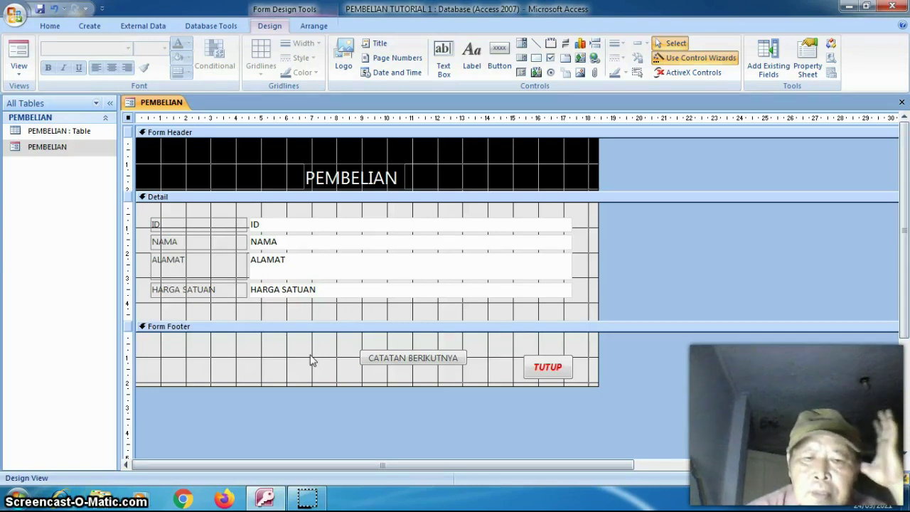
click(338, 311)
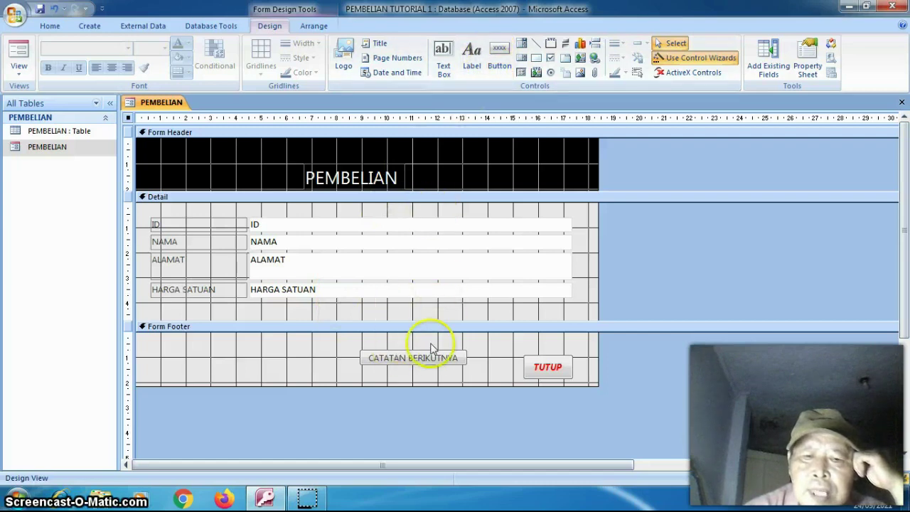
- Add a command button before CATATAN BERIKUTNYA in the Form Footer, using the Record Navigation action Go To Previous Record
click(499, 60)
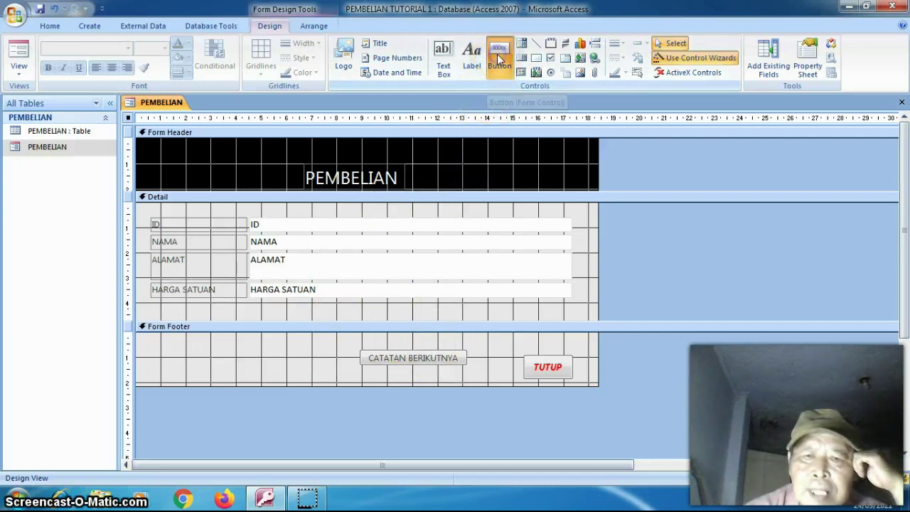
click(261, 351)
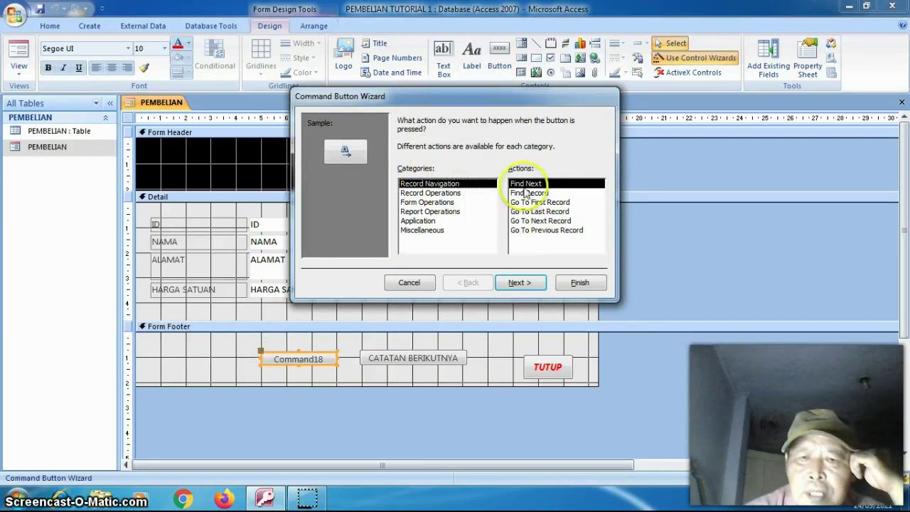
click(533, 231)
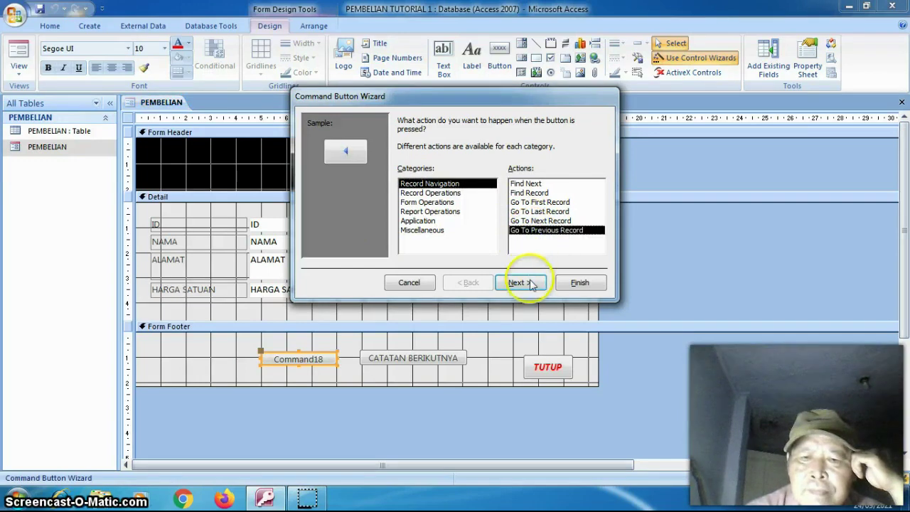
click(519, 282)
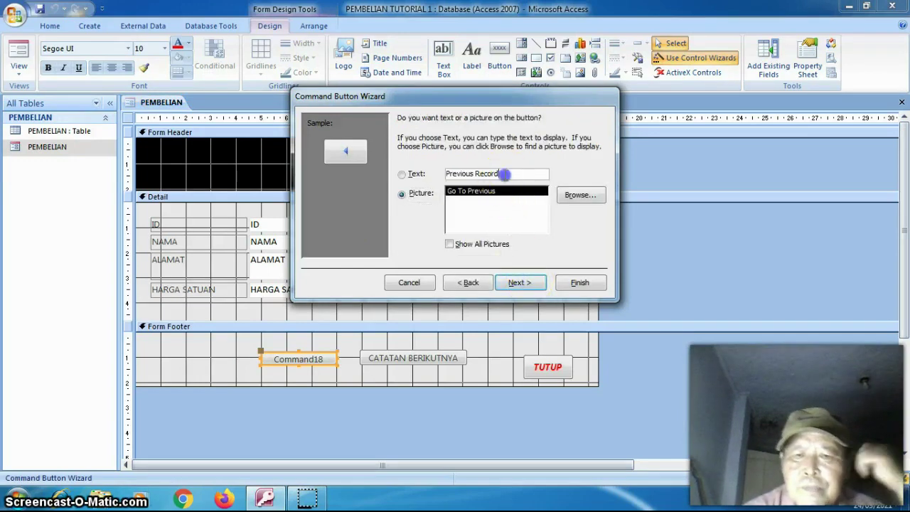
- Give the new button the text caption CATATAN SEBELUMNYA and finish the wizard with the default button name
click(504, 174)
key(BackSpace)
key(BackSpace)
key(BackSpace)
key(BackSpace)
key(BackSpace)
key(BackSpace)
key(BackSpace)
key(BackSpace)
key(BackSpace)
key(BackSpace)
key(BackSpace)
key(BackSpace)
key(BackSpace)
key(BackSpace)
key(BackSpace)
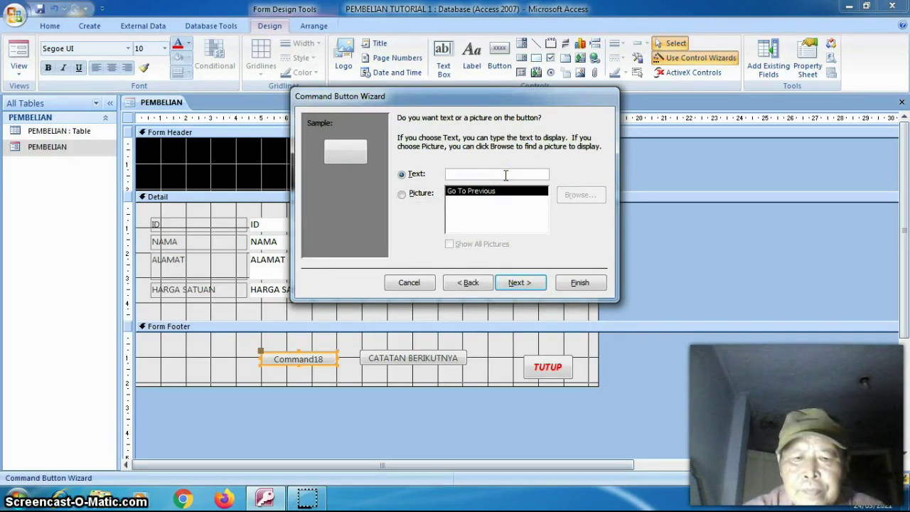
text(CATATAN SEB)
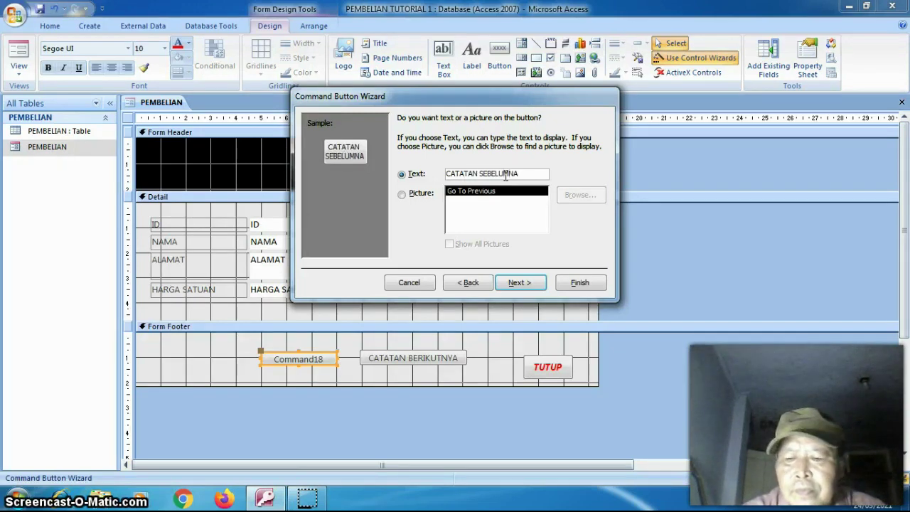
text(ELUMNYA)
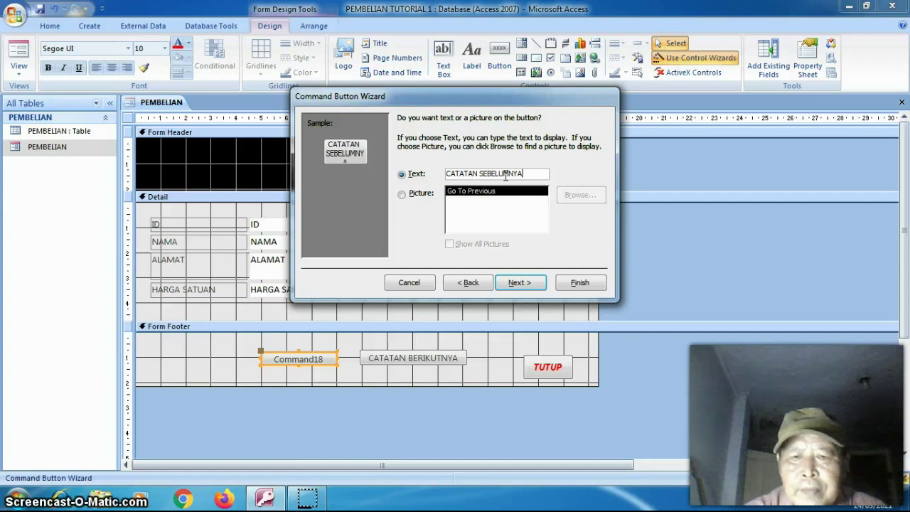
key(Return)
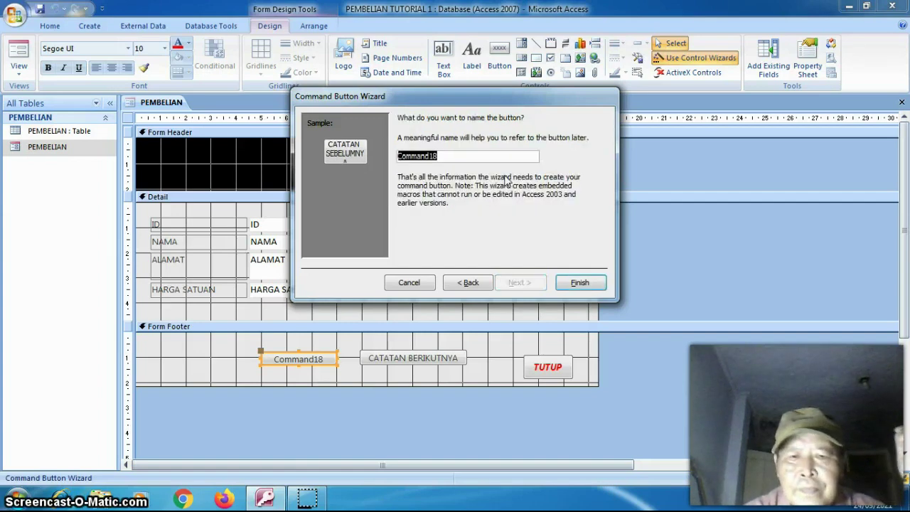
click(582, 282)
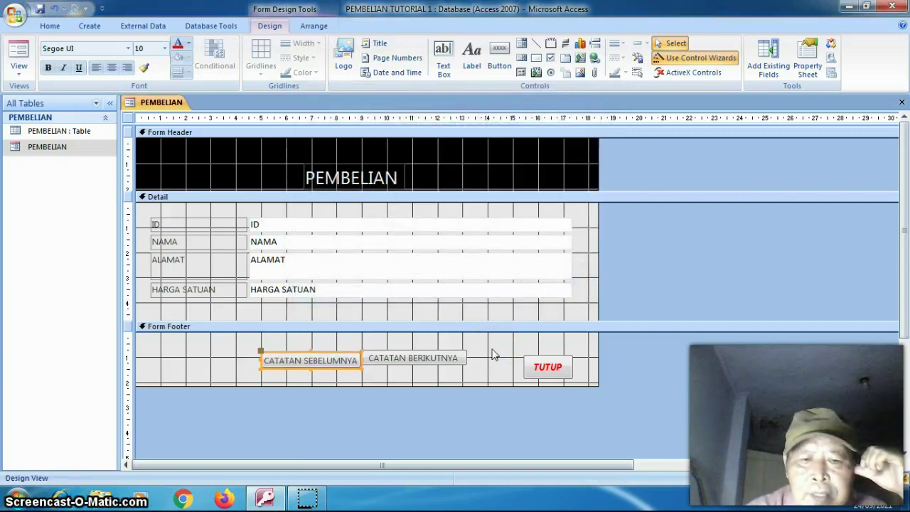
- Nudge the CATATAN SEBELUMNYA button into line with CATATAN BERIKUTNYA, leaving a small gap between the two
click(493, 361)
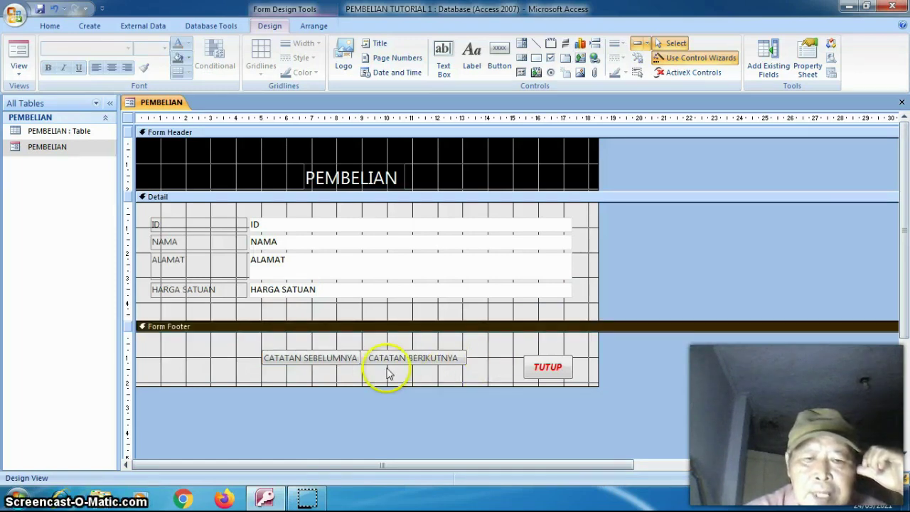
click(340, 359)
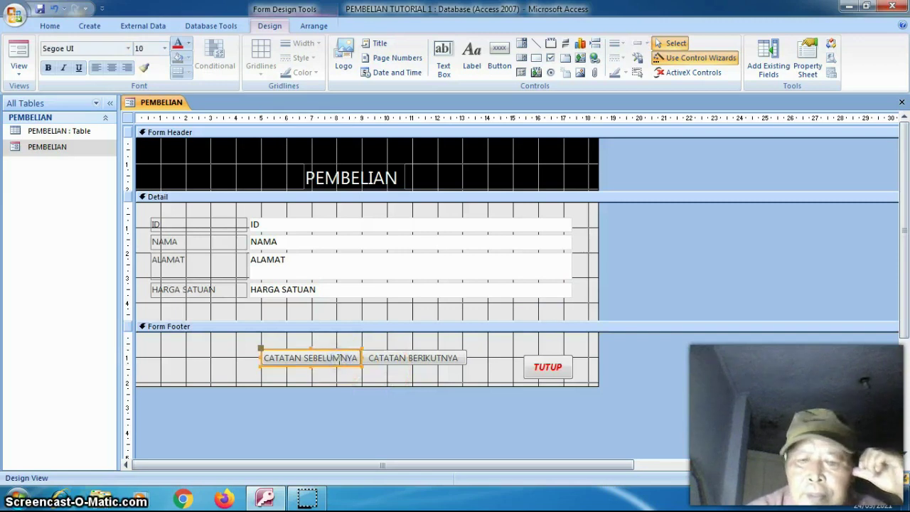
key(Left)
key(Left)
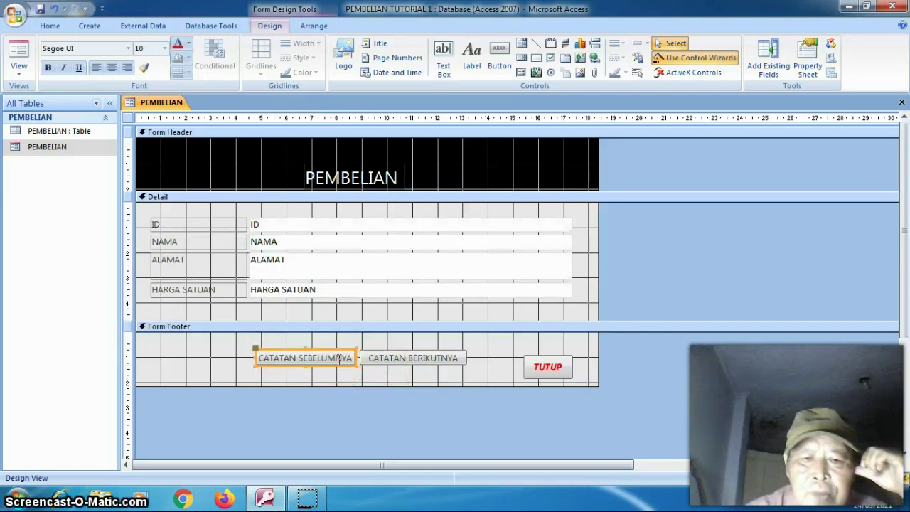
click(471, 358)
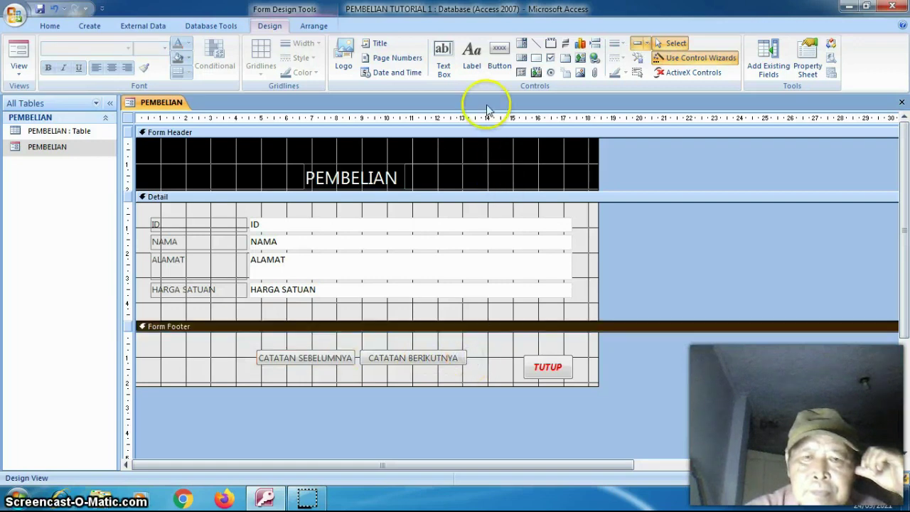
- Add a command button after CATATAN BERIKUTNYA in the Form Footer, using the Record Operations action Save Record
click(499, 57)
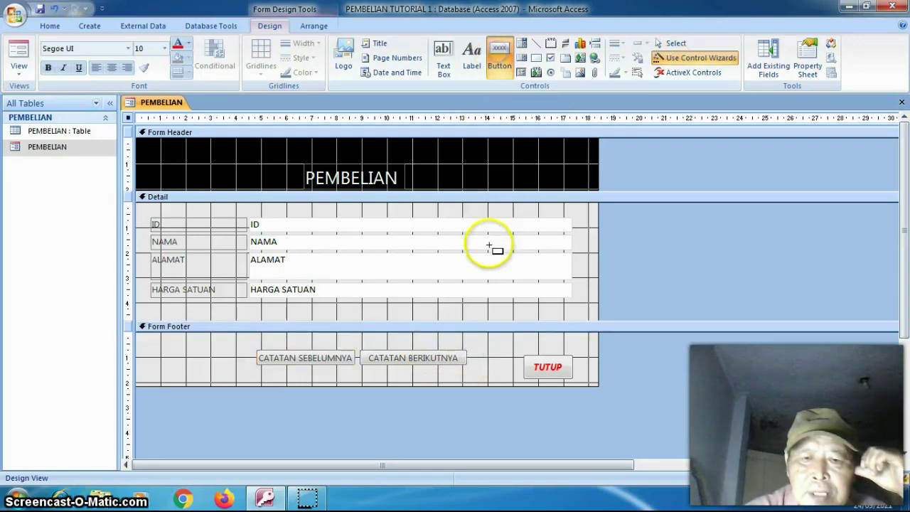
click(476, 352)
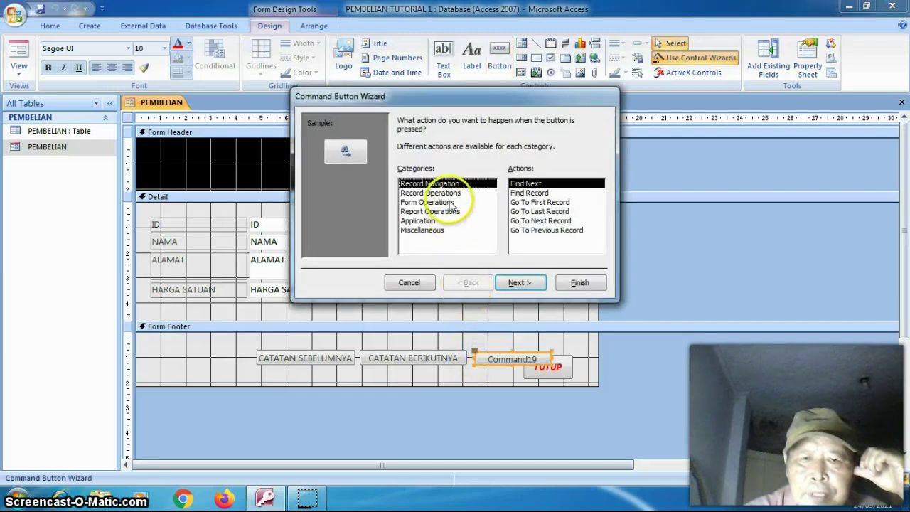
click(449, 193)
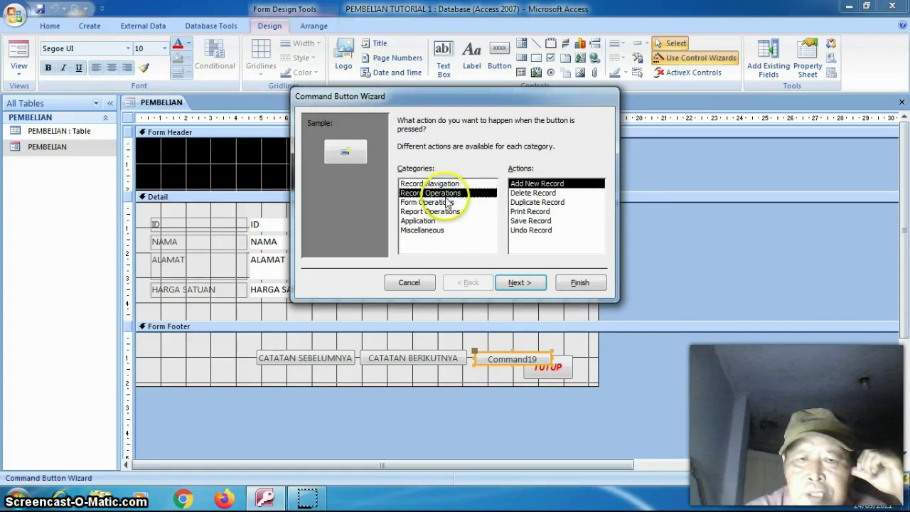
click(519, 222)
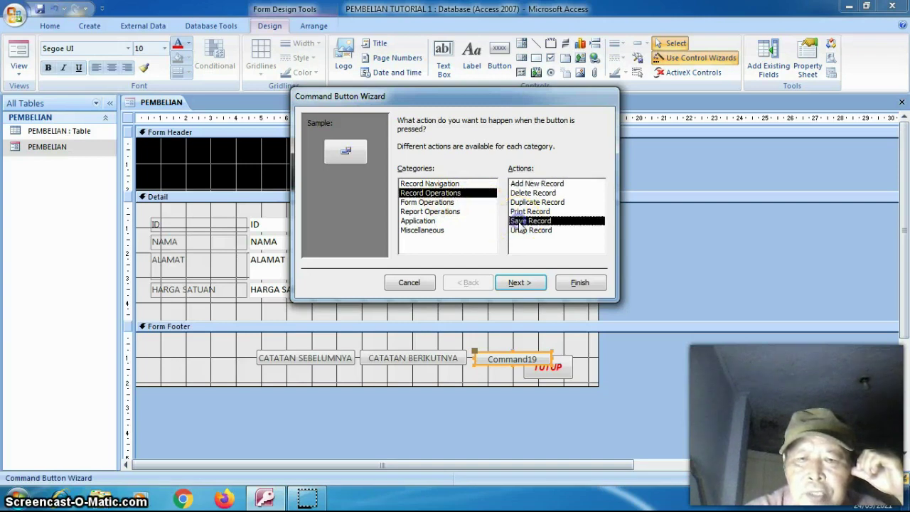
click(524, 283)
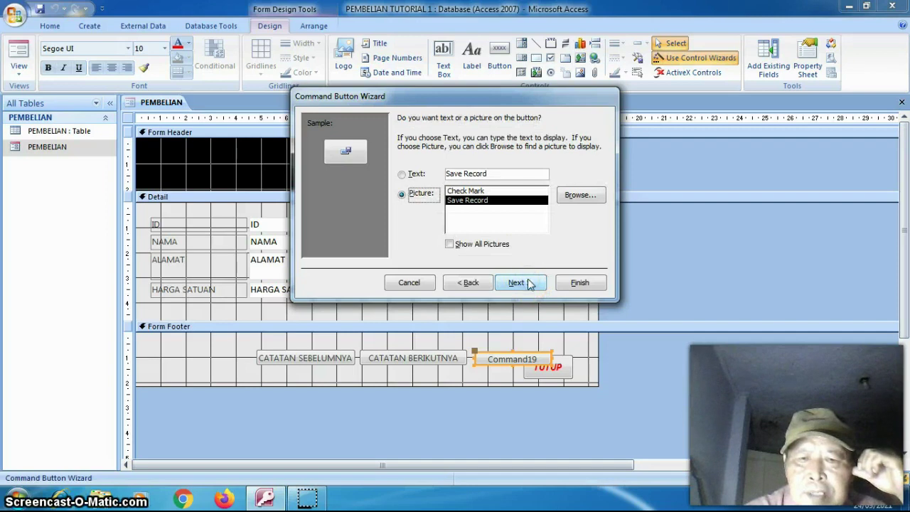
- Give the save button the text caption SIMPAN and finish the wizard with the default button name
click(510, 173)
key(BackSpace)
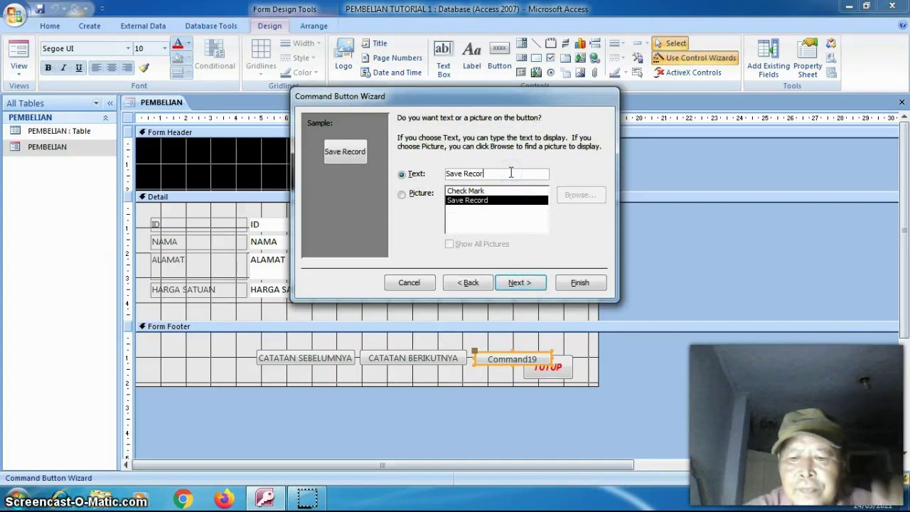
key(BackSpace)
key(BackSpace)
key(BackSpace)
key(BackSpace)
key(BackSpace)
key(BackSpace)
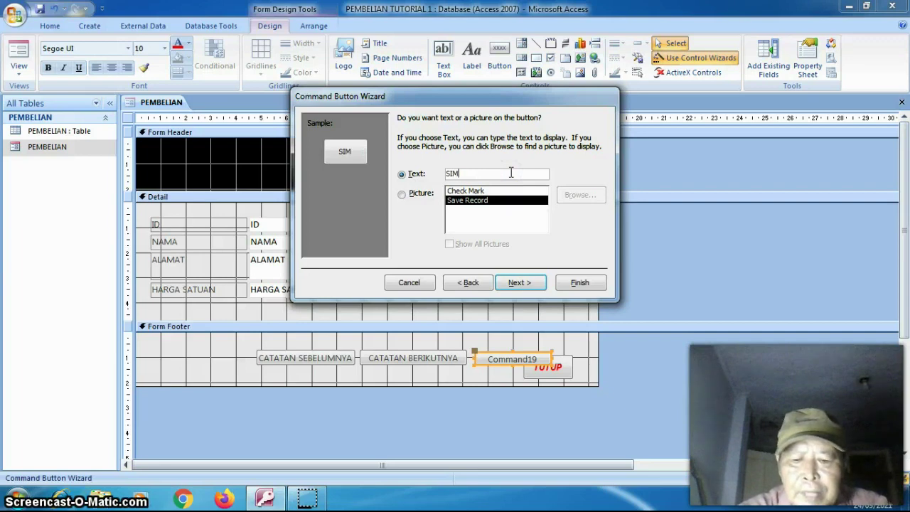
text(SIMPA)
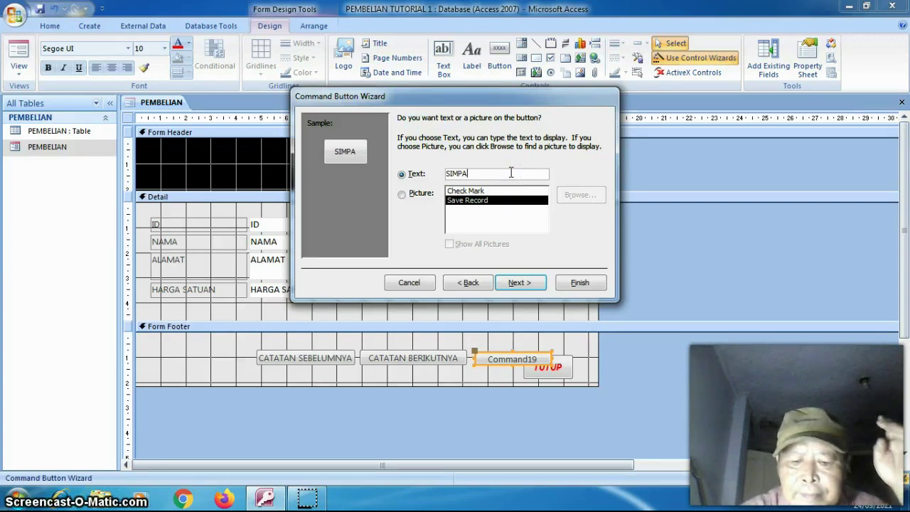
text(N)
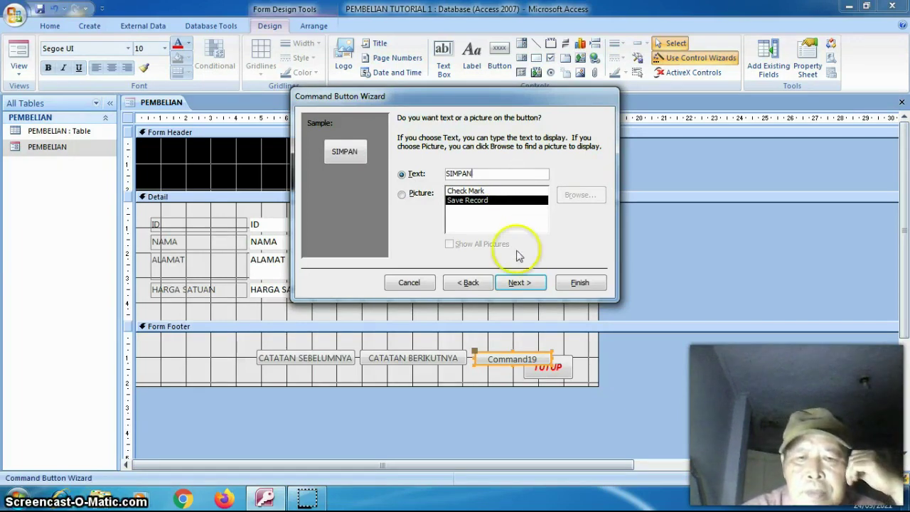
click(517, 282)
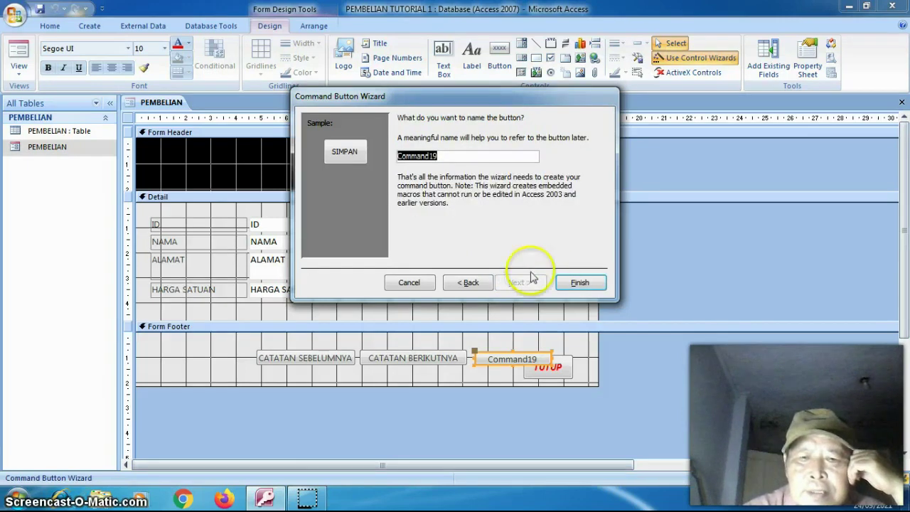
click(580, 283)
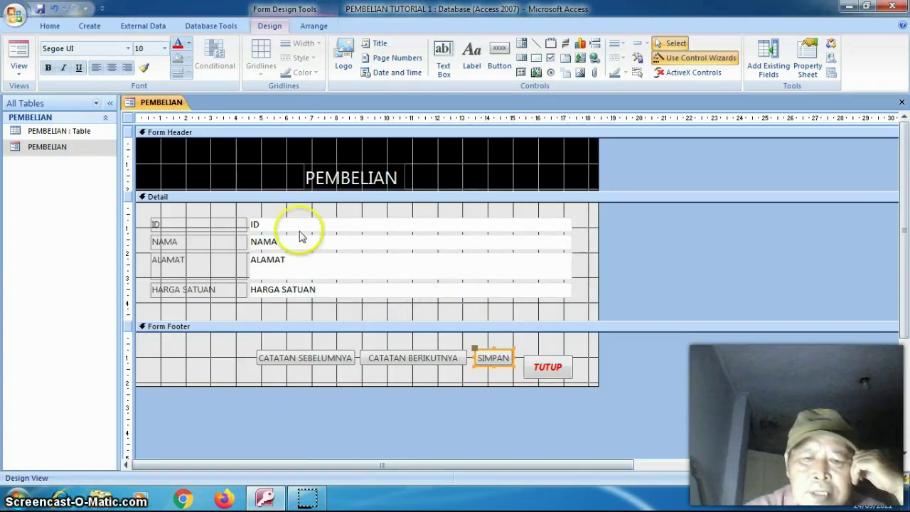
- Switch the form to Form View and test CATATAN BERIKUTNYA by advancing from the first record to a new blank record
click(25, 61)
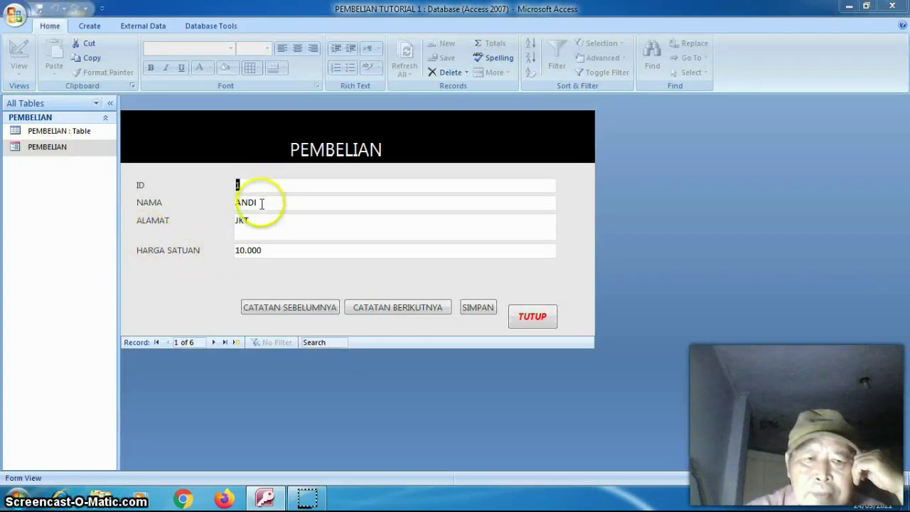
click(261, 203)
click(265, 182)
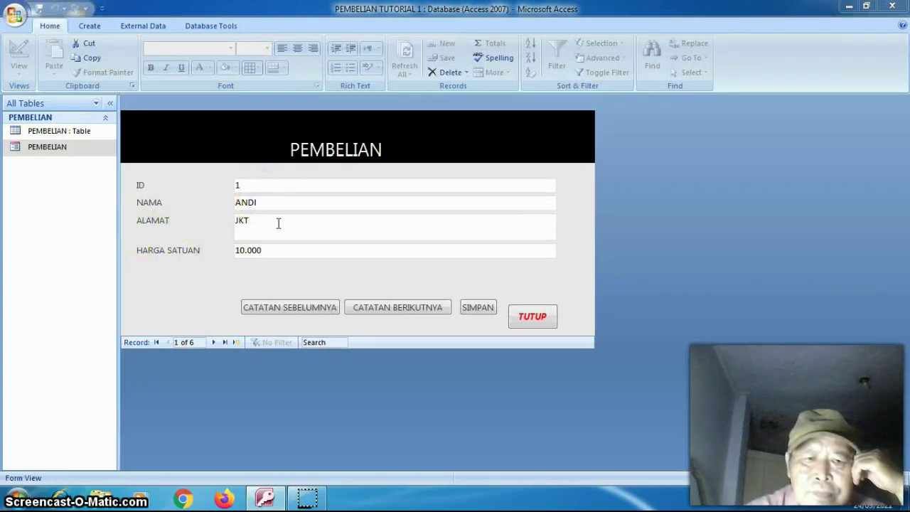
click(315, 260)
click(325, 266)
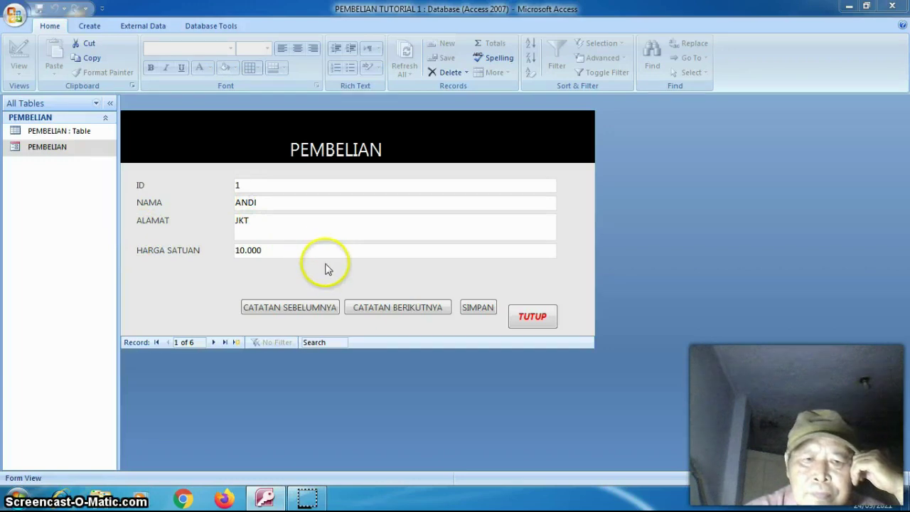
click(364, 308)
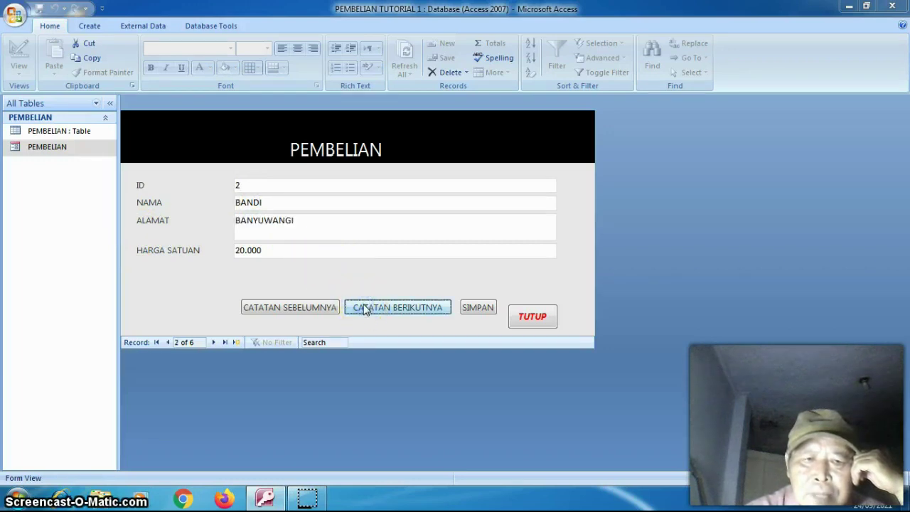
click(365, 308)
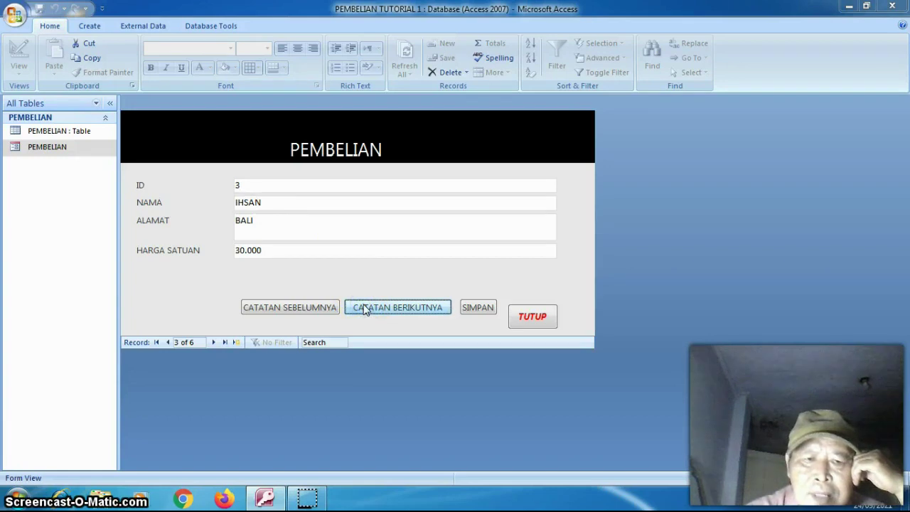
click(364, 308)
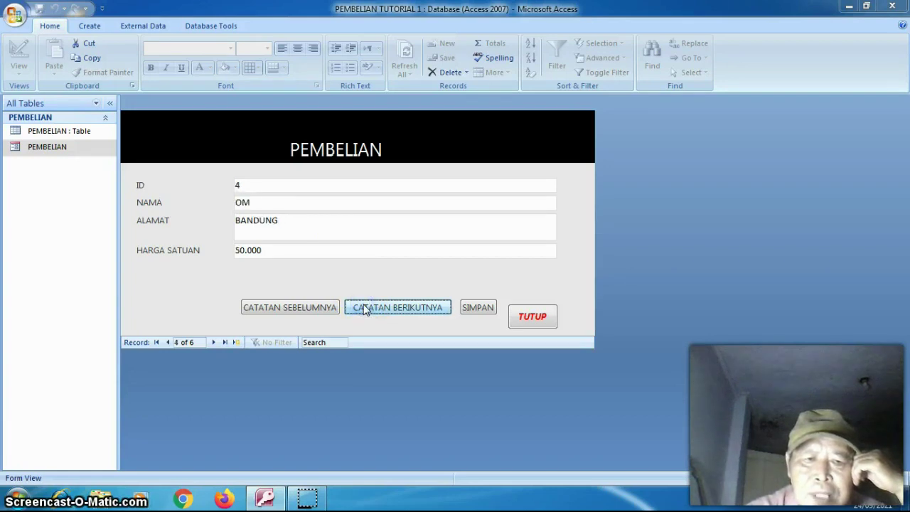
click(365, 308)
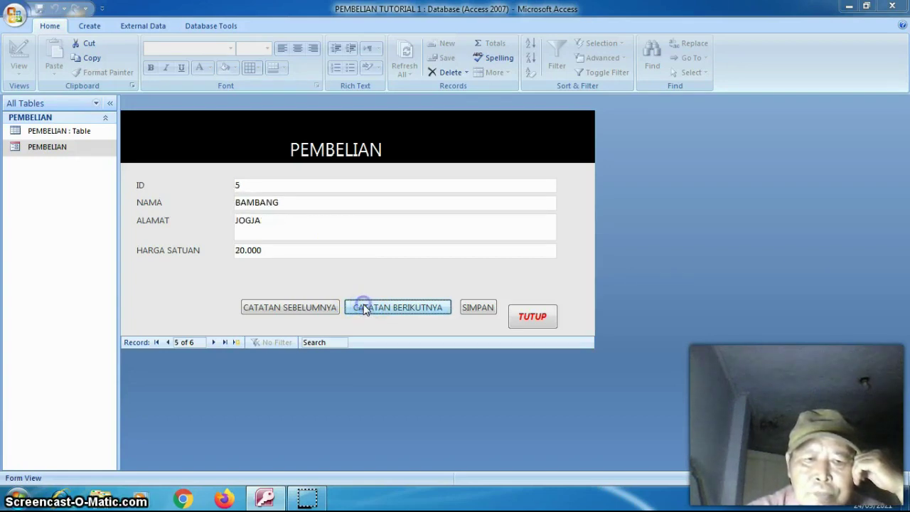
click(365, 308)
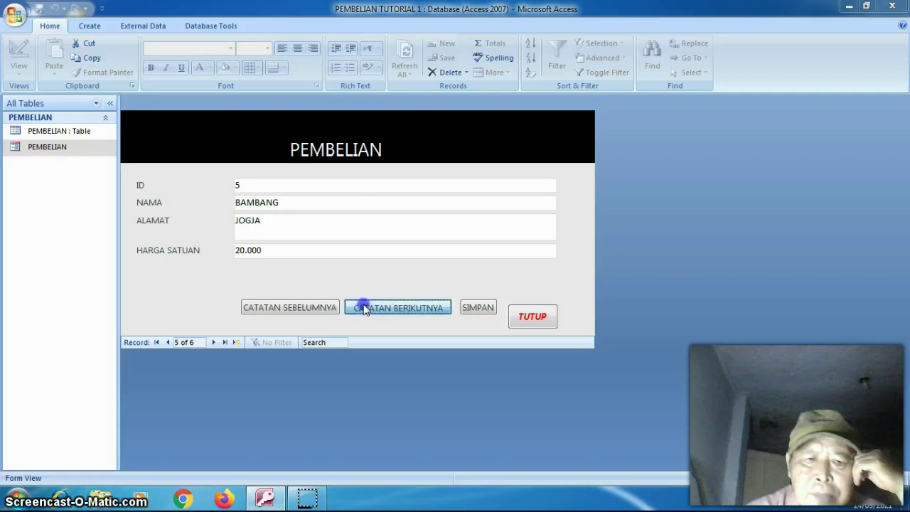
click(365, 308)
- Test CATATAN SEBELUMNYA by going back from the blank record to the record before it
click(325, 309)
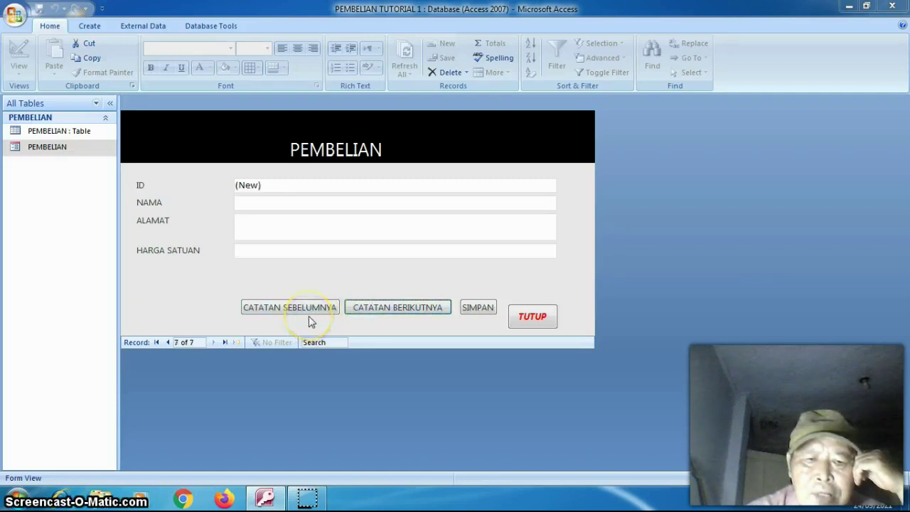
click(311, 317)
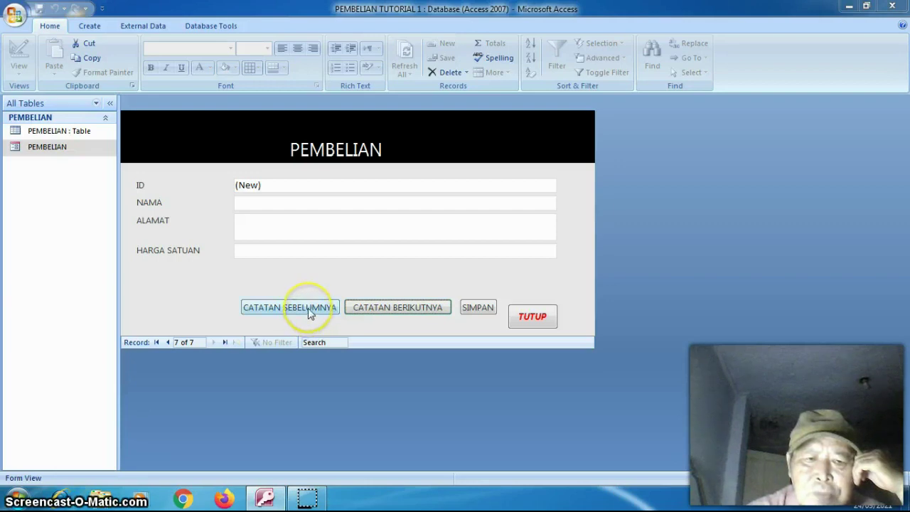
click(309, 315)
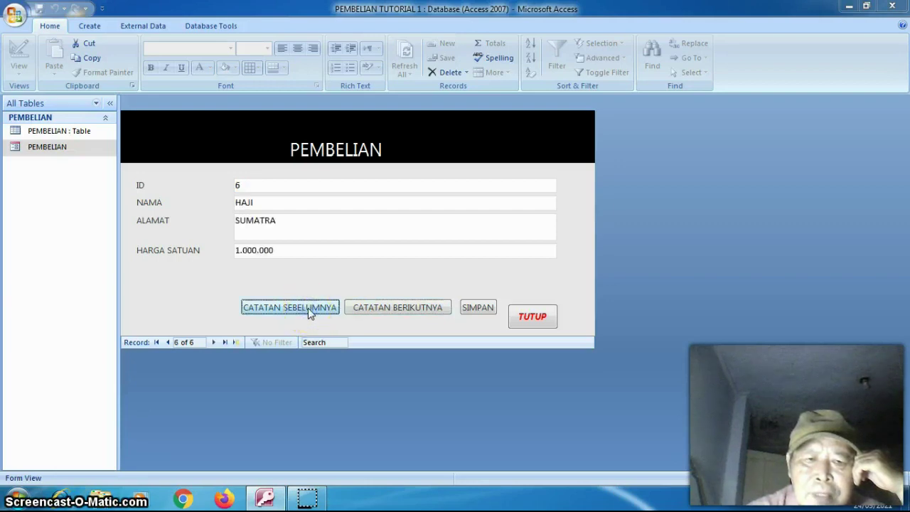
- Test CATATAN SEBELUMNYA by stepping back through the records to the first one
click(310, 312)
click(310, 313)
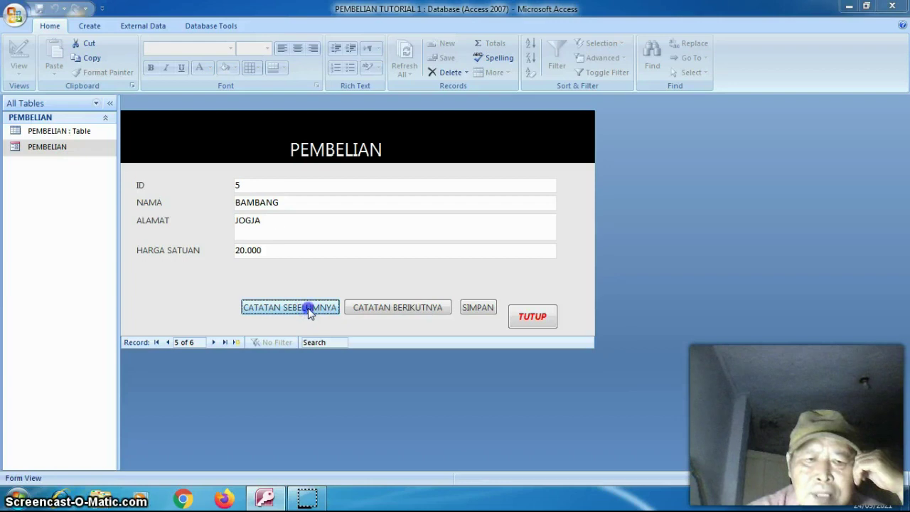
click(309, 314)
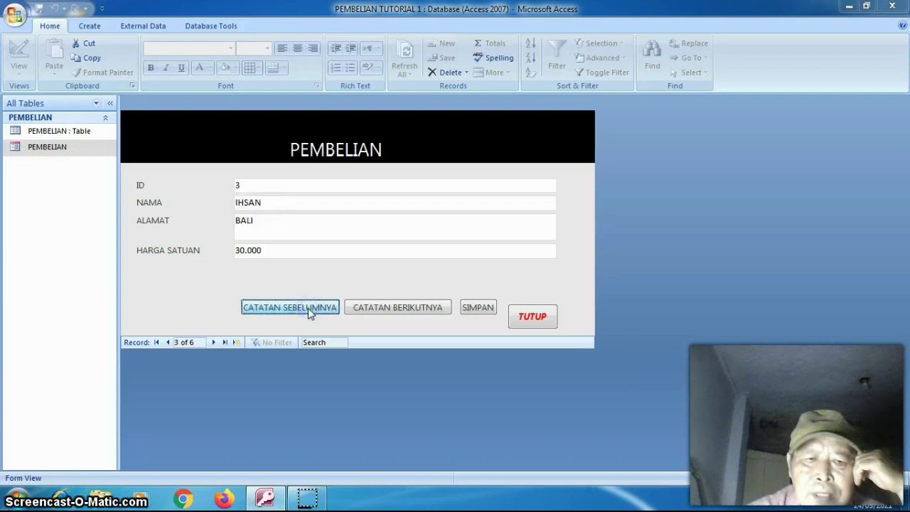
click(310, 313)
click(309, 313)
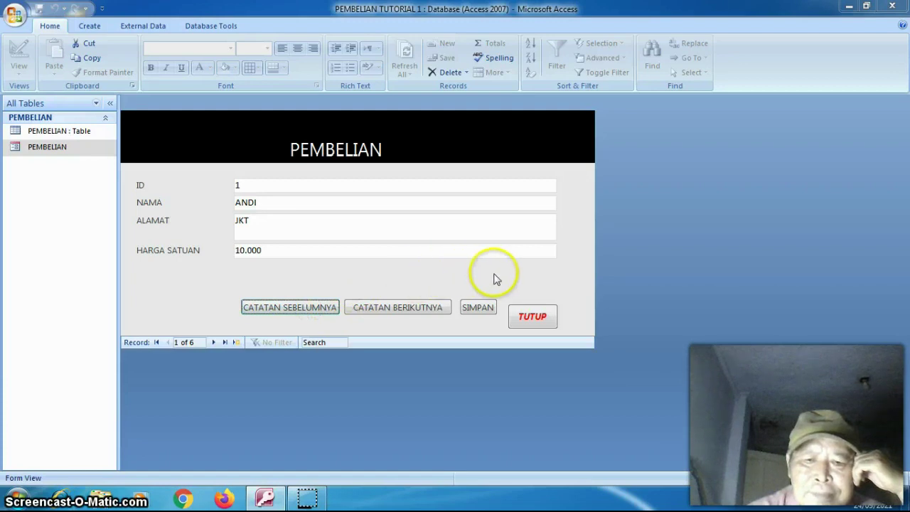
- Close the form with its TUTUP button, saving the design changes, and reopen the PEMBELIAN form
click(532, 318)
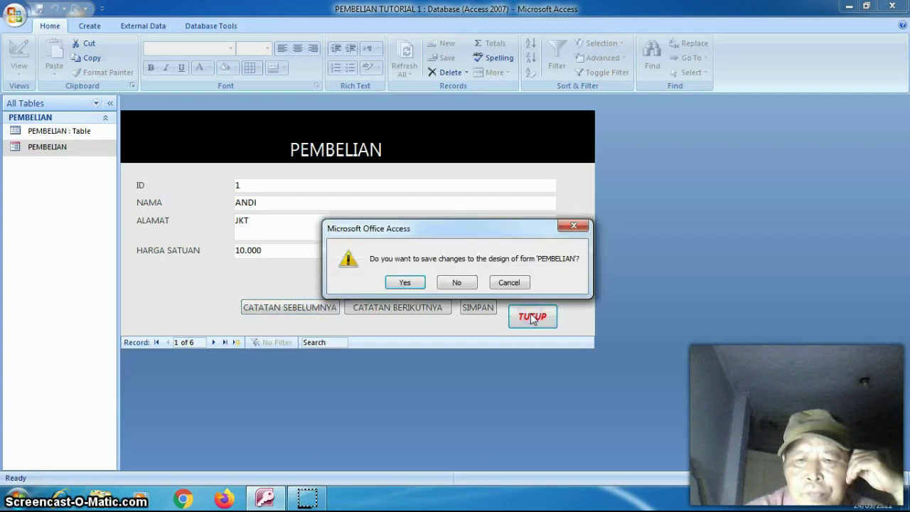
click(416, 285)
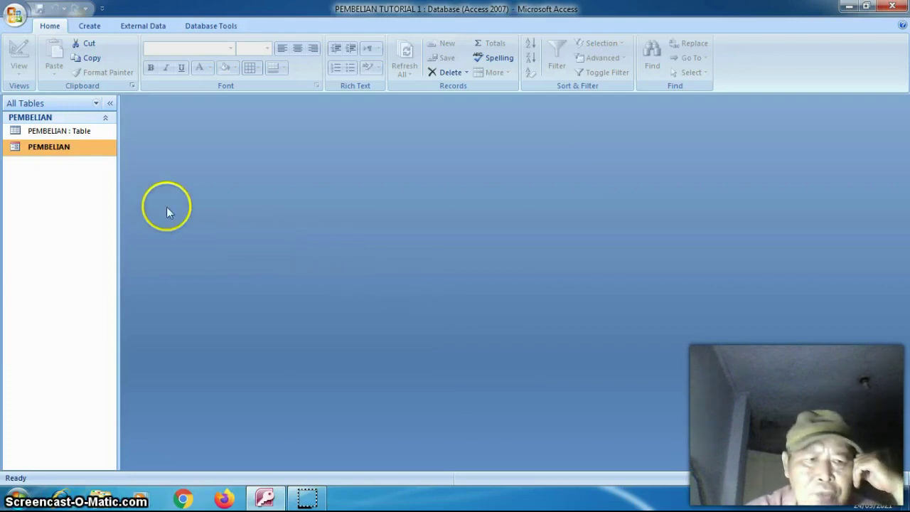
double_click(87, 157)
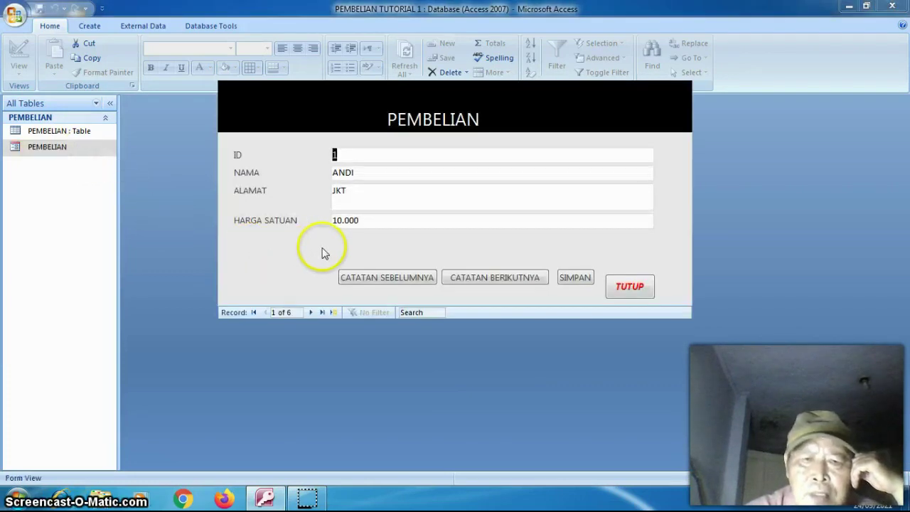
- Place a trial command button in the Form Footer in Design View and examine the wizard's actions from Record Operations through Miscellaneous
right_click(304, 97)
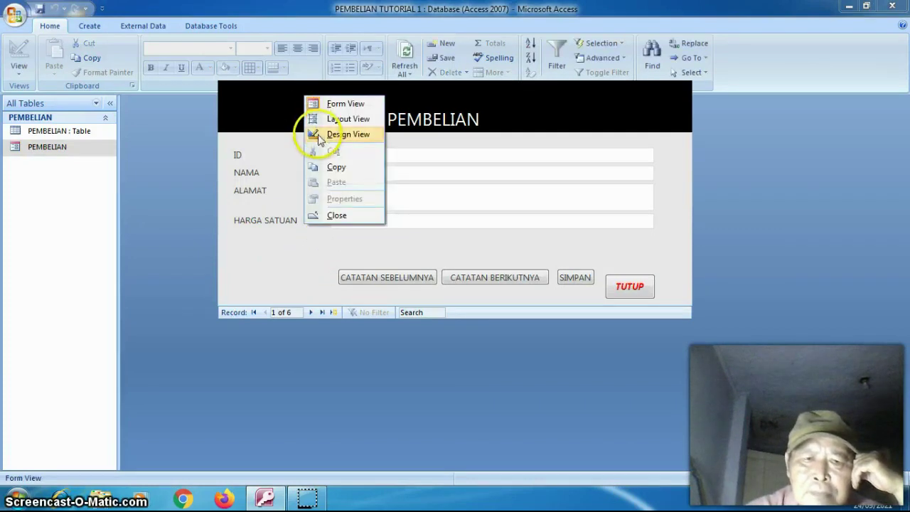
click(347, 134)
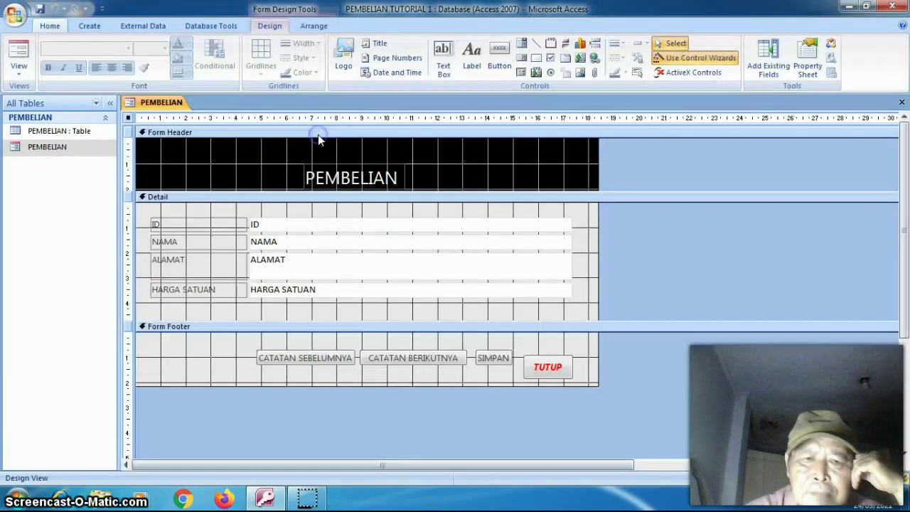
click(500, 54)
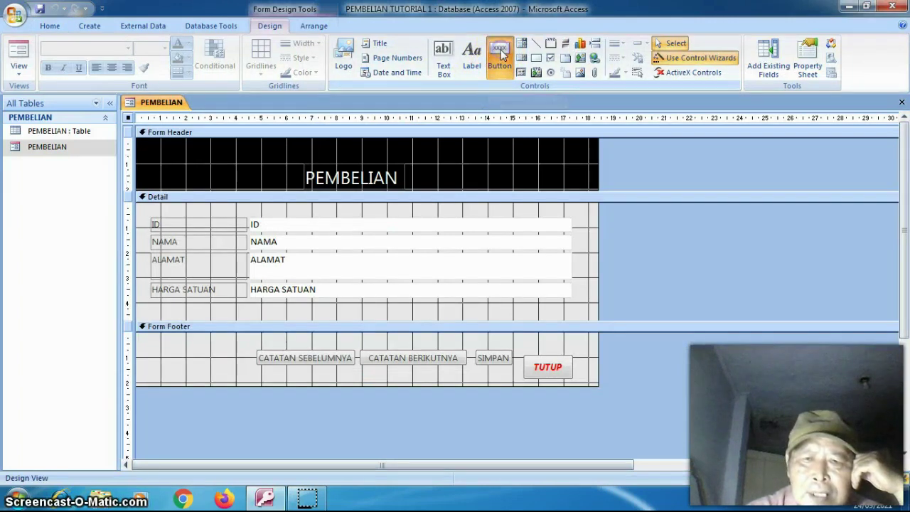
click(213, 349)
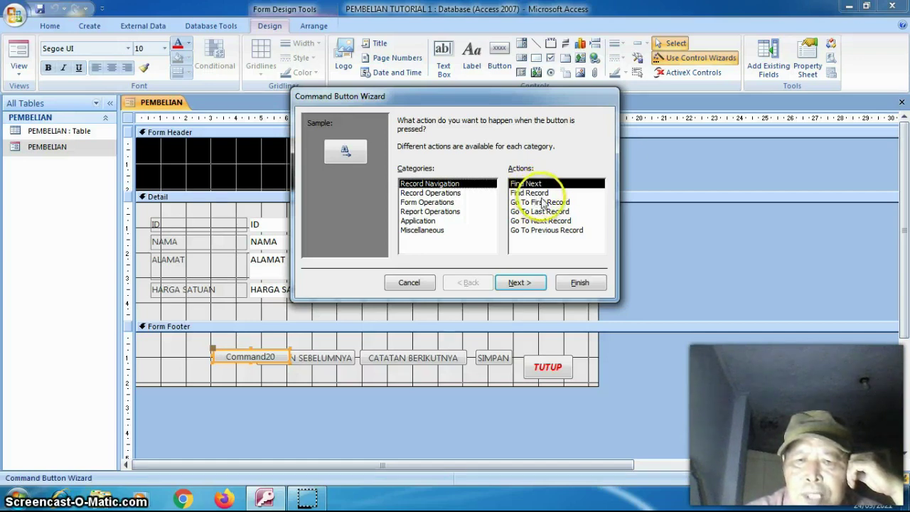
click(455, 193)
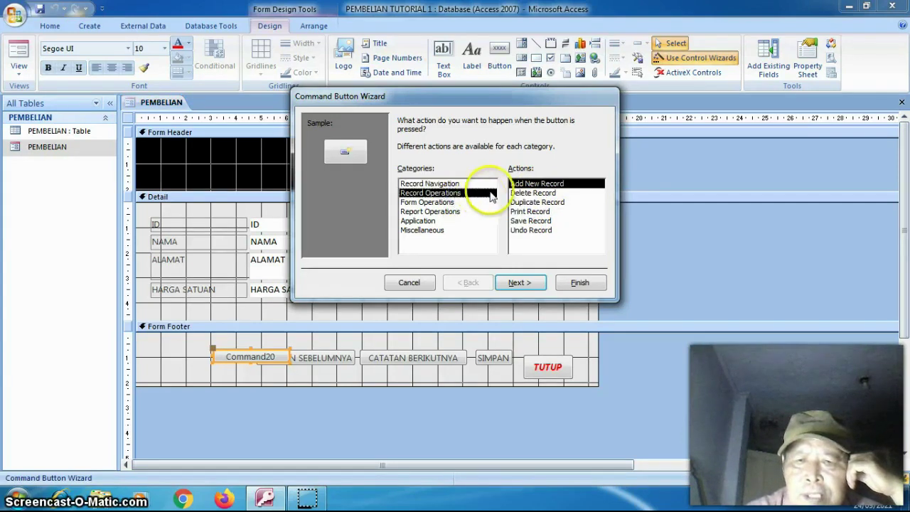
click(447, 202)
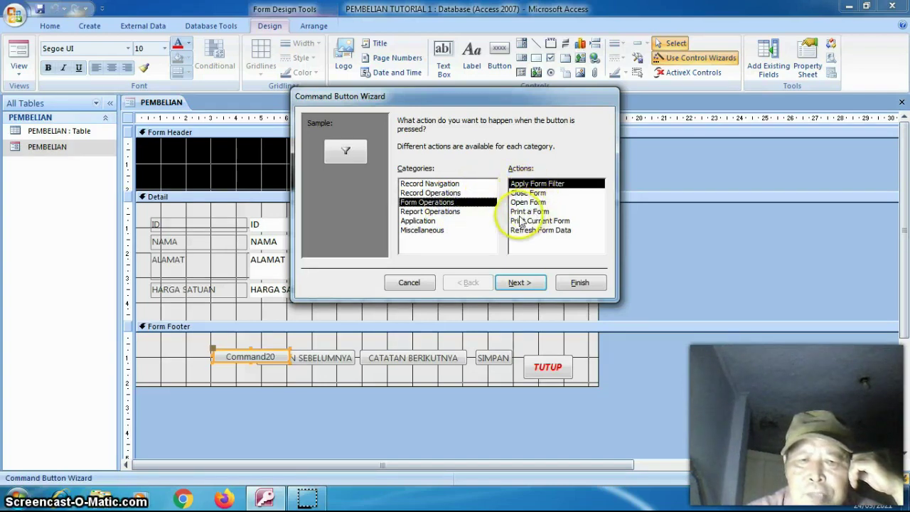
click(450, 213)
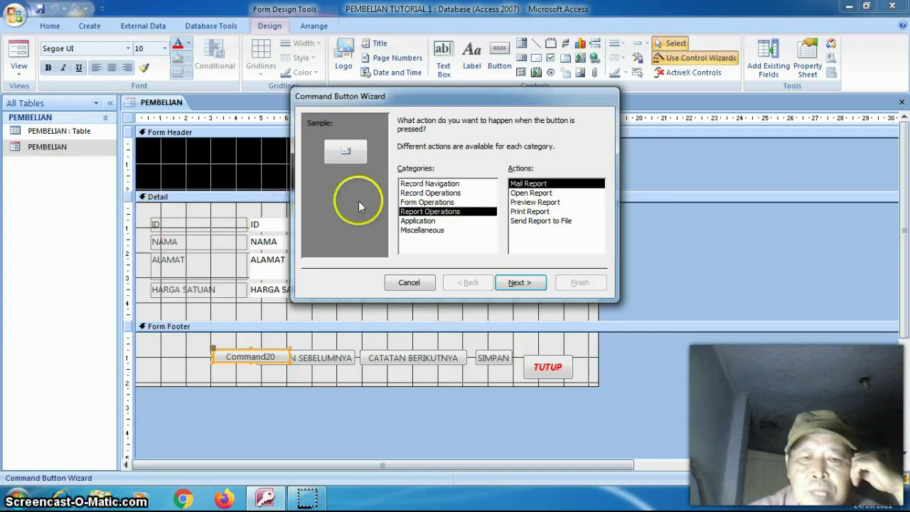
click(410, 221)
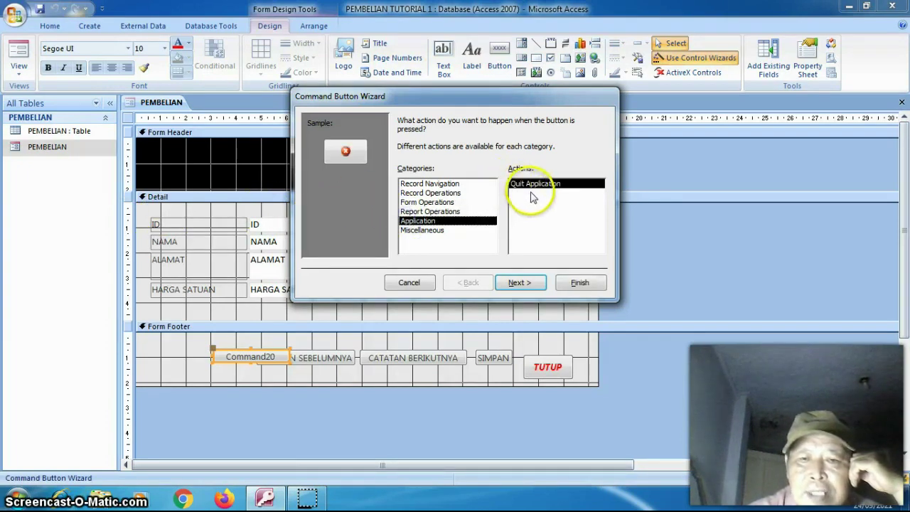
click(437, 231)
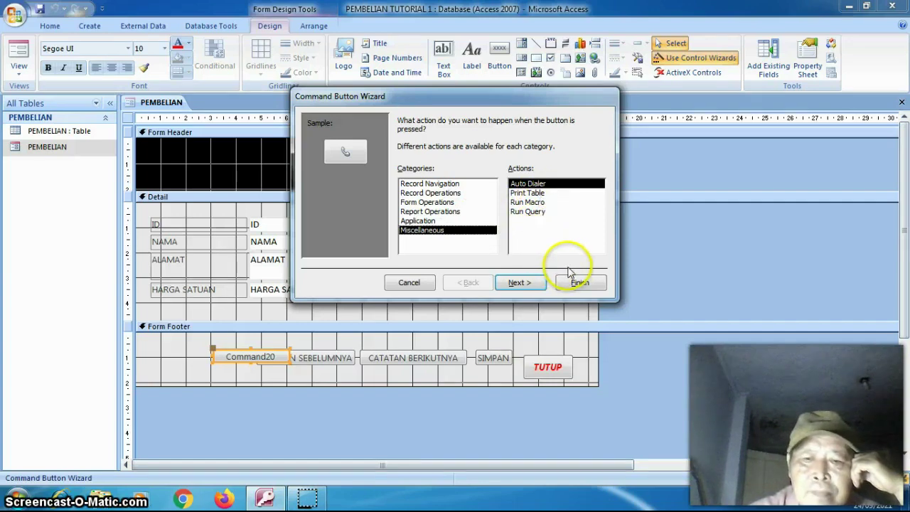
- Cancel the wizard, delete the unfinished trial button and return the form to Form View
click(409, 284)
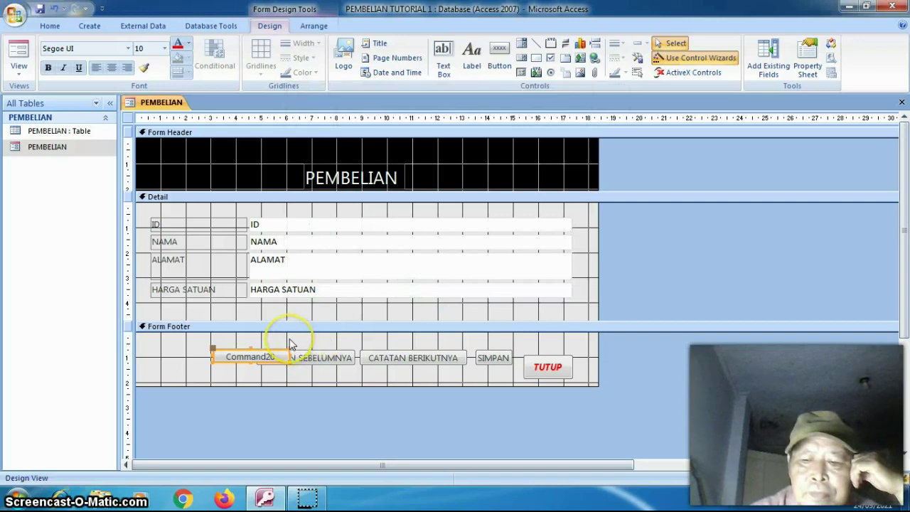
key(Delete)
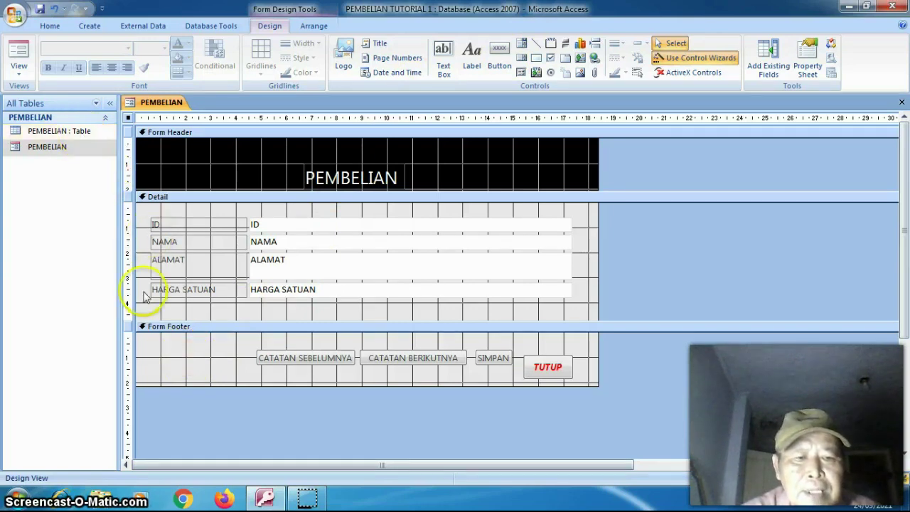
click(162, 353)
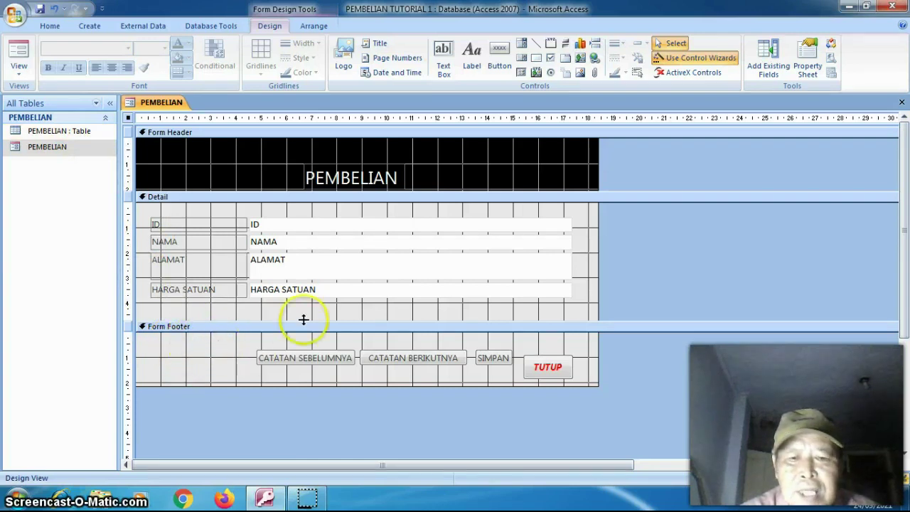
click(20, 55)
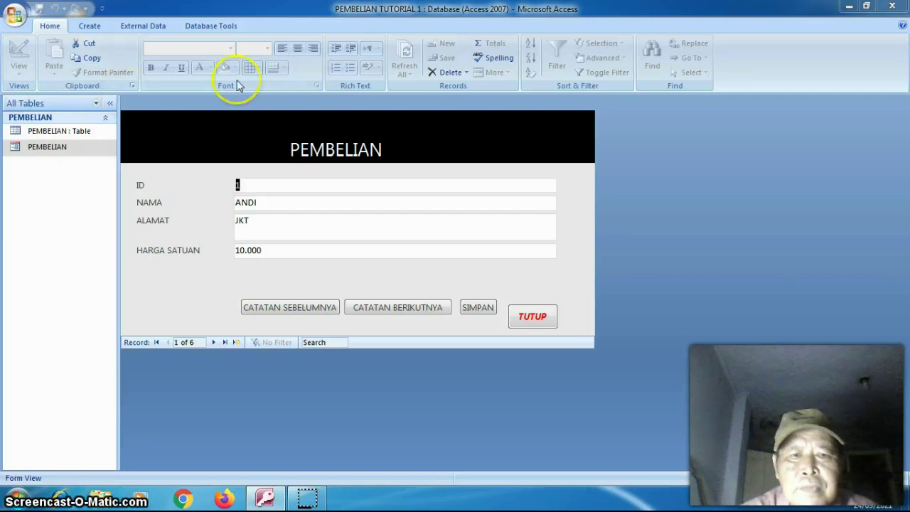
- Create a new macro and close the PEMBELIAN form, saving its design changes
click(93, 27)
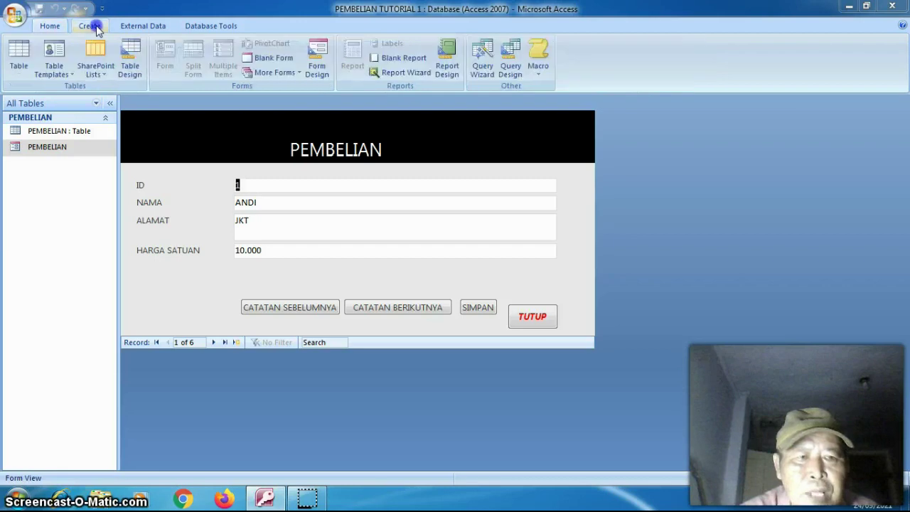
click(539, 74)
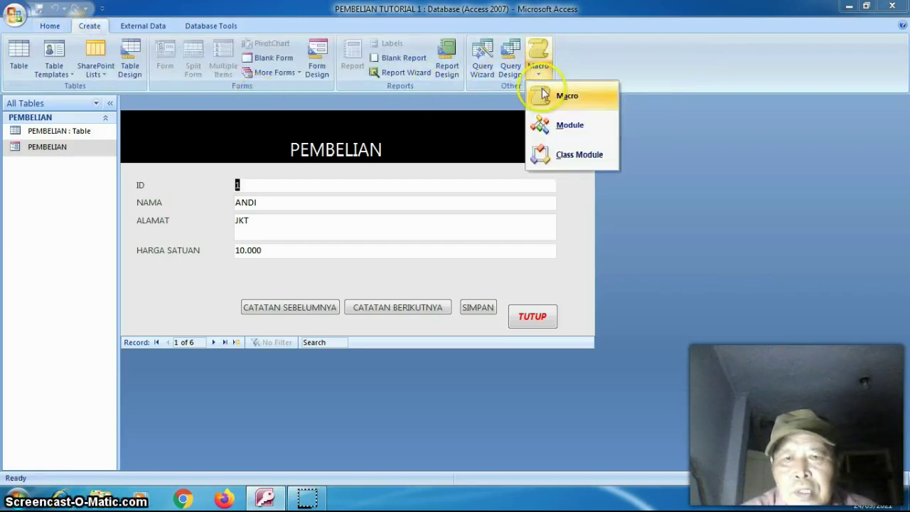
click(543, 95)
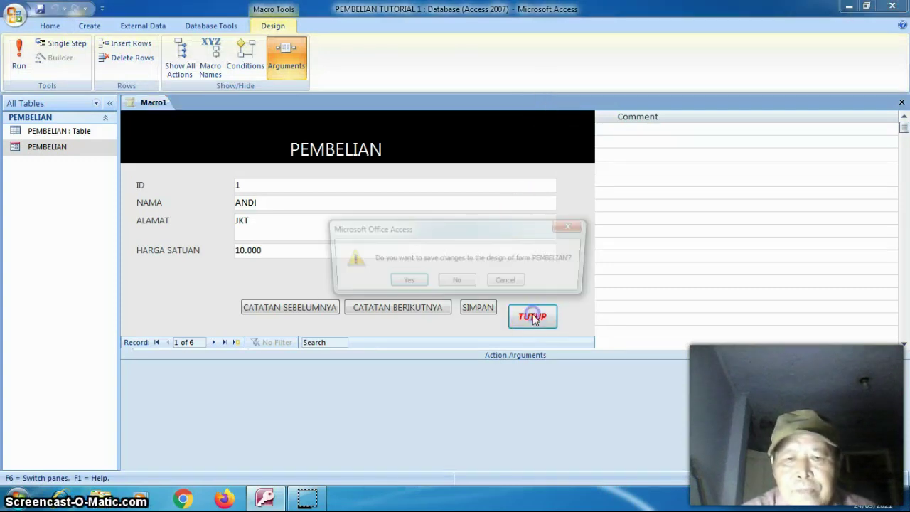
click(413, 282)
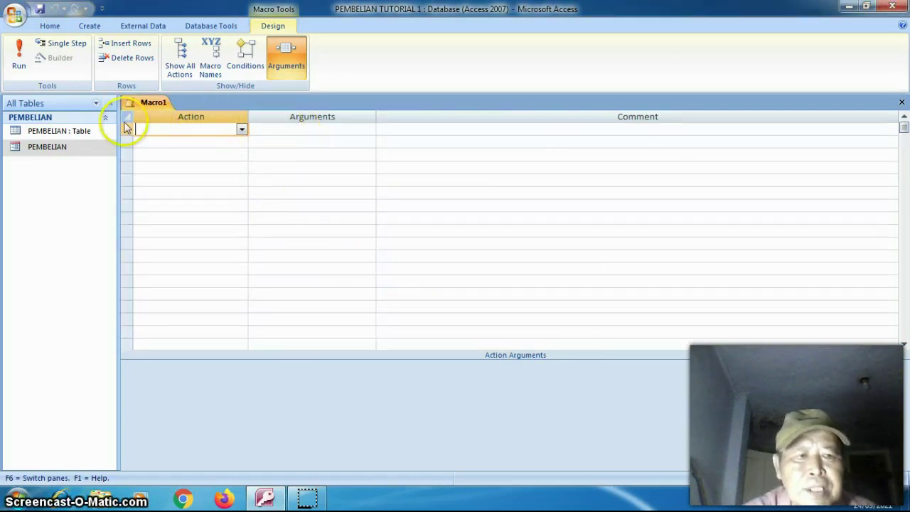
- Set the action in the macro's first row to OpenTable
click(242, 130)
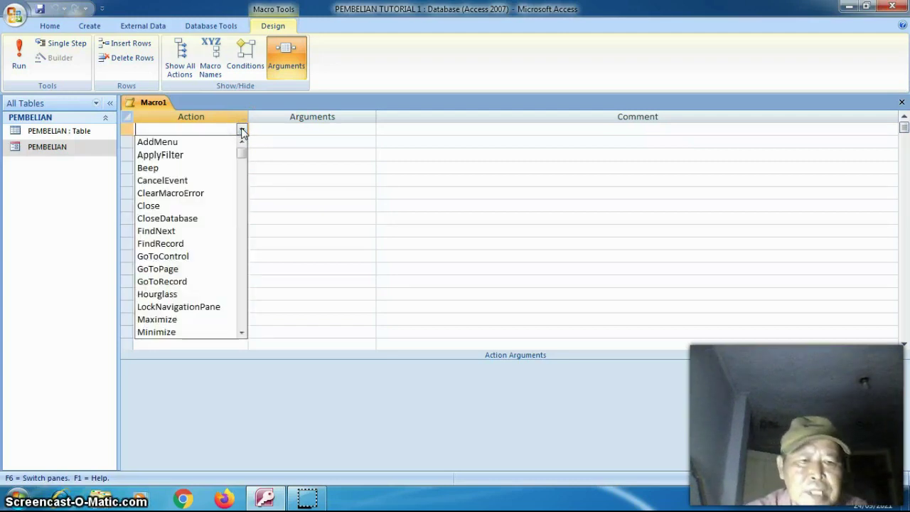
click(241, 332)
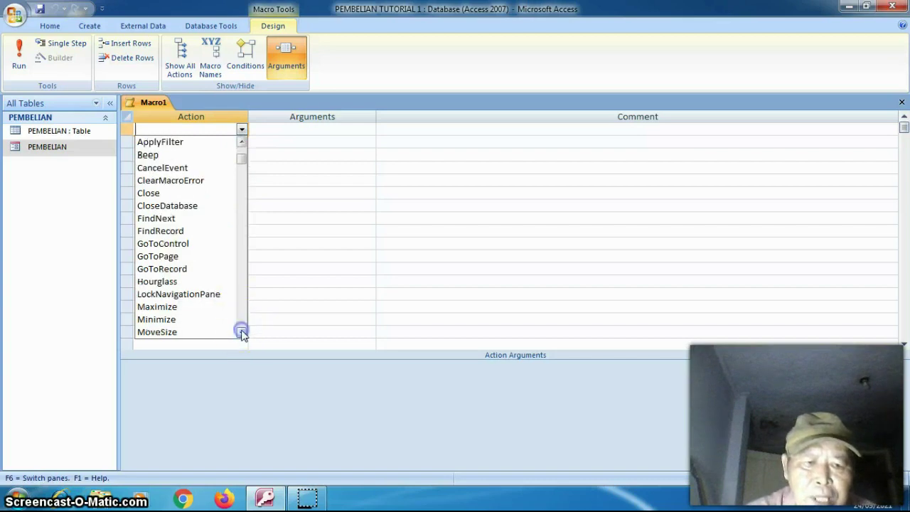
click(242, 332)
click(241, 332)
click(242, 332)
click(241, 332)
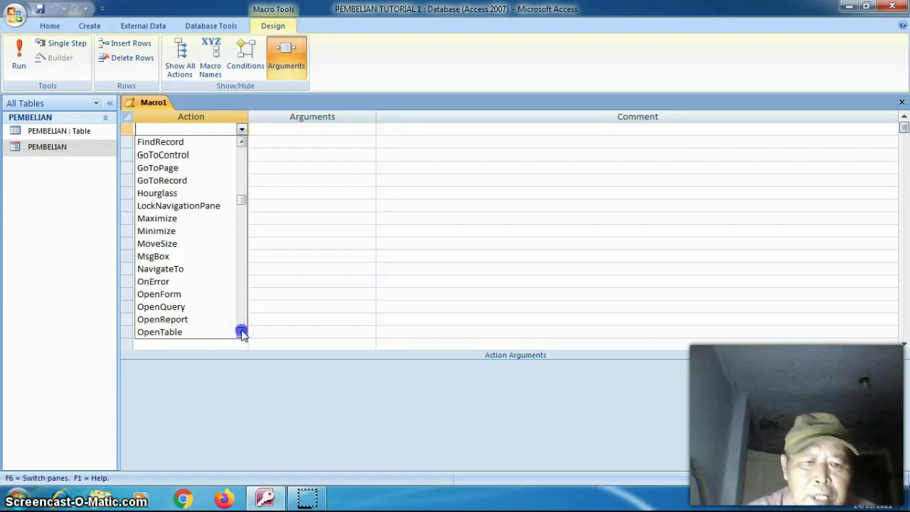
click(242, 332)
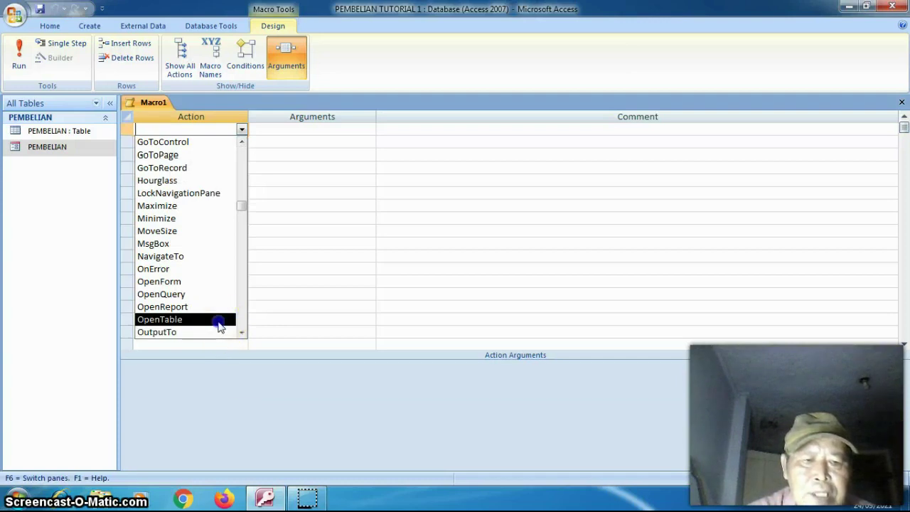
click(219, 326)
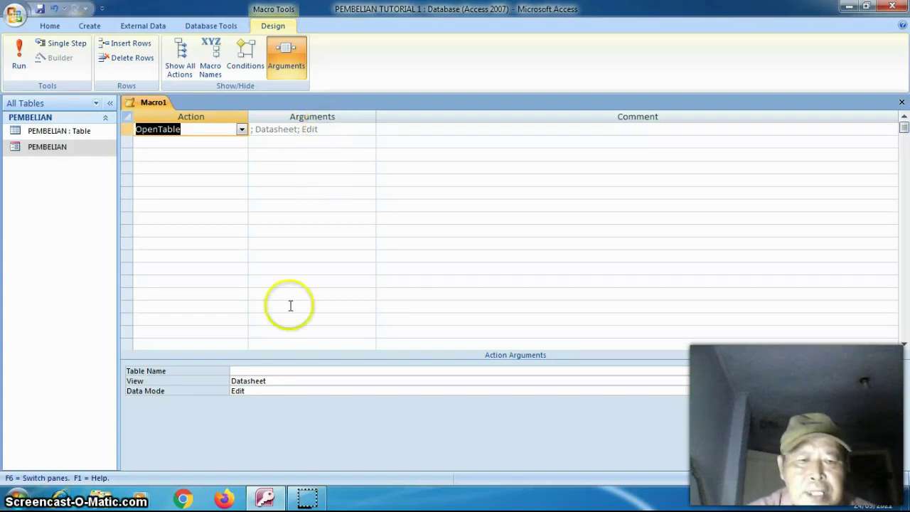
- Set the OpenTable action's Table Name argument to PEMBELIAN
click(278, 371)
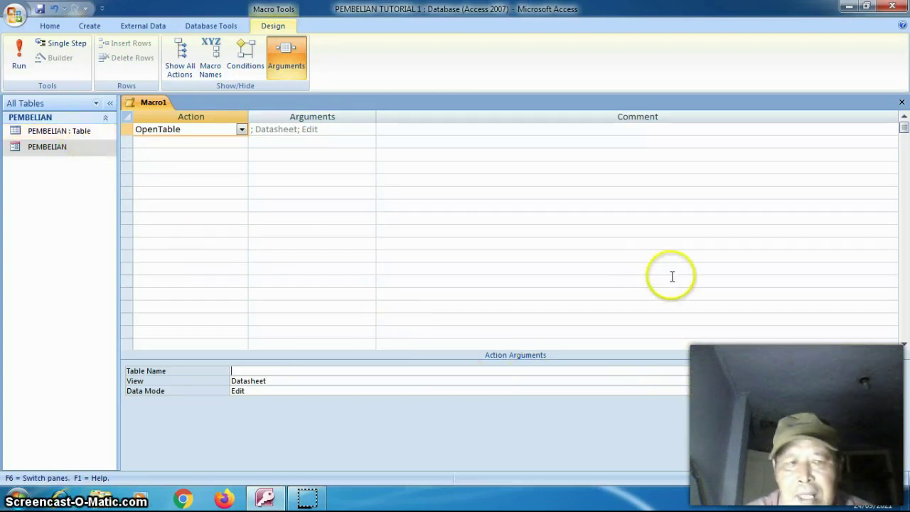
click(714, 371)
click(668, 395)
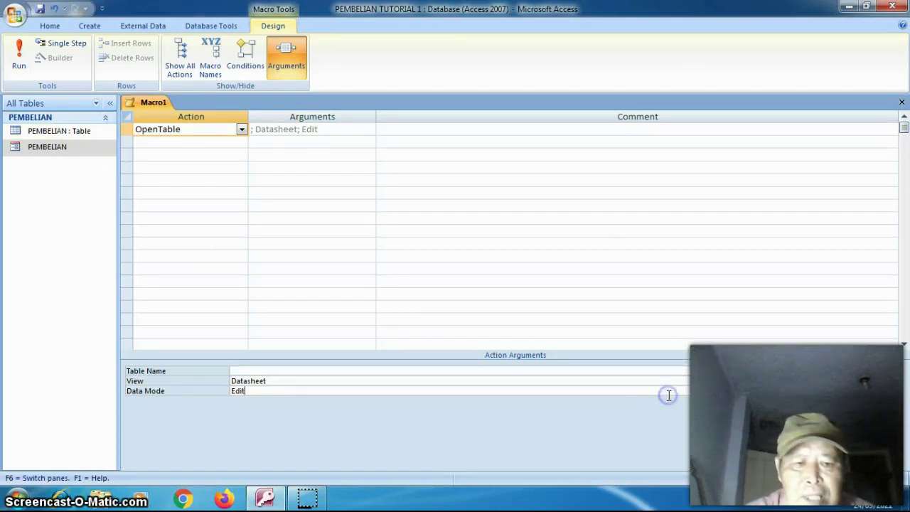
click(701, 371)
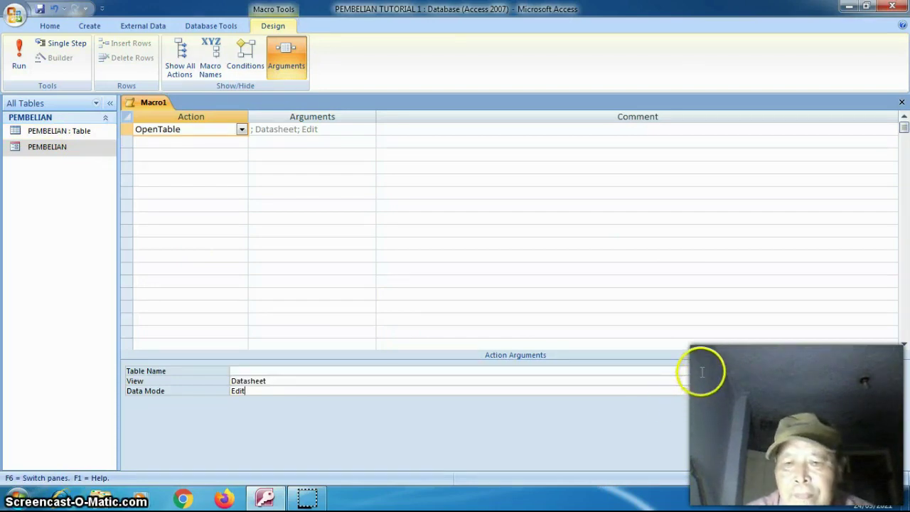
click(718, 369)
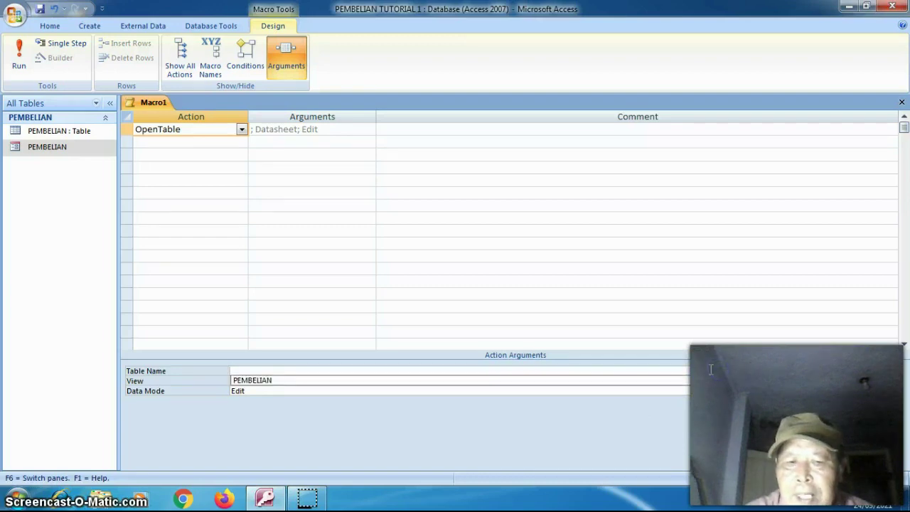
click(690, 380)
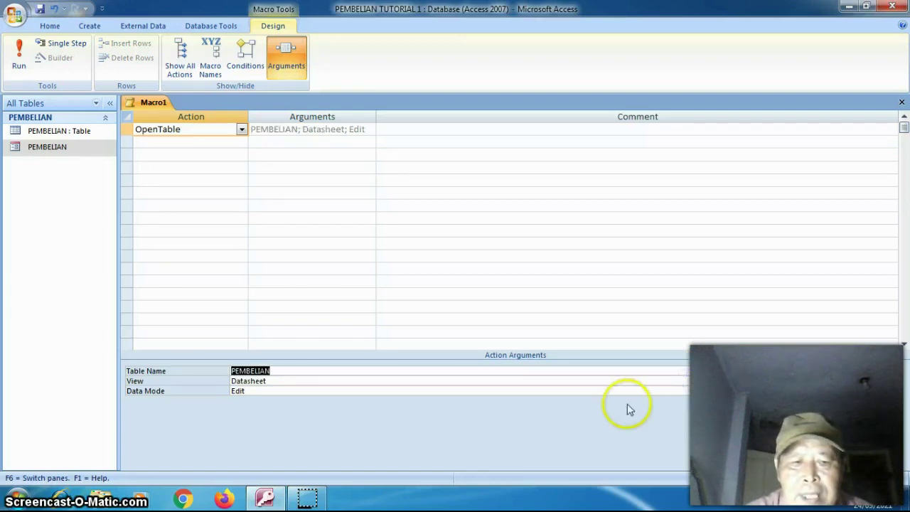
- Choose Edit as the Data Mode argument of the OpenTable action
click(291, 390)
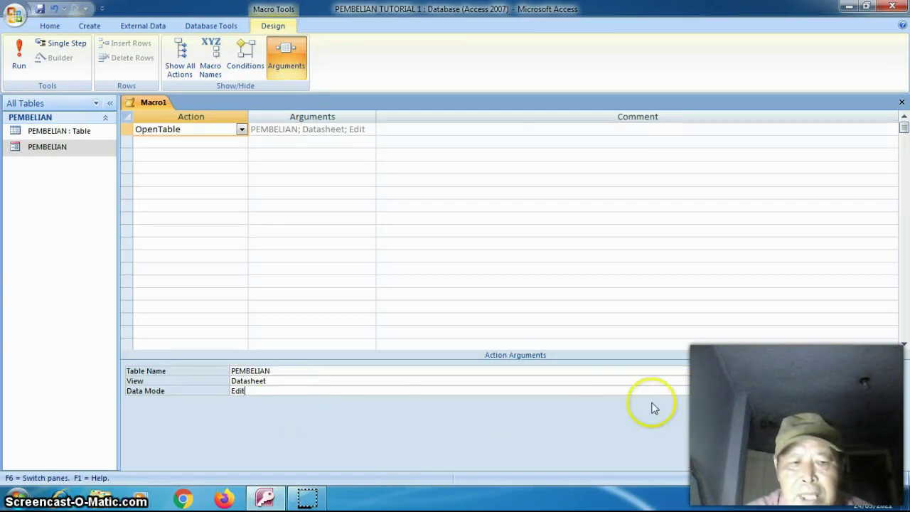
key(alt+Down)
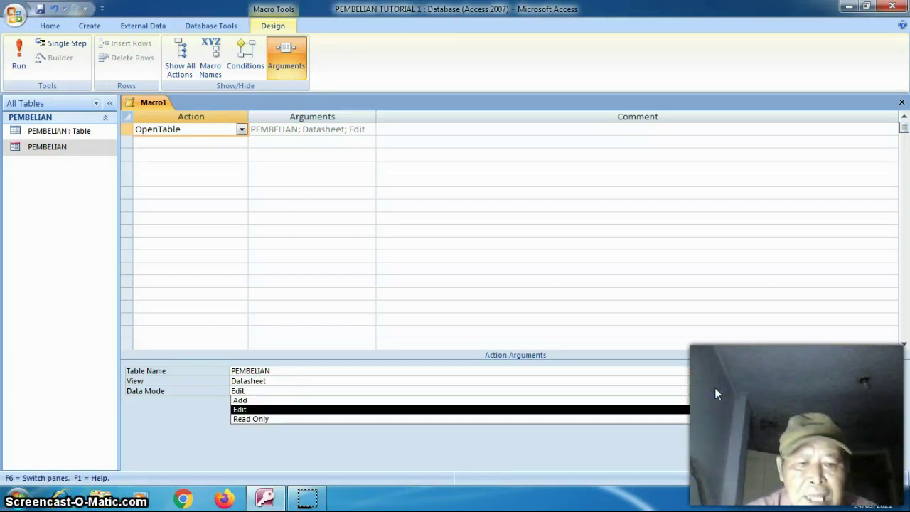
click(712, 410)
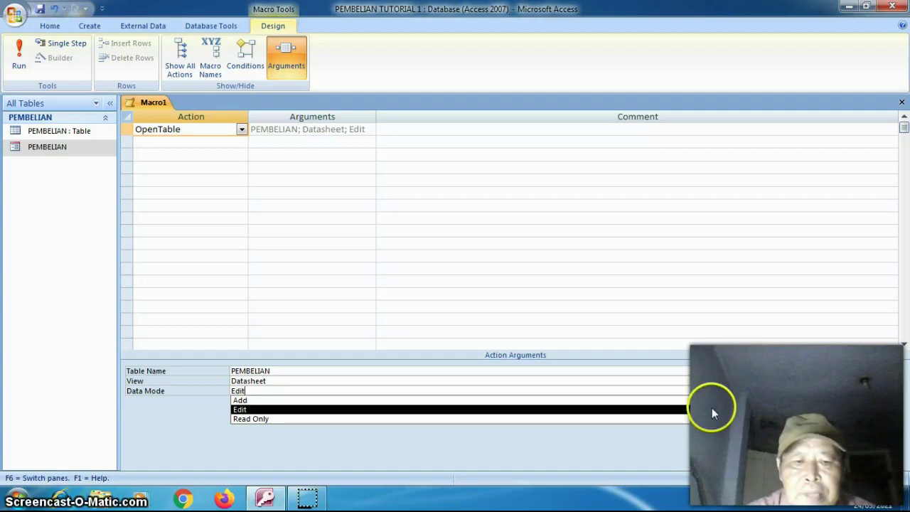
click(712, 407)
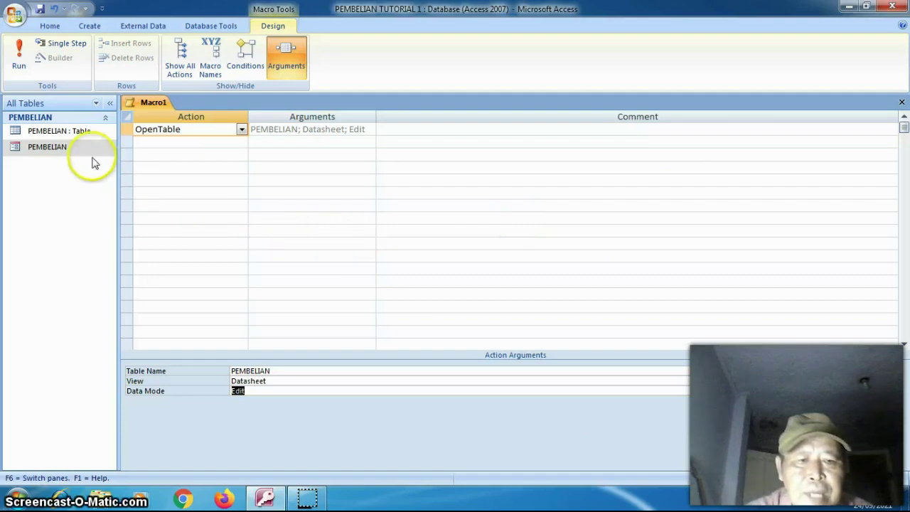
- Try to run the macro without saving it, cancel, and close the macro, saving it under the name PEMBELIAN
click(20, 62)
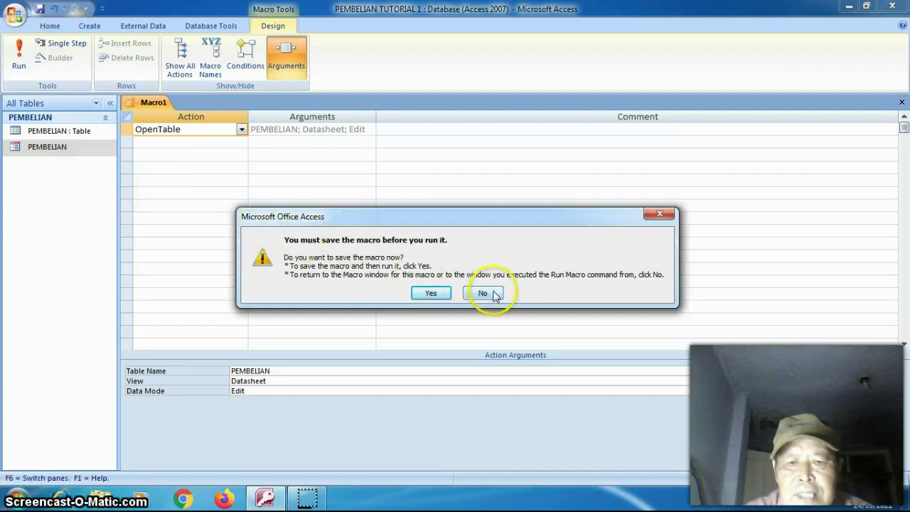
click(658, 213)
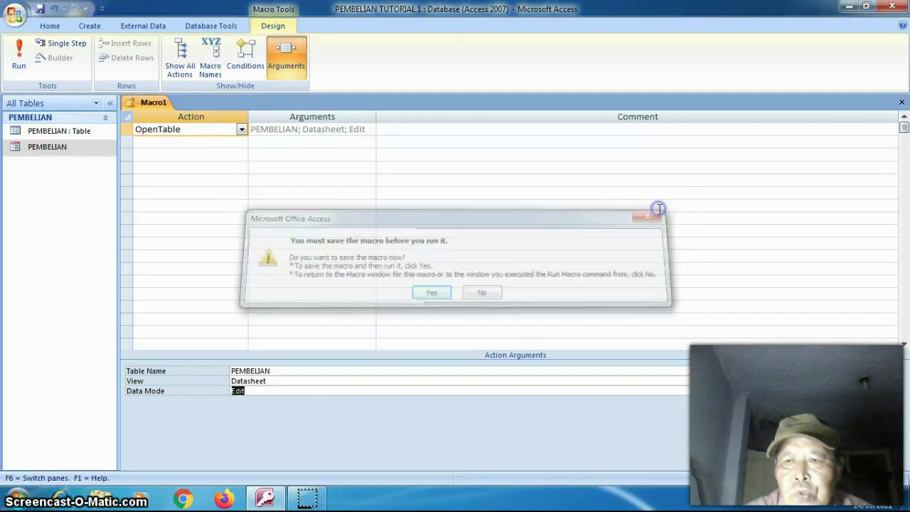
click(901, 101)
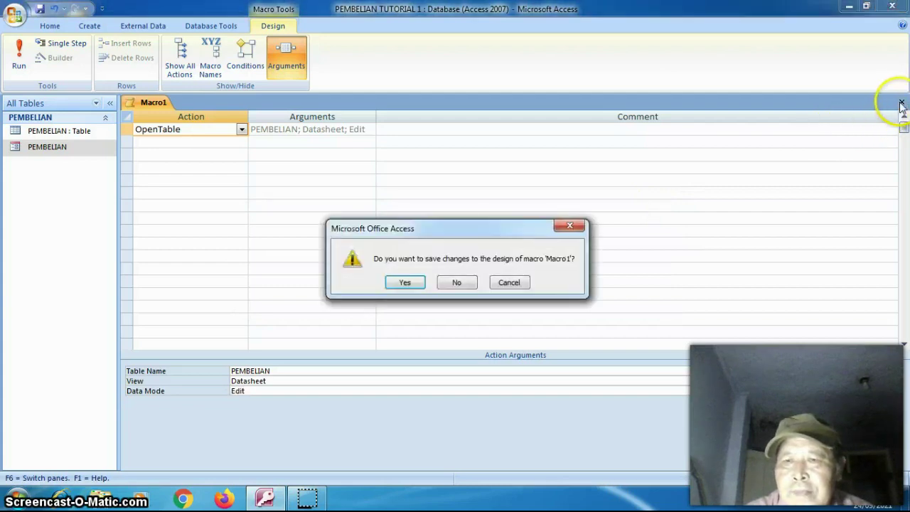
click(404, 282)
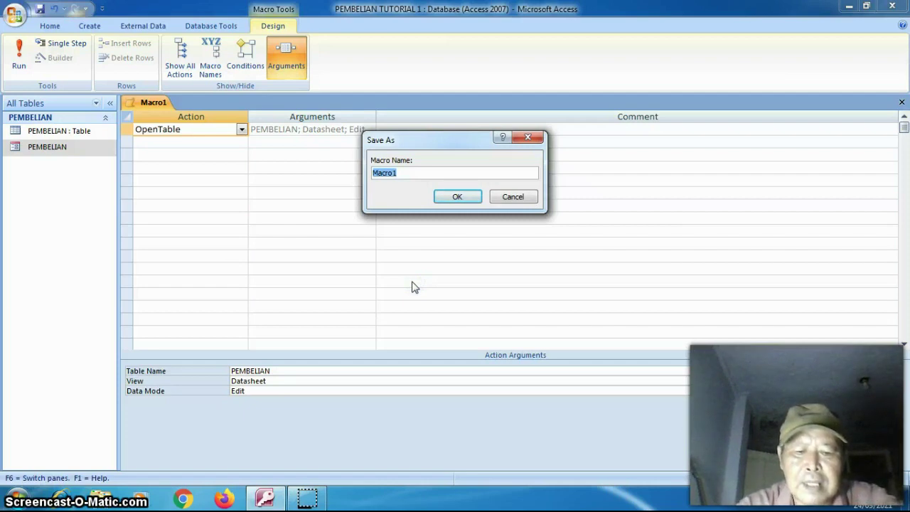
text(PEMBELIAN)
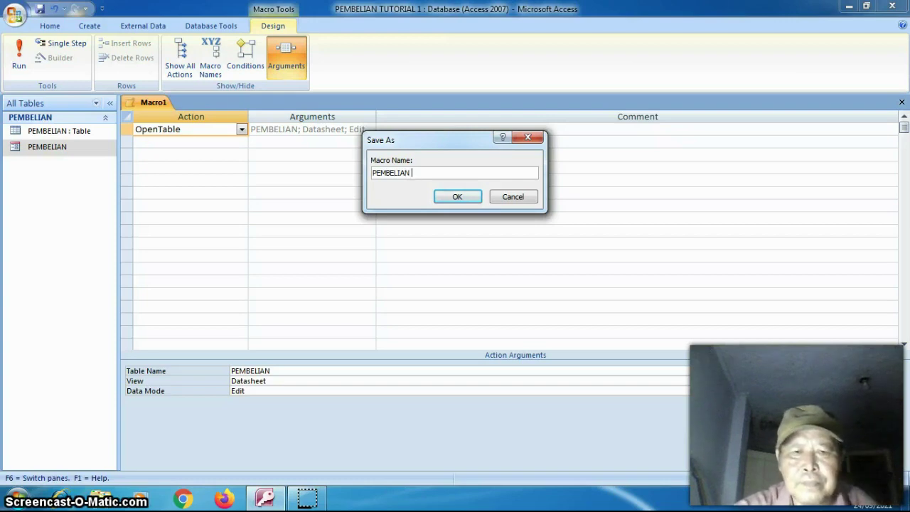
click(456, 198)
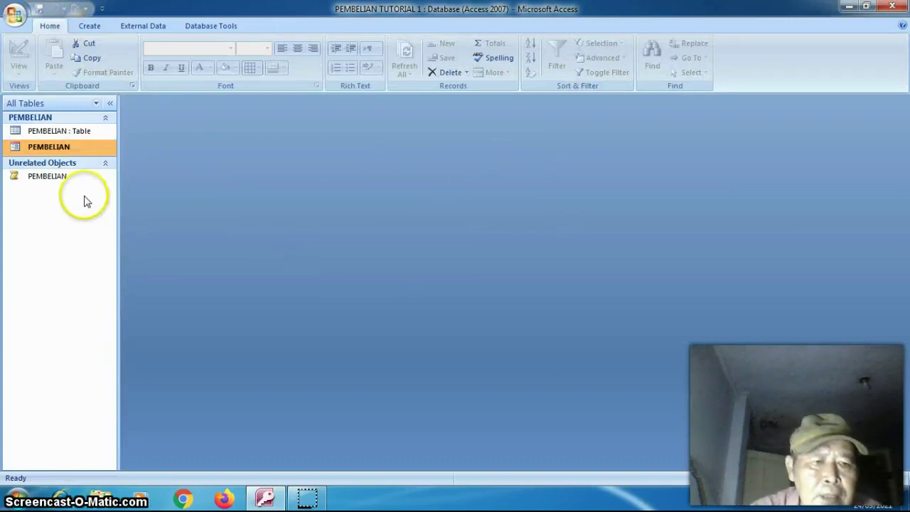
- Open the PEMBELIAN form and switch it to Design View
double_click(69, 148)
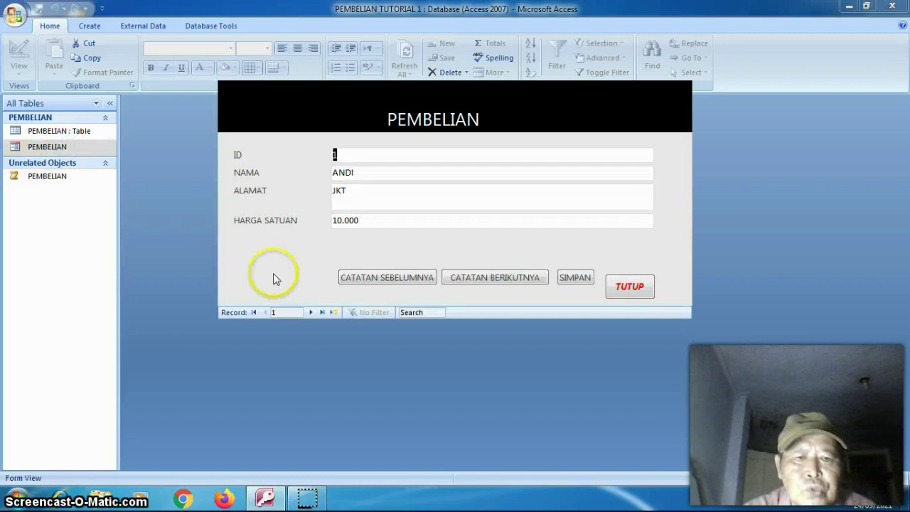
right_click(273, 271)
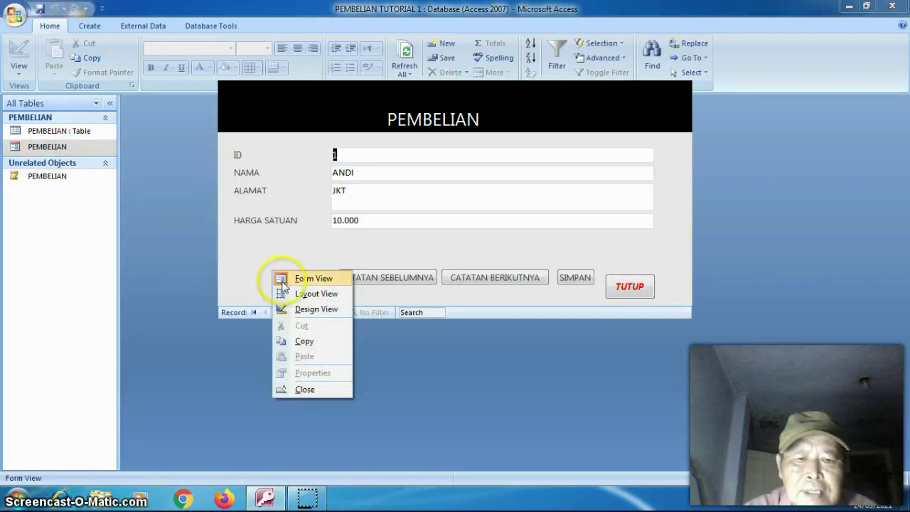
click(298, 311)
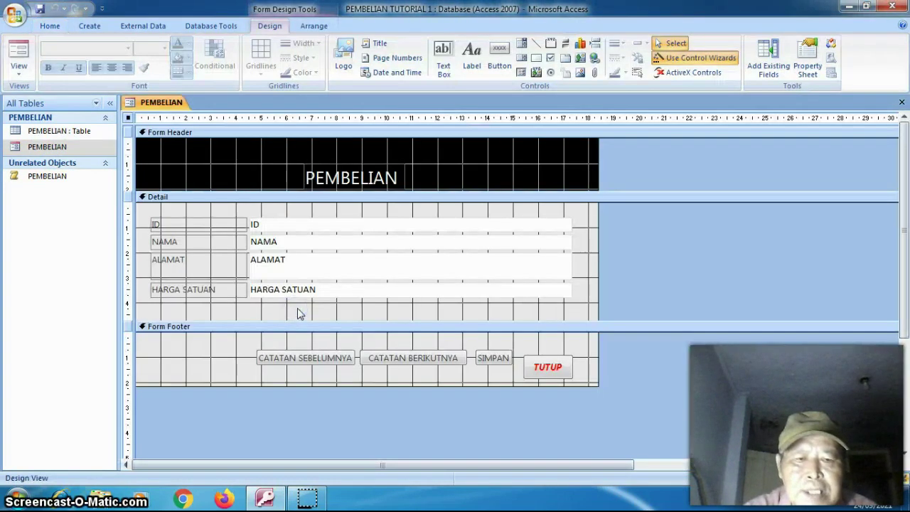
- Place a new command button in the form footer before CATATAN SEBELUMNYA and choose the Miscellaneous action category in its wizard
click(500, 57)
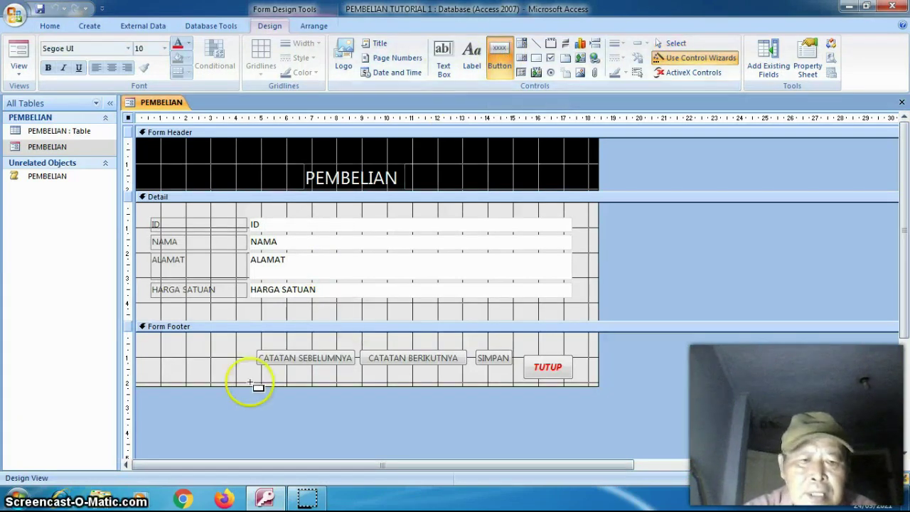
click(170, 352)
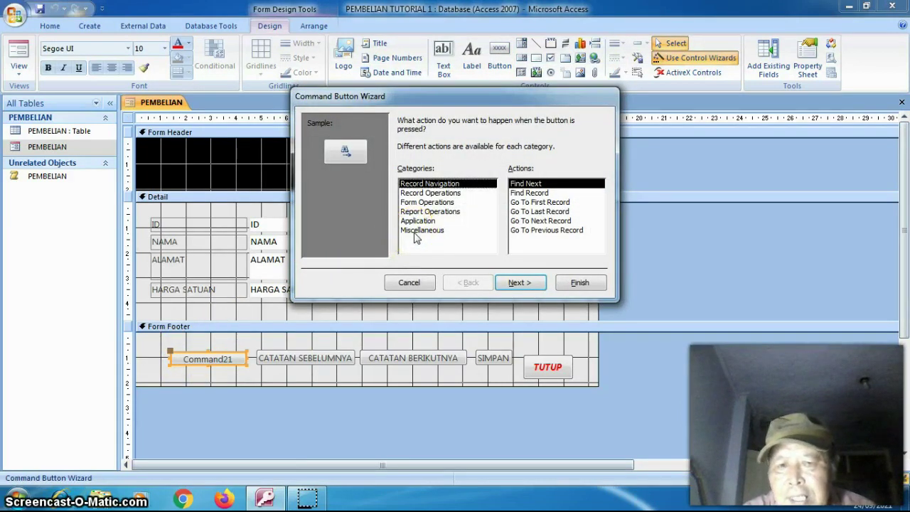
click(415, 232)
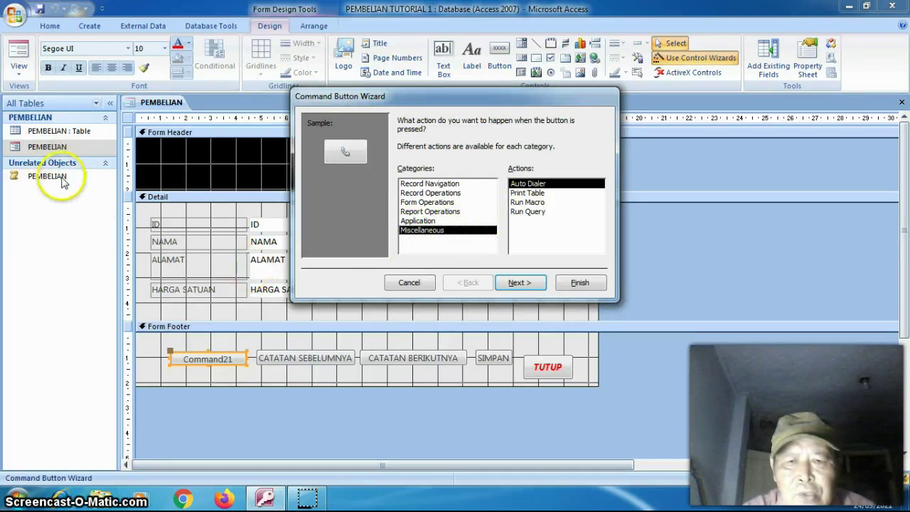
- Set the new form footer command button to run the PEMBELIAN macro and give it the text LAPORAN TABLE
click(525, 202)
click(523, 284)
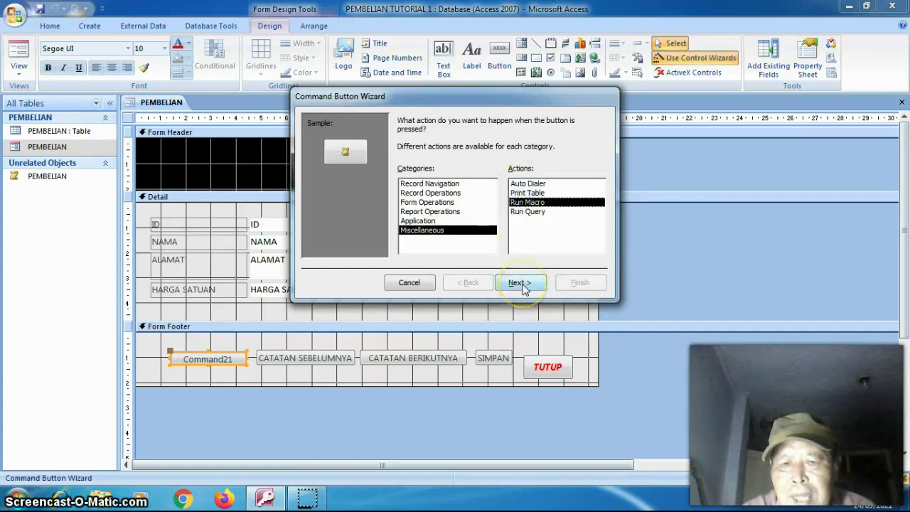
click(524, 283)
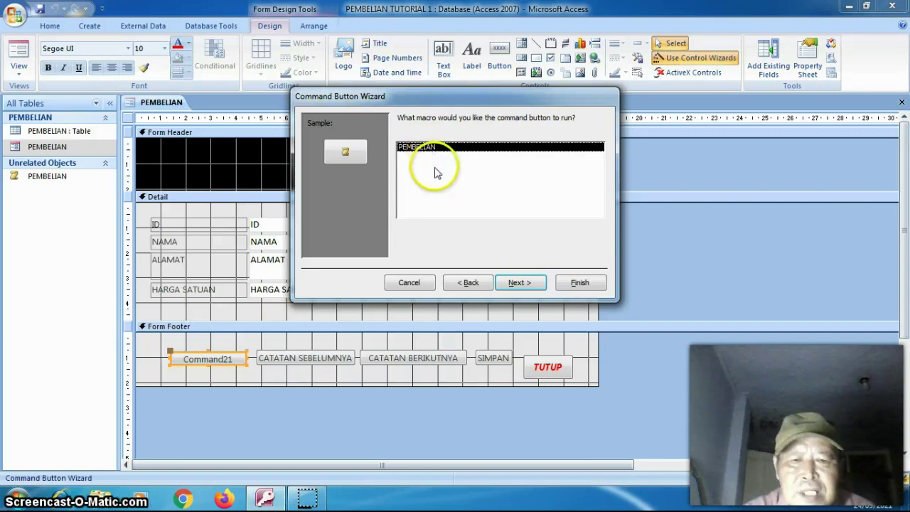
click(520, 283)
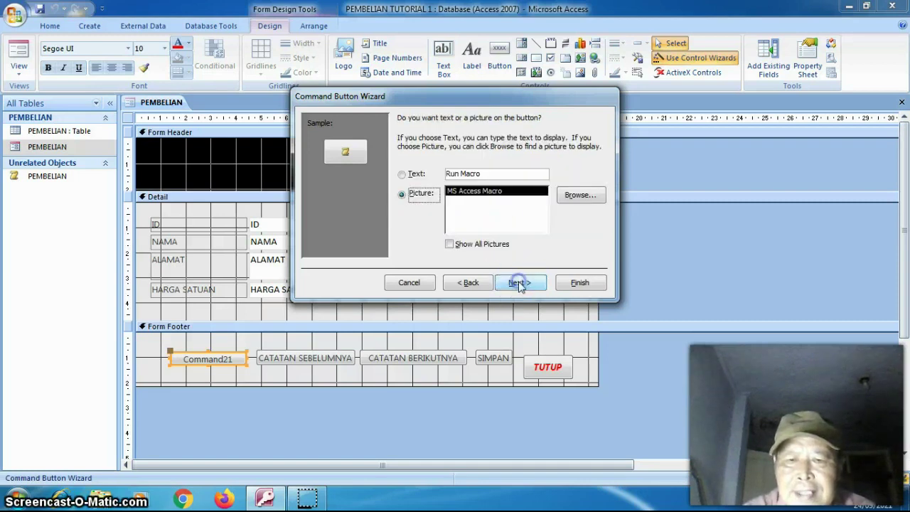
click(504, 173)
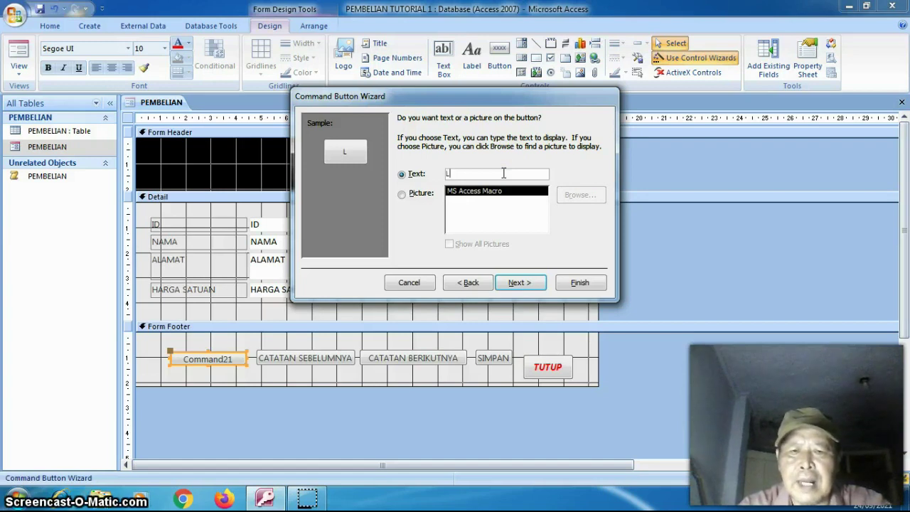
text(ORAN TABLE)
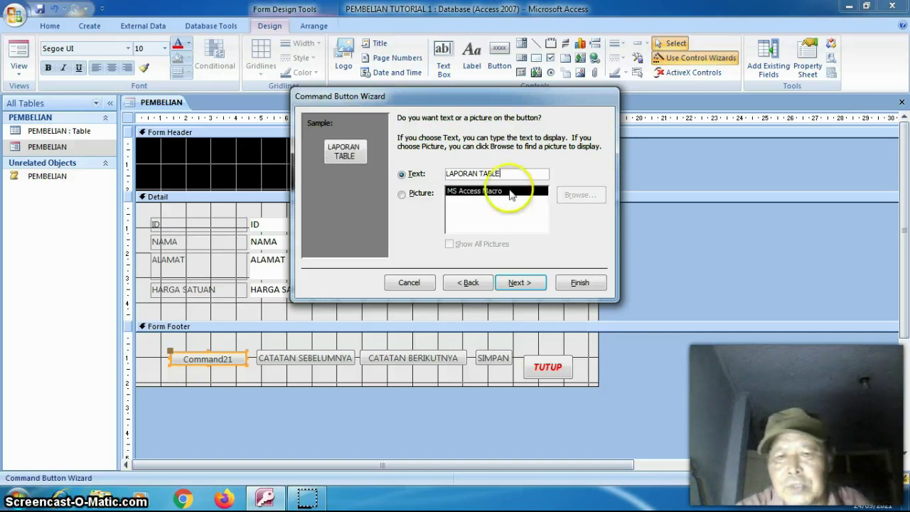
click(523, 281)
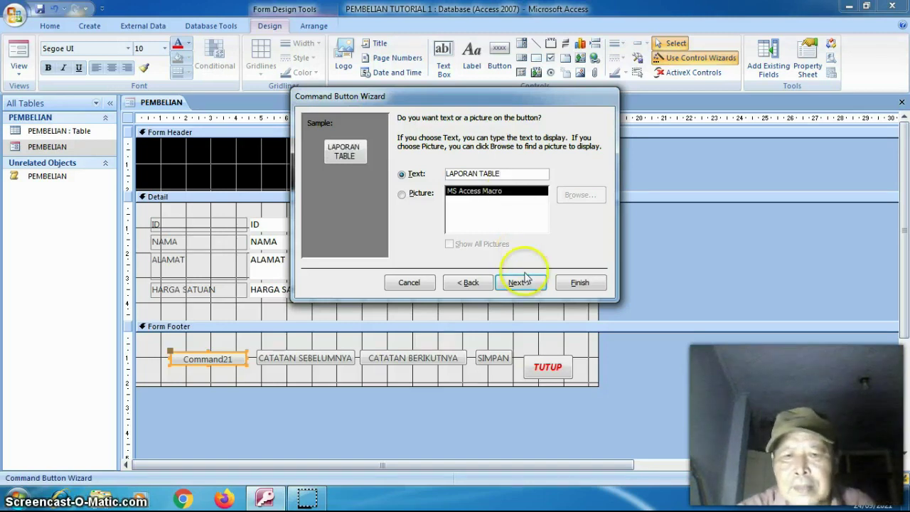
click(571, 285)
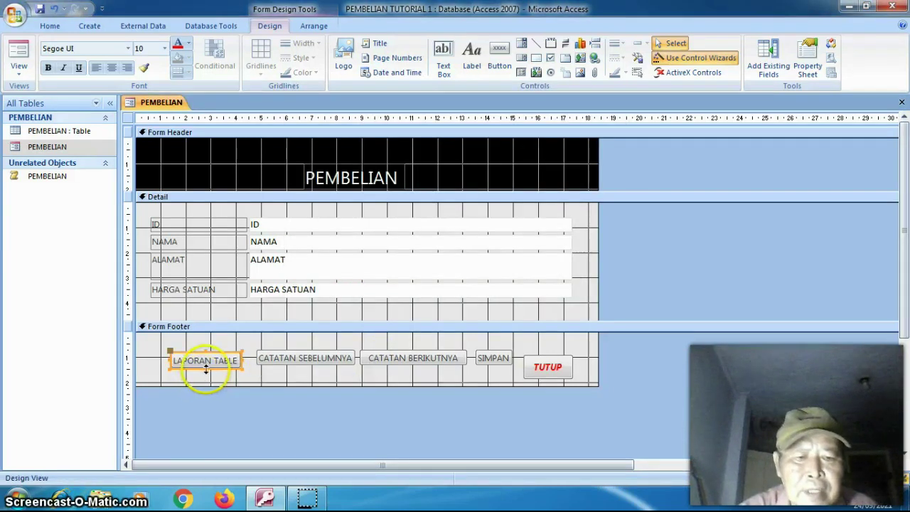
- Make the LAPORAN TABLE button taller and shift it left and up within the form footer
drag(206, 368, 206, 377)
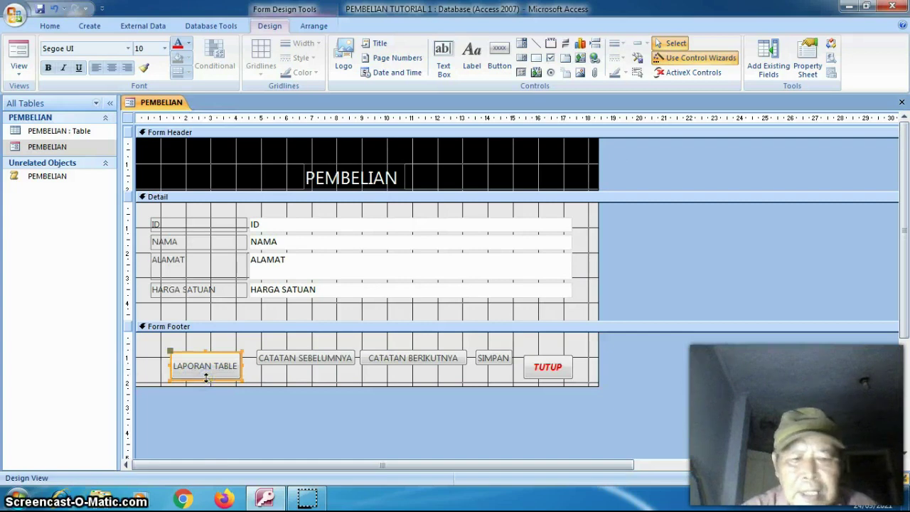
key(Left)
key(Left)
key(Left)
key(Left)
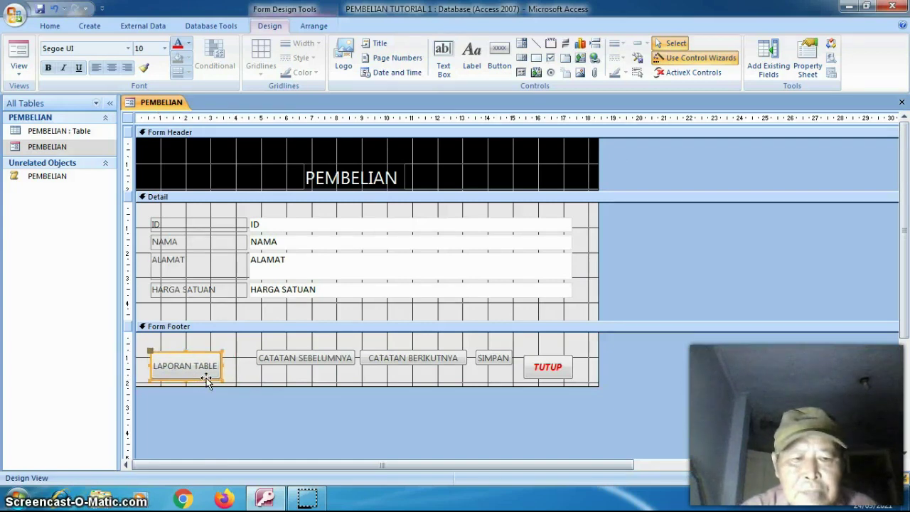
key(Up)
key(Up)
key(Up)
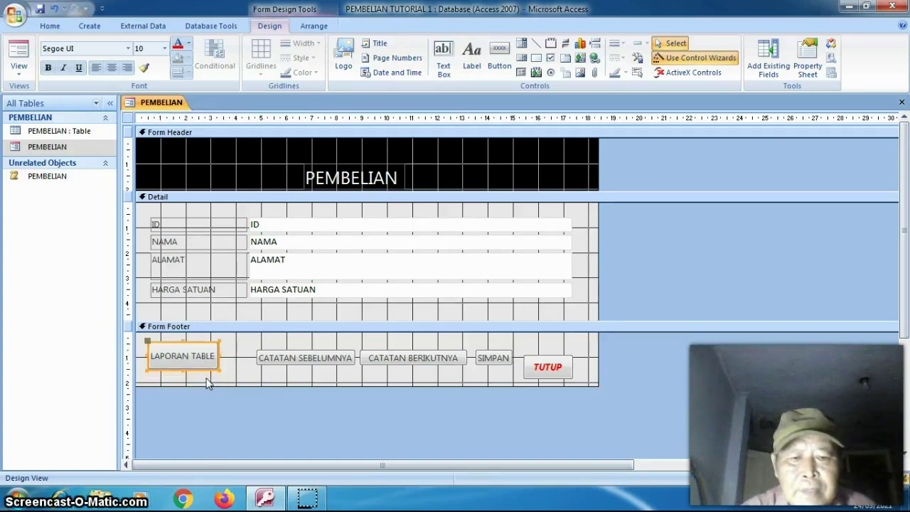
key(Up)
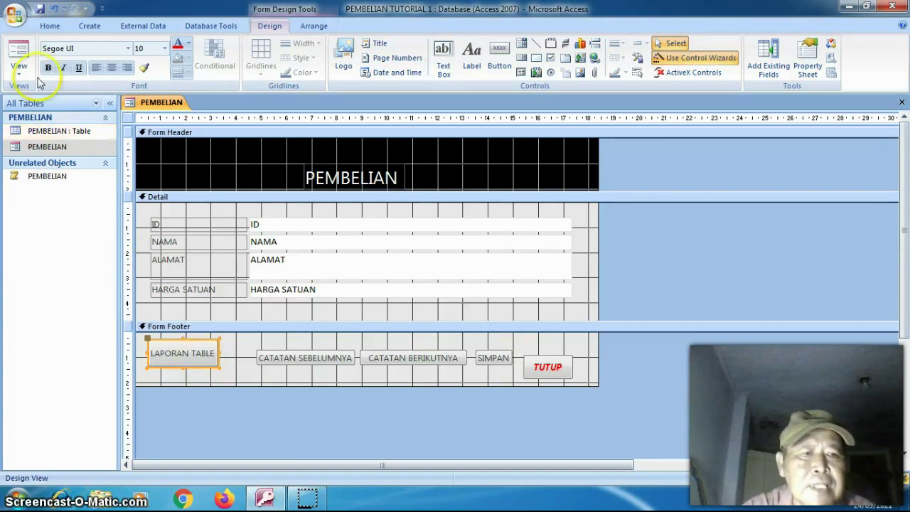
- Show the PEMBELIAN form in Form view and test its LAPORAN TABLE button
click(19, 57)
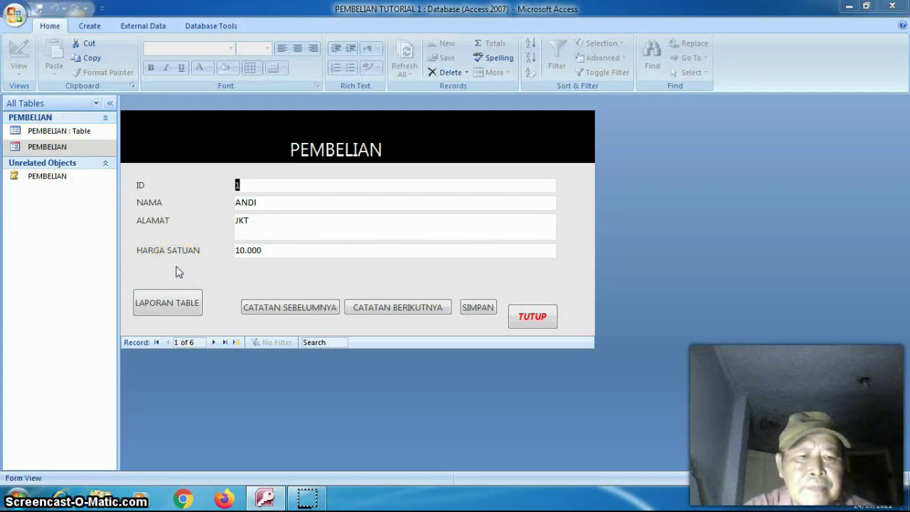
click(178, 299)
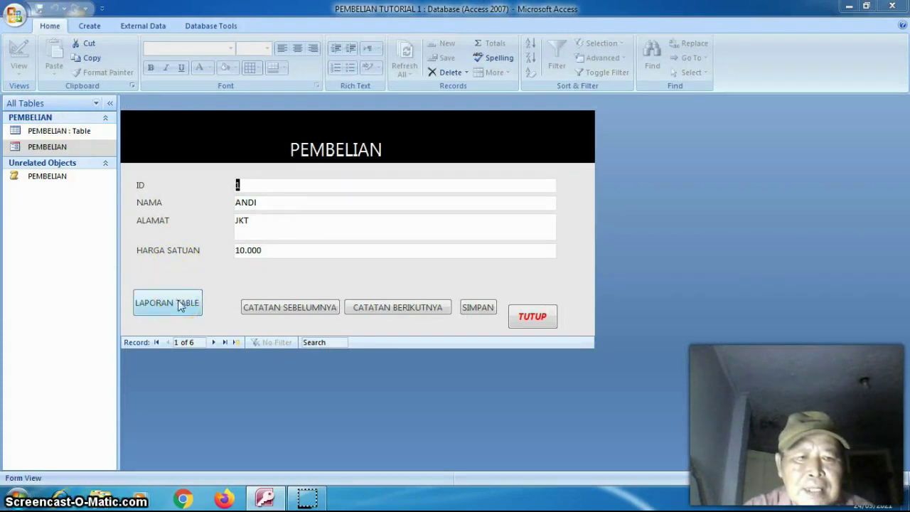
click(180, 304)
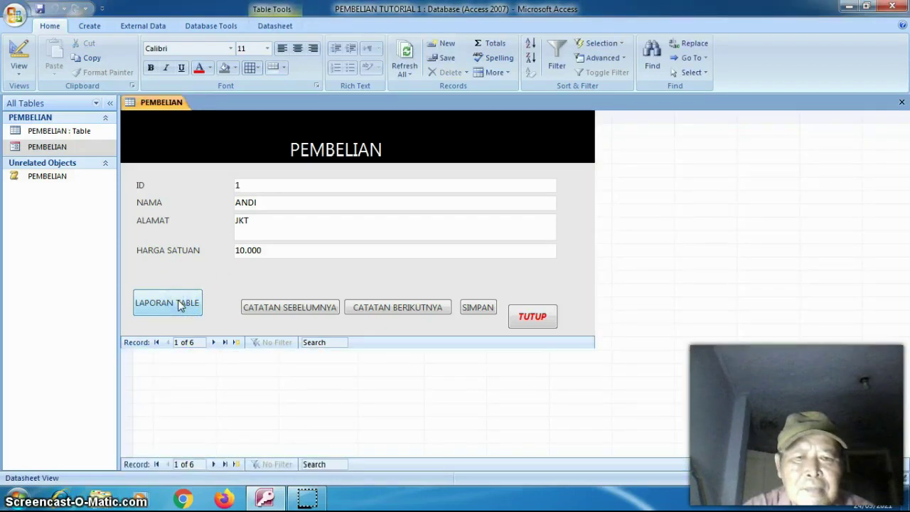
- Close the PEMBELIAN form with its TUTUP button, saving the design changes, and close the PEMBELIAN table
click(529, 317)
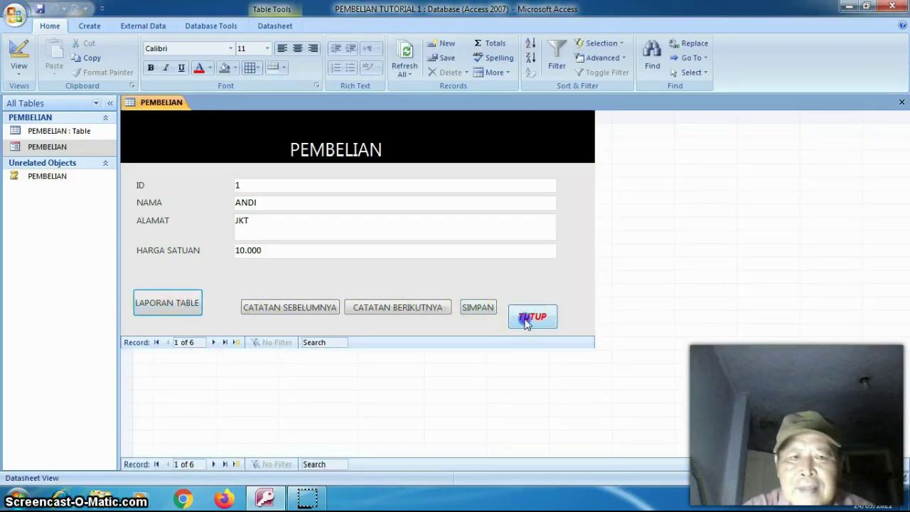
click(405, 282)
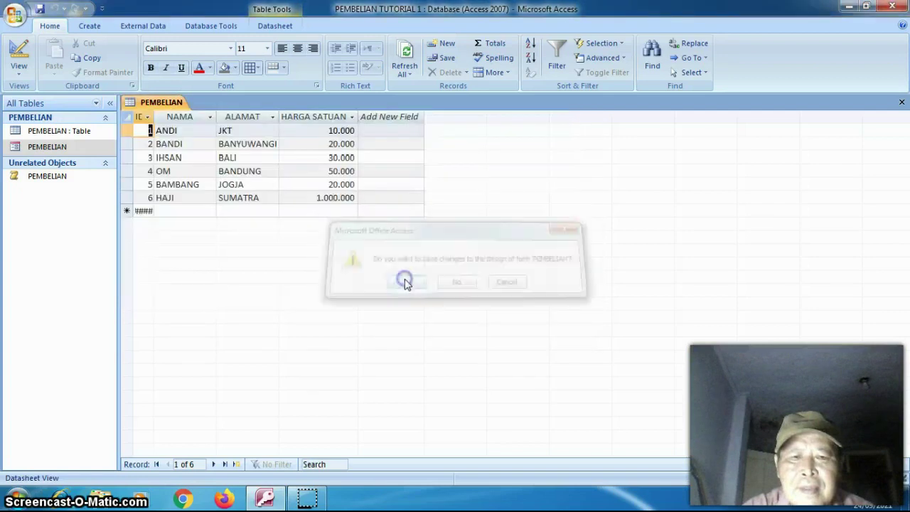
click(57, 137)
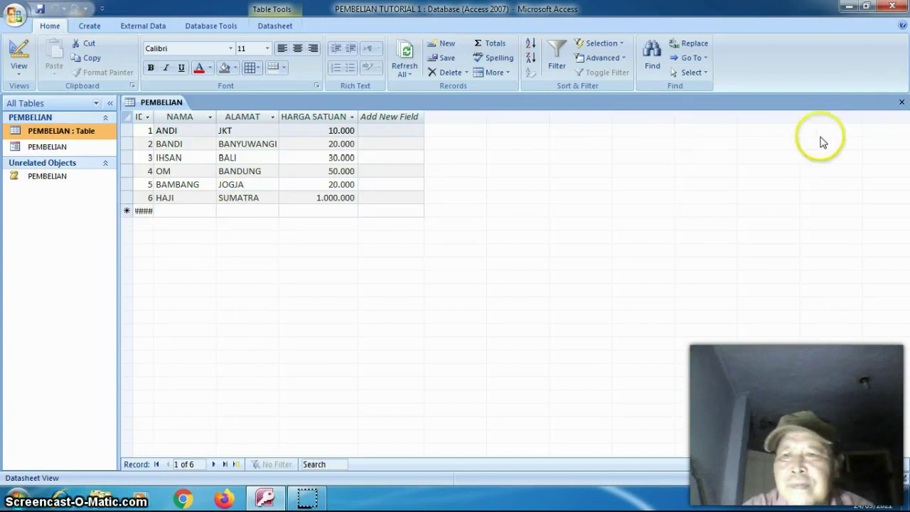
click(899, 103)
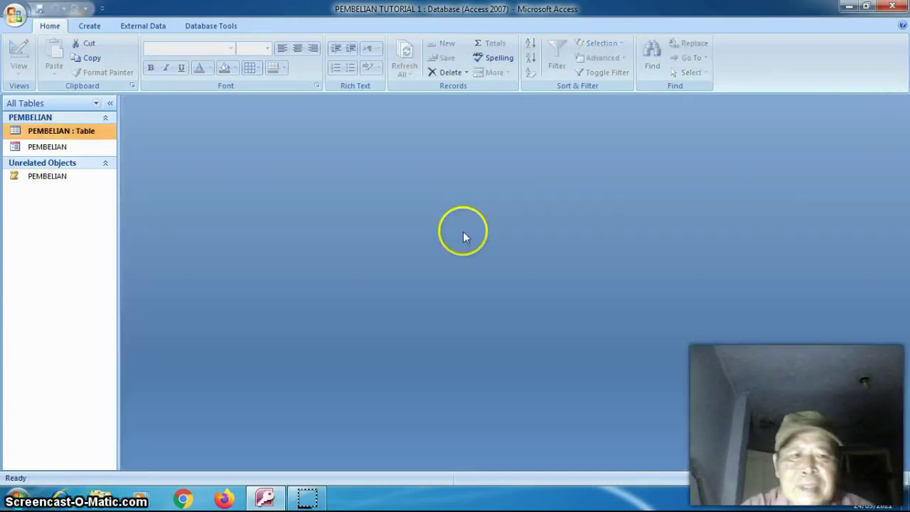
- Reopen the PEMBELIAN form to review its layout and buttons, and close it with TUTUP
click(63, 146)
double_click(63, 146)
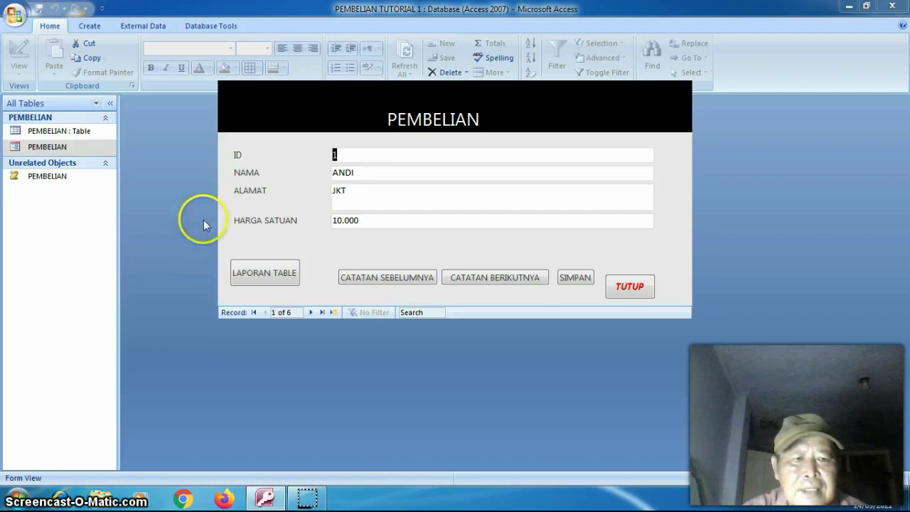
click(91, 135)
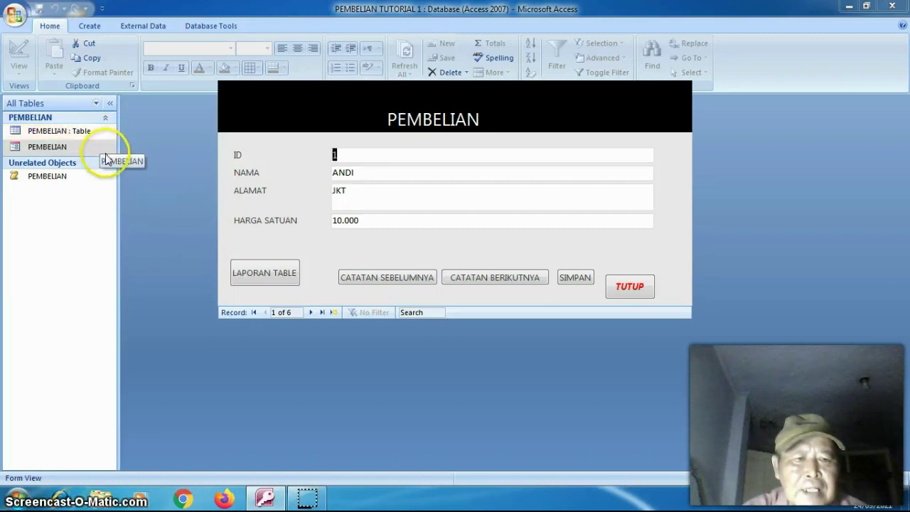
click(88, 147)
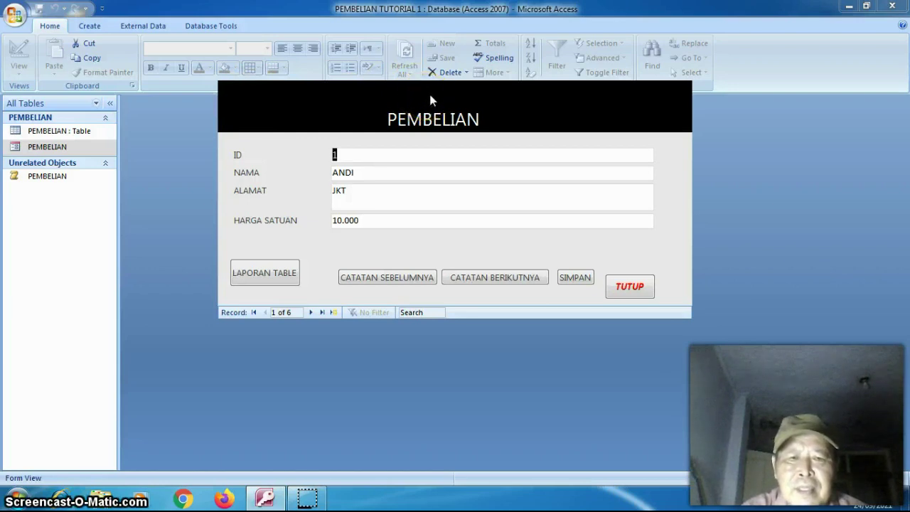
click(455, 96)
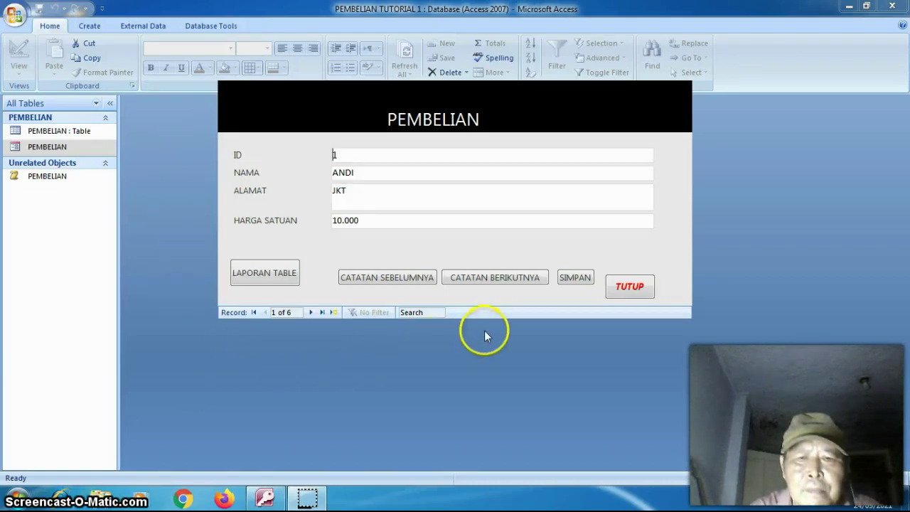
click(623, 291)
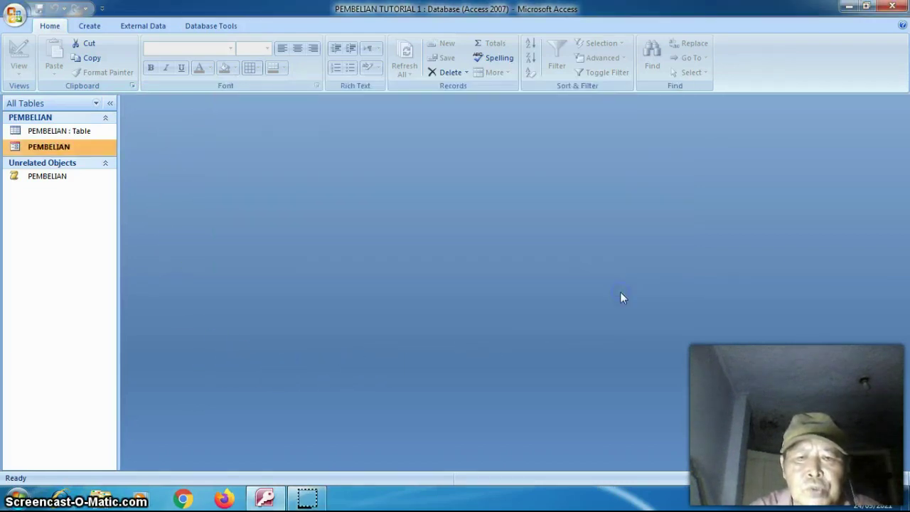
click(89, 26)
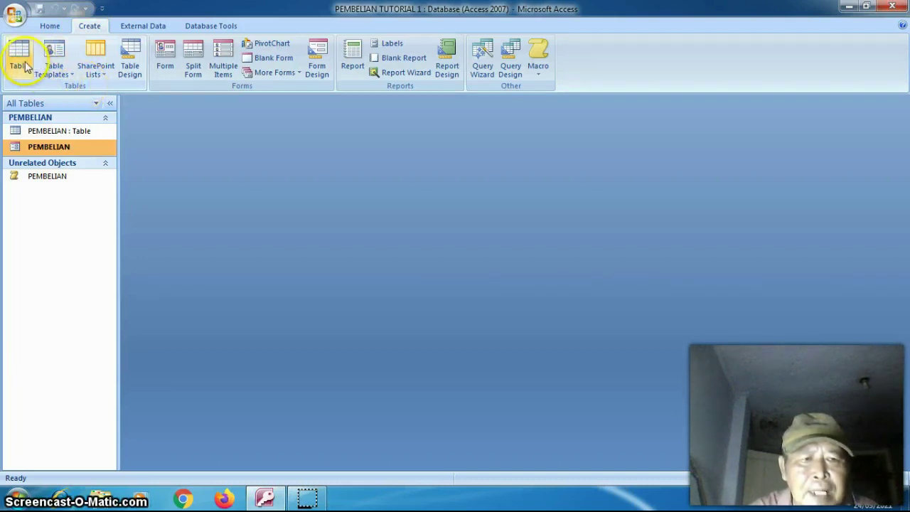
click(67, 75)
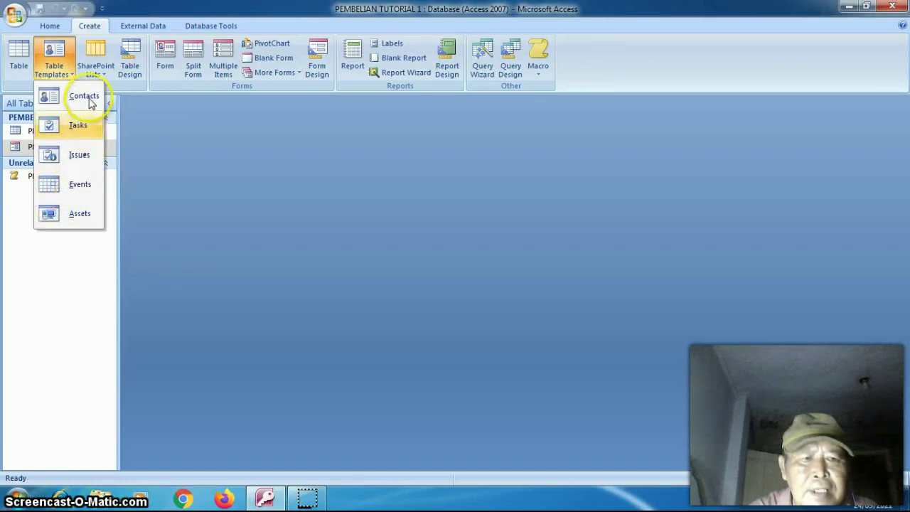
click(135, 63)
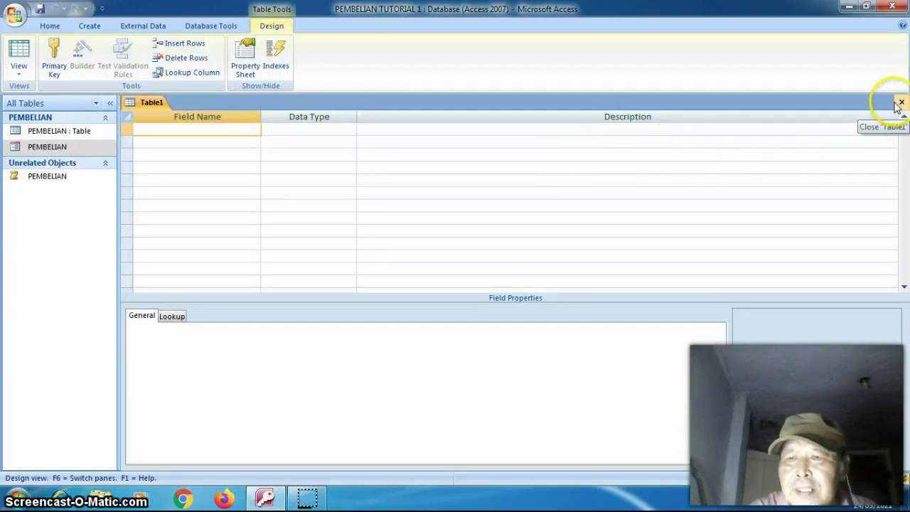
click(901, 104)
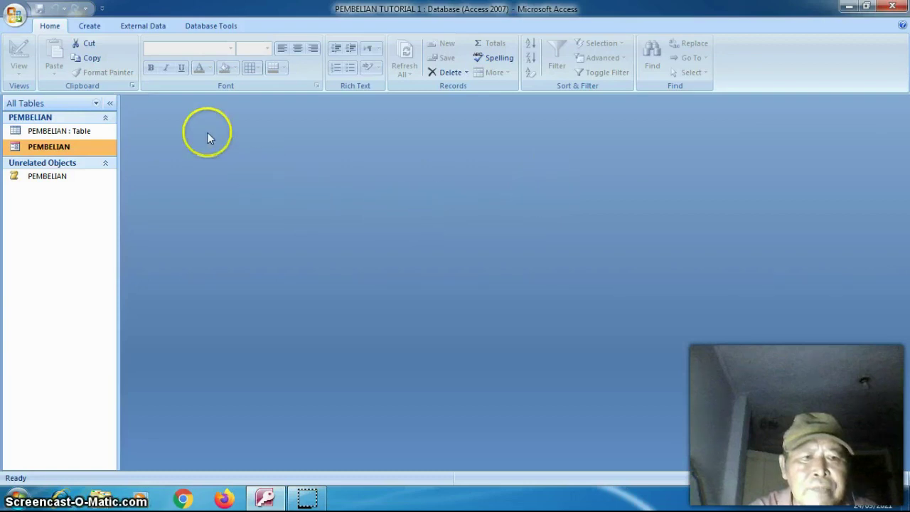
- Open the PEMBELIAN table to review its fields and records, and close it
double_click(60, 131)
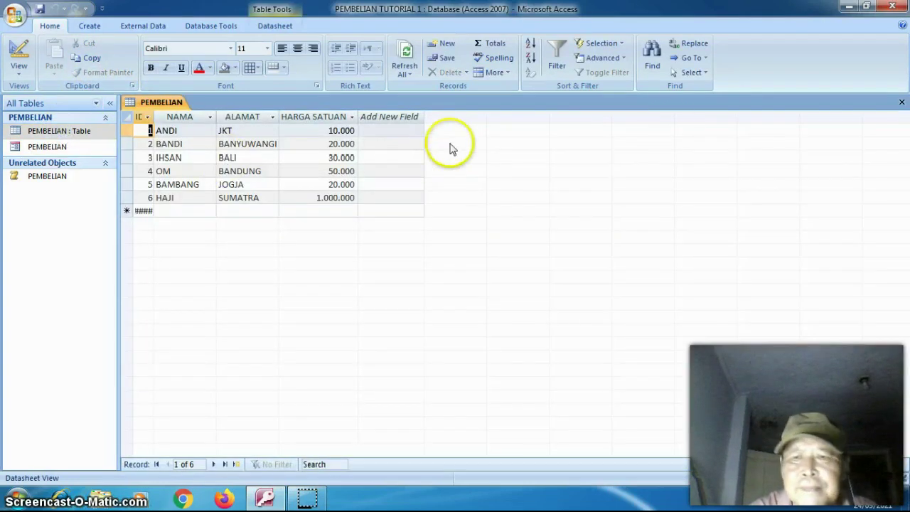
click(899, 104)
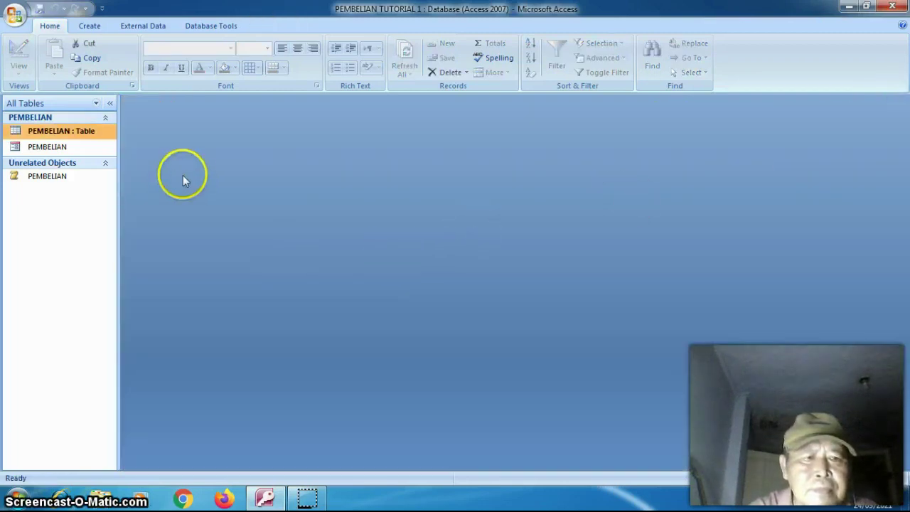
- Create a new table and open it in Design view, saving it under the name PERSEDIAAN
click(89, 26)
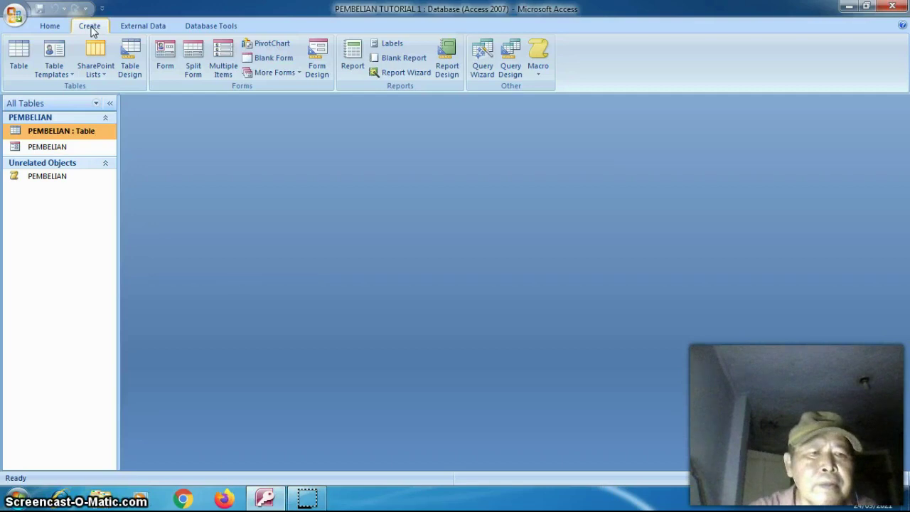
click(20, 57)
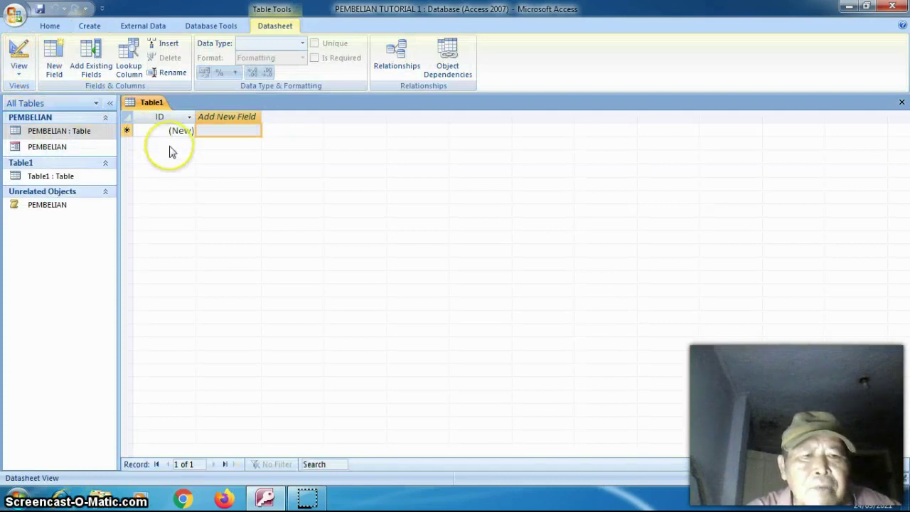
click(164, 183)
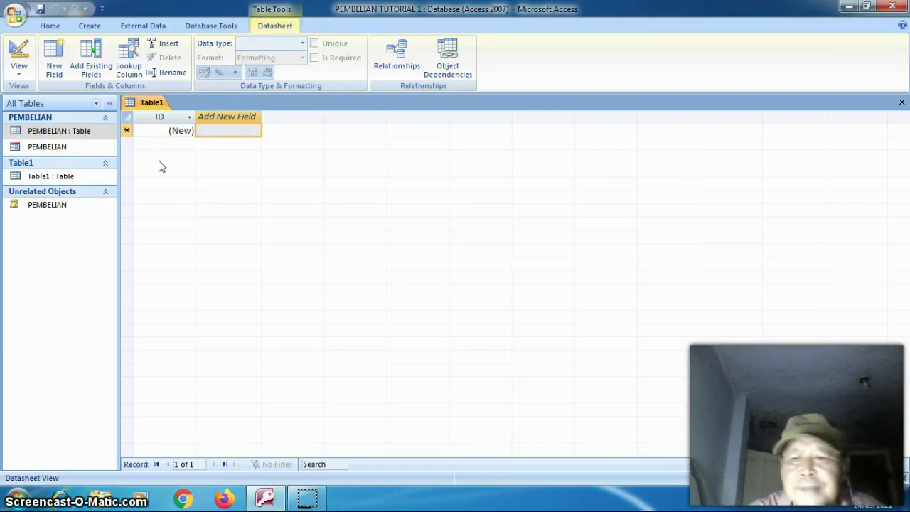
click(22, 78)
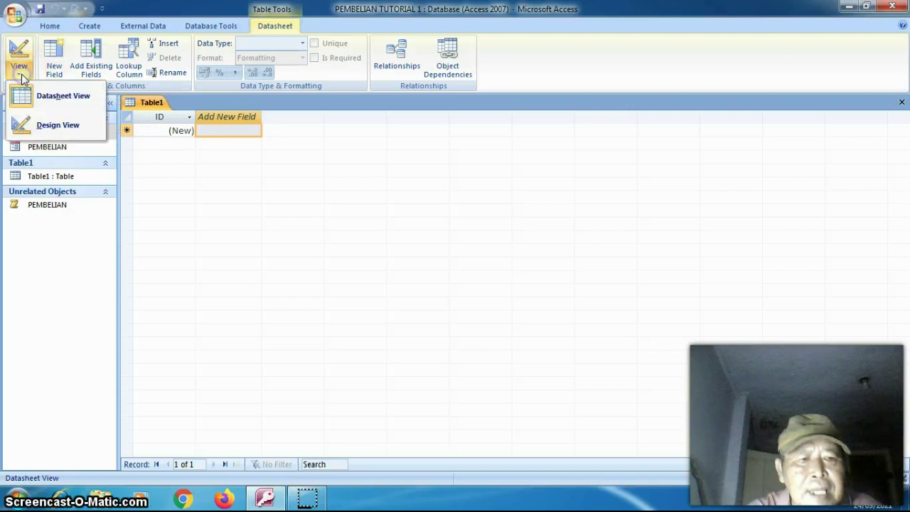
click(44, 125)
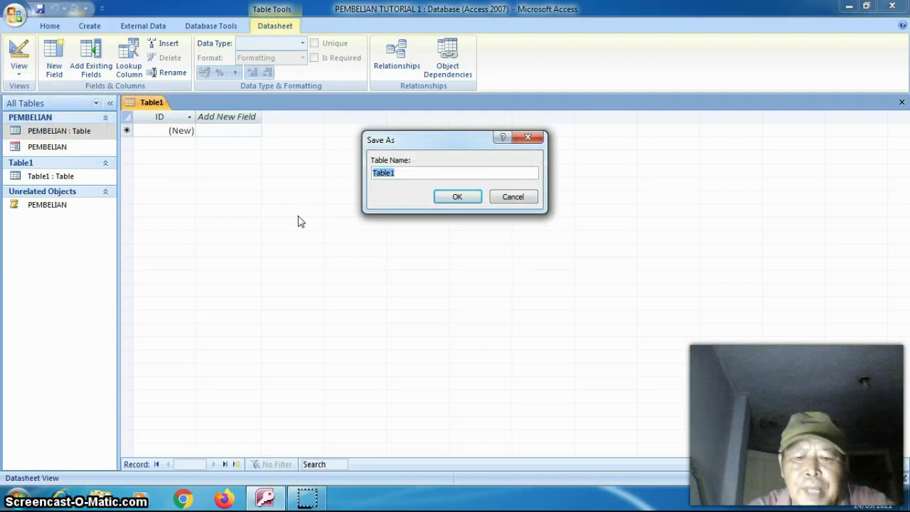
text(PERSE)
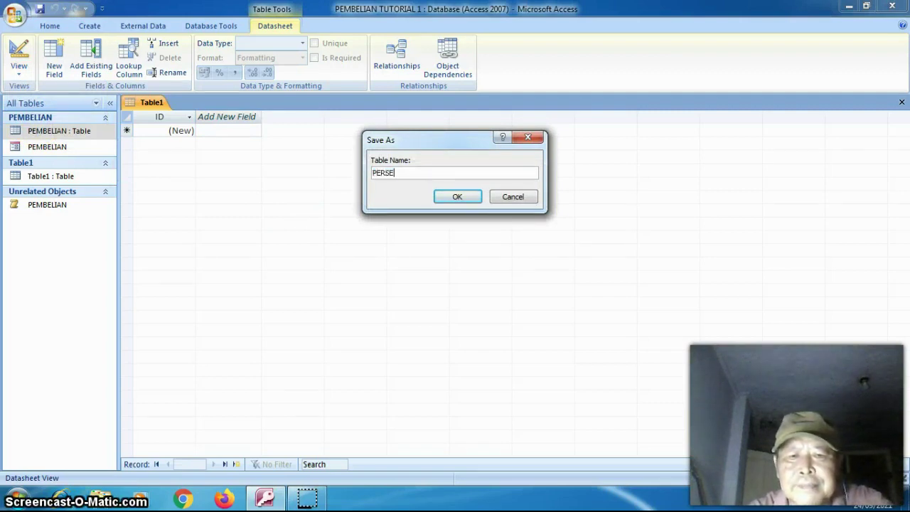
text(DIAAN)
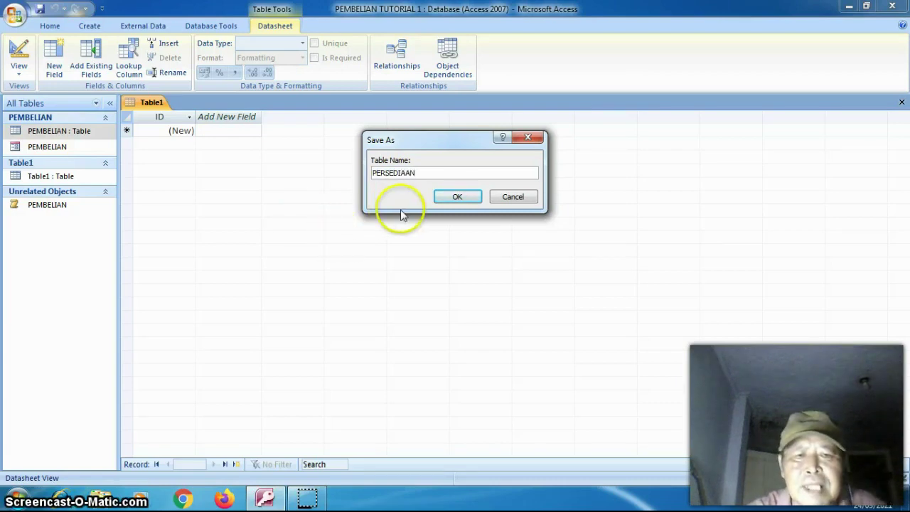
click(443, 201)
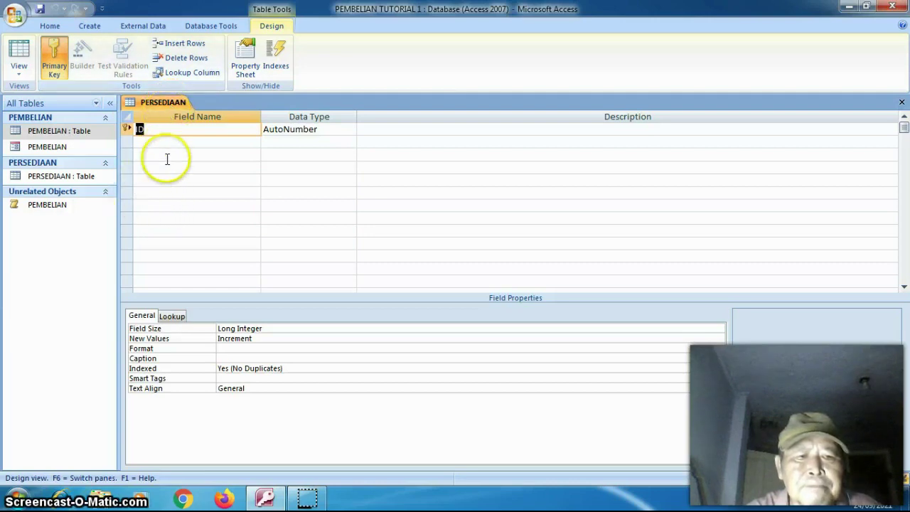
- Add a NAMA BARANG field below ID with the Text data type and a field size of 55
click(185, 141)
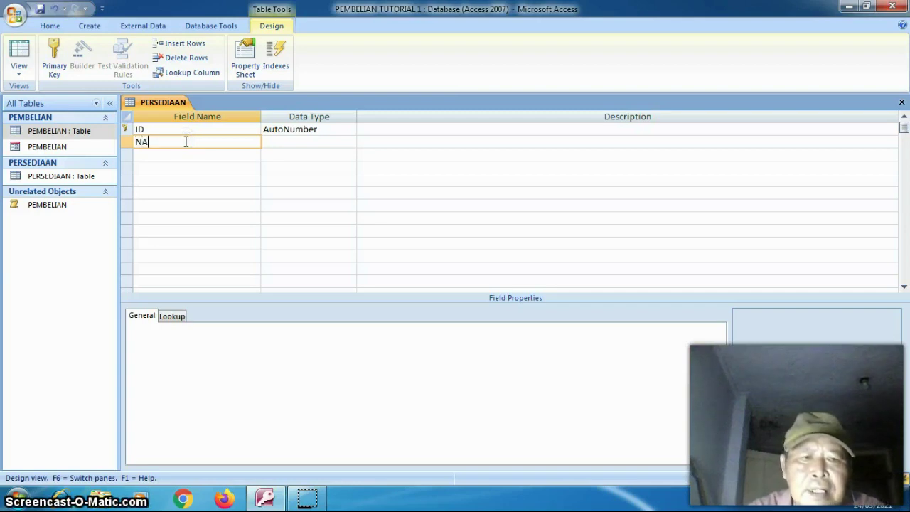
text(NA,)
key(BackSpace)
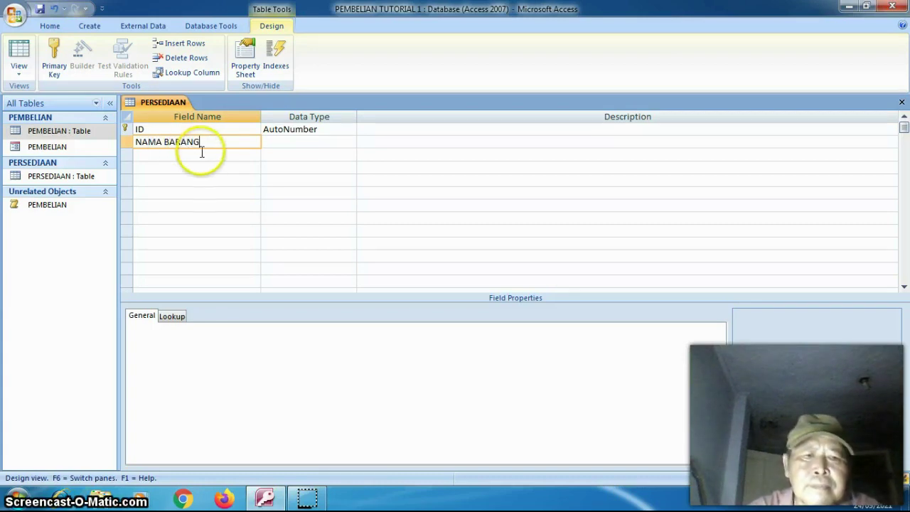
click(291, 140)
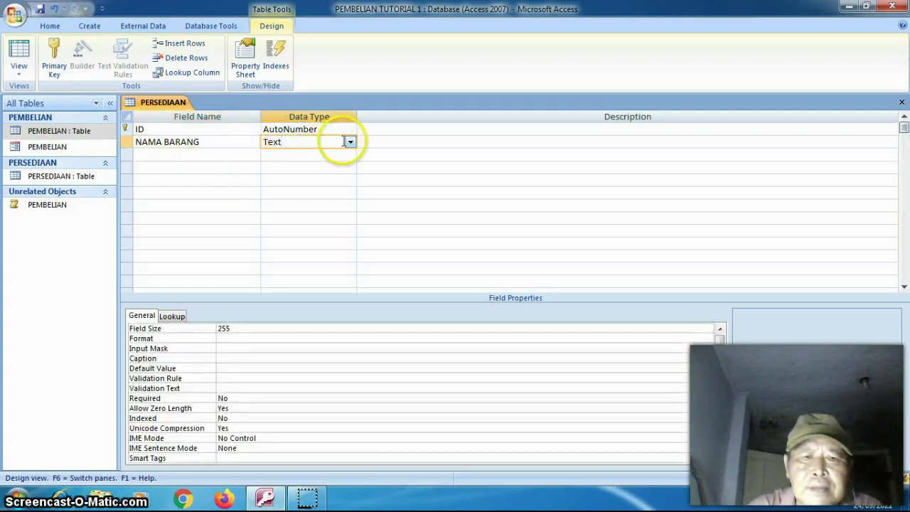
click(224, 329)
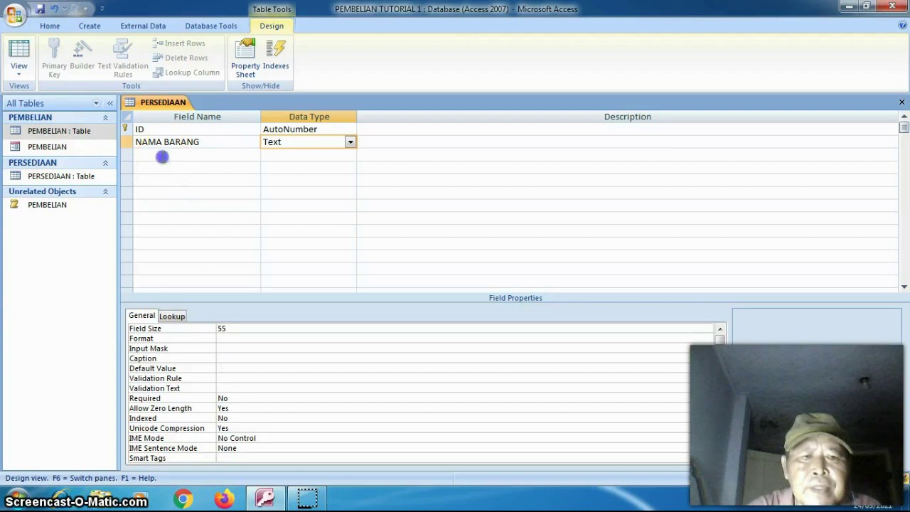
- Add a JUMLAH BARANG field below NAMA BARANG with the Number data type
click(162, 157)
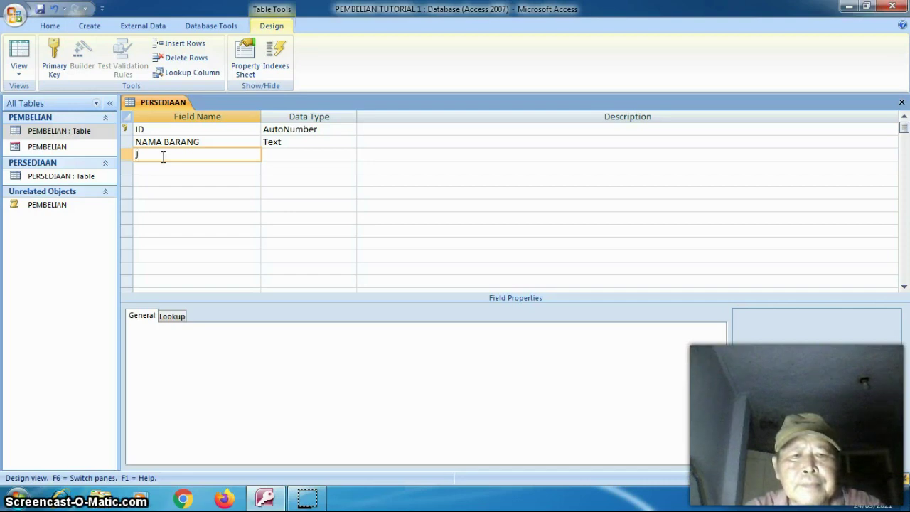
text(JUMLA)
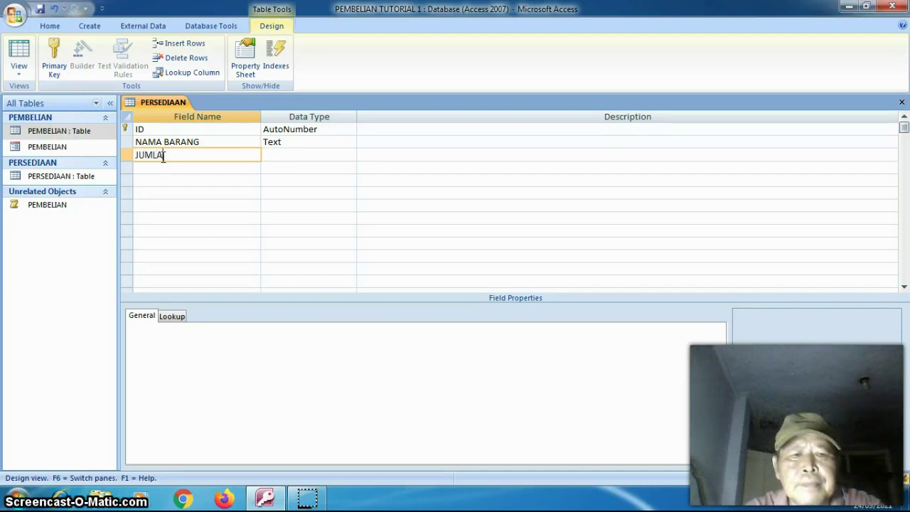
text(H BA)
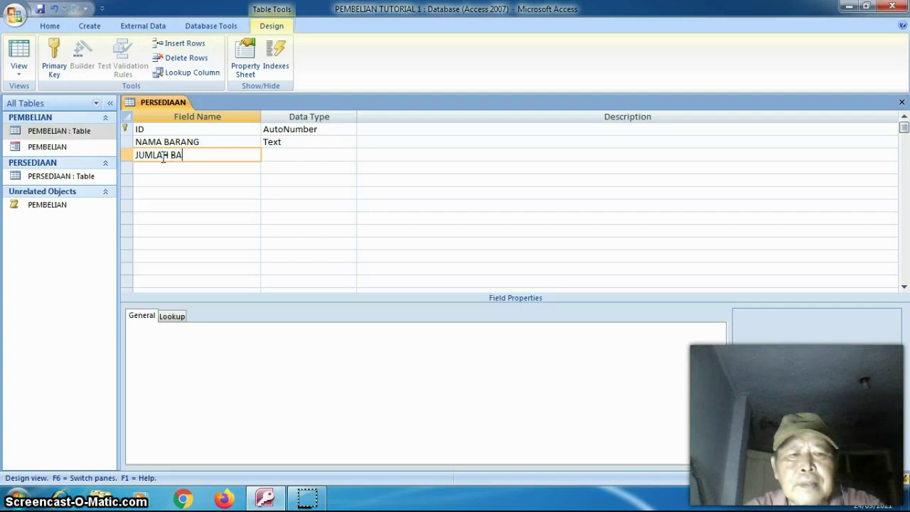
text(RANG)
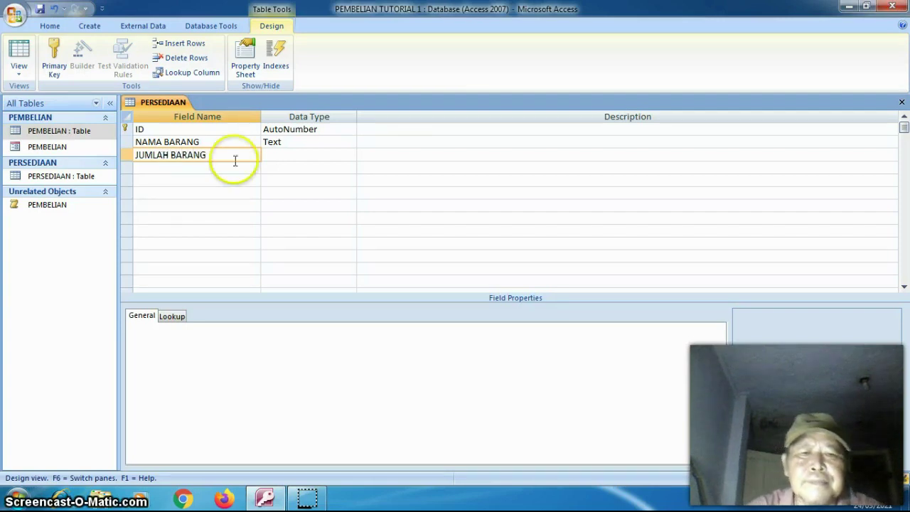
click(278, 154)
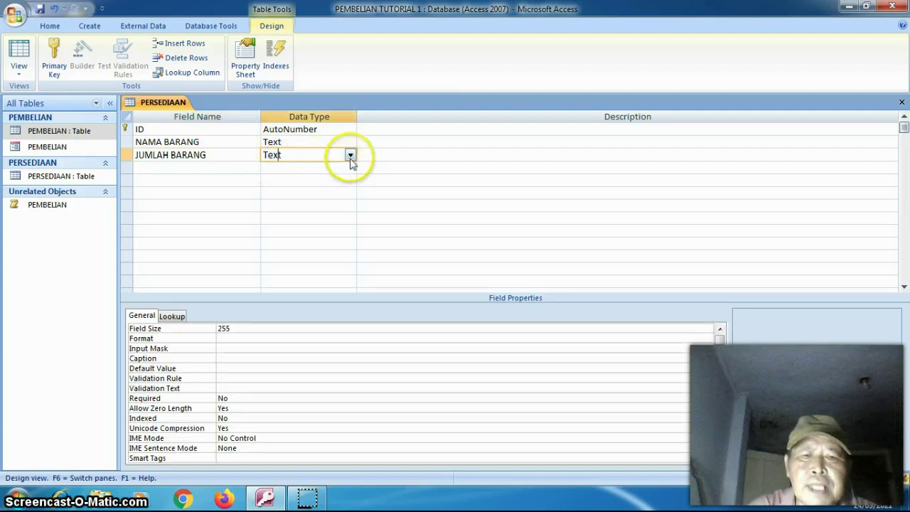
click(350, 156)
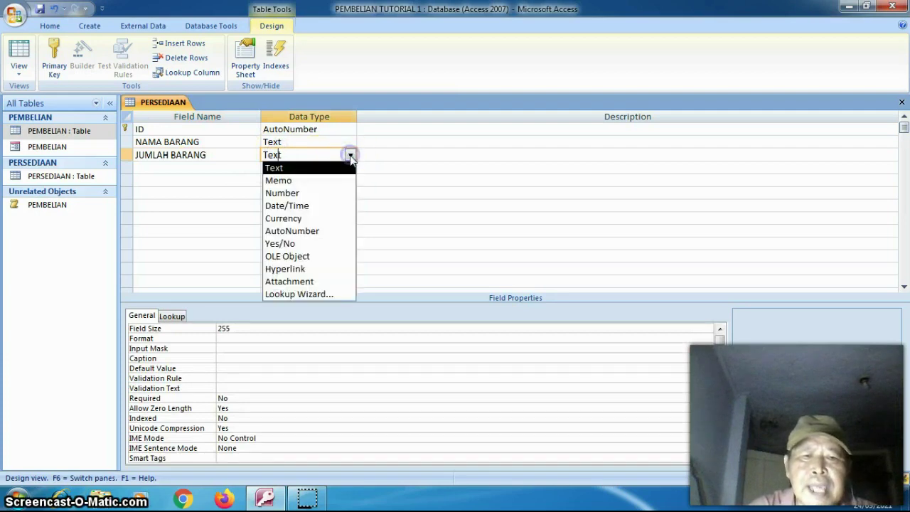
click(344, 194)
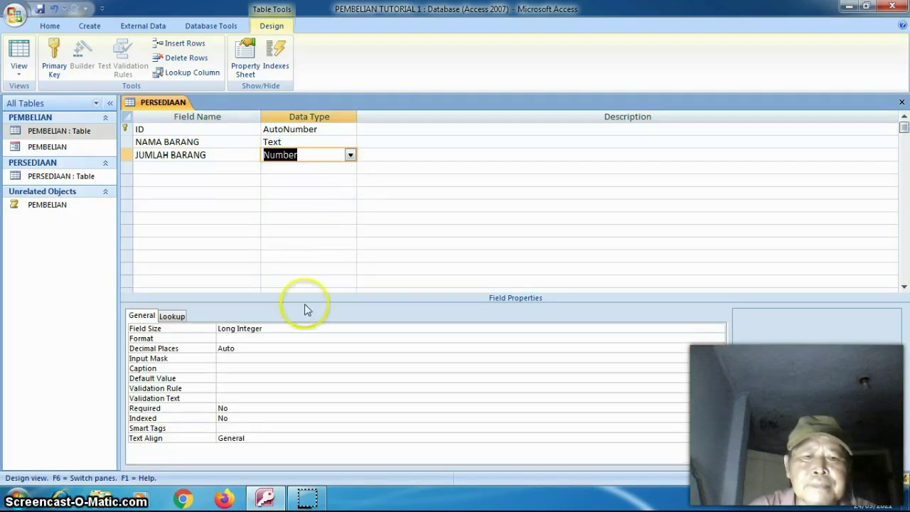
- Set the JUMLAH BARANG field's format to Standard with 0 decimal places
click(400, 328)
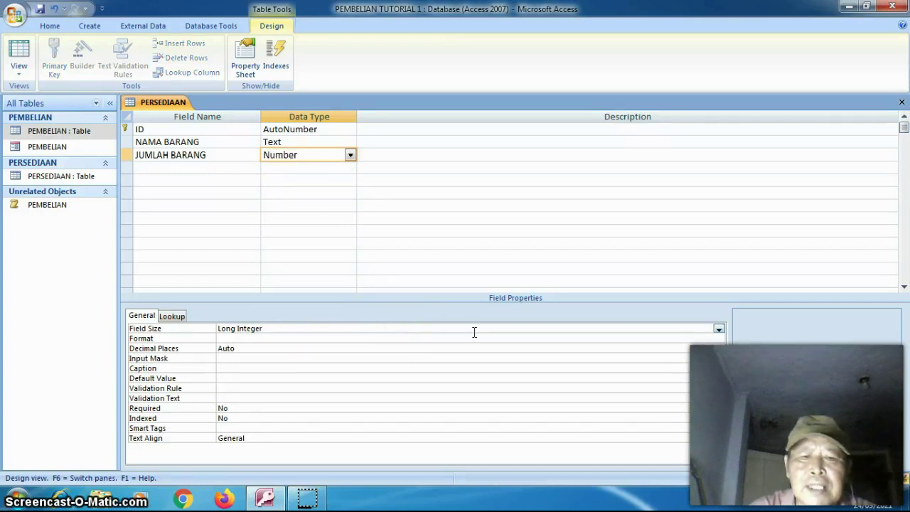
click(391, 338)
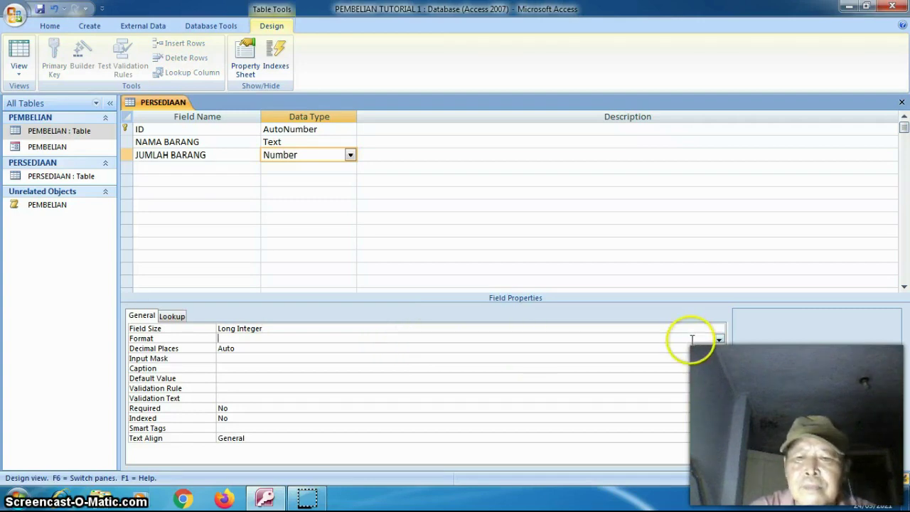
click(718, 339)
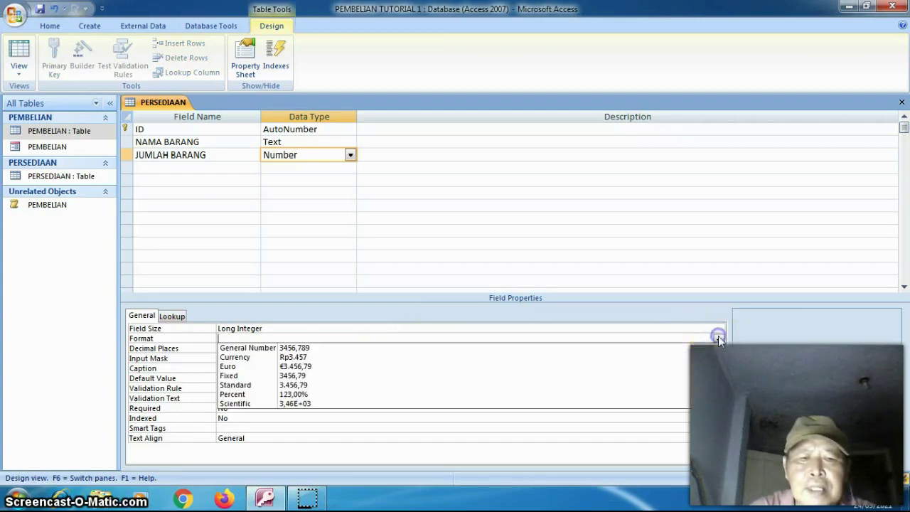
click(635, 388)
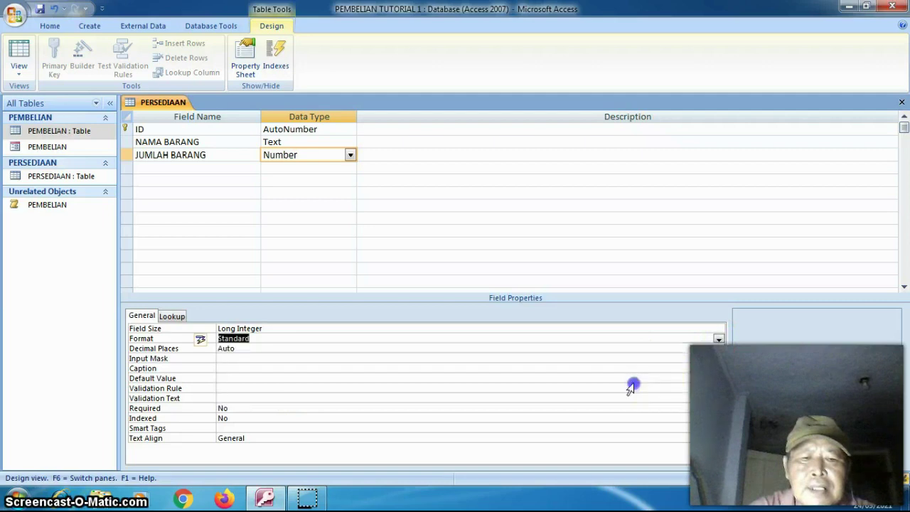
click(548, 347)
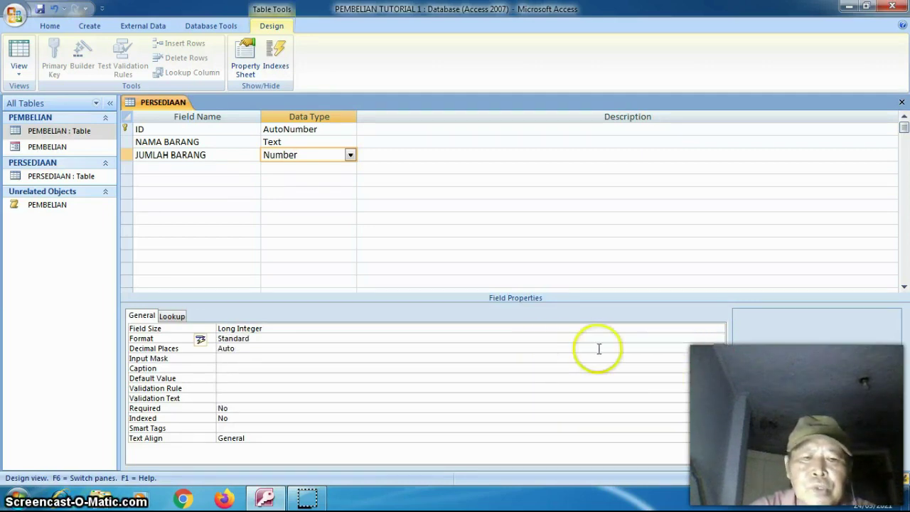
click(720, 348)
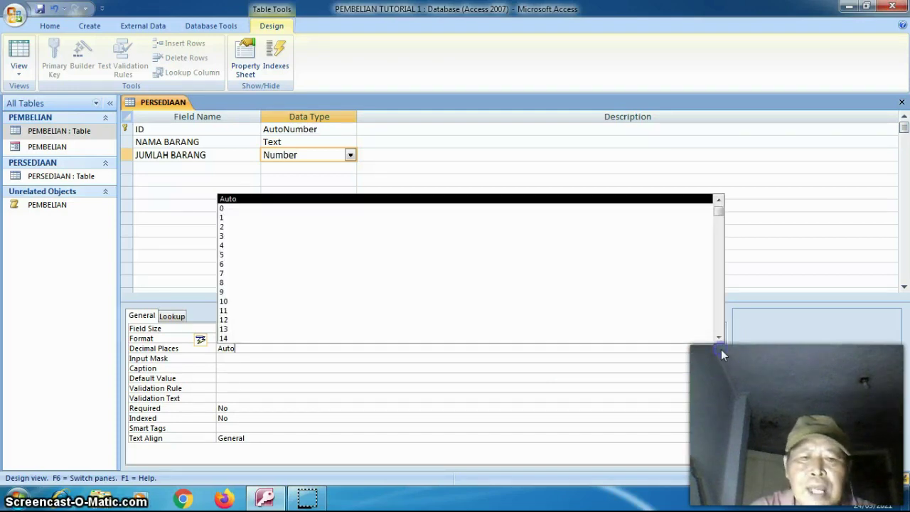
click(632, 208)
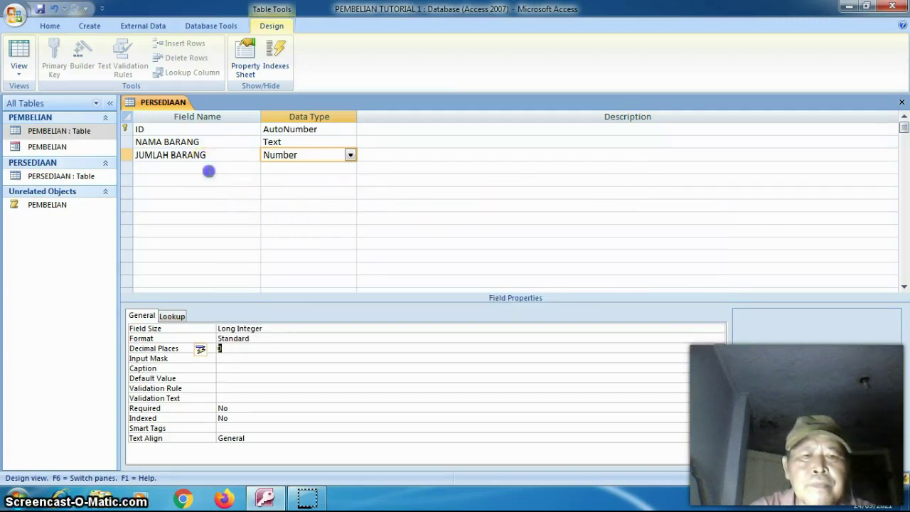
- Add a HARGA SATUAN field below JUMLAH BARANG with the Number data type
click(208, 169)
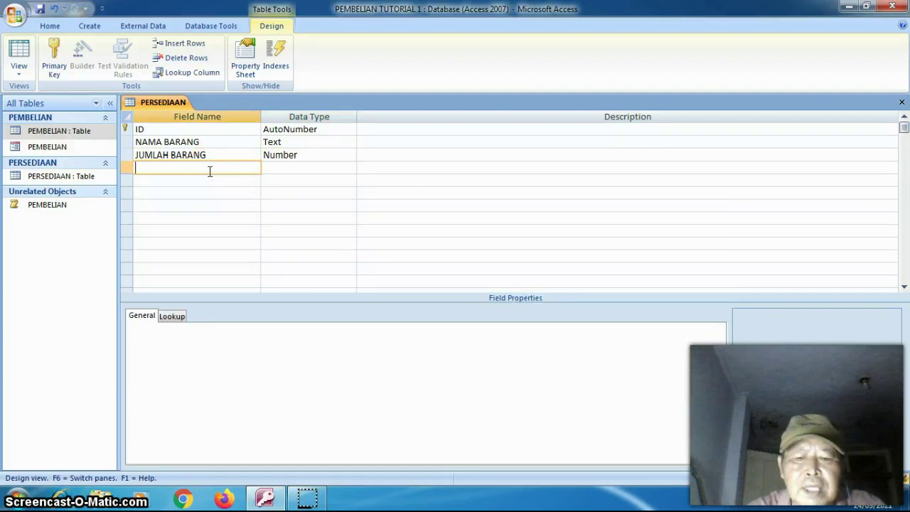
text(HARGA SATUAN)
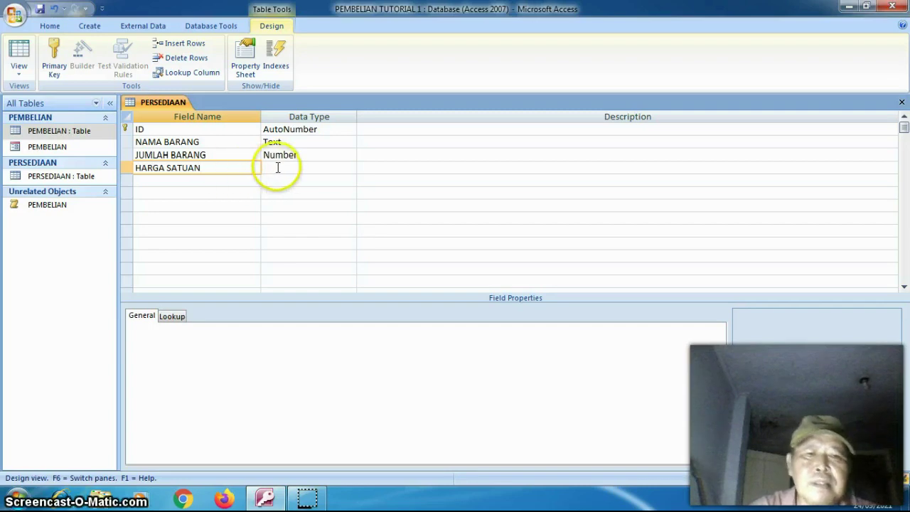
click(277, 167)
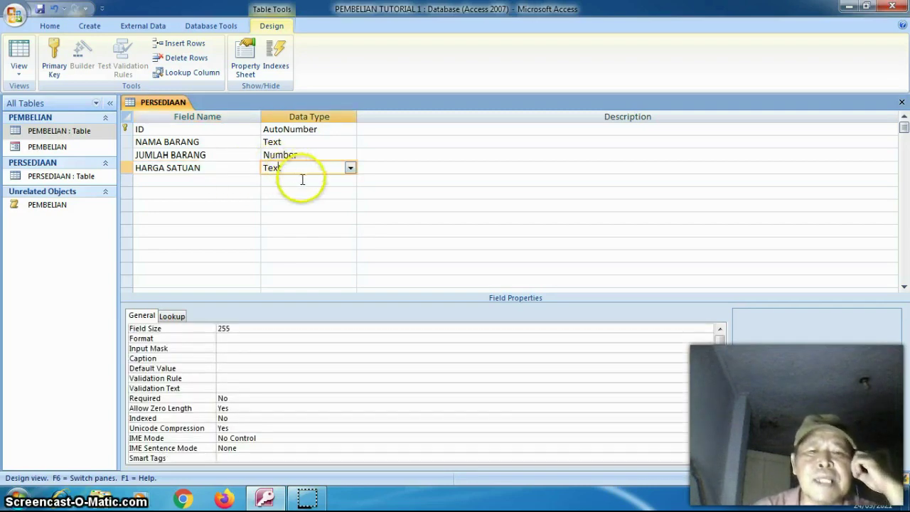
click(350, 168)
click(346, 205)
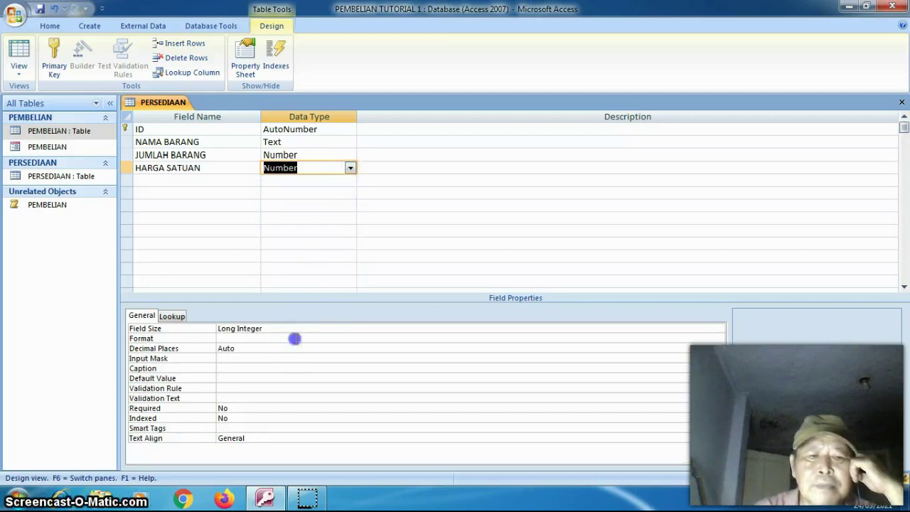
- Set the HARGA SATUAN field's format to Standard with 0 decimal places
click(294, 338)
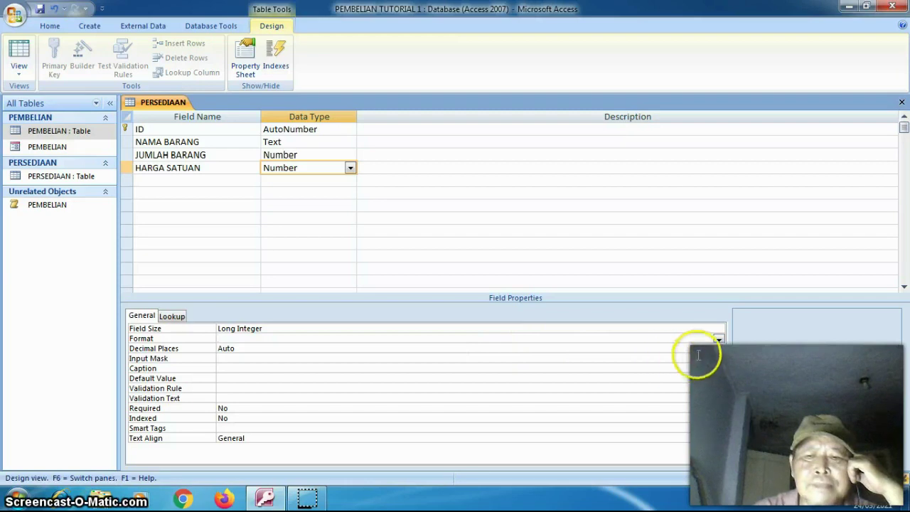
click(718, 339)
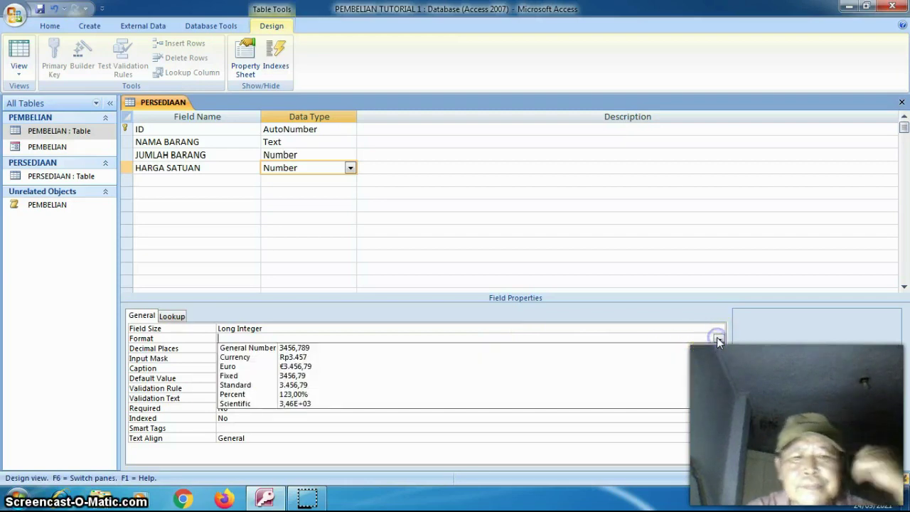
click(644, 385)
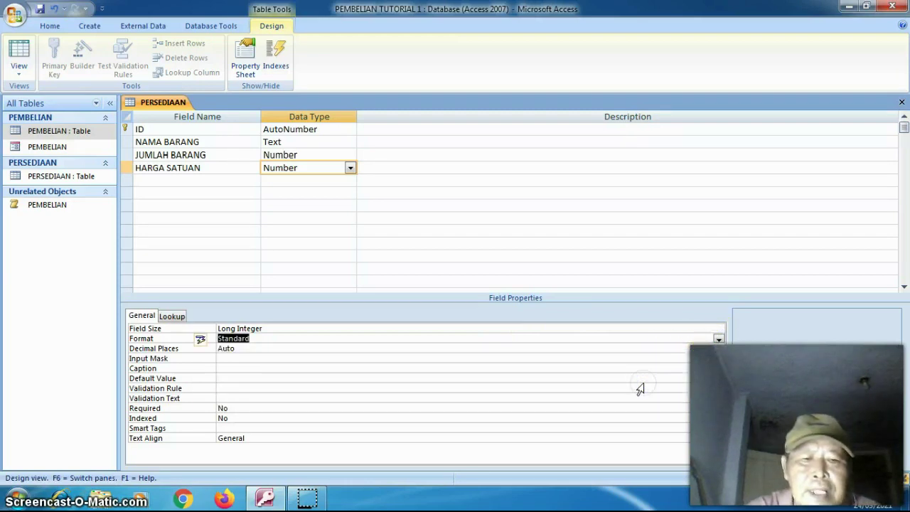
click(646, 347)
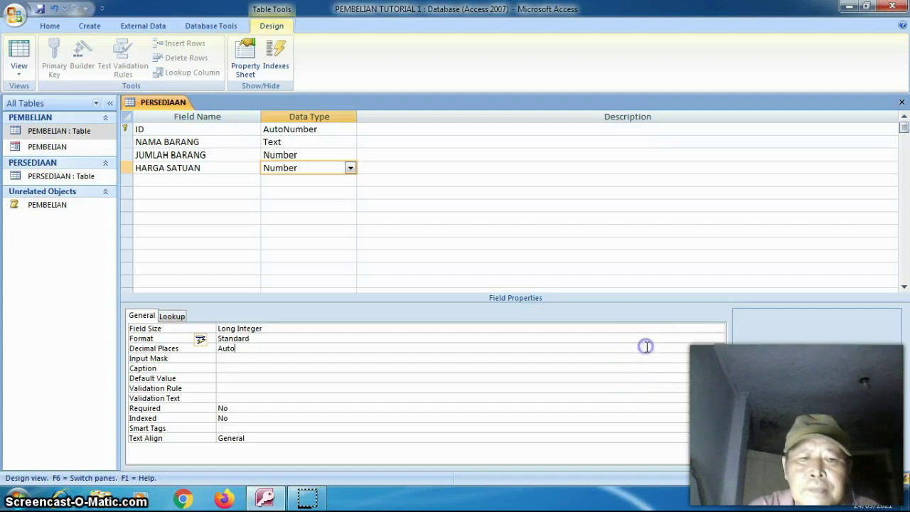
click(717, 347)
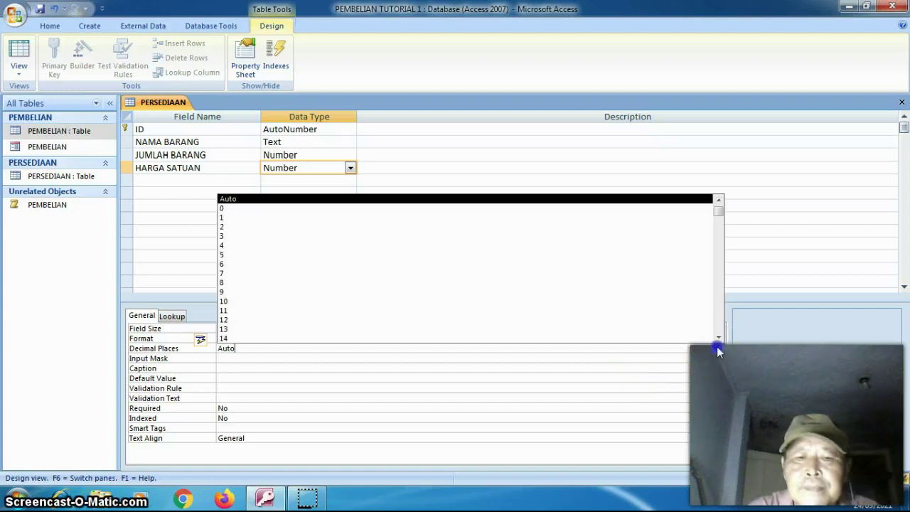
click(683, 210)
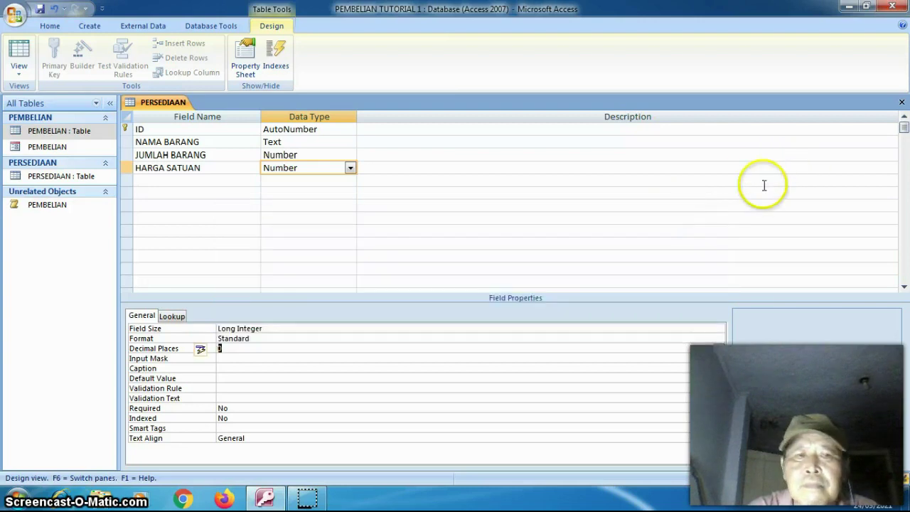
- Close the PERSEDIAAN table design with its changes saved and open the table for data entry
click(900, 103)
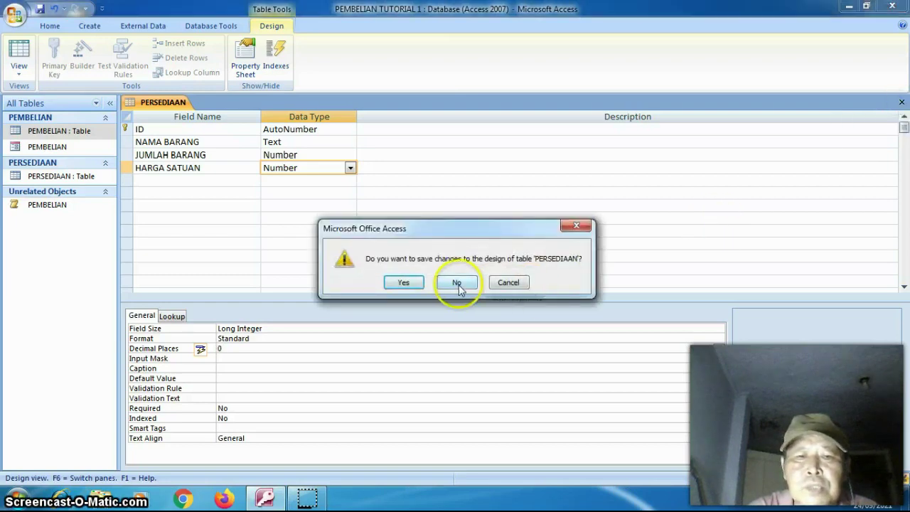
click(408, 282)
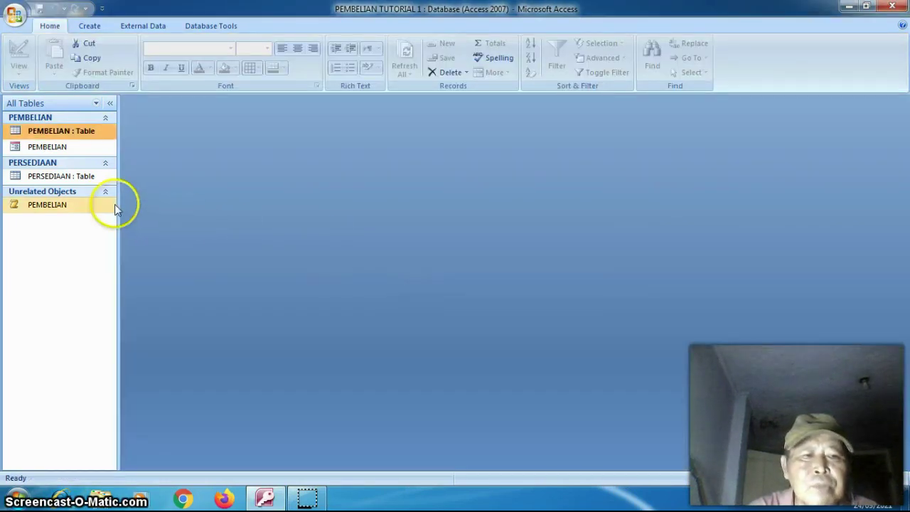
double_click(61, 175)
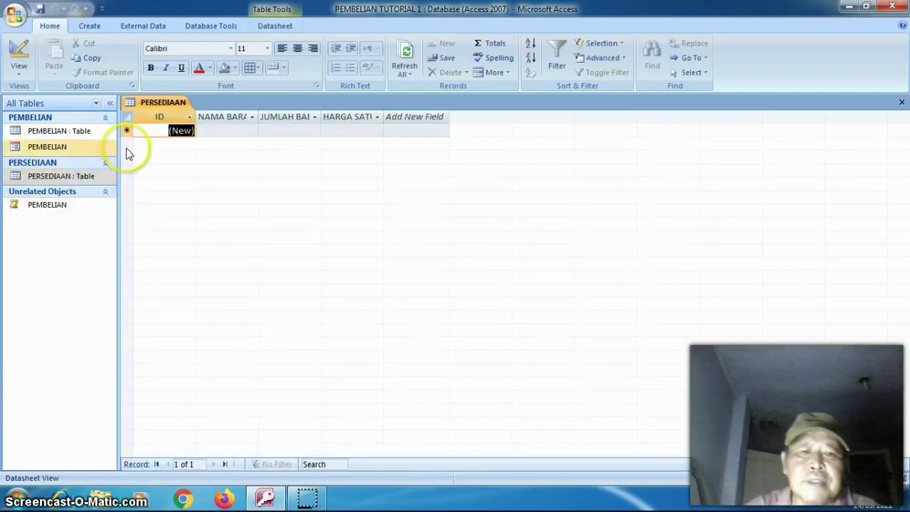
- Look at the records in the PEMBELIAN table and close it again
click(91, 137)
double_click(91, 136)
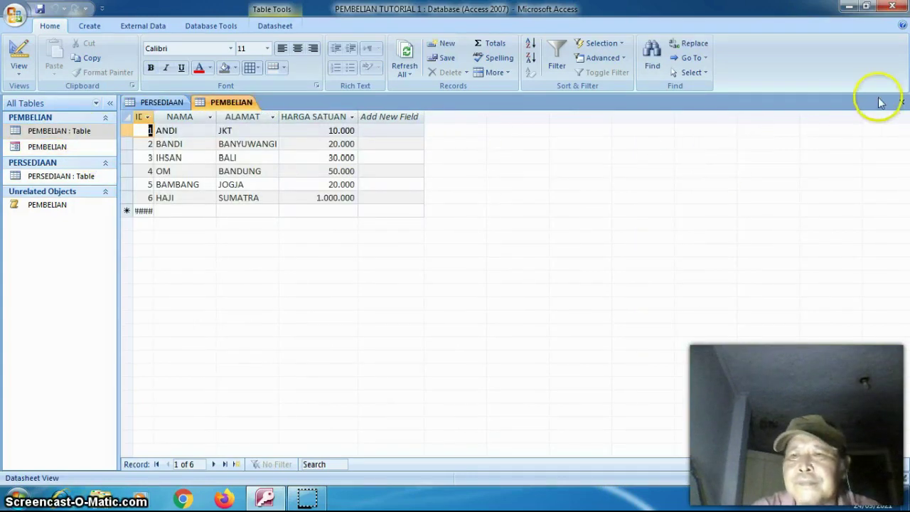
click(902, 102)
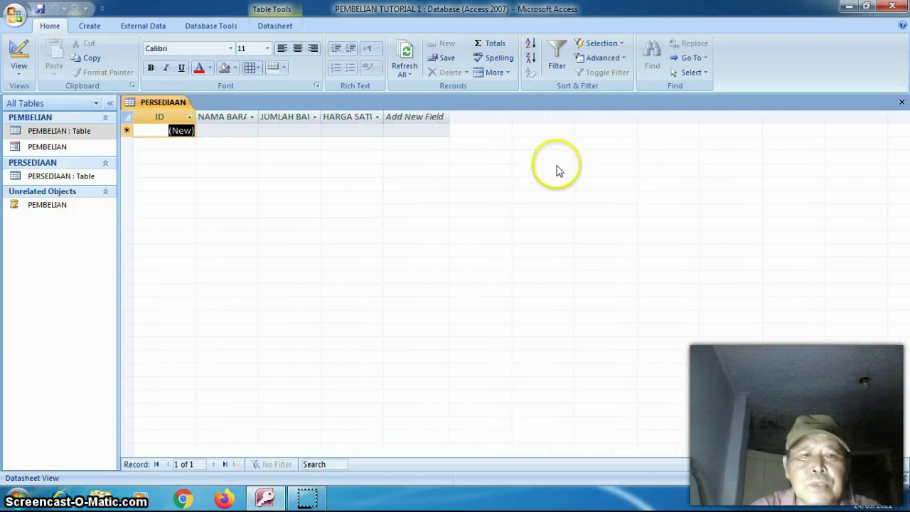
- Enter ROKOK, ROTI and BAJU as the NAMA BARANG values of three new PERSEDIAAN records
click(242, 132)
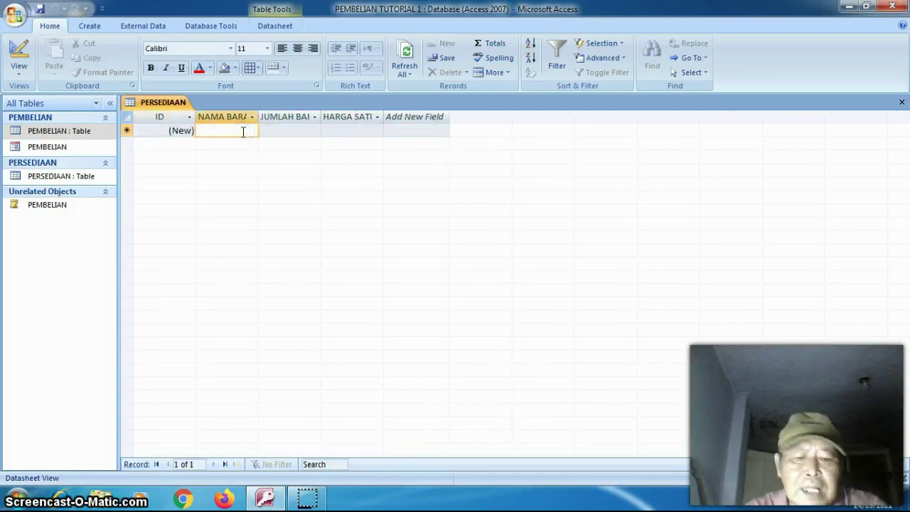
text(ROKO)
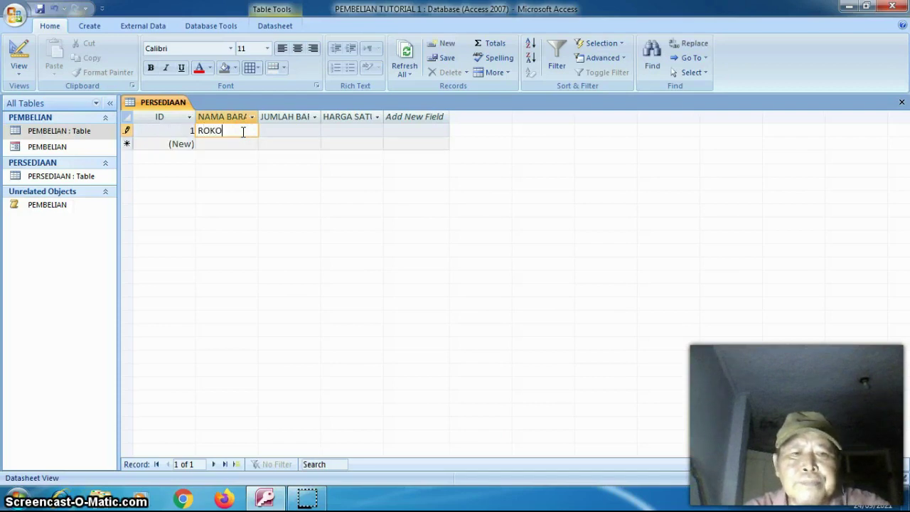
text(K)
click(235, 146)
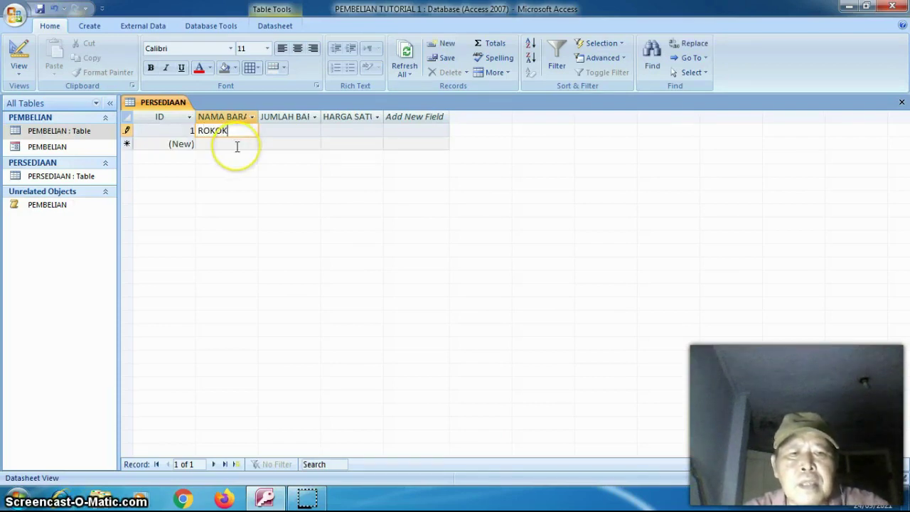
click(237, 146)
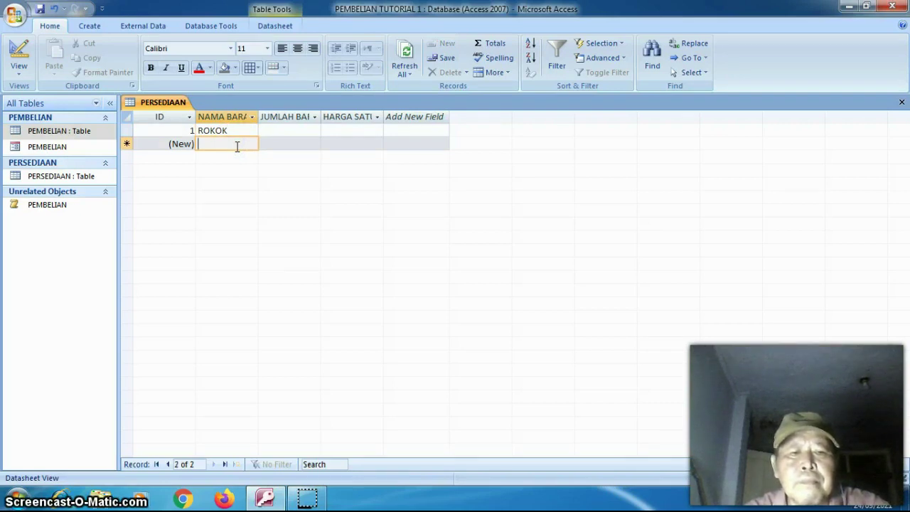
text(ROTI)
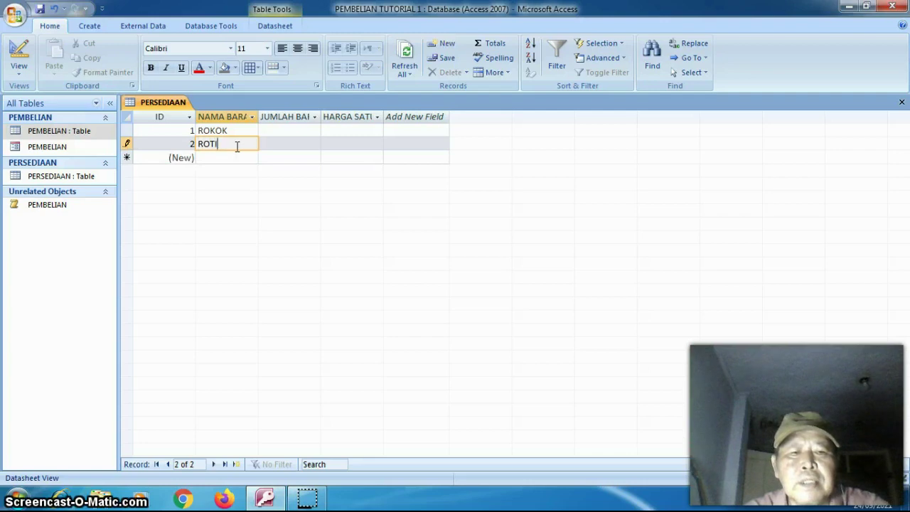
click(235, 155)
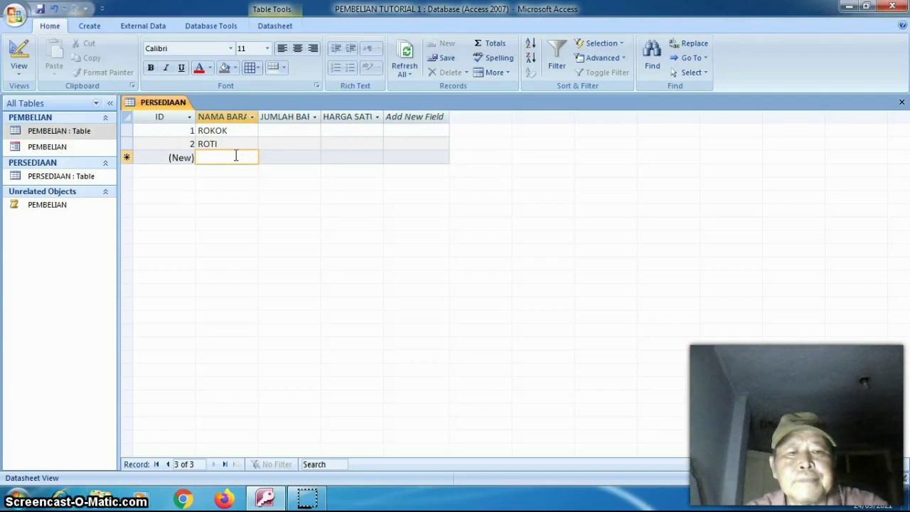
text(BAJU)
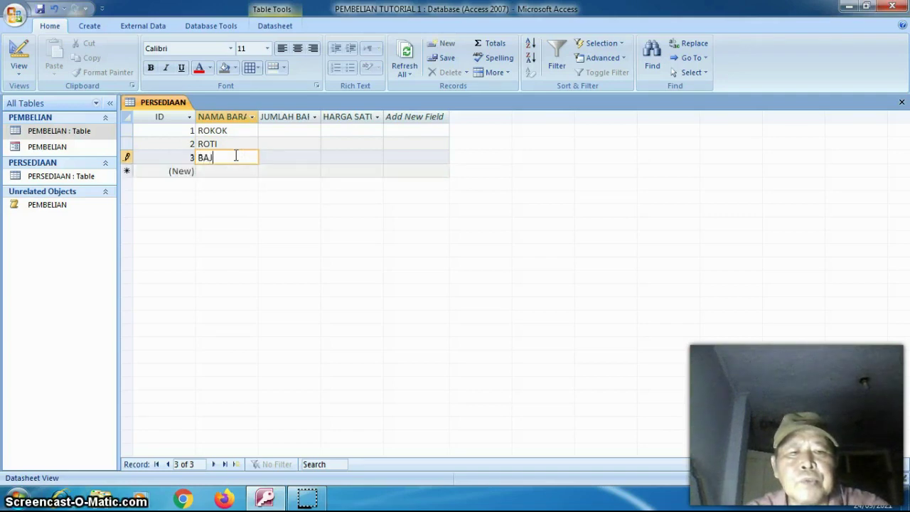
- Widen the JUMLAH BARANG column to fit its heading and enter quantities of 100 for ROKOK, 20 for ROTI and 20 for BAJU
click(281, 128)
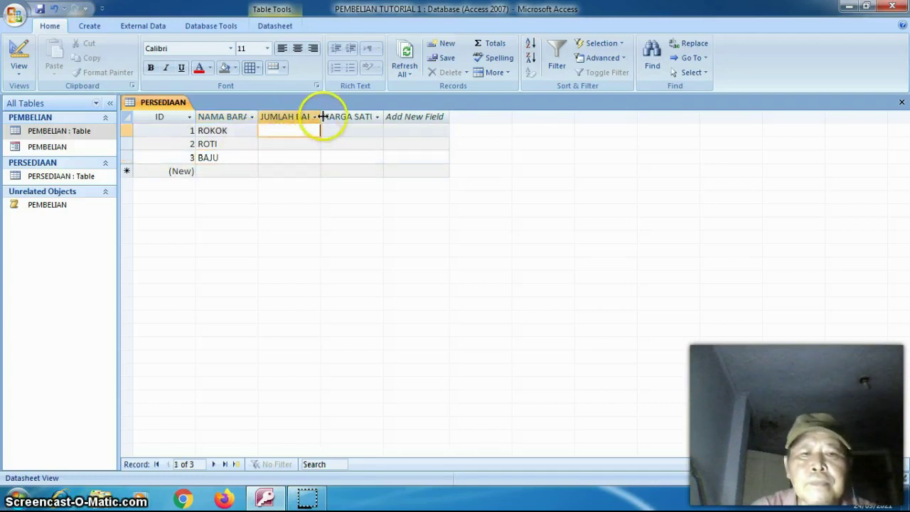
drag(322, 116, 344, 117)
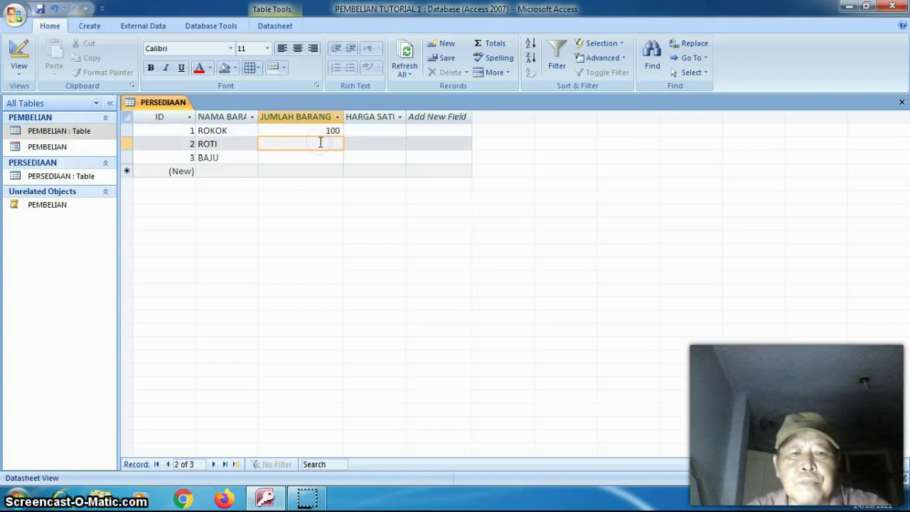
text(20)
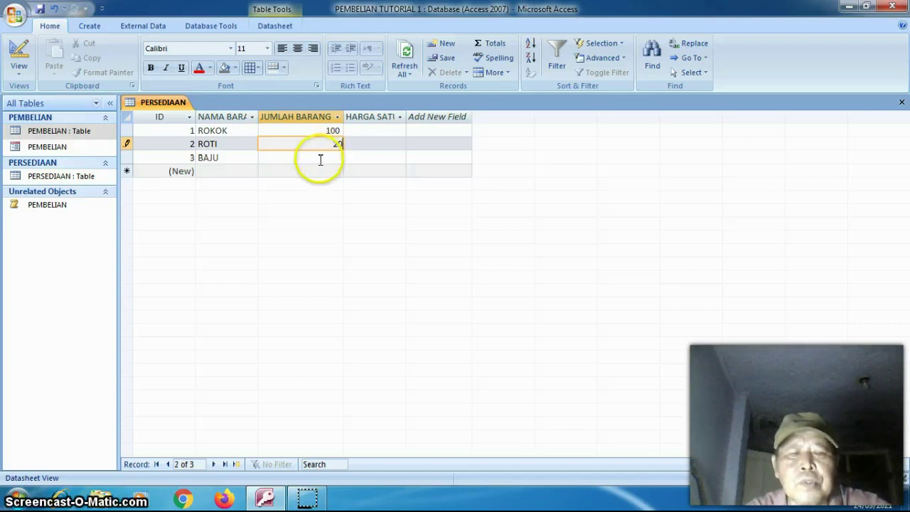
click(320, 158)
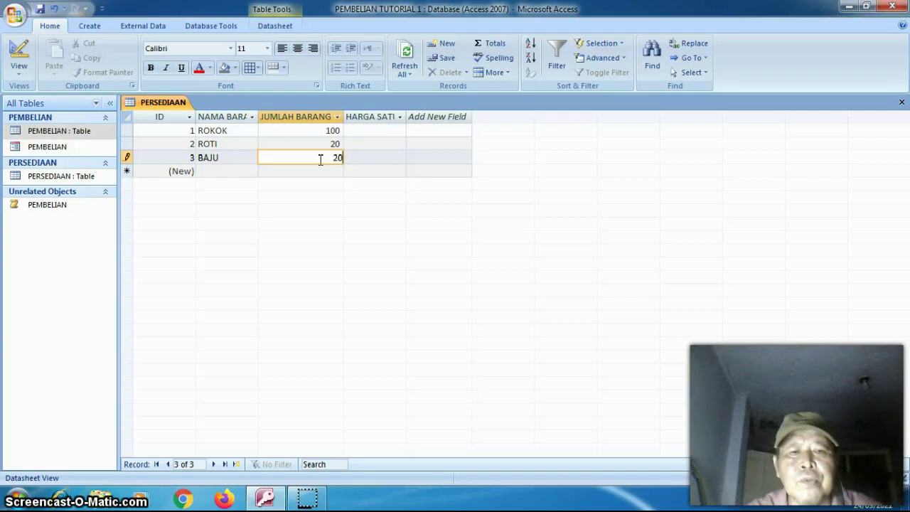
- Enter HARGA SATUAN values of 18000 for ROKOK, 5000 for ROTI and 45000 for BAJU
click(360, 130)
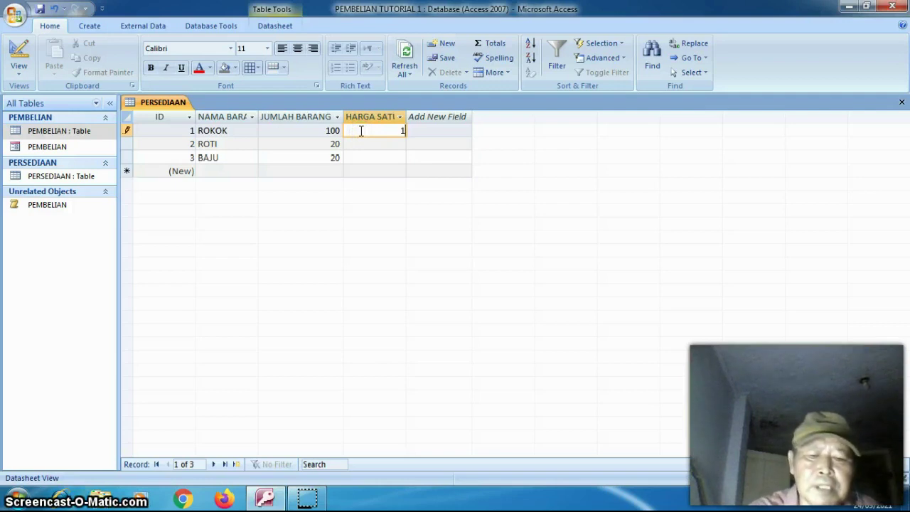
text(18000)
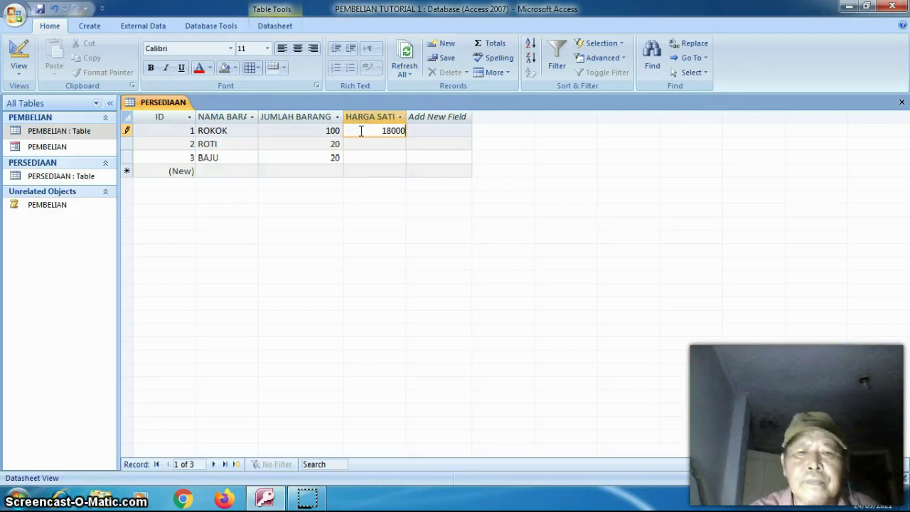
click(363, 143)
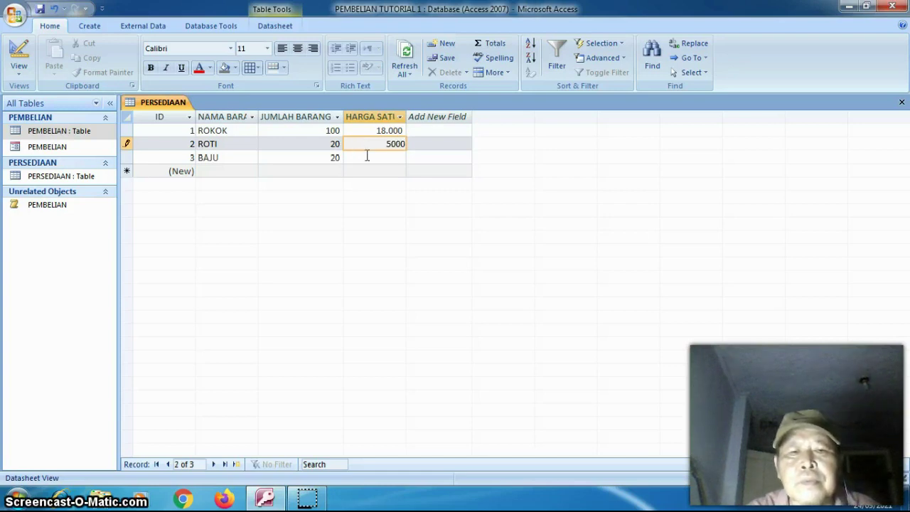
click(367, 157)
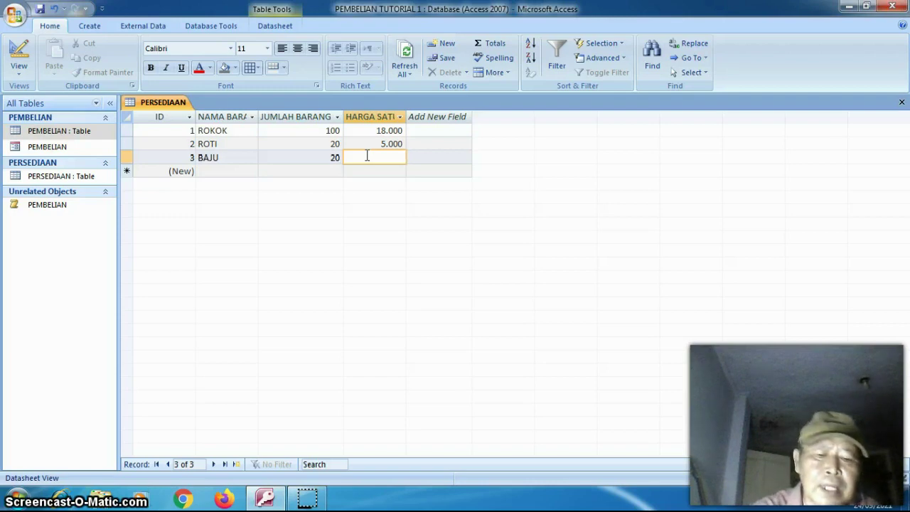
text(45000)
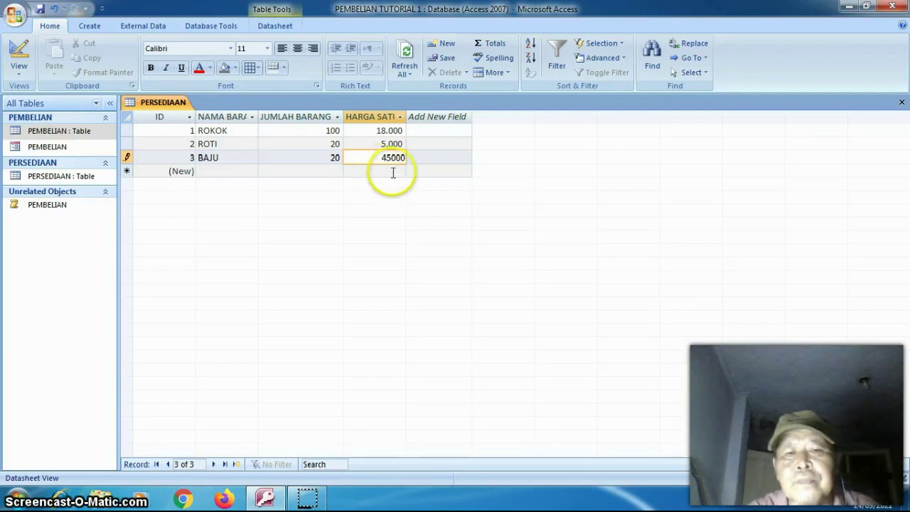
- Commit the last record and close the PERSEDIAAN table with its layout changes saved
click(416, 170)
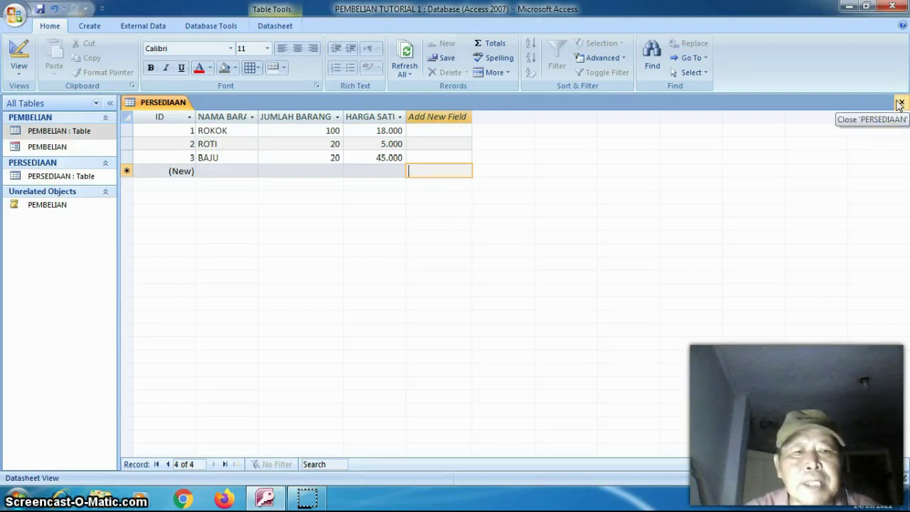
click(899, 103)
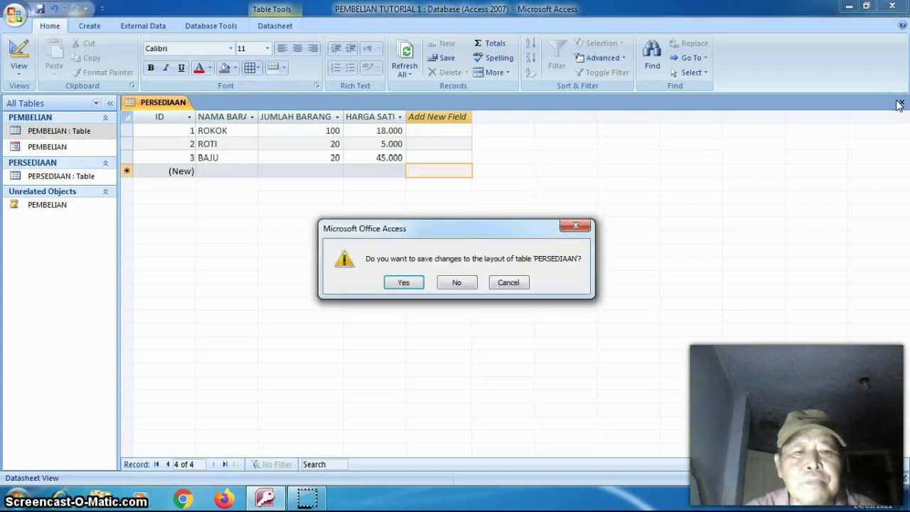
click(404, 282)
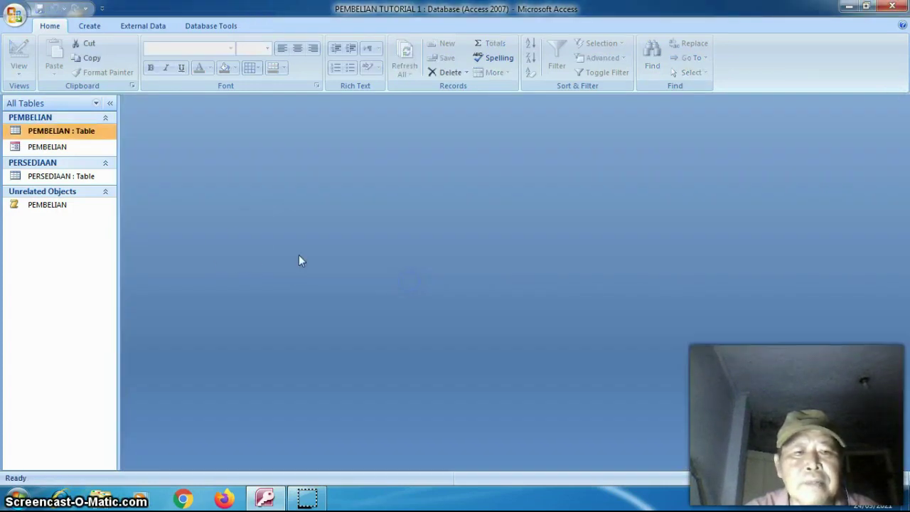
- Review the stored PERSEDIAAN records and the PEMBELIAN form, closing each one after viewing
double_click(93, 178)
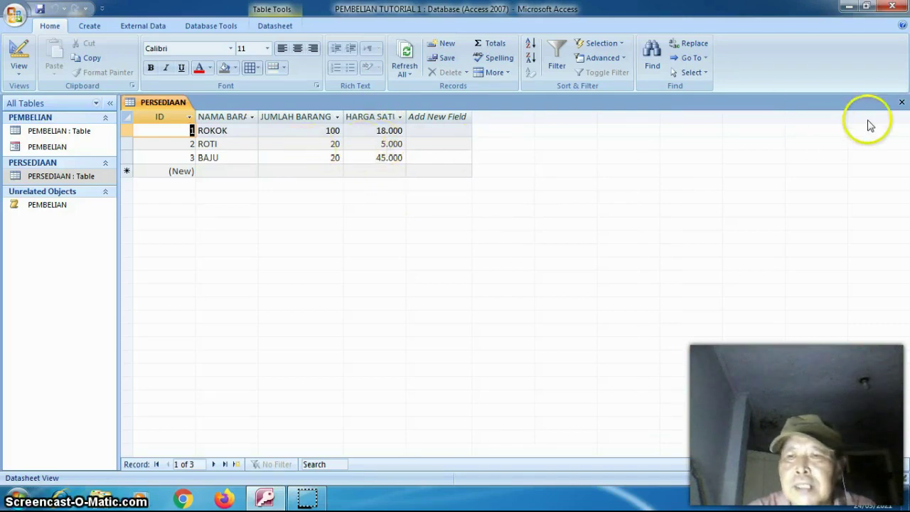
click(900, 102)
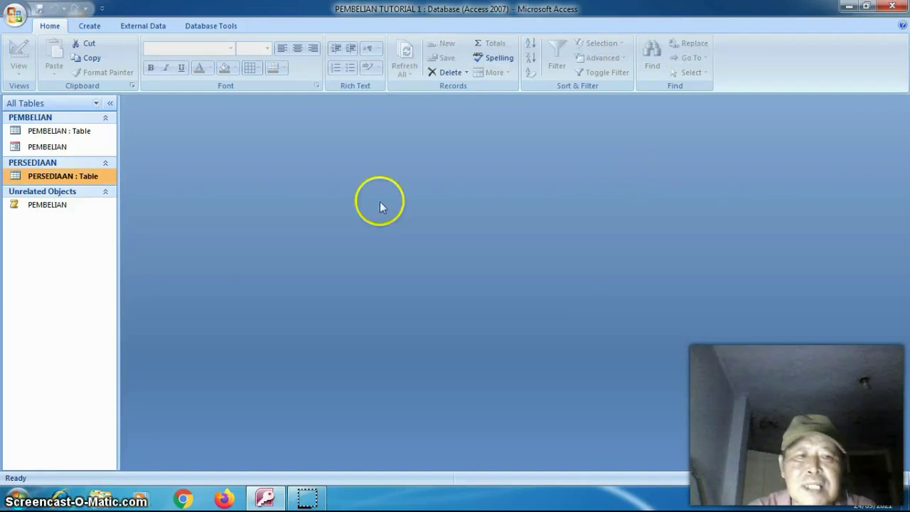
double_click(74, 147)
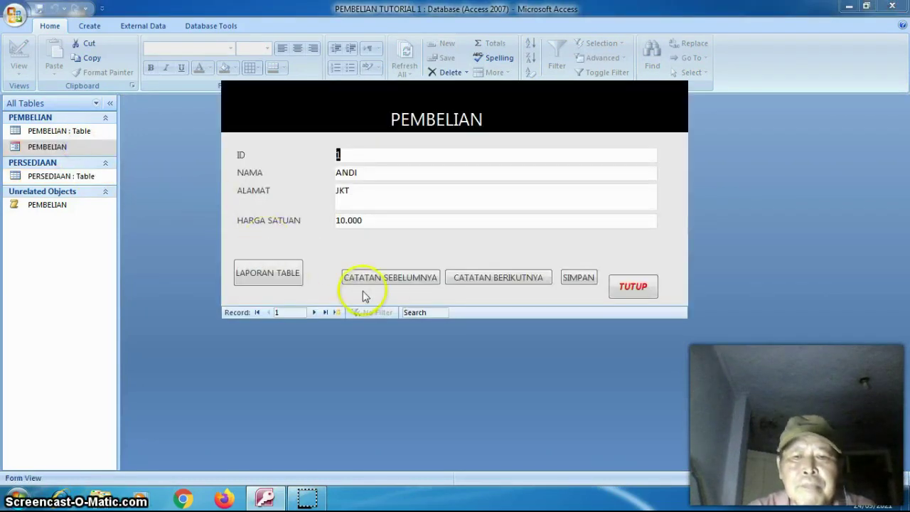
click(623, 293)
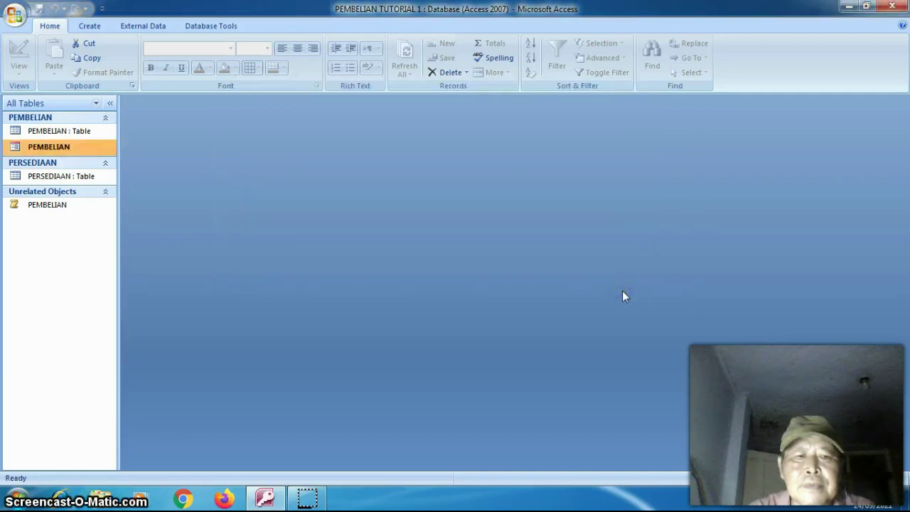
- In the PERSEDIAAN table, widen the HARGA SATUAN column to fit its heading and add a JUMLAH field with the Number data type
double_click(96, 178)
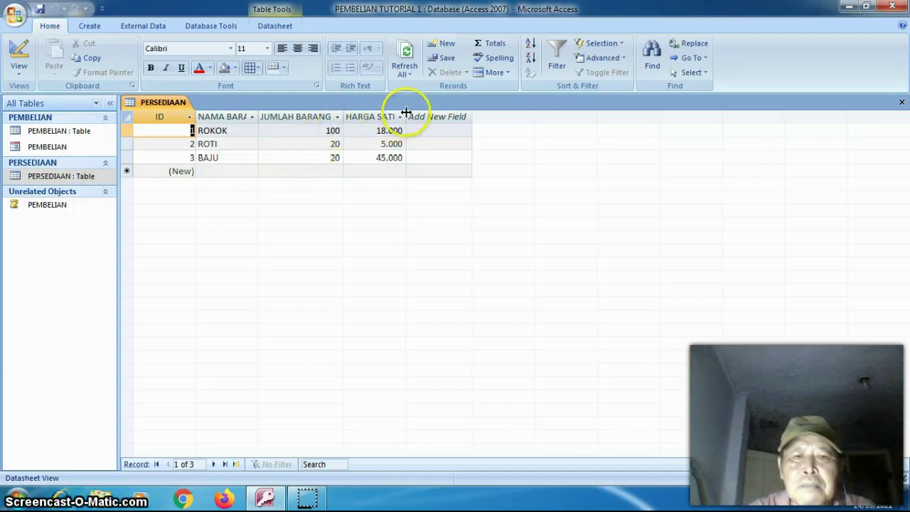
drag(405, 111, 424, 112)
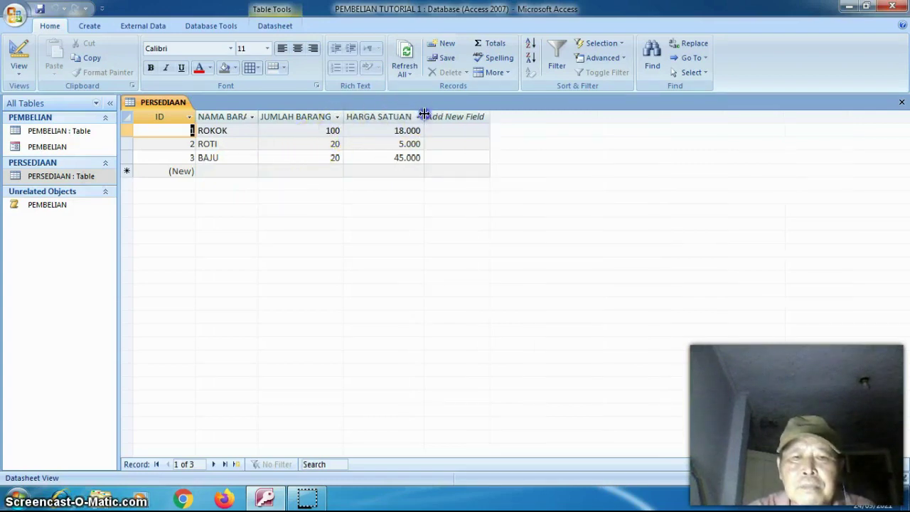
click(19, 60)
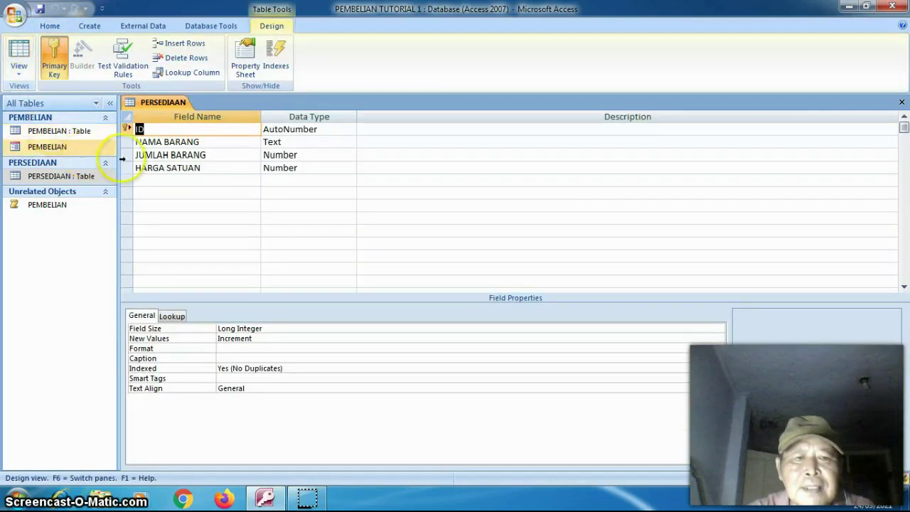
click(174, 183)
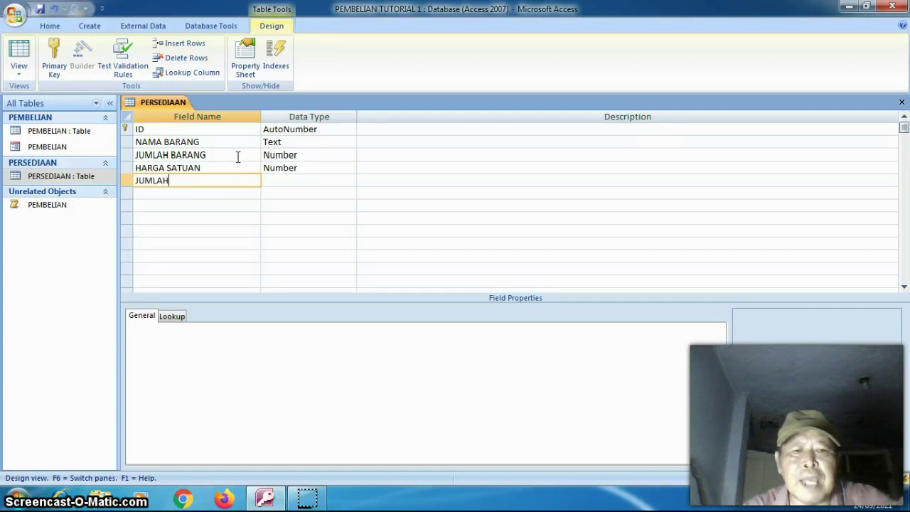
click(288, 180)
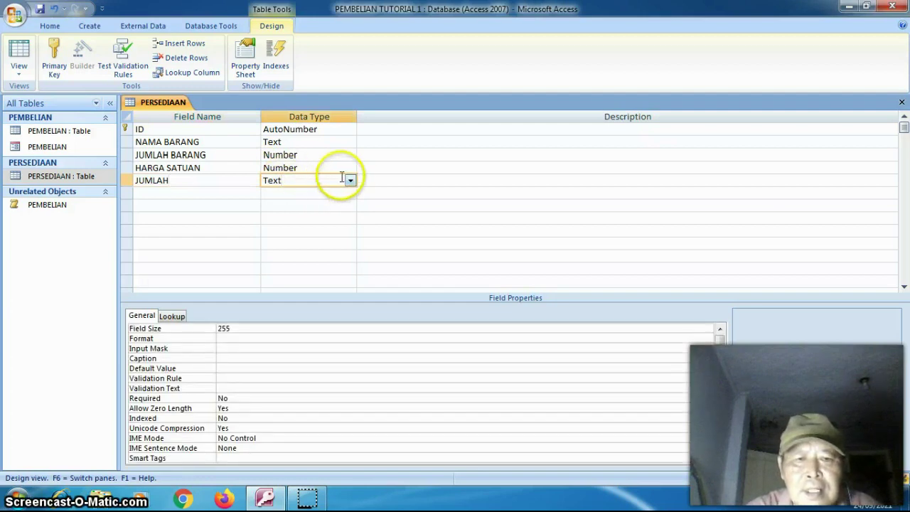
click(349, 179)
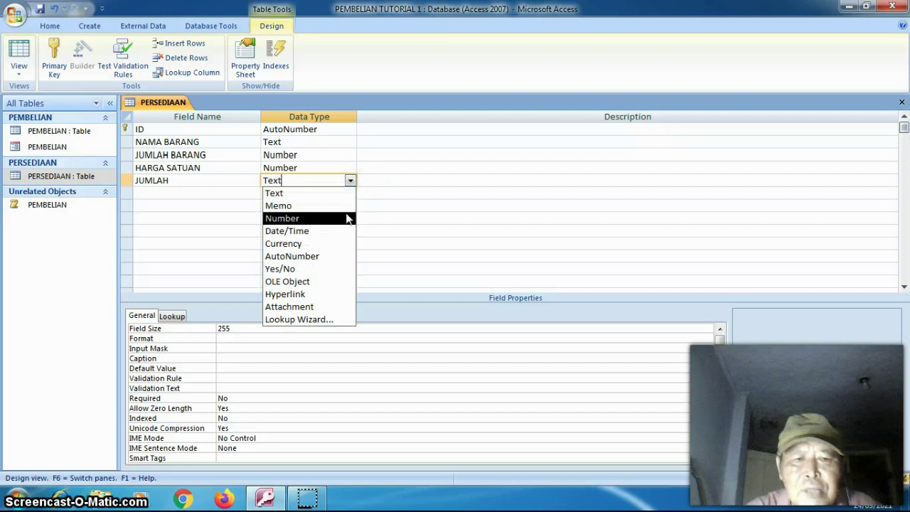
click(345, 214)
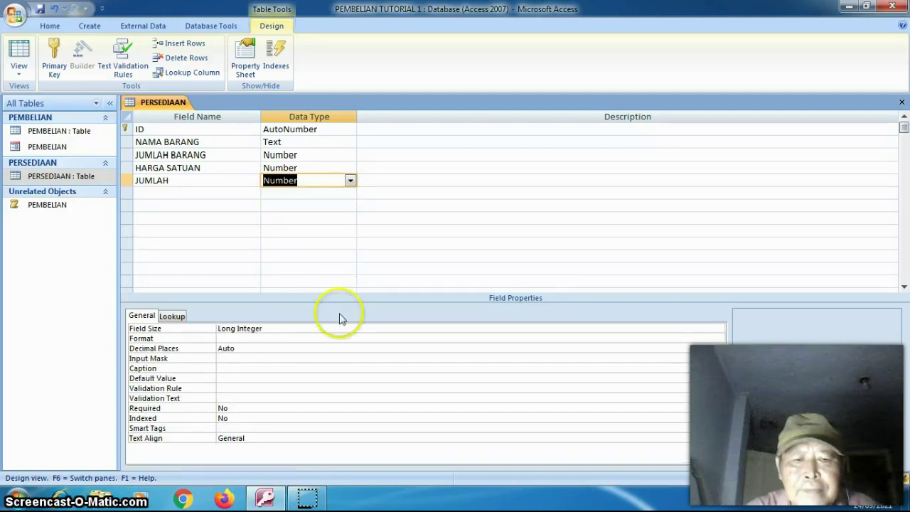
- Give the JUMLAH field the Standard format with 0 decimal places and close the PERSEDIAAN table, saving its design
click(342, 339)
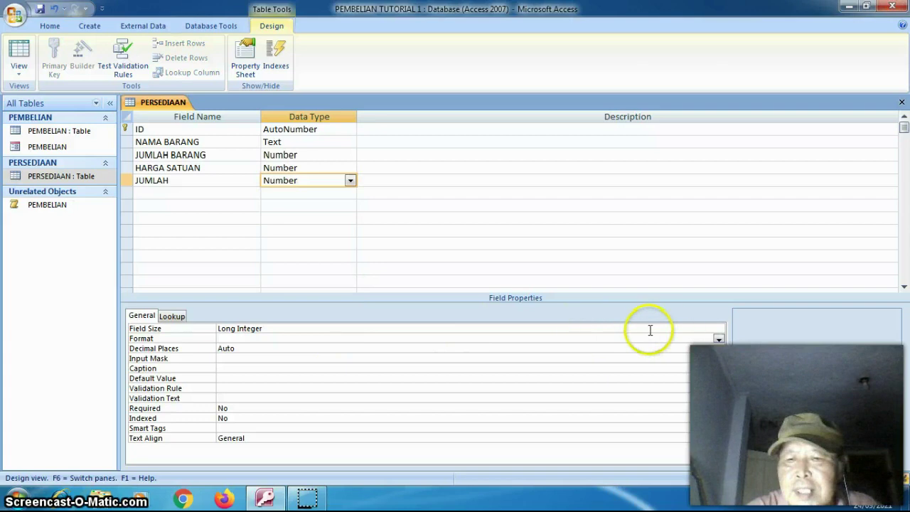
click(718, 339)
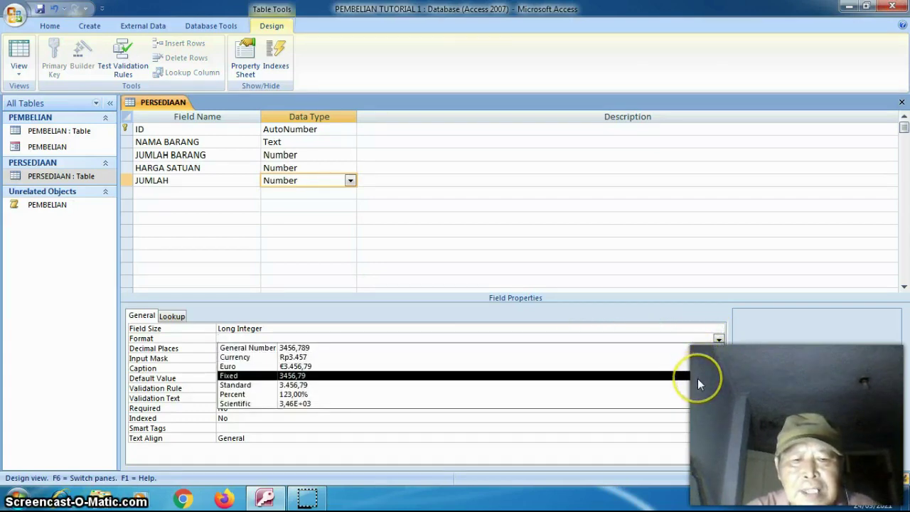
click(697, 382)
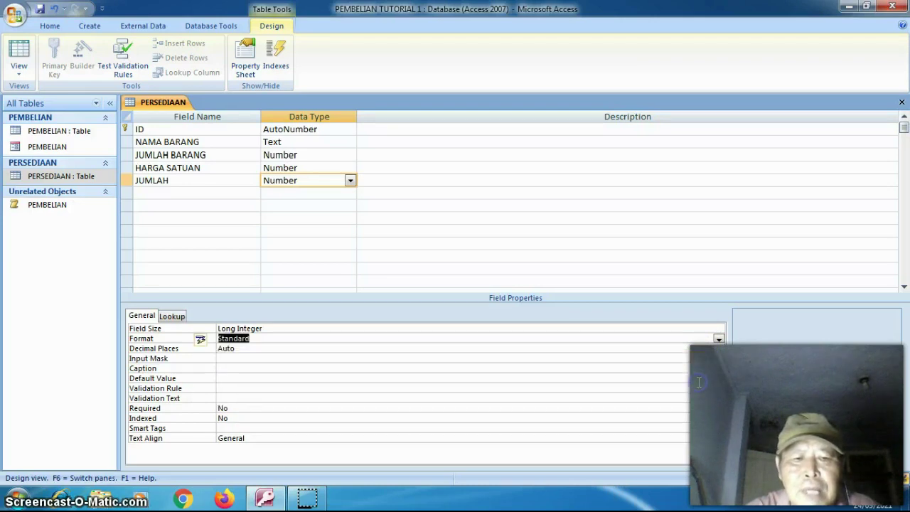
click(510, 349)
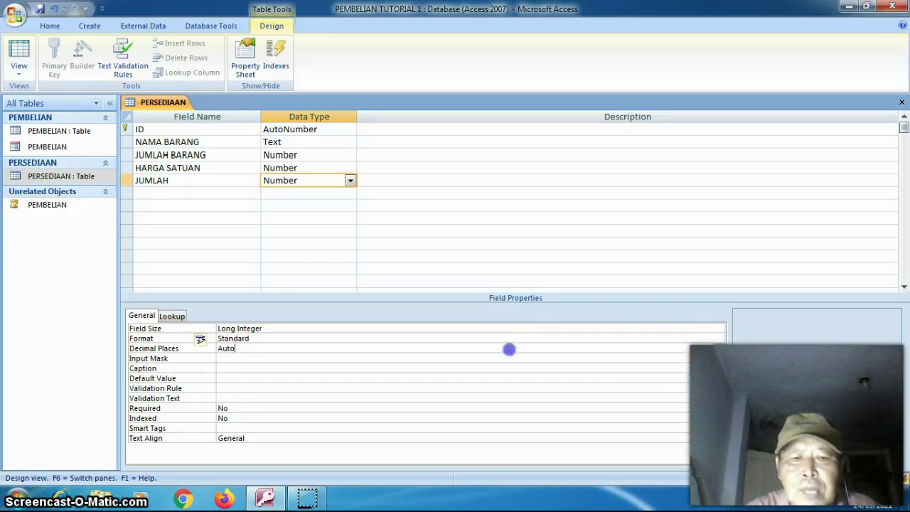
click(718, 347)
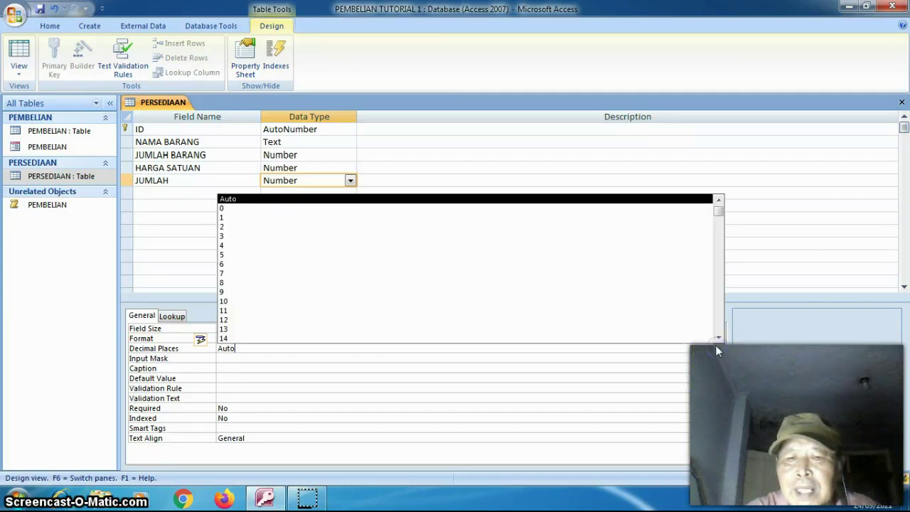
click(651, 209)
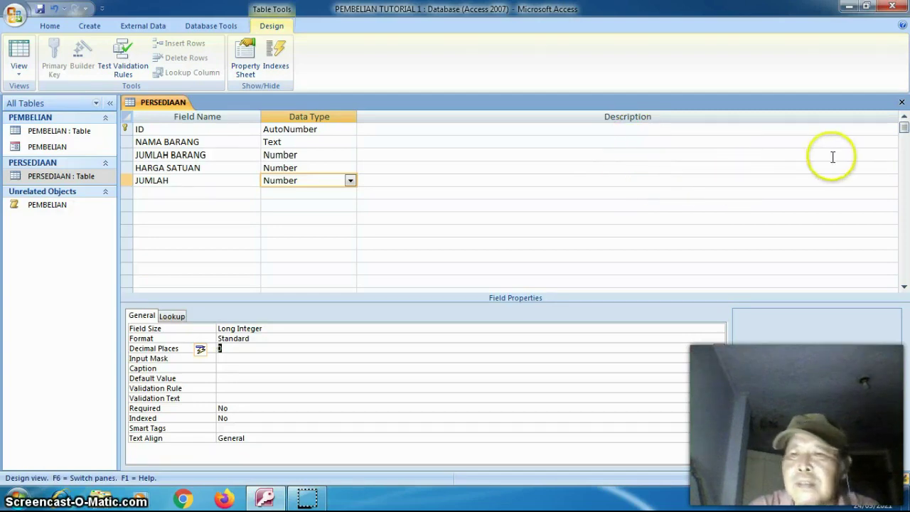
click(900, 103)
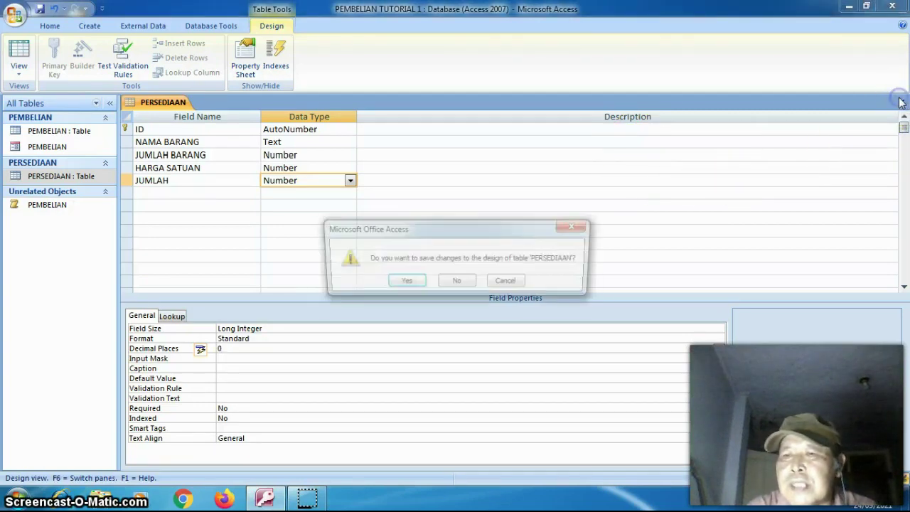
click(402, 283)
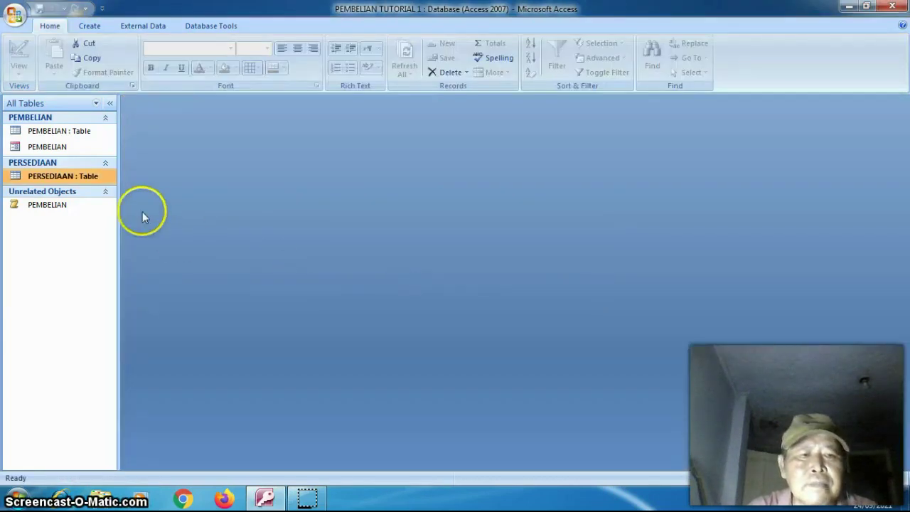
- Reopen the PERSEDIAAN table, narrow its JUMLAH BARANG column and close it with the layout saved
double_click(91, 176)
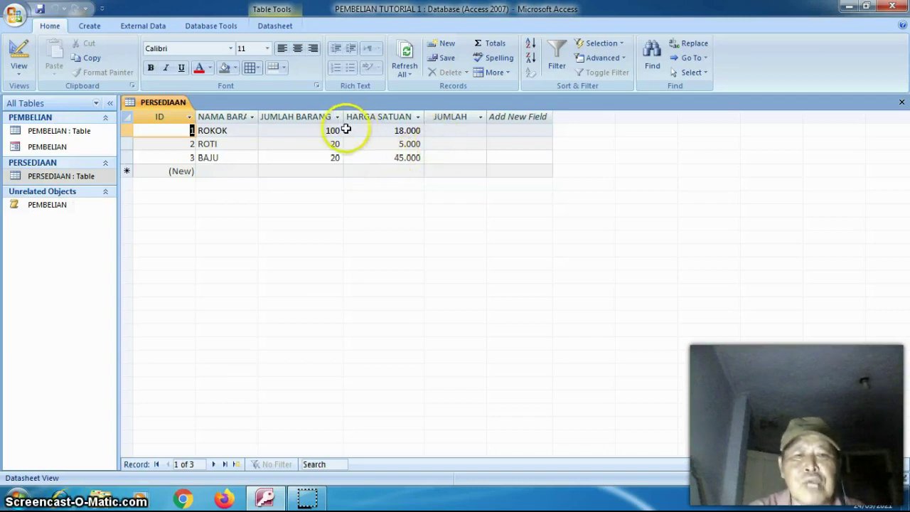
drag(343, 115, 326, 115)
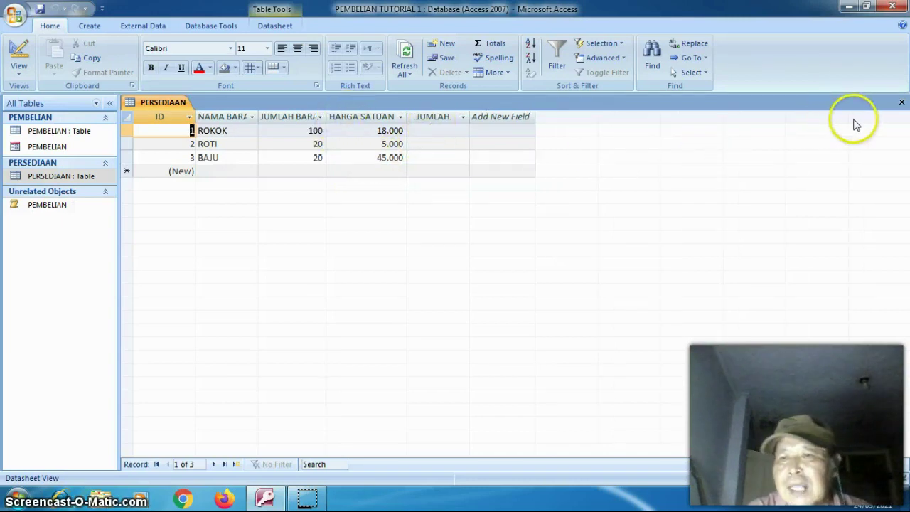
click(900, 101)
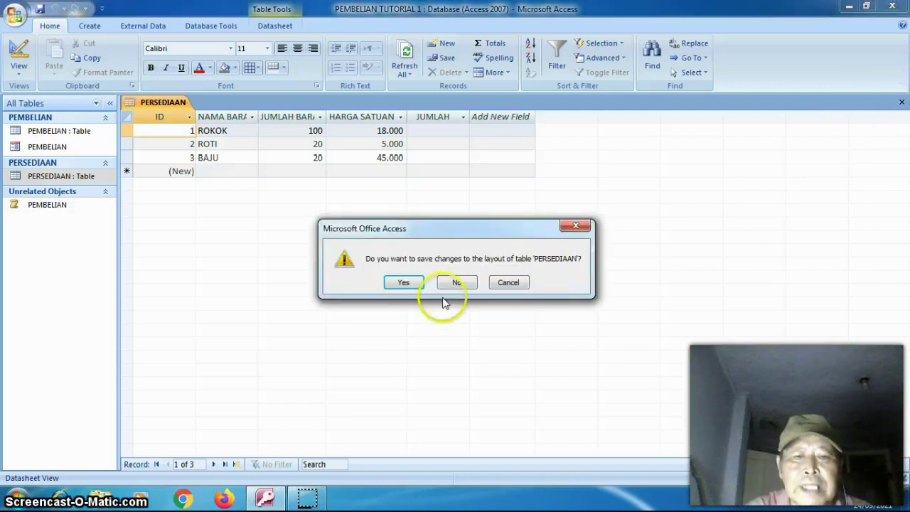
click(404, 284)
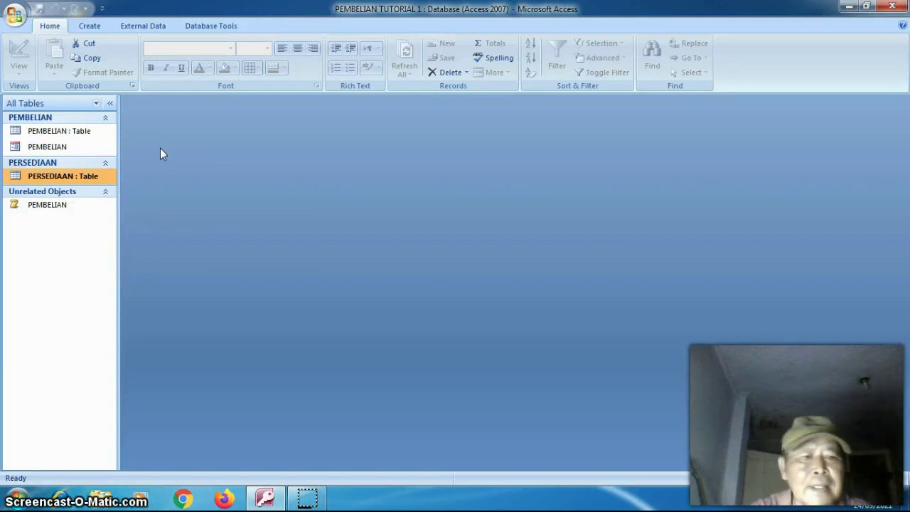
click(141, 163)
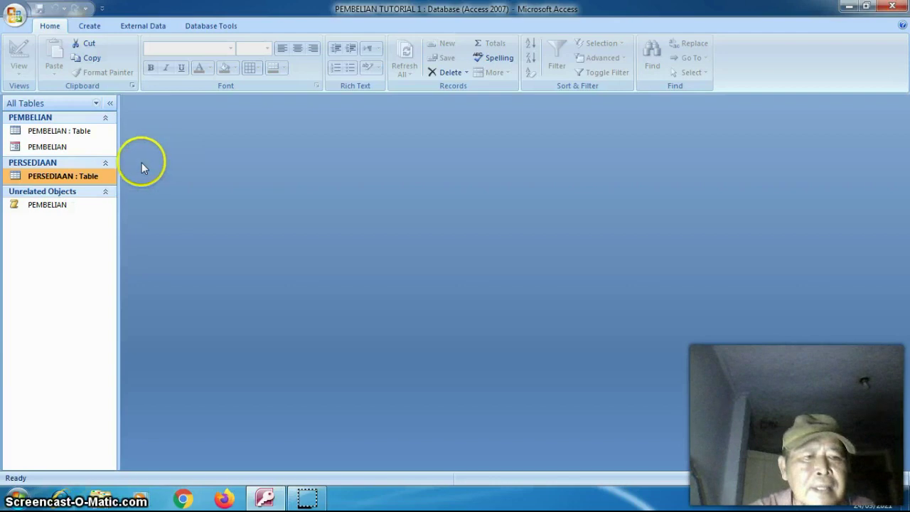
- Create a new query in Design view with the PERSEDIAAN table as its only source
click(92, 26)
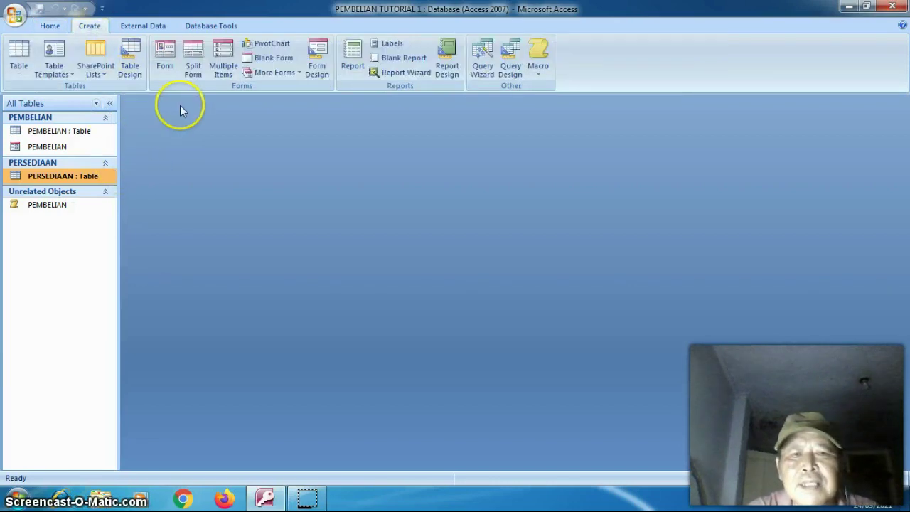
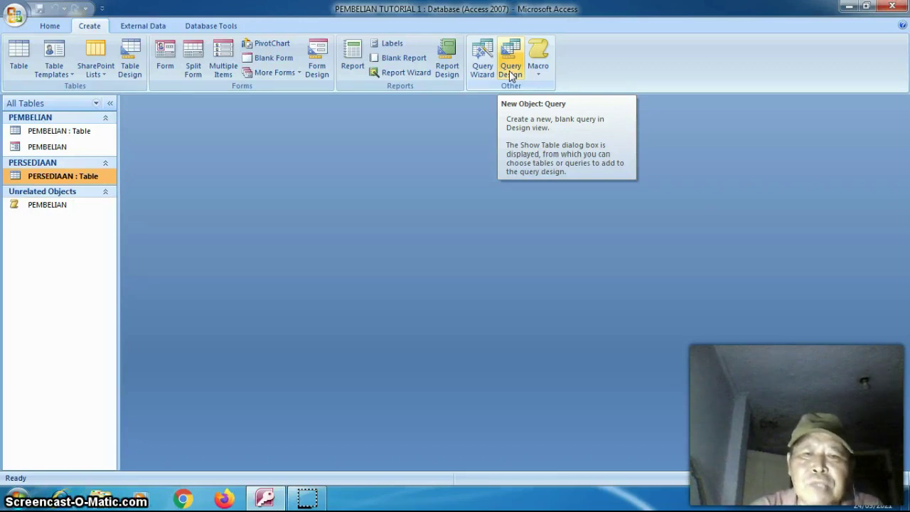
click(510, 71)
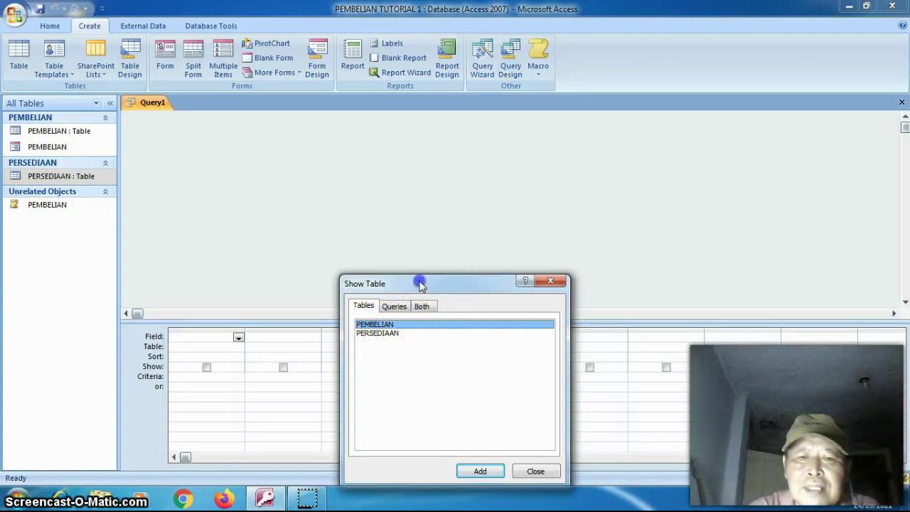
drag(419, 284, 428, 121)
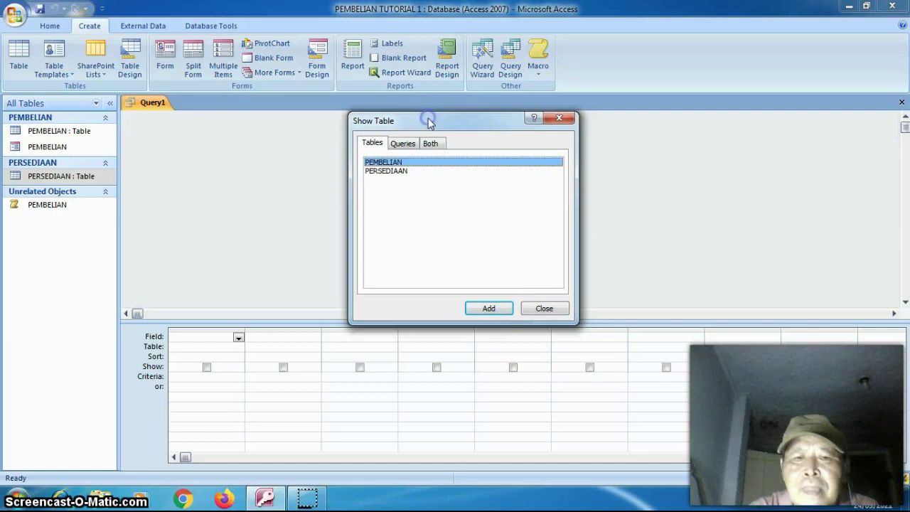
click(413, 211)
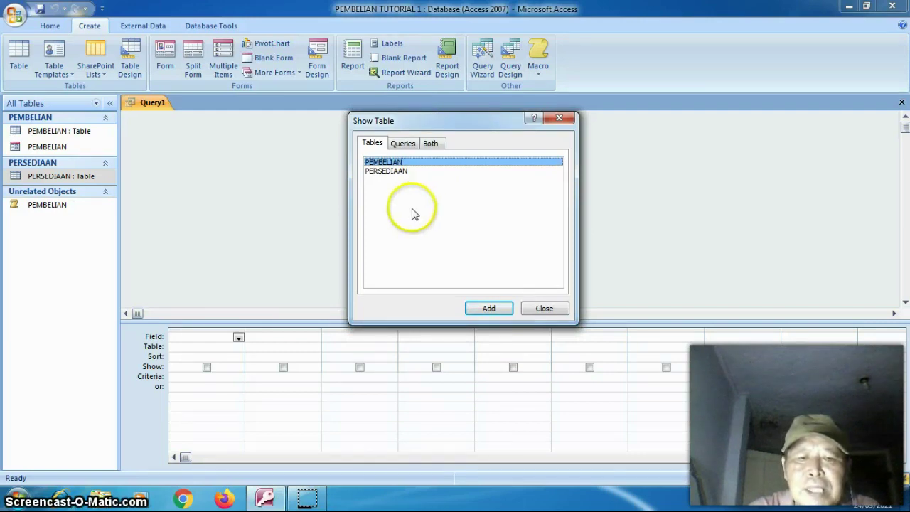
click(397, 172)
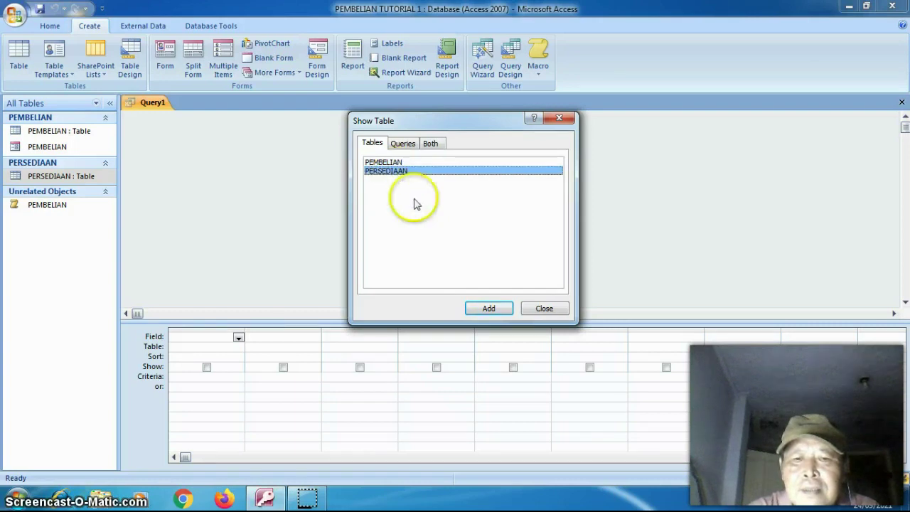
click(488, 308)
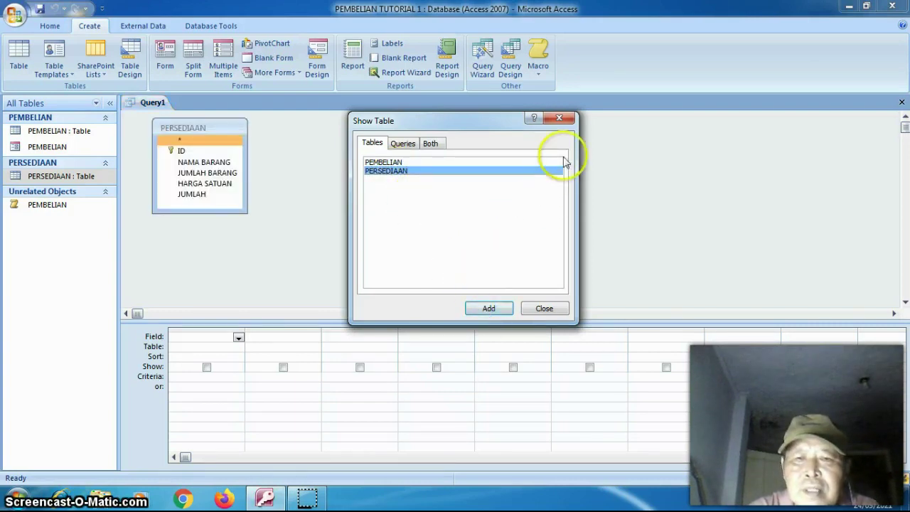
click(553, 307)
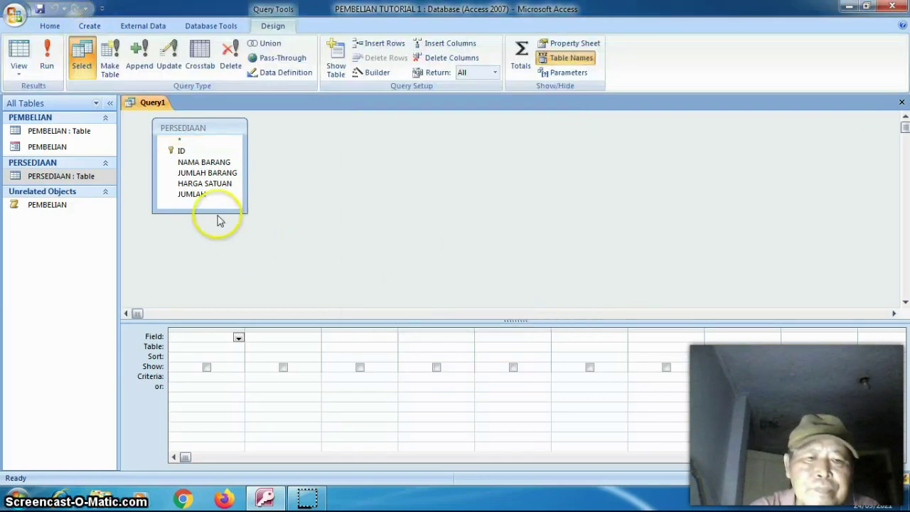
- Lengthen the PERSEDIAAN field list and add ID, NAMA BARANG, JUMLAH BARANG, HARGA SATUAN and JUMLAH to the query grid
drag(216, 212, 216, 250)
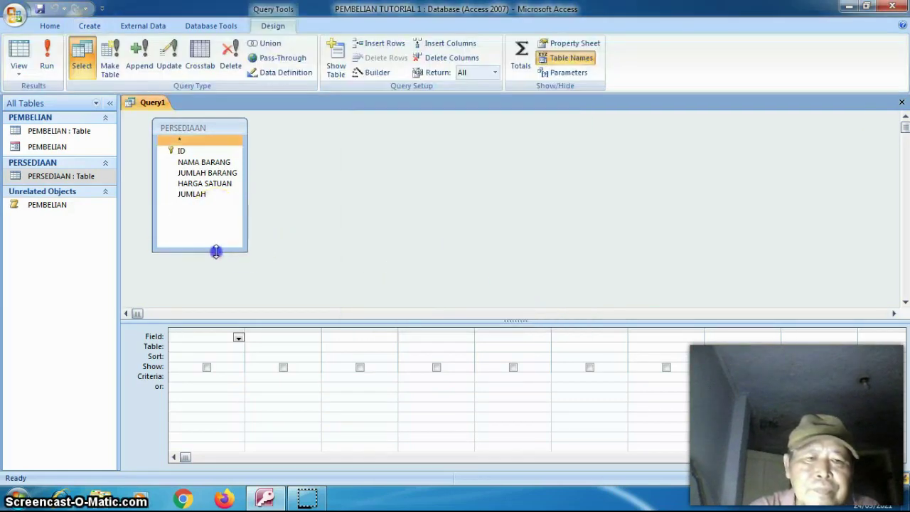
click(205, 163)
click(202, 153)
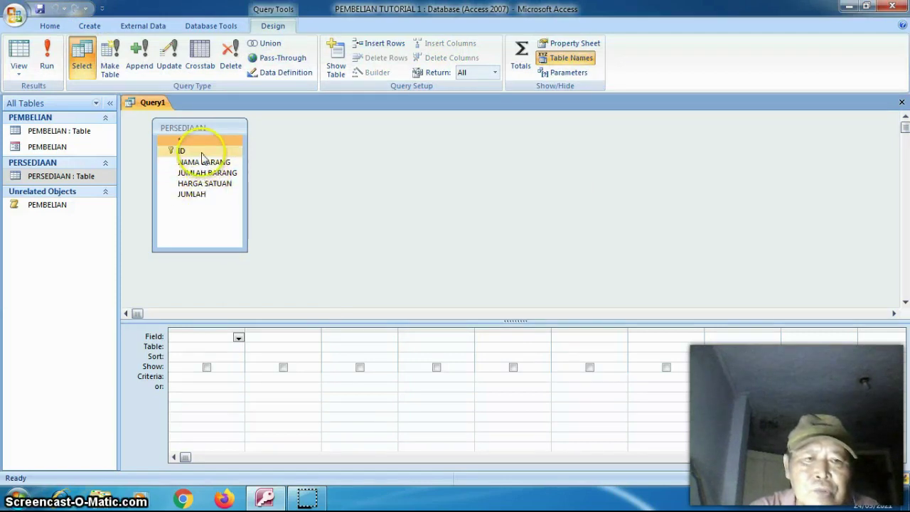
double_click(202, 153)
click(204, 164)
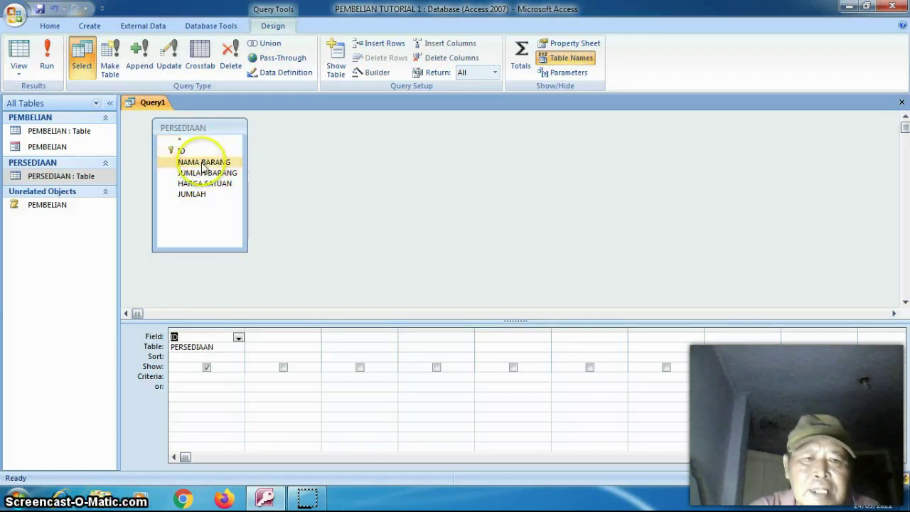
double_click(204, 165)
click(205, 174)
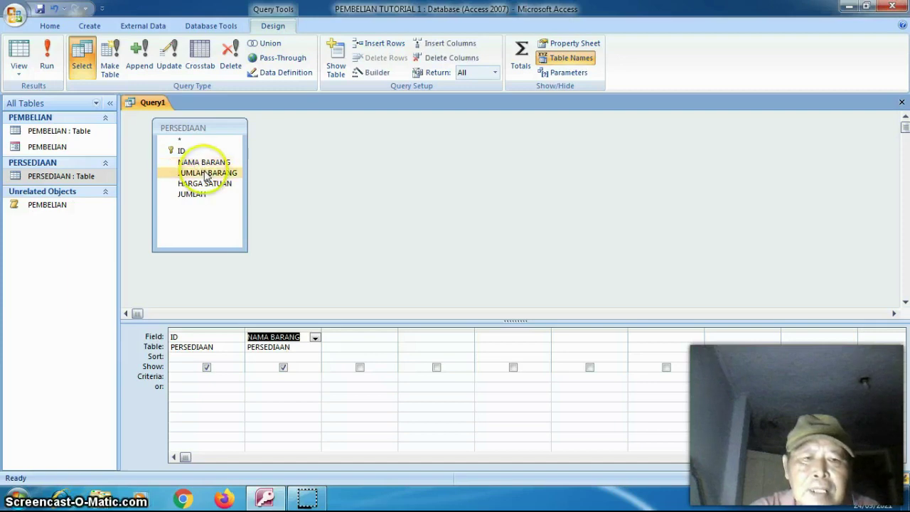
double_click(205, 174)
click(207, 184)
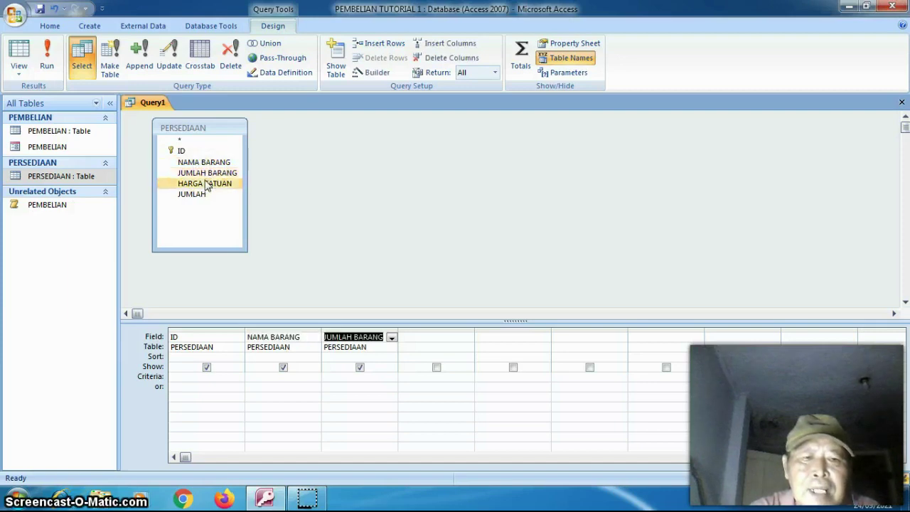
double_click(207, 184)
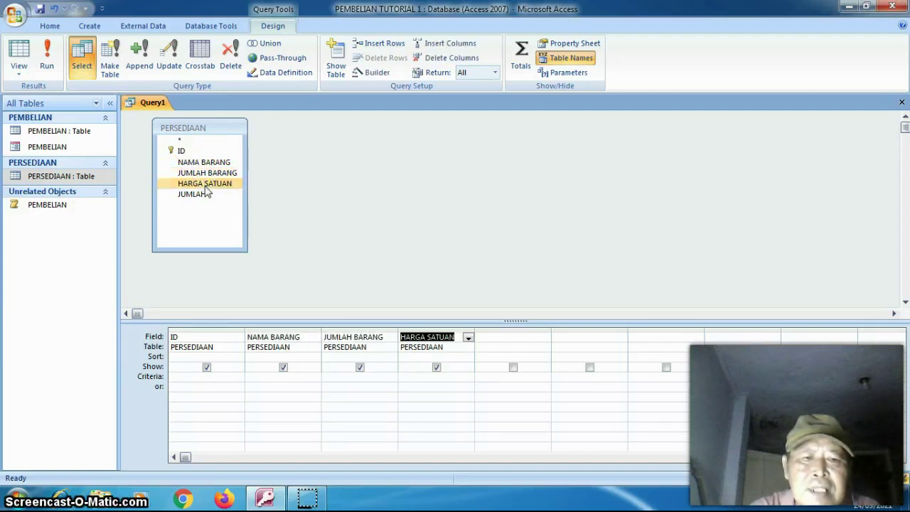
click(207, 195)
double_click(207, 196)
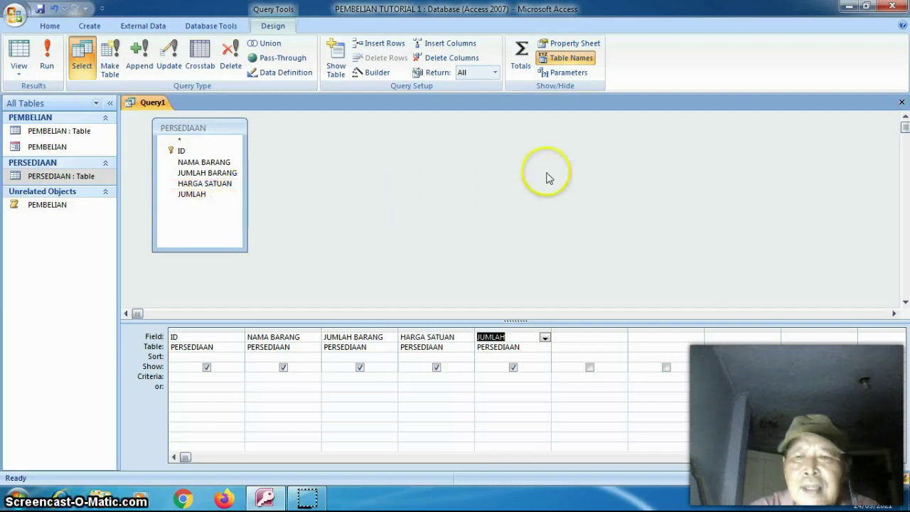
- Close the new query and save its design under the name Query1PERSEDIAAN
click(901, 104)
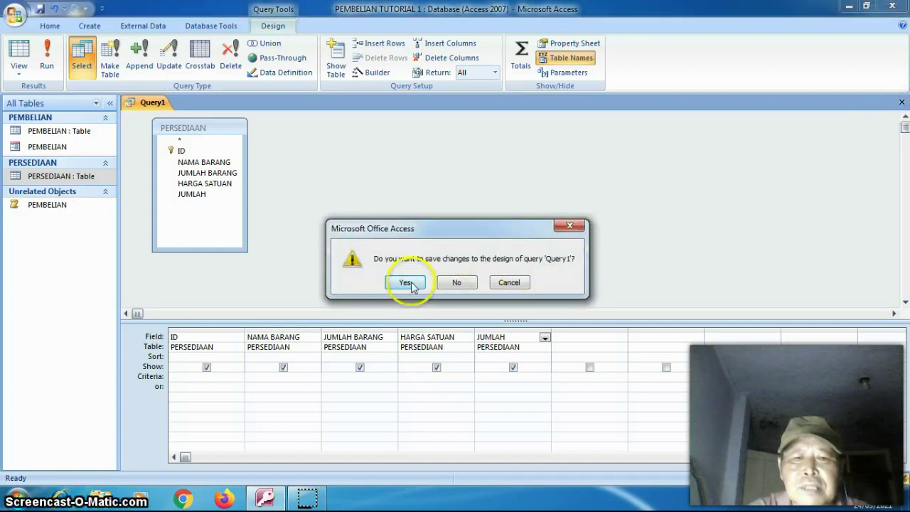
click(405, 282)
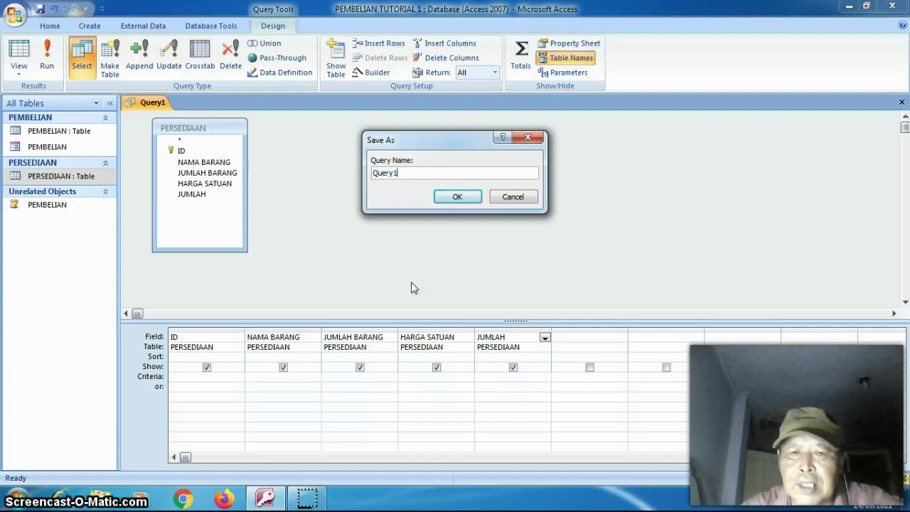
text(PERSEDIAAN)
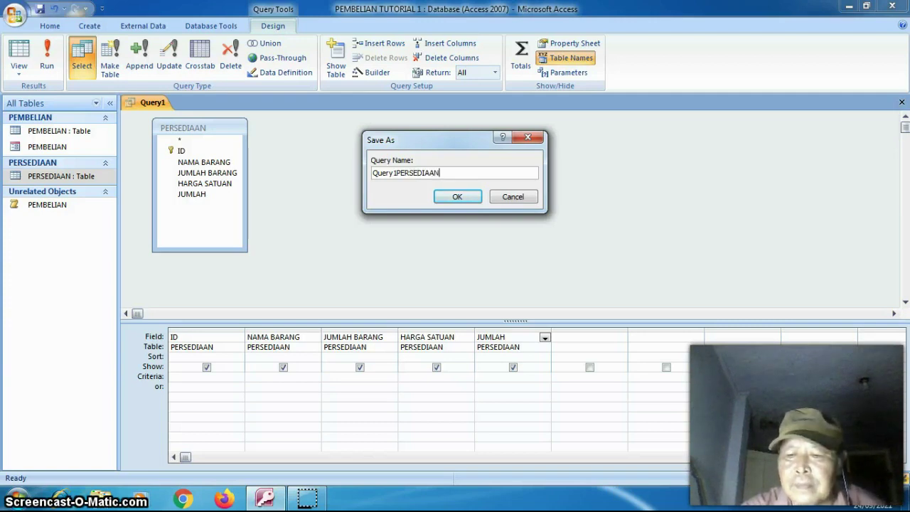
click(448, 199)
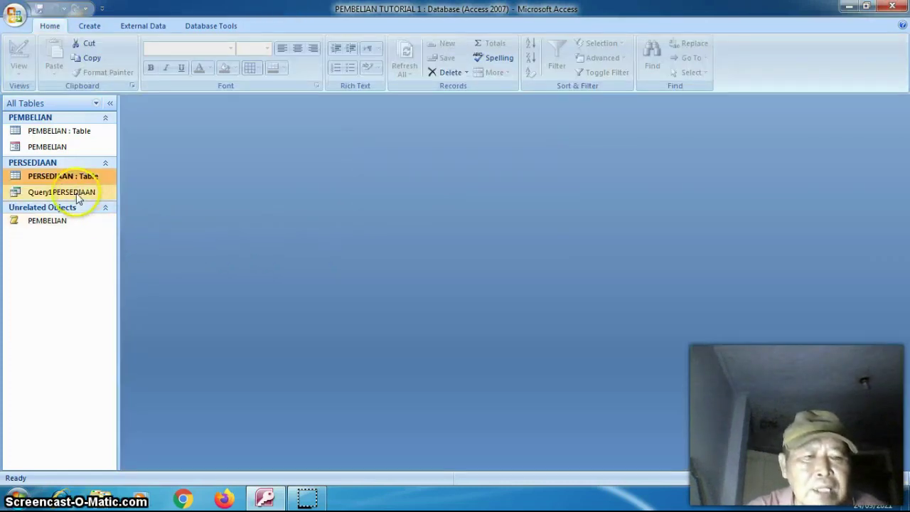
- Check the records of the PERSEDIAAN table, close it and open Query1PERSEDIAAN in Design view
double_click(41, 176)
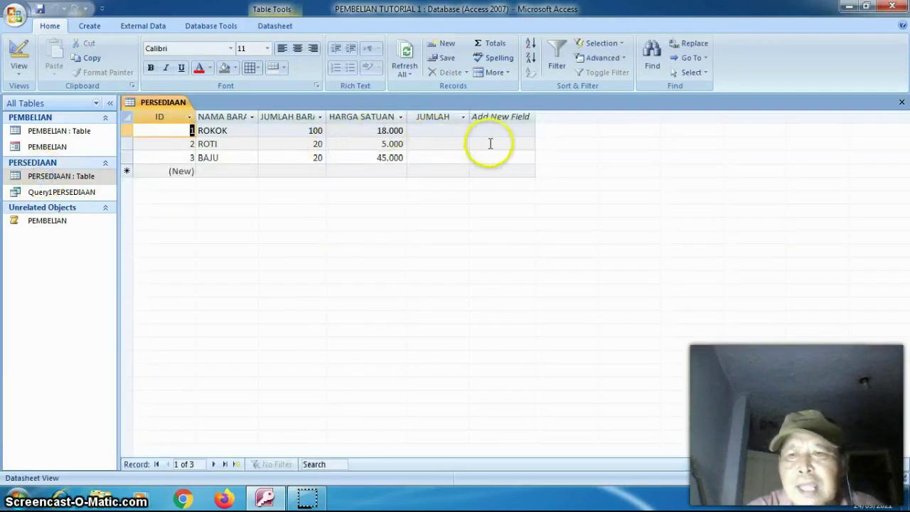
click(899, 104)
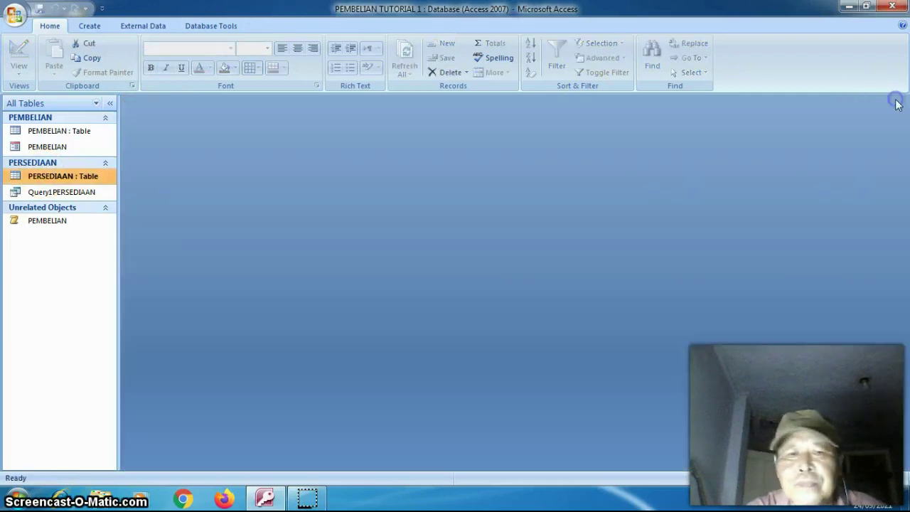
double_click(91, 192)
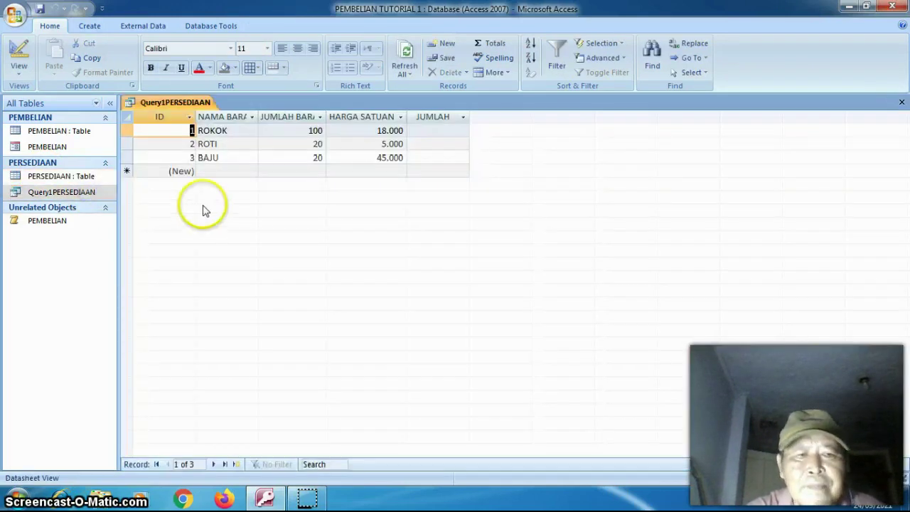
click(23, 81)
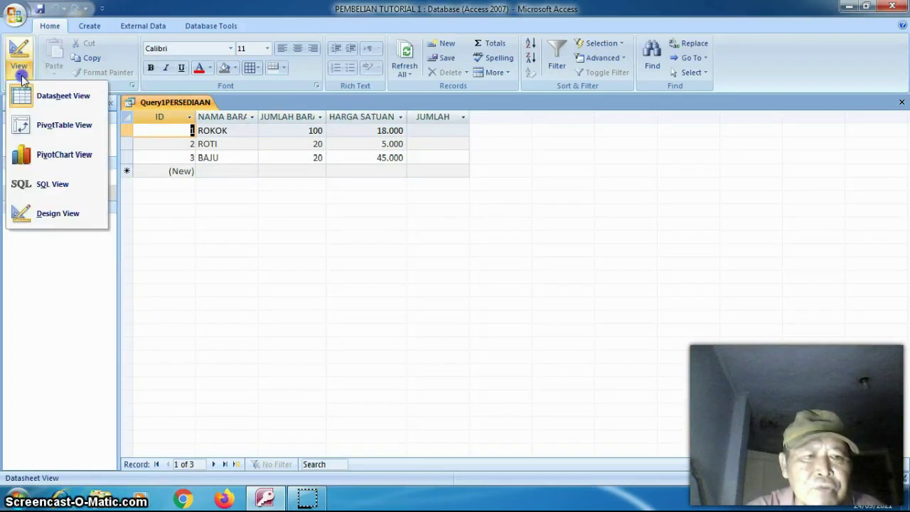
click(44, 215)
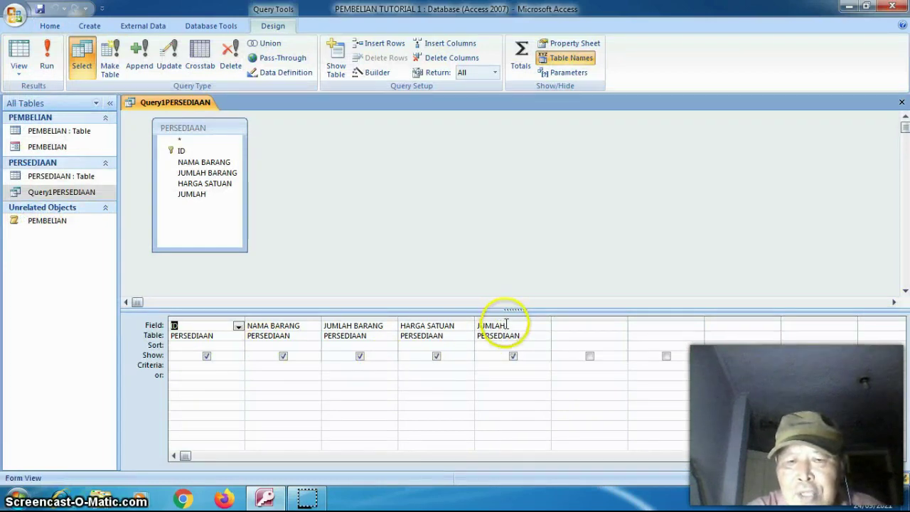
- Build the expression JUMLAH:[JUMLAH BARANG] * [HARGA SATUAN] for the query's JUMLAH column in the Expression Builder and run the query
click(506, 325)
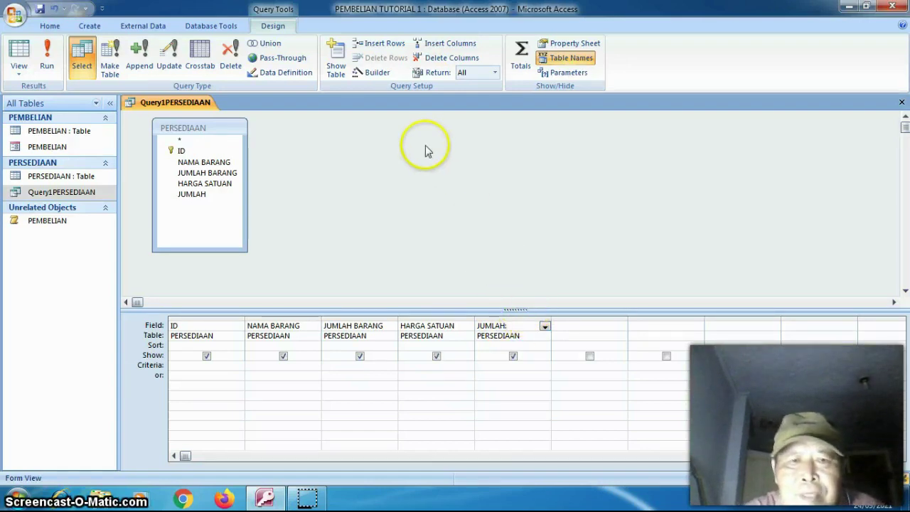
click(384, 77)
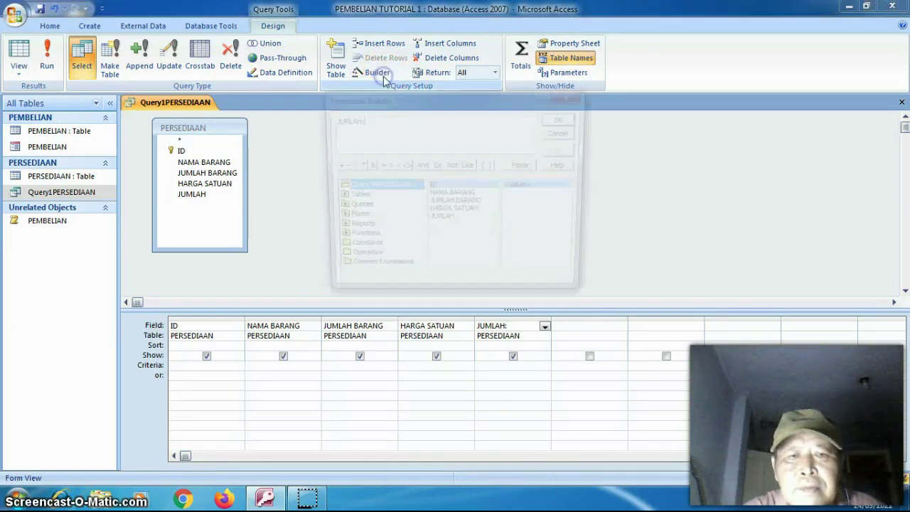
click(366, 125)
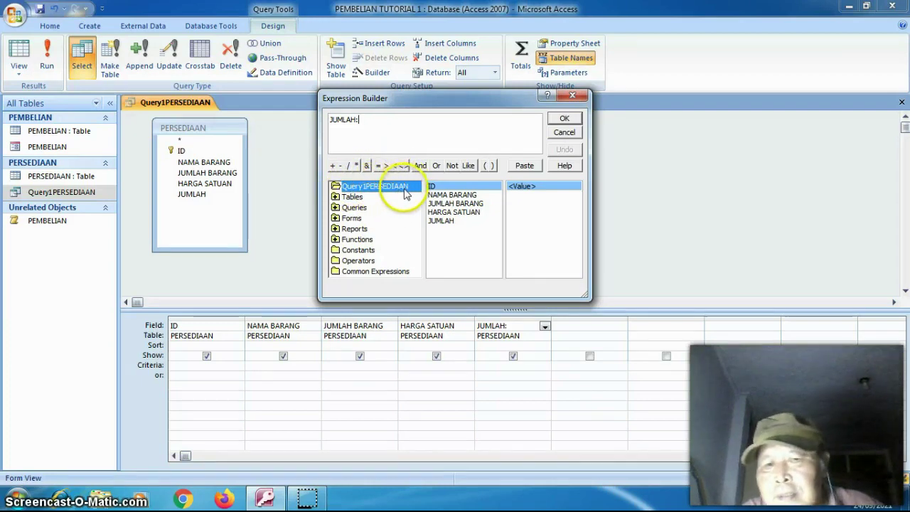
double_click(456, 204)
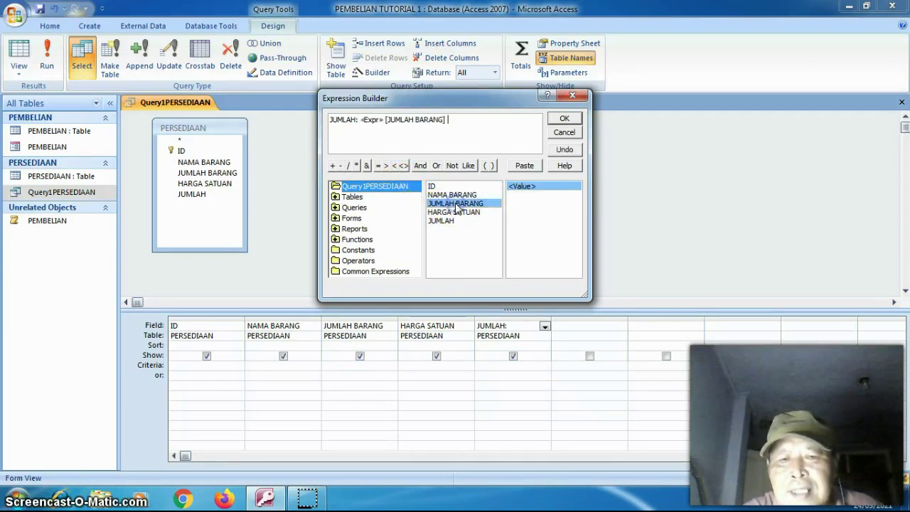
click(381, 122)
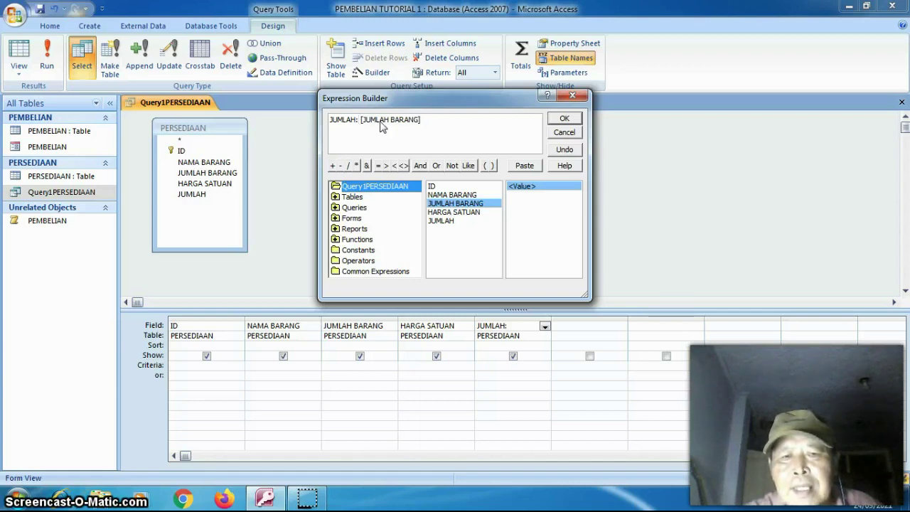
click(421, 119)
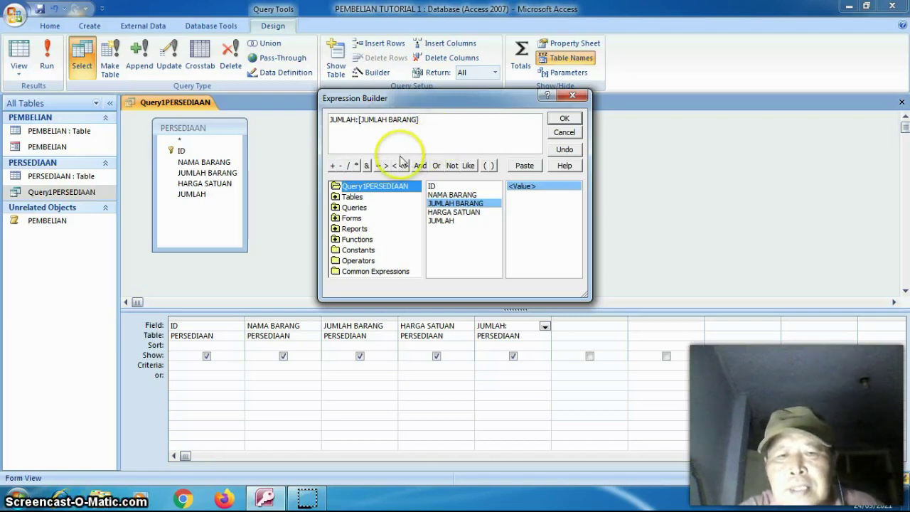
click(356, 165)
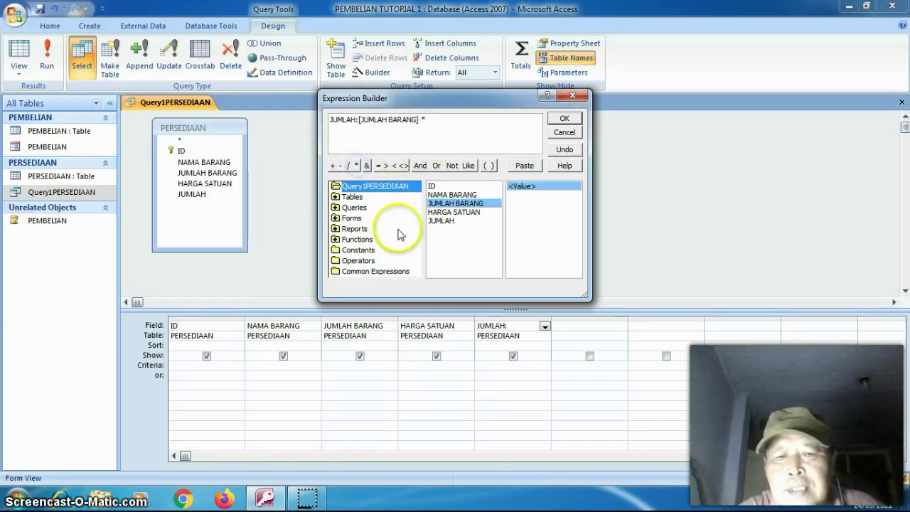
click(442, 214)
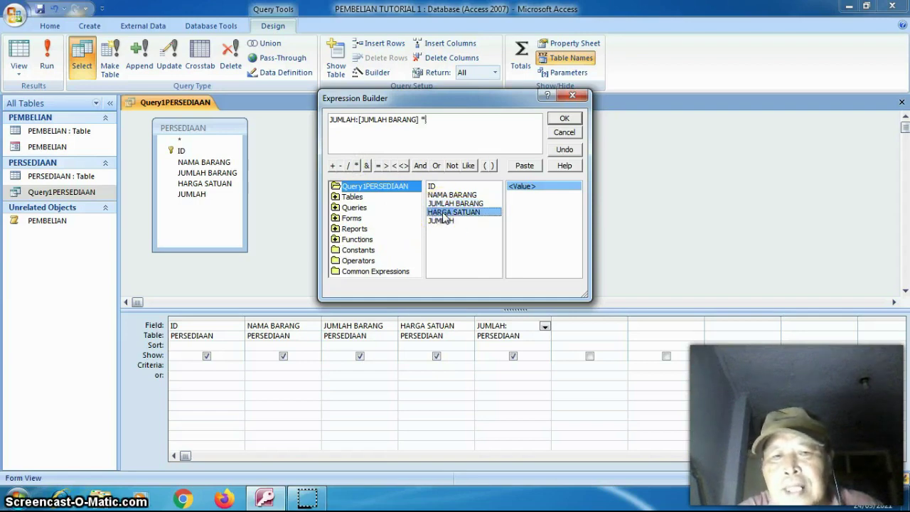
click(563, 120)
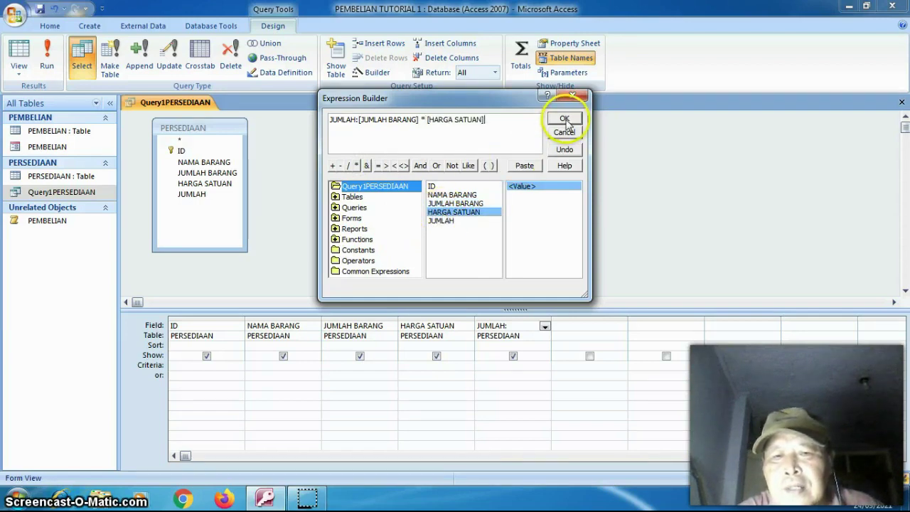
click(564, 119)
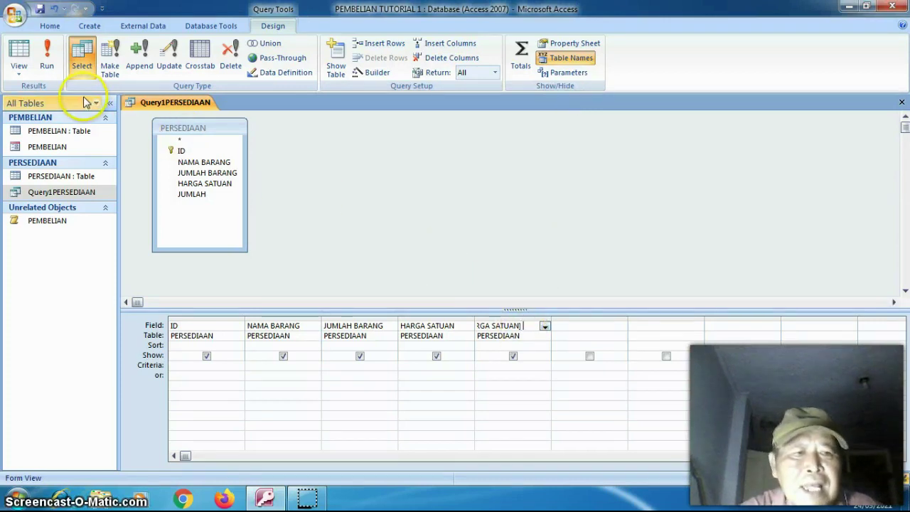
click(47, 63)
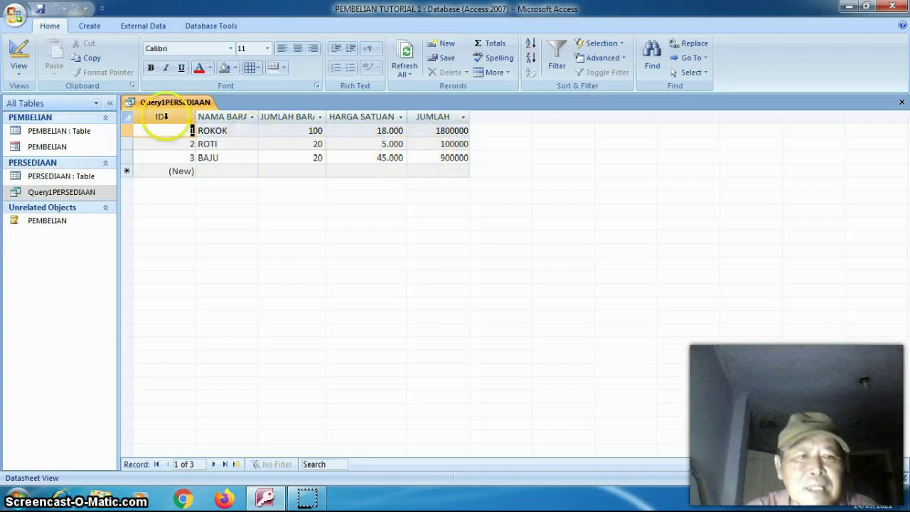
- Return to the query's design, set the Format property of the calculated JUMLAH column to Standard and run the query again
click(19, 69)
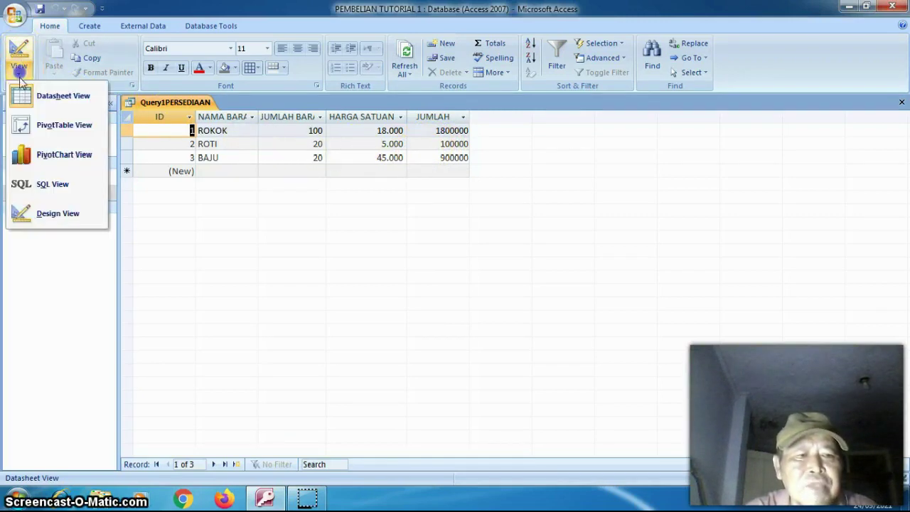
click(39, 216)
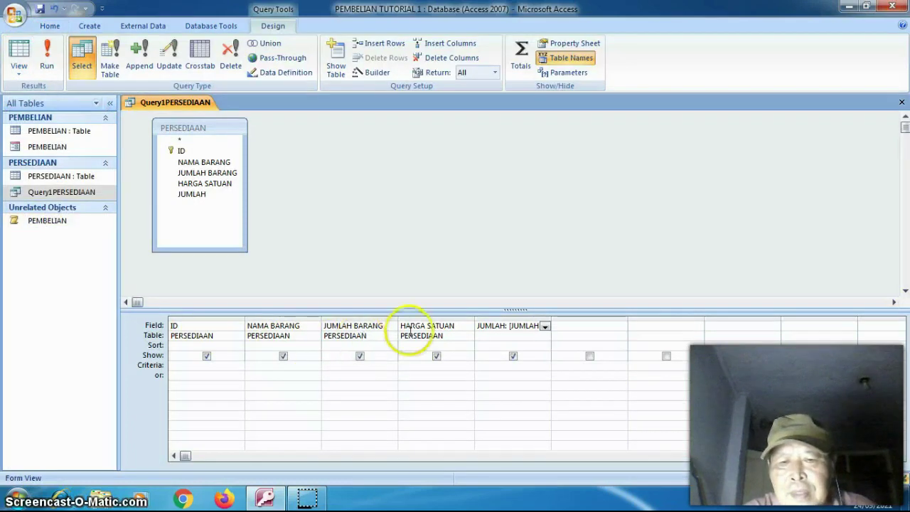
click(510, 325)
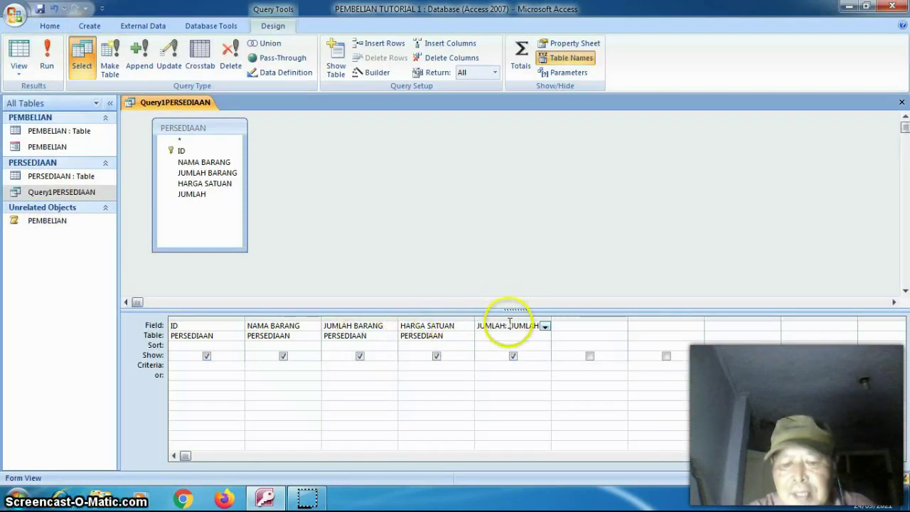
right_click(510, 325)
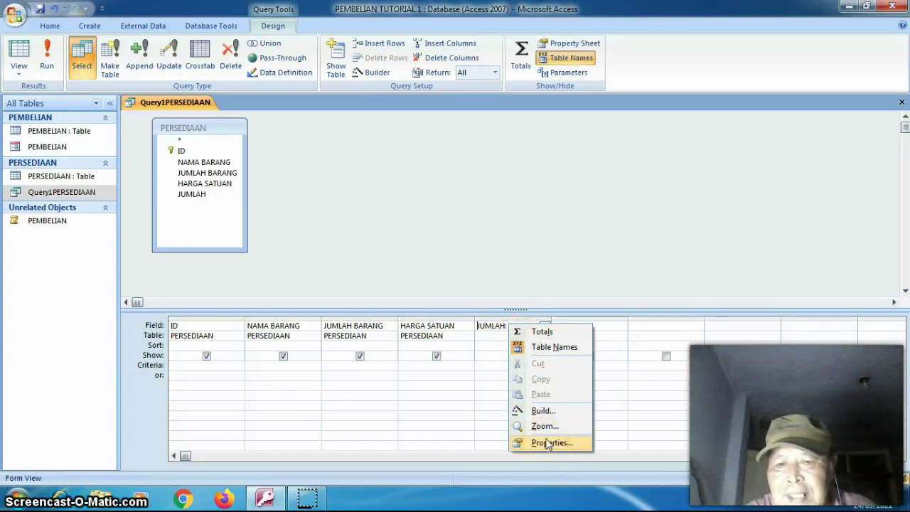
click(501, 324)
right_click(501, 324)
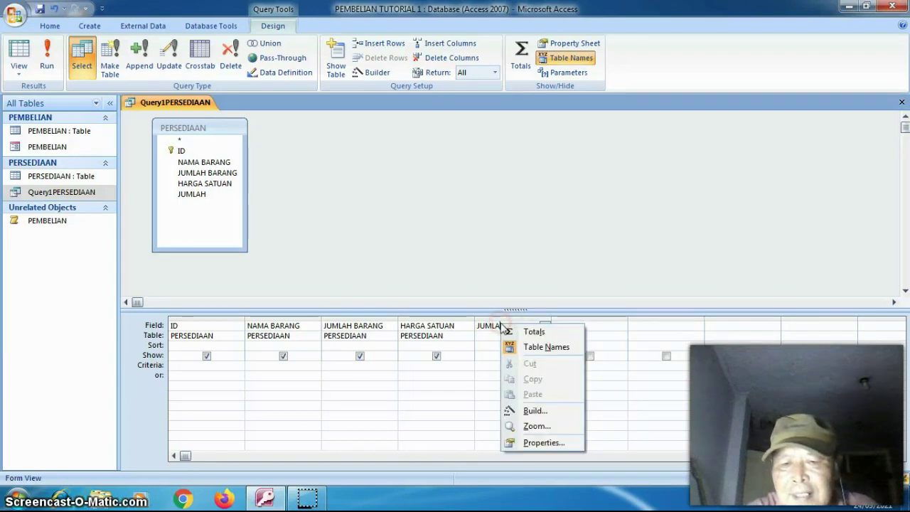
click(551, 444)
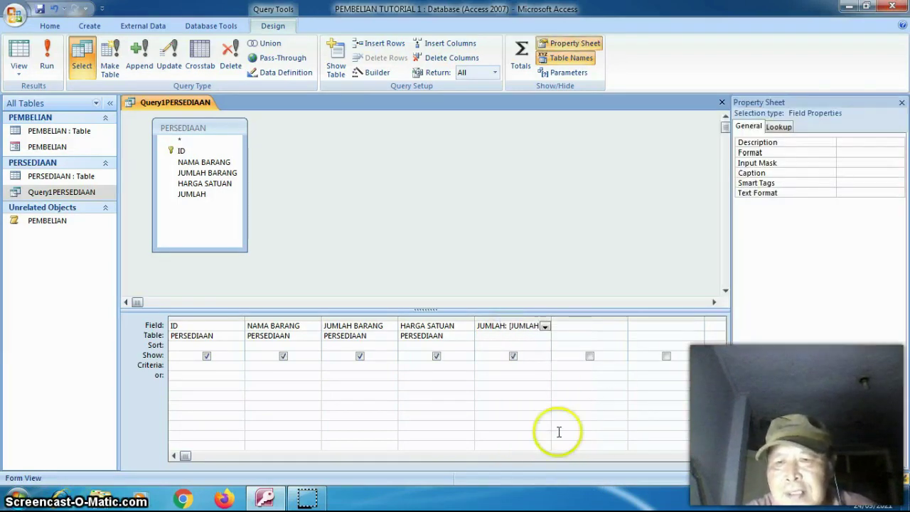
click(841, 152)
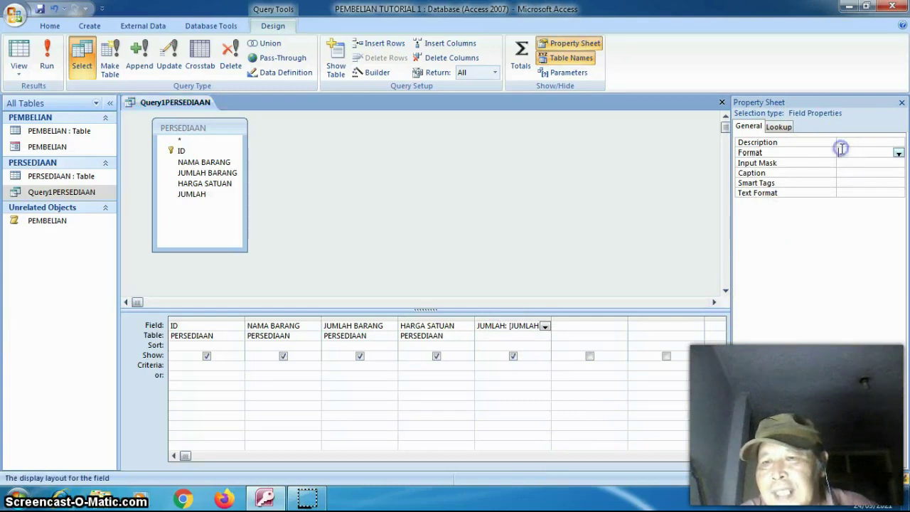
click(899, 154)
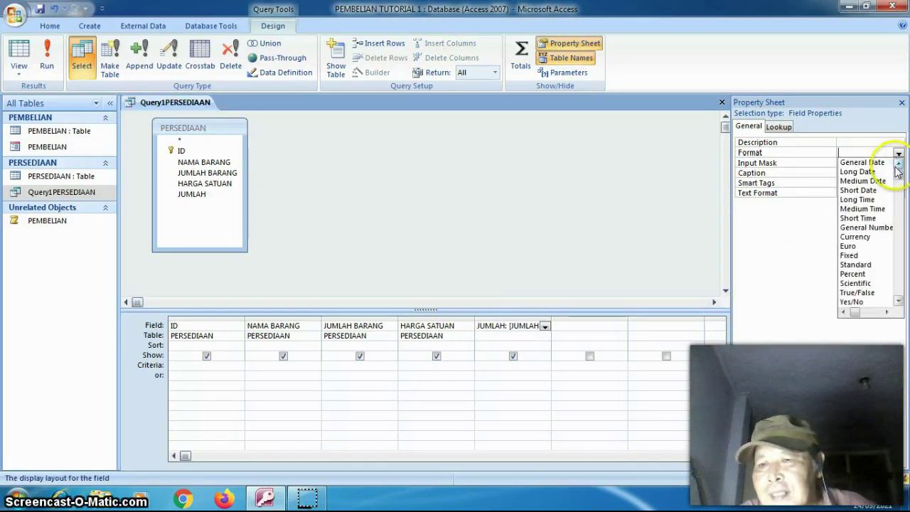
click(882, 265)
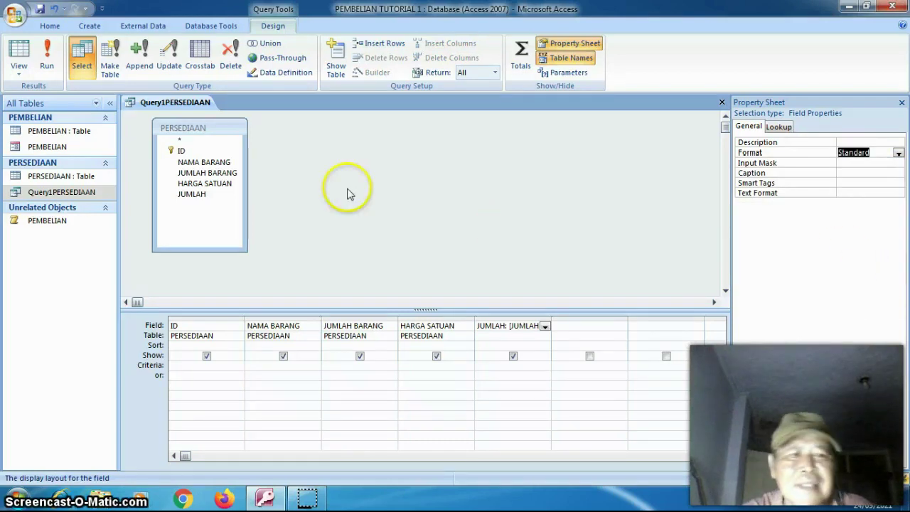
click(47, 58)
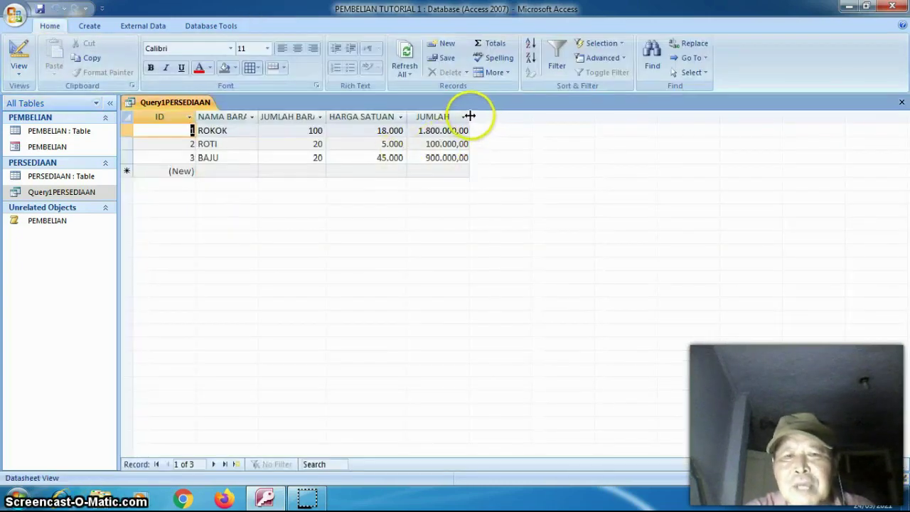
- Widen the JUMLAH column in the query results slightly and close Query1PERSEDIAAN with its changes saved
drag(485, 116, 489, 116)
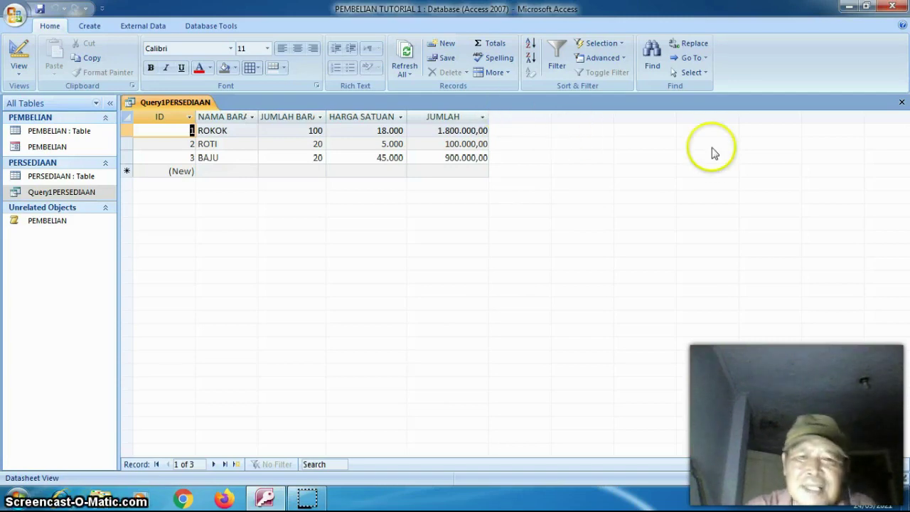
click(900, 102)
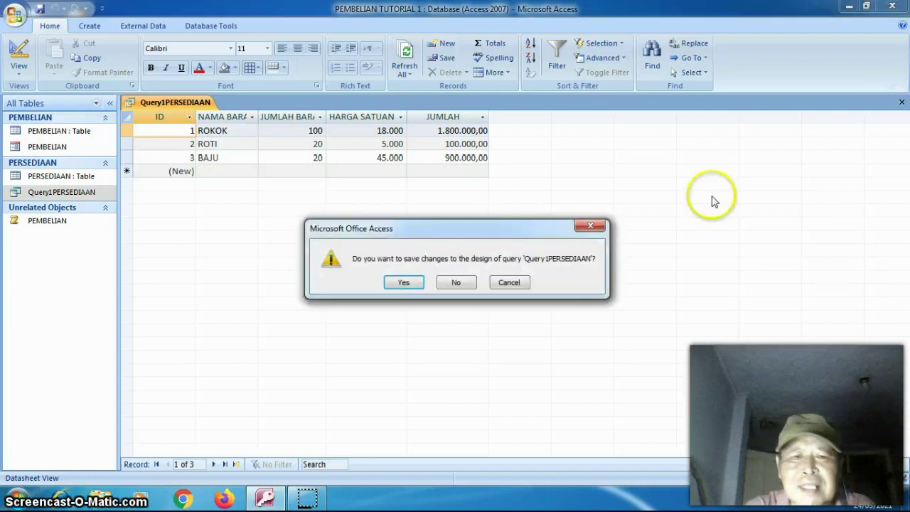
click(400, 283)
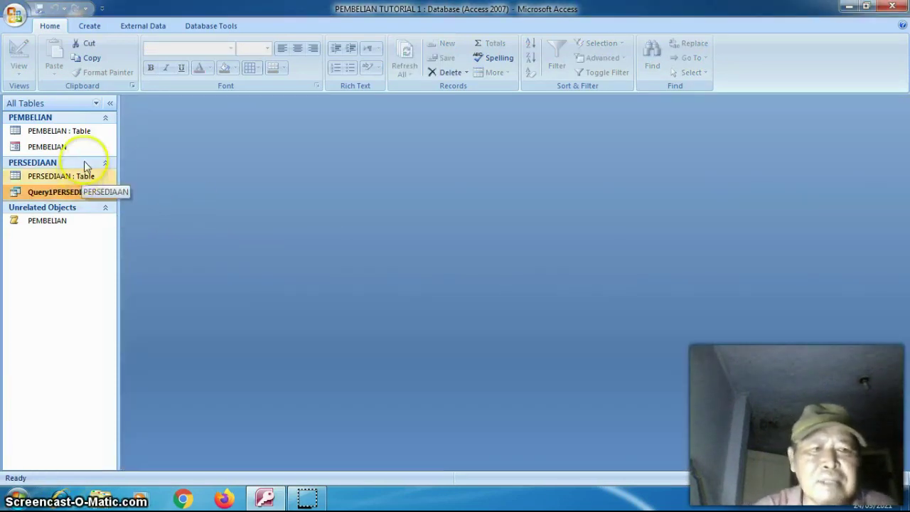
- Reopen the PERSEDIAAN table to check its JUMLAH column
click(93, 29)
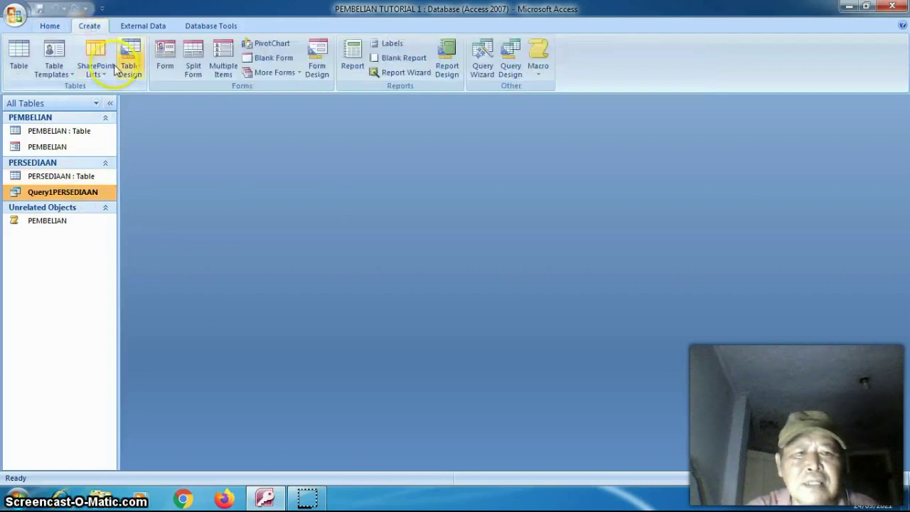
double_click(74, 178)
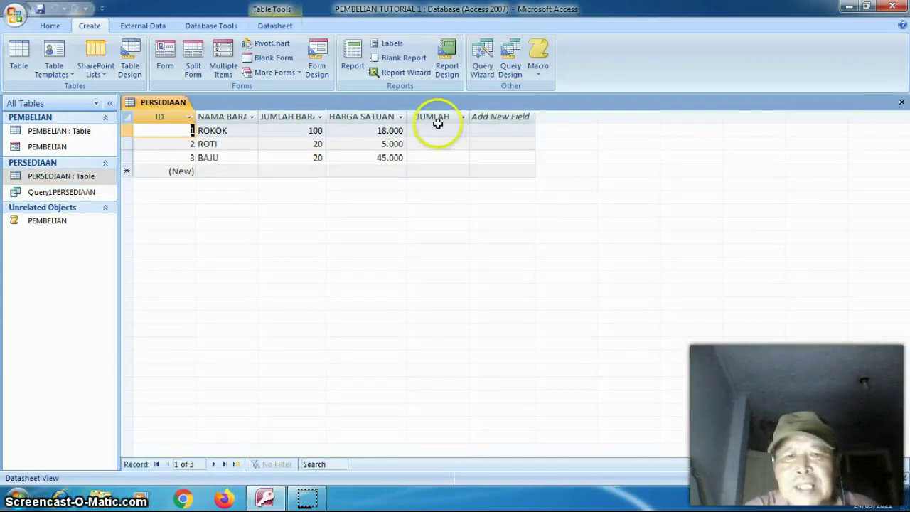
- Close the PERSEDIAAN table and review the calculated JUMLAH column in Query1PERSEDIAAN, closing the query when done
click(900, 102)
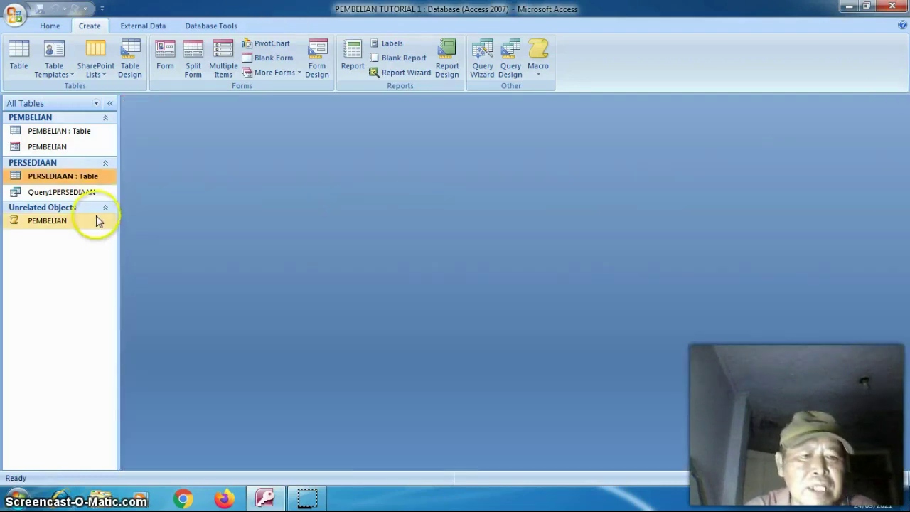
double_click(81, 193)
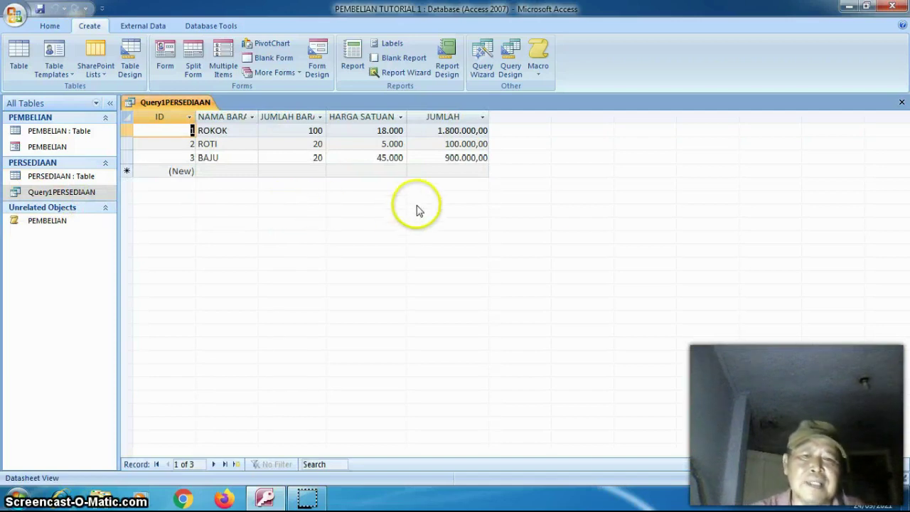
click(900, 105)
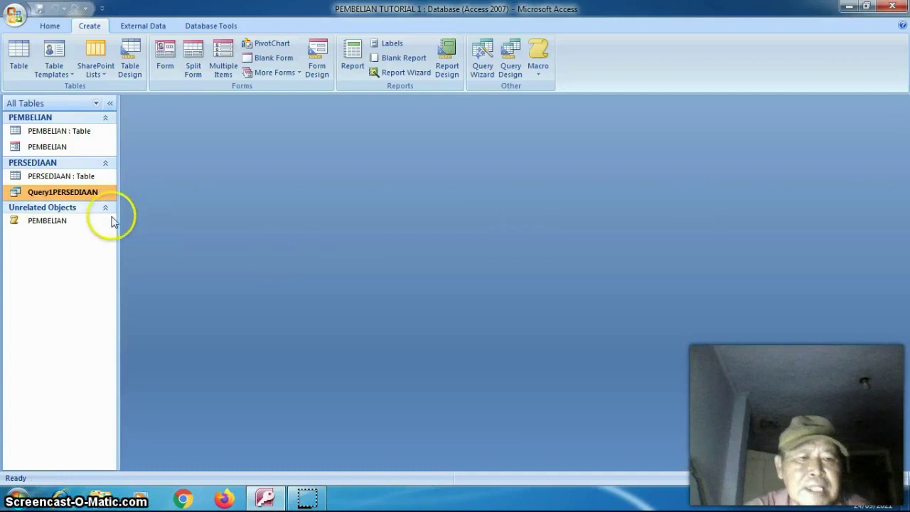
double_click(93, 192)
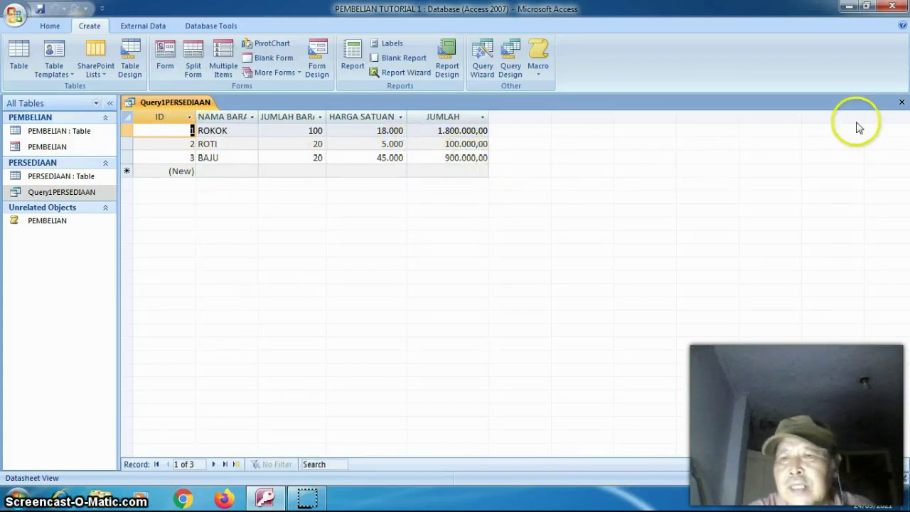
click(901, 104)
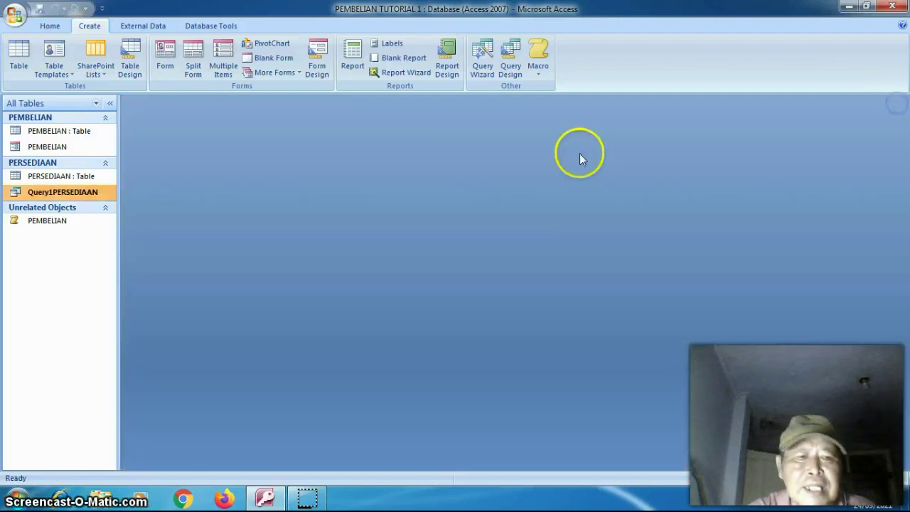
- View the design of Query1PERSEDIAAN, hide its Property Sheet and close the query
right_click(96, 192)
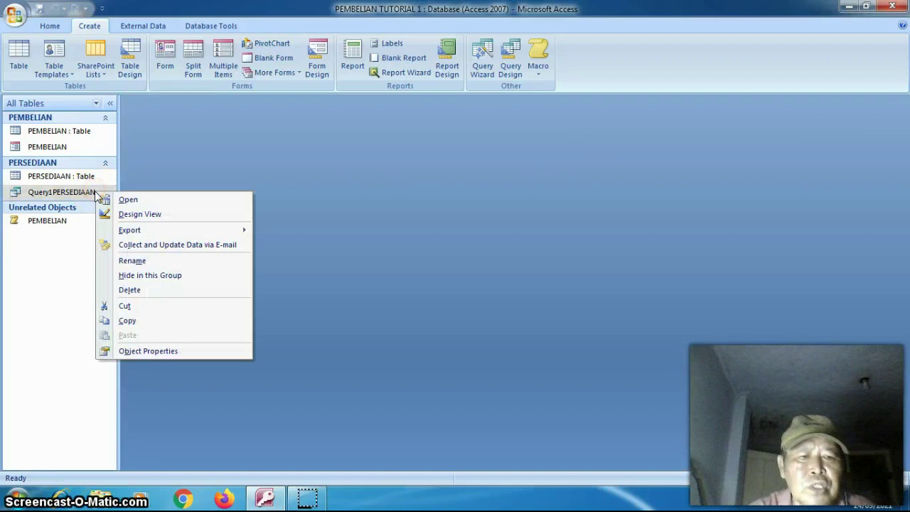
click(123, 214)
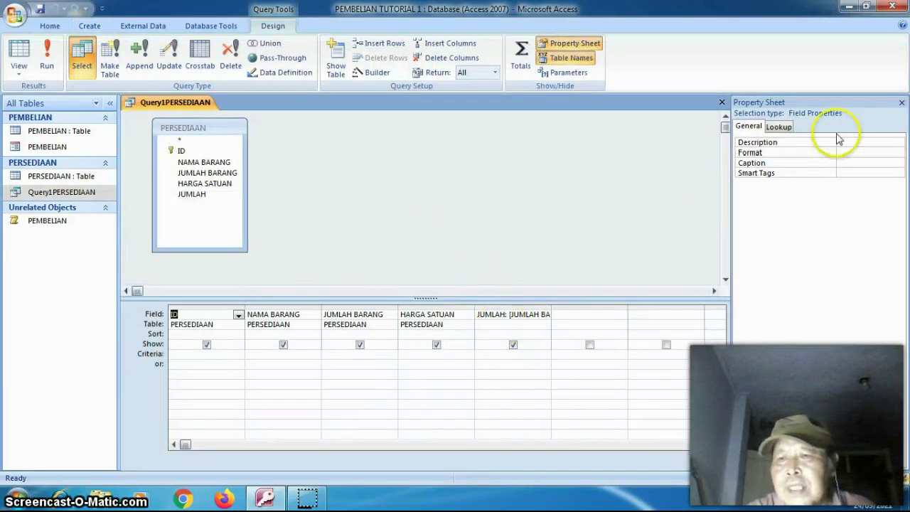
click(900, 104)
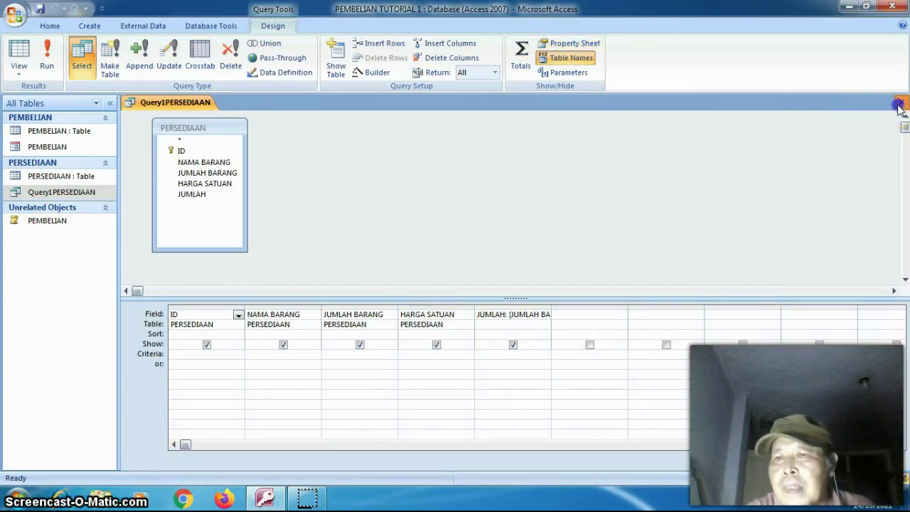
click(900, 103)
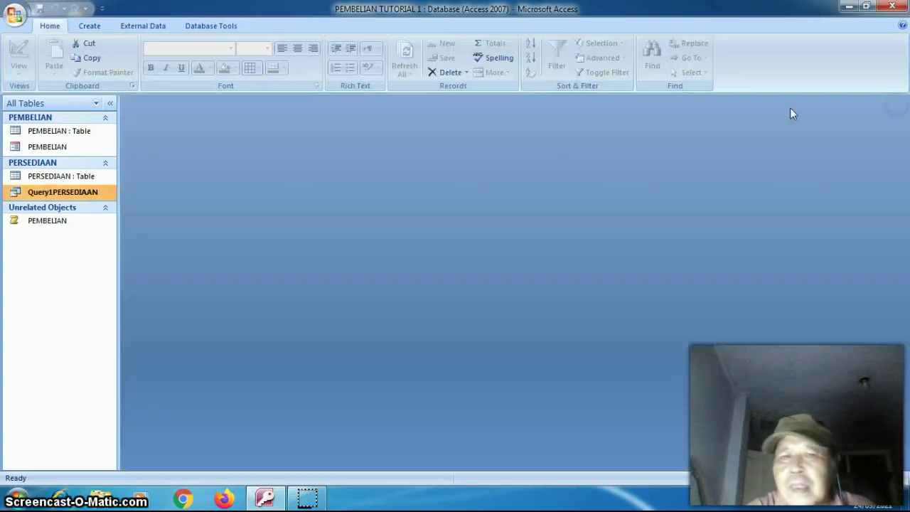
- Add a KOREK record to the PERSEDIAAN table with JUMLAH BARANG 100 and HARGA SATUAN 2.000
double_click(80, 176)
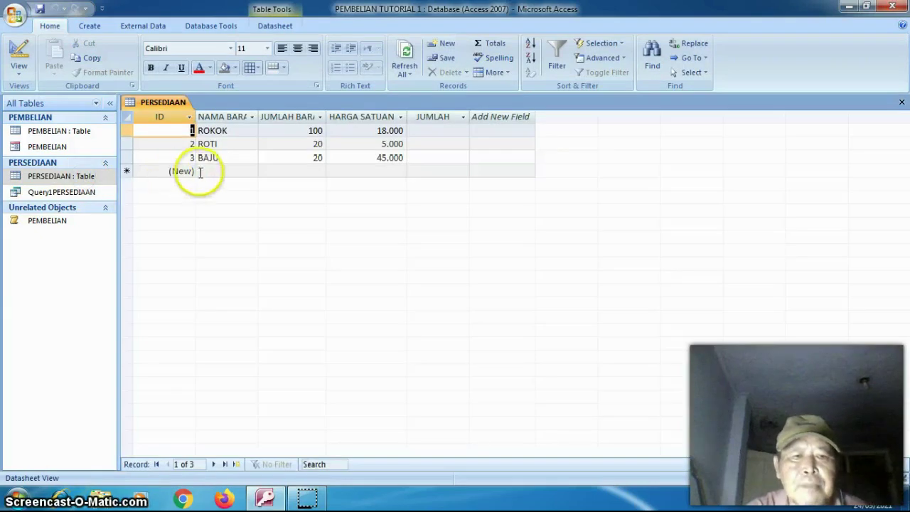
click(199, 171)
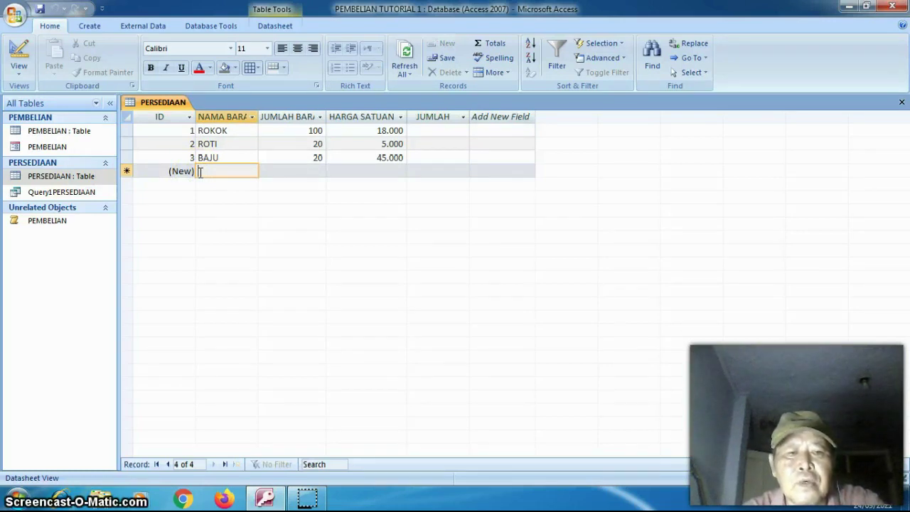
text(KO)
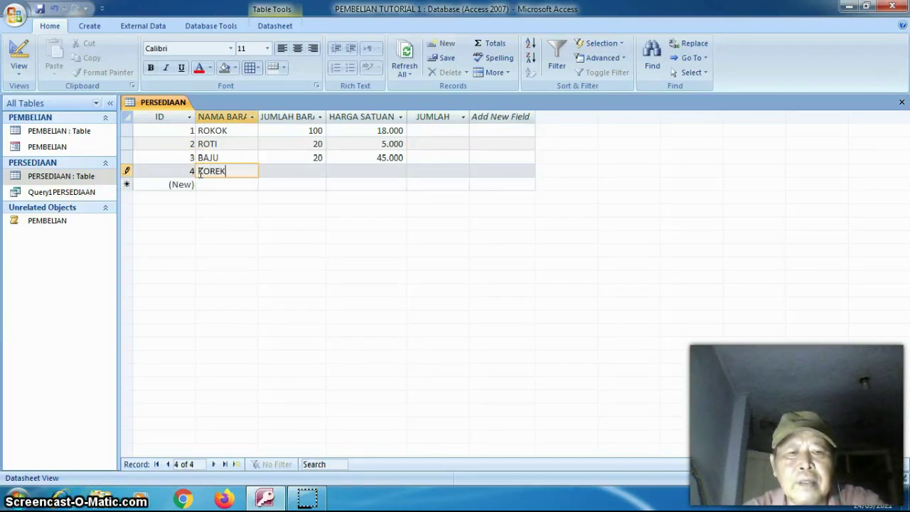
text(REK)
click(285, 173)
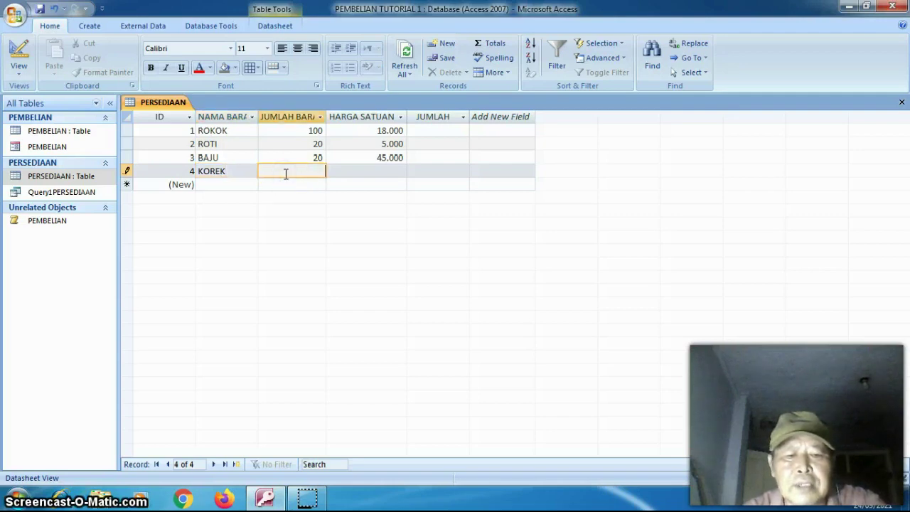
click(343, 172)
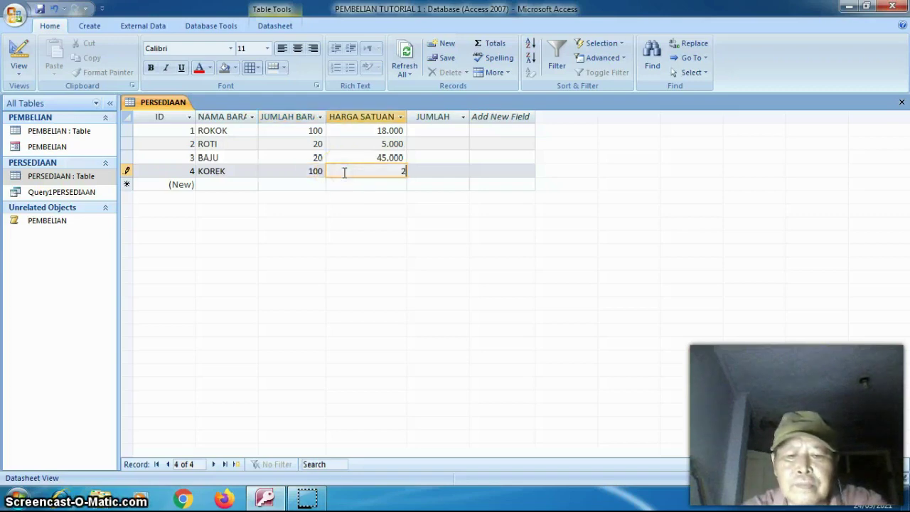
- Add a LATOP record with JUMLAH BARANG 10 and HARGA SATUAN 3000000, and close the PERSEDIAAN table
click(218, 185)
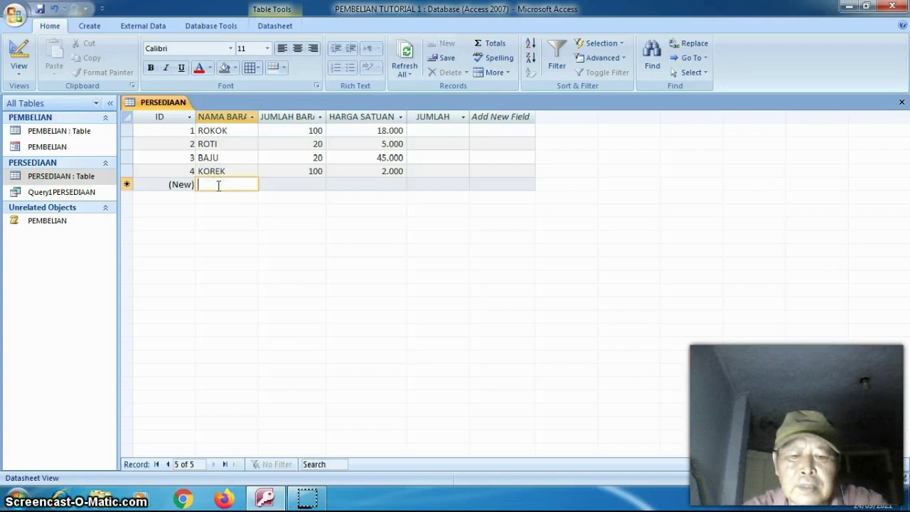
text(LATOP)
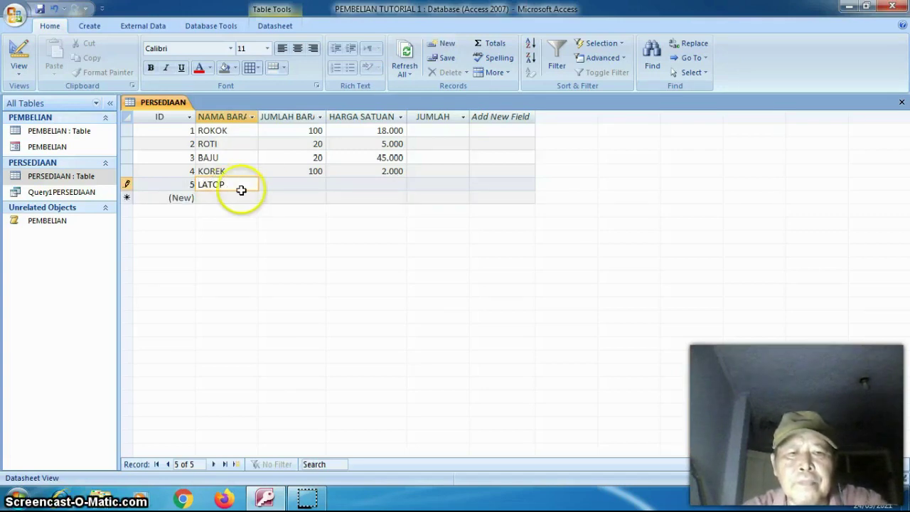
click(285, 187)
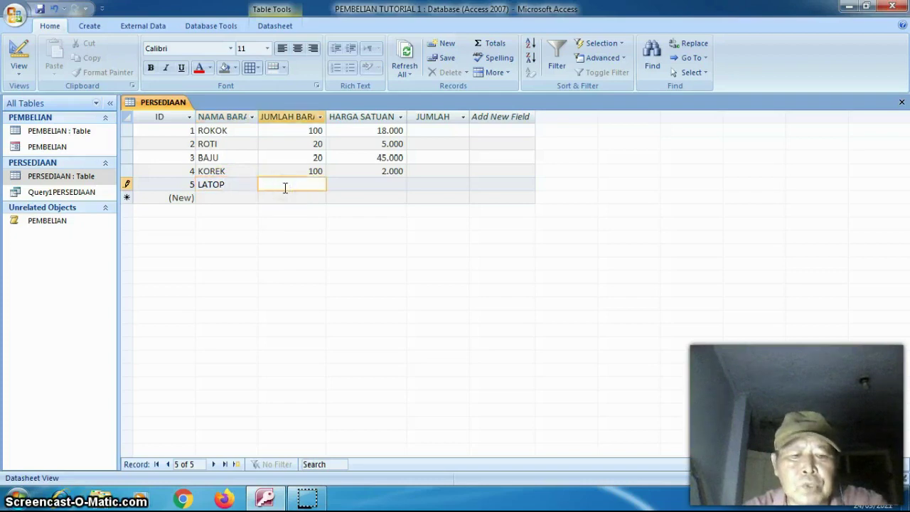
click(346, 184)
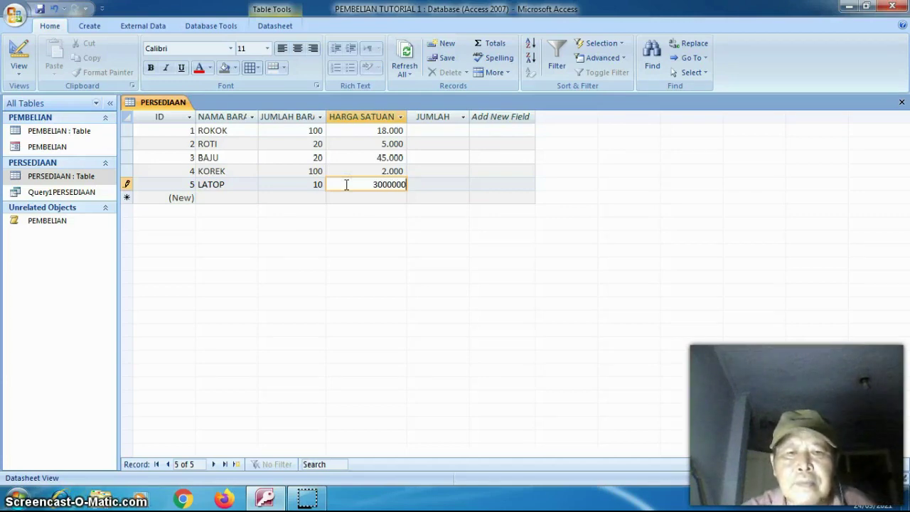
click(902, 102)
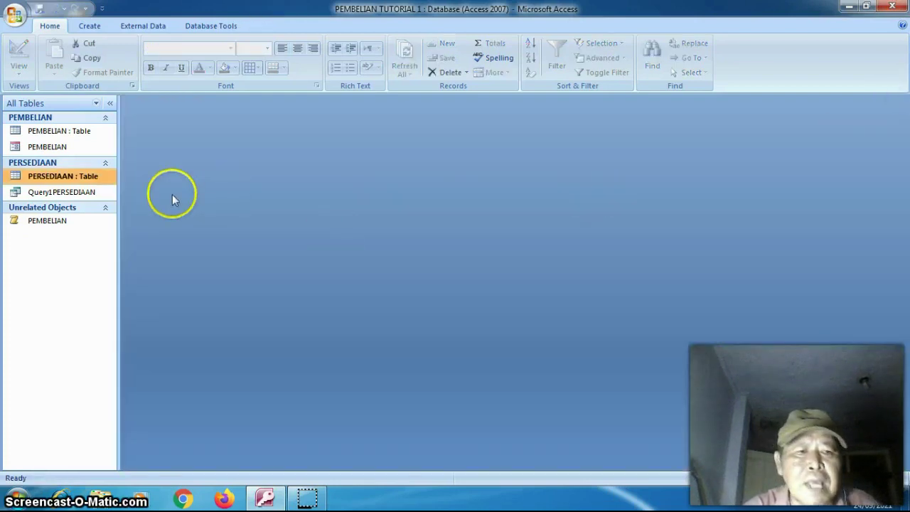
- Open Query1PERSEDIAAN and add a Total row that shows the Sum of the JUMLAH column
double_click(92, 194)
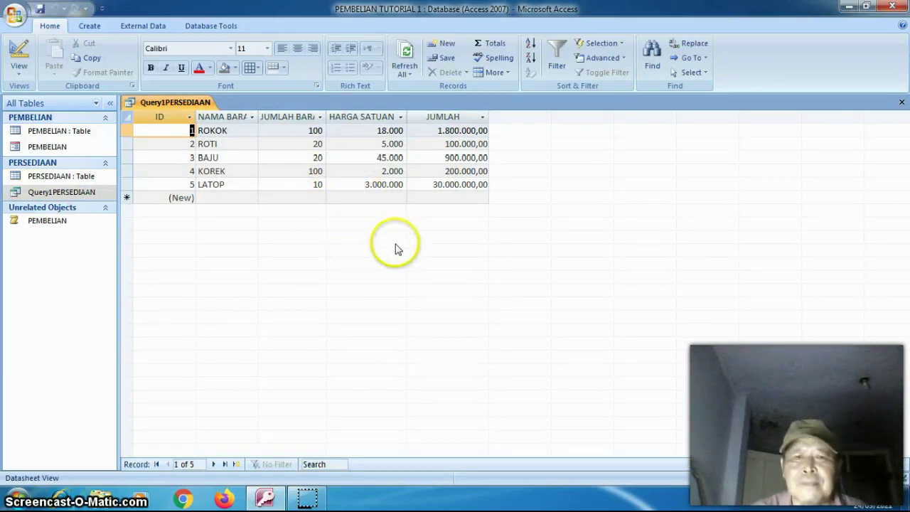
click(430, 197)
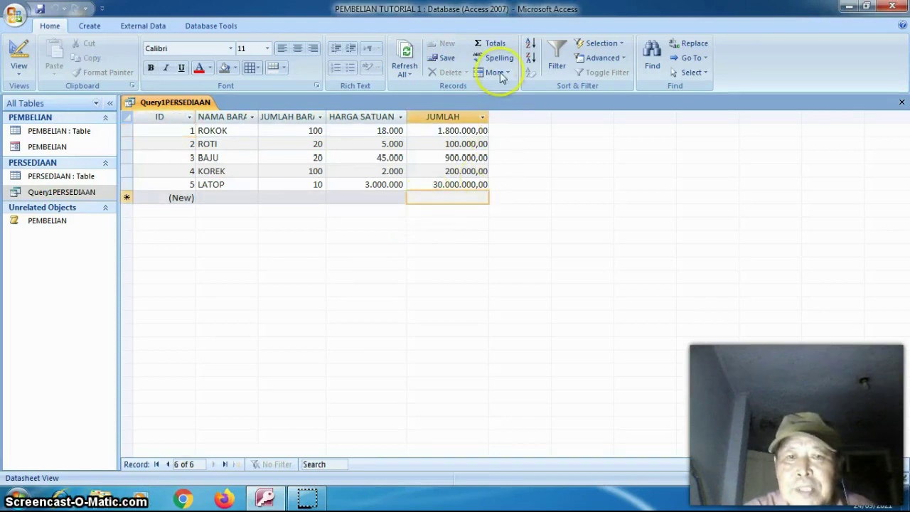
click(496, 44)
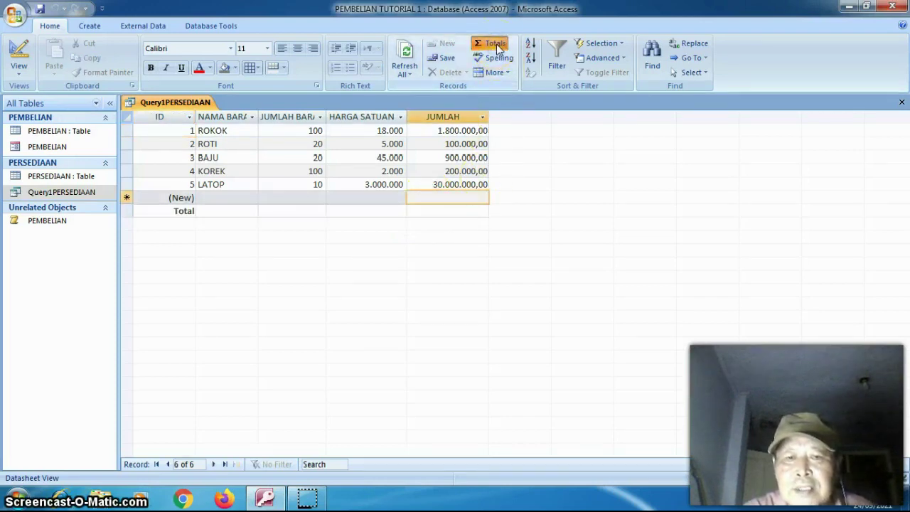
click(467, 211)
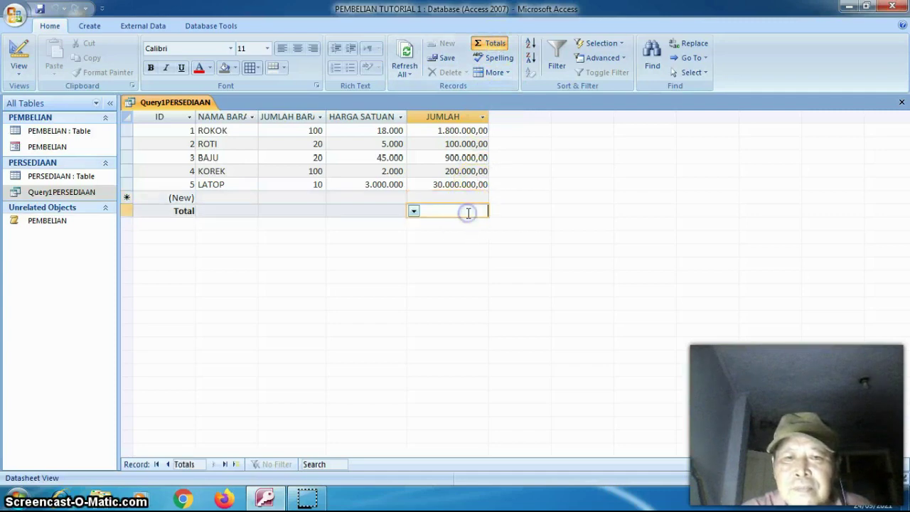
click(412, 211)
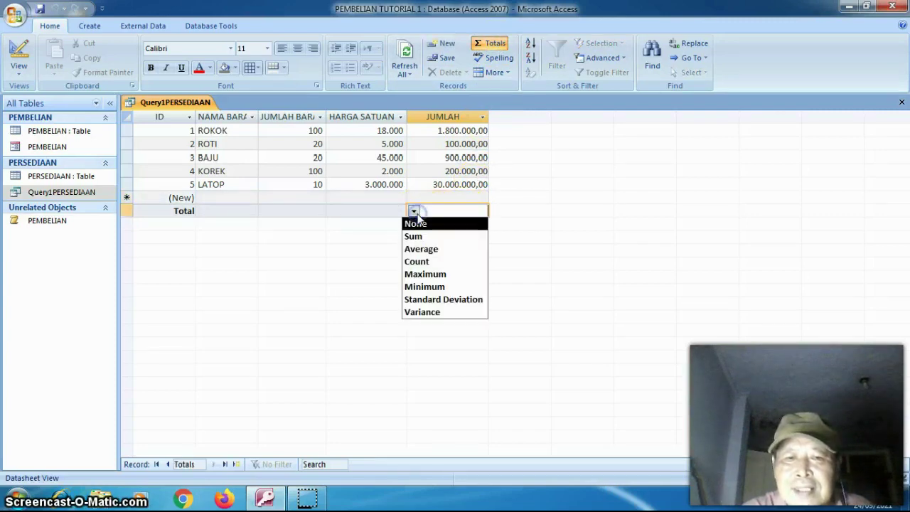
click(415, 236)
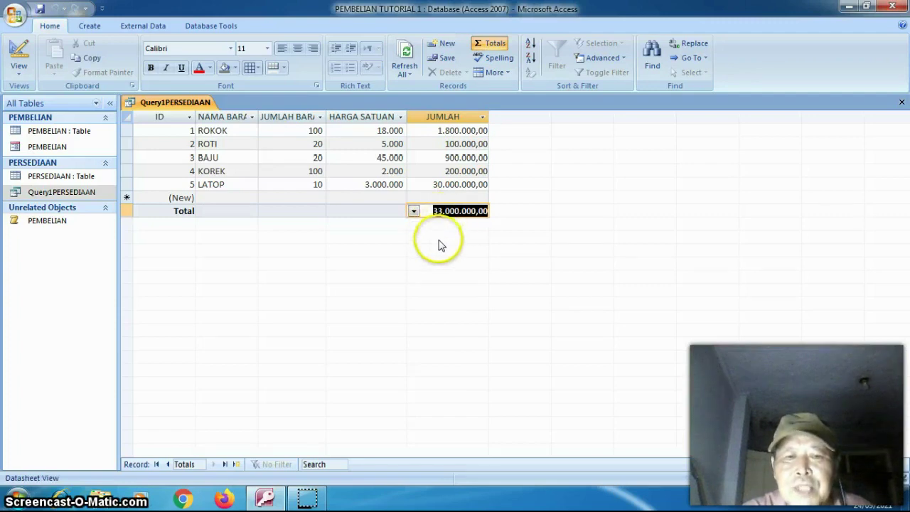
- Set the Total row of the HARGA SATUAN column to Average
click(371, 211)
click(334, 211)
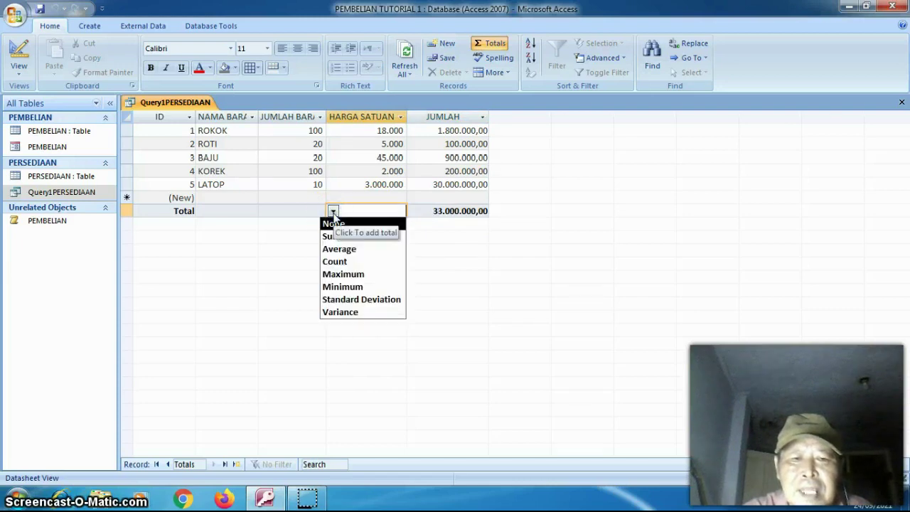
click(342, 250)
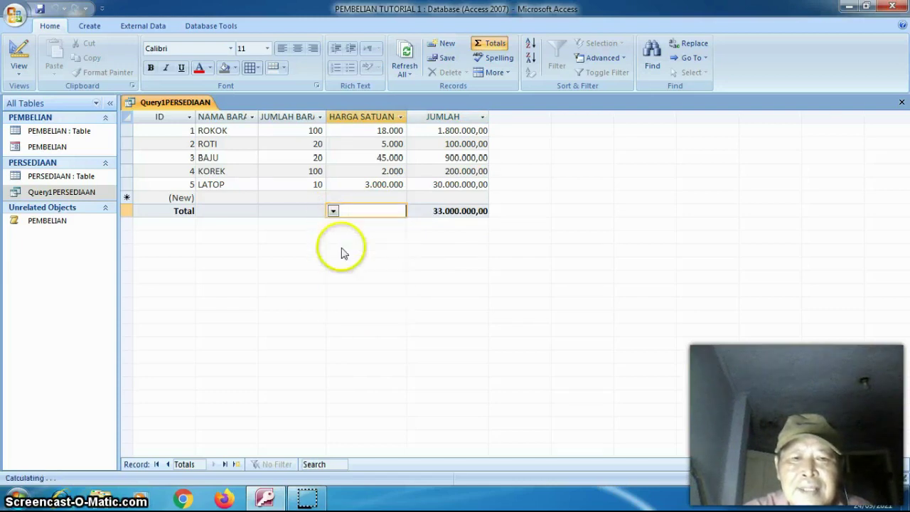
click(333, 211)
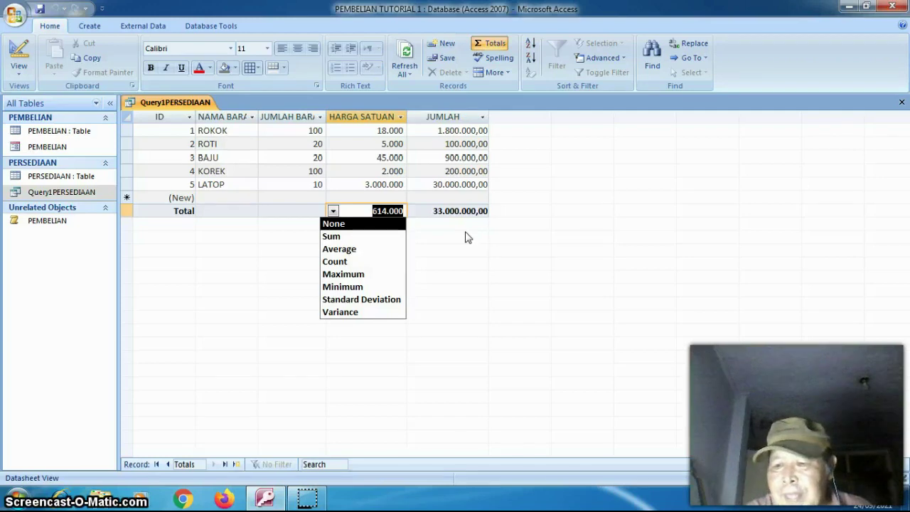
key(Escape)
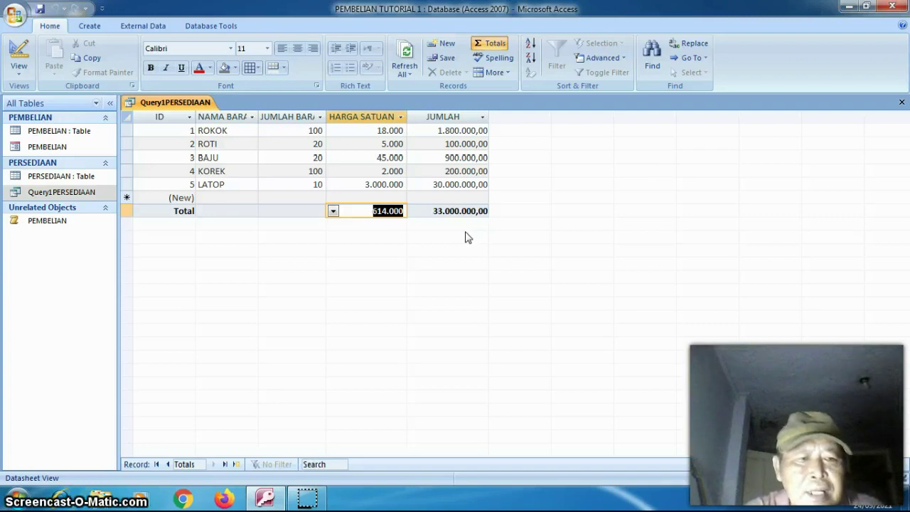
click(477, 233)
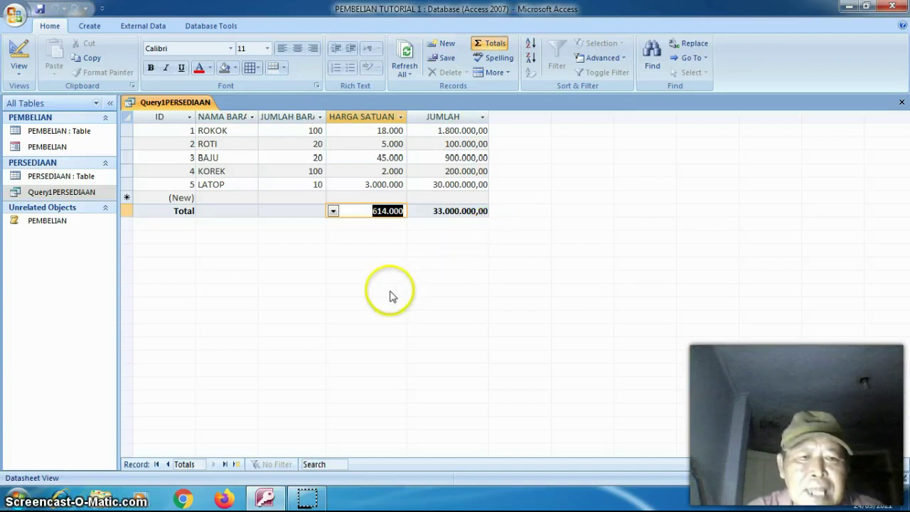
click(209, 131)
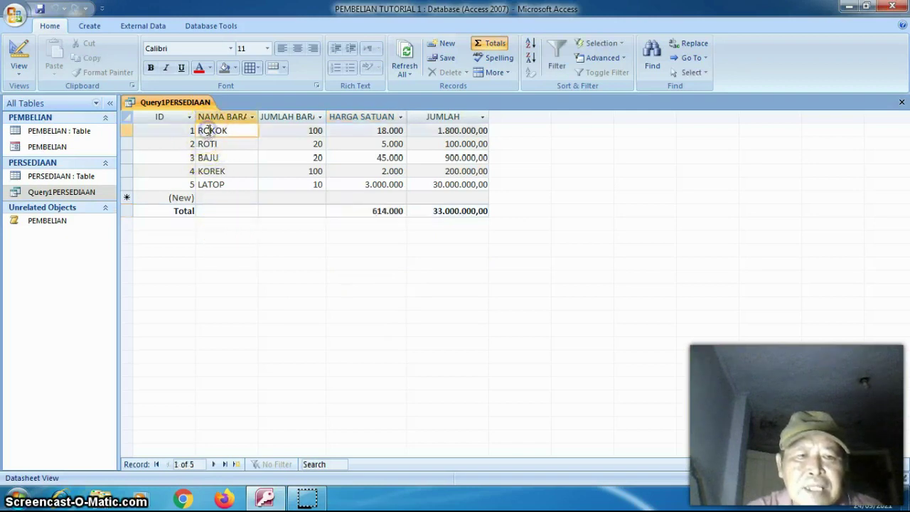
right_click(207, 131)
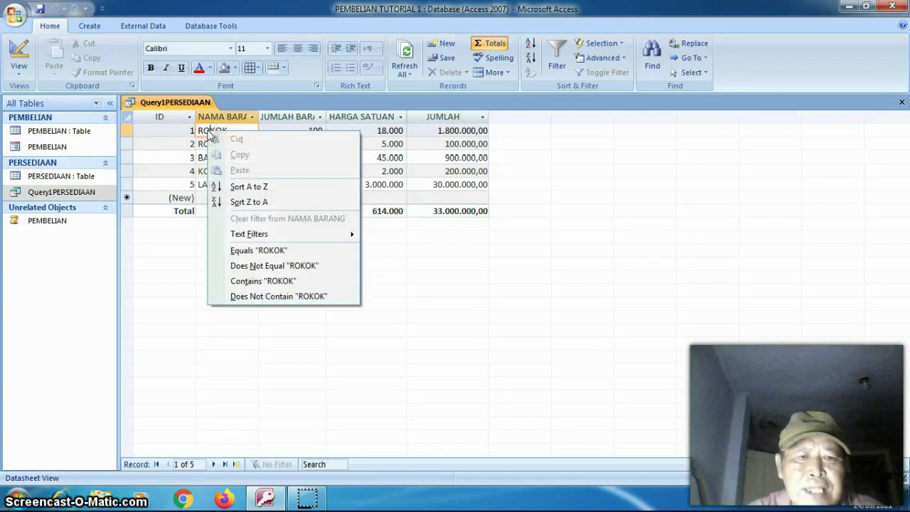
click(167, 317)
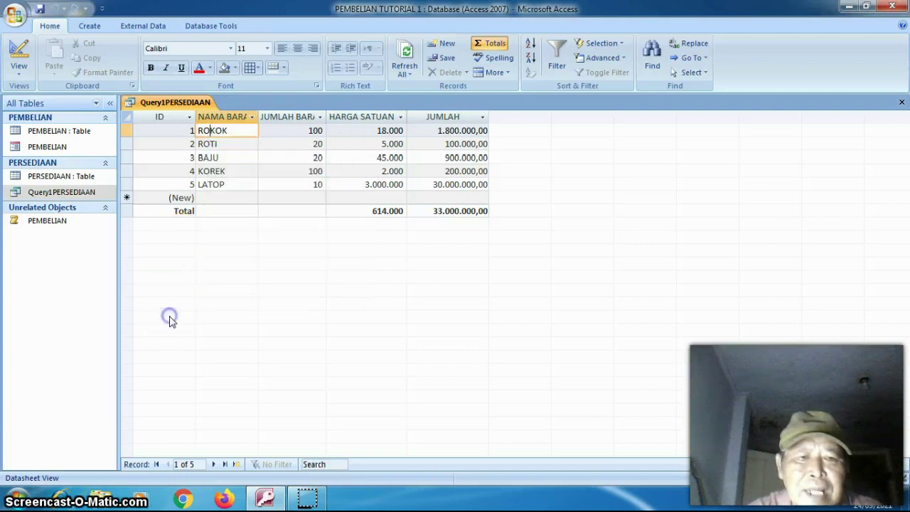
- Filter Query1PERSEDIAAN with a text filter so that NAMA BARANG equals ROKOK
click(212, 187)
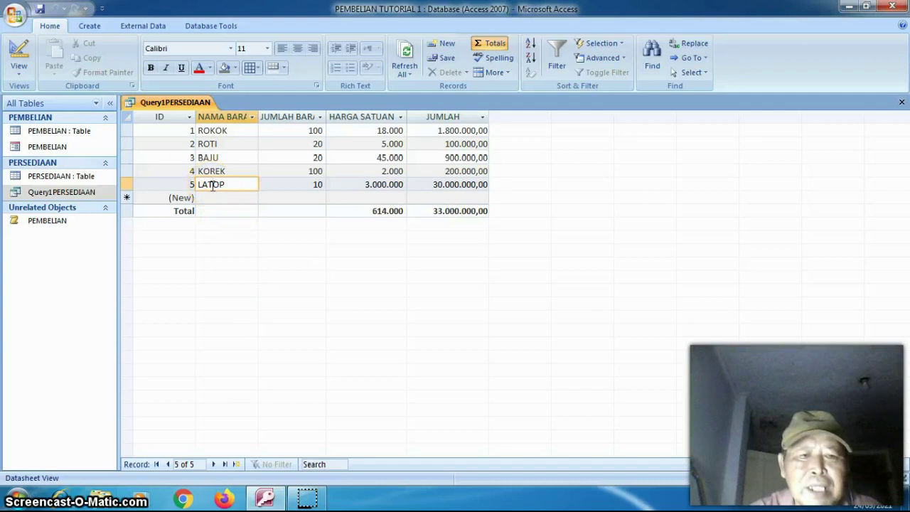
right_click(212, 184)
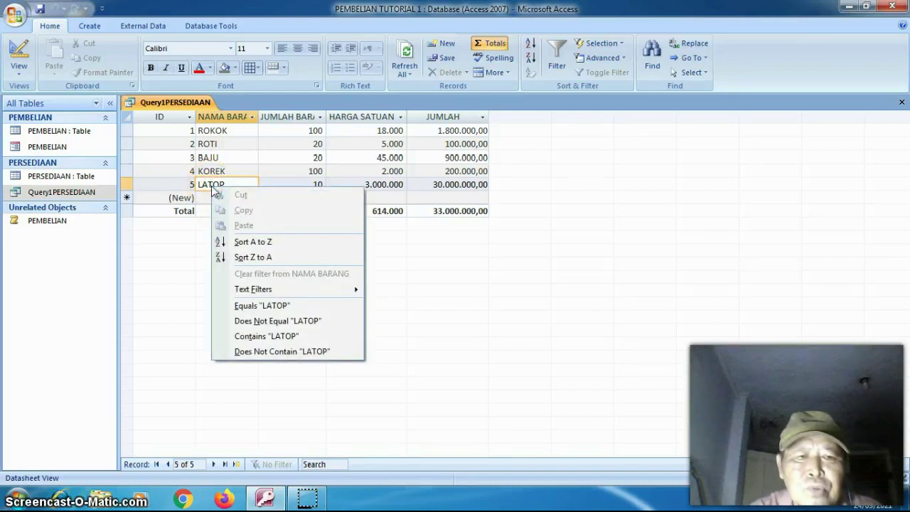
mouse_move(246, 291)
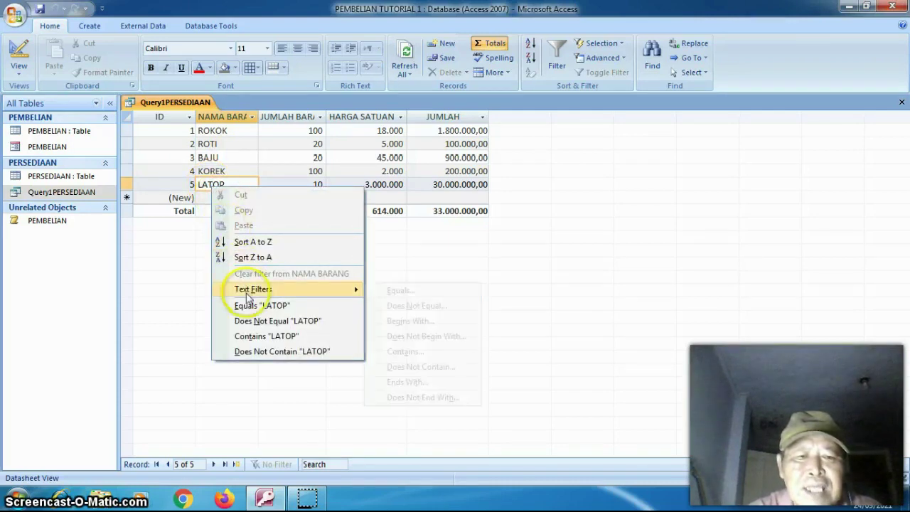
click(400, 297)
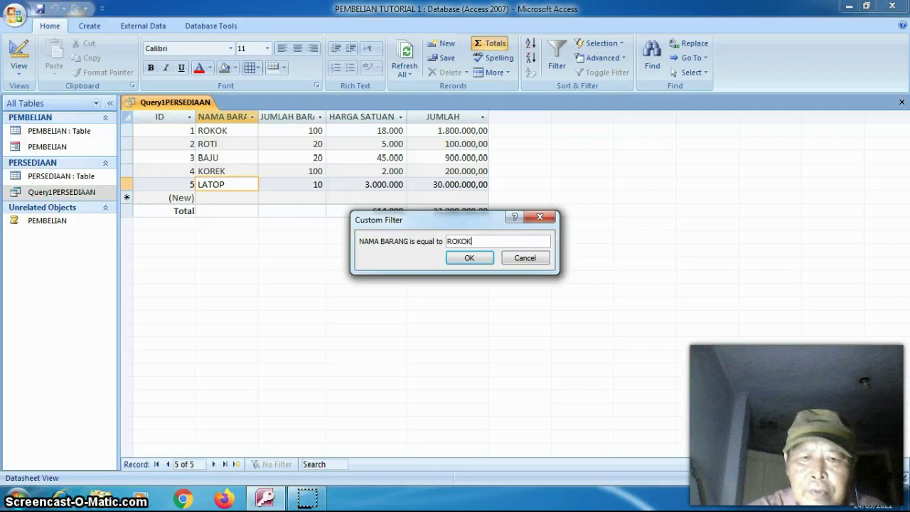
key(Return)
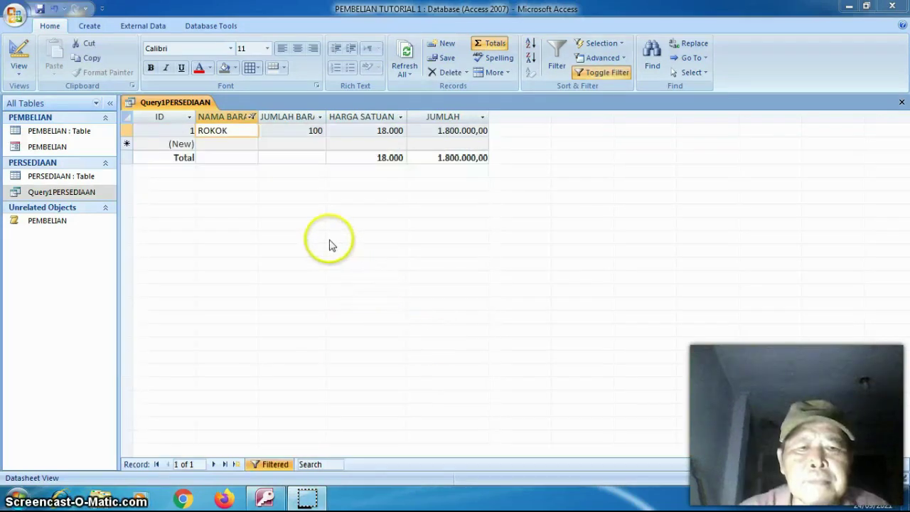
- Clear the filter from NAMA BARANG and close Query1PERSEDIAAN, saving the changes to its design
right_click(244, 135)
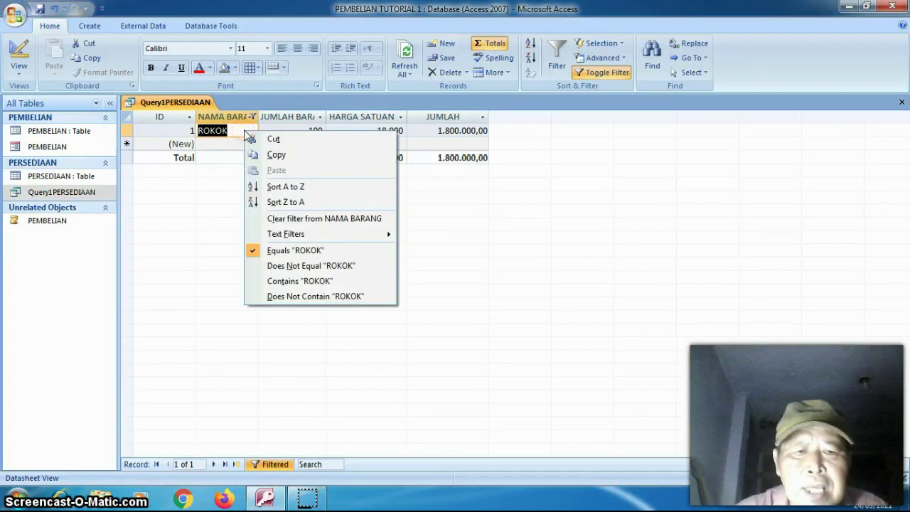
click(276, 220)
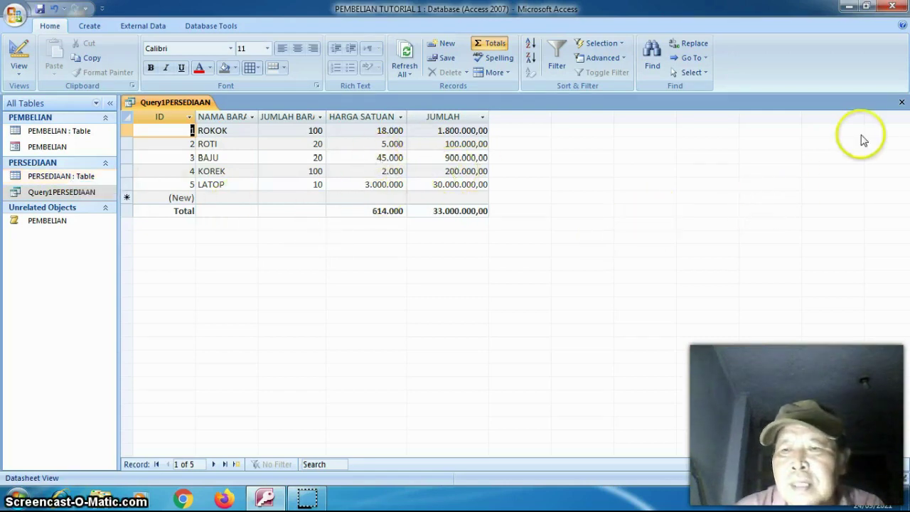
click(899, 104)
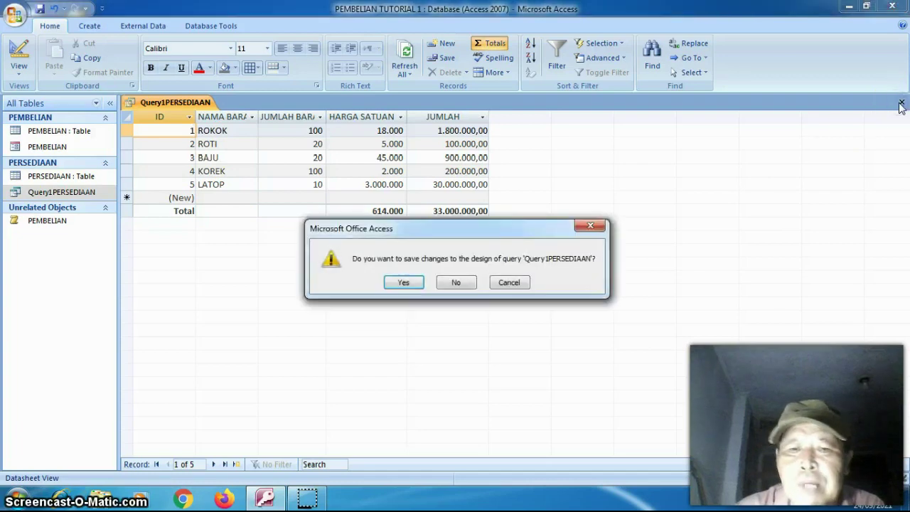
click(403, 282)
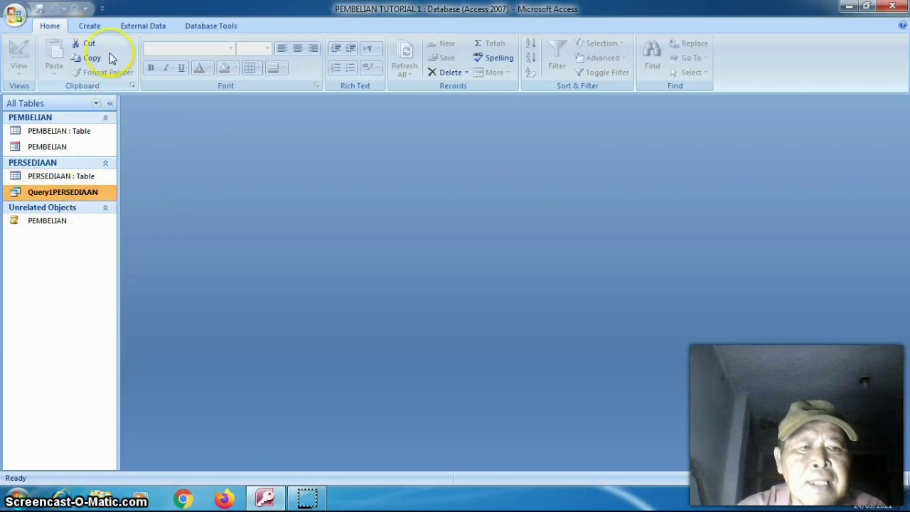
click(99, 33)
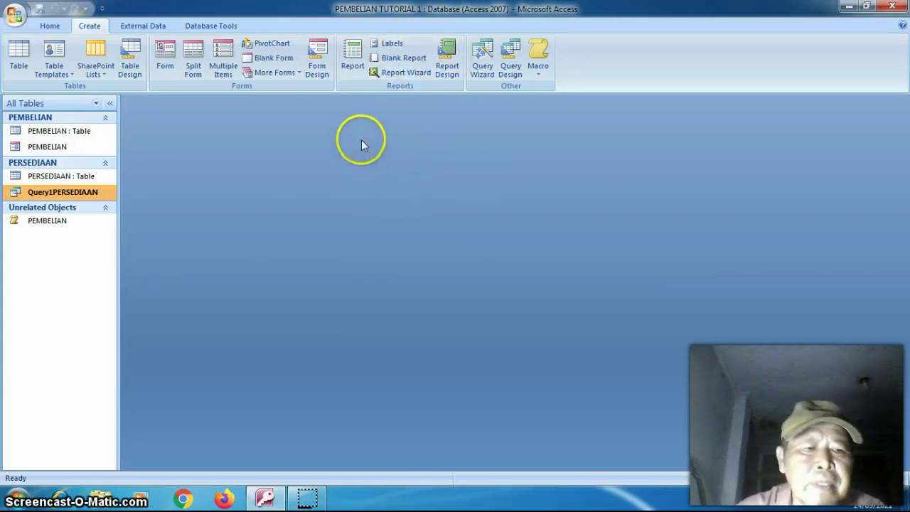
click(406, 74)
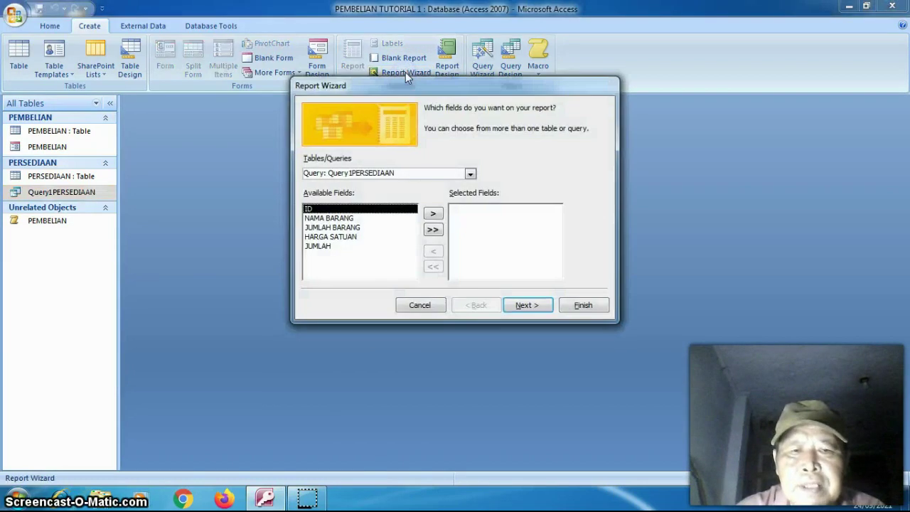
click(470, 174)
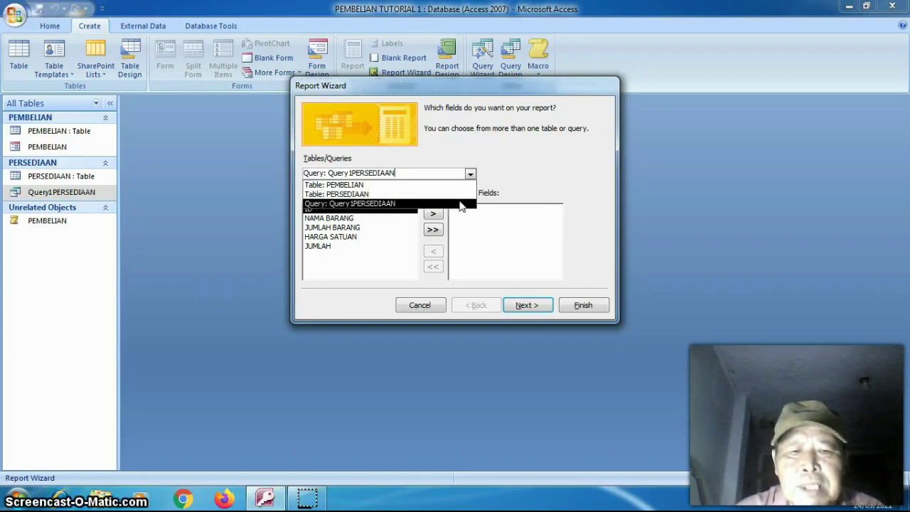
click(420, 305)
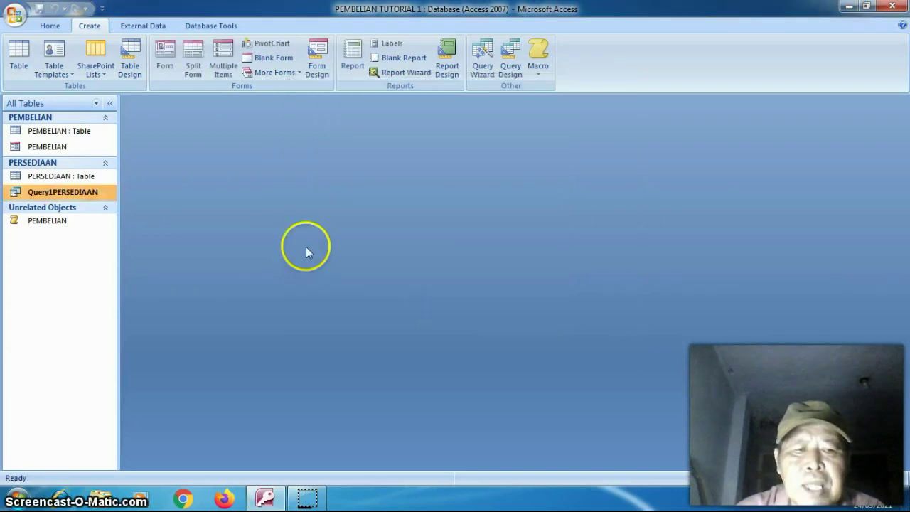
- Open the PERSEDIAAN table and Query1PERSEDIAAN one after the other to compare their JUMLAH columns, closing each
double_click(105, 177)
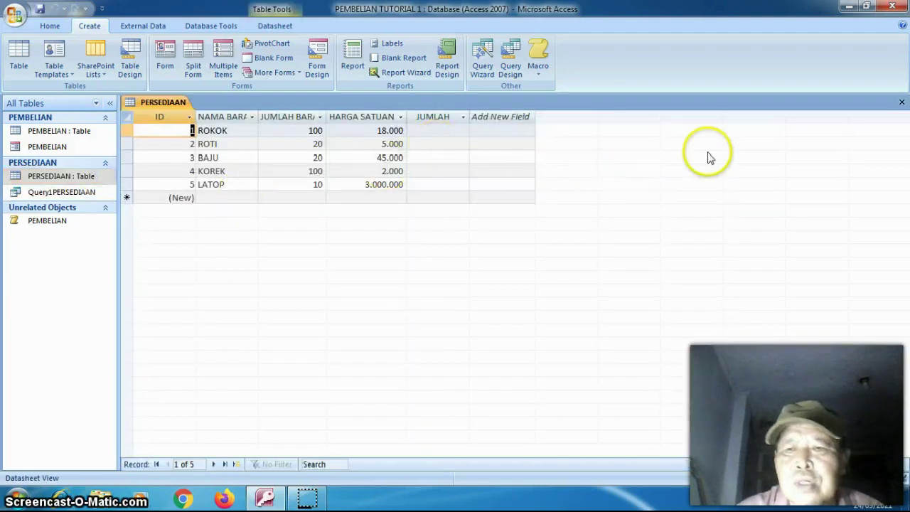
click(901, 103)
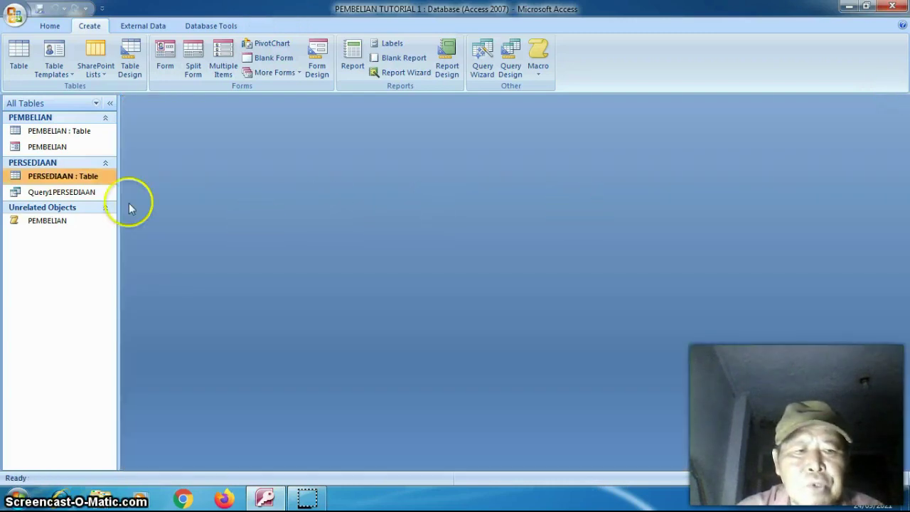
double_click(85, 194)
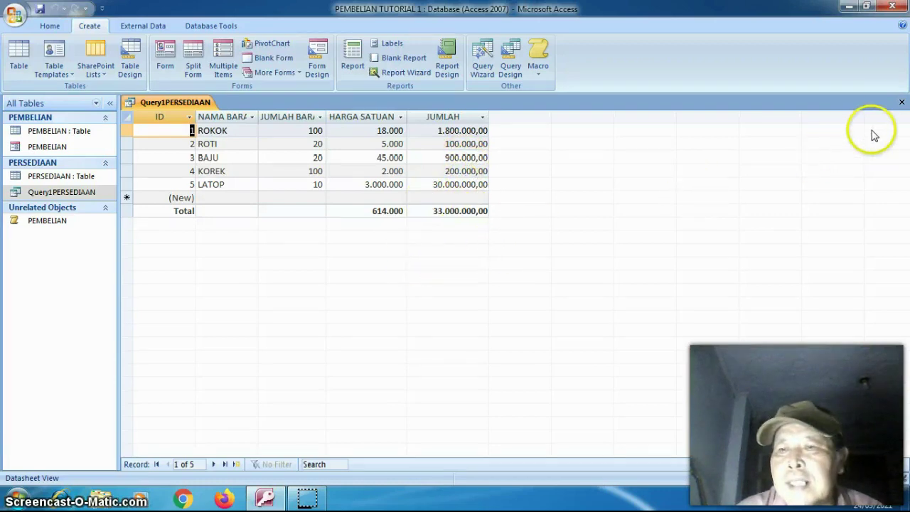
click(900, 104)
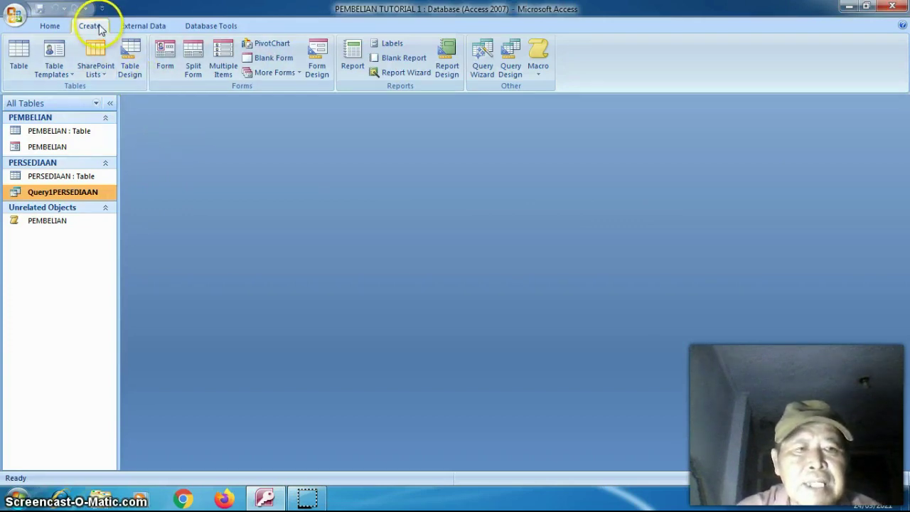
- Start the Report Wizard with Query1PERSEDIAAN as the source and add all of its fields to the report
click(52, 26)
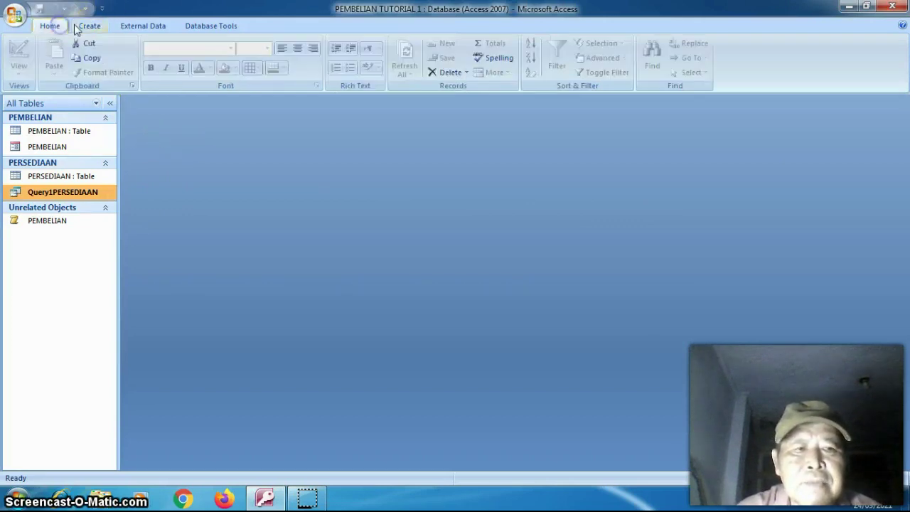
click(85, 26)
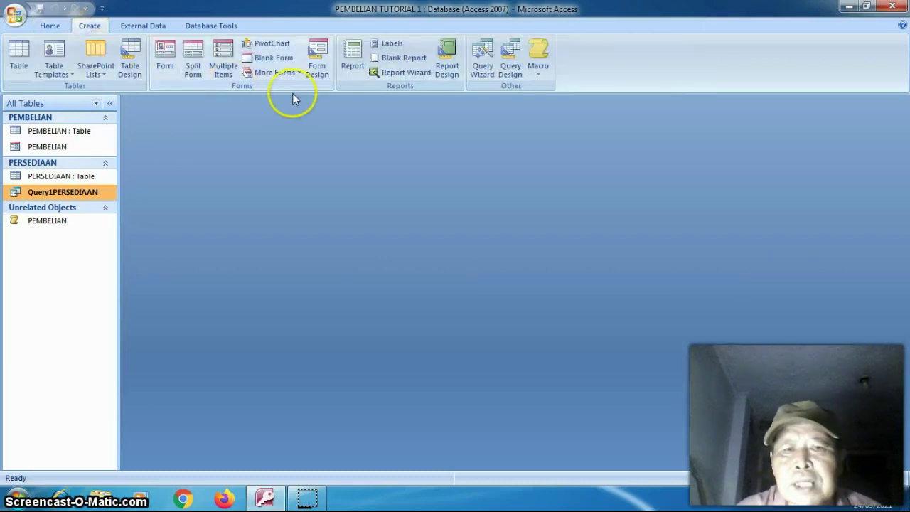
click(390, 74)
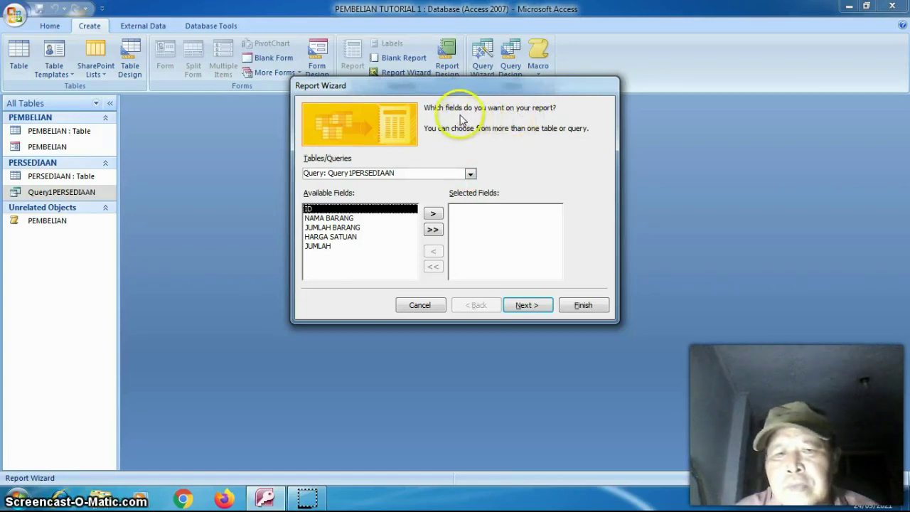
click(469, 173)
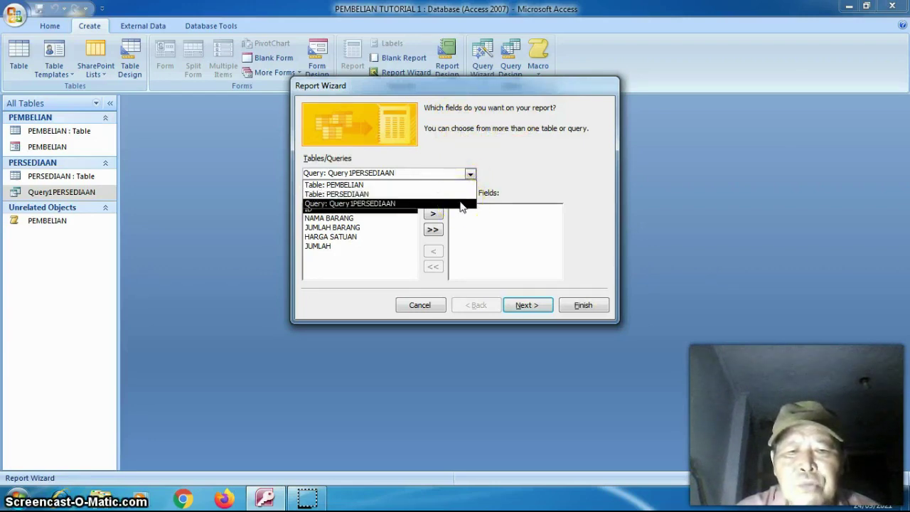
click(460, 204)
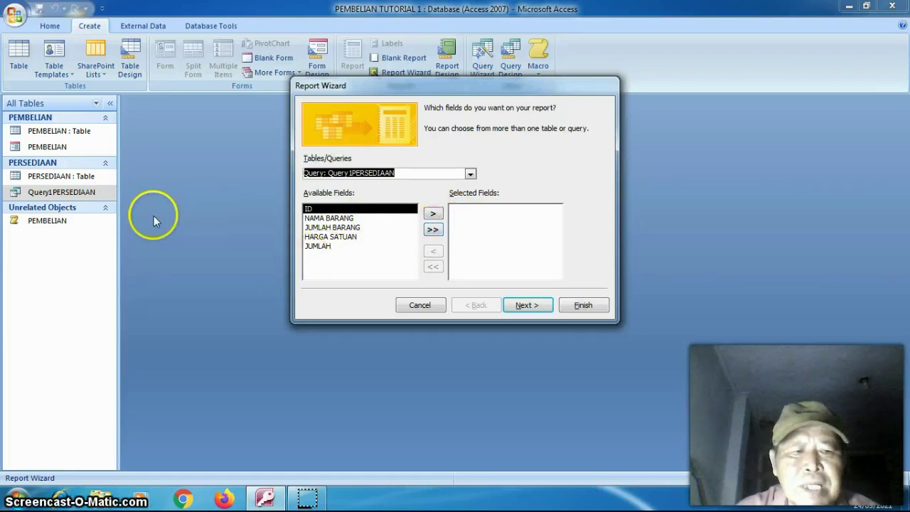
click(433, 214)
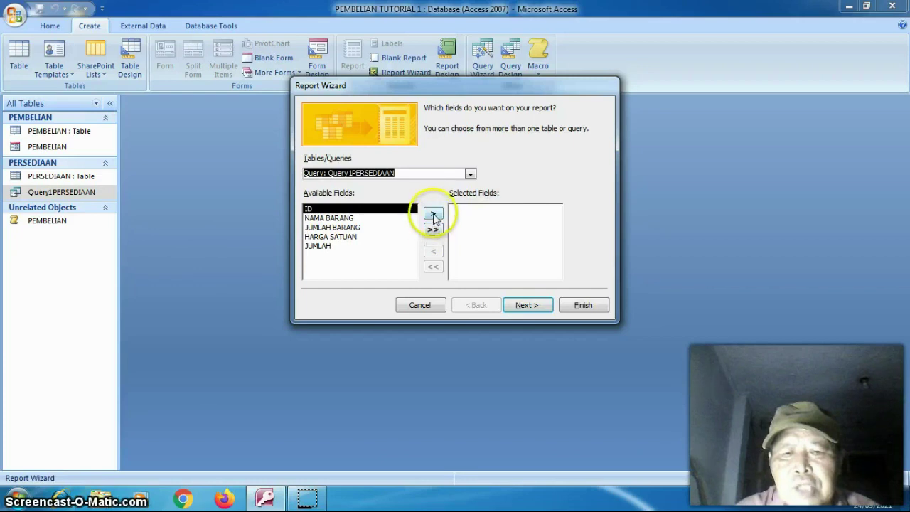
click(434, 230)
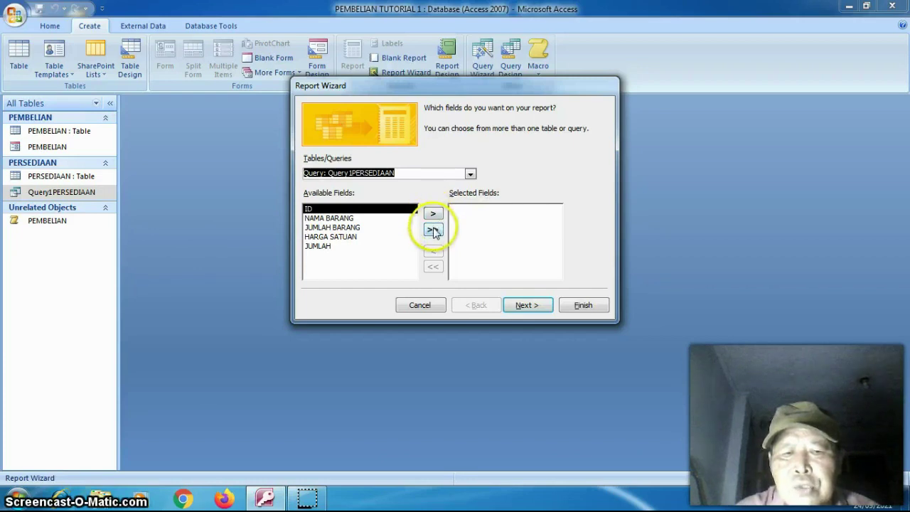
click(434, 229)
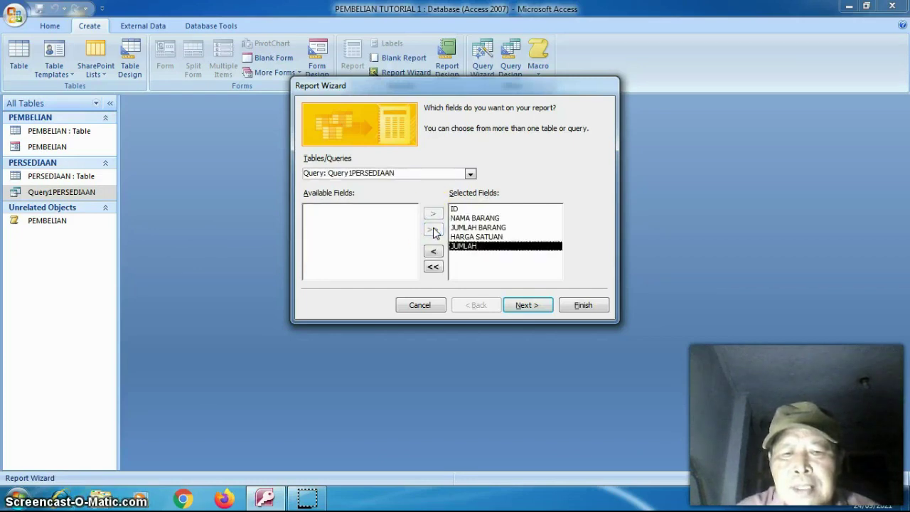
- Continue the report setup to the layout choice without adding any grouping levels or sort fields
click(522, 305)
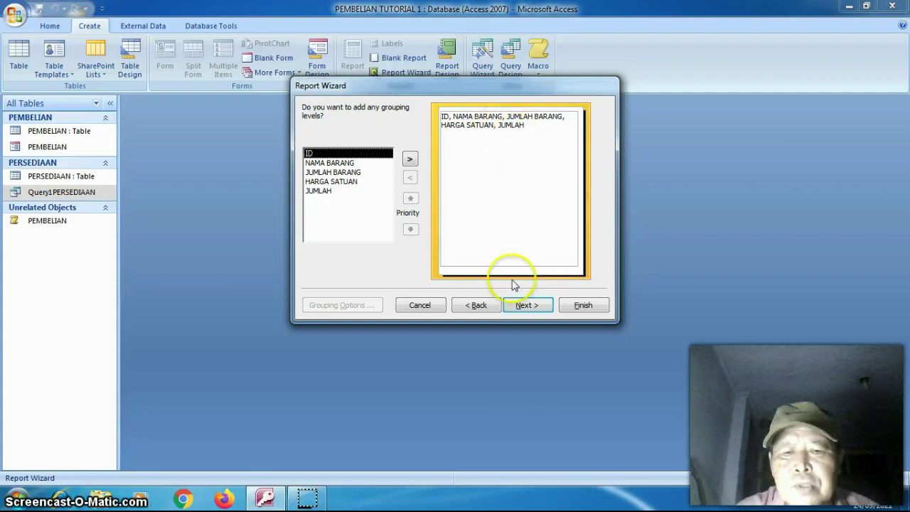
click(522, 305)
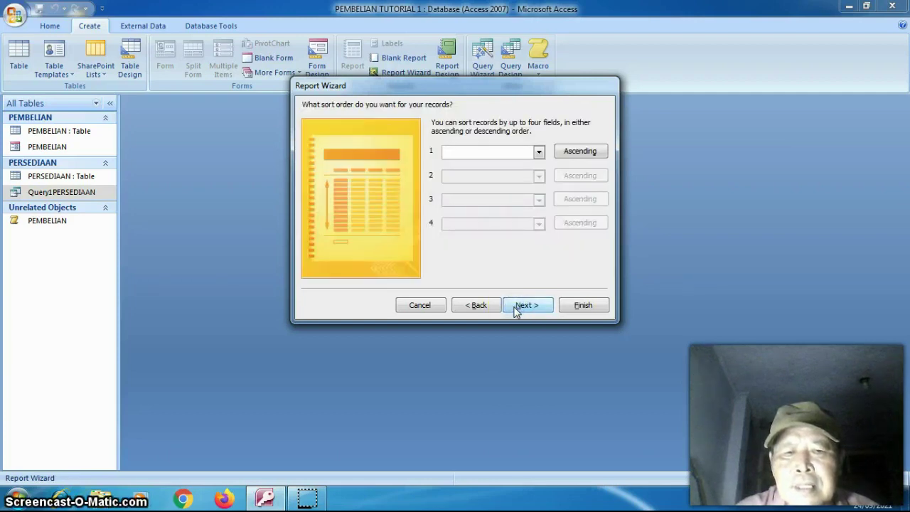
click(540, 153)
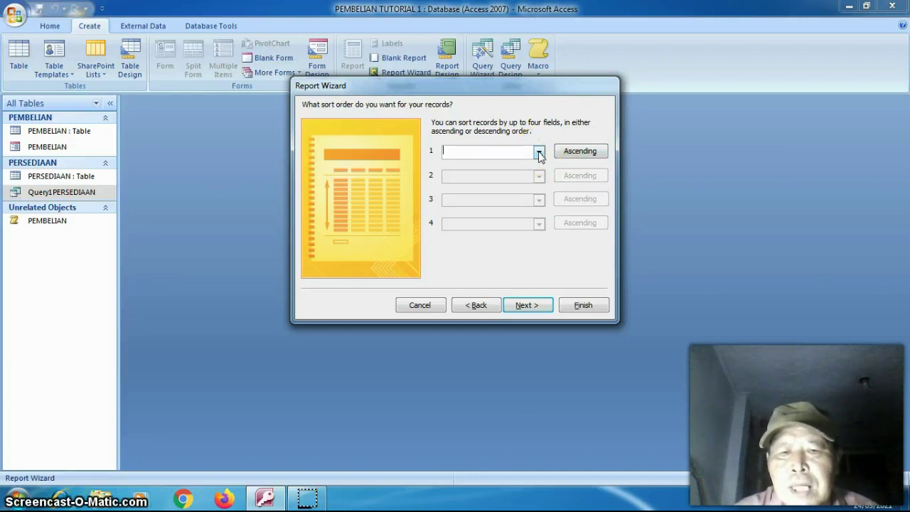
click(539, 153)
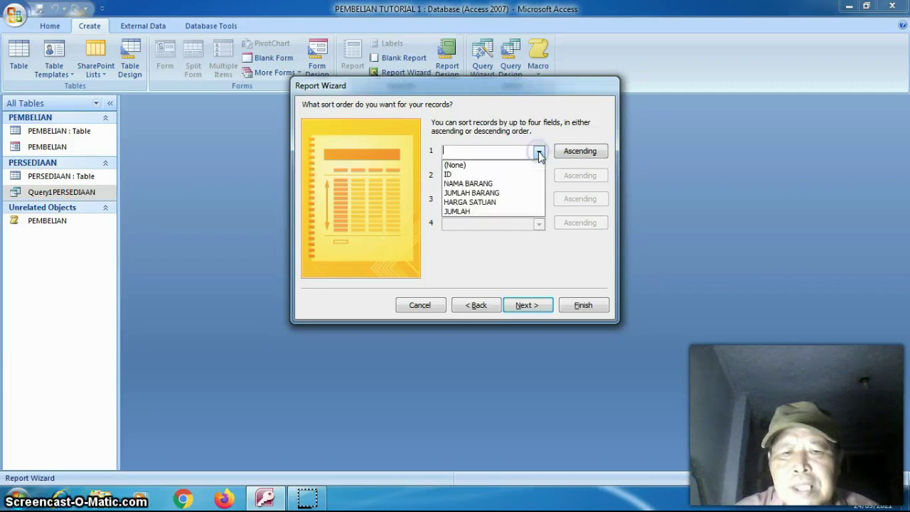
click(539, 155)
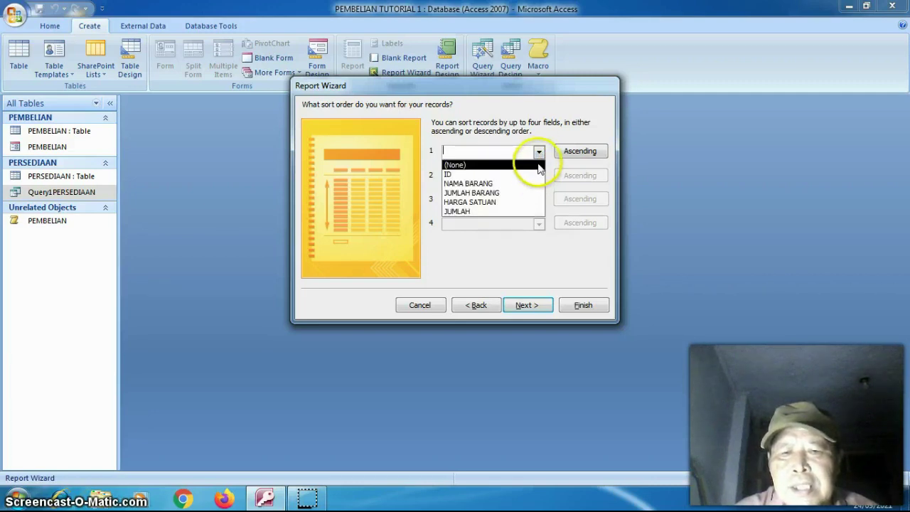
click(538, 153)
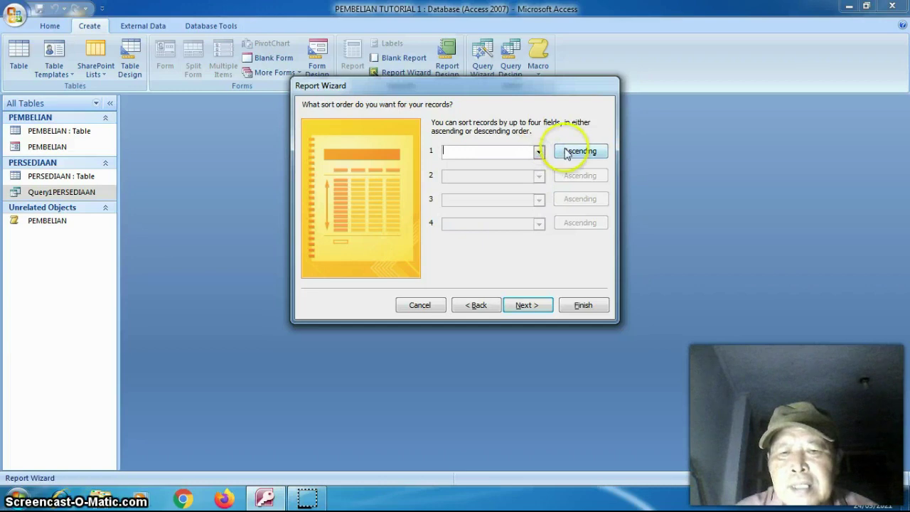
click(527, 305)
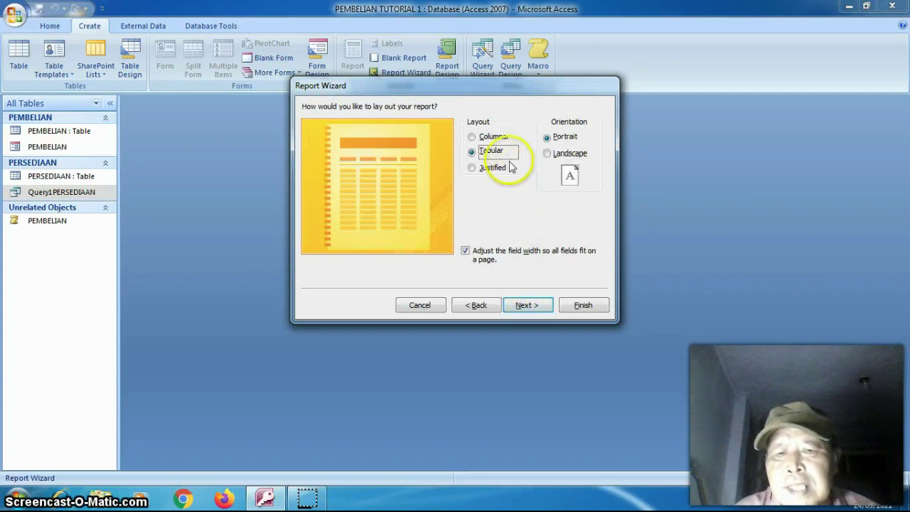
- Lay the report out as Tabular in Portrait orientation with field widths adjusted to fit the page, and continue to the style choice
click(499, 138)
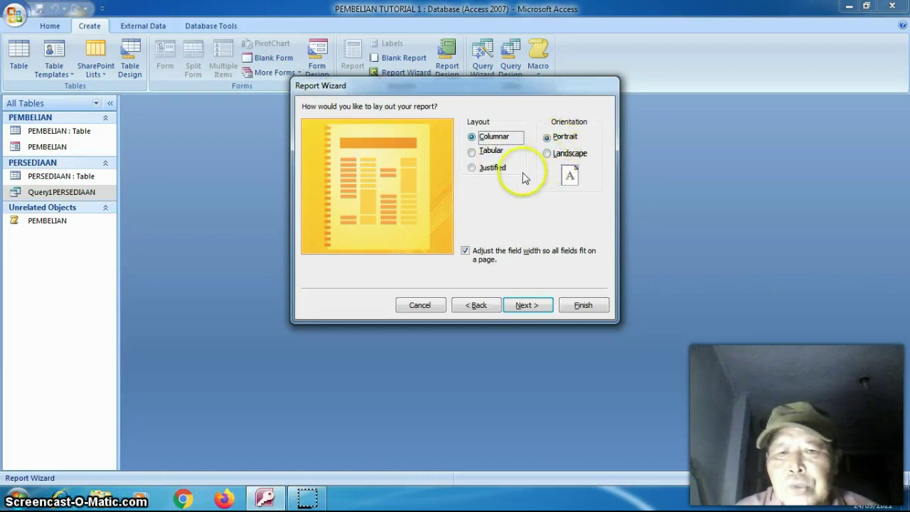
click(496, 152)
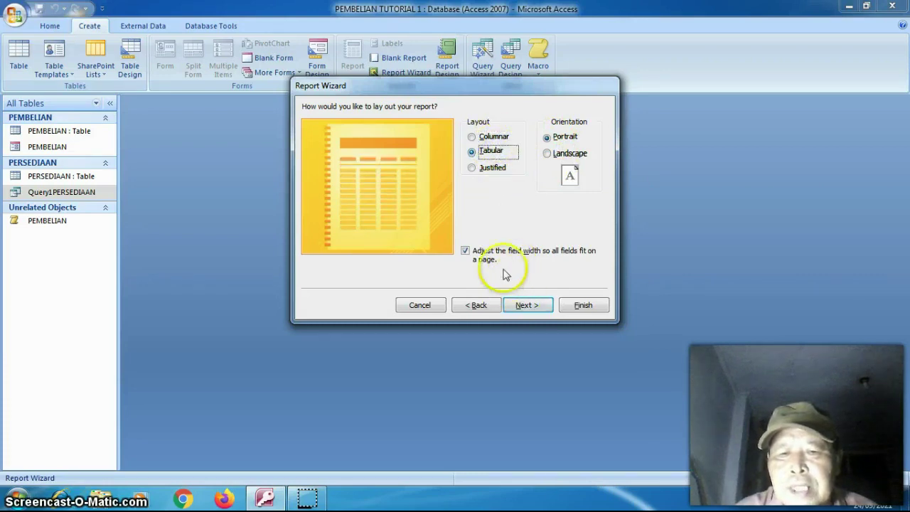
click(466, 252)
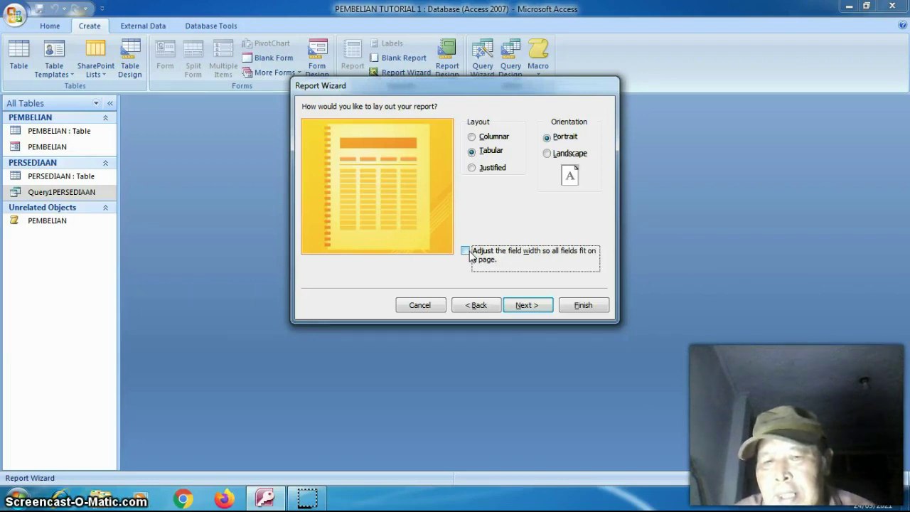
click(518, 306)
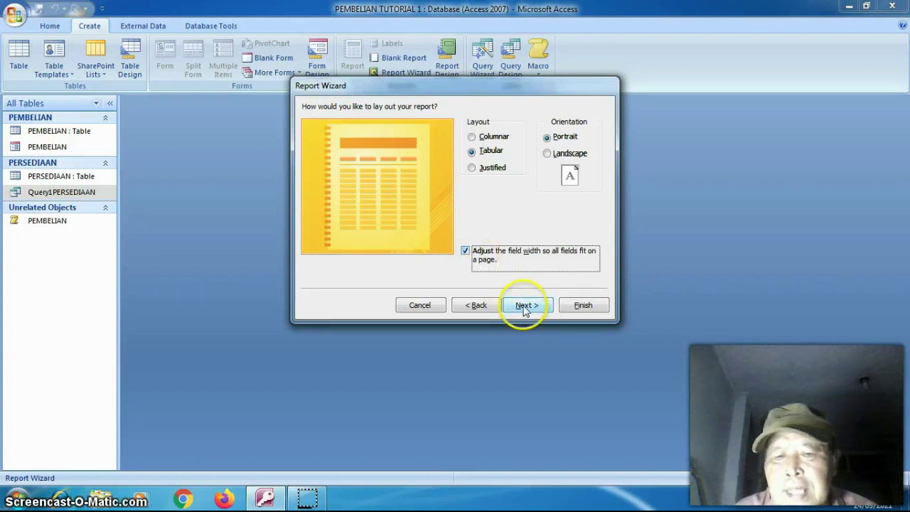
click(523, 305)
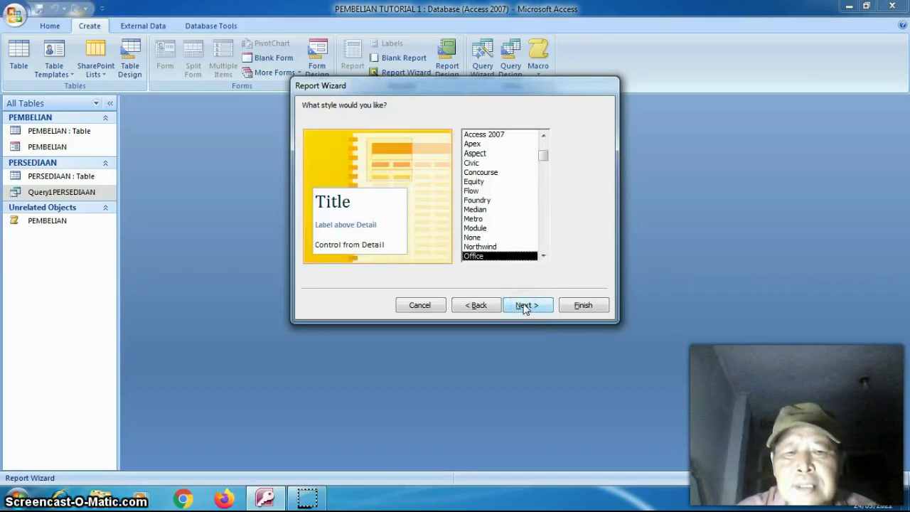
- Apply the Trek style, keep the title Query1PERSEDIAAN, and finish the report with the option to modify its design
click(542, 255)
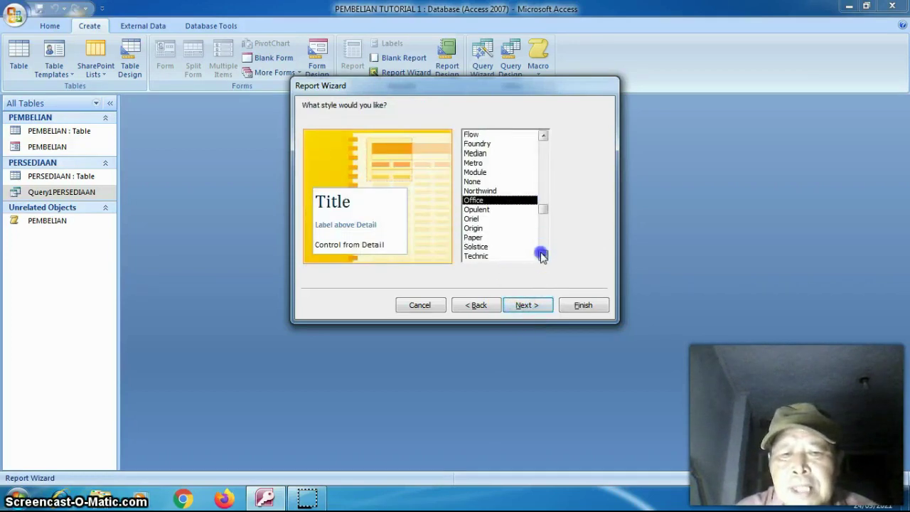
click(542, 255)
click(508, 256)
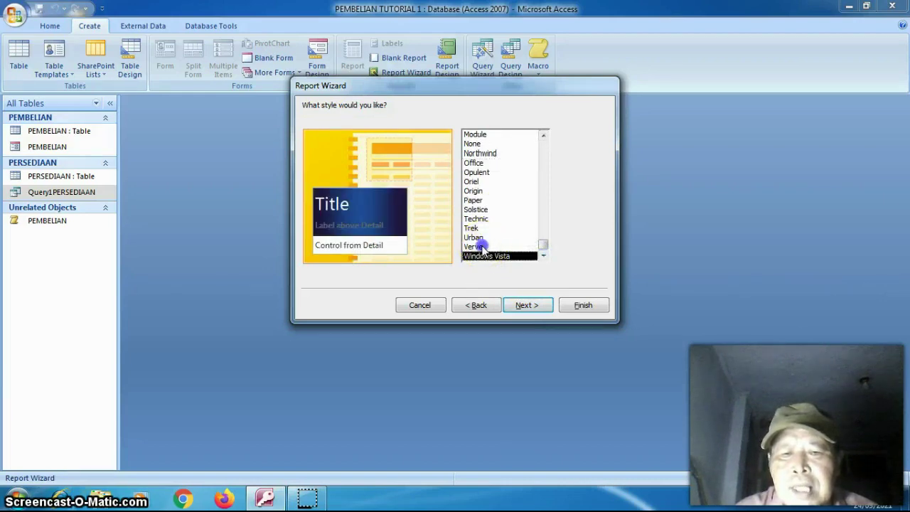
click(481, 246)
click(474, 237)
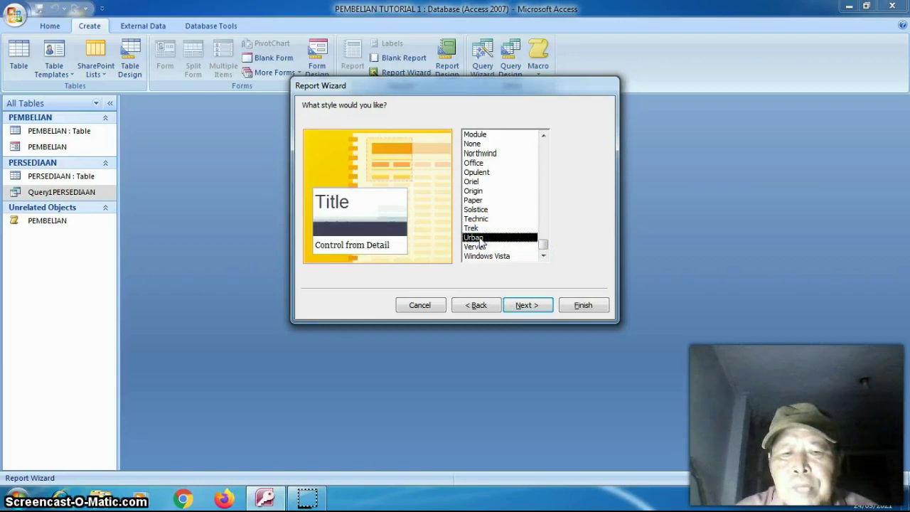
click(475, 228)
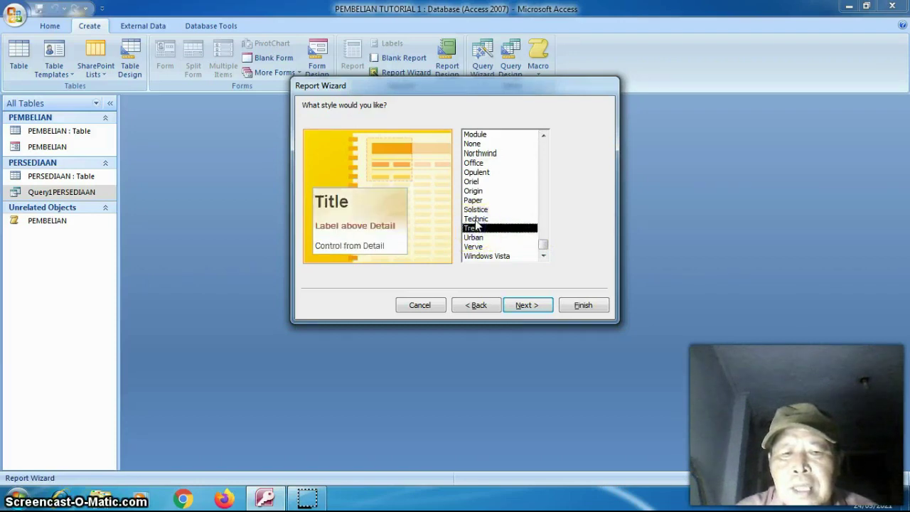
click(528, 305)
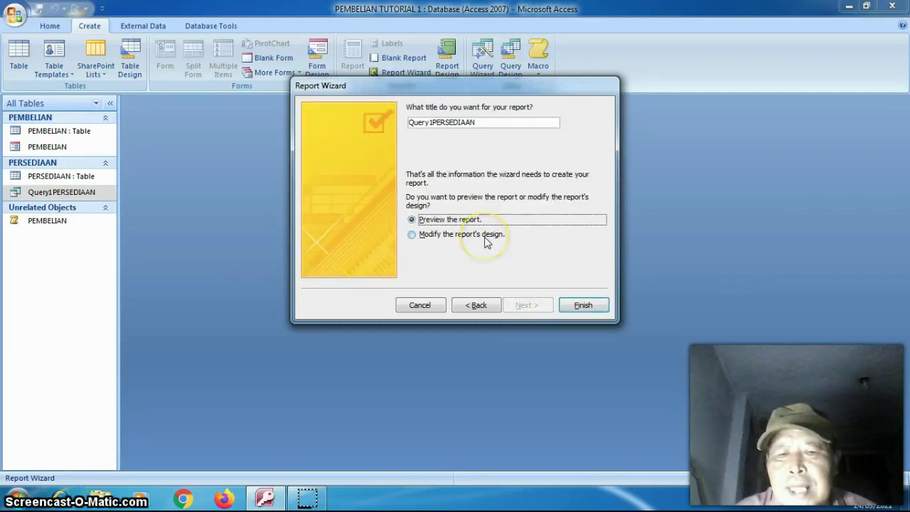
click(484, 239)
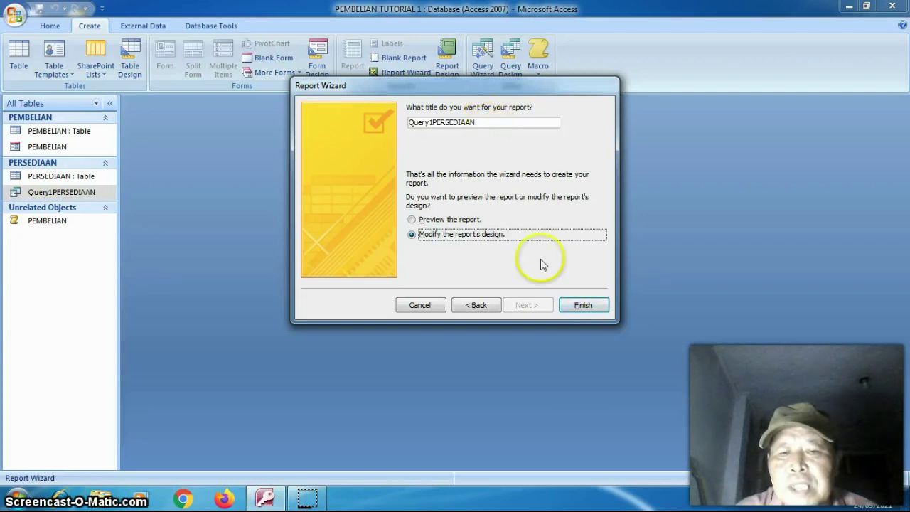
click(577, 305)
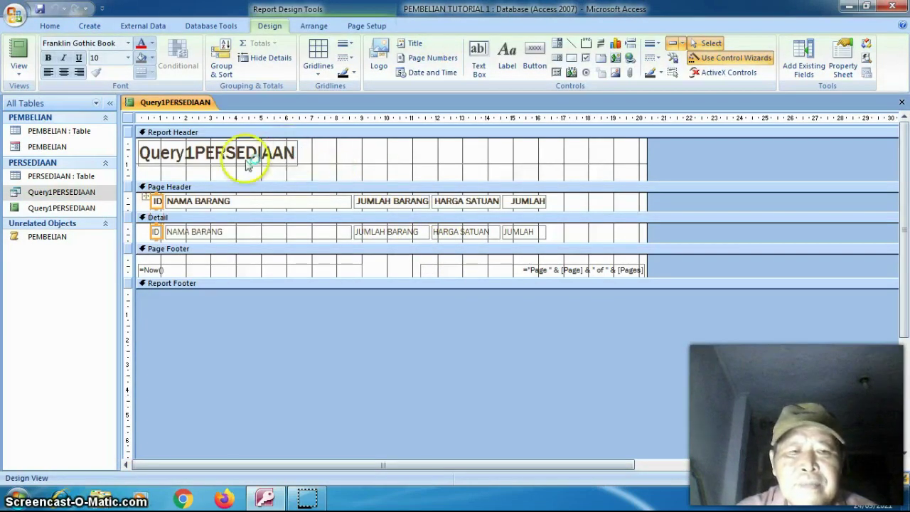
- Check the new report in Report View and return to Design View
click(21, 55)
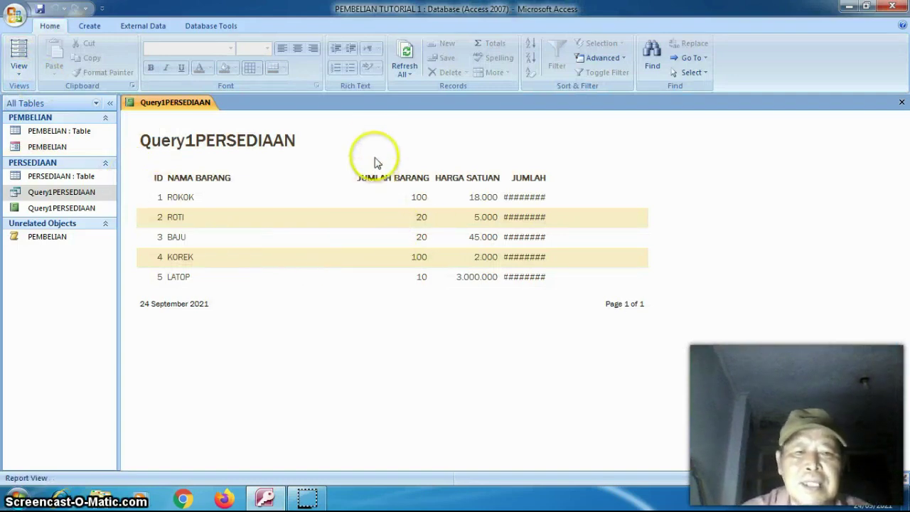
right_click(365, 136)
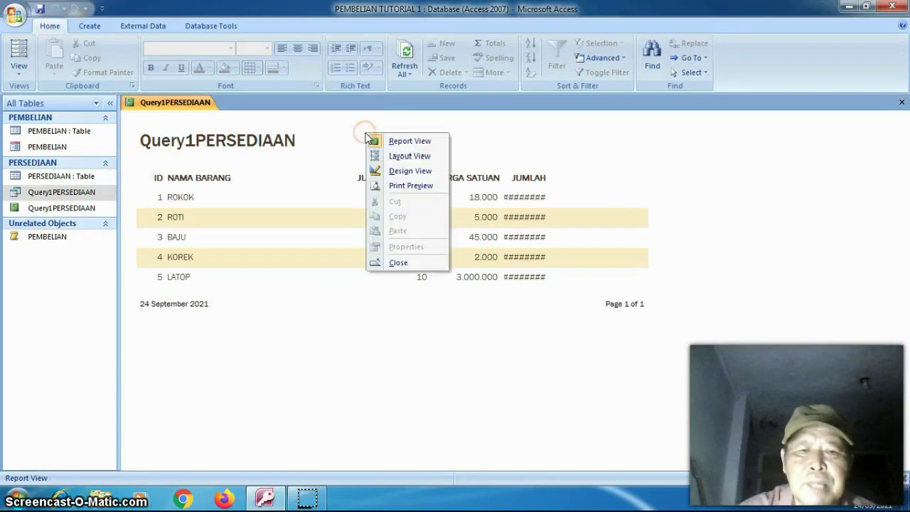
click(384, 173)
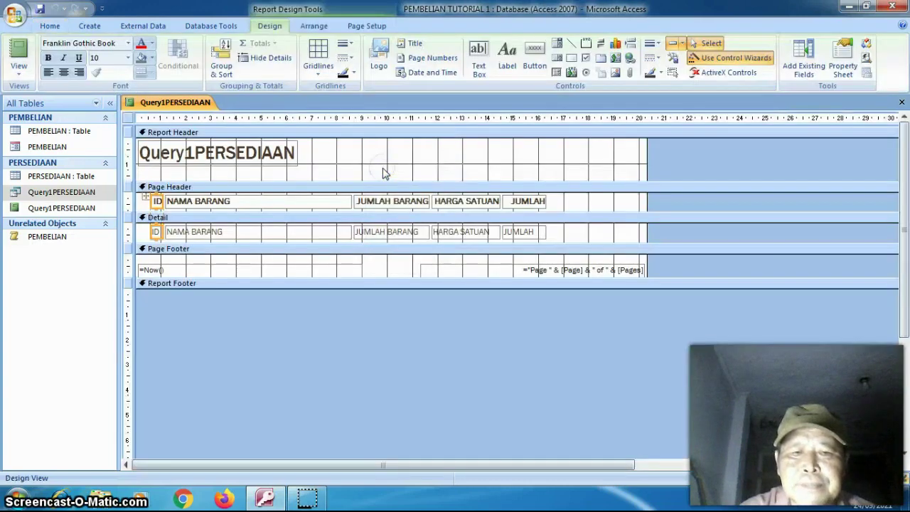
- Add Both gridlines to the report's entire table layout, coloured dark blue with a thin line width
click(145, 194)
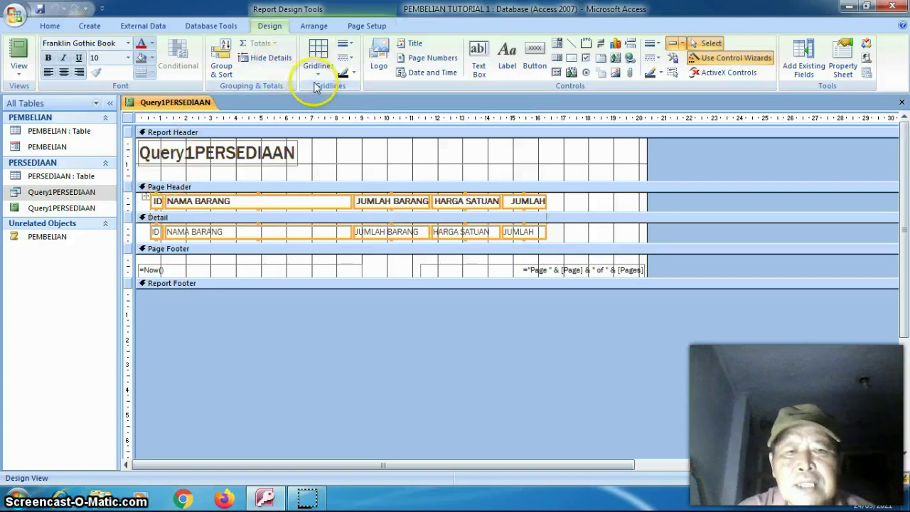
click(317, 75)
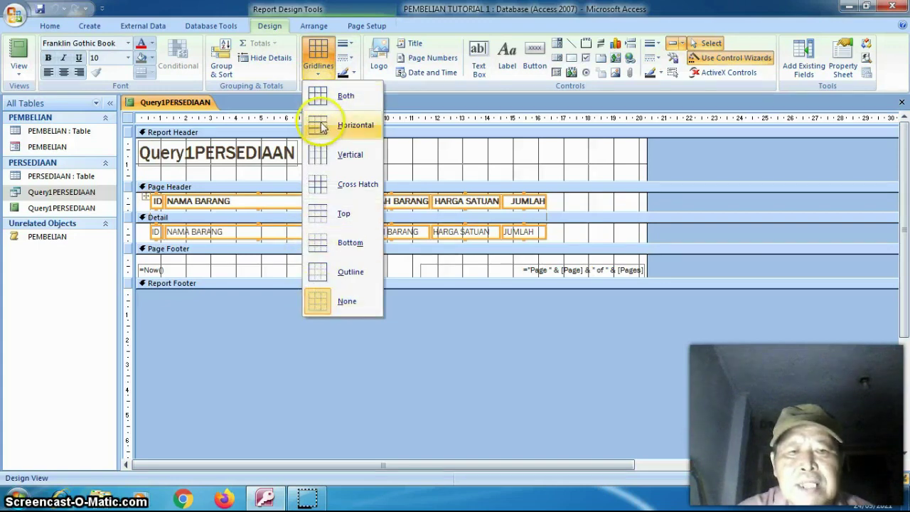
click(322, 99)
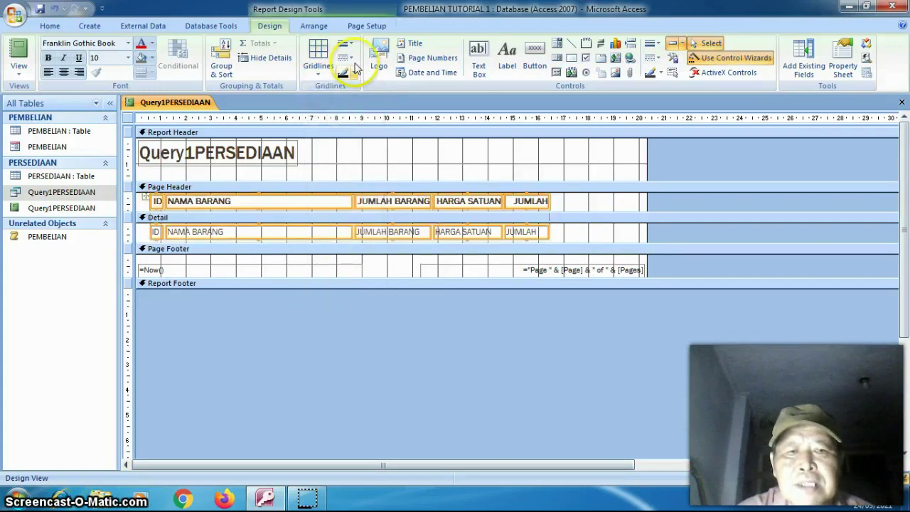
click(353, 73)
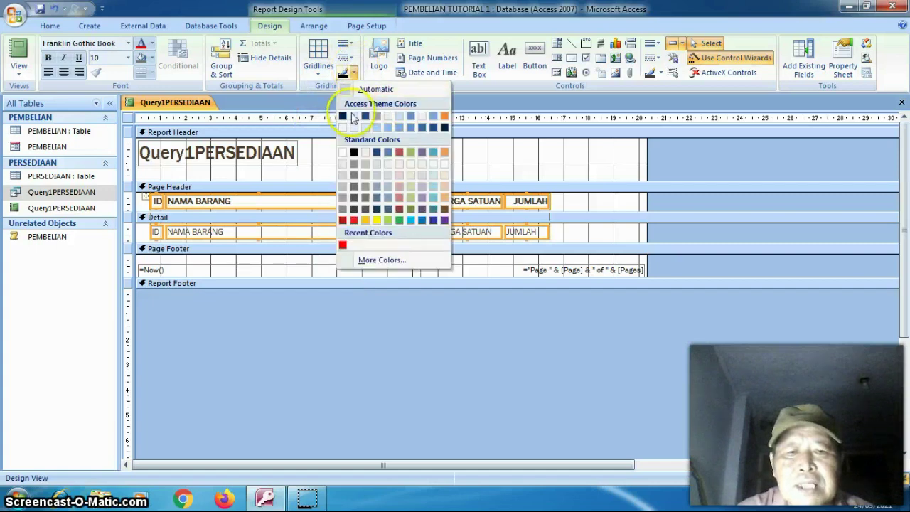
click(342, 116)
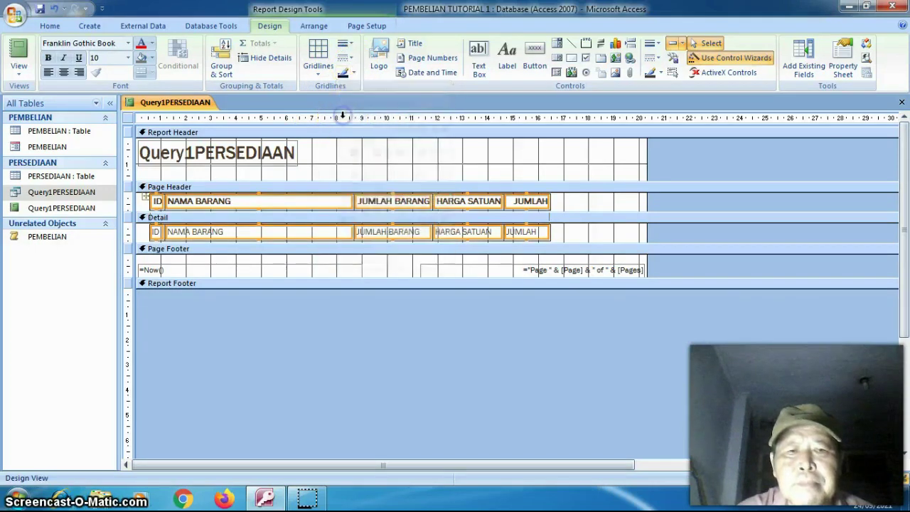
click(350, 44)
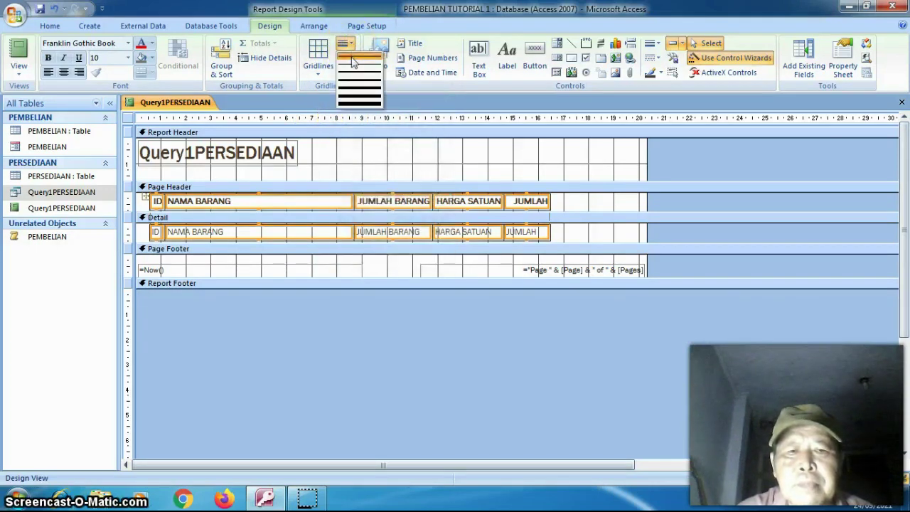
click(353, 64)
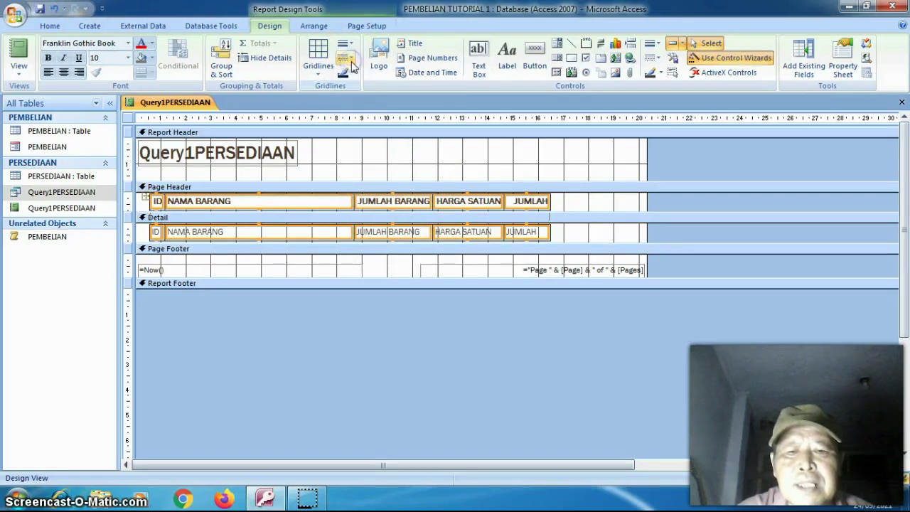
- Review the gridlines and the JUMLAH column in Report View, and go back to Design View
click(18, 52)
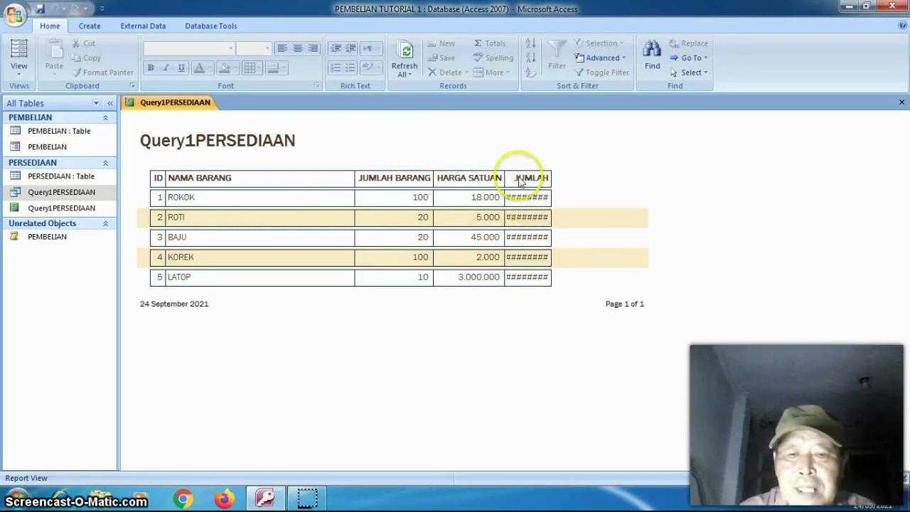
right_click(501, 136)
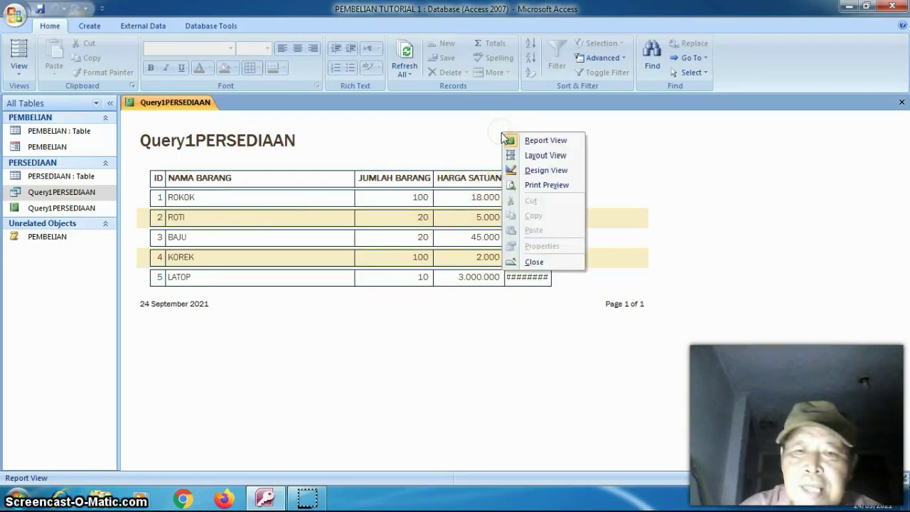
click(527, 175)
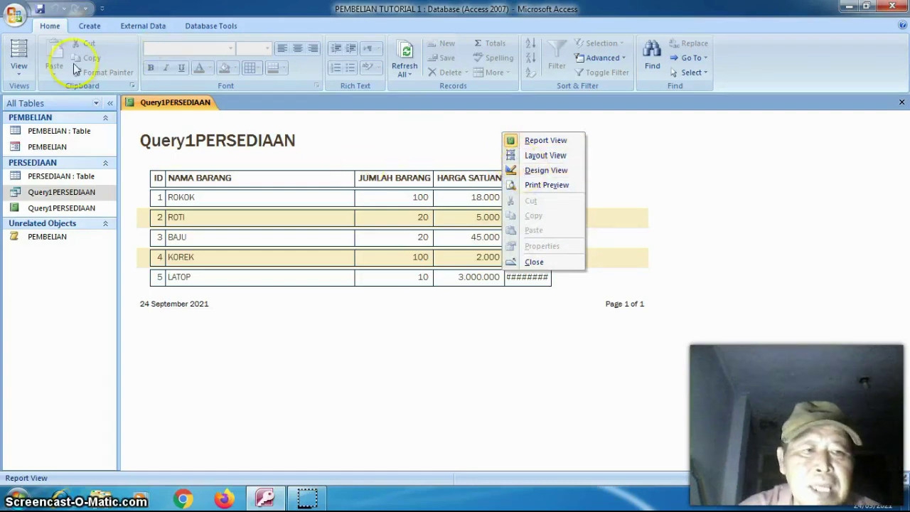
click(19, 71)
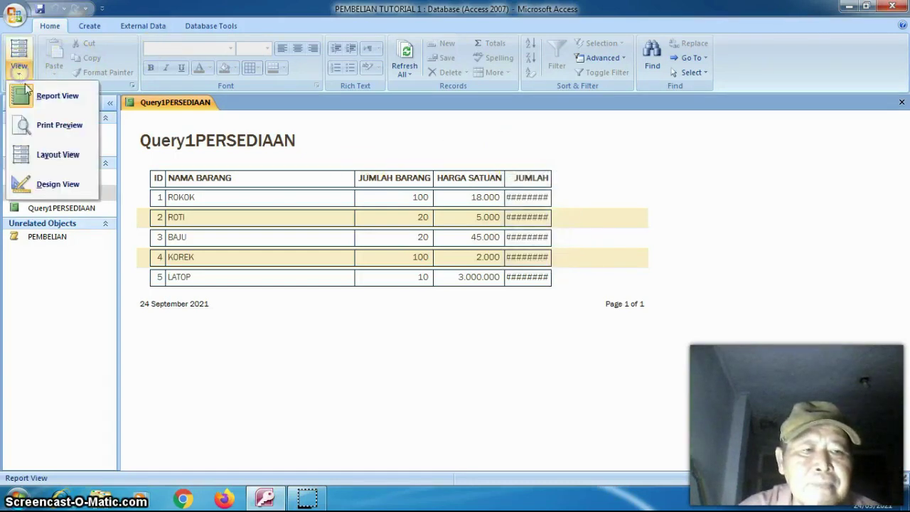
click(43, 183)
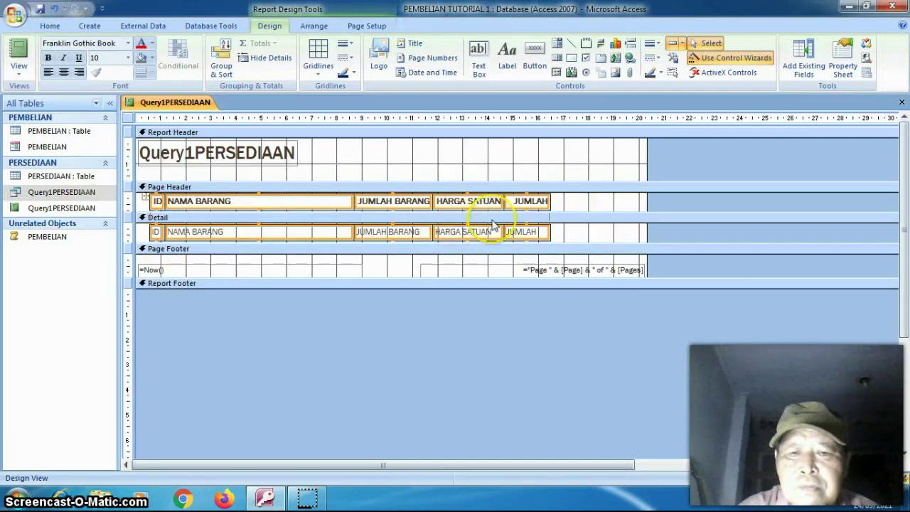
- Widen the JUMLAH column to about 4 cm and narrow the NAMA BARANG column to about 4.7 cm
click(573, 174)
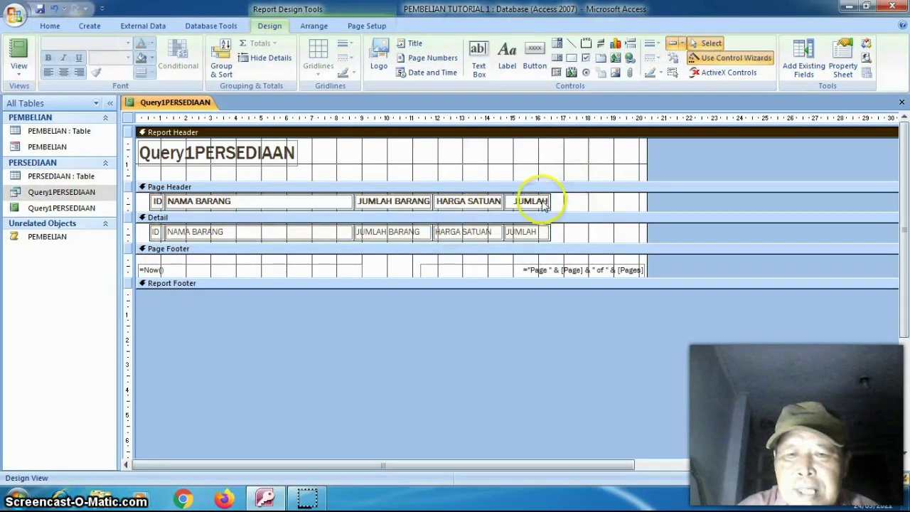
click(539, 201)
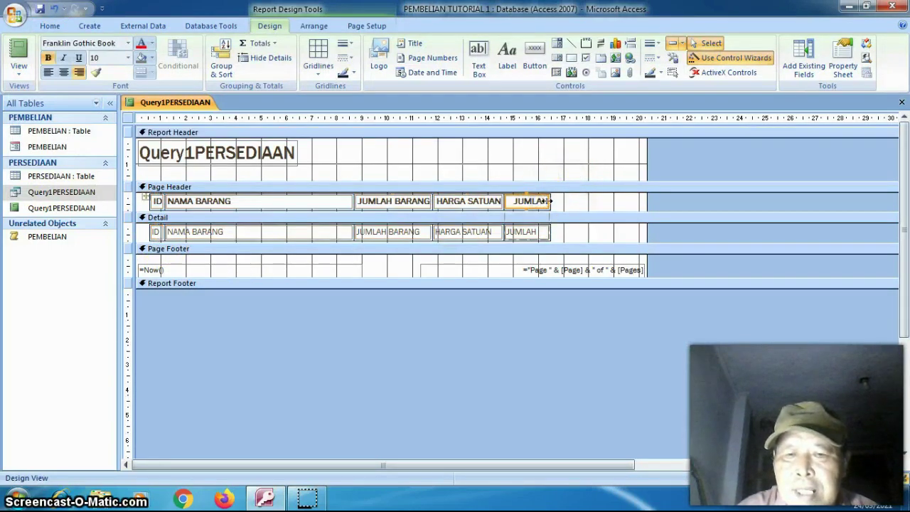
drag(550, 201, 606, 199)
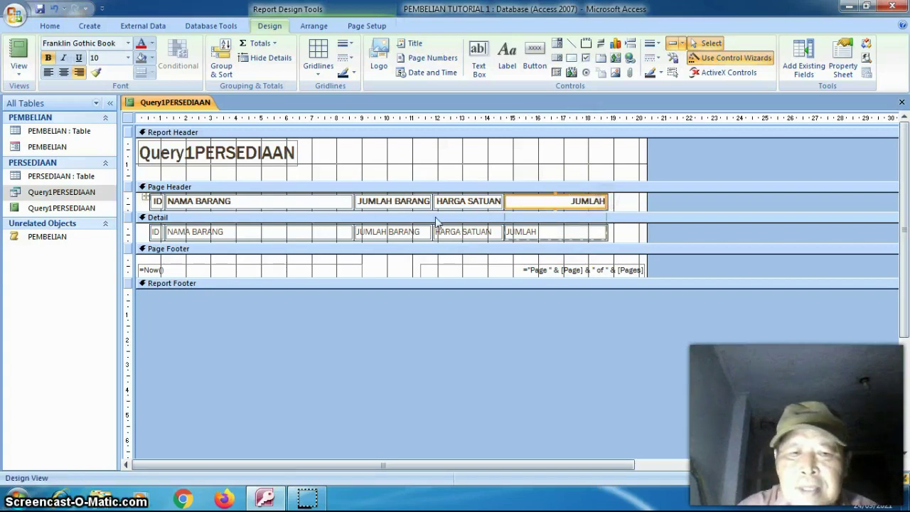
click(324, 200)
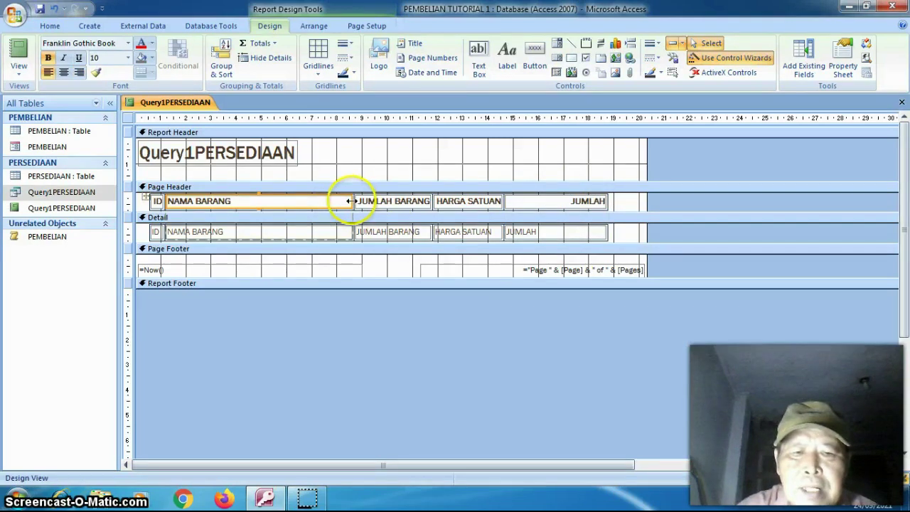
drag(350, 202, 284, 208)
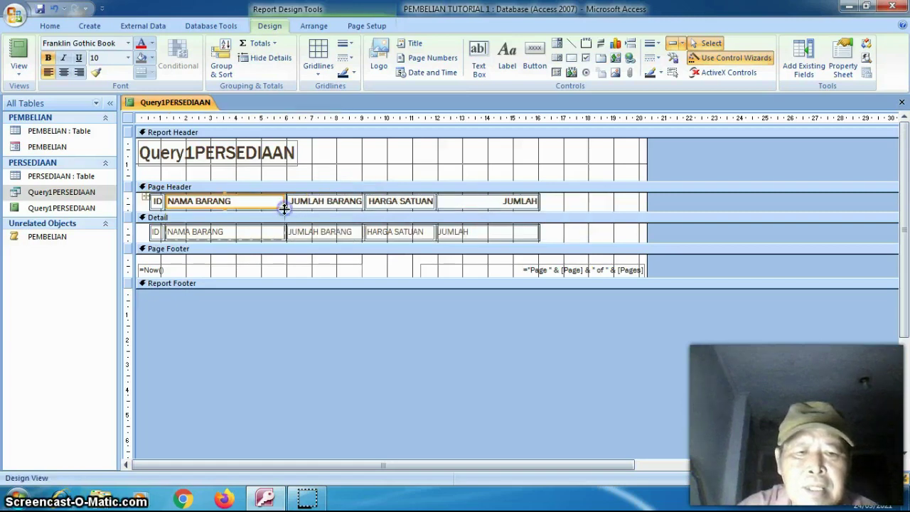
- Inspect the resized columns in Report View and reopen the report in Design View
click(20, 56)
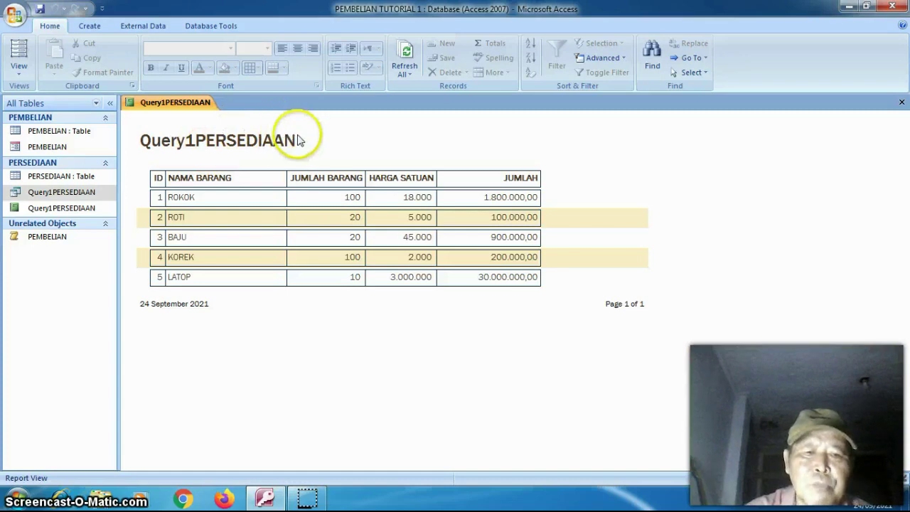
right_click(327, 123)
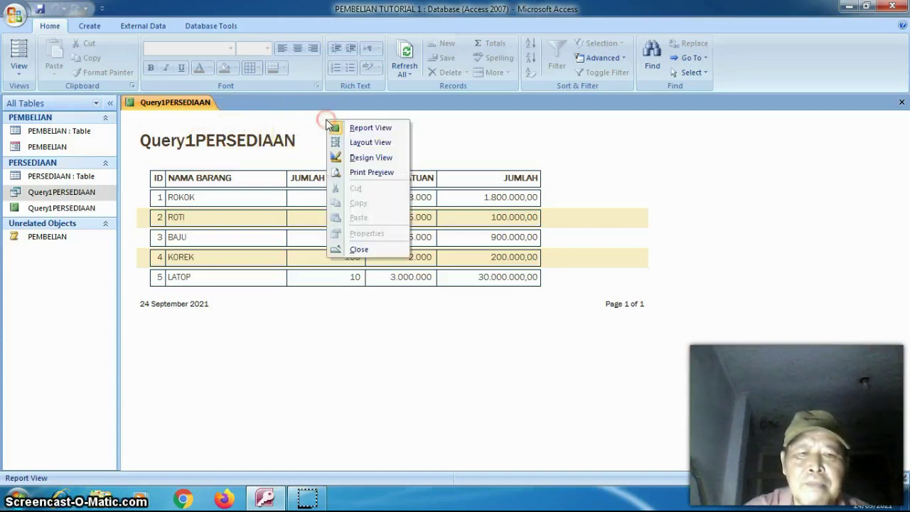
click(341, 157)
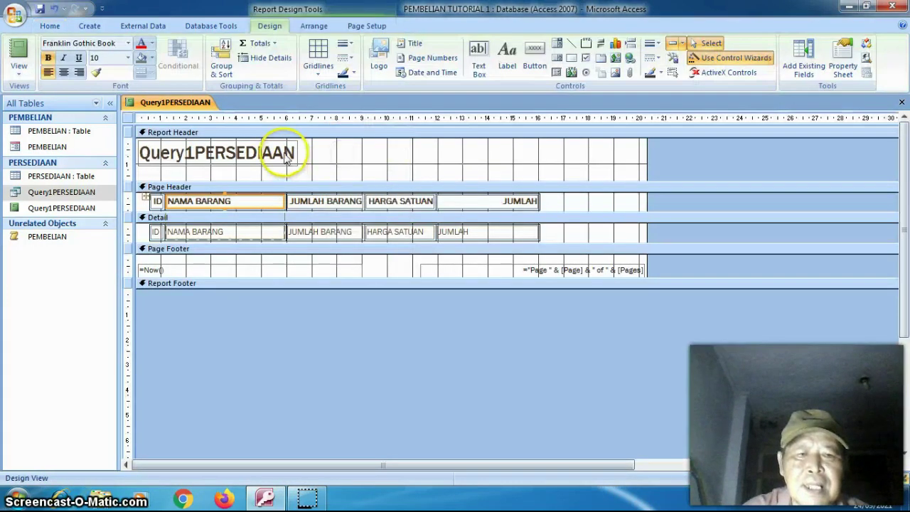
click(286, 156)
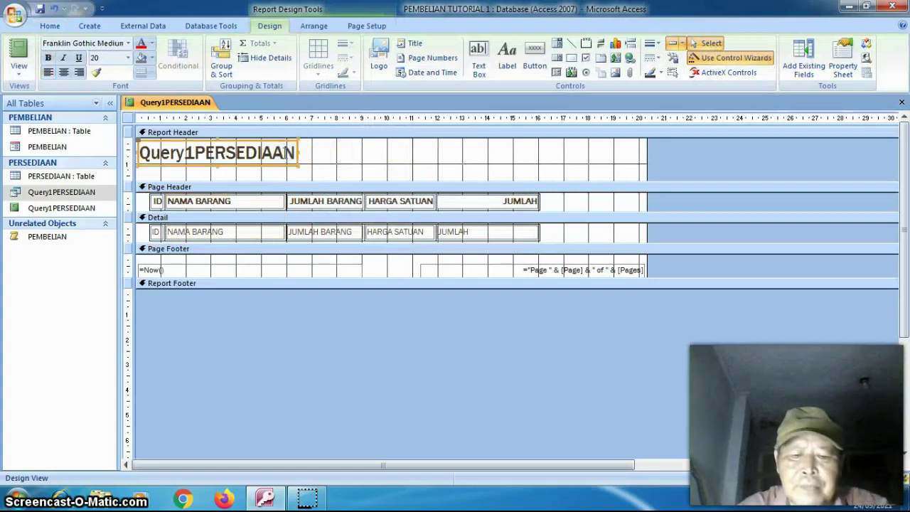
text(P)
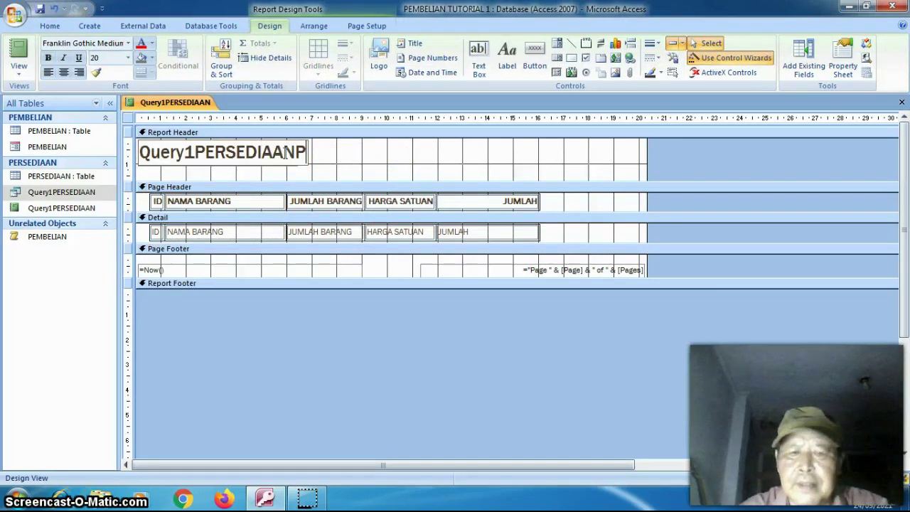
key(BackSpace)
key(BackSpace)
key(BackSpace)
key(BackSpace)
key(BackSpace)
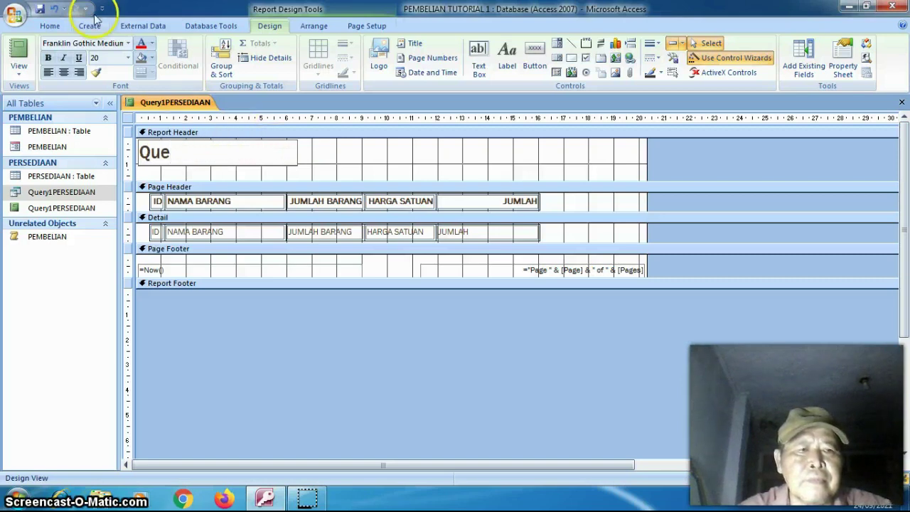
click(58, 9)
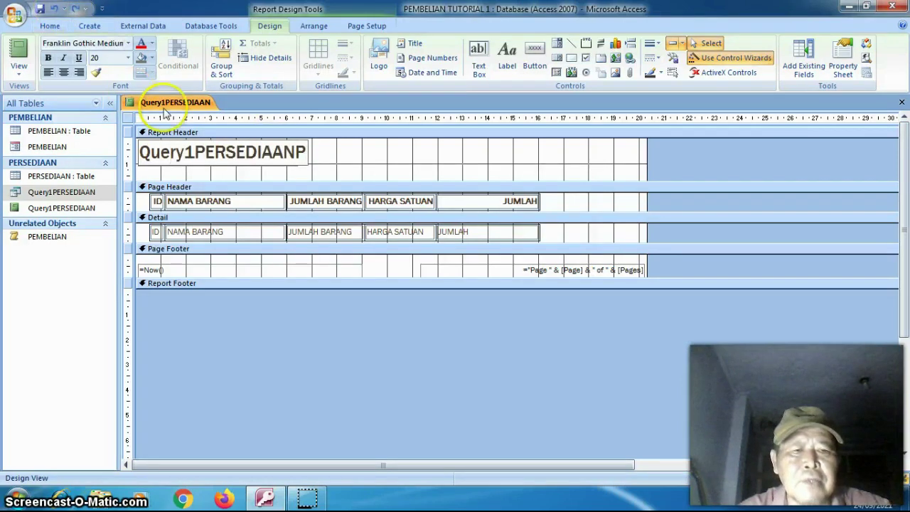
- Change the report title in the Report Header to PERSEDIAAN
click(290, 153)
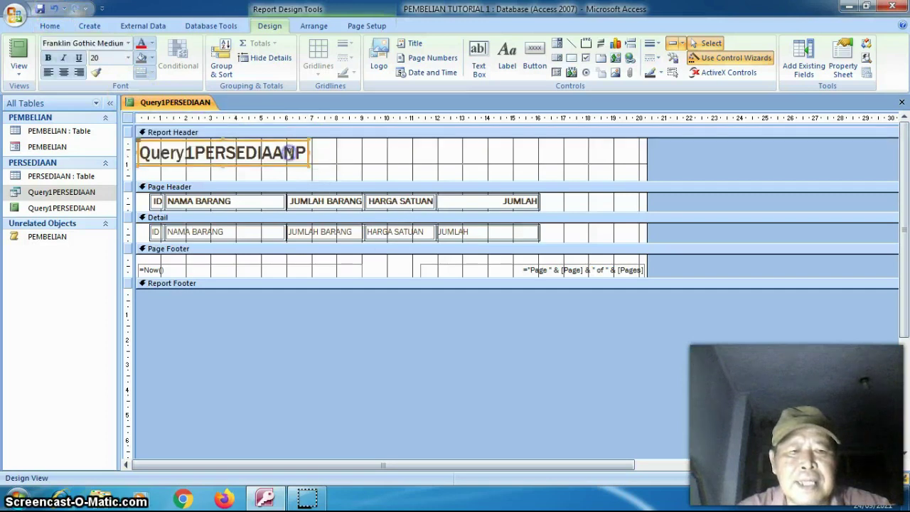
click(194, 150)
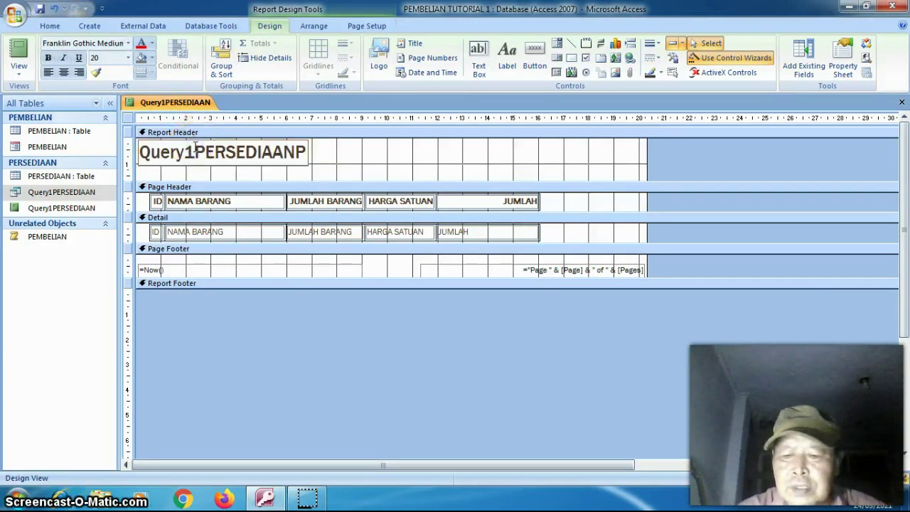
key(BackSpace)
key(BackSpace)
key(BackSpace)
key(BackSpace)
key(BackSpace)
key(BackSpace)
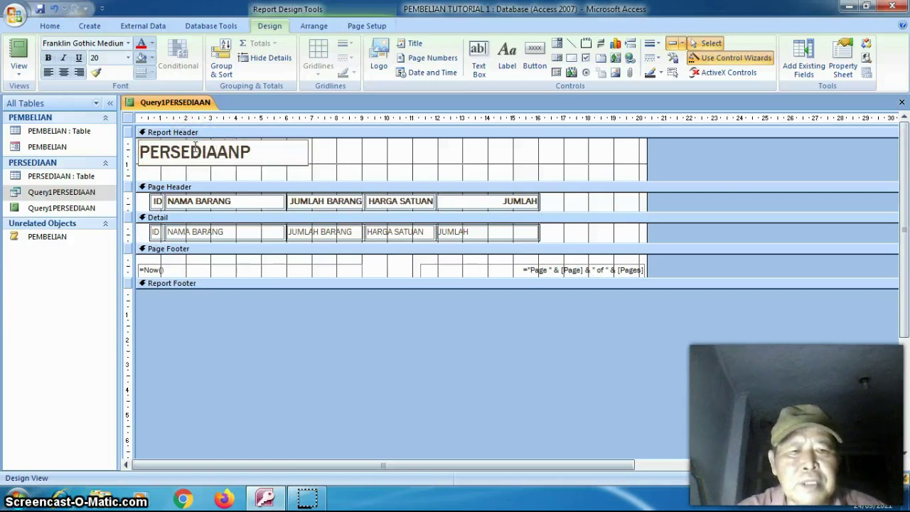
click(281, 151)
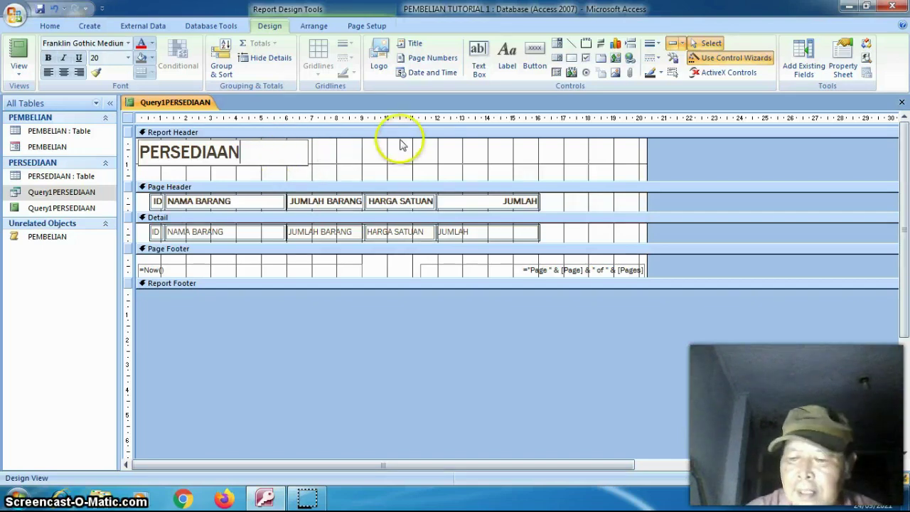
click(390, 163)
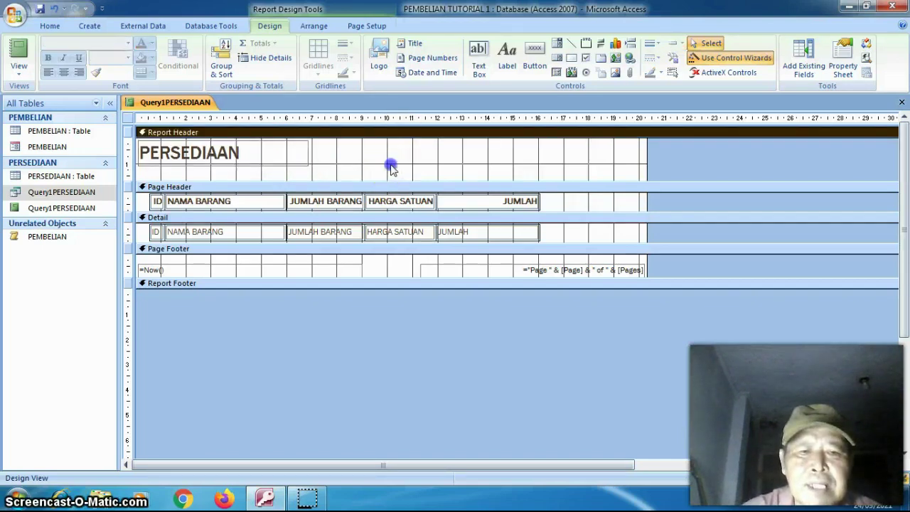
- Move the PERSEDIAAN title down to the lower edge of the Report Header, just above the Page Header
click(267, 155)
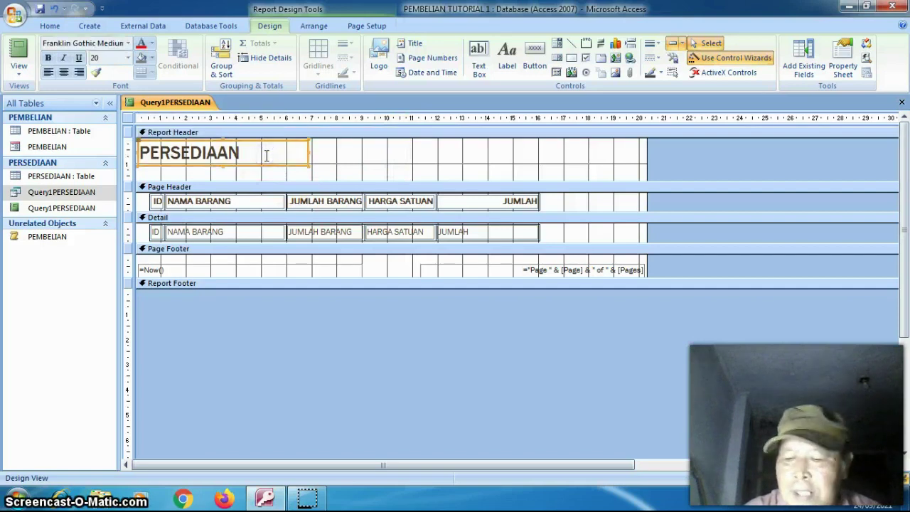
key(Down)
key(Down)
key(Down)
key(Down)
key(Down)
key(Down)
key(Down)
key(Down)
key(Down)
key(Down)
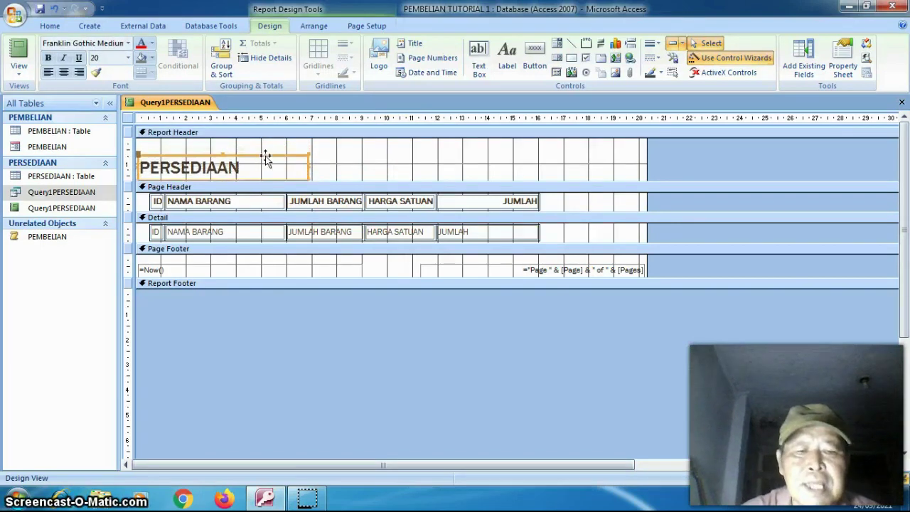
- Shift the whole table layout to the report's left edge and move the page number box left until it ends under the JUMLAH column
click(151, 201)
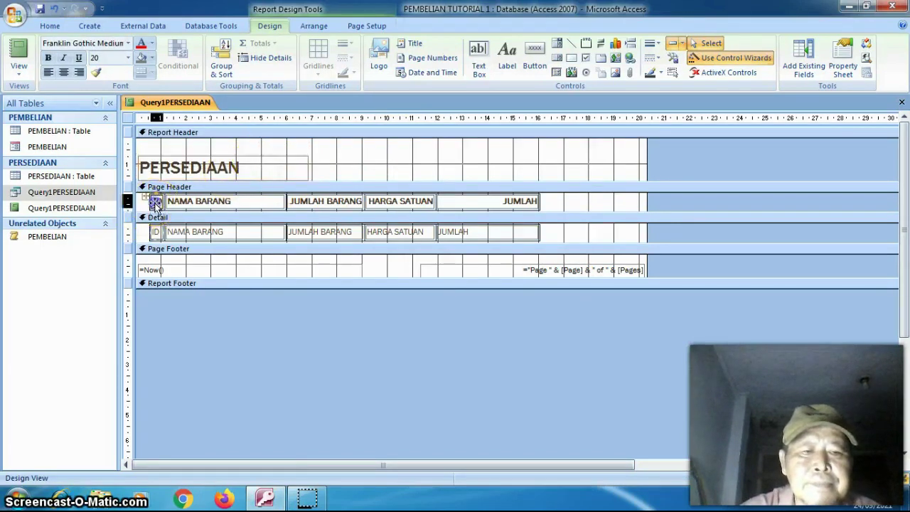
click(129, 202)
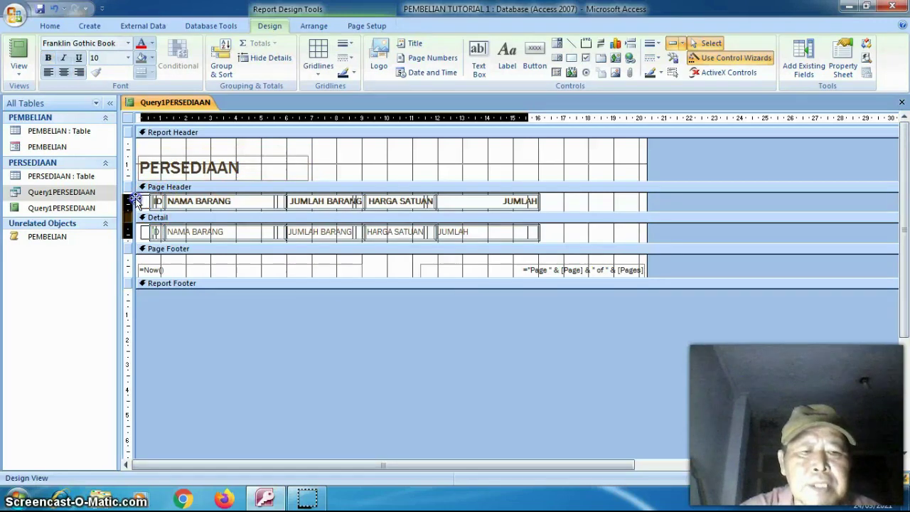
click(419, 270)
drag(420, 270, 309, 267)
- Narrow the report to about 15.6 cm, ending at the JUMLAH column, and check it in Report View before returning to Design View
click(655, 170)
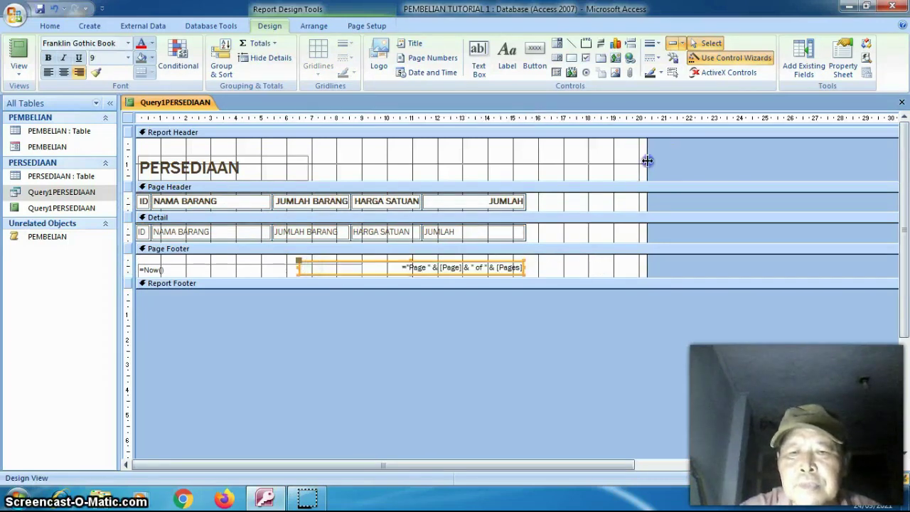
drag(646, 159, 526, 179)
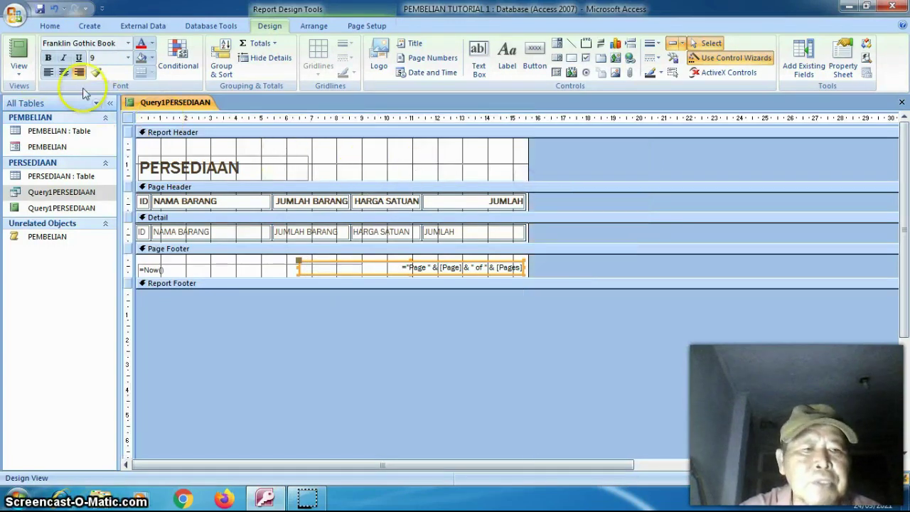
click(19, 53)
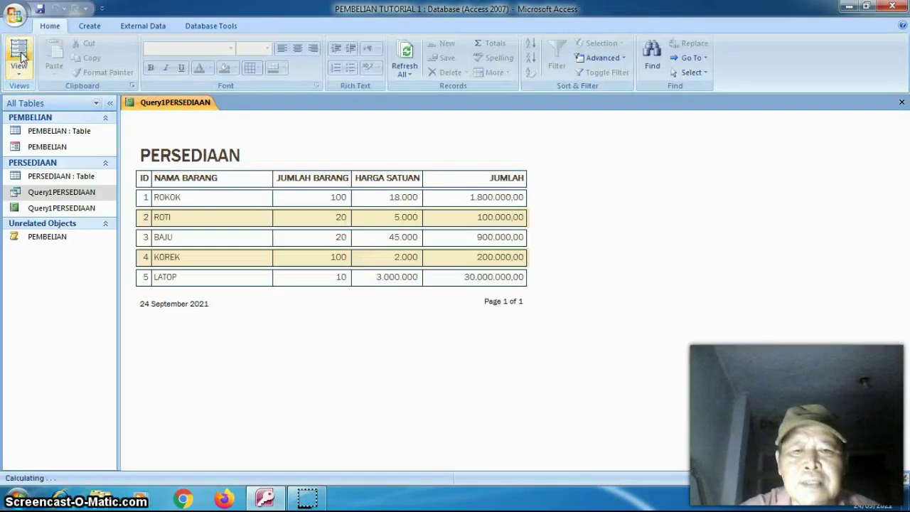
right_click(601, 179)
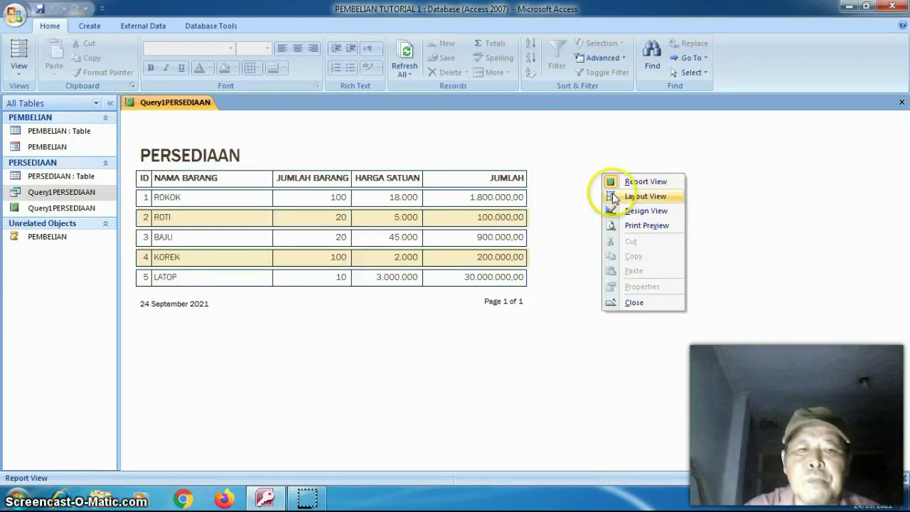
click(621, 211)
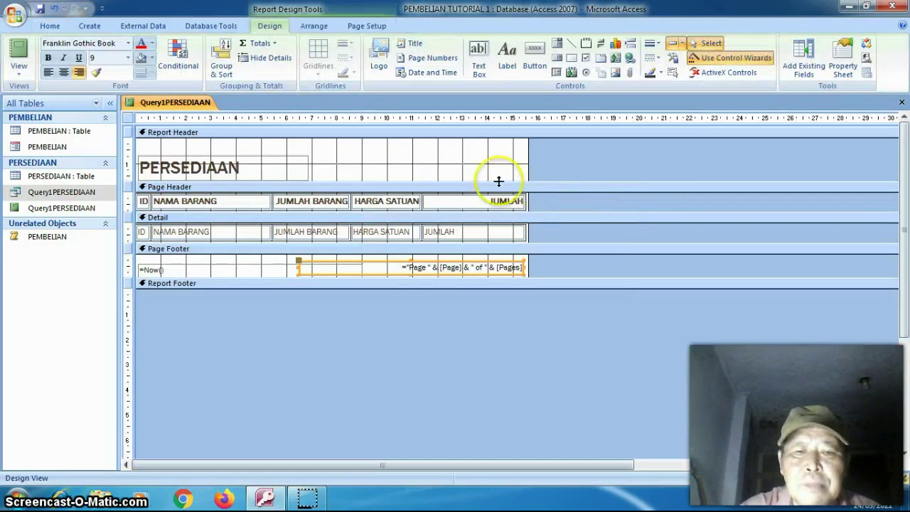
- Fill the Report Header background with blue (#0072BC) and colour the PERSEDIAAN title text white
click(468, 168)
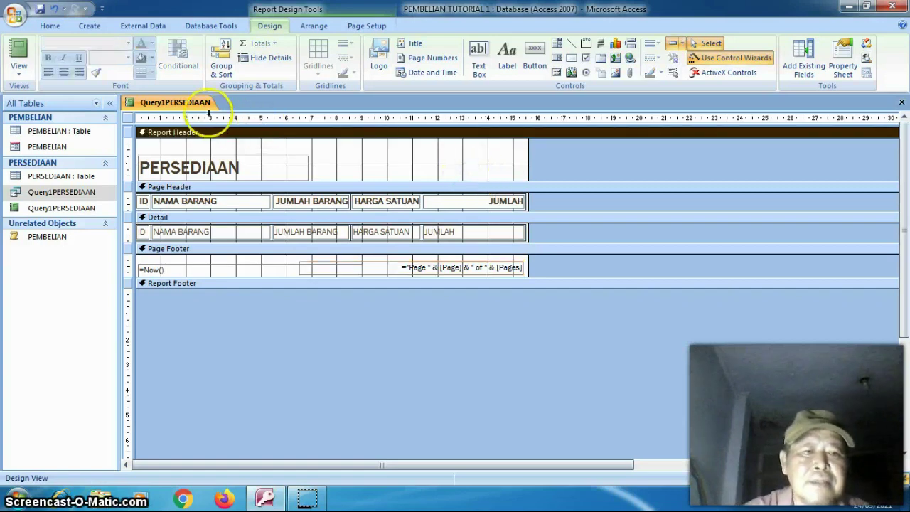
click(151, 58)
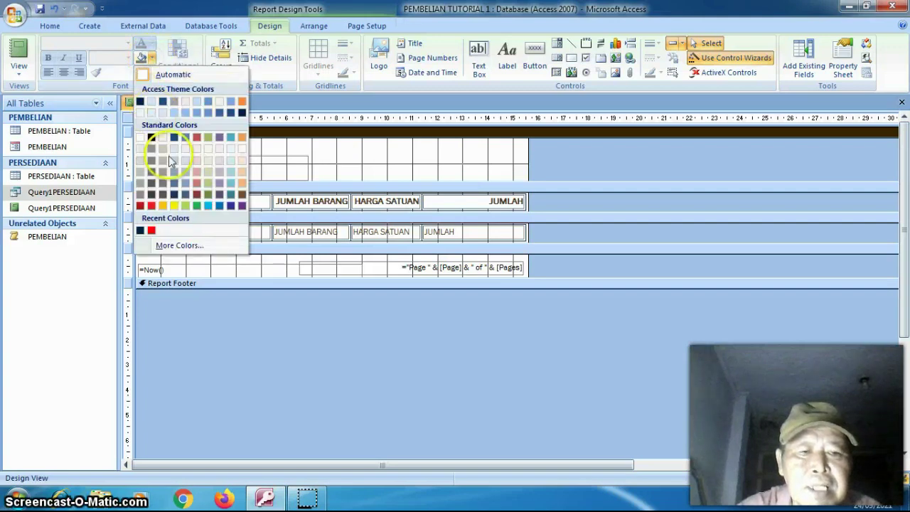
click(220, 206)
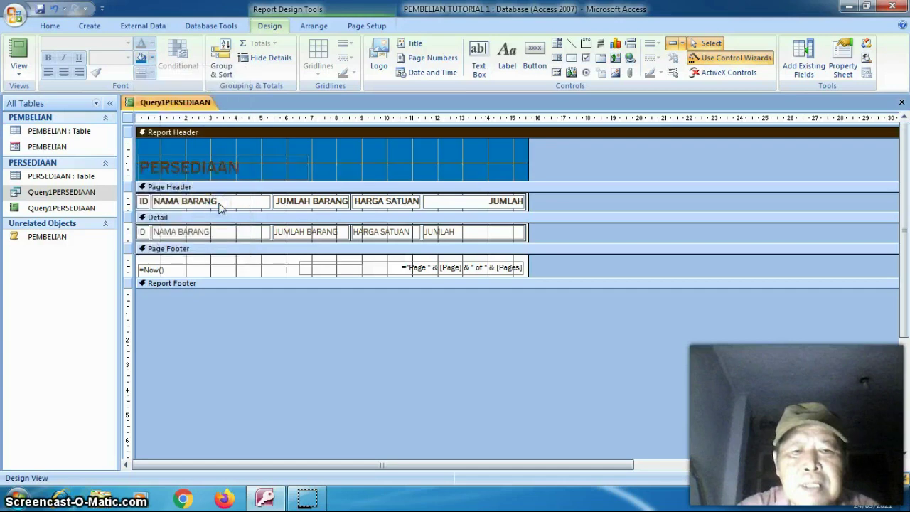
click(224, 171)
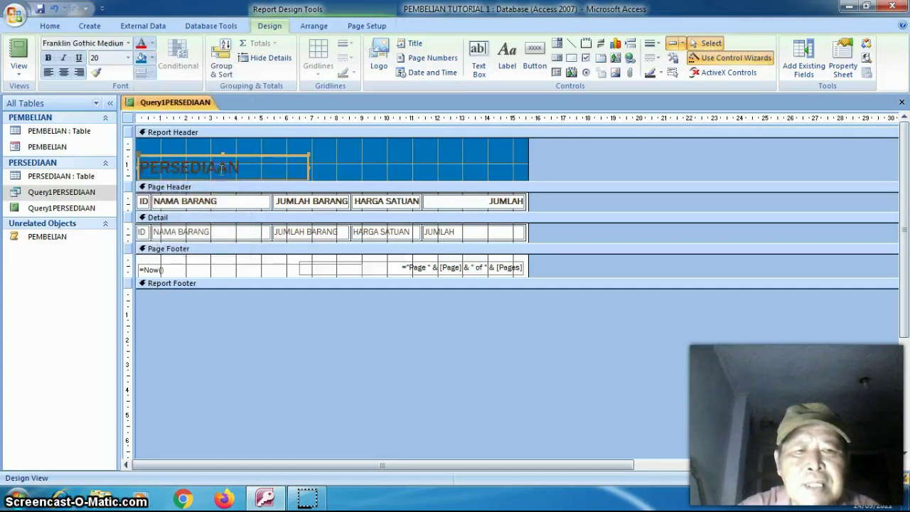
click(152, 43)
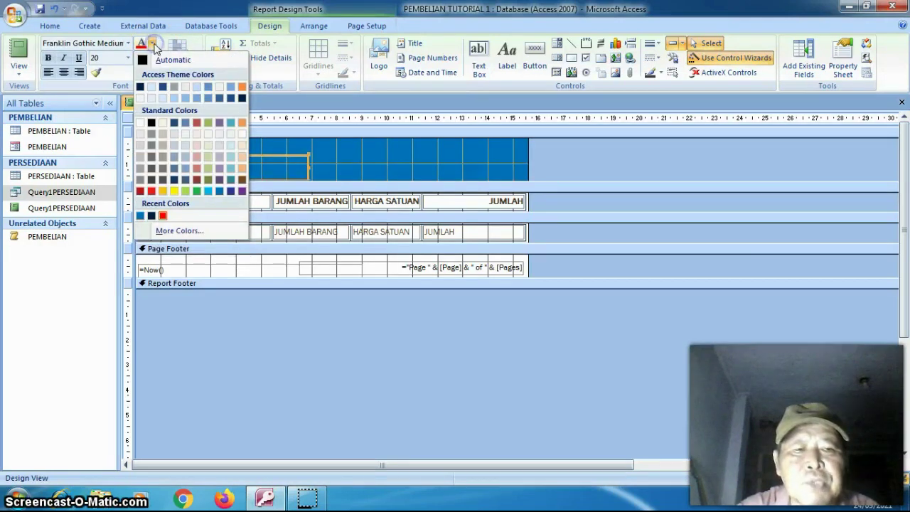
click(141, 122)
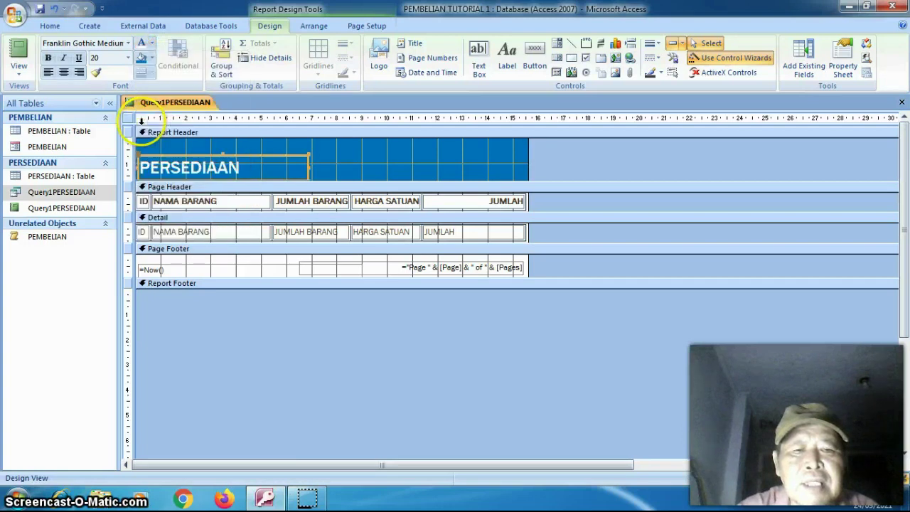
- Check the coloured report header in Report View and return to Design View
click(20, 53)
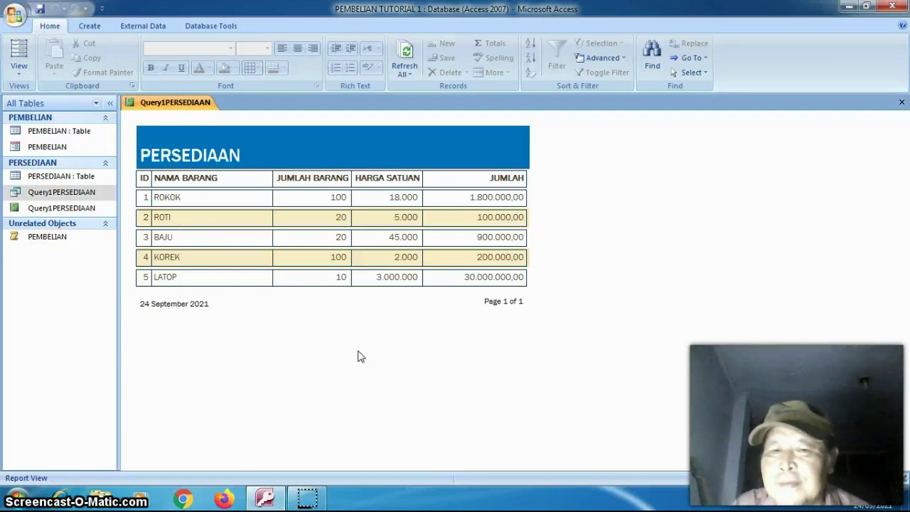
right_click(647, 190)
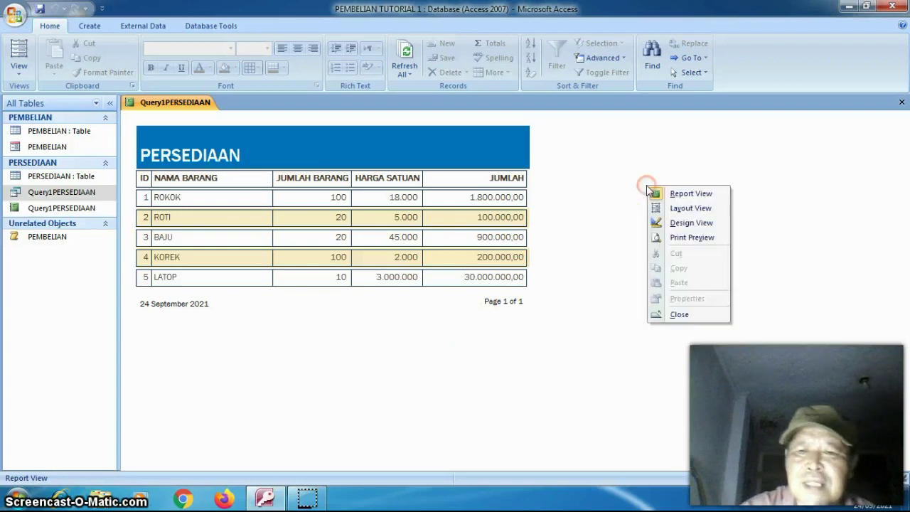
click(668, 223)
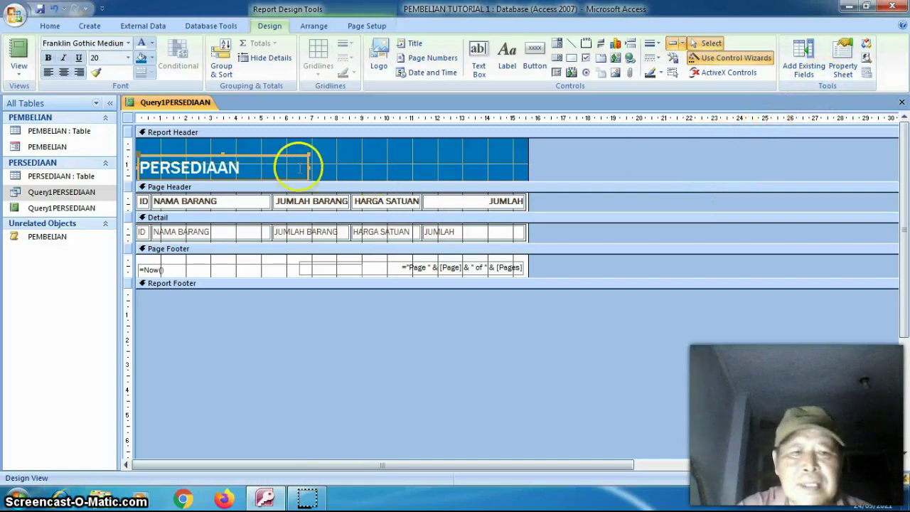
click(19, 70)
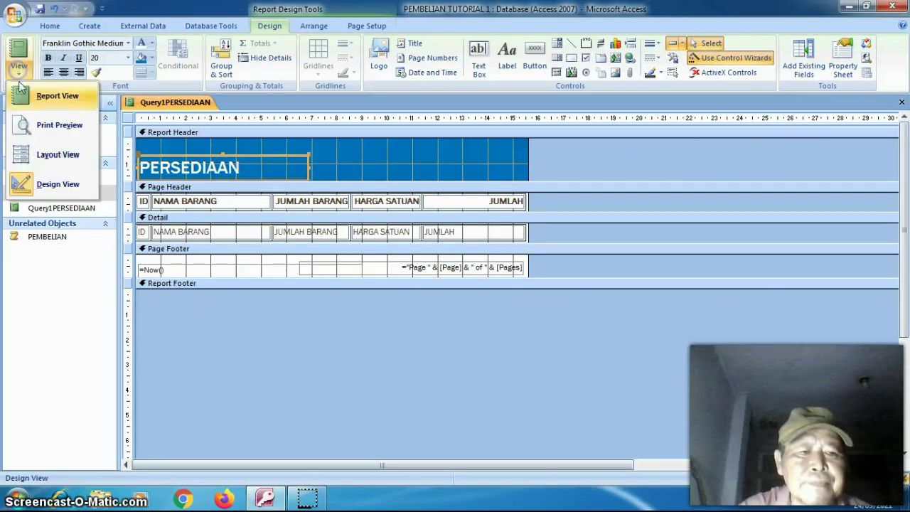
click(29, 183)
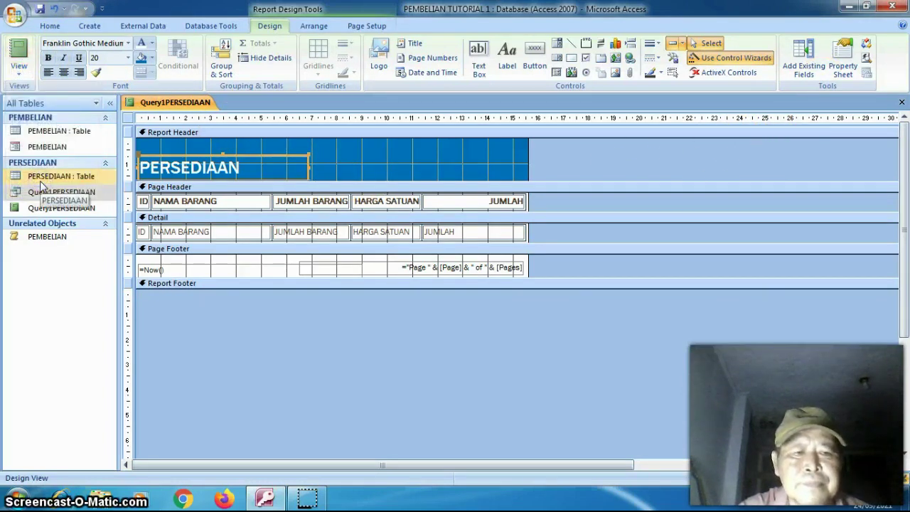
click(19, 69)
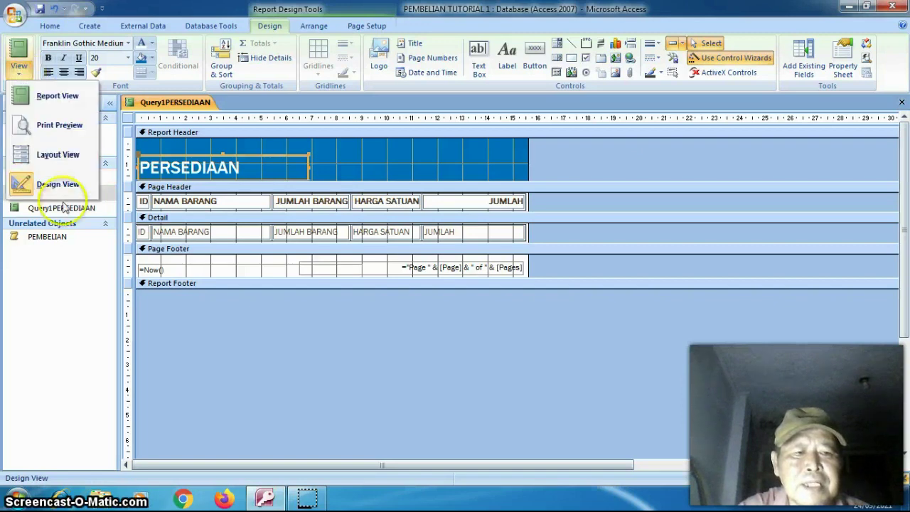
right_click(355, 164)
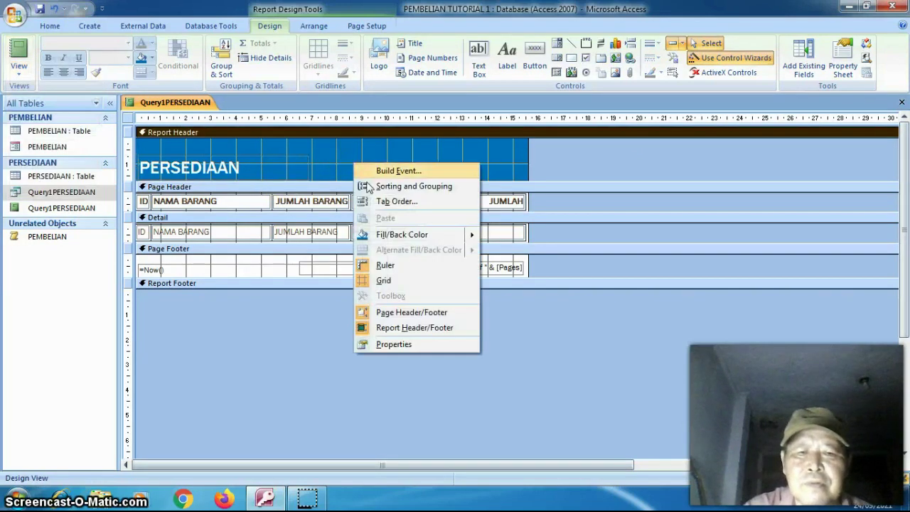
right_click(348, 149)
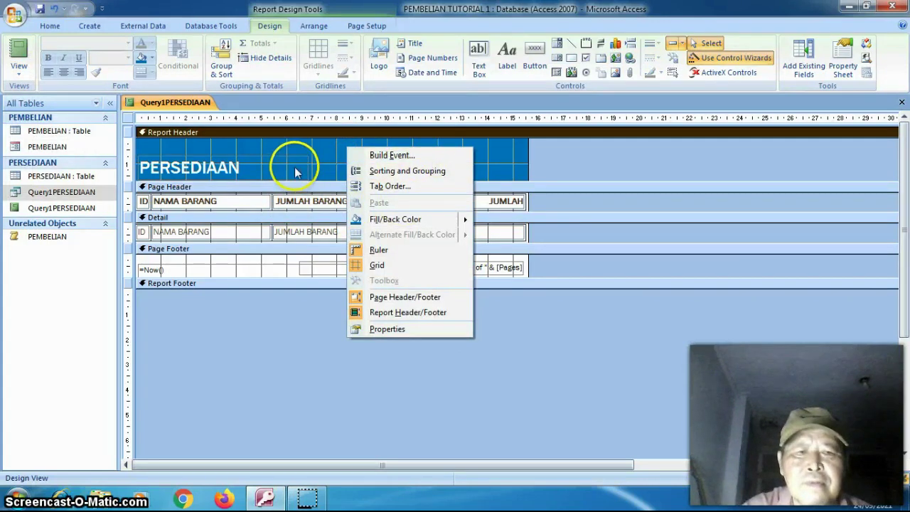
click(491, 162)
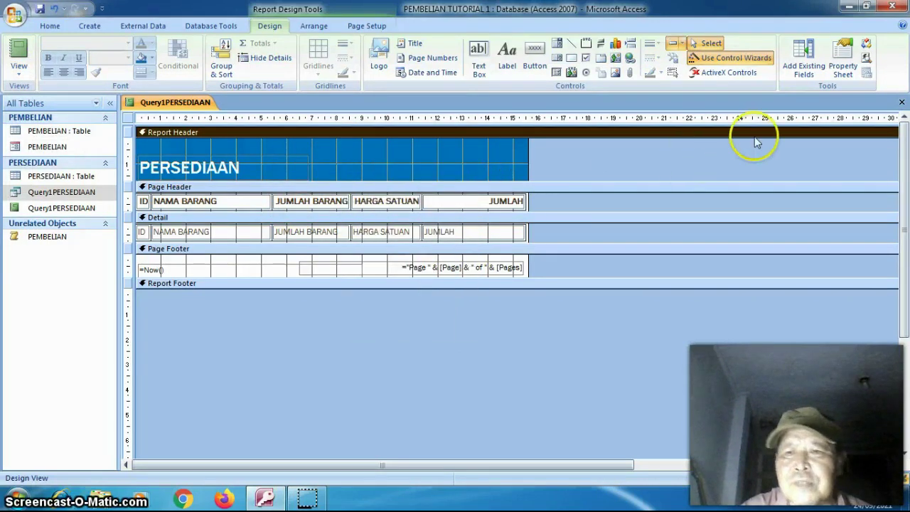
- Set the report's Pop Up property to Yes
click(841, 66)
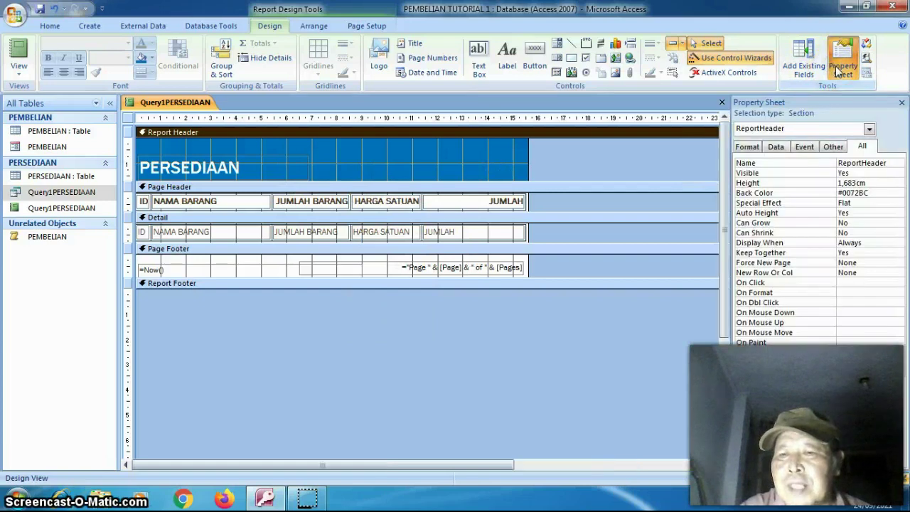
click(869, 128)
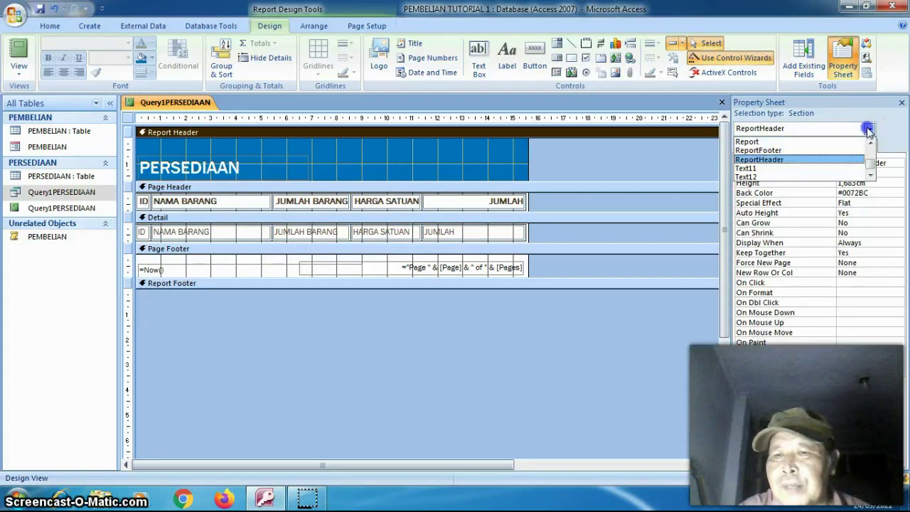
click(860, 142)
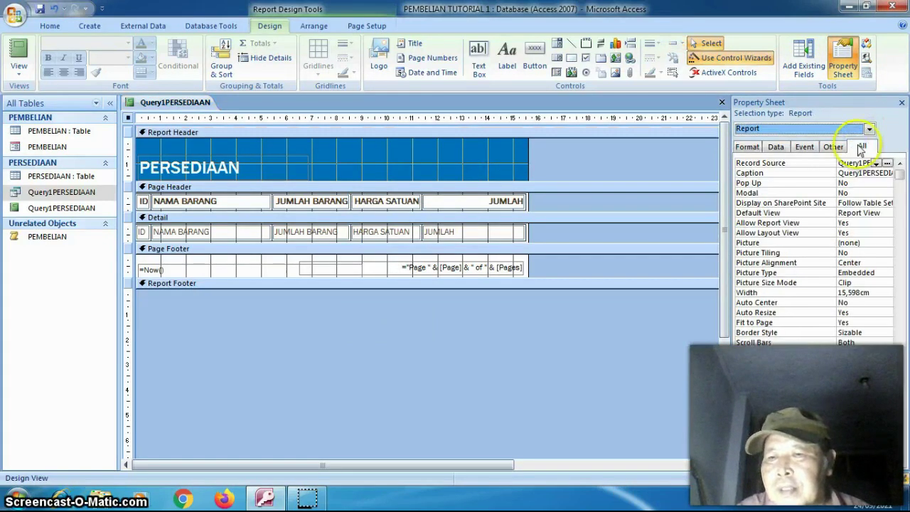
click(865, 183)
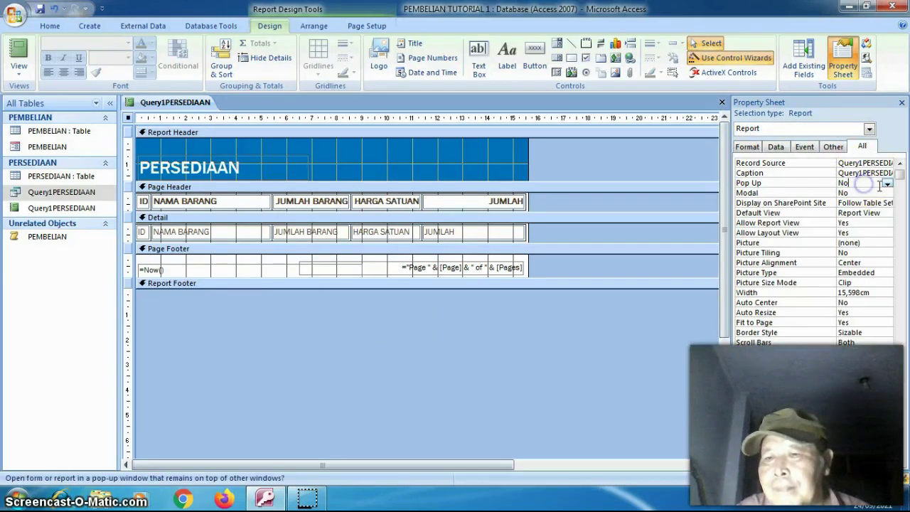
click(887, 184)
click(882, 195)
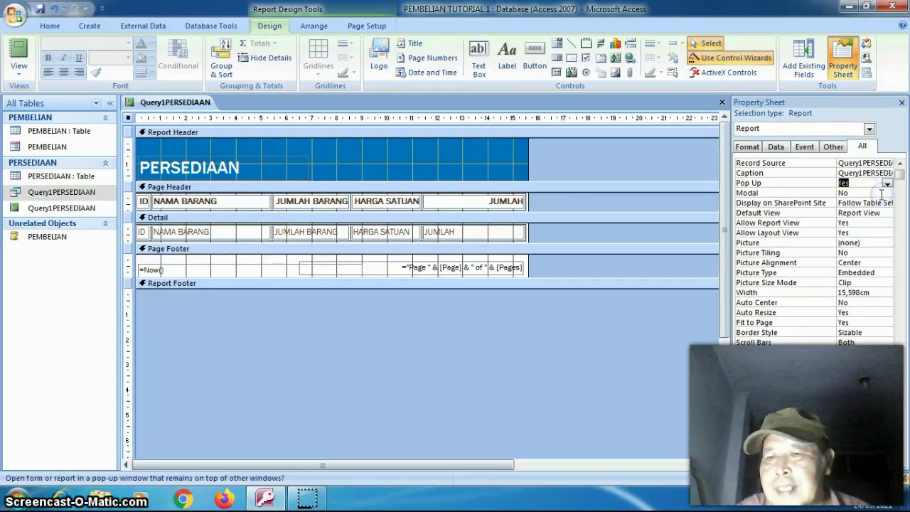
- Check the report as a pop-up in Report View, shift its window slightly, and return to Design View
click(19, 60)
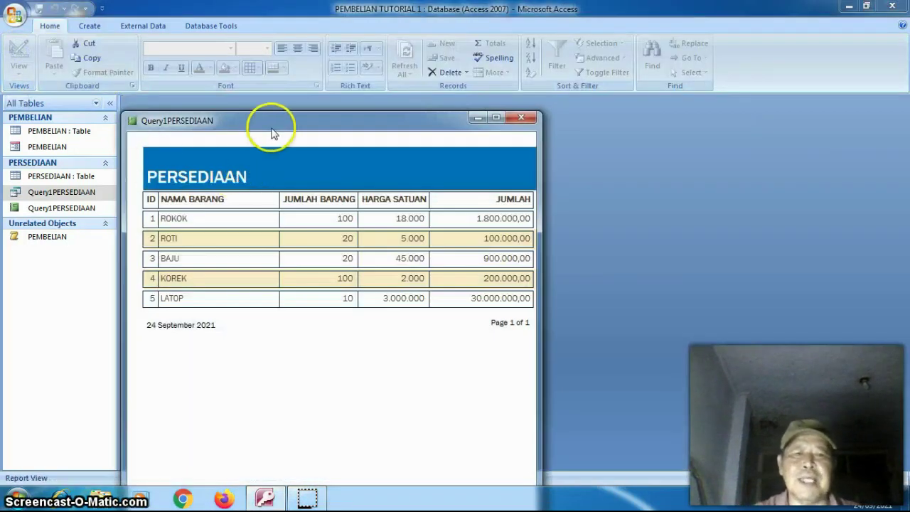
drag(281, 122, 312, 133)
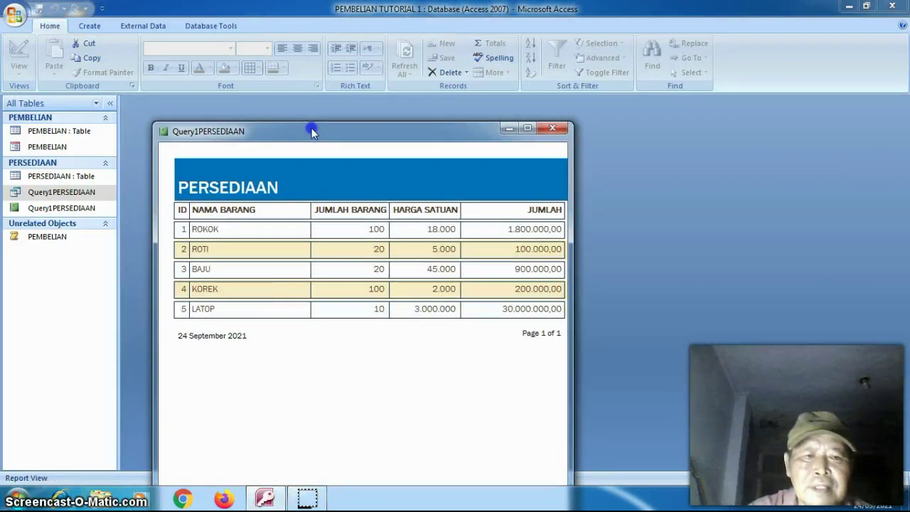
right_click(252, 136)
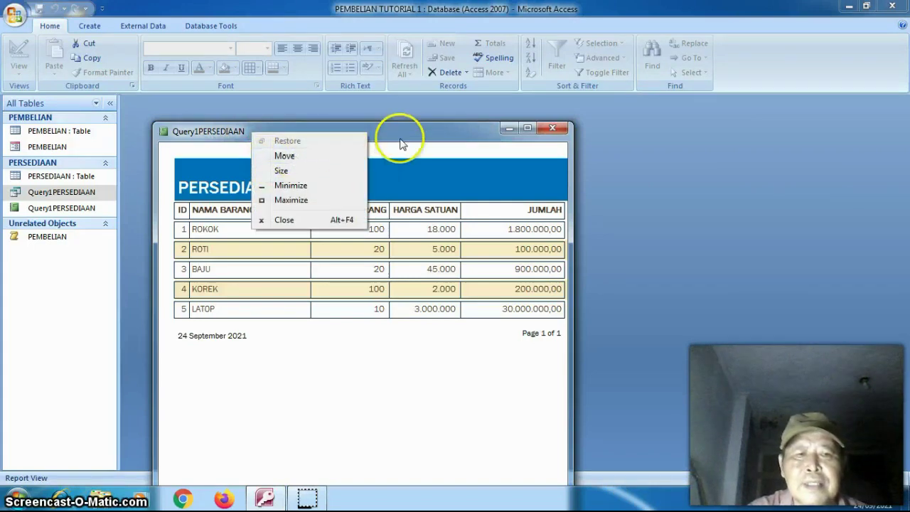
right_click(409, 135)
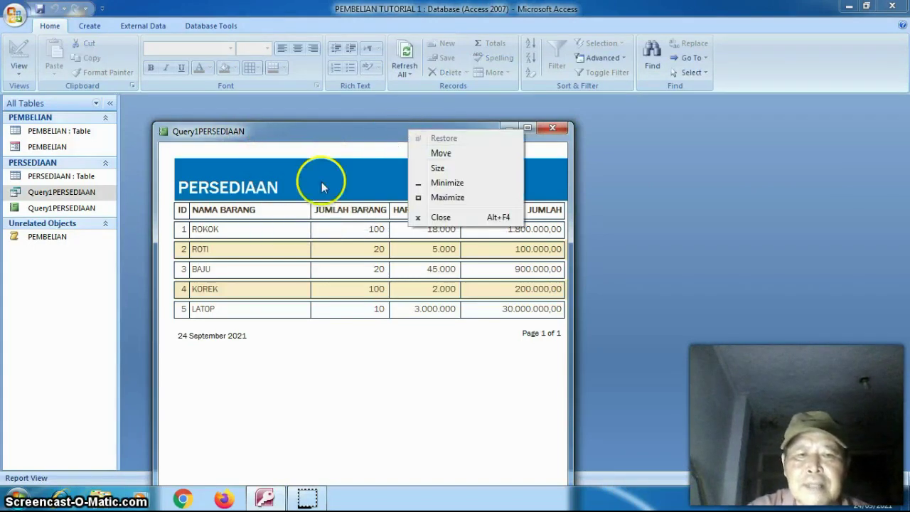
right_click(362, 178)
right_click(361, 178)
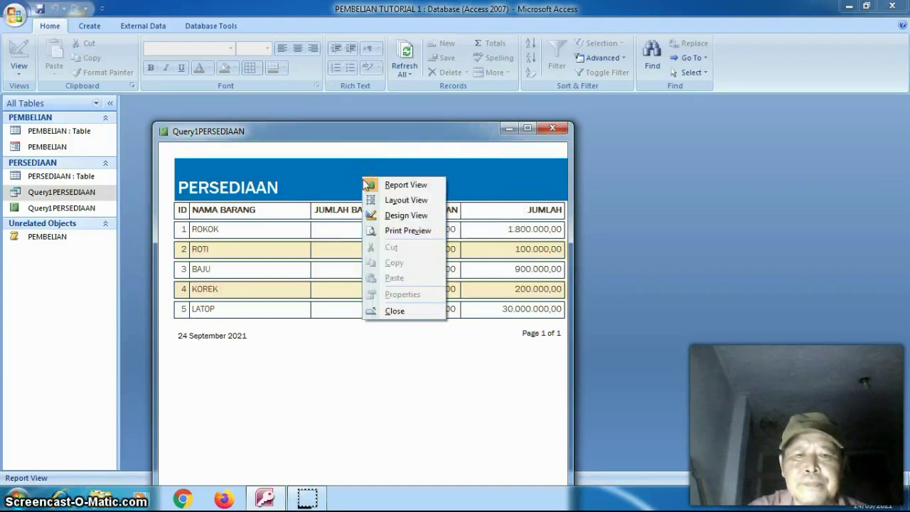
click(398, 214)
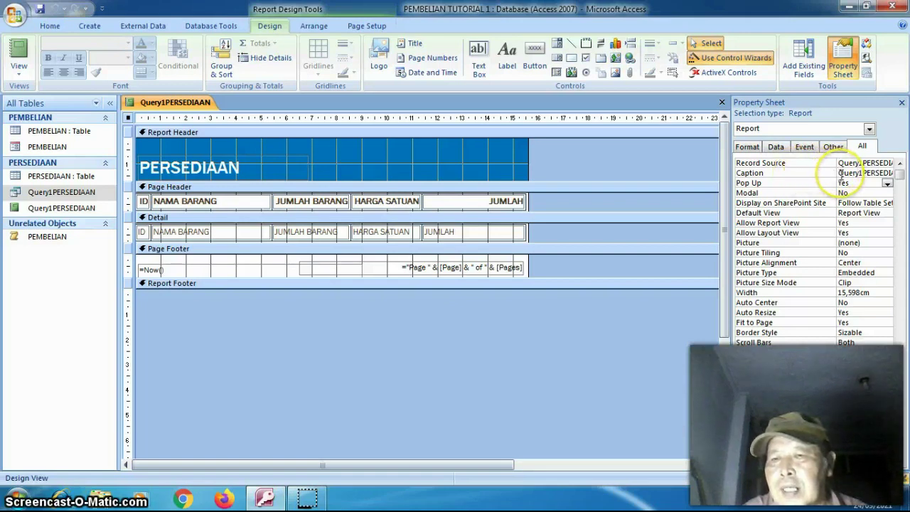
- Replace the report's Caption property with CV BANDI'S EXE
click(841, 173)
double_click(840, 173)
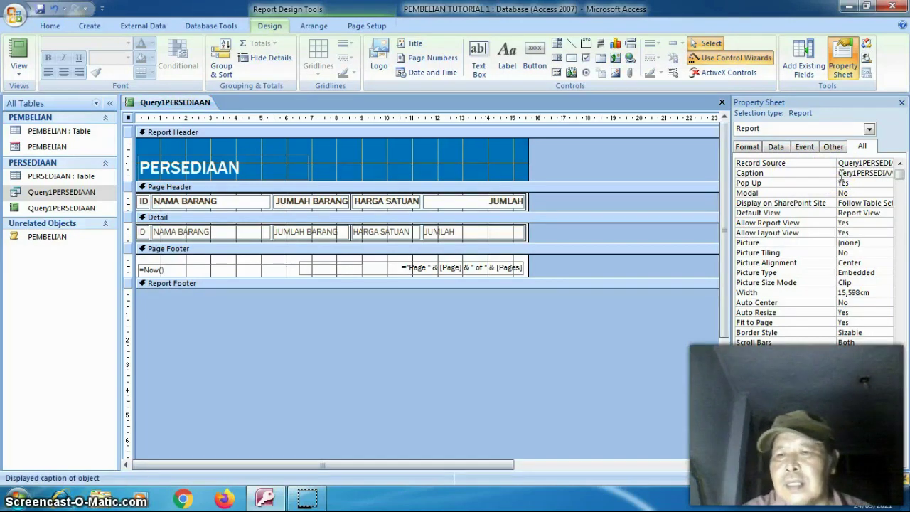
key(Delete)
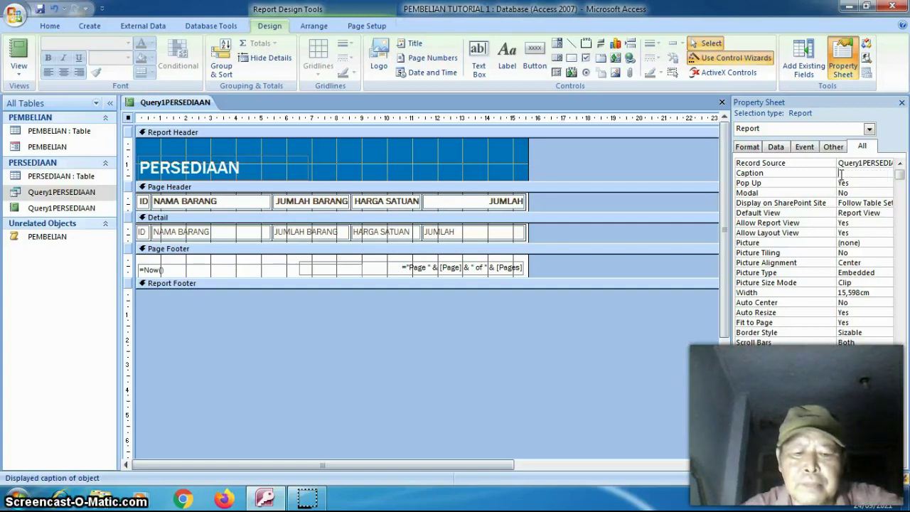
text(CV BANDI'S)
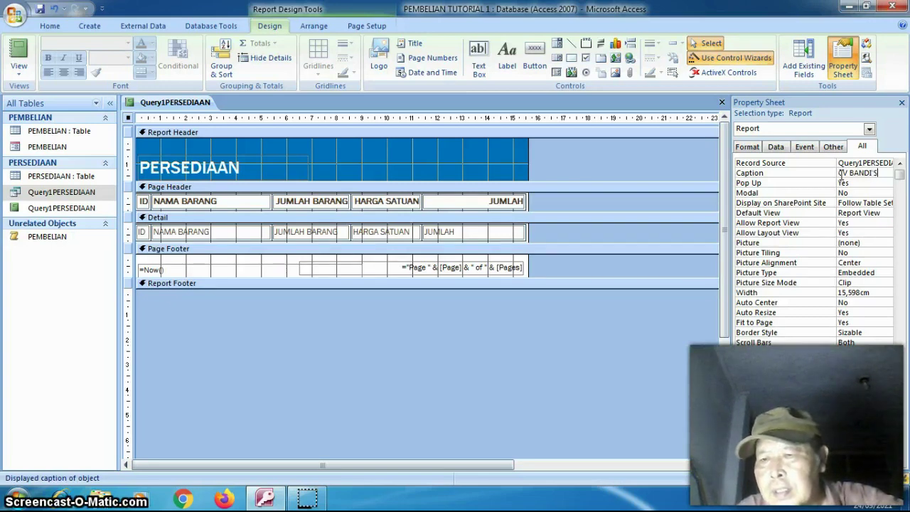
text(EXE)
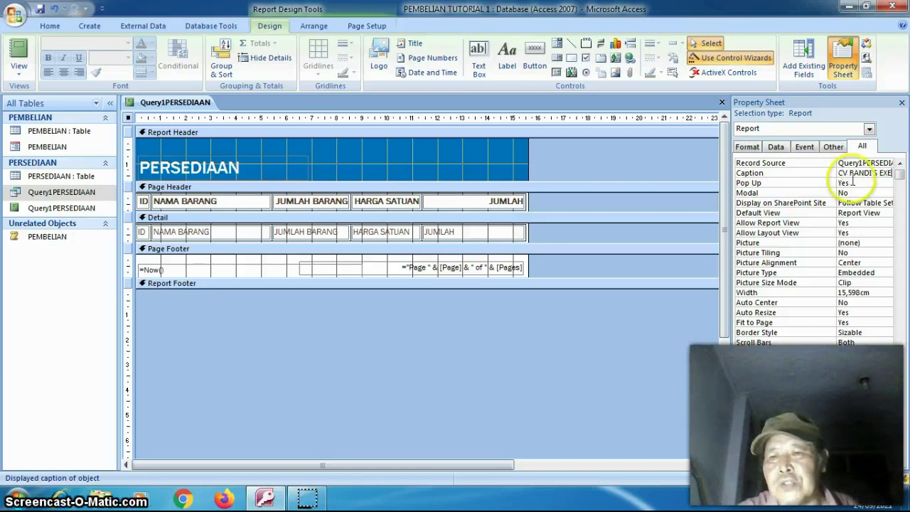
key(Return)
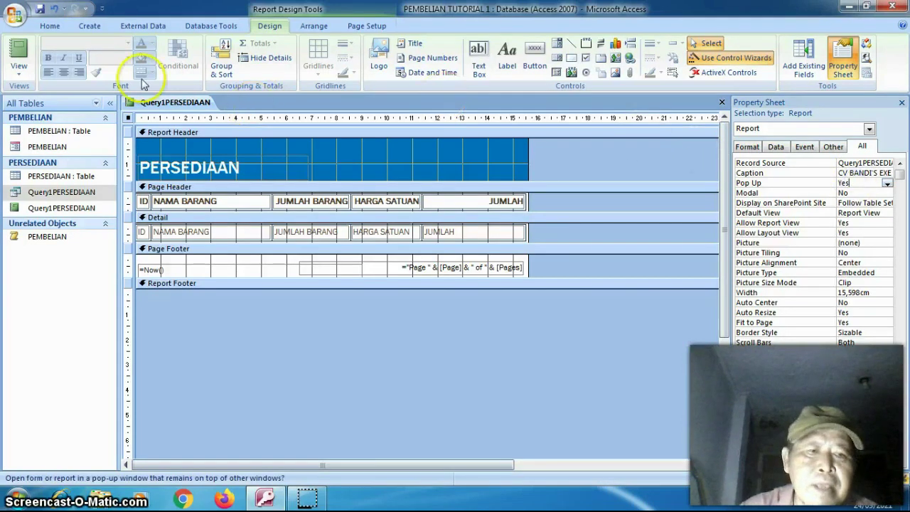
- Check the new caption in Report View and close the report, saving its design changes
click(18, 51)
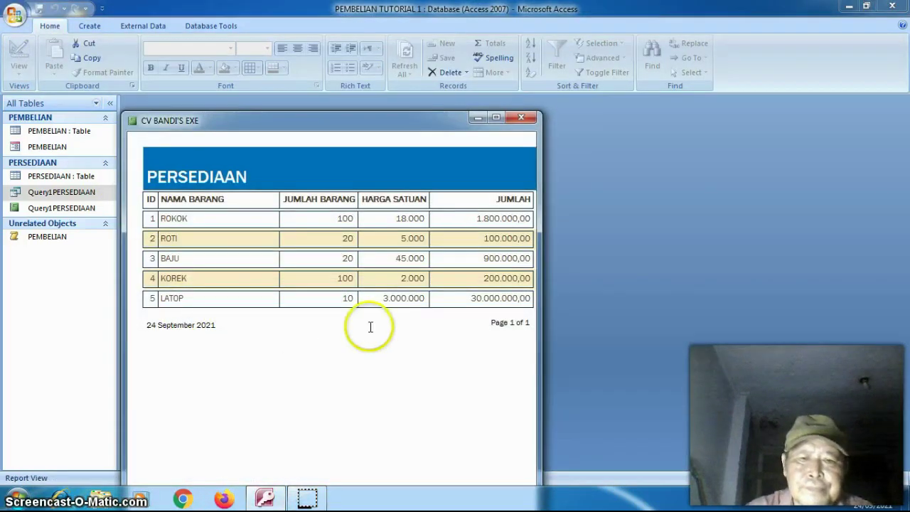
click(522, 118)
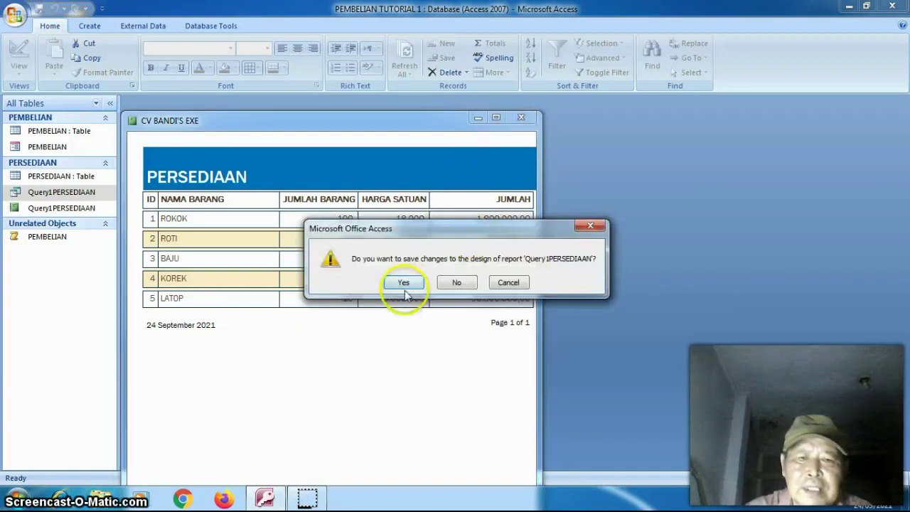
click(403, 283)
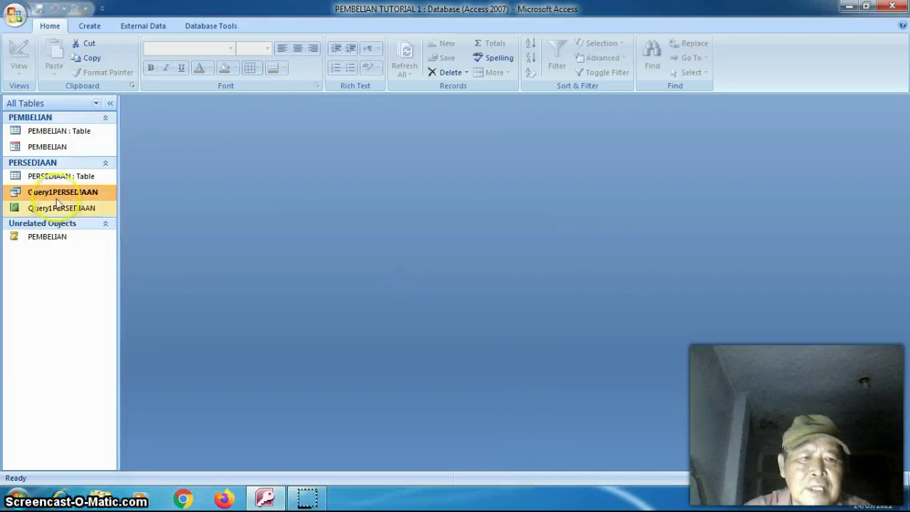
- Add a SEPEDA record to the PERSEDIAAN table with JUMLAH BARANG 10 and HARGA SATUAN 10.000.000, and close the table
double_click(56, 176)
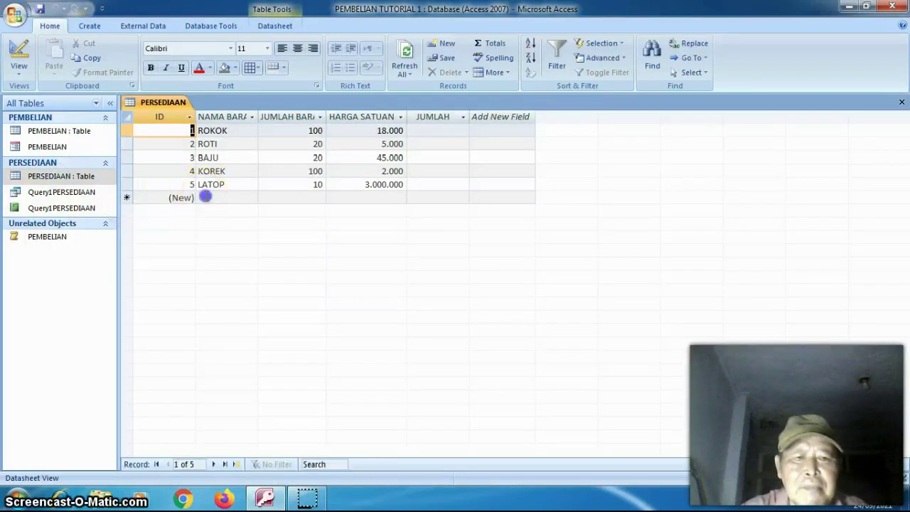
click(205, 197)
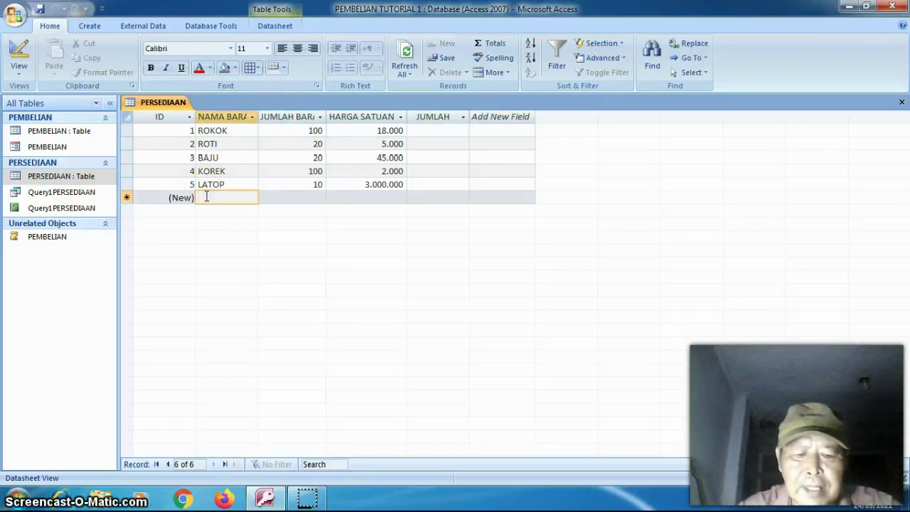
text(SEPEDA)
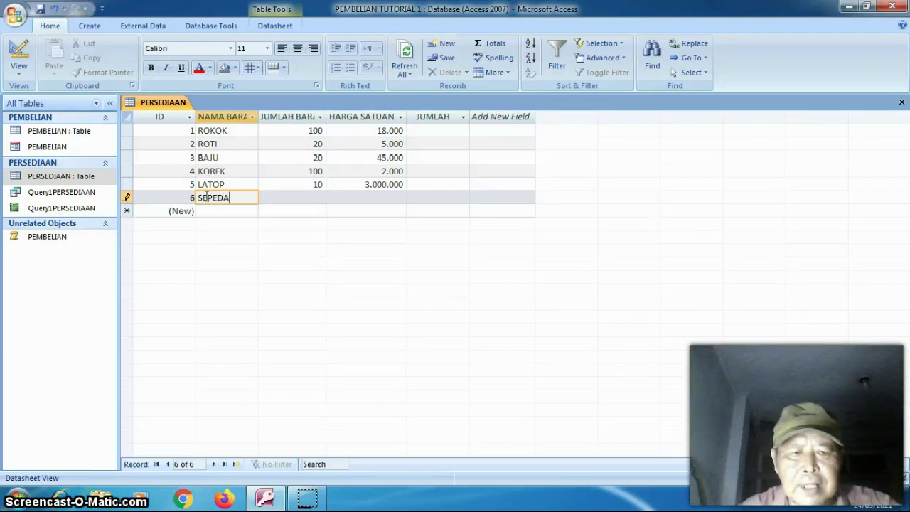
click(279, 199)
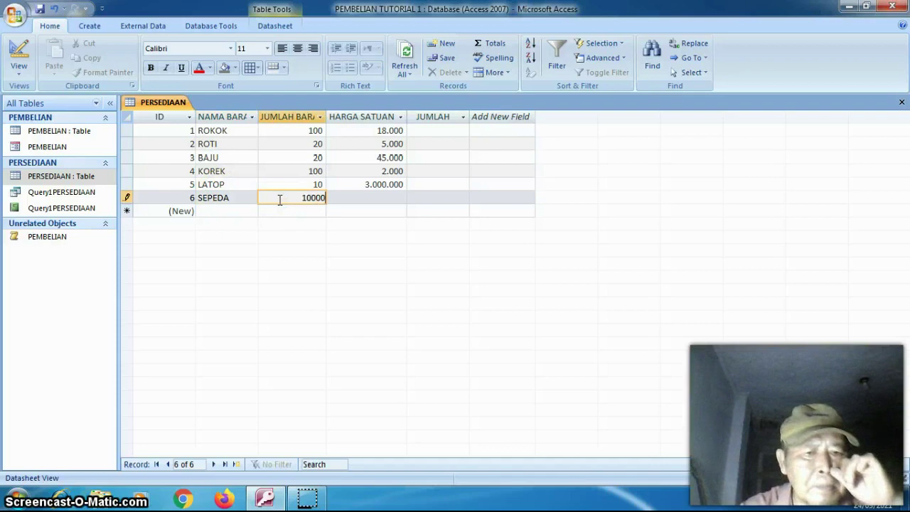
click(280, 202)
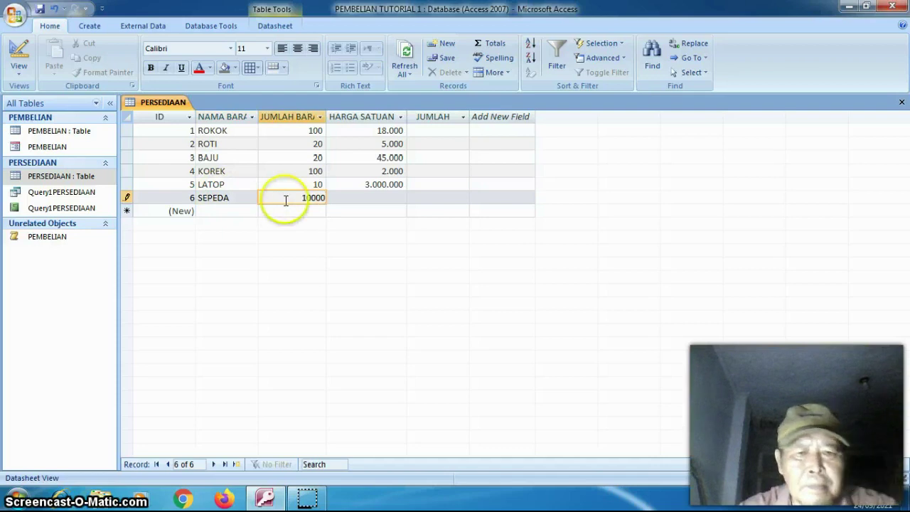
click(366, 197)
text(1000000)
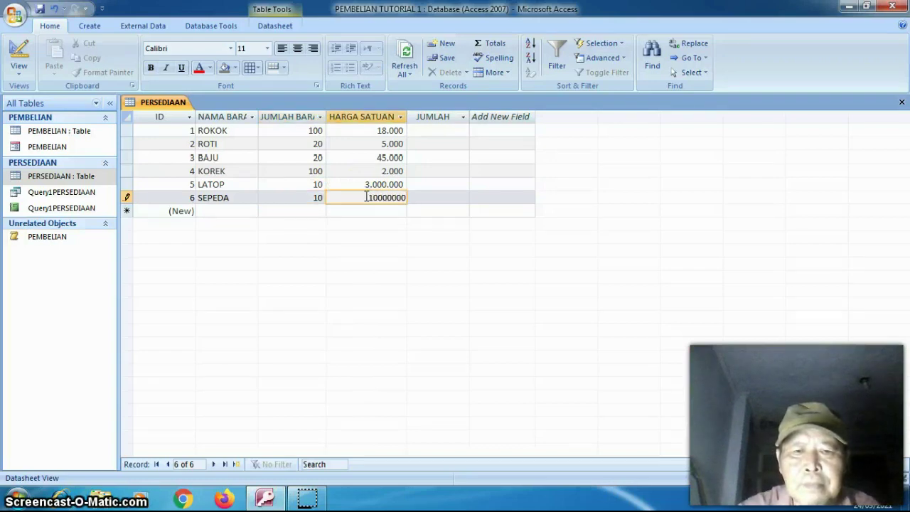
click(420, 198)
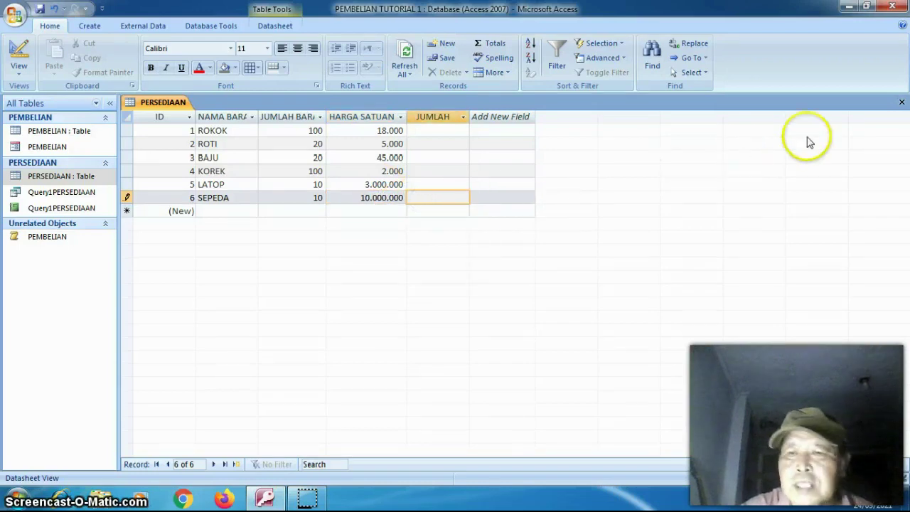
click(901, 103)
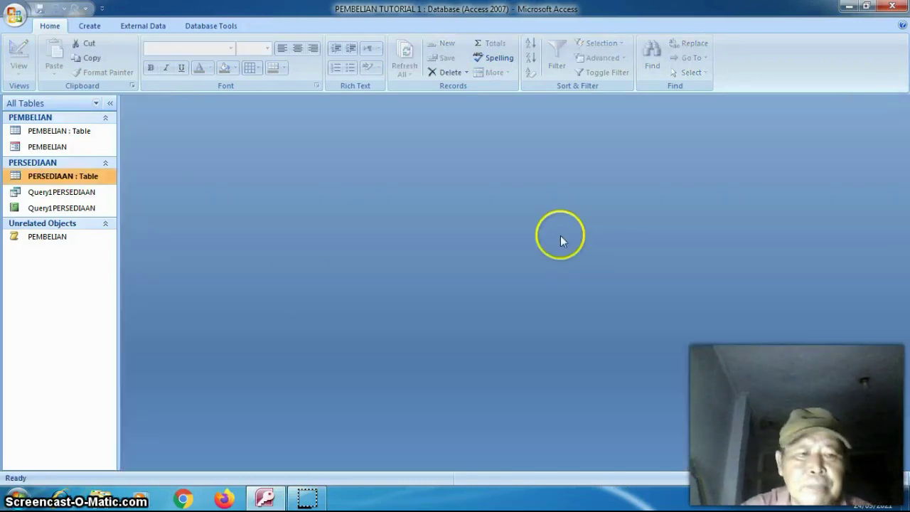
- Open the Query1PERSEDIAAN report to check the SEPEDA row and window caption, and close it
double_click(85, 209)
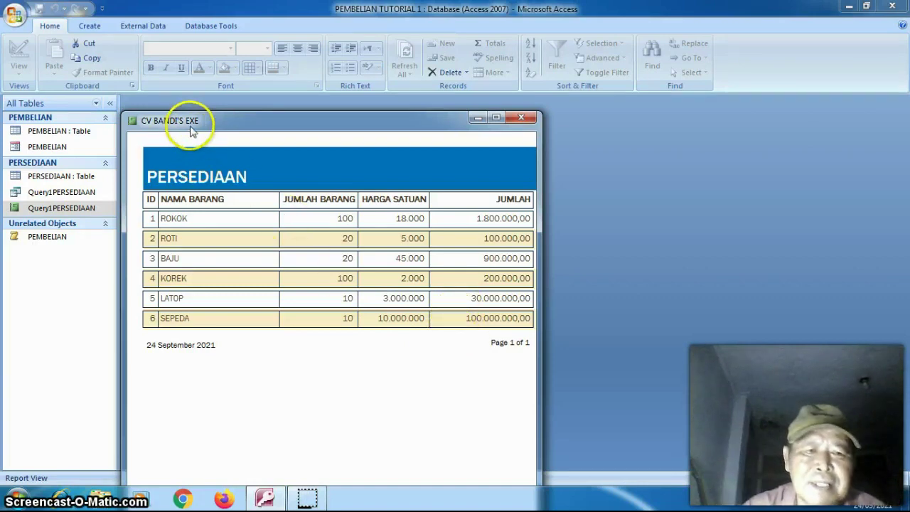
click(523, 118)
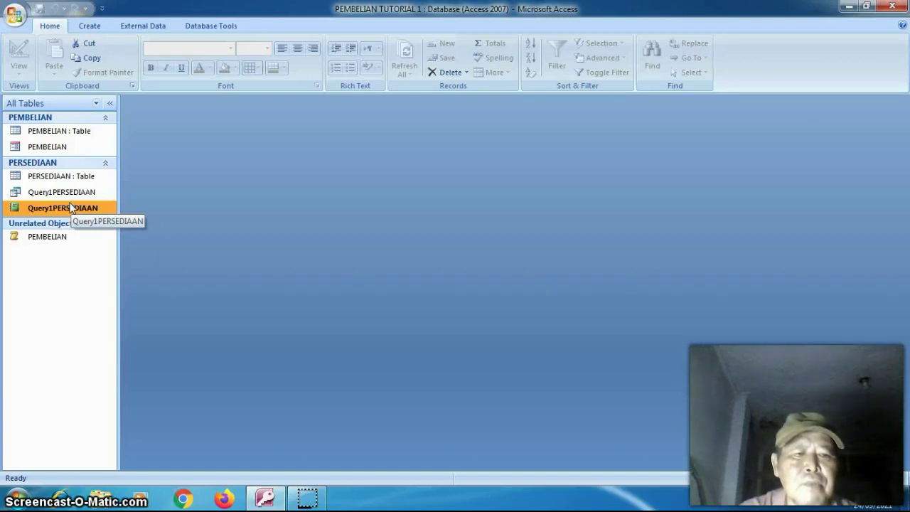
click(172, 134)
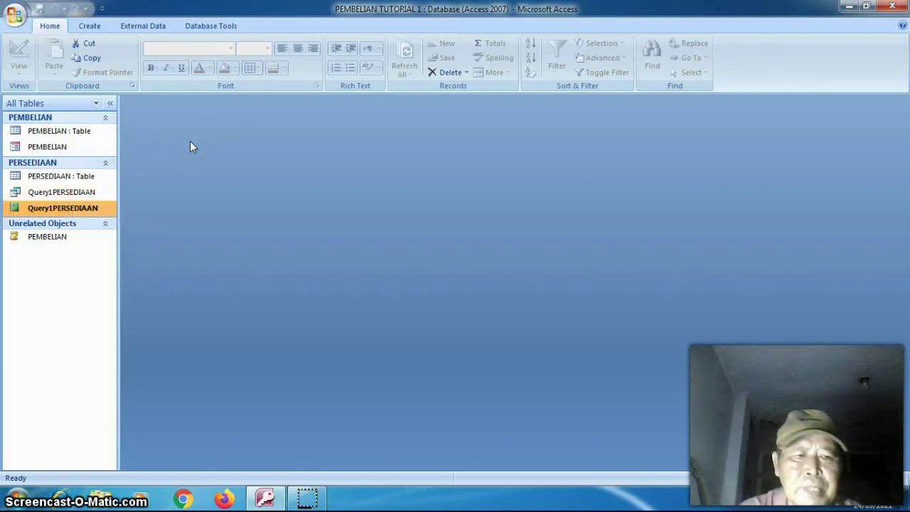
- Reopen the Query1PERSEDIAAN report and try to edit the HARGA SATUAN and JUMLAH values directly in it
double_click(86, 211)
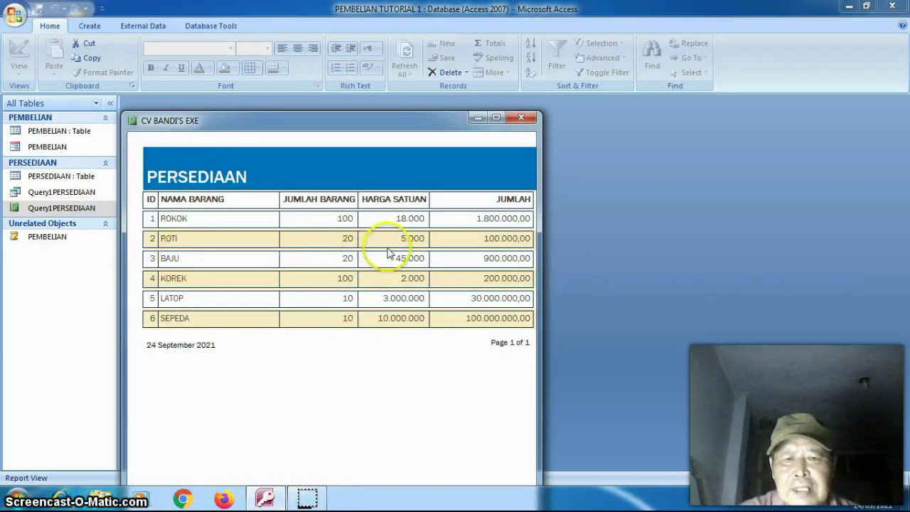
click(391, 258)
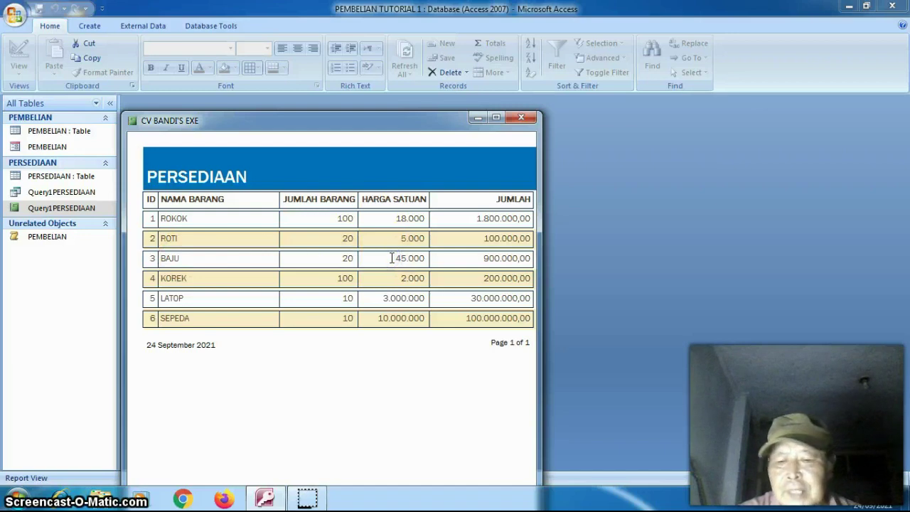
click(391, 258)
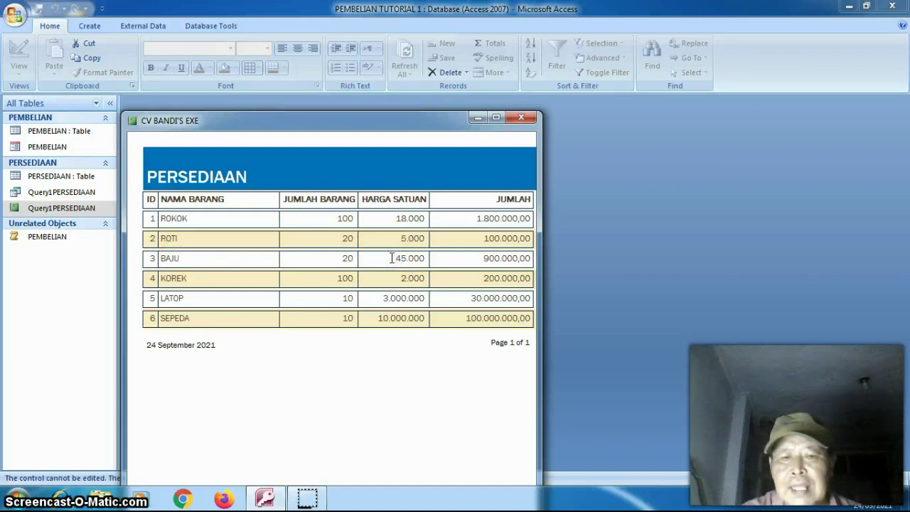
click(479, 258)
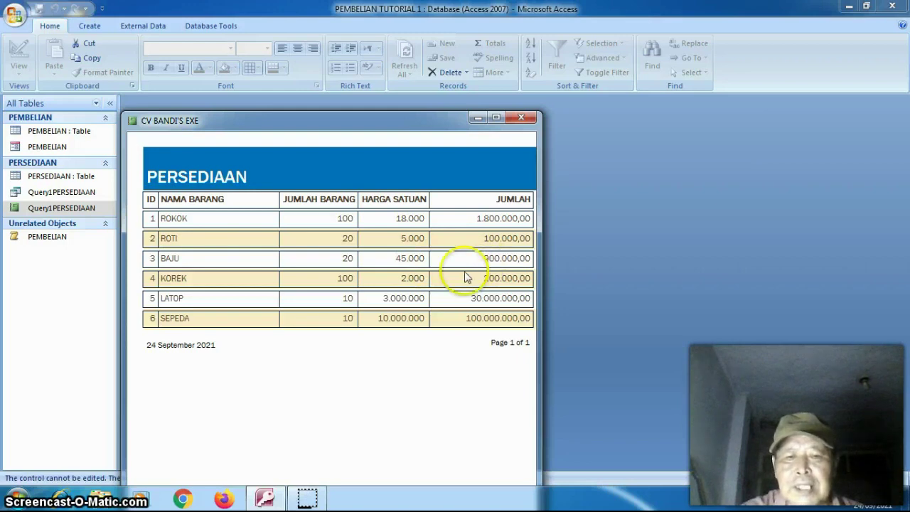
click(412, 277)
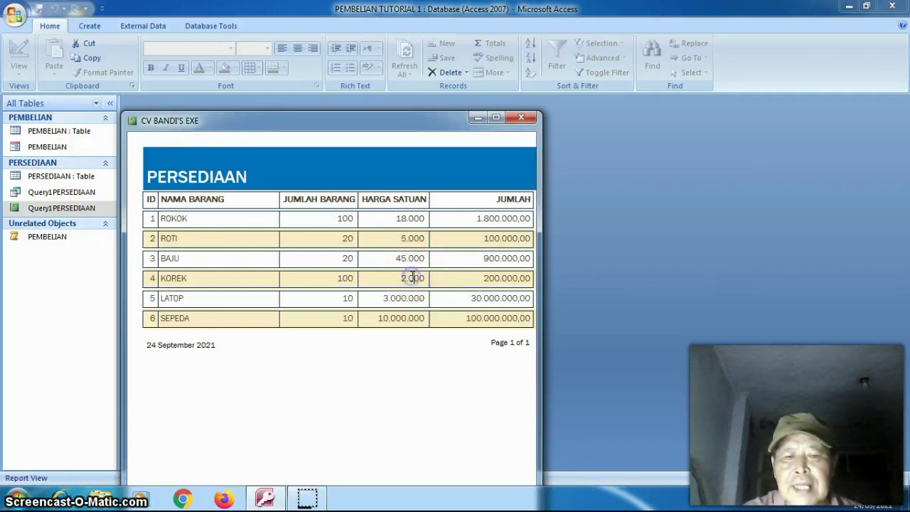
- Try to delete digits from the JUMLAH values in the KOREK and LATOP rows of the open report
click(472, 275)
key(BackSpace)
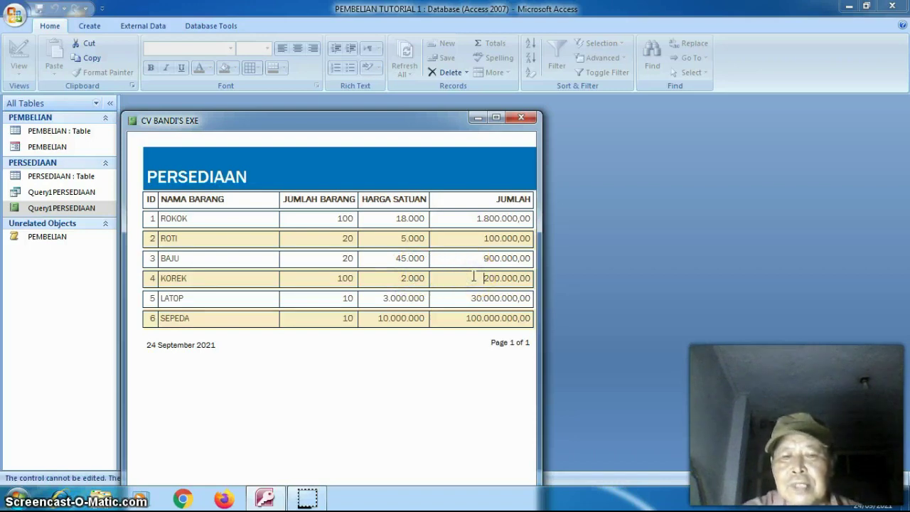
click(475, 297)
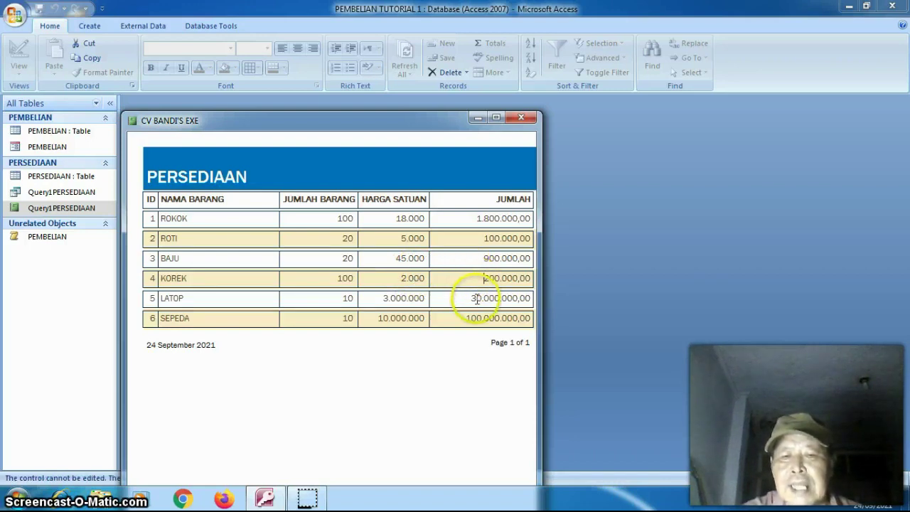
key(BackSpace)
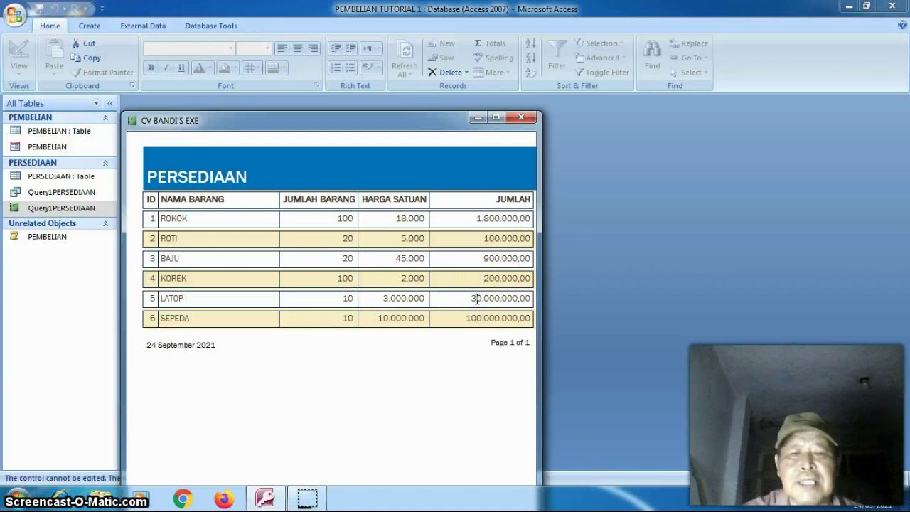
- Switch the report to Design View and center the text of all column heading labels in the Page Header
right_click(451, 166)
click(462, 206)
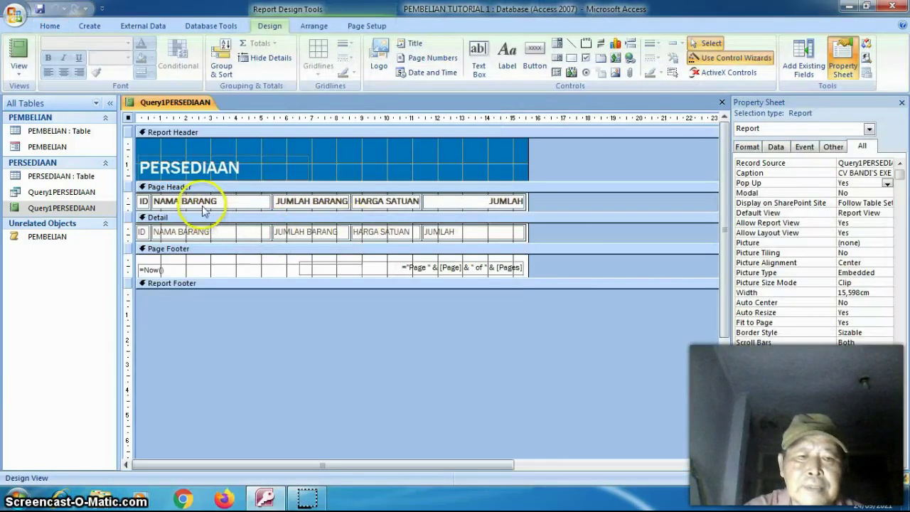
click(201, 206)
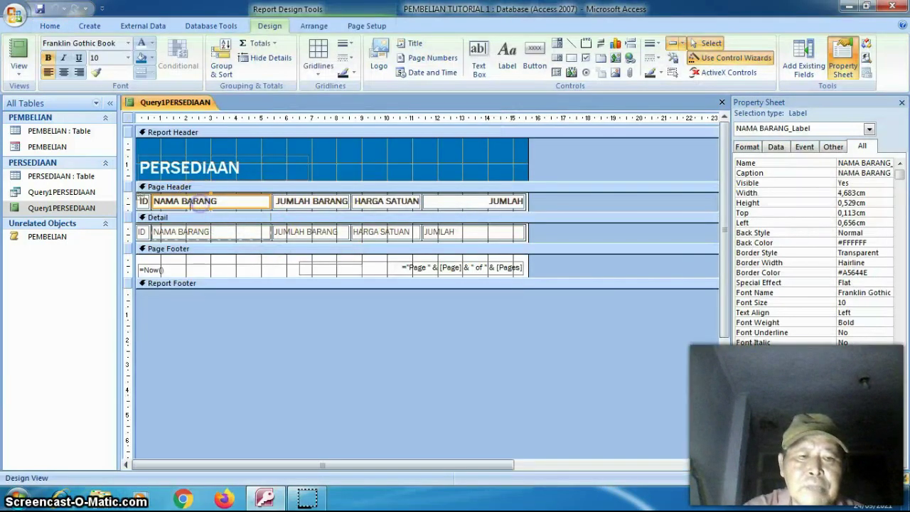
click(135, 201)
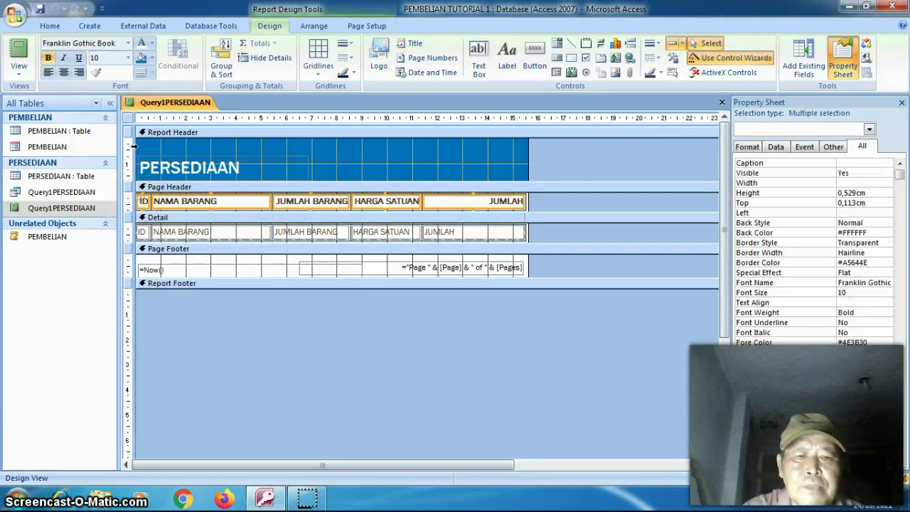
click(64, 73)
click(64, 73)
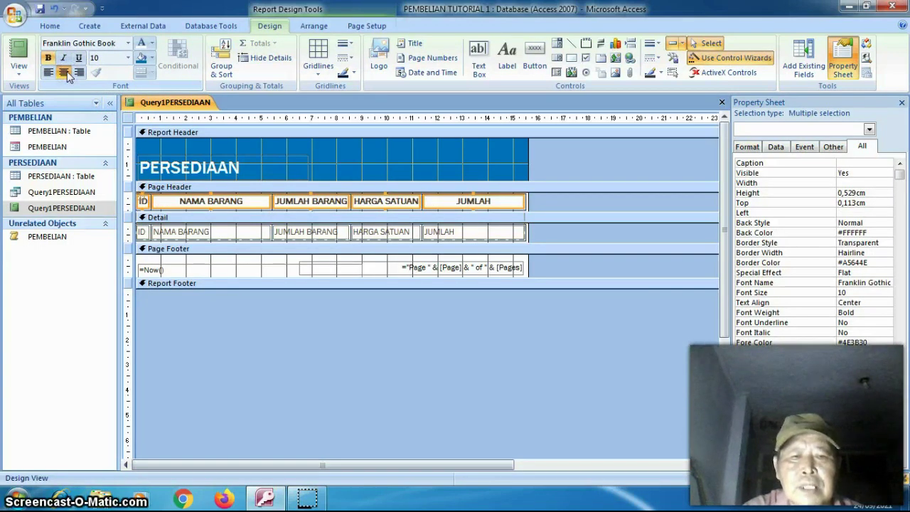
- Check the centered headings in Report View and close the report, saving its design changes
click(18, 57)
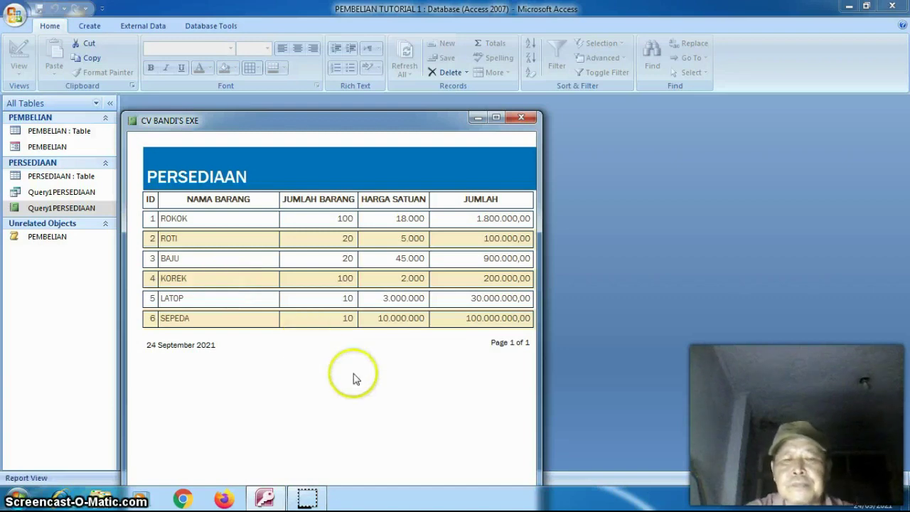
click(522, 119)
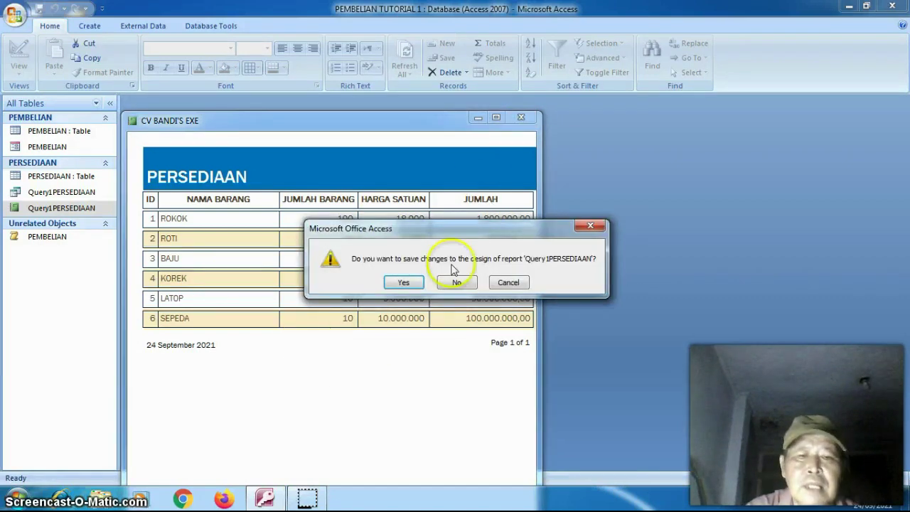
click(412, 285)
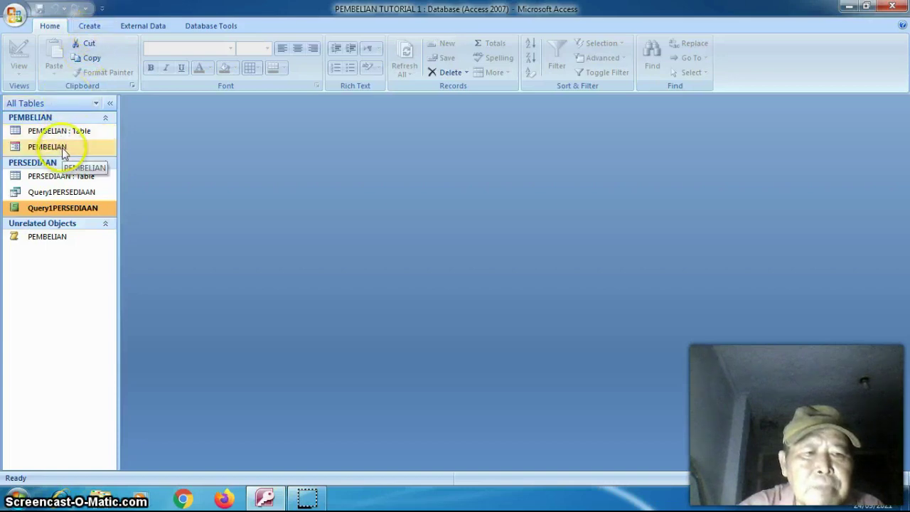
- Start a new form with the Form Wizard based on Table: PERSEDIAAN, including all of its fields
click(89, 27)
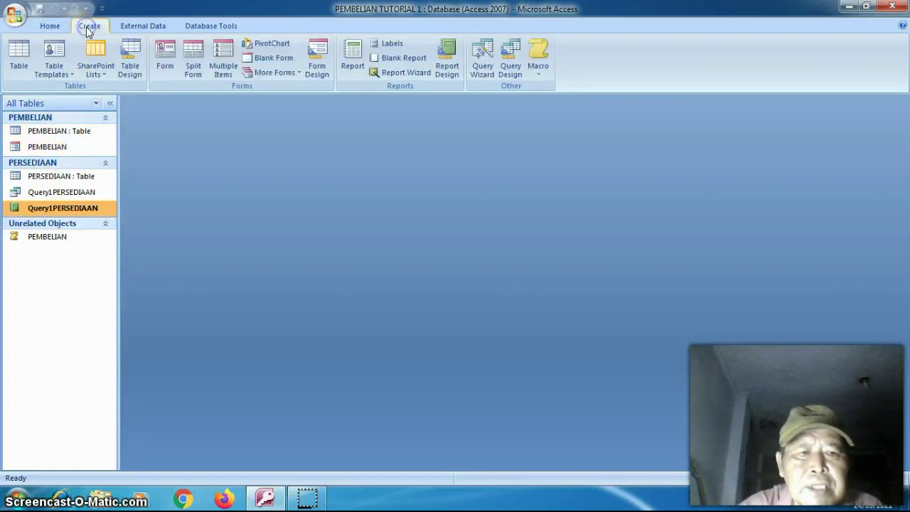
click(297, 72)
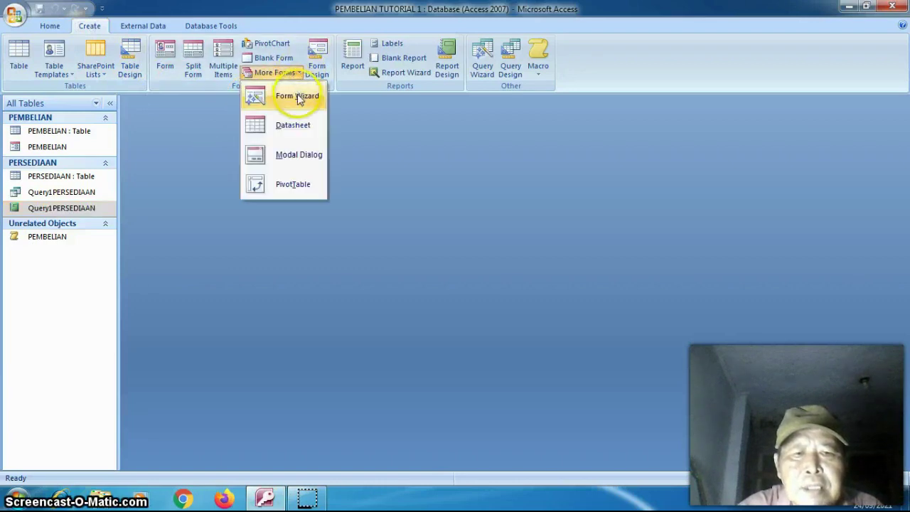
click(300, 95)
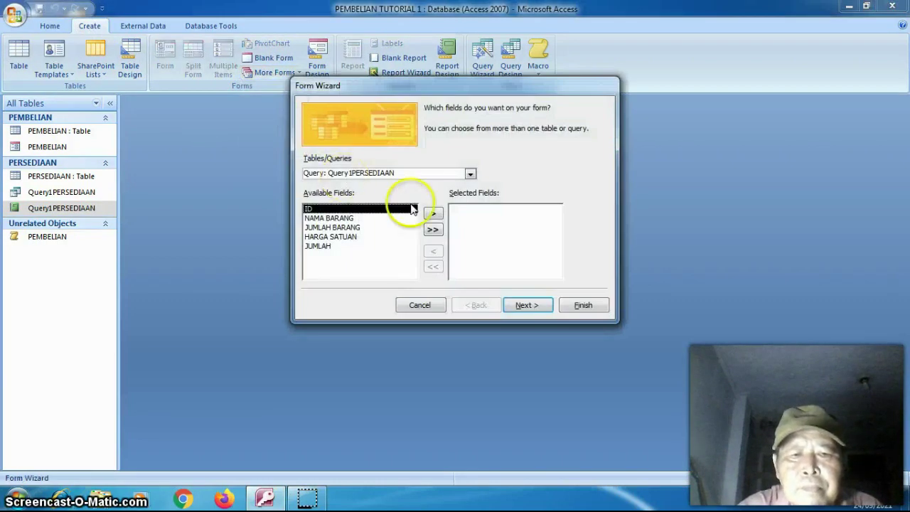
click(469, 174)
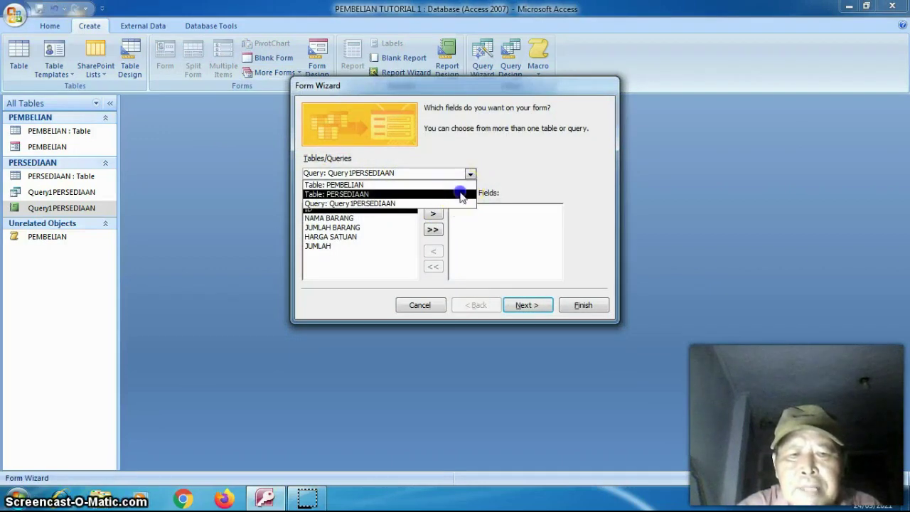
click(461, 194)
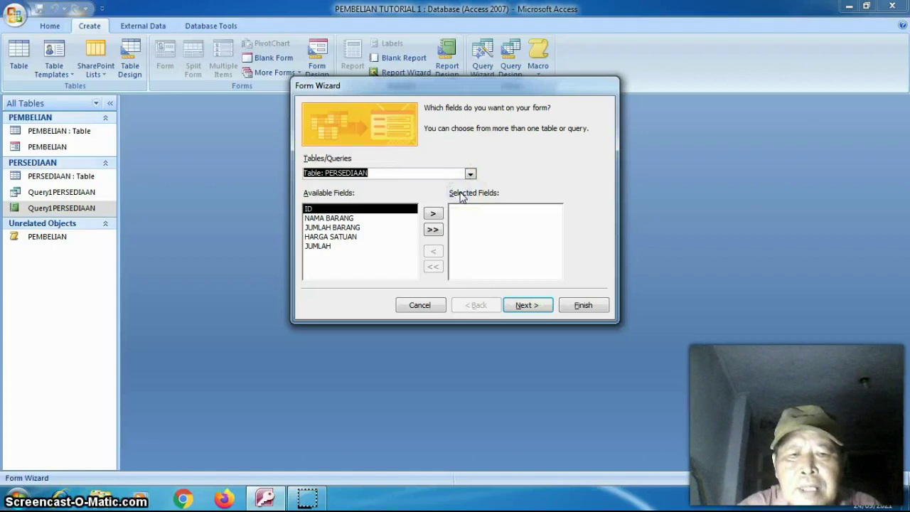
click(435, 231)
click(523, 306)
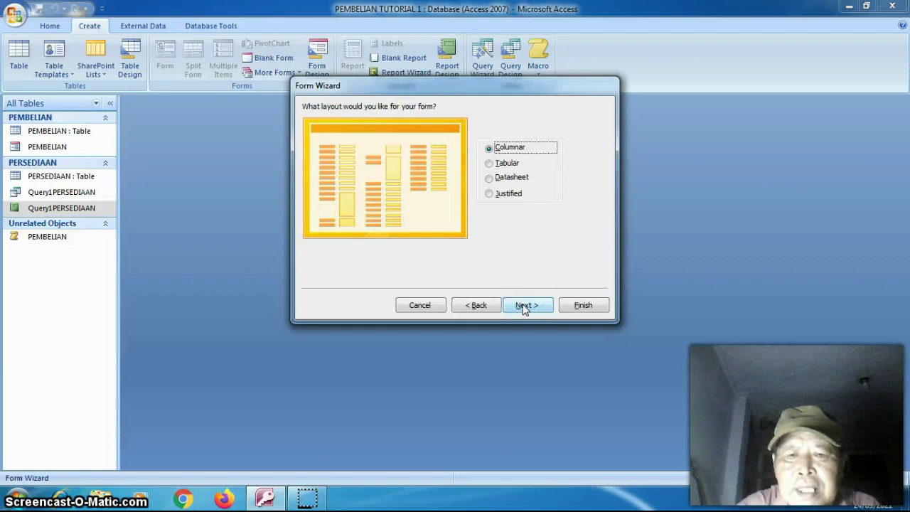
- Finish the form with the Columnar layout, Windows Vista style and title PERSEDIAAN, opening it to modify its design
click(524, 305)
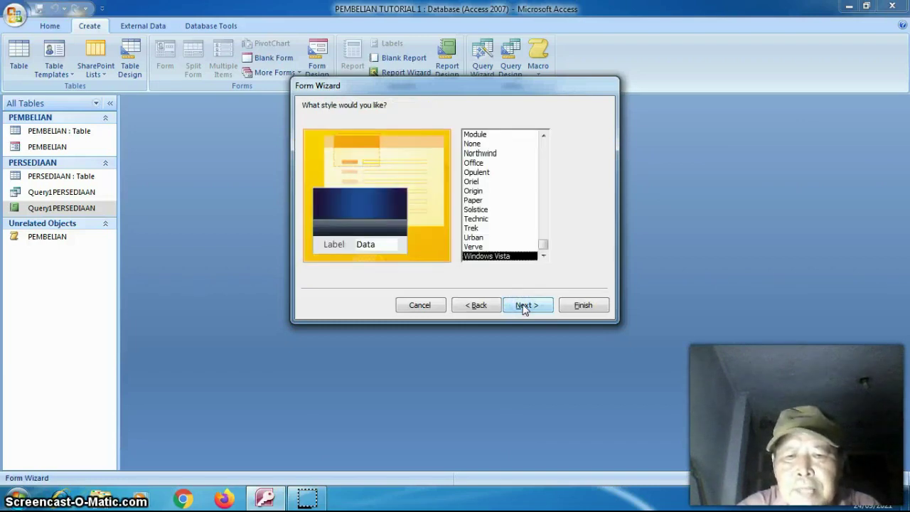
click(524, 305)
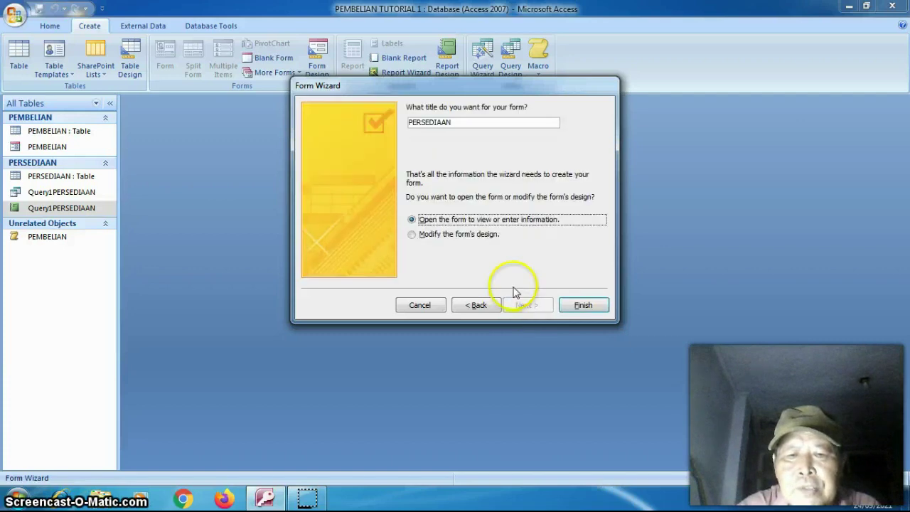
click(489, 233)
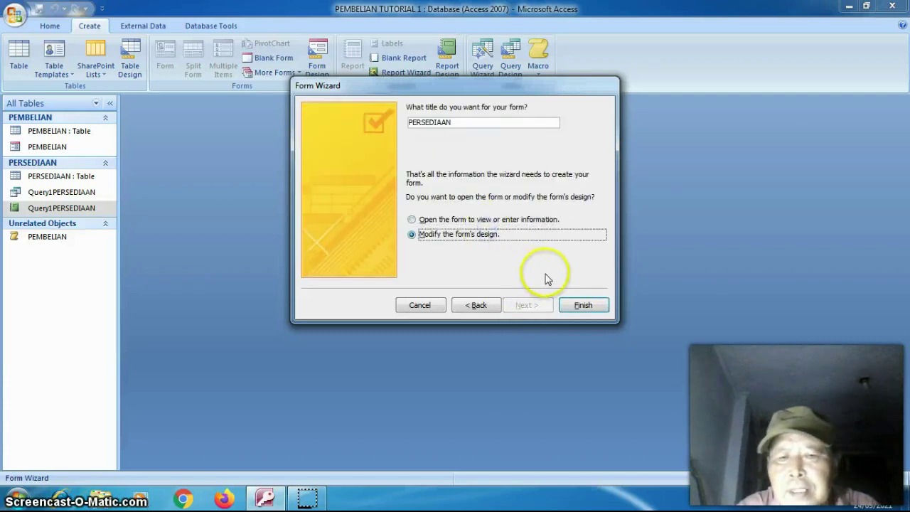
click(580, 305)
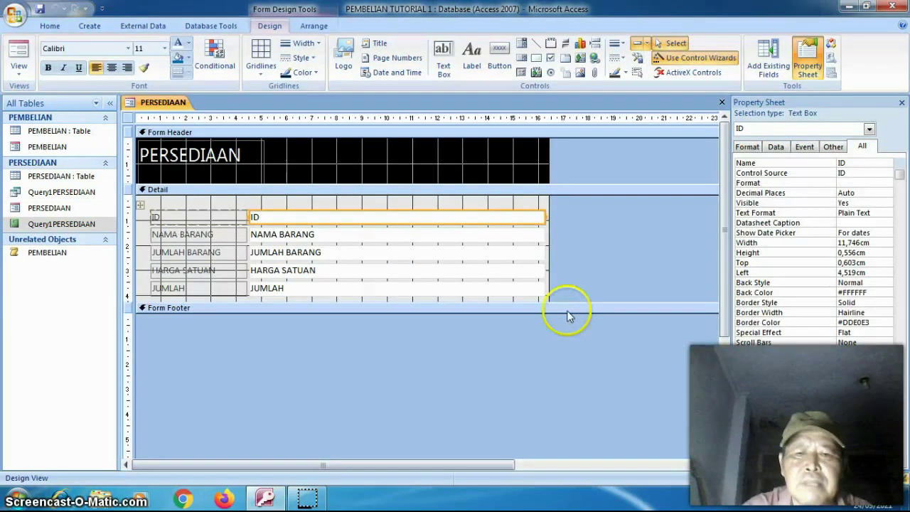
- Extend the Form Footer section to about 1.3 cm high
drag(531, 313, 531, 345)
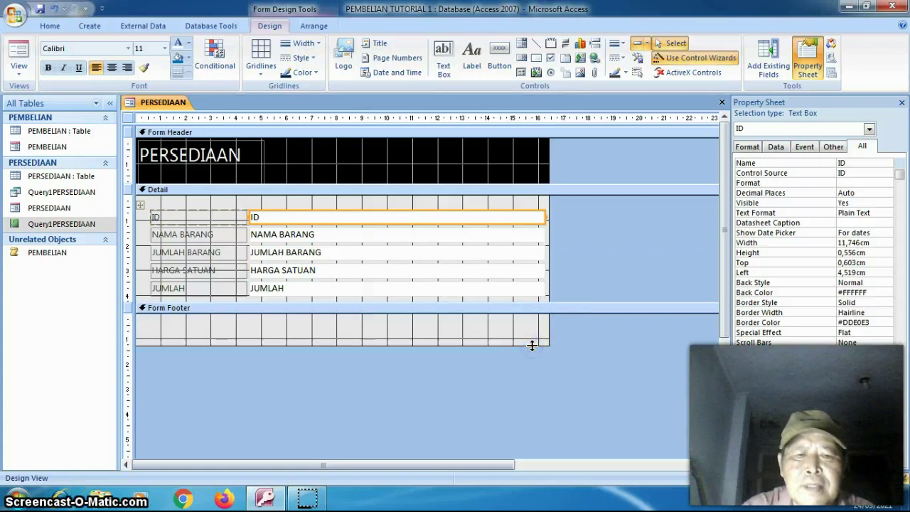
click(539, 342)
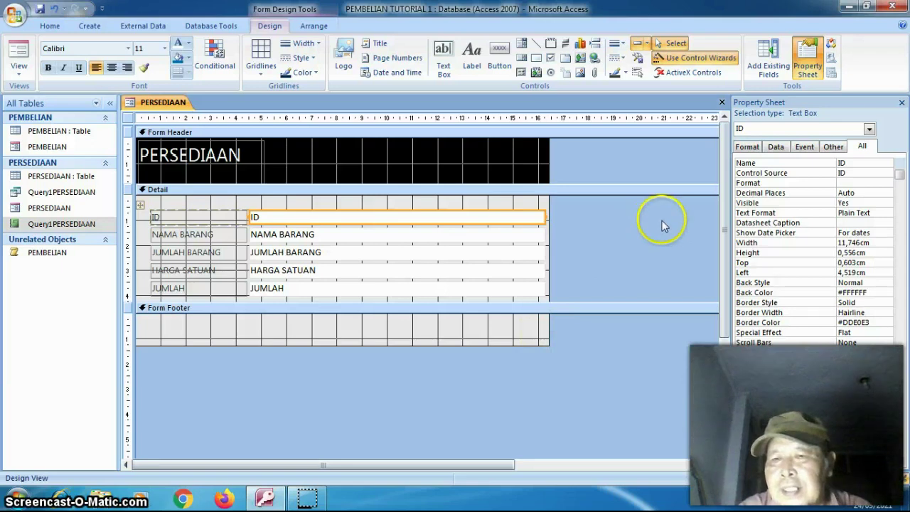
- Select the whole form as the object whose properties are shown for editing
click(870, 129)
scroll(872, 144, up, 2)
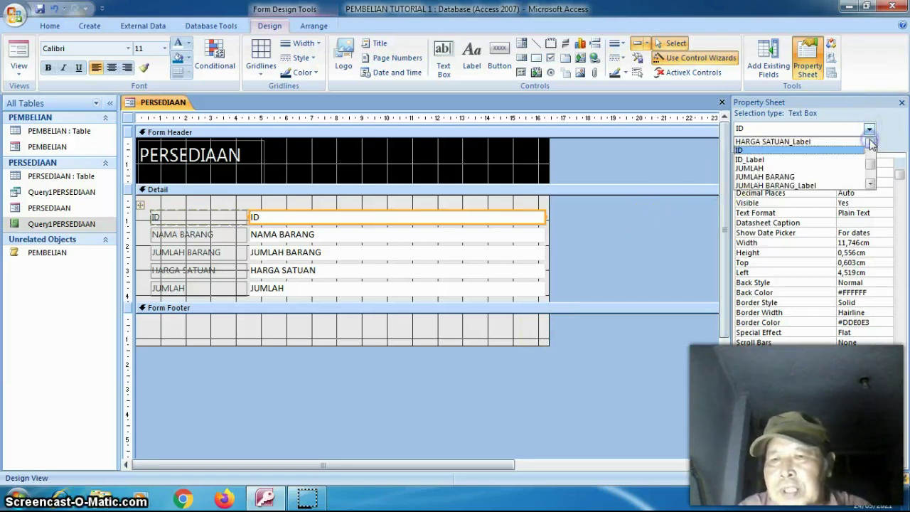
click(851, 150)
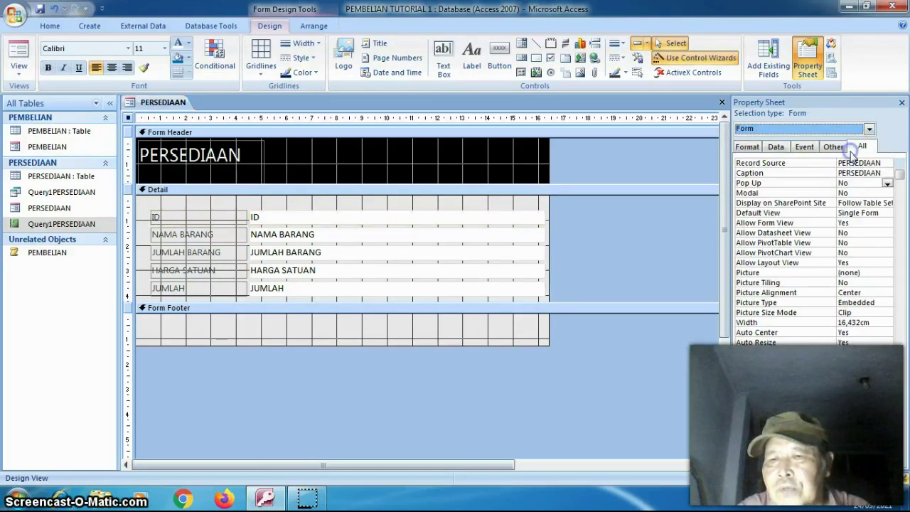
- Set the PERSEDIAAN form's Pop Up property to Yes and preview the form in Form View
click(887, 184)
click(876, 193)
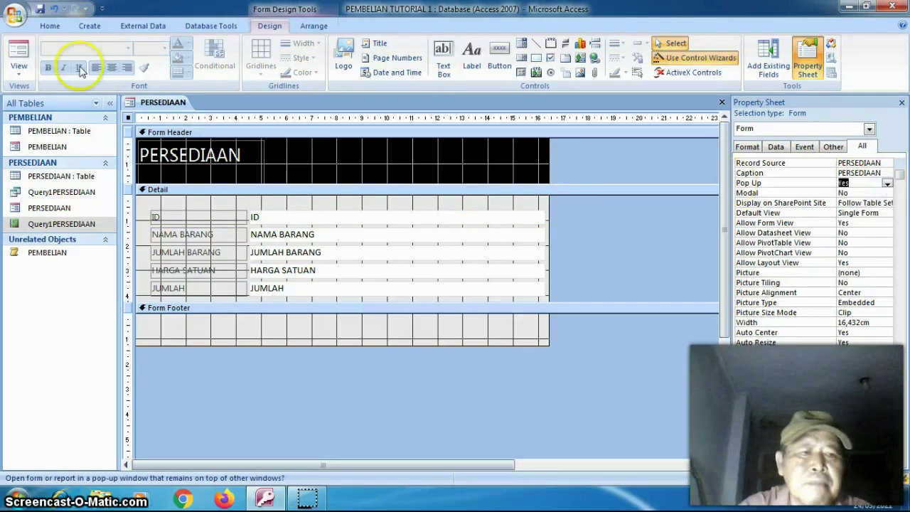
click(19, 57)
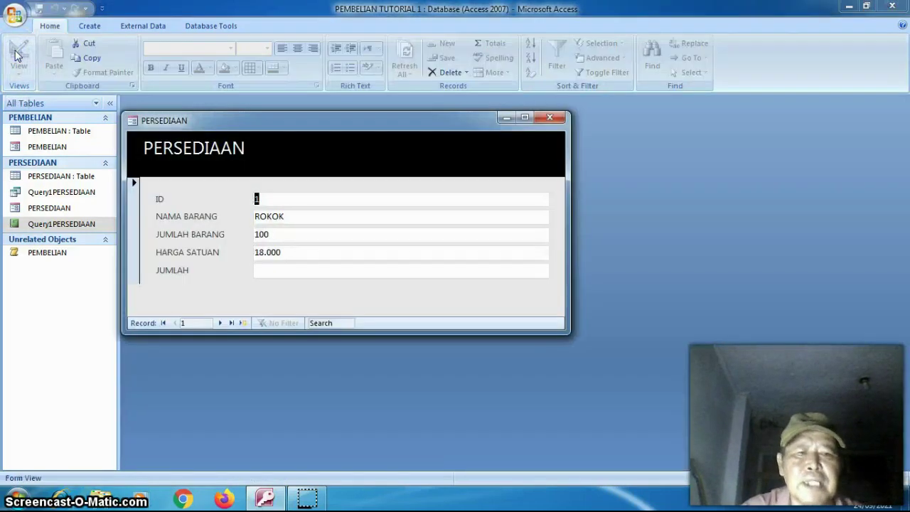
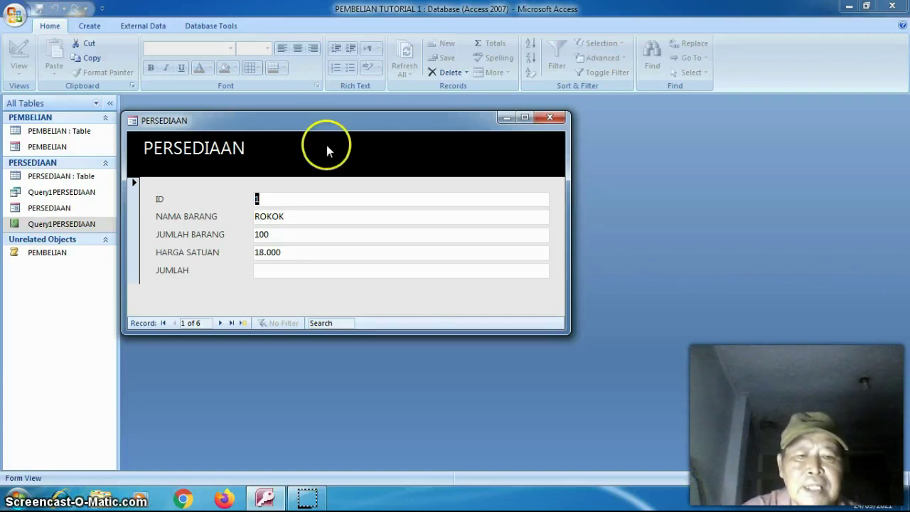
- Close the PERSEDIAAN pop-up form and save the changes to its design
click(549, 120)
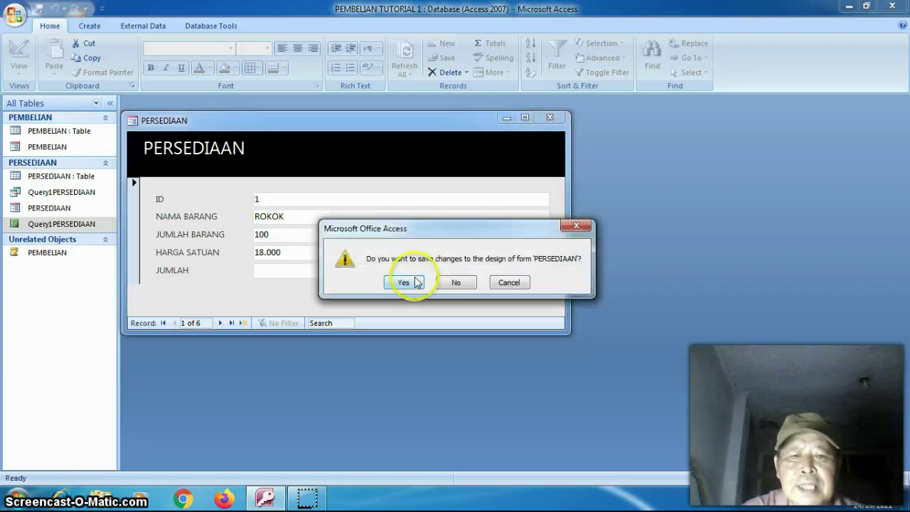
click(407, 284)
click(383, 285)
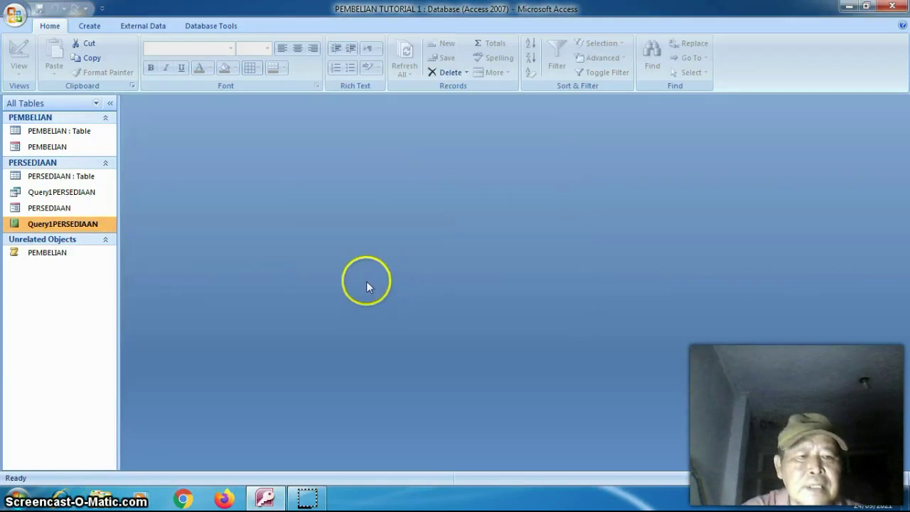
- Reopen the PERSEDIAAN form and switch it to Design View
double_click(82, 210)
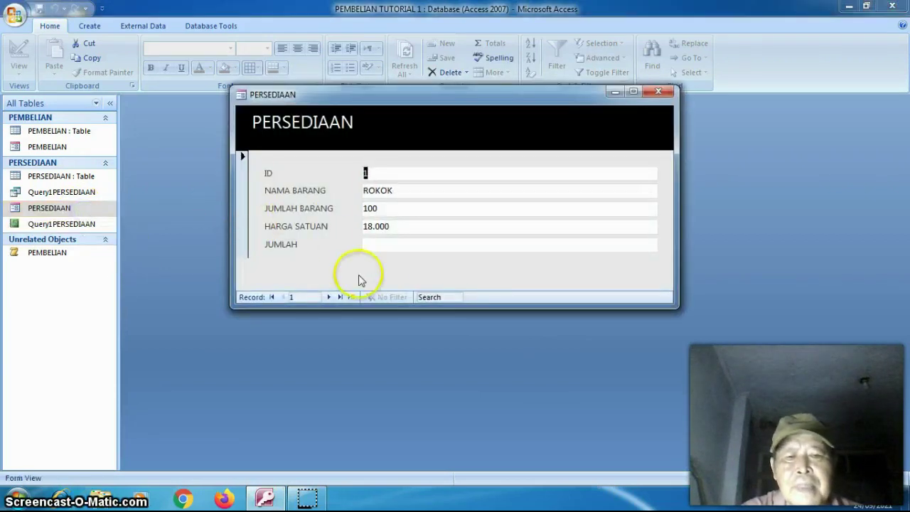
right_click(412, 275)
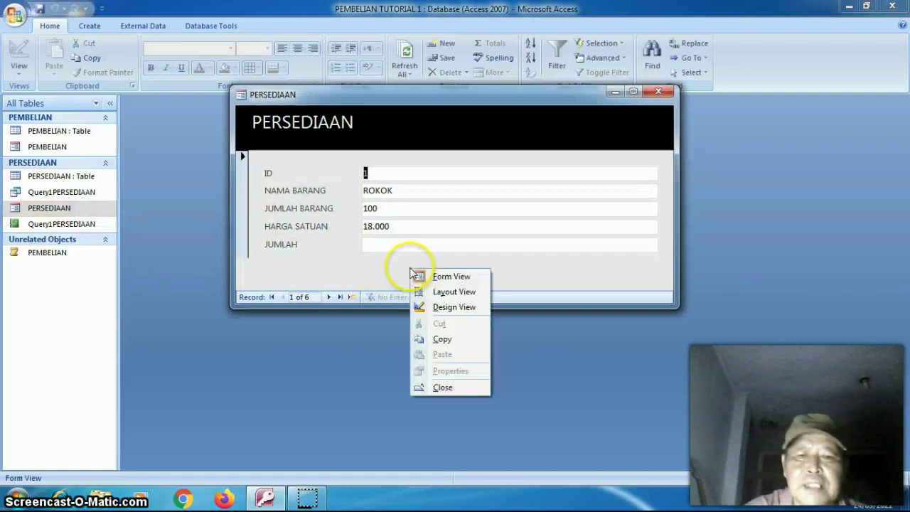
click(427, 309)
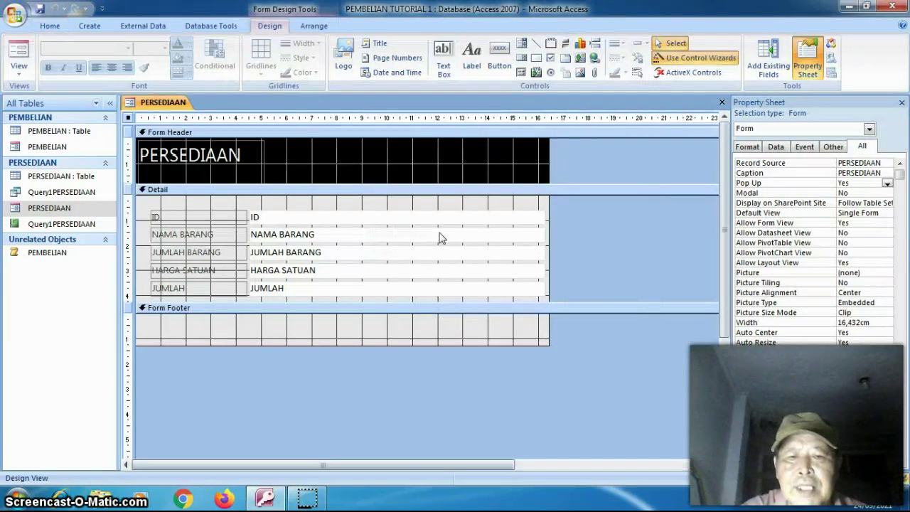
click(461, 301)
- Add a command button to the form footer with the Form Operations action Close Form and the text Close
click(498, 55)
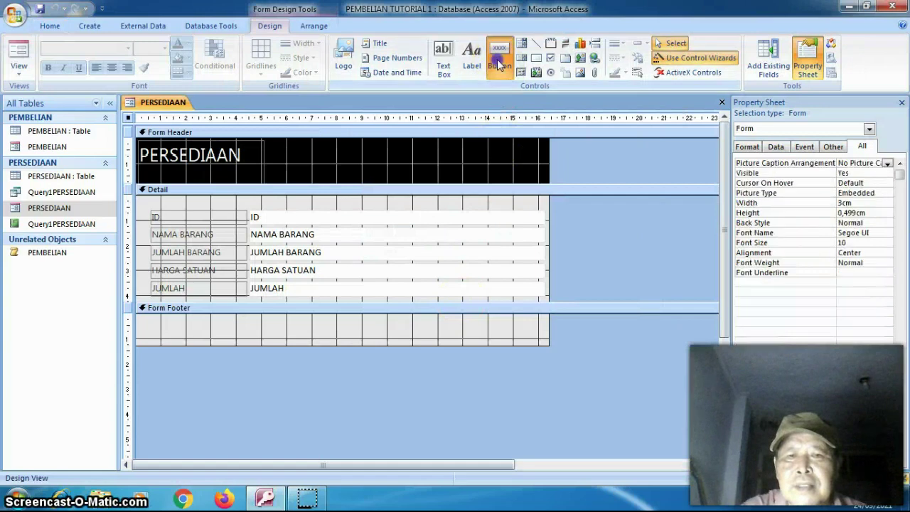
click(471, 328)
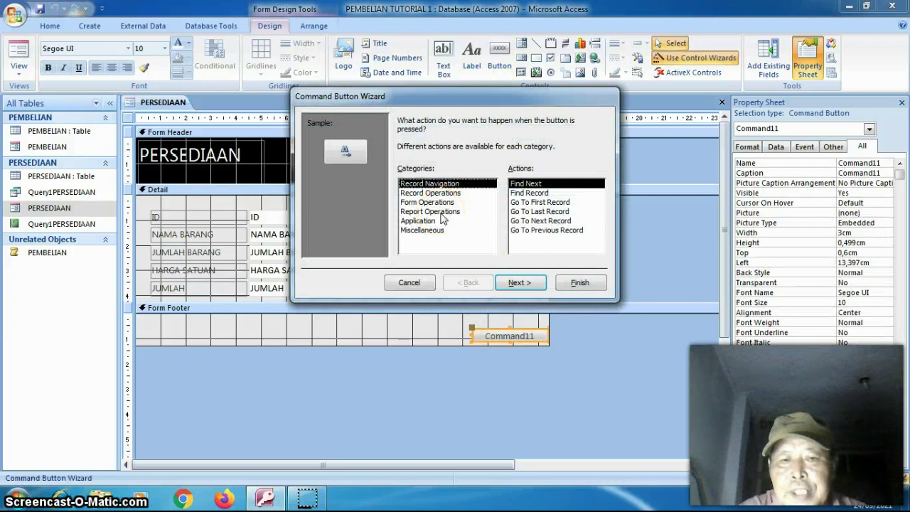
click(440, 212)
click(440, 203)
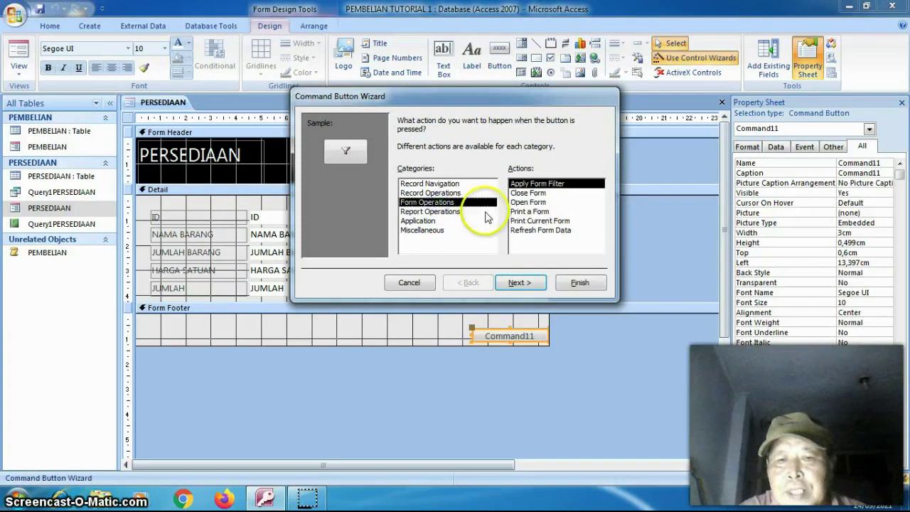
click(522, 194)
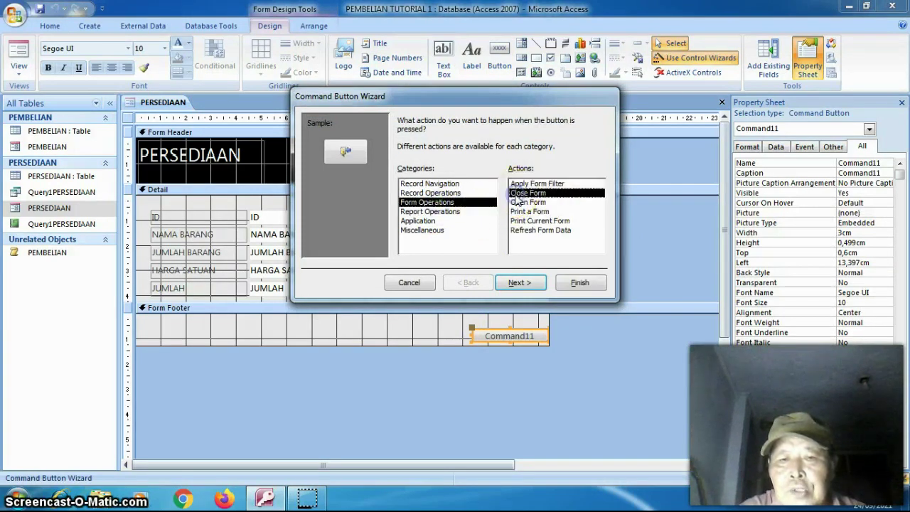
click(520, 282)
click(494, 174)
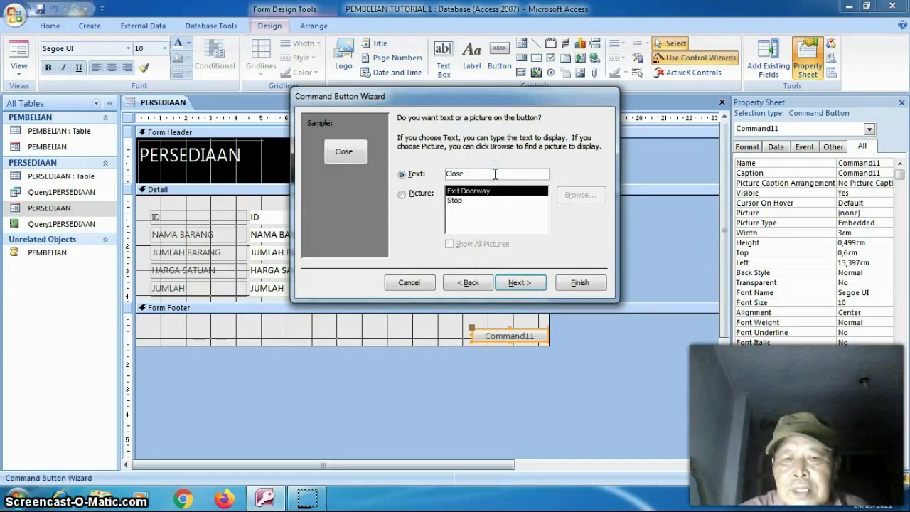
click(513, 282)
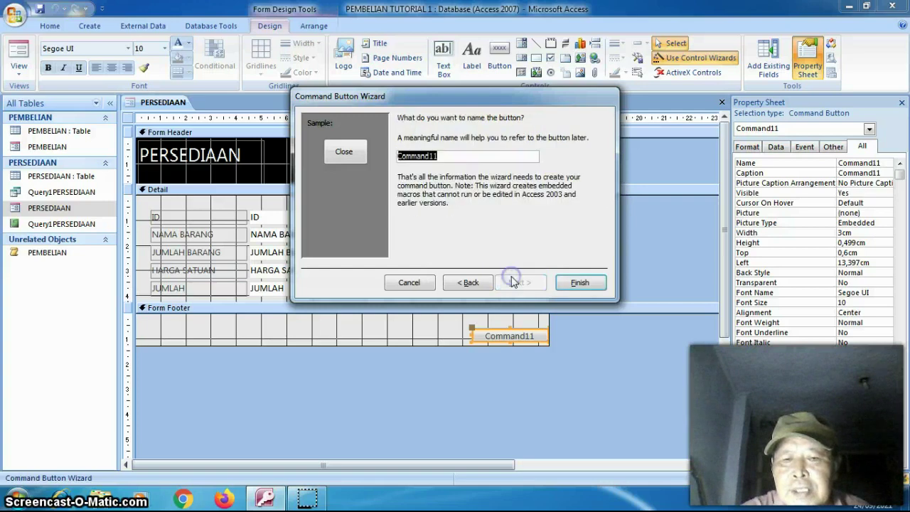
click(574, 283)
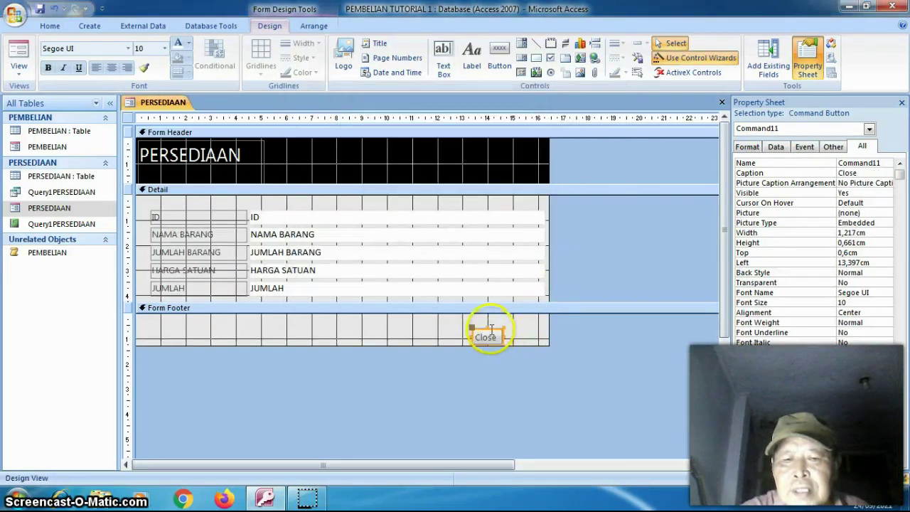
- Enlarge the Close button in the form footer to about 2.1 cm wide and 1.1 cm high
drag(487, 328, 488, 319)
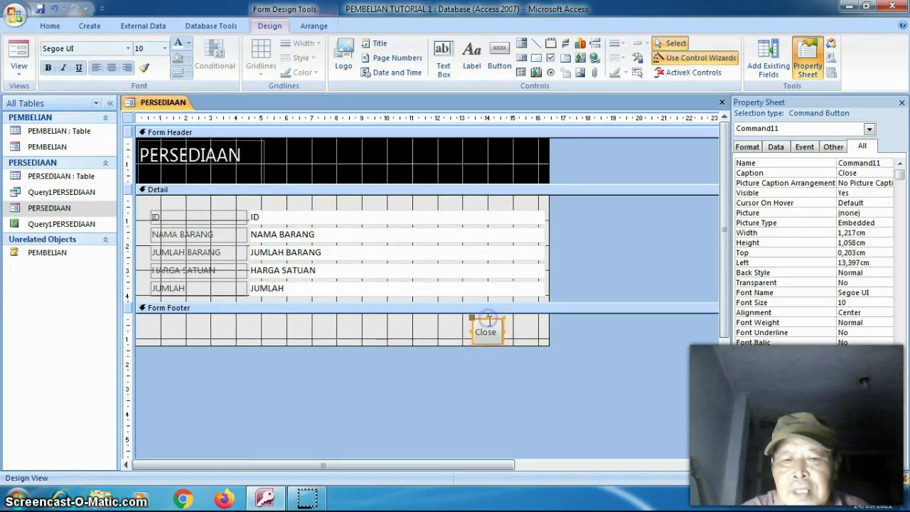
click(501, 332)
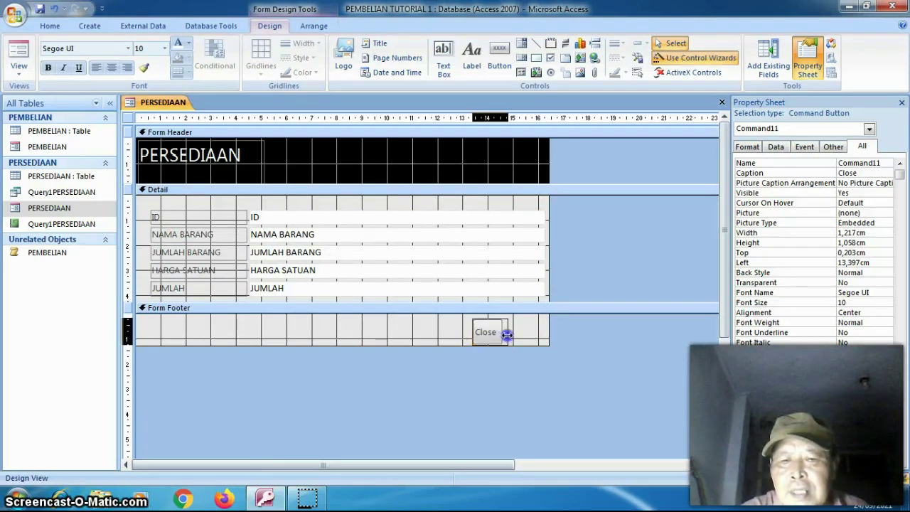
drag(525, 325, 525, 326)
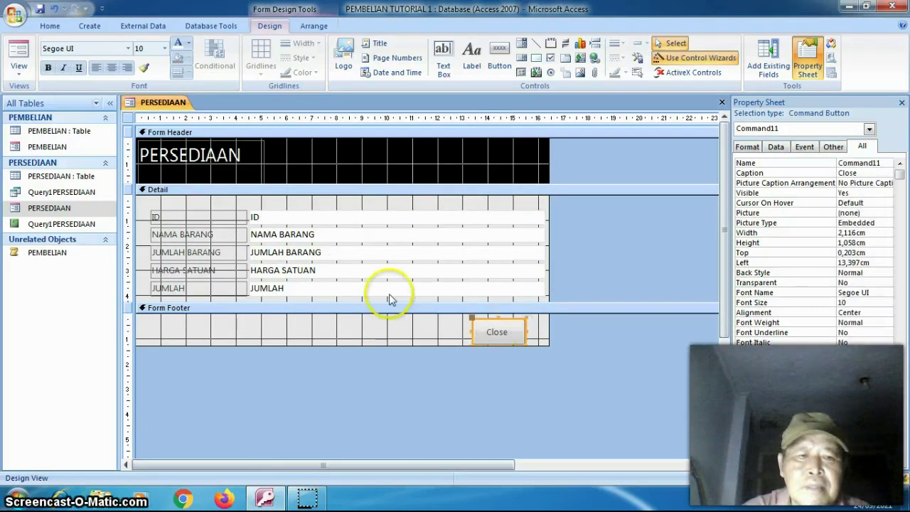
- Test the Close button in Form View and save the PERSEDIAAN form's design changes
click(20, 56)
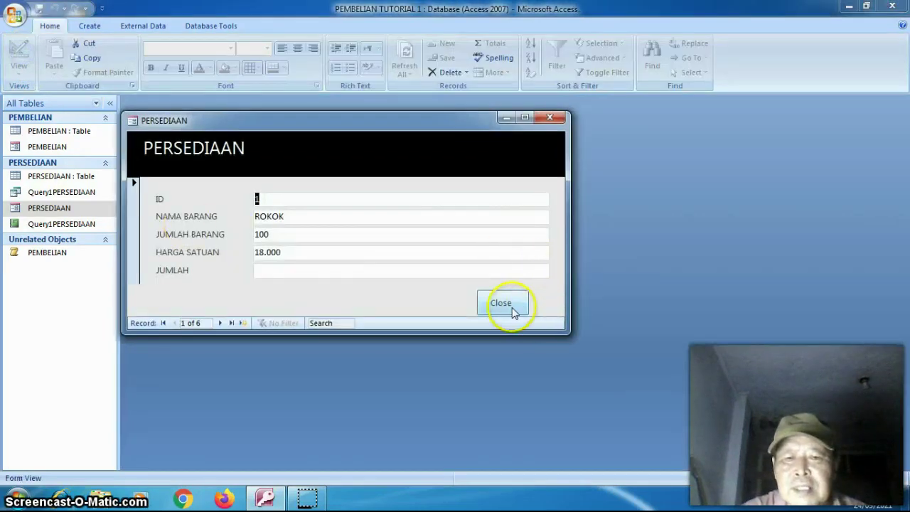
click(510, 305)
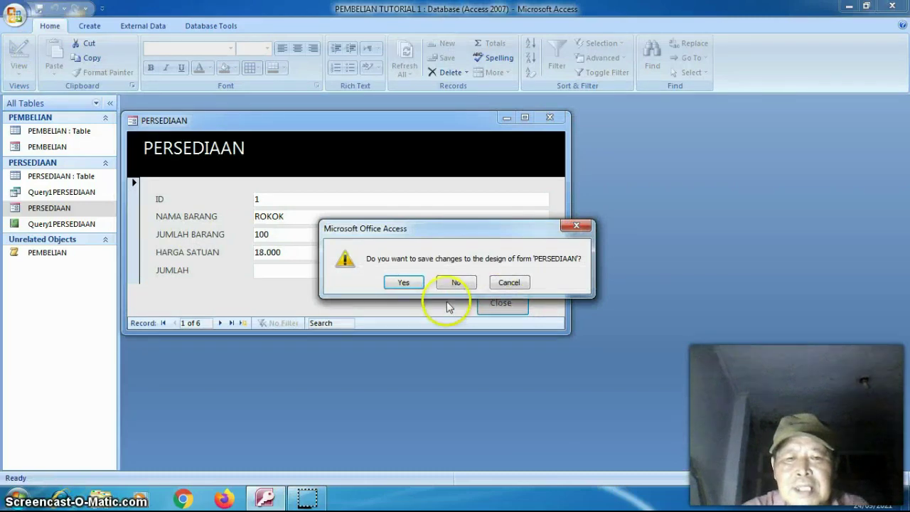
click(405, 283)
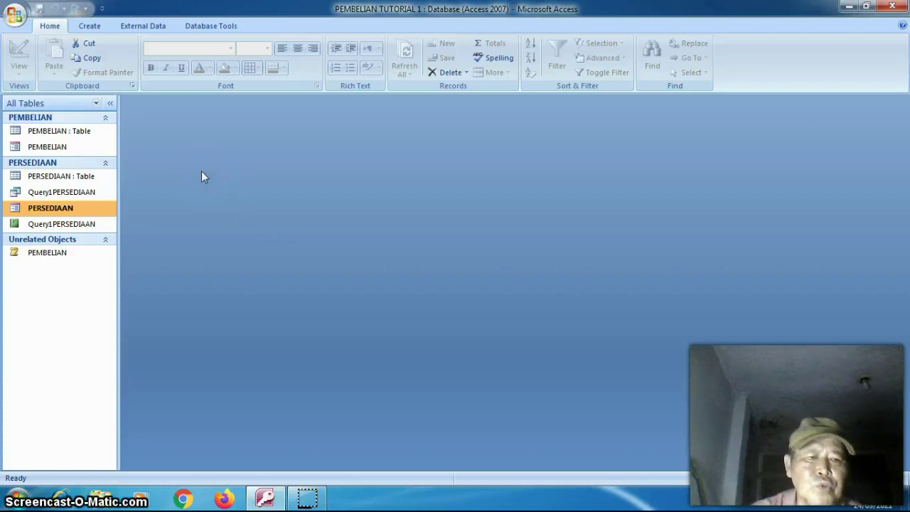
- Create a new blank form in Design View
click(175, 206)
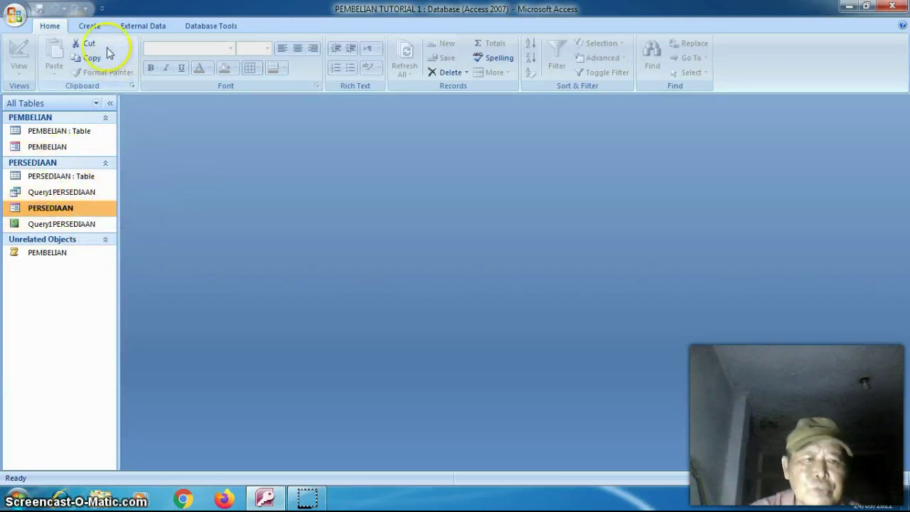
click(95, 27)
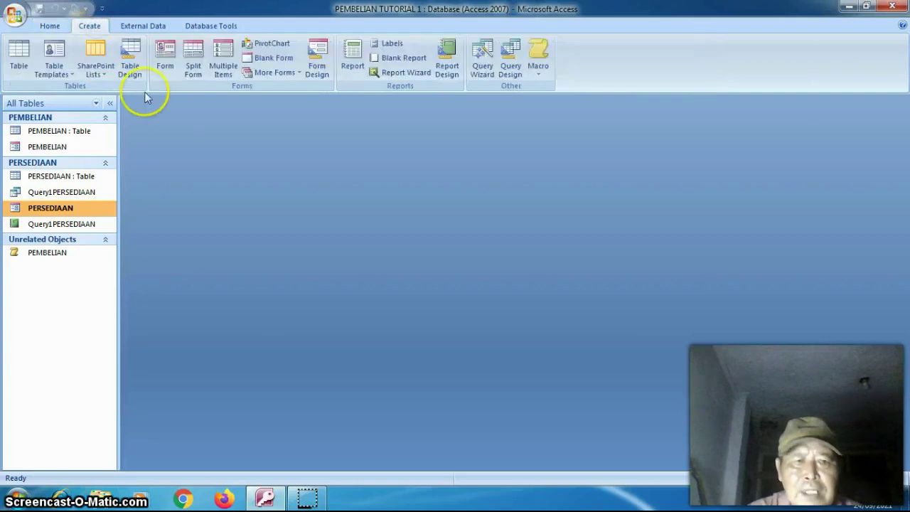
click(316, 64)
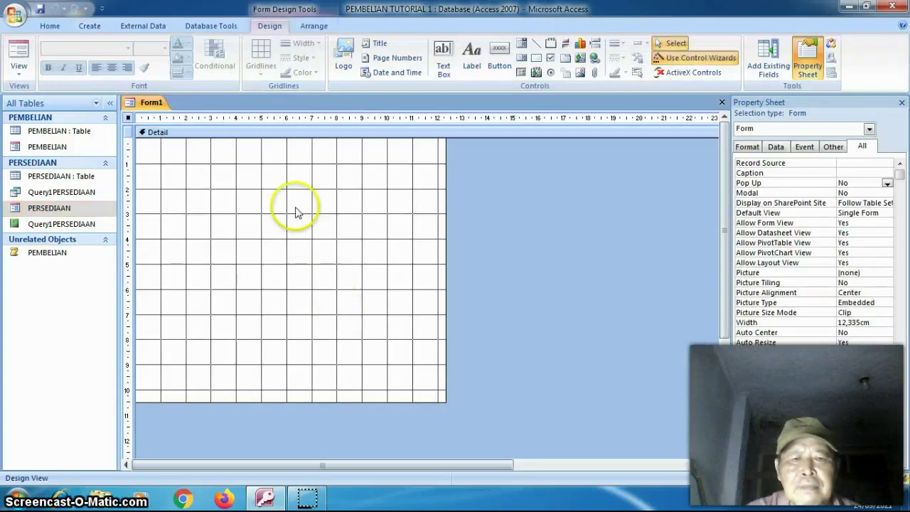
- Add a Page Header/Footer to the new form and reduce the page header's height to about 1.5 cm
right_click(279, 184)
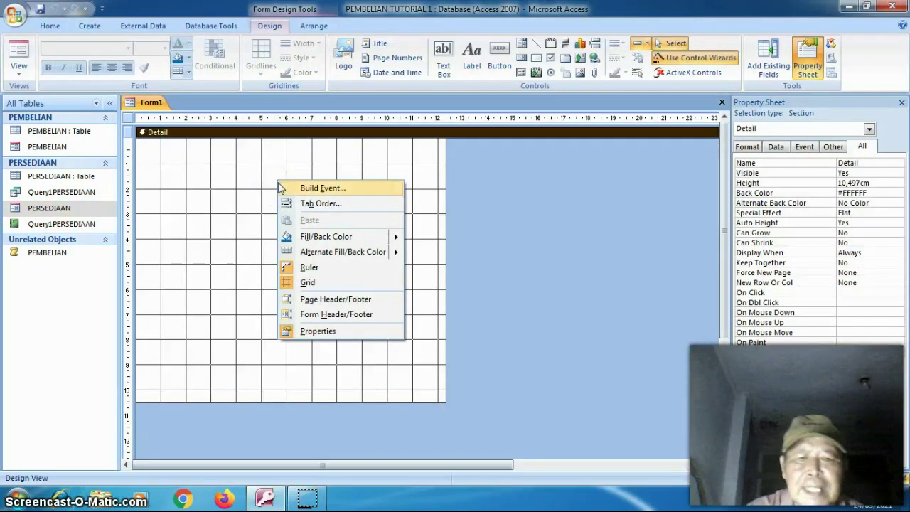
click(315, 298)
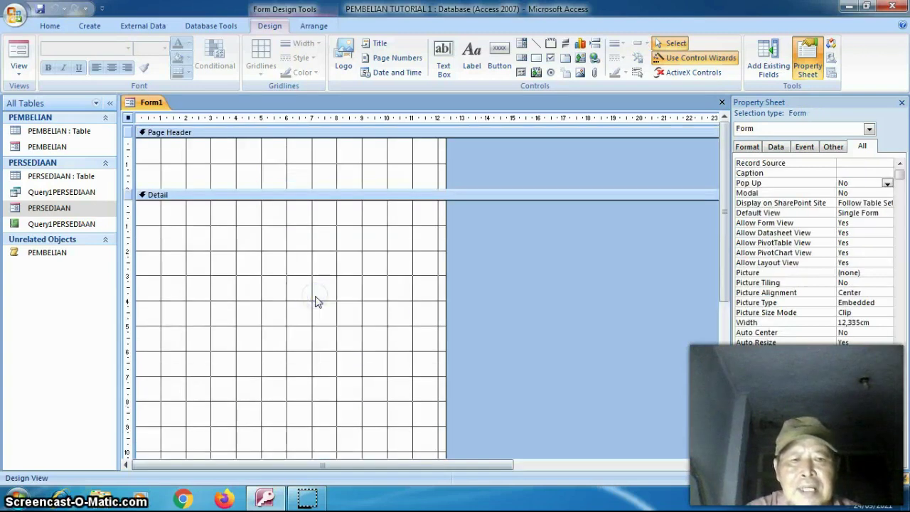
drag(305, 190, 303, 174)
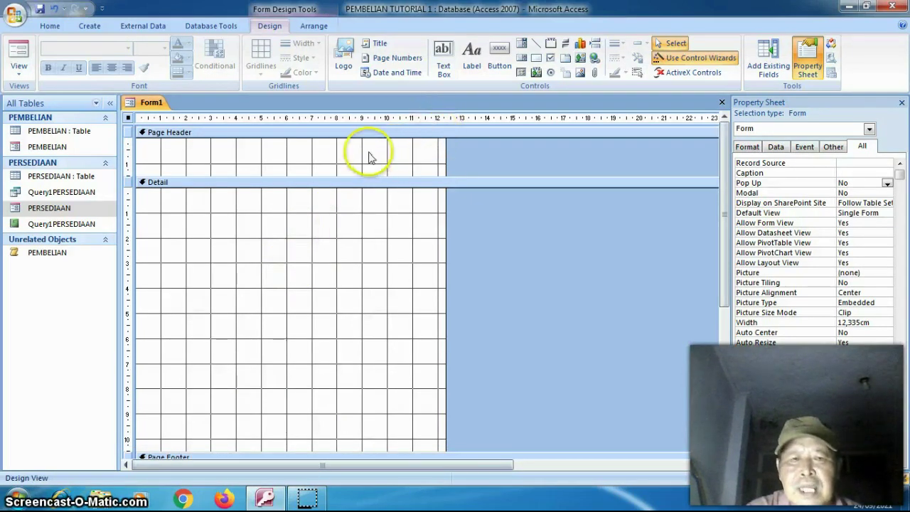
- Add a Form Header/Footer to the new form and select the Form Header section
click(470, 55)
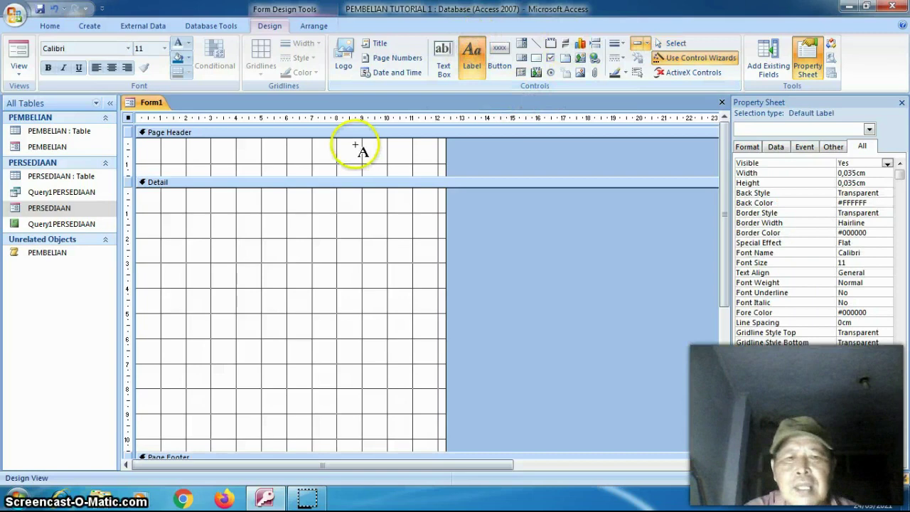
key(Escape)
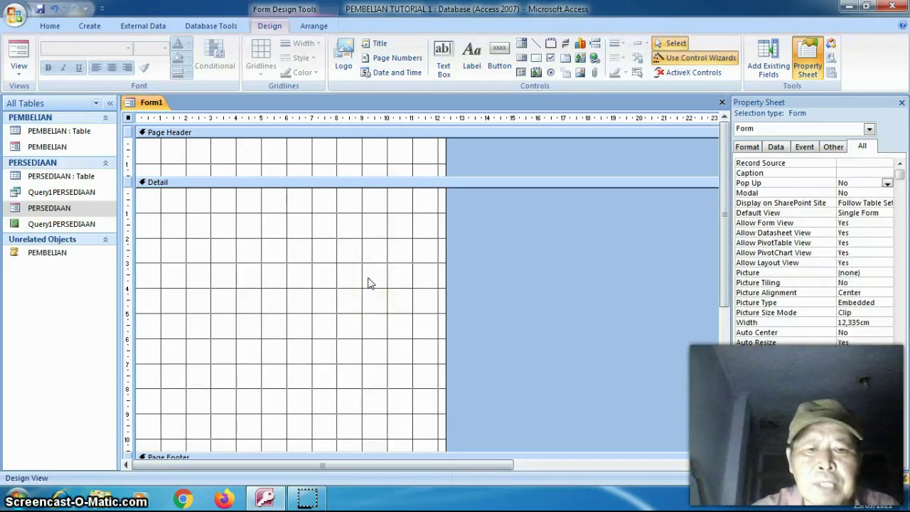
click(367, 280)
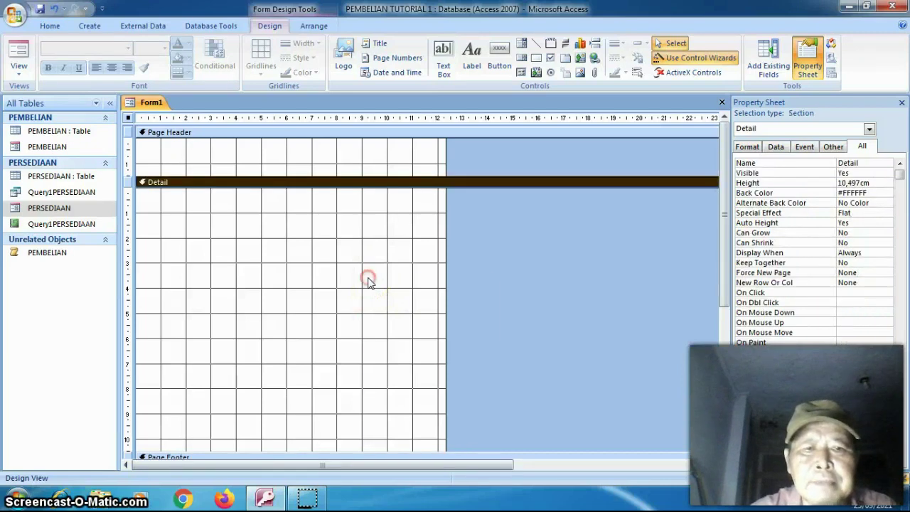
right_click(368, 279)
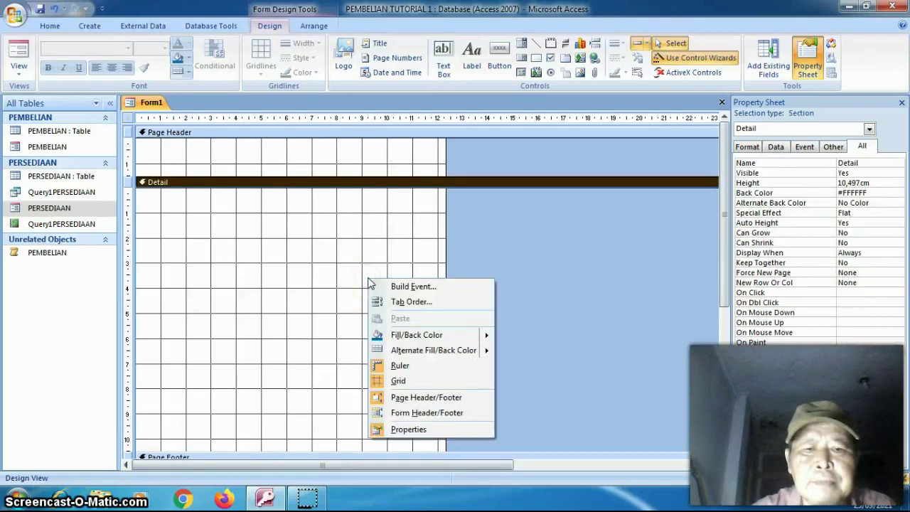
click(403, 414)
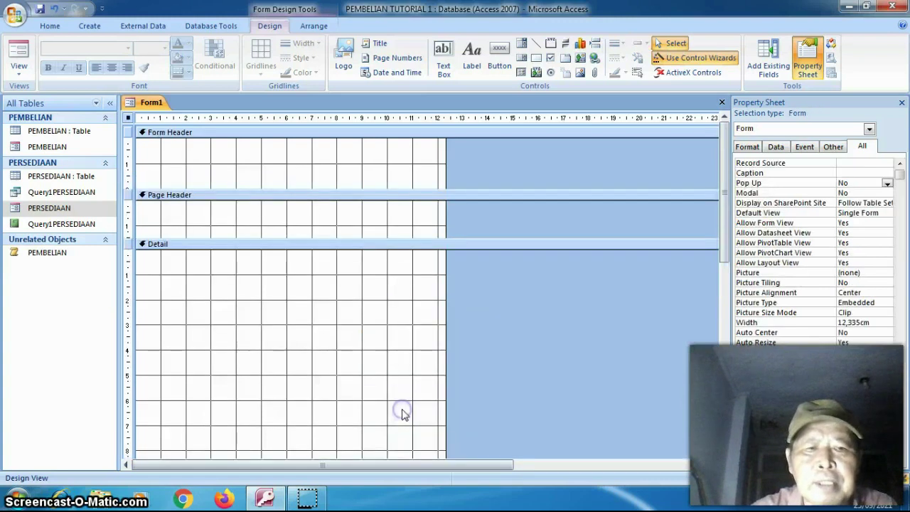
click(367, 221)
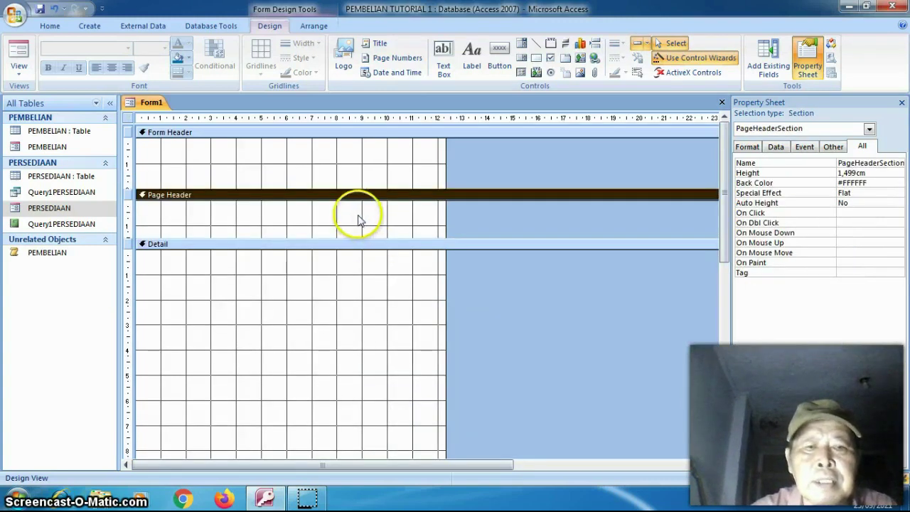
click(349, 212)
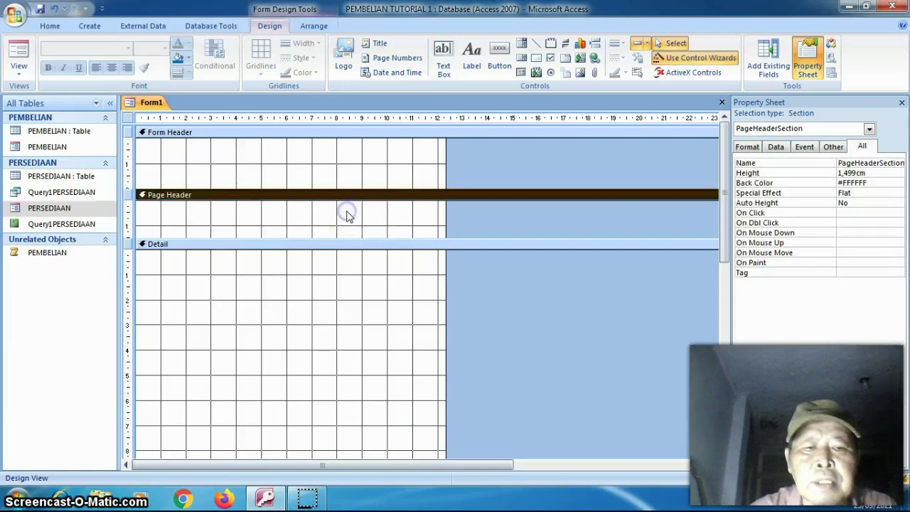
click(336, 155)
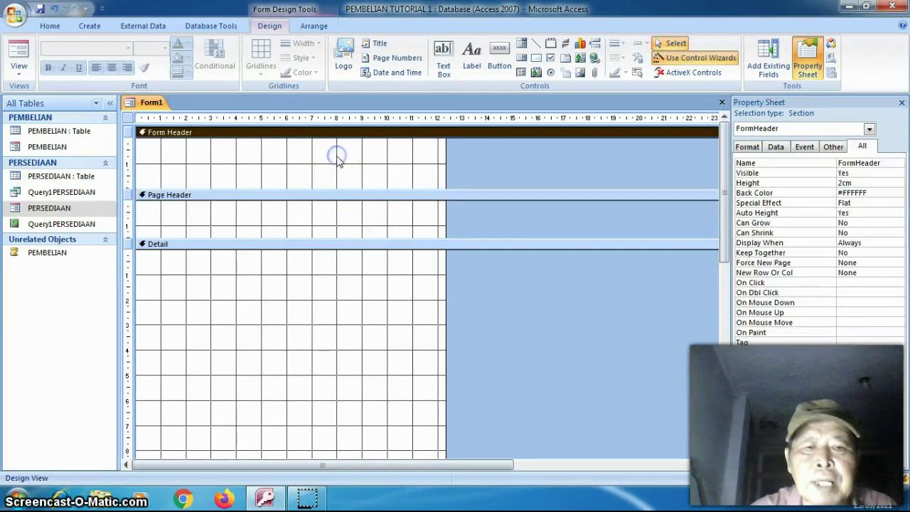
- Add a label reading "MENU UTAMA" to the Form Header section
click(472, 57)
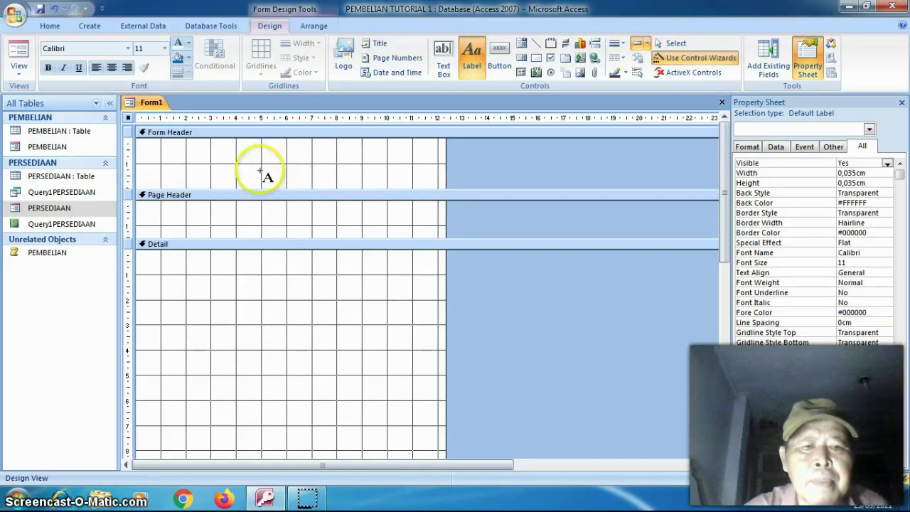
click(234, 171)
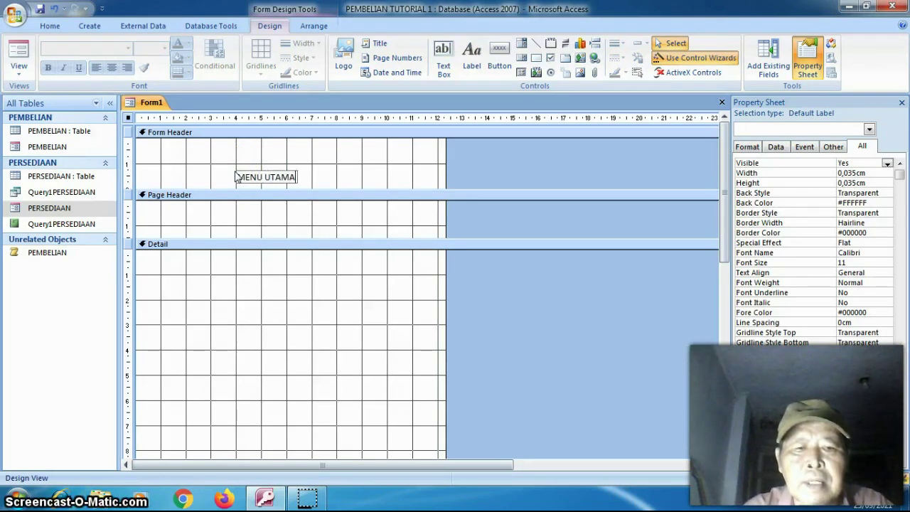
click(173, 152)
- Preview the form in Form View, return to Design View and collapse the Page Header section completely
click(17, 52)
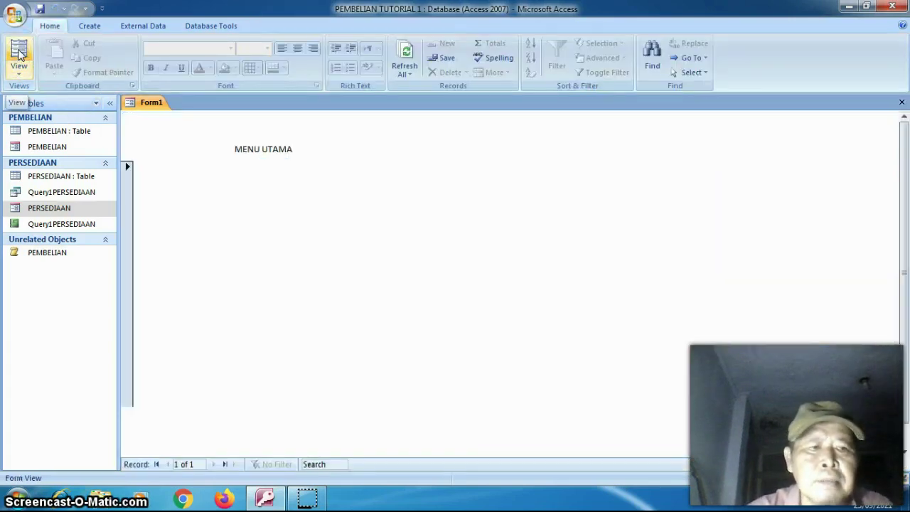
right_click(17, 51)
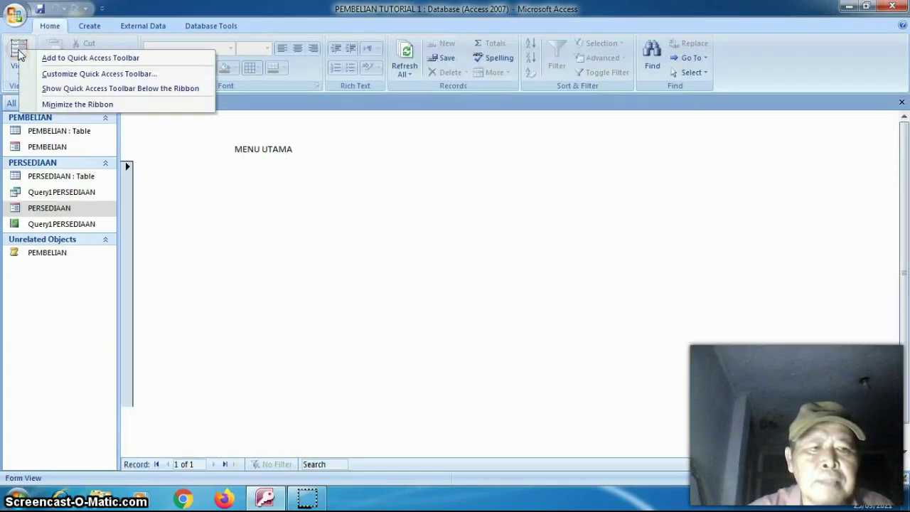
right_click(187, 153)
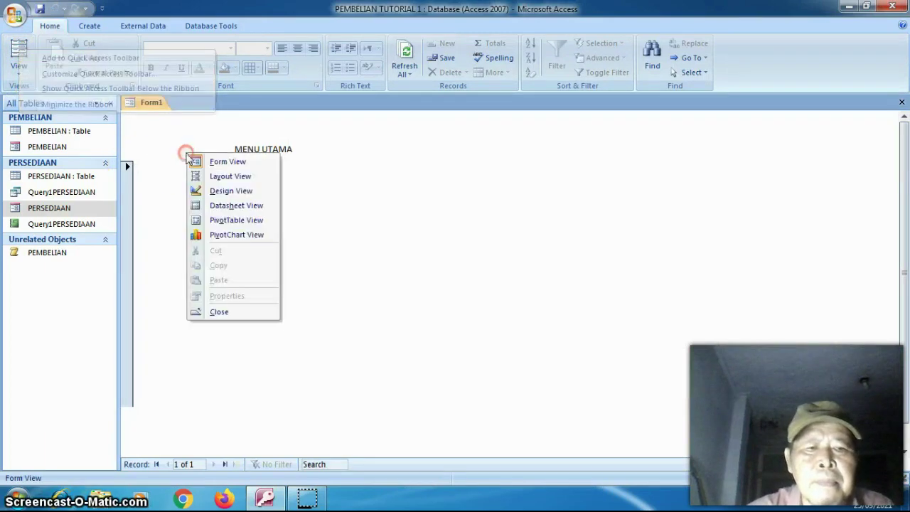
click(204, 191)
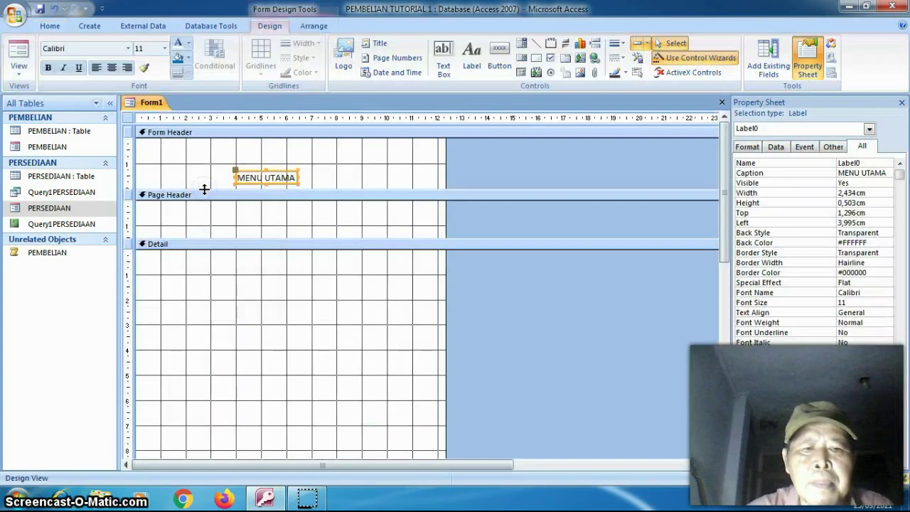
drag(224, 239, 232, 188)
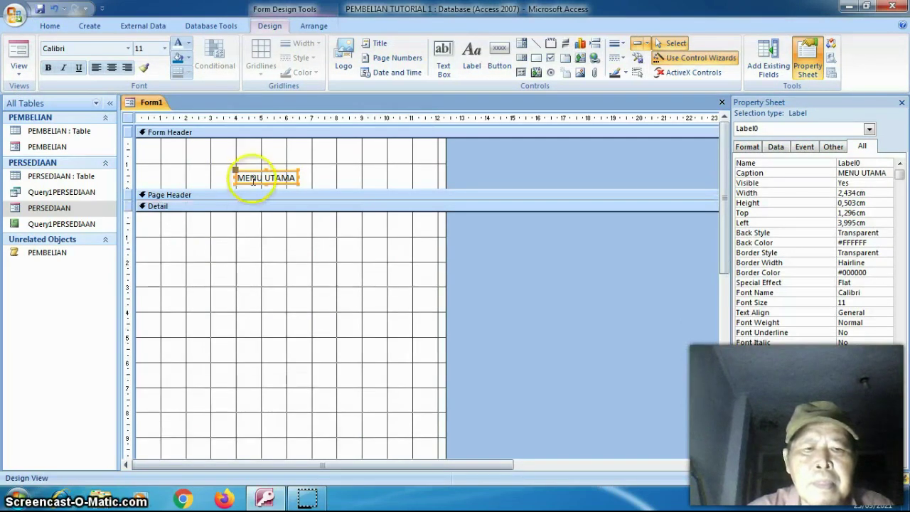
- Set the MENU UTAMA label's font size to 16 and enlarge the label to about 4.7 by 1.1 cm
click(164, 48)
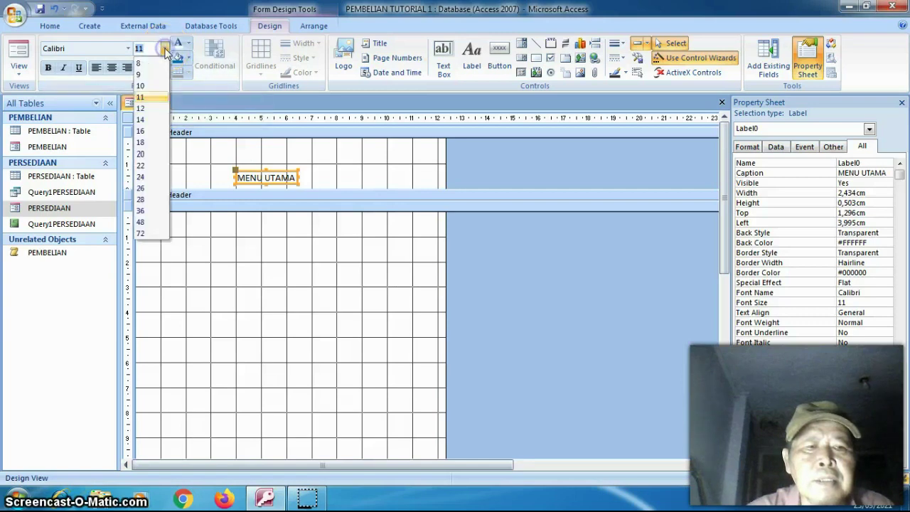
click(156, 131)
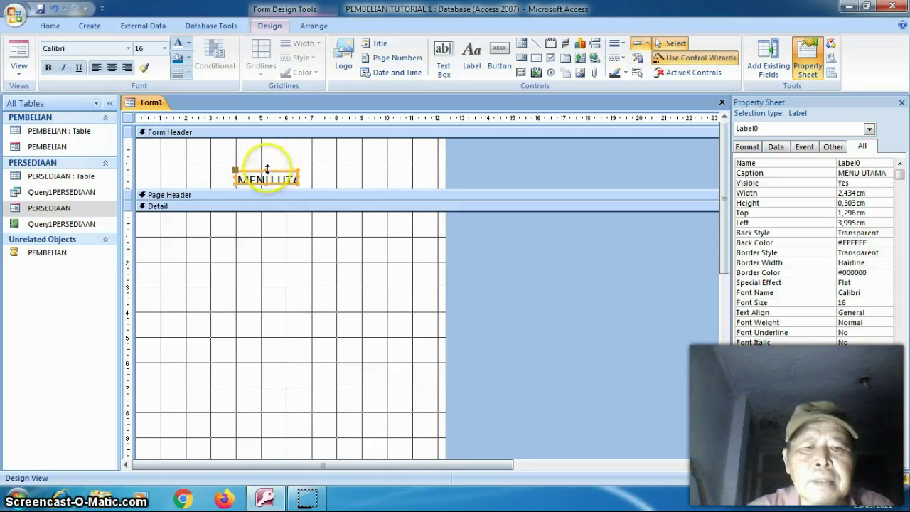
drag(266, 168, 353, 167)
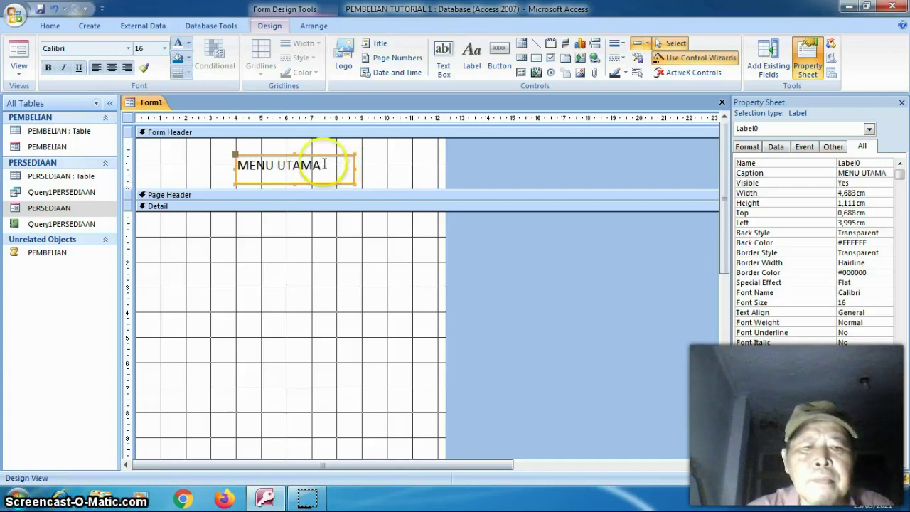
click(298, 158)
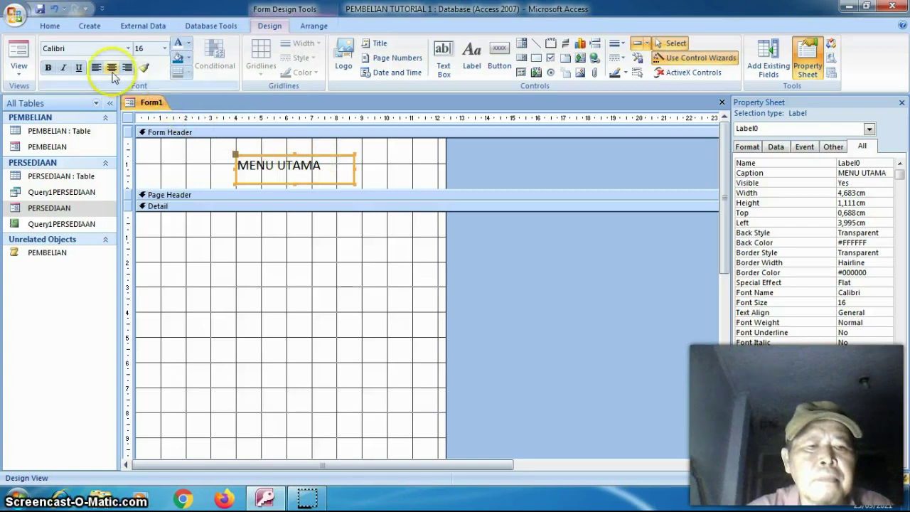
- Fill the Form Header section's background with dark red #990000 from the standard colour palette
click(170, 171)
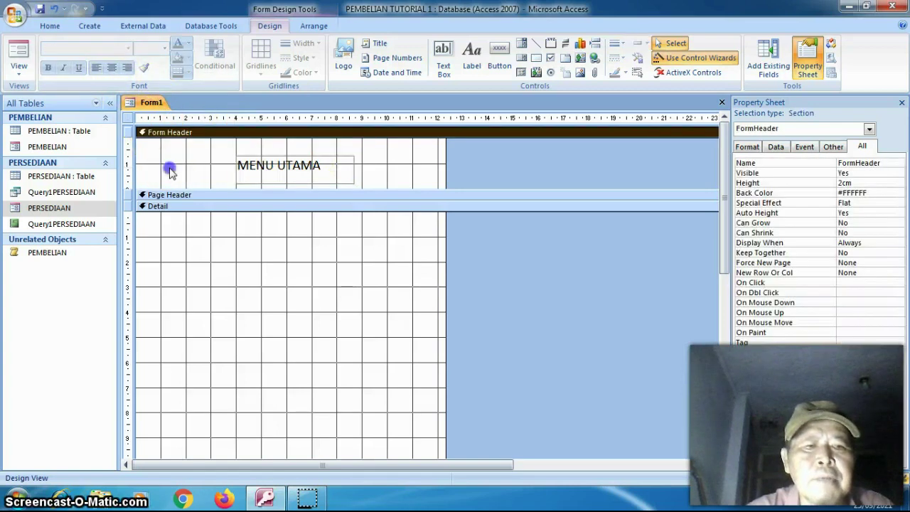
click(188, 56)
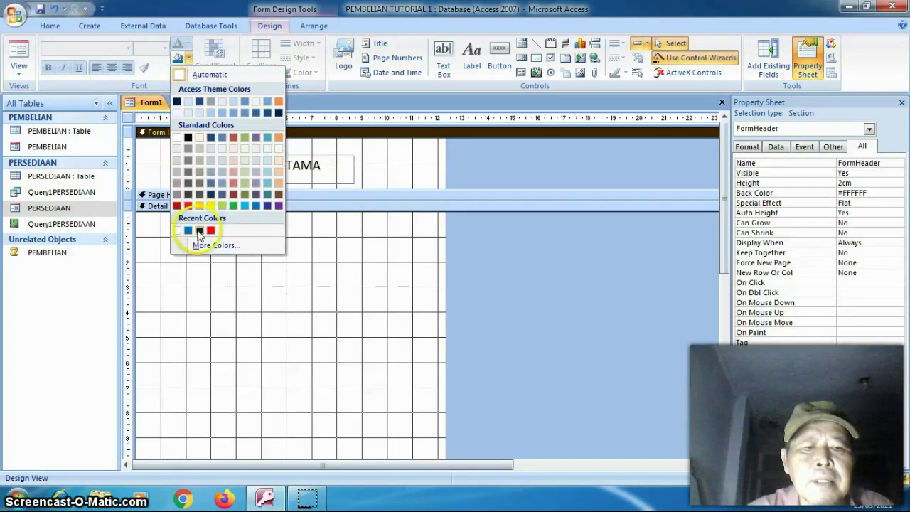
click(202, 245)
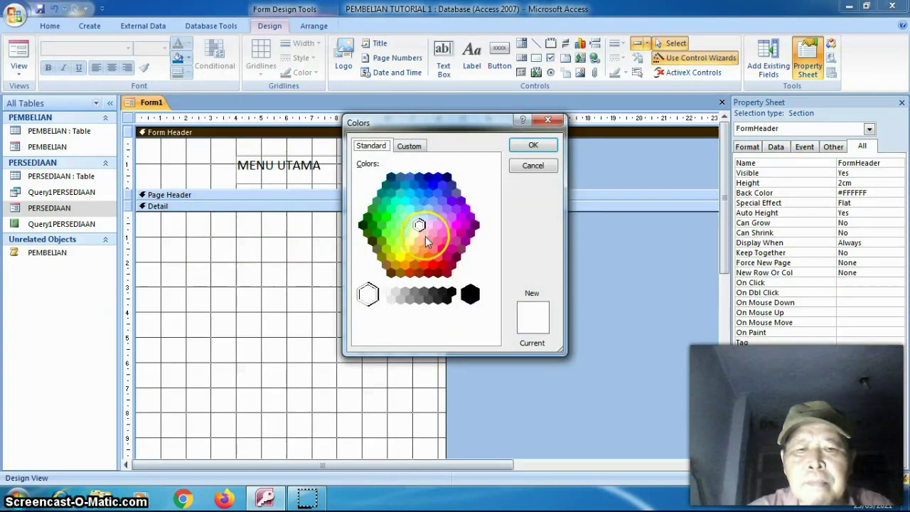
click(427, 273)
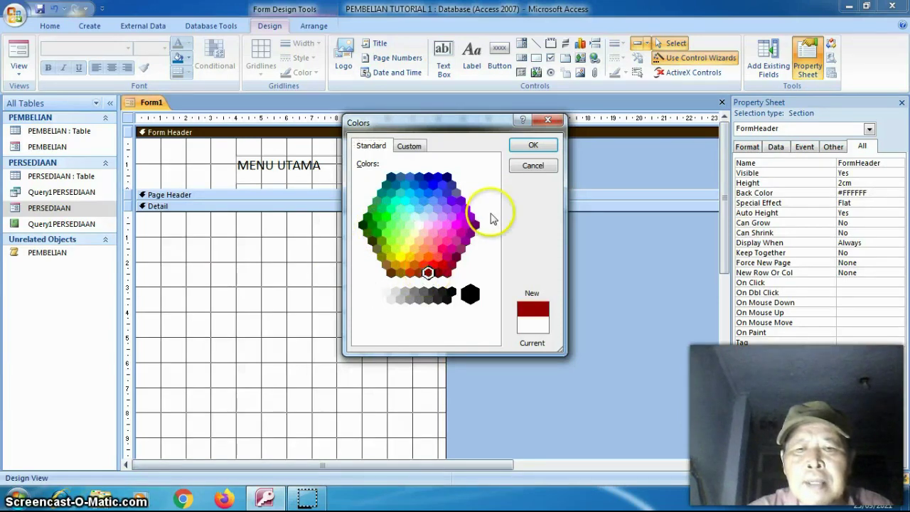
click(531, 145)
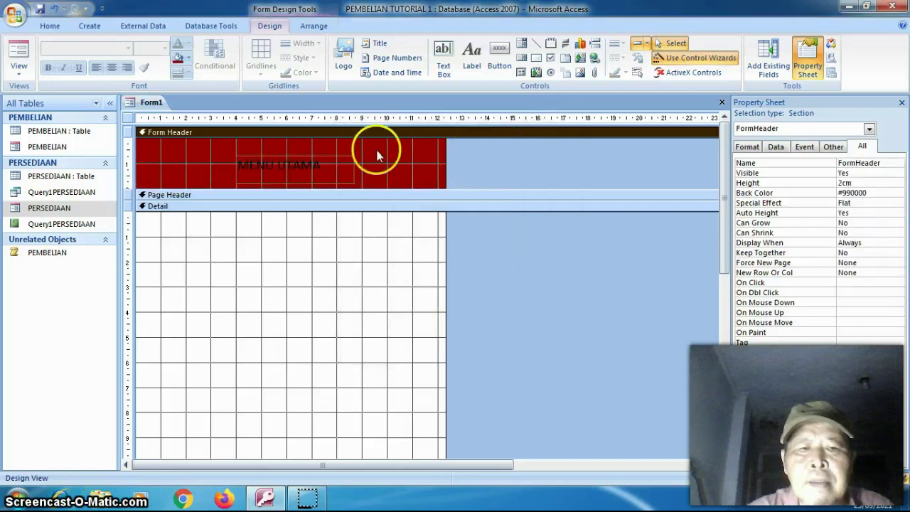
- Format the MENU UTAMA label's text as white, bold and in the Broadway font
click(321, 162)
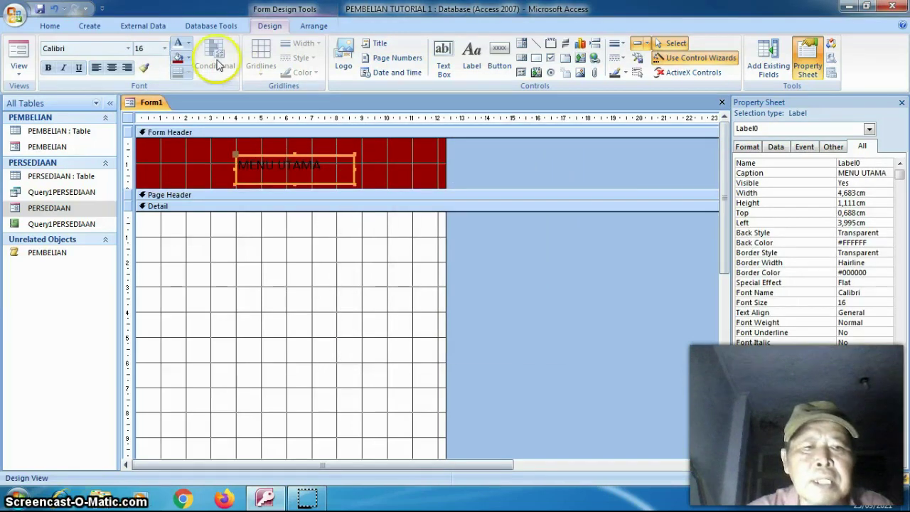
click(179, 44)
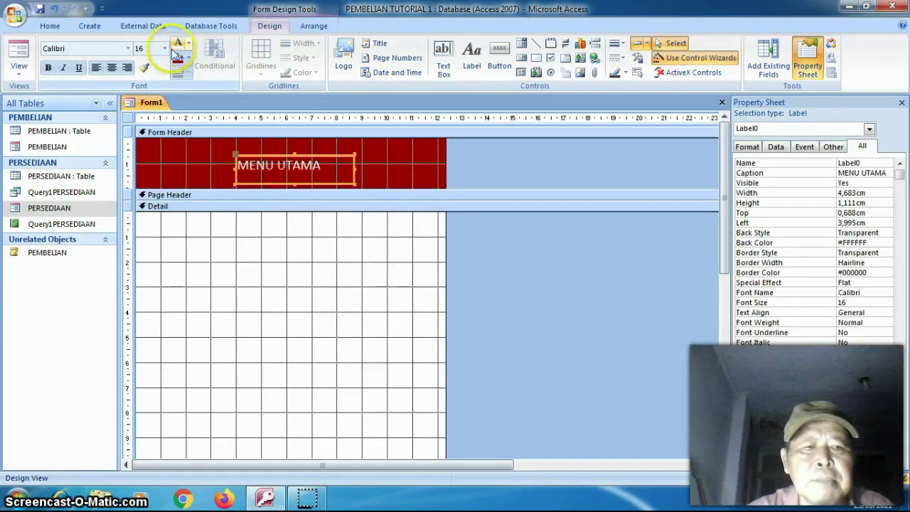
click(48, 68)
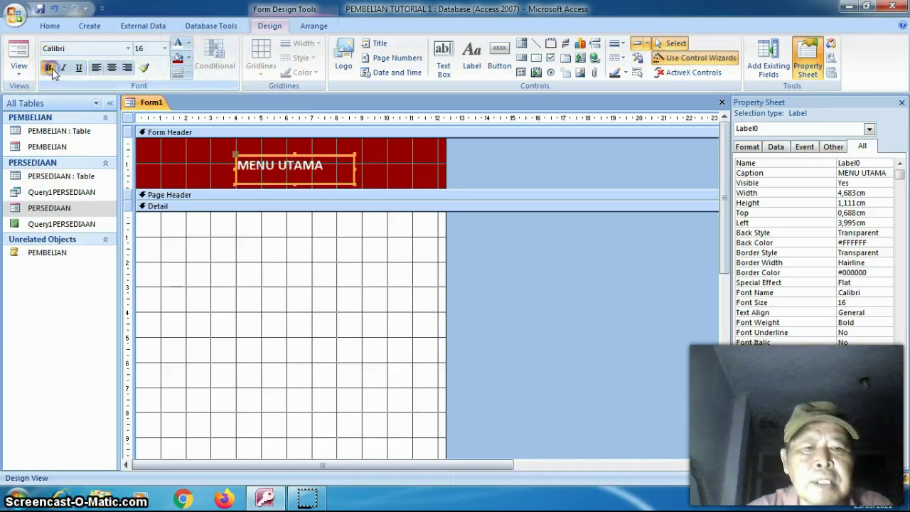
click(128, 48)
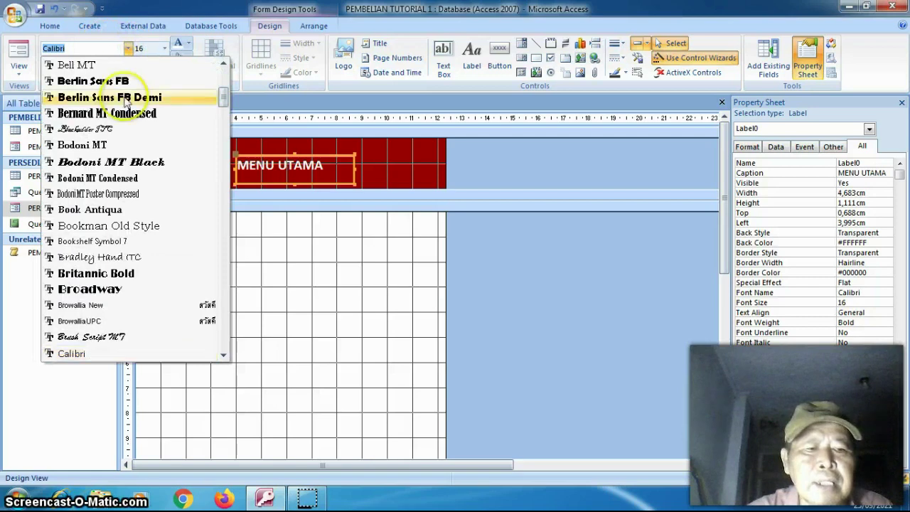
click(123, 290)
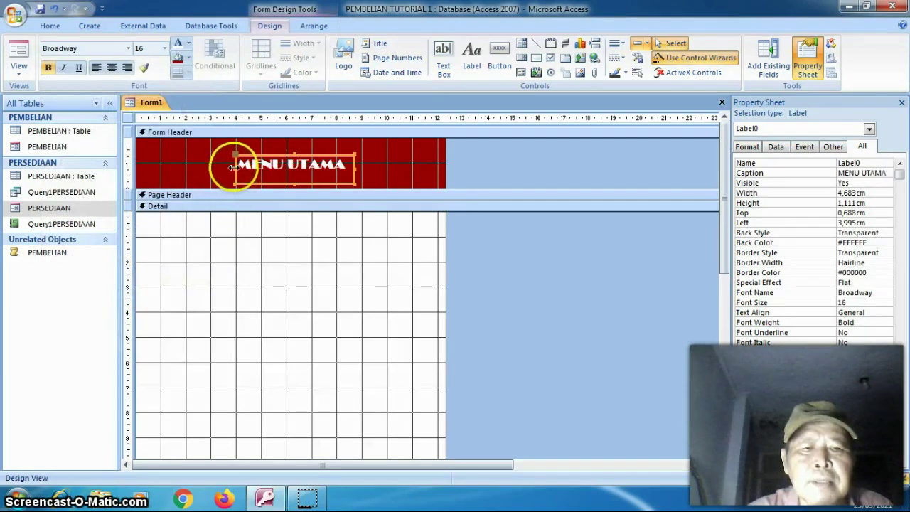
- Resize the MENU UTAMA label to about 5.1 cm wide and 0.9 cm high, extending its left edge outward
drag(234, 167, 225, 167)
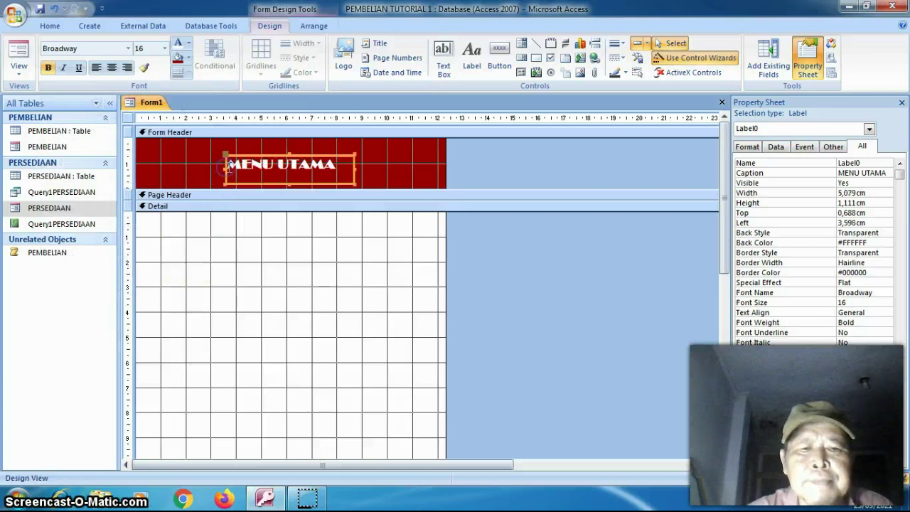
click(290, 183)
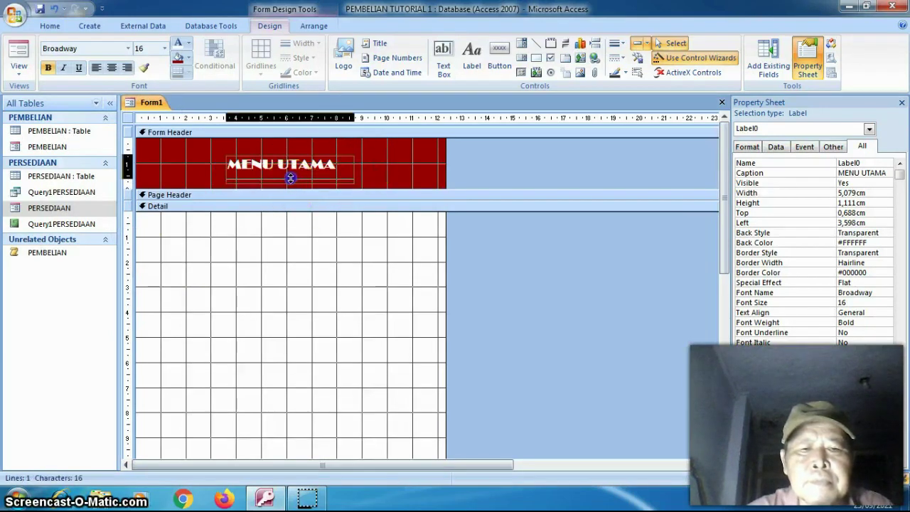
drag(290, 178, 290, 179)
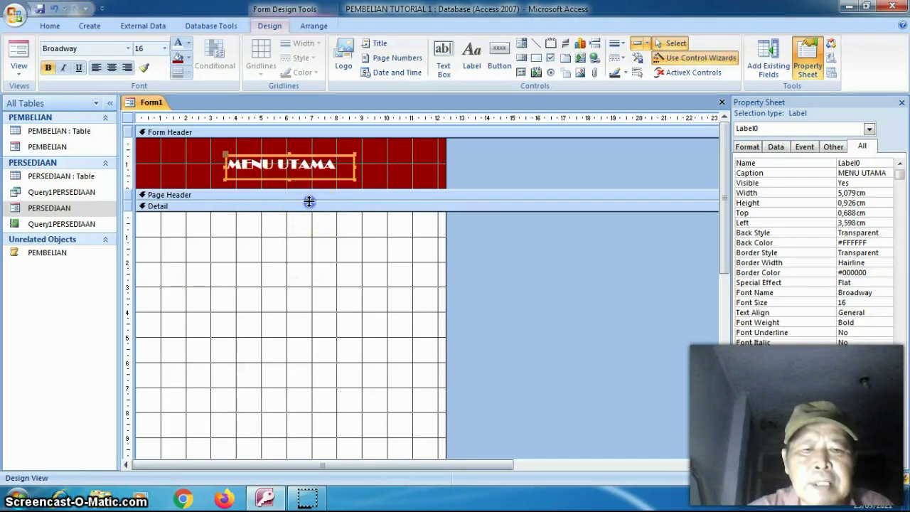
- Enlarge the Page Header section to about 9 cm high, then check the form in Form View and return to Design View
drag(308, 202, 301, 431)
click(387, 166)
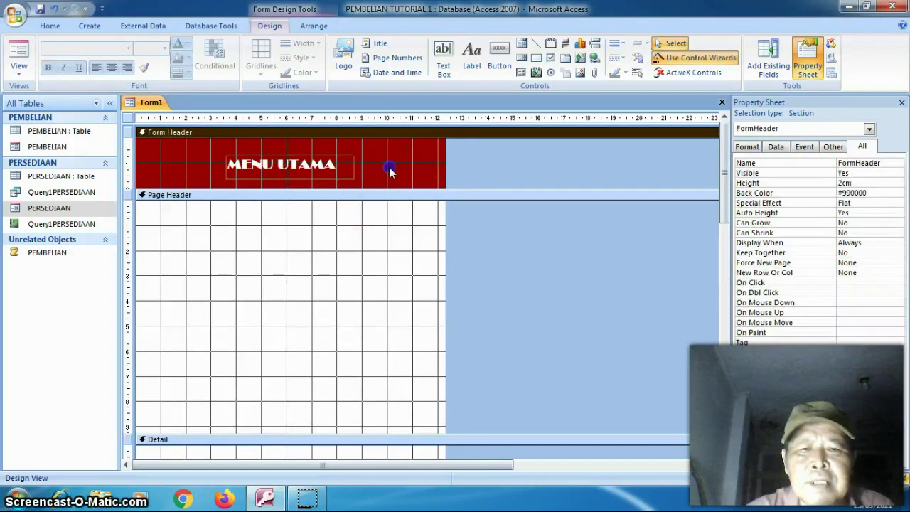
click(217, 137)
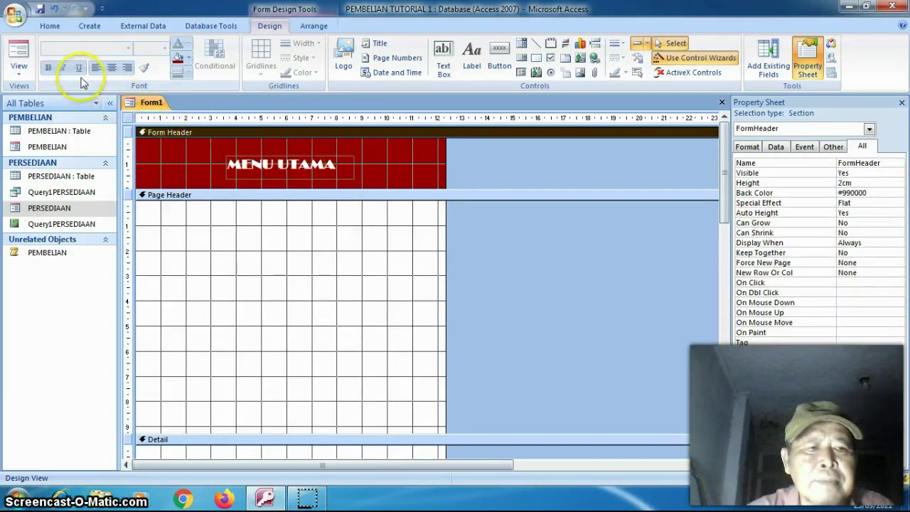
click(20, 50)
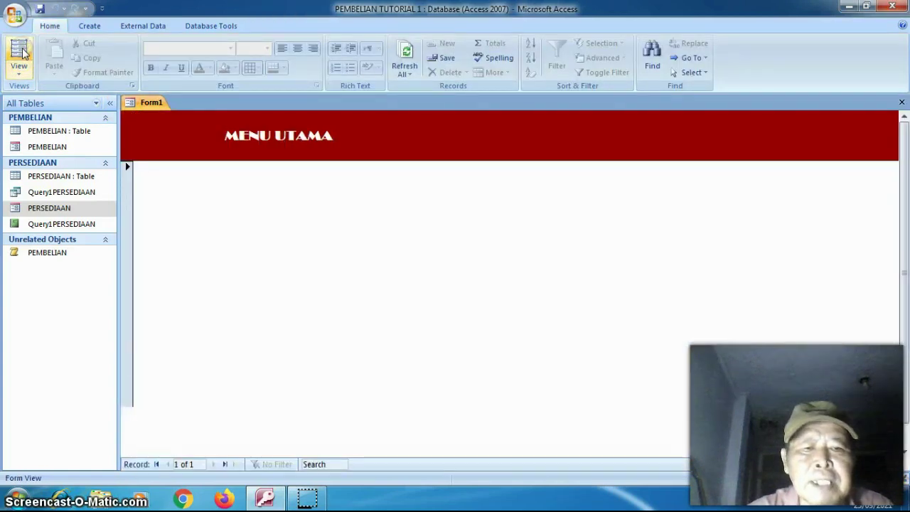
right_click(179, 188)
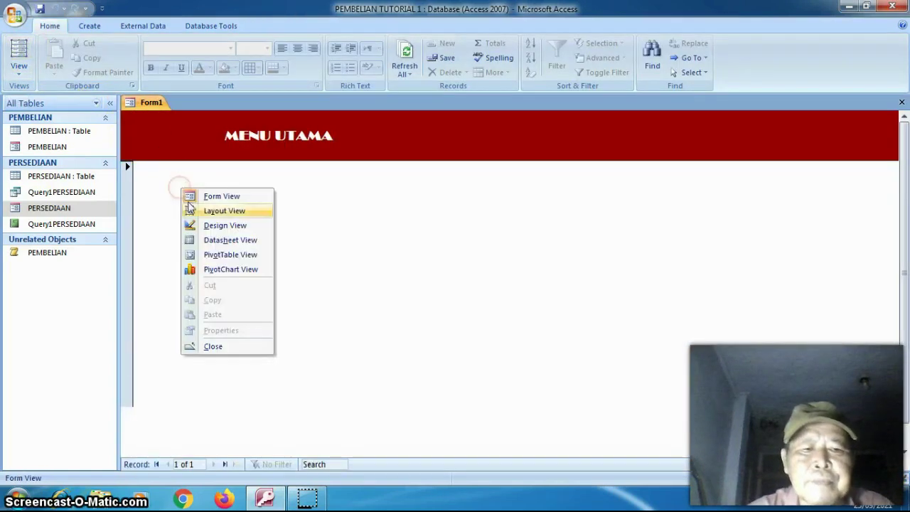
click(200, 226)
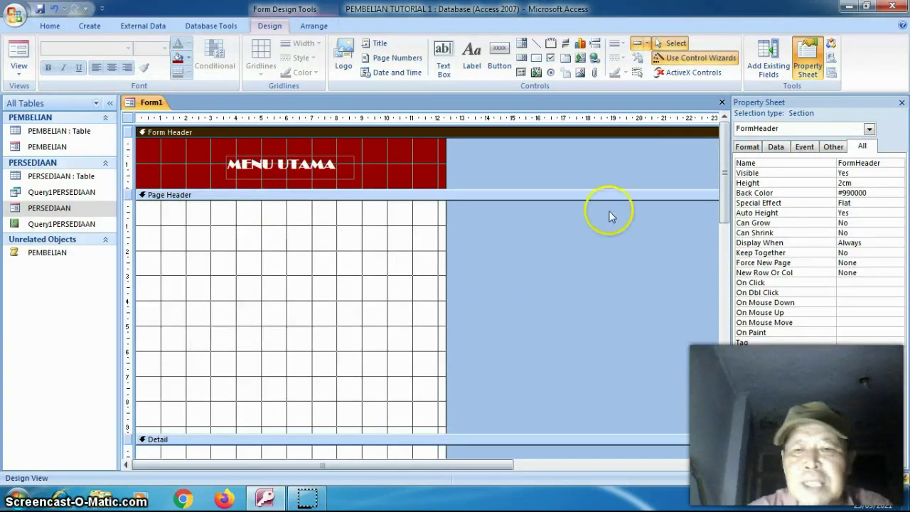
- Select the whole form in the property settings and set its Pop Up property to Yes
click(809, 69)
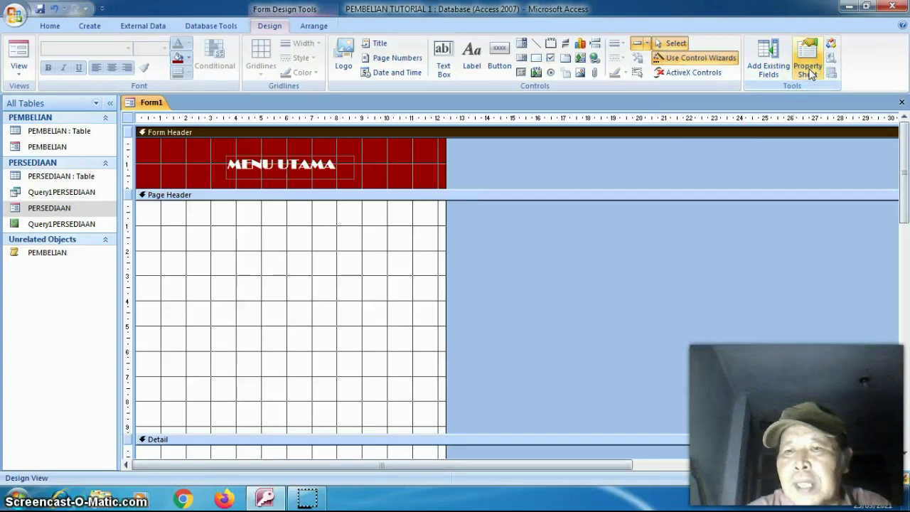
click(809, 70)
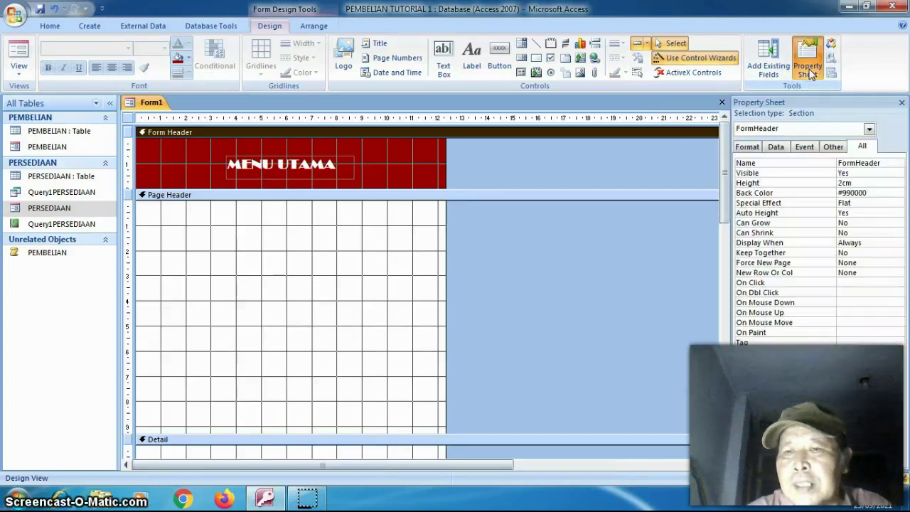
click(868, 129)
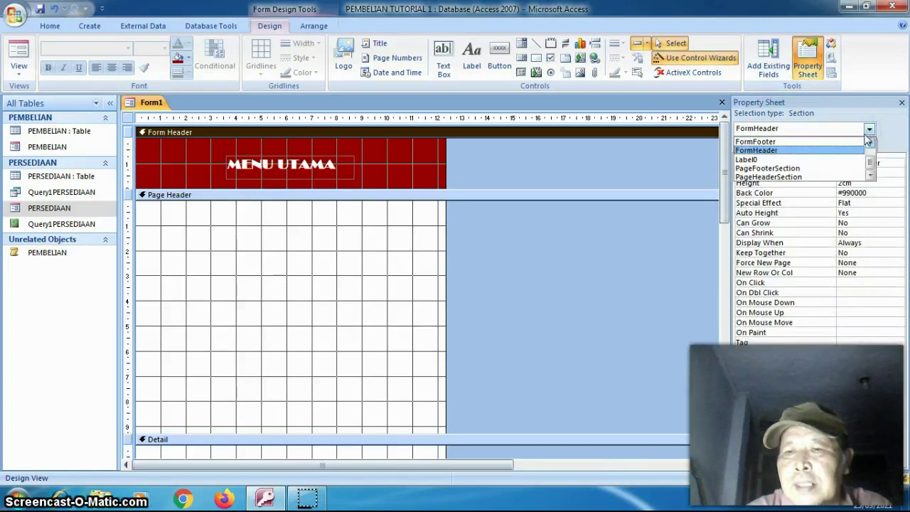
mouse_move(867, 141)
mouse_down()
mouse_move(865, 160)
mouse_move(869, 133)
mouse_move(864, 157)
mouse_up()
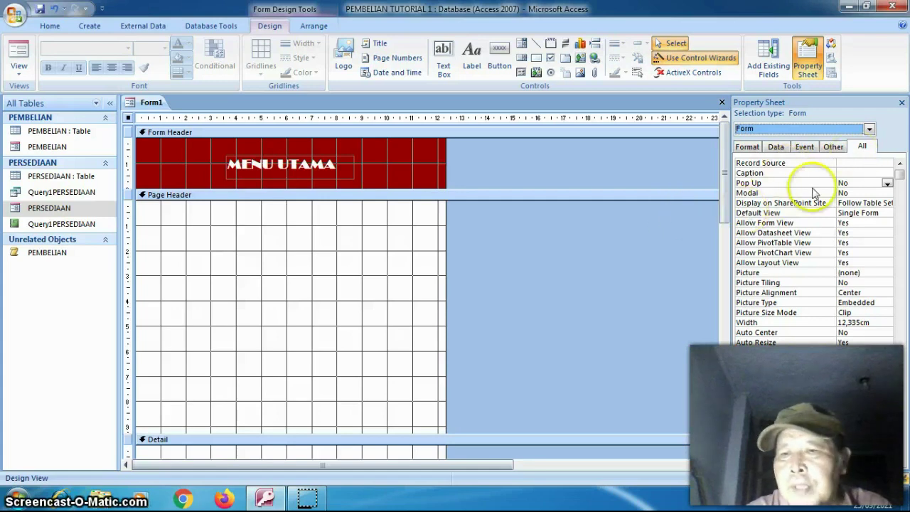
click(887, 183)
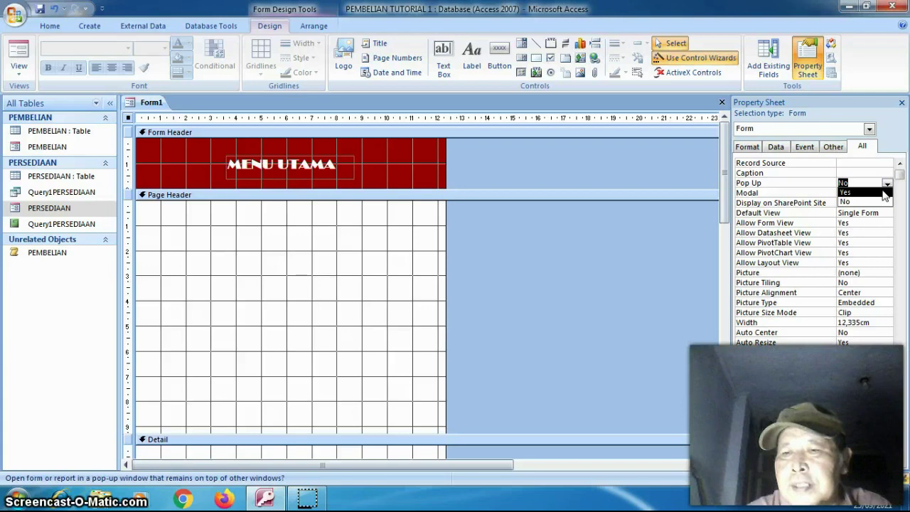
click(883, 193)
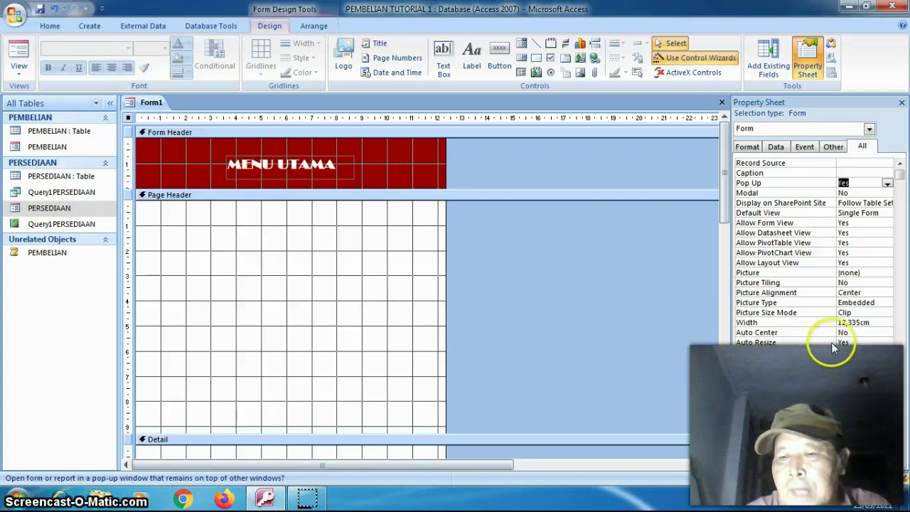
- Set the form's Border Style to None, then check the form in Form View and return to Design View
click(880, 363)
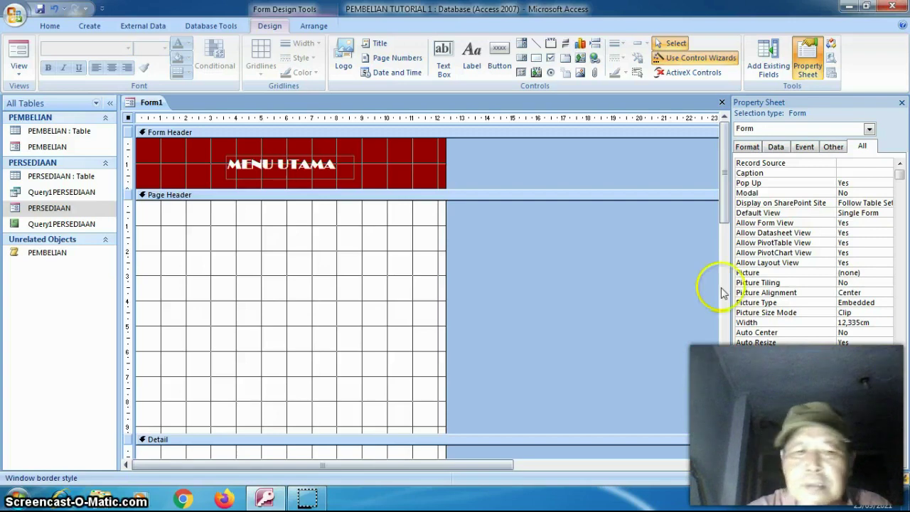
click(431, 174)
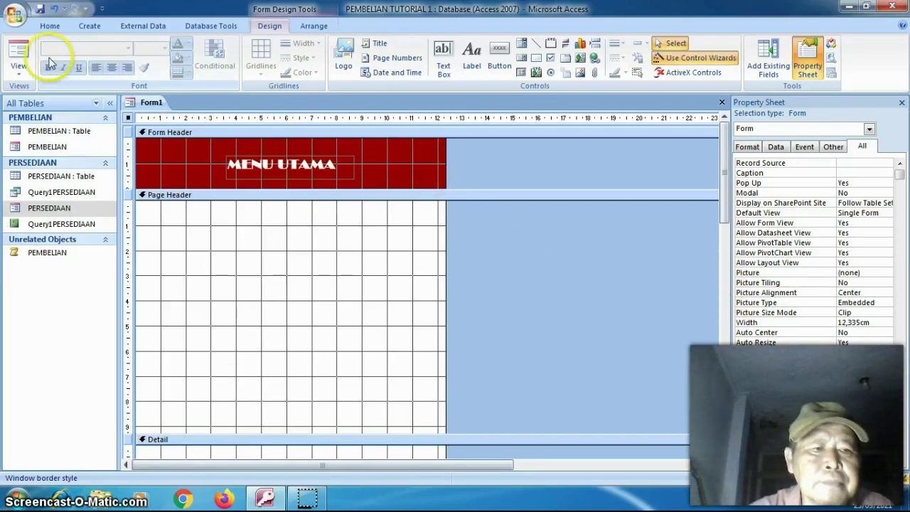
click(22, 53)
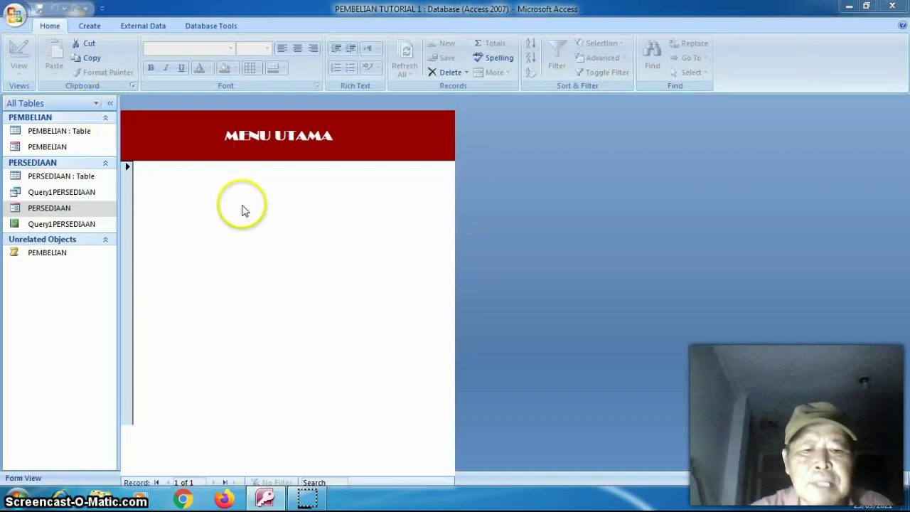
right_click(241, 202)
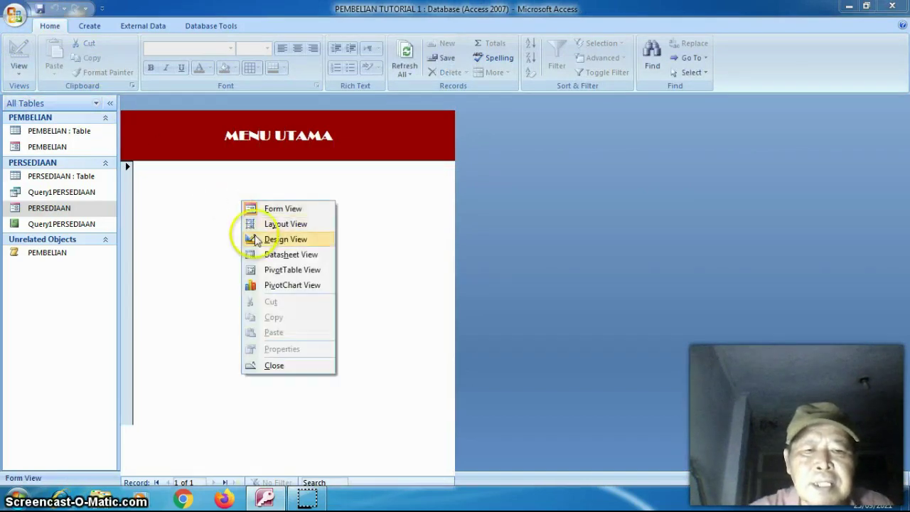
click(256, 239)
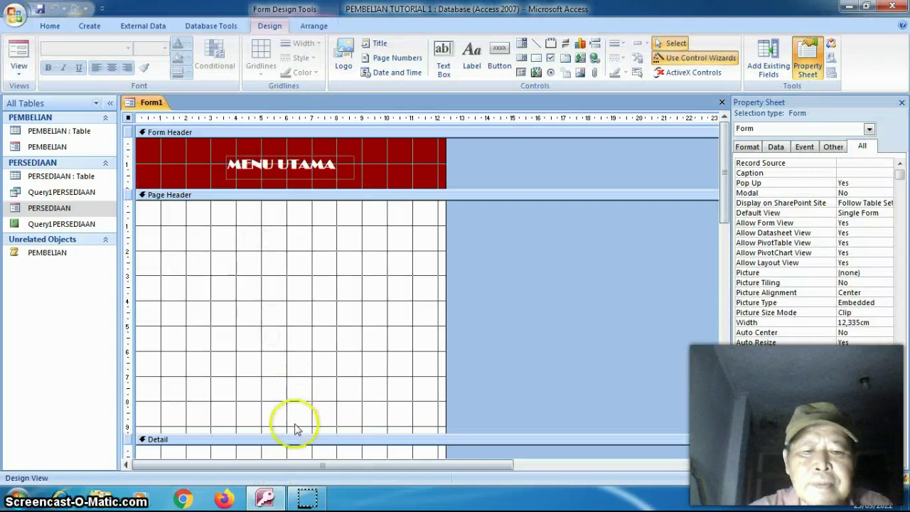
- Shrink the Page Header to about 4 cm, collapse the sections below it, and check the result in Form View before returning to Design View
drag(295, 431, 315, 297)
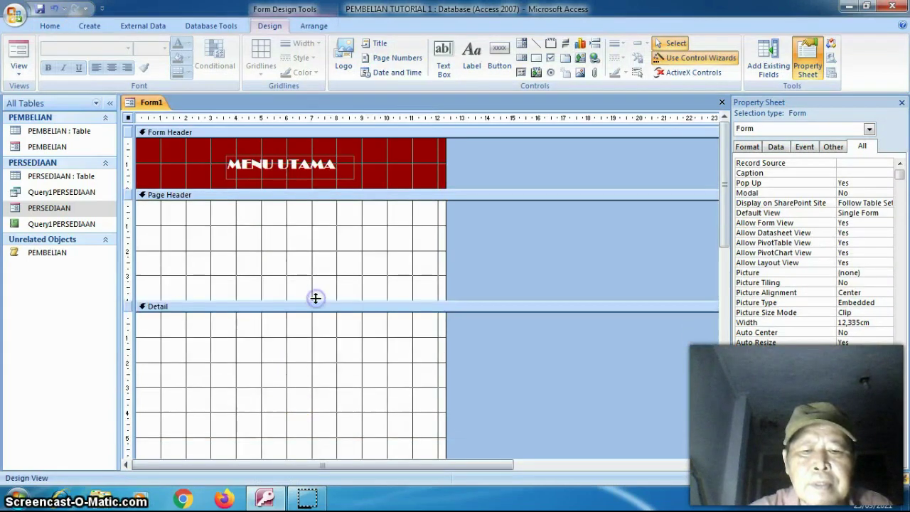
click(721, 450)
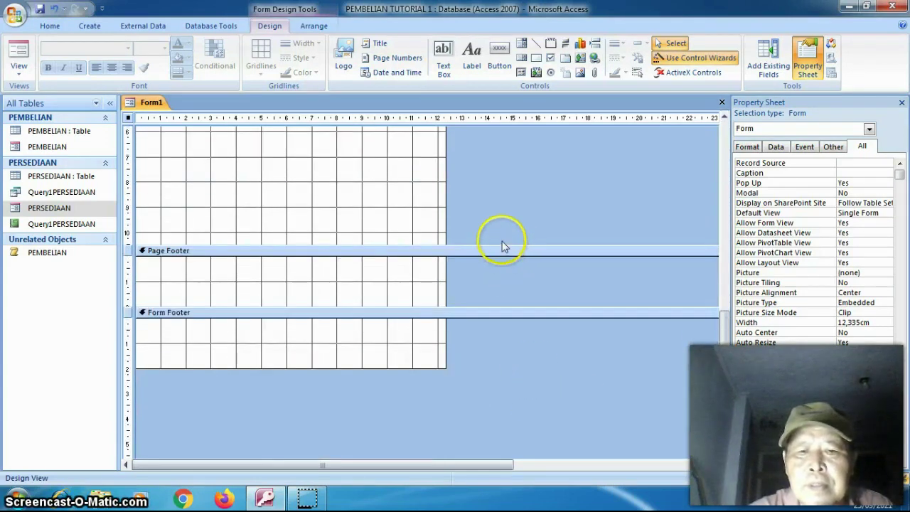
drag(501, 243, 509, 179)
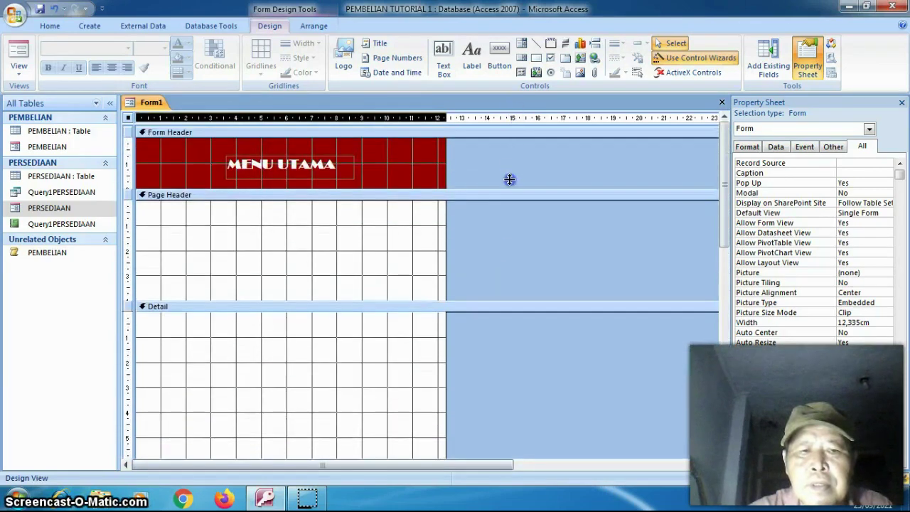
drag(503, 300, 504, 312)
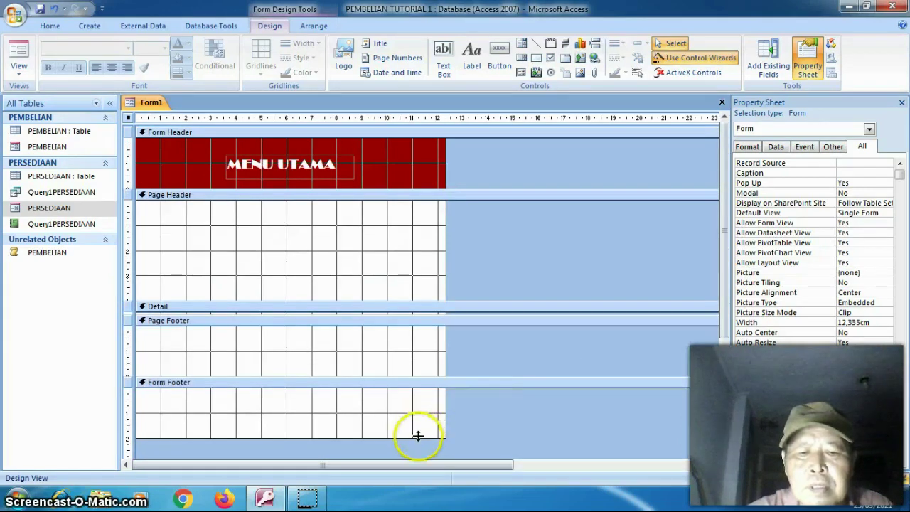
drag(418, 437, 421, 312)
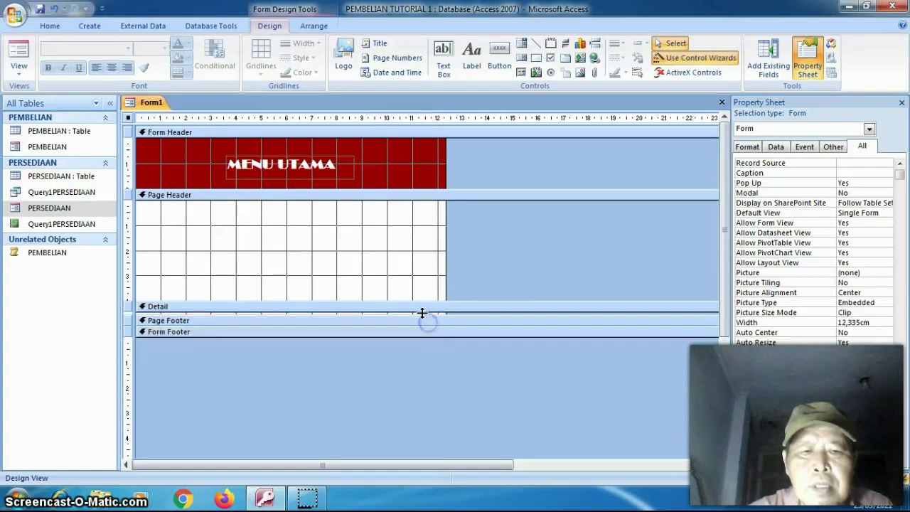
click(19, 51)
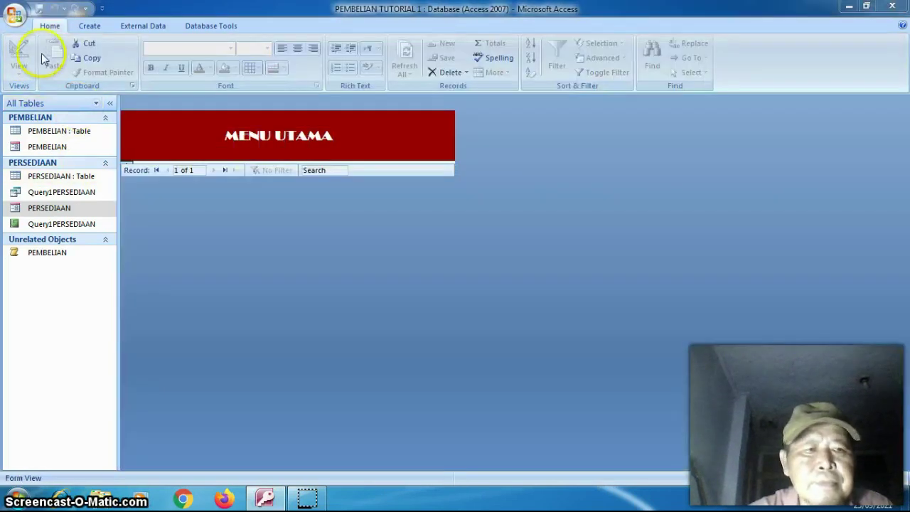
click(154, 139)
right_click(154, 139)
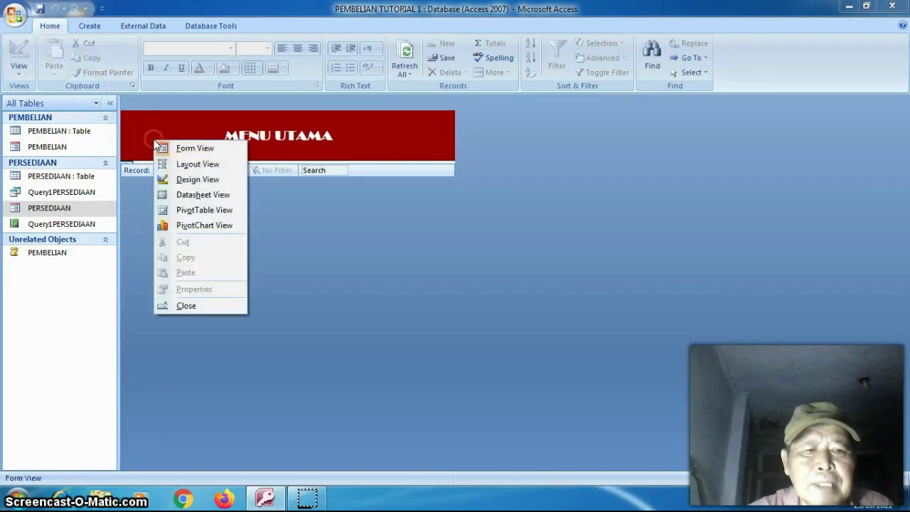
click(189, 180)
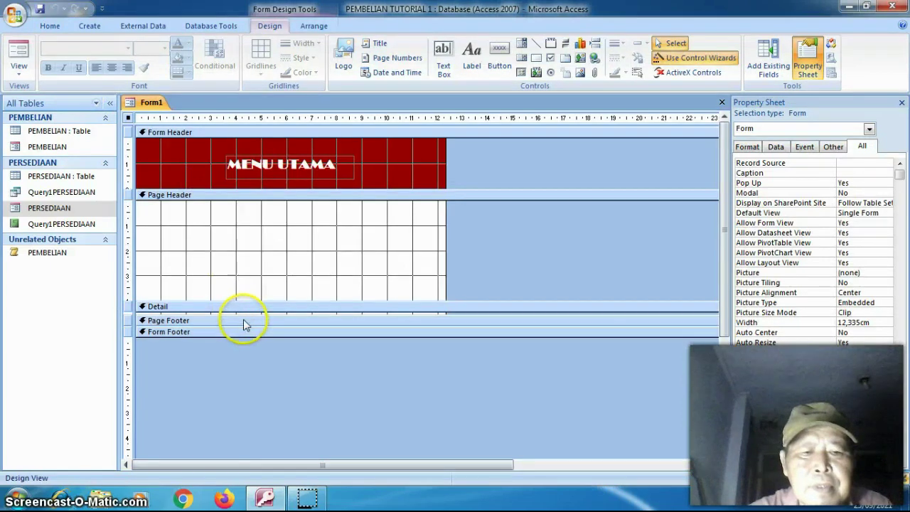
- Enlarge the Detail section to about 2.3 cm high, then check the form in Form View and return to Design View
drag(243, 315, 245, 367)
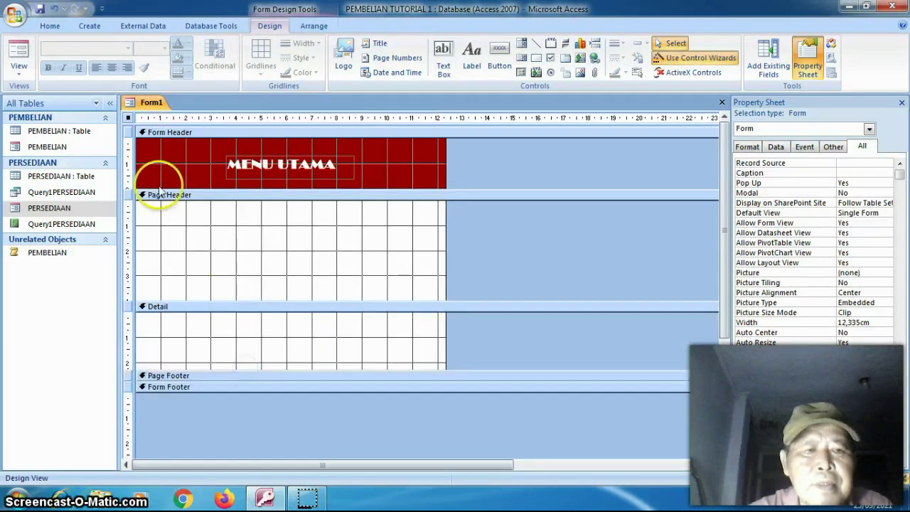
click(20, 47)
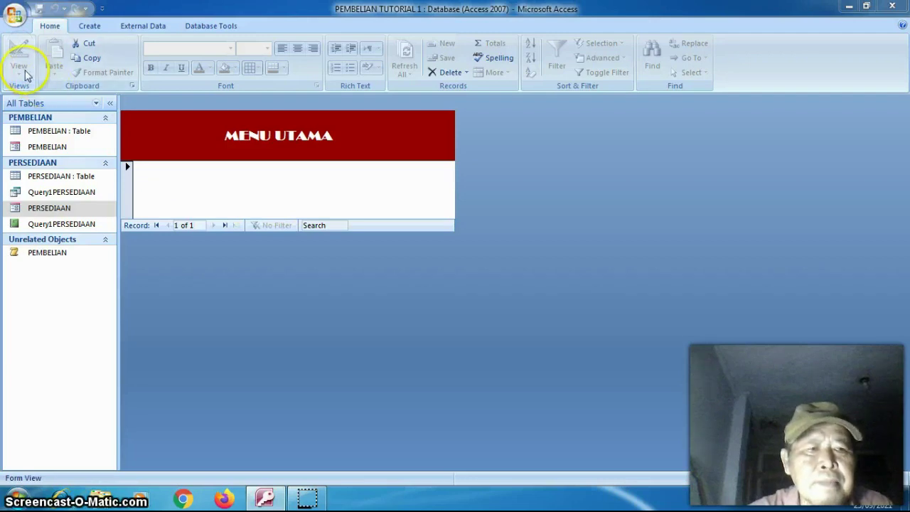
right_click(156, 132)
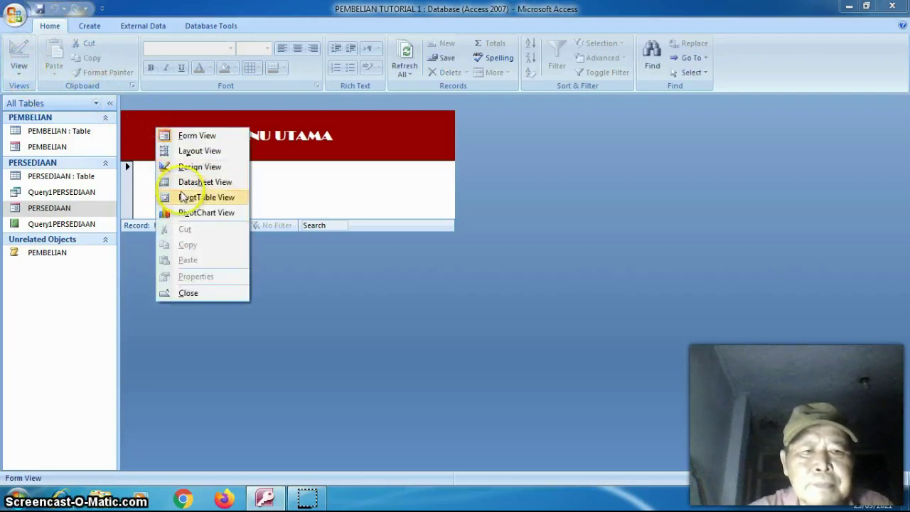
click(192, 166)
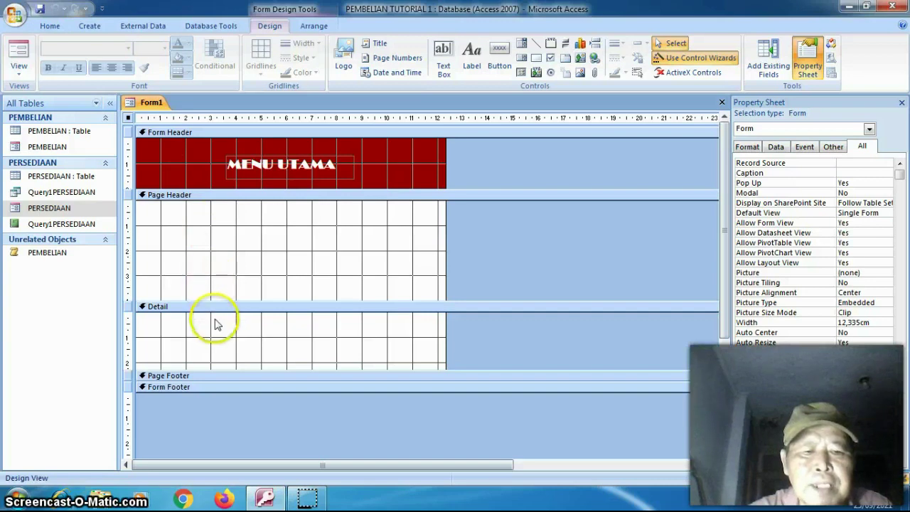
- Collapse the Page Header, enlarge Detail to about 5.8 cm and Form Footer to about 1 cm, and check the form in Form View
drag(218, 301, 237, 195)
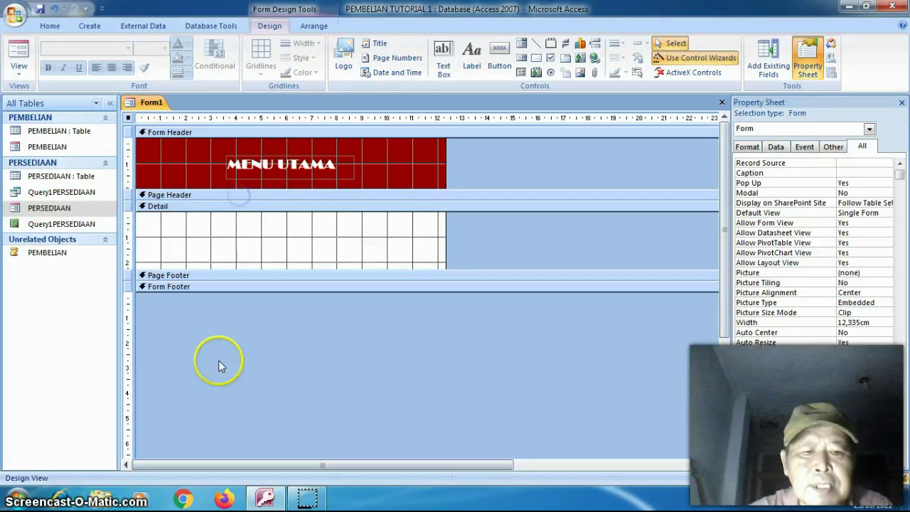
click(238, 267)
drag(237, 295, 242, 403)
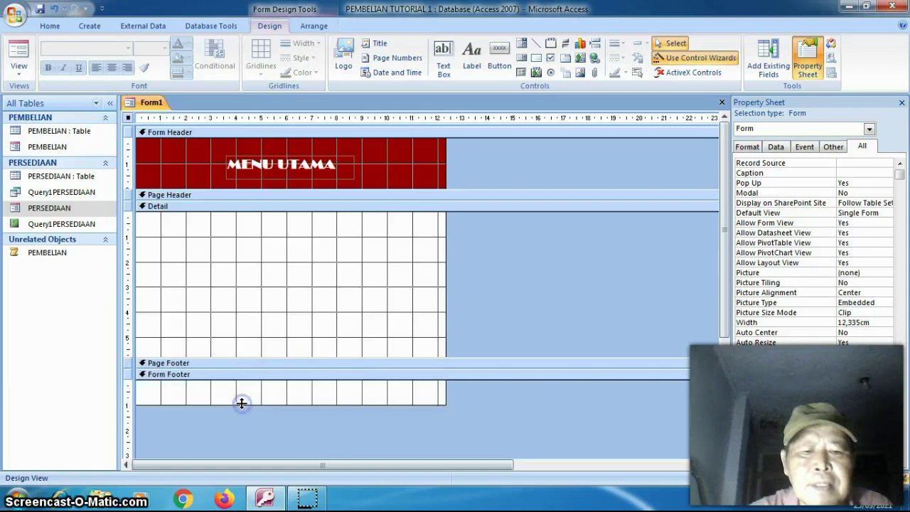
click(20, 50)
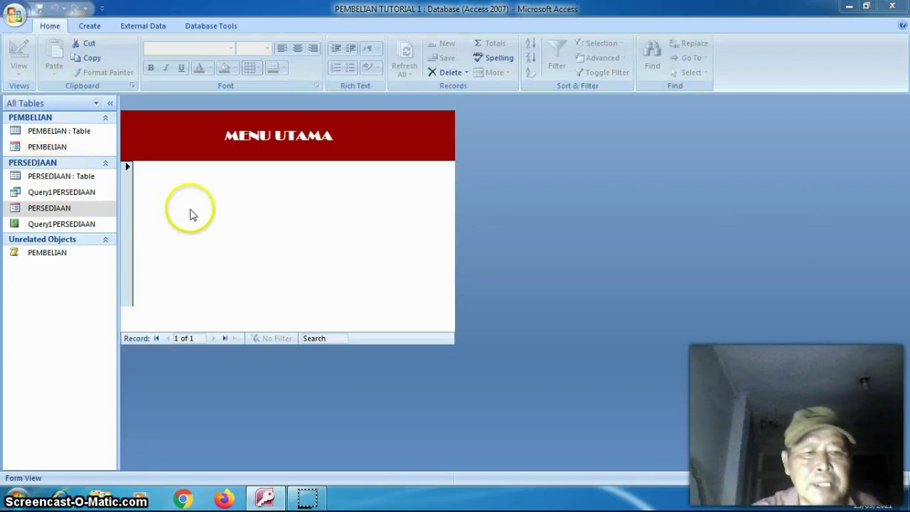
right_click(190, 213)
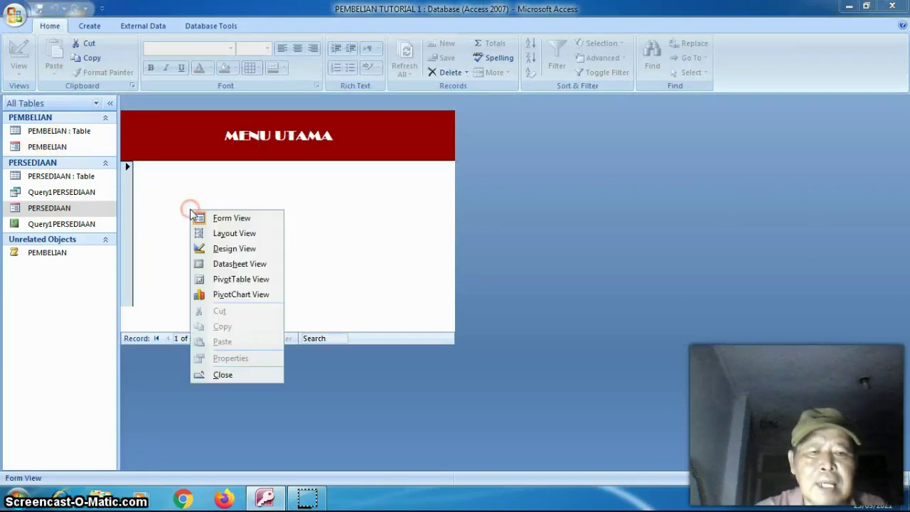
click(216, 250)
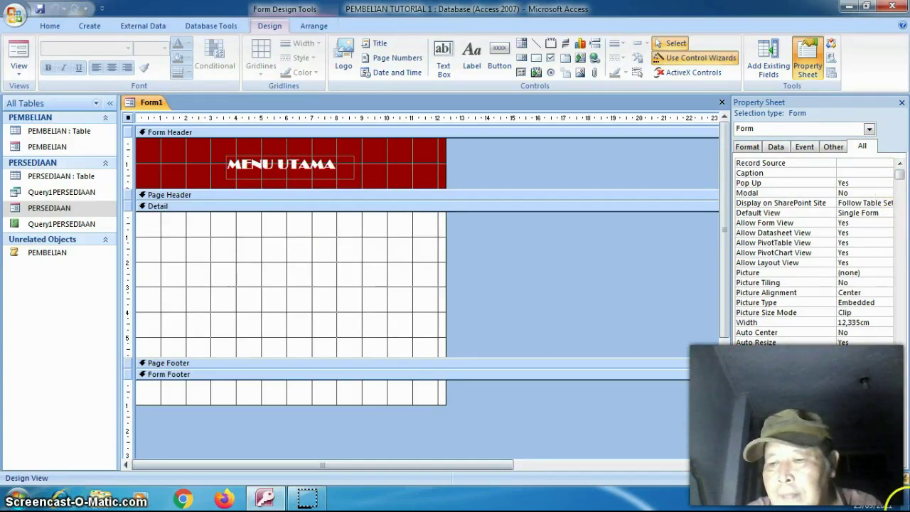
- Turn off the form's scroll bars in its properties, then check the form in Form View and return to Design View
click(903, 461)
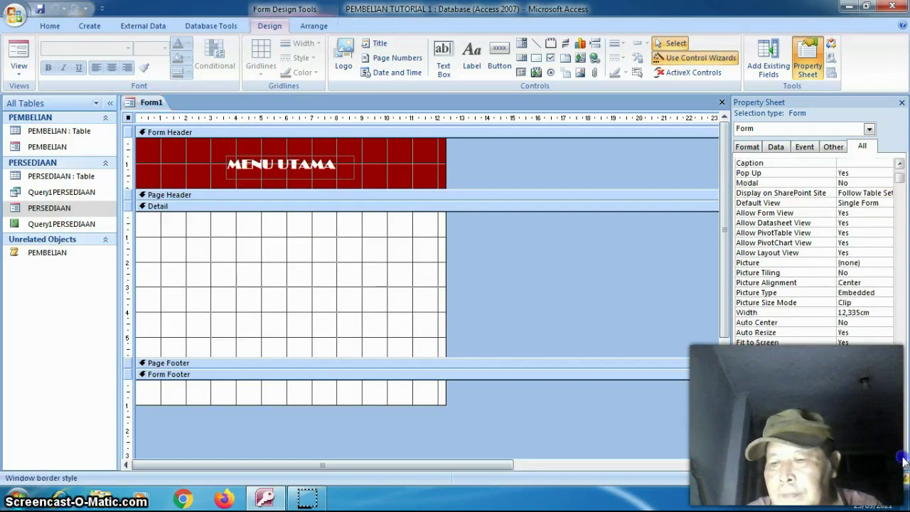
click(903, 461)
click(903, 460)
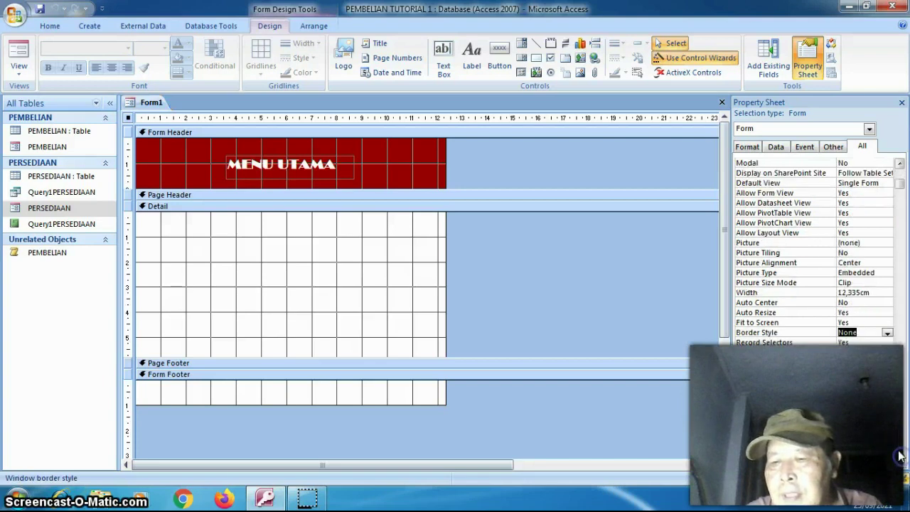
click(843, 410)
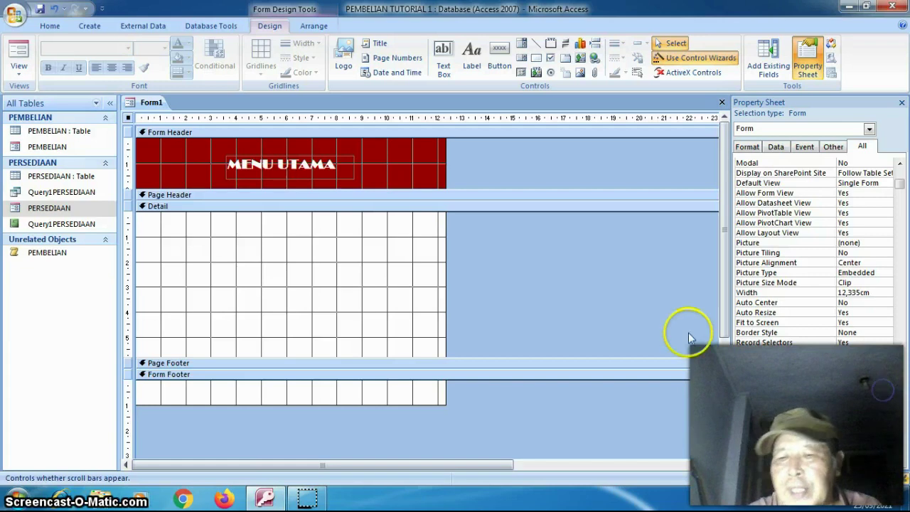
click(19, 56)
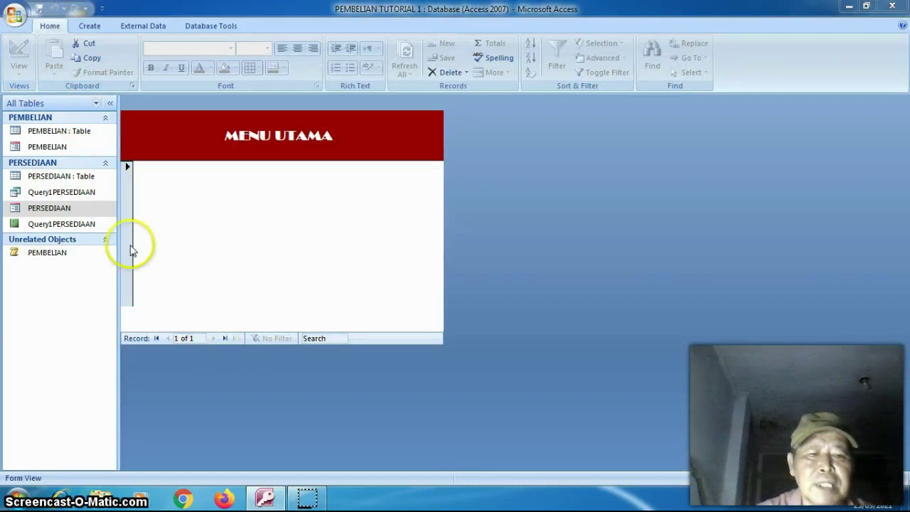
right_click(200, 216)
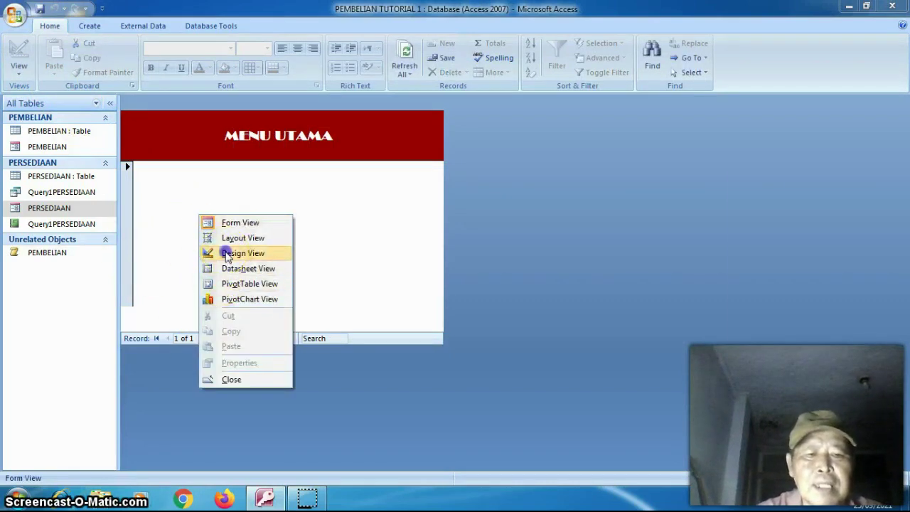
click(226, 256)
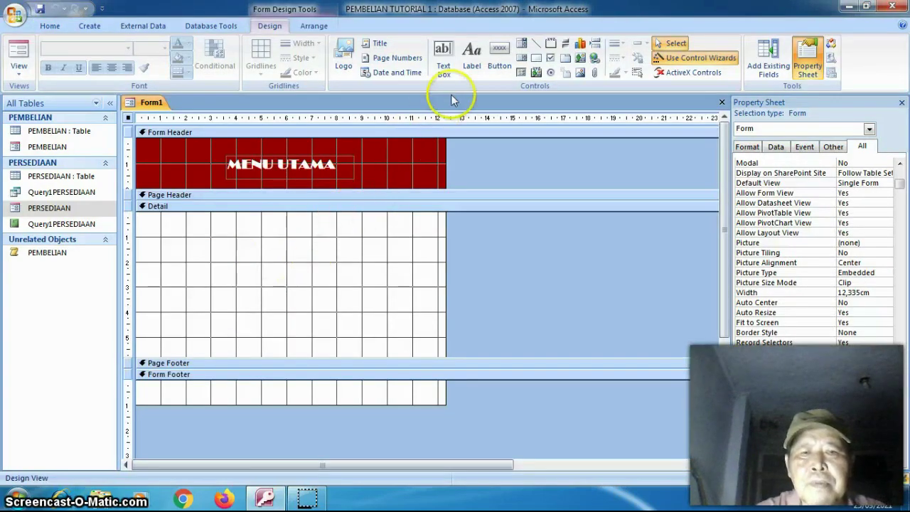
- Add a command button near the right end of the Form Footer and assign it the Application action Quit Application
click(499, 57)
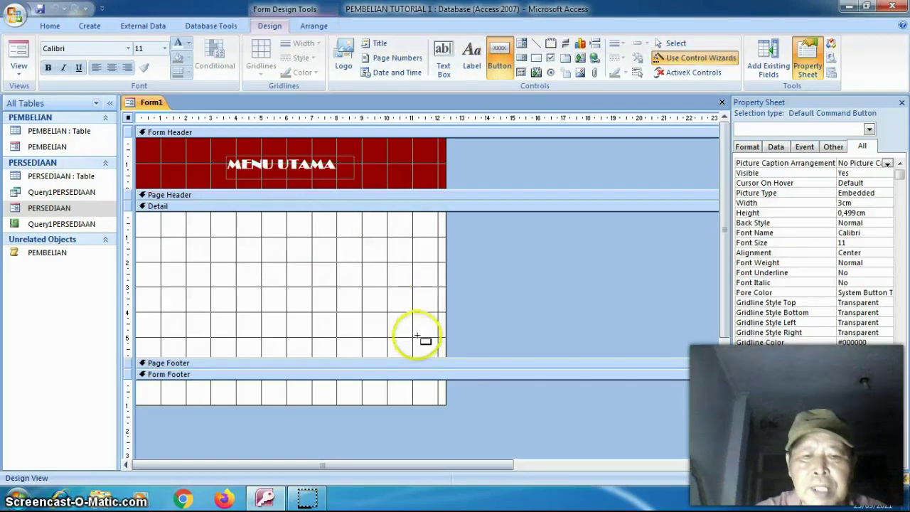
click(370, 388)
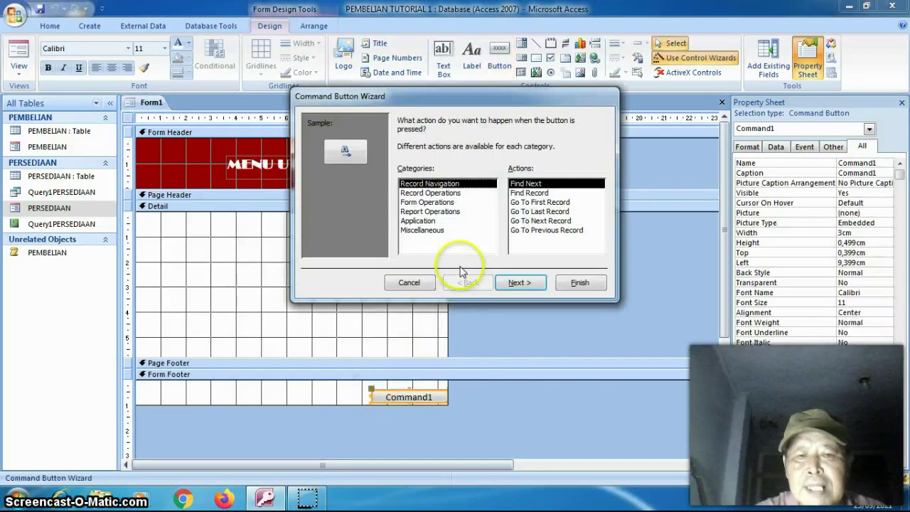
click(434, 230)
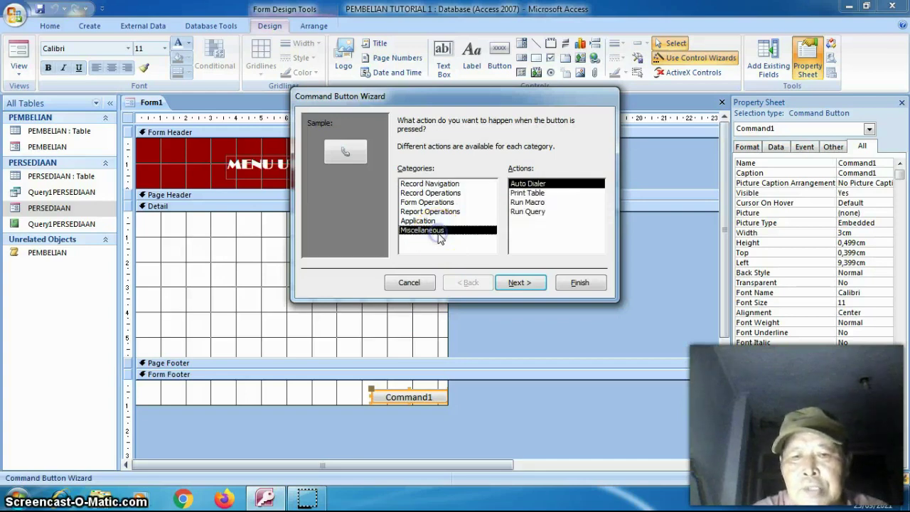
click(528, 229)
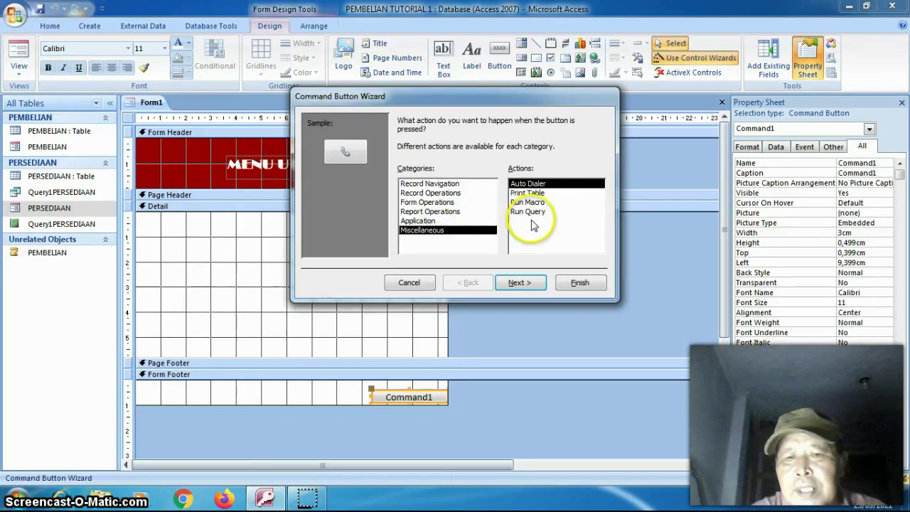
click(427, 221)
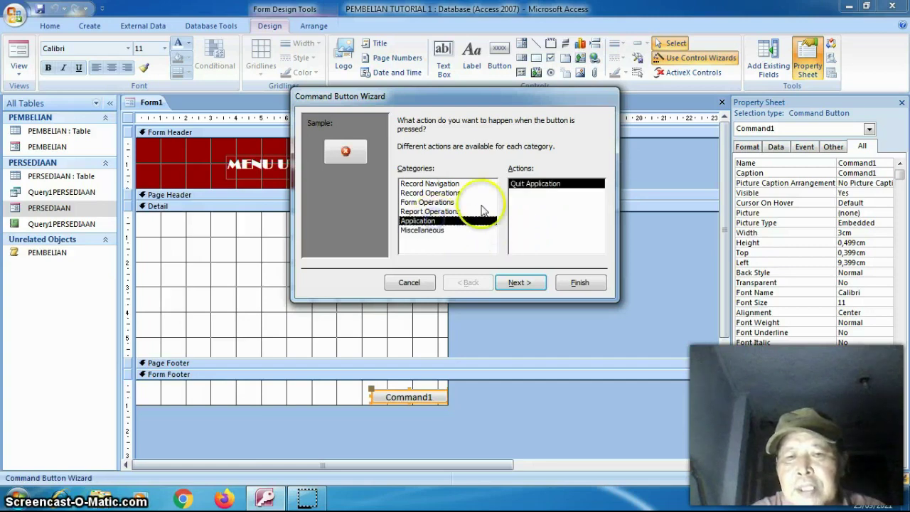
click(518, 282)
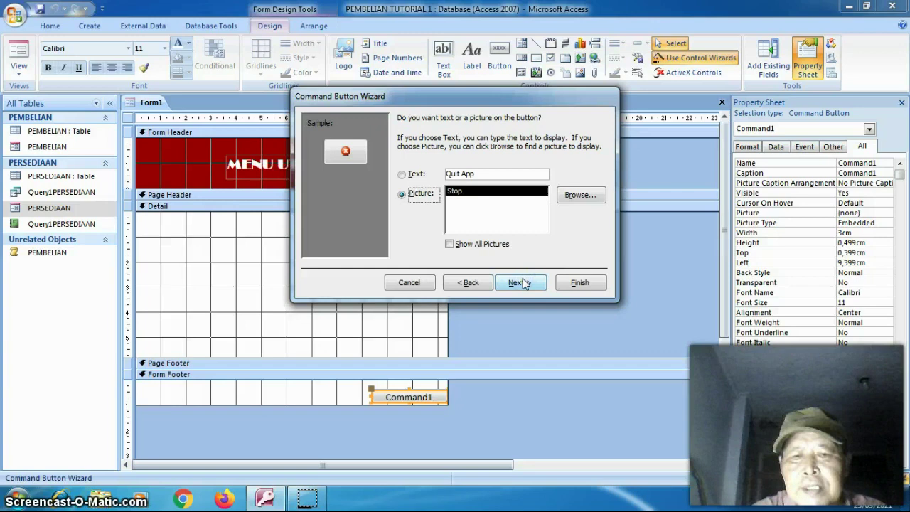
- Give the footer button the text caption SELESAI instead of a picture, keep its default name and finish the wizard
click(505, 172)
click(533, 282)
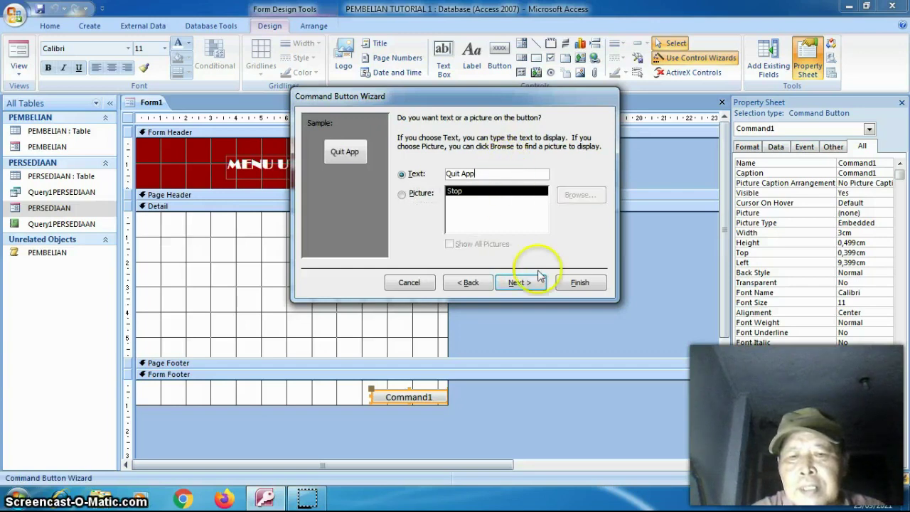
key(BackSpace)
key(BackSpace)
key(BackSpace)
key(BackSpace)
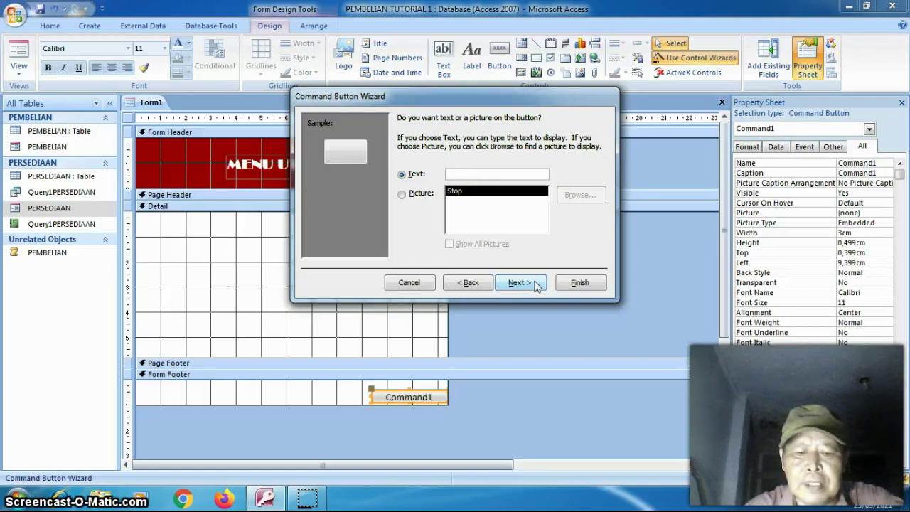
text(SELE)
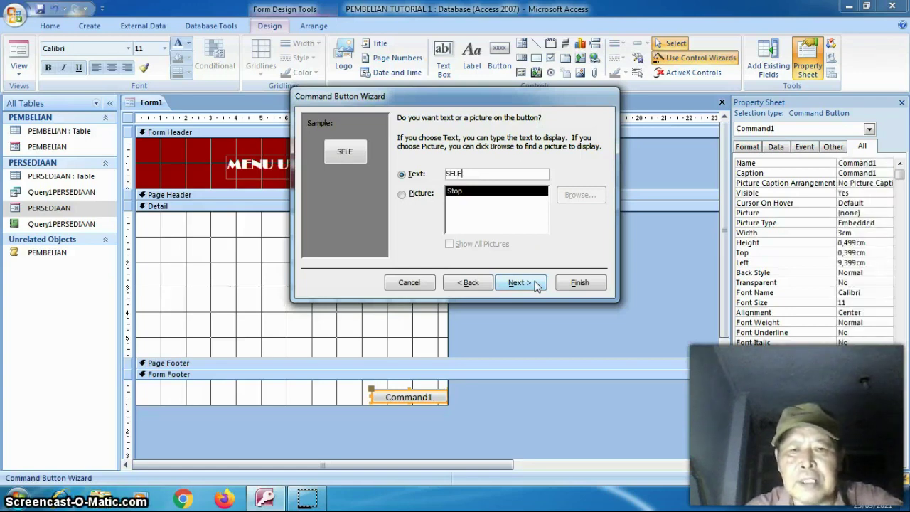
text(SAI)
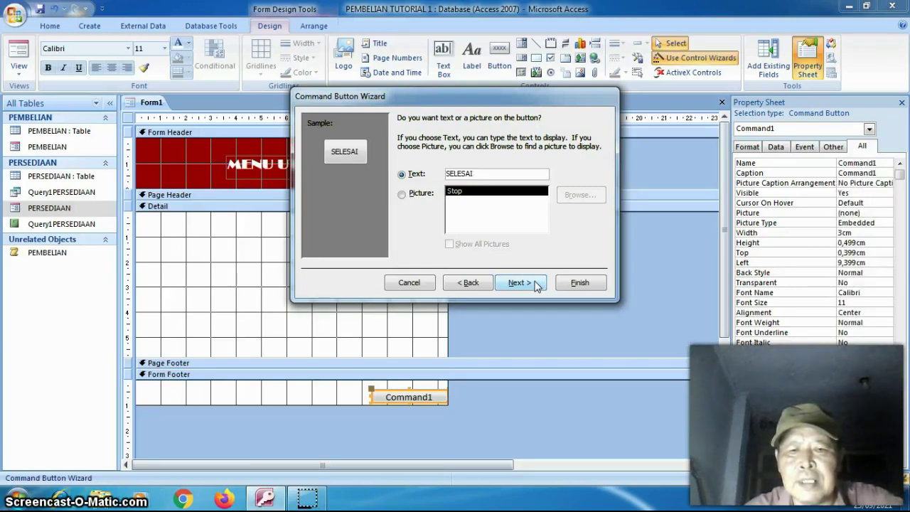
click(521, 283)
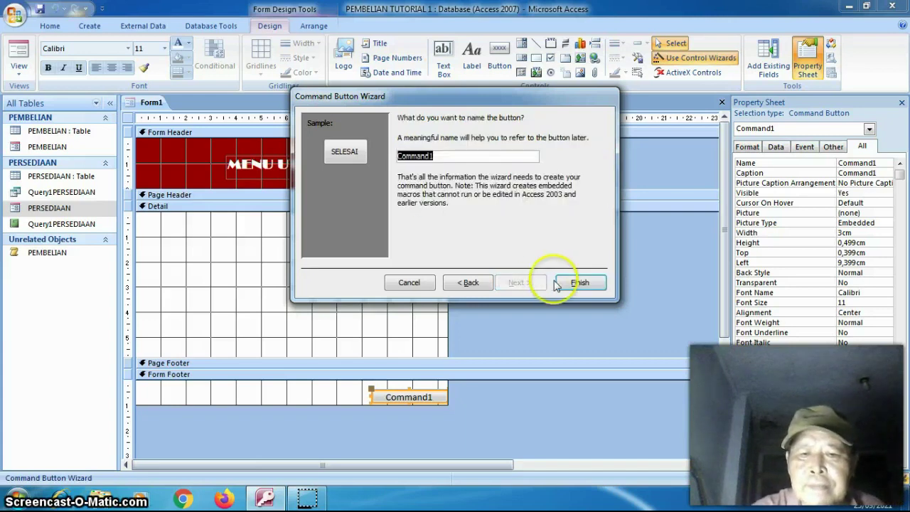
click(569, 284)
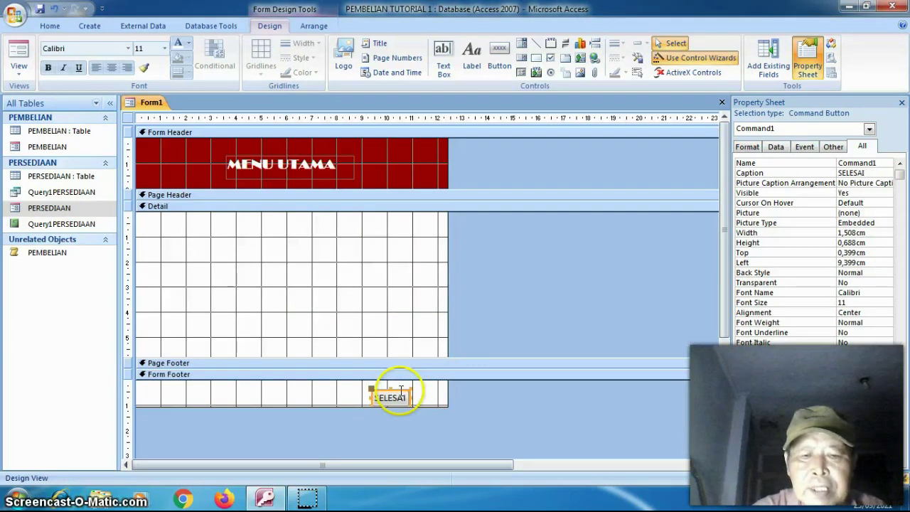
- Enlarge the SELESAI button to about 1.8 by 1 cm and fill the Form Footer background with dark red #990000
click(390, 386)
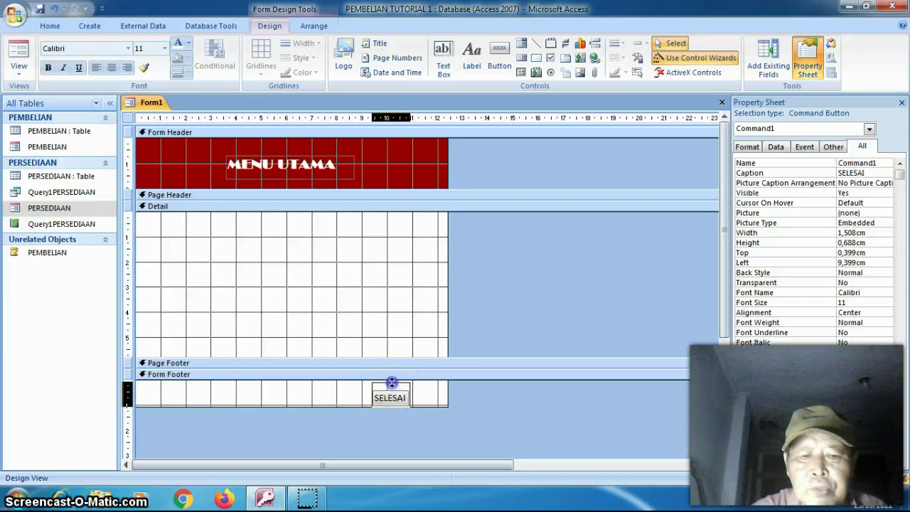
drag(392, 382, 418, 393)
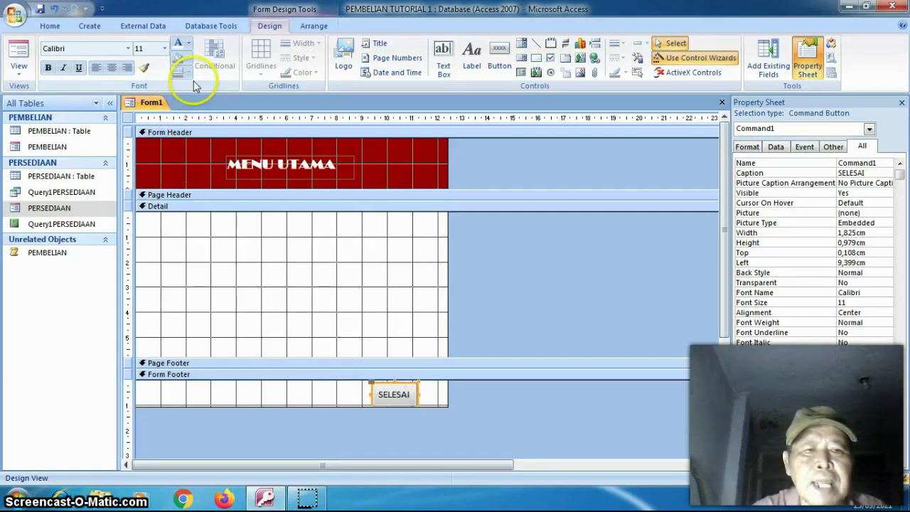
click(210, 393)
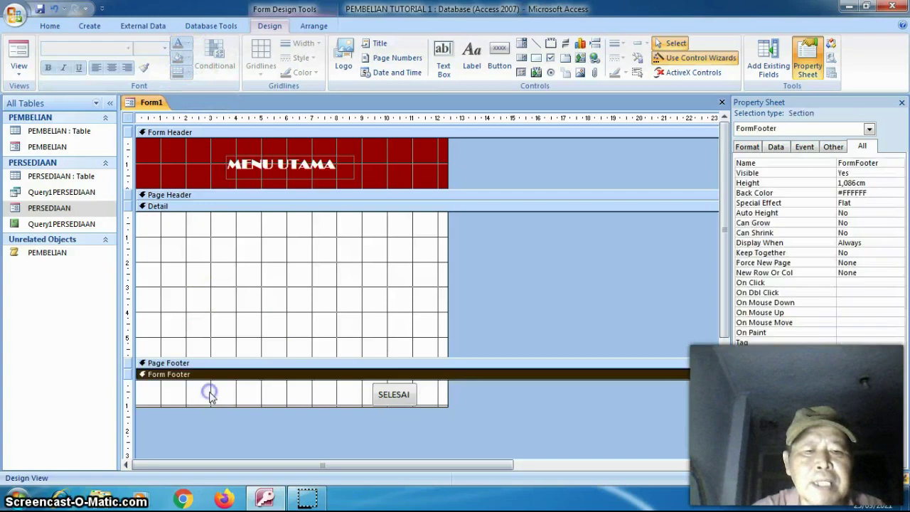
click(177, 61)
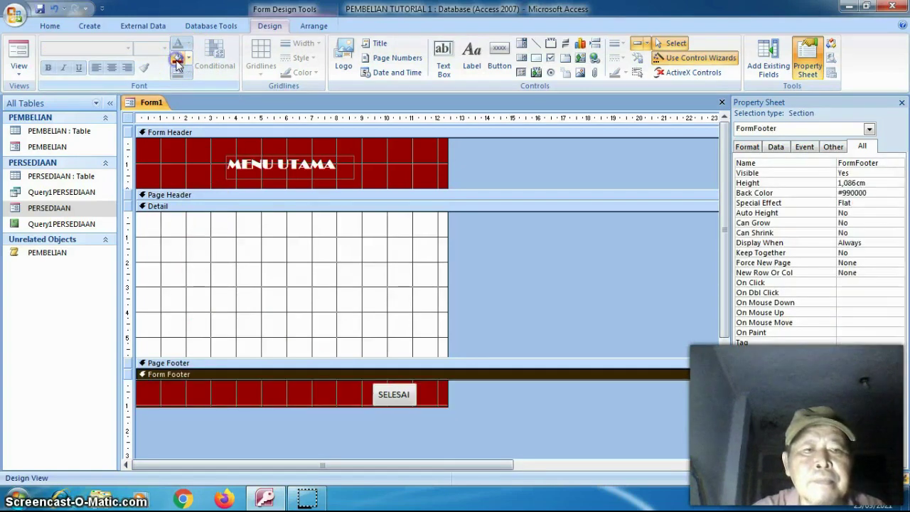
- Add a command button in the Detail section that opens the PEMBELIAN form and shows all the records
click(219, 249)
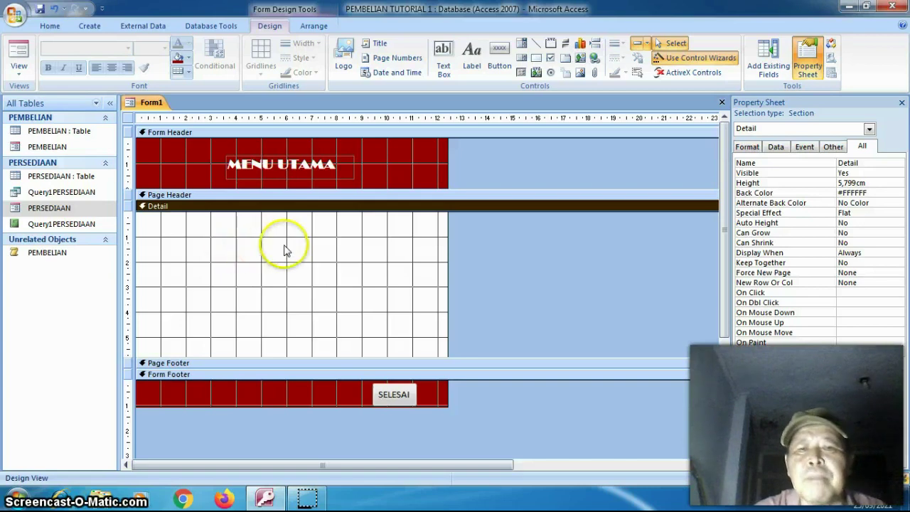
click(494, 56)
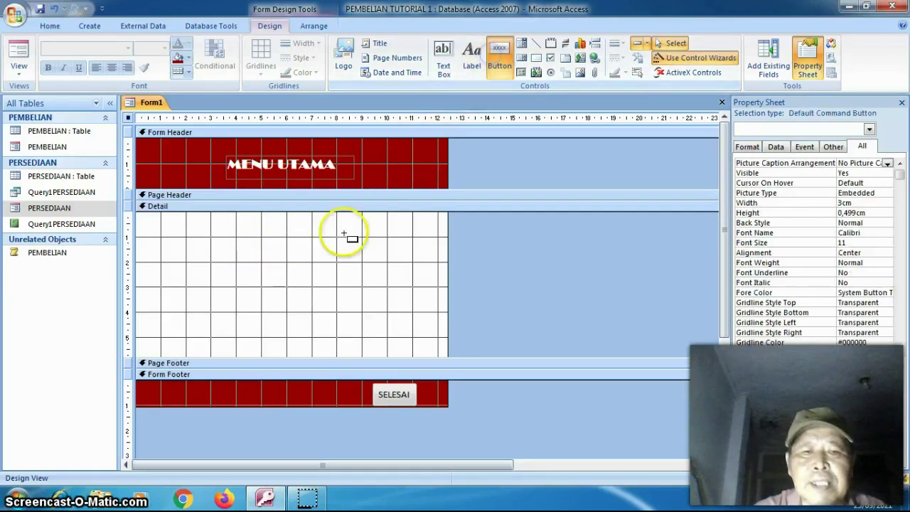
click(204, 236)
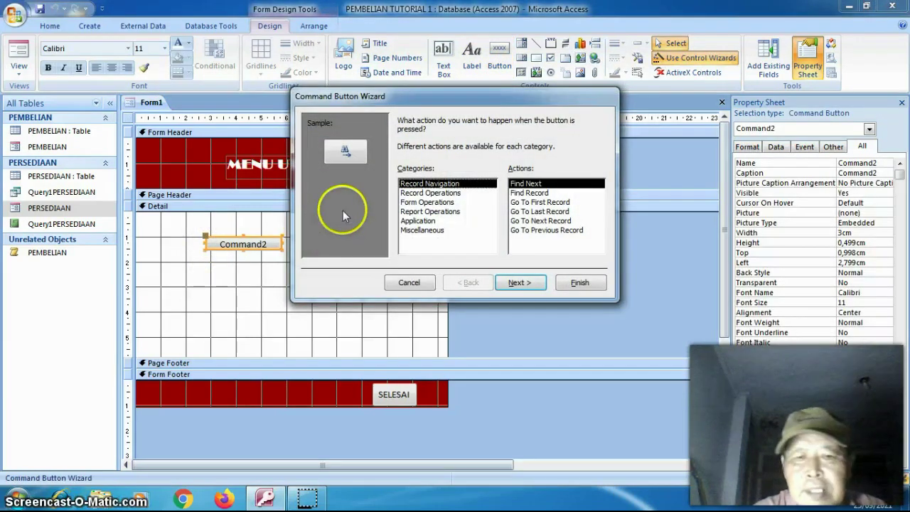
click(411, 203)
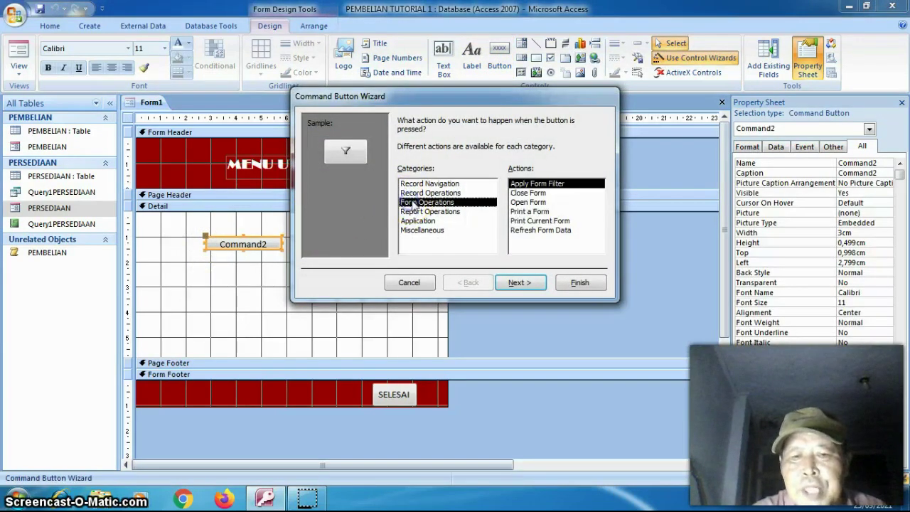
click(525, 204)
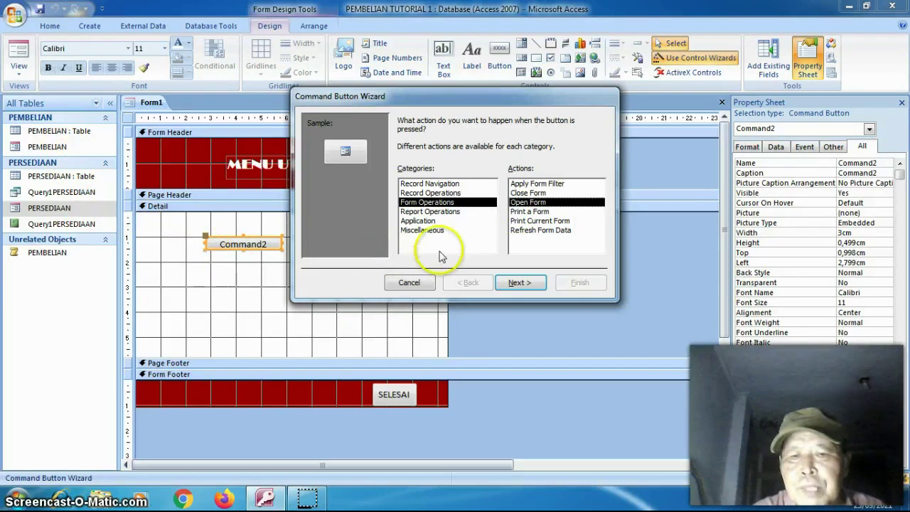
click(520, 282)
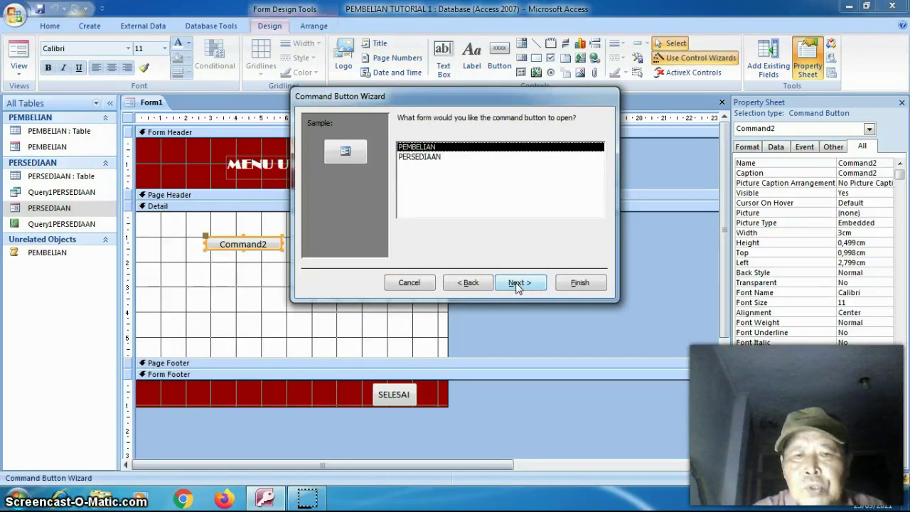
click(517, 285)
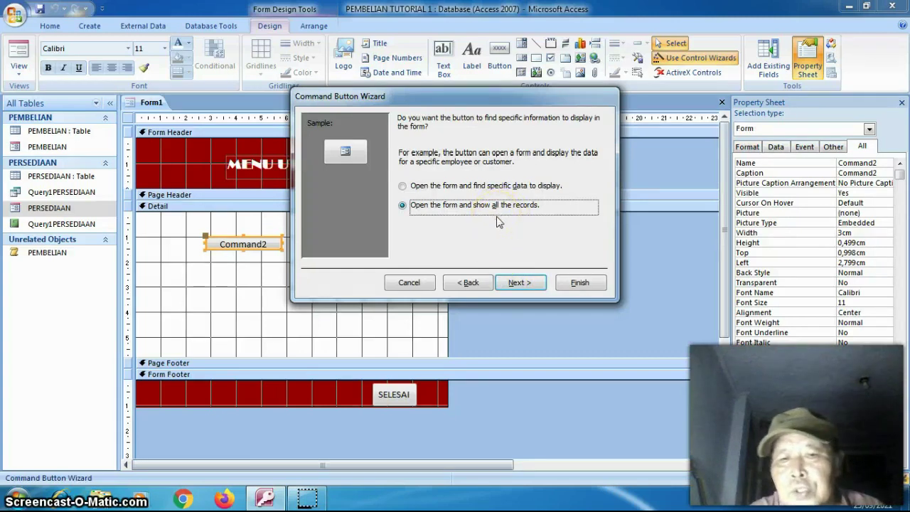
click(506, 223)
click(518, 284)
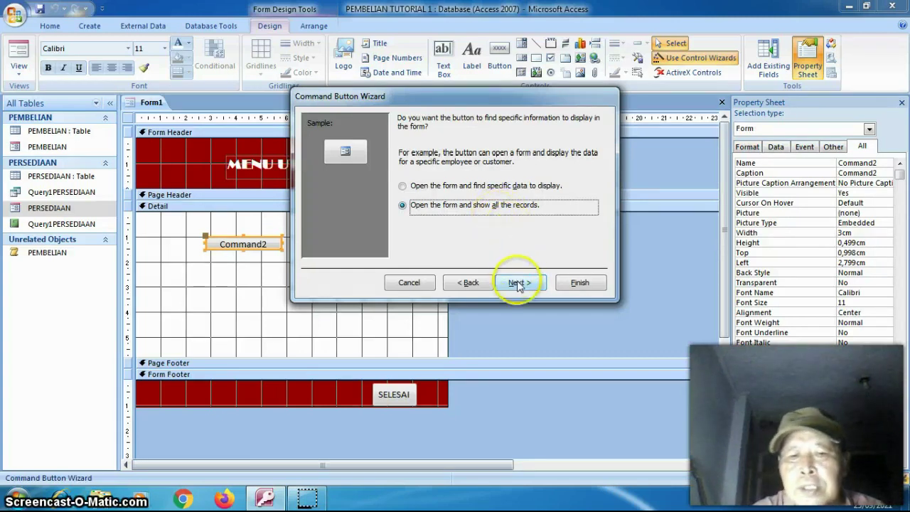
- Give the Detail button the text caption PEMBELIAN, keep its default name and finish the wizard
click(507, 175)
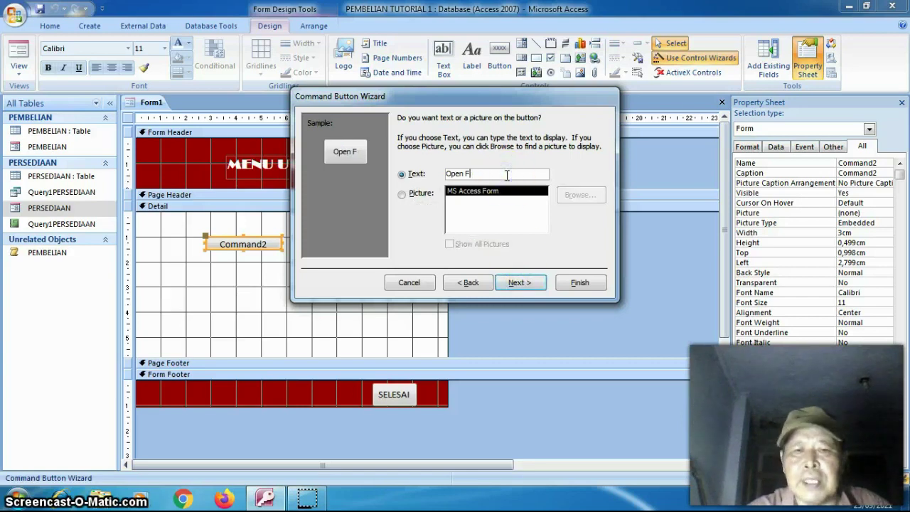
key(BackSpace)
key(BackSpace)
key(BackSpace)
key(BackSpace)
key(BackSpace)
key(BackSpace)
text(PEMBELIAN)
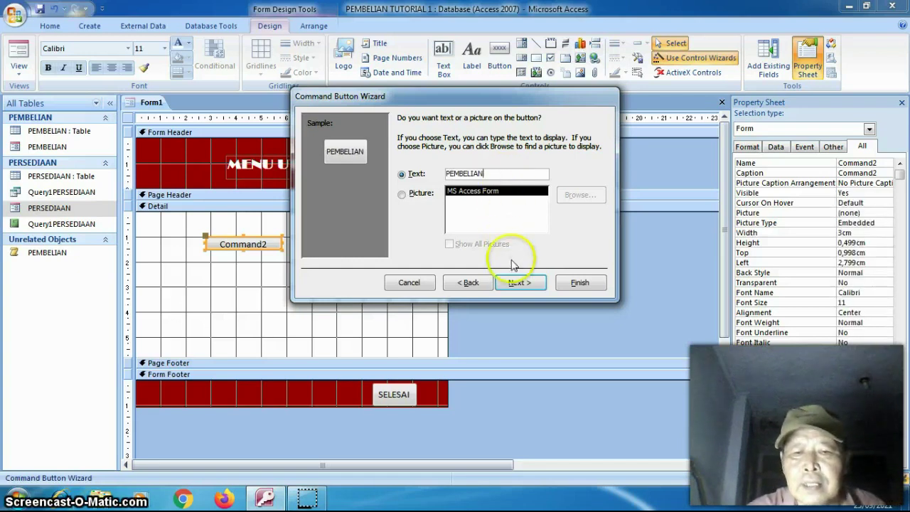
click(514, 283)
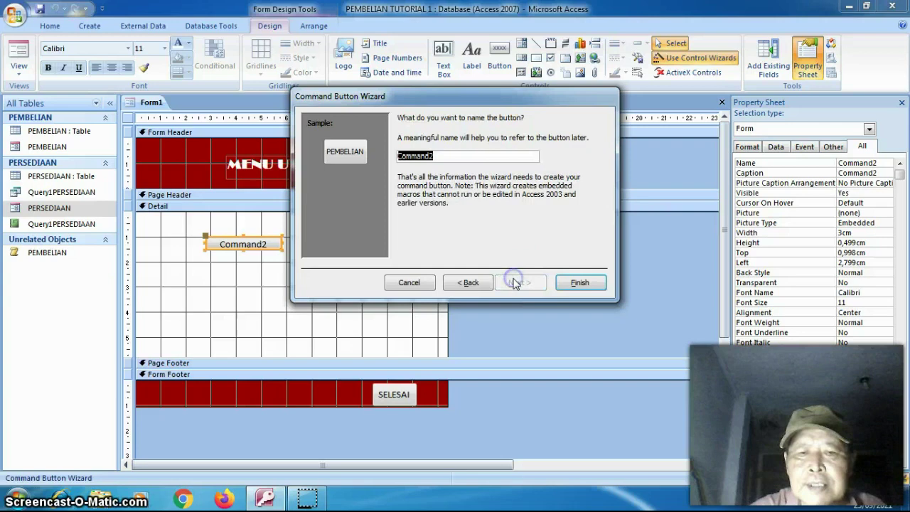
click(579, 285)
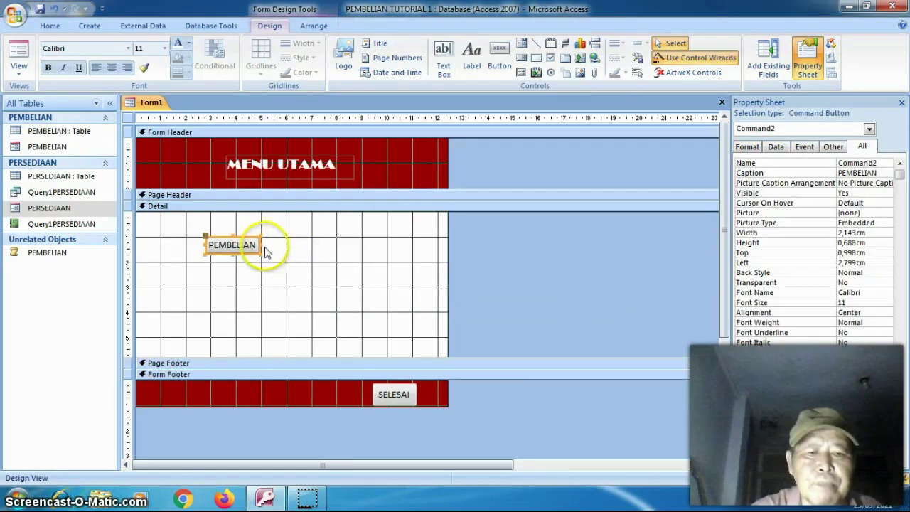
- Widen the PEMBELIAN button to about 3.9 cm, placed about 5 cm from the form's left edge, then test it in Form View and return to Design View
click(269, 261)
drag(248, 246, 360, 242)
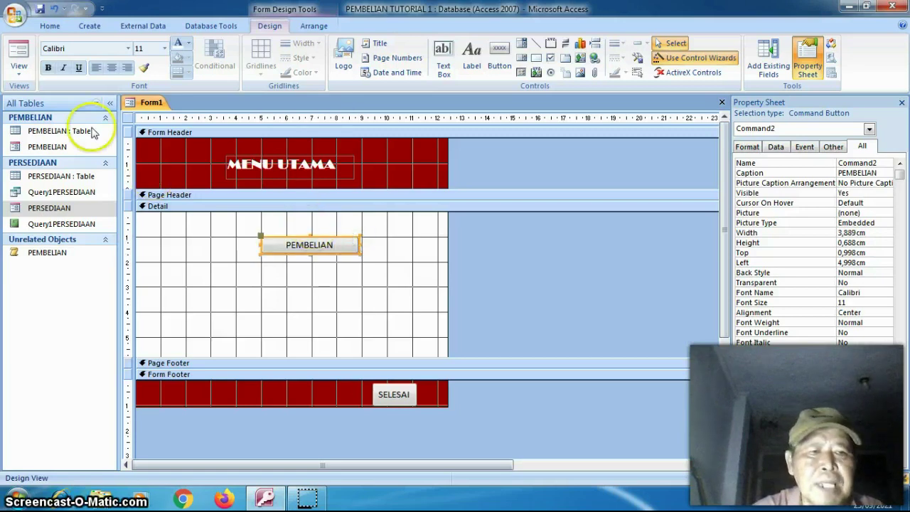
click(19, 52)
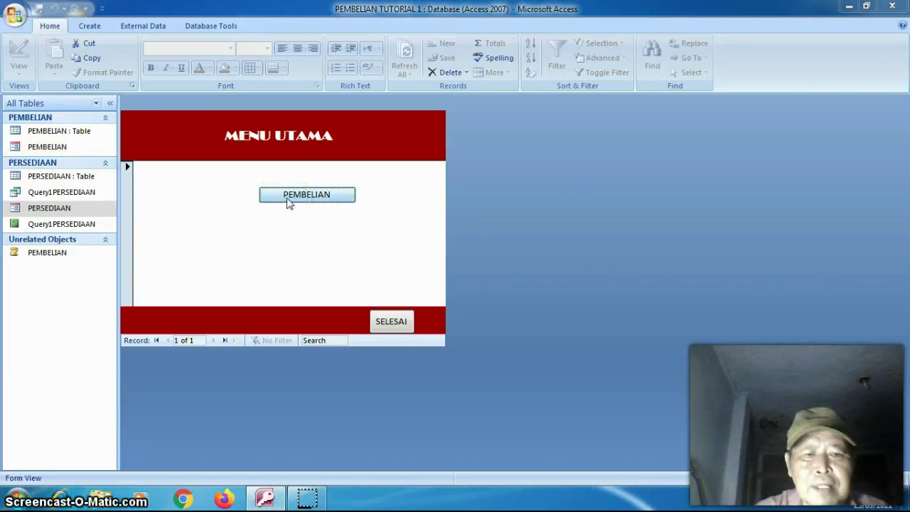
click(307, 195)
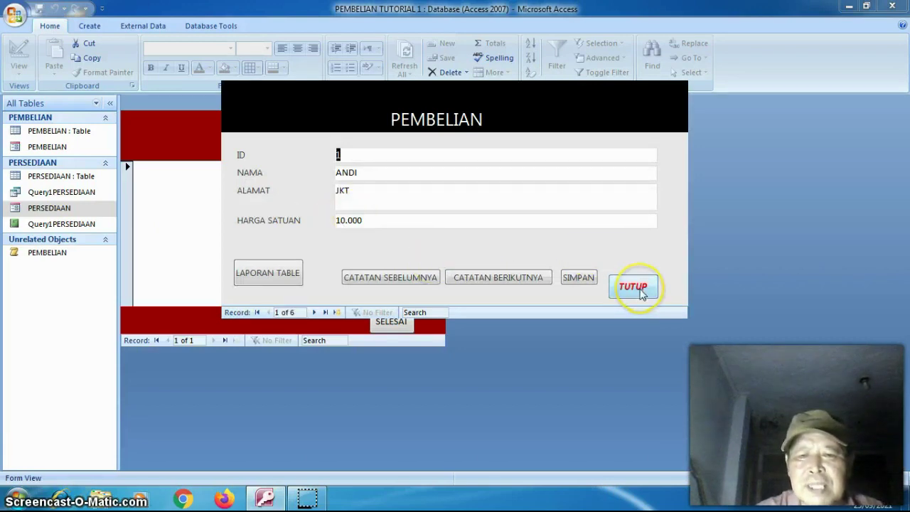
click(636, 288)
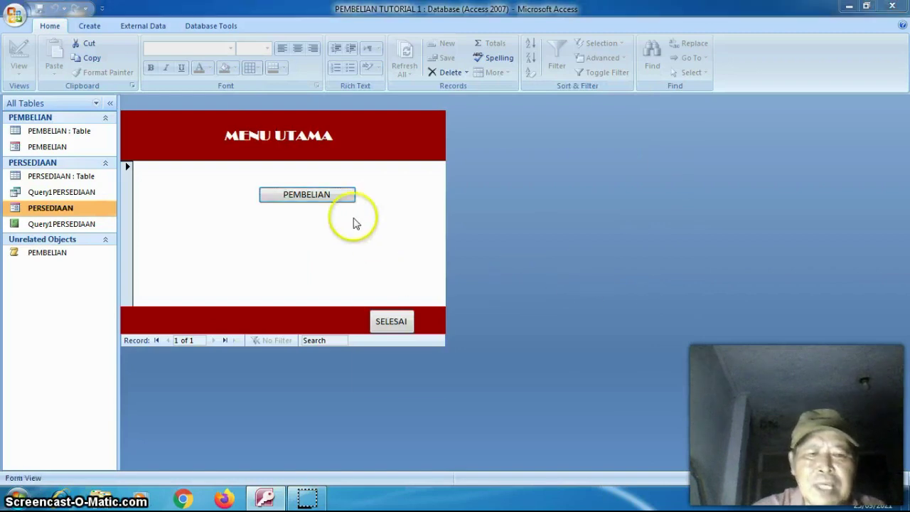
right_click(355, 221)
click(371, 257)
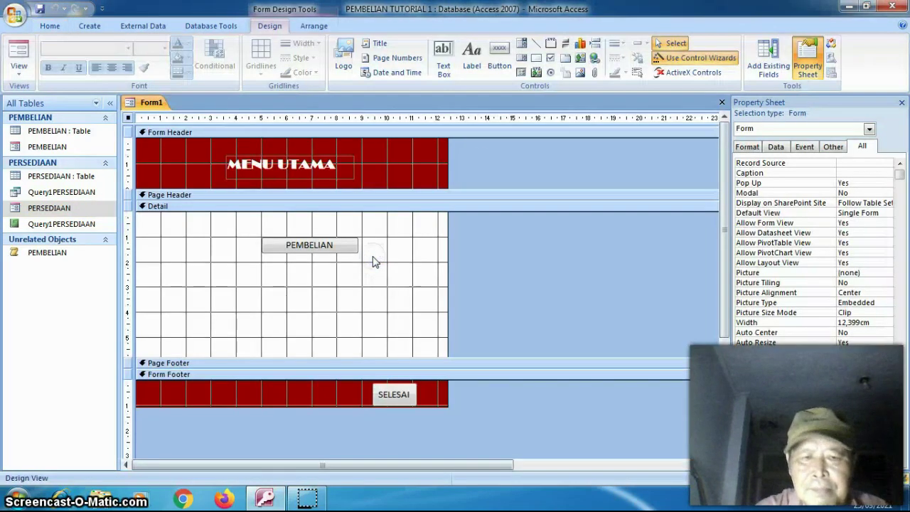
- Add a command button below PEMBELIAN in the Detail section that opens the PERSEDIAAN form and shows all the records
click(499, 51)
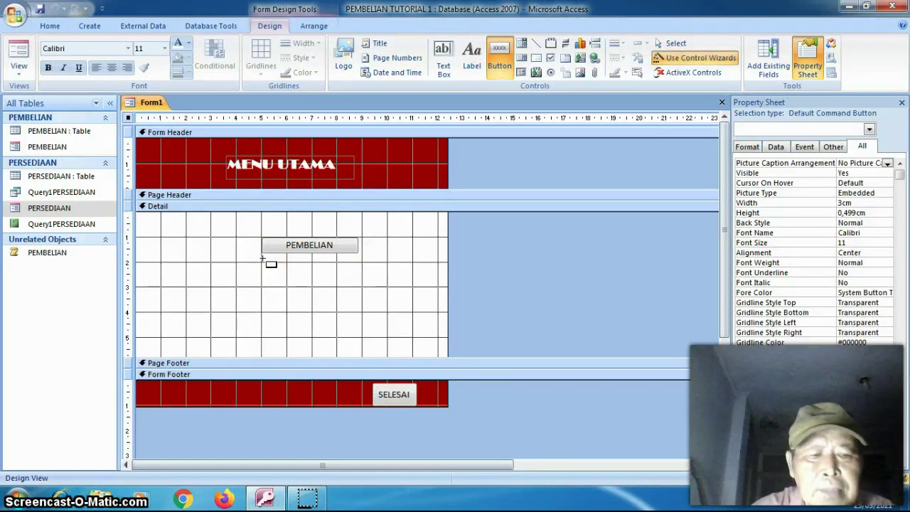
click(263, 259)
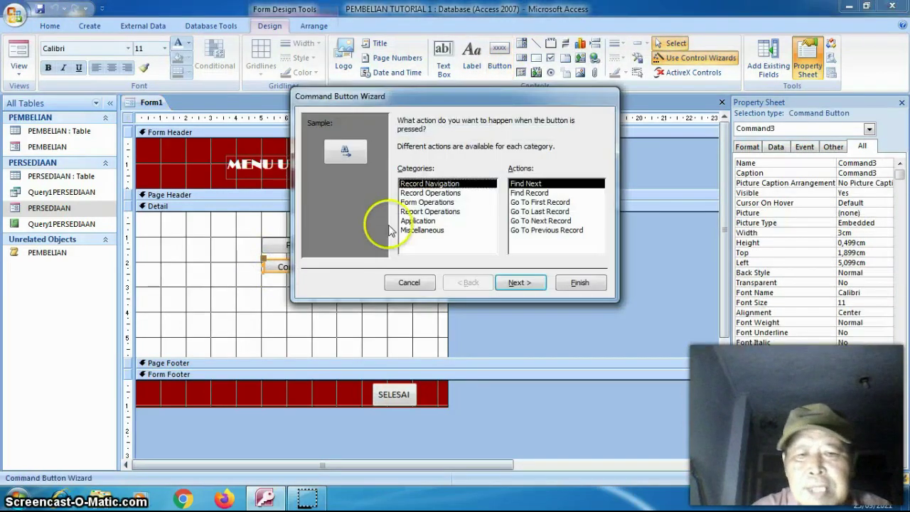
click(427, 202)
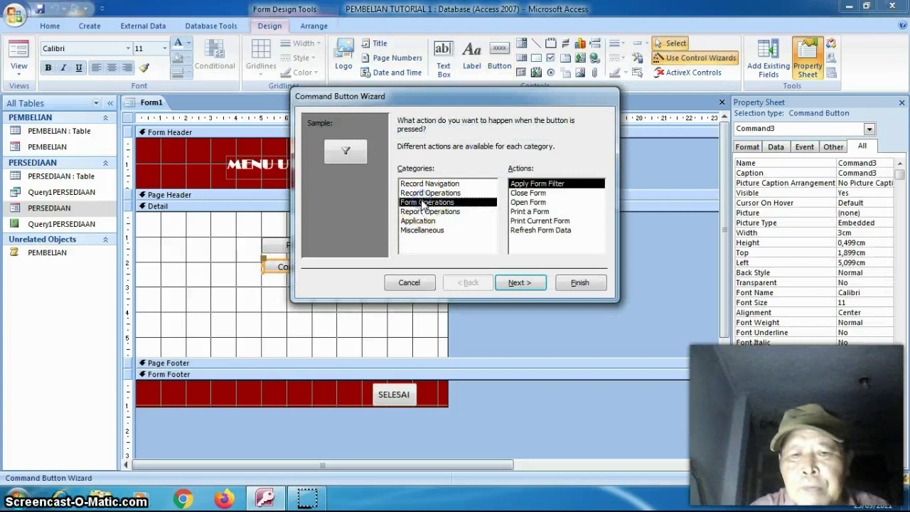
click(514, 204)
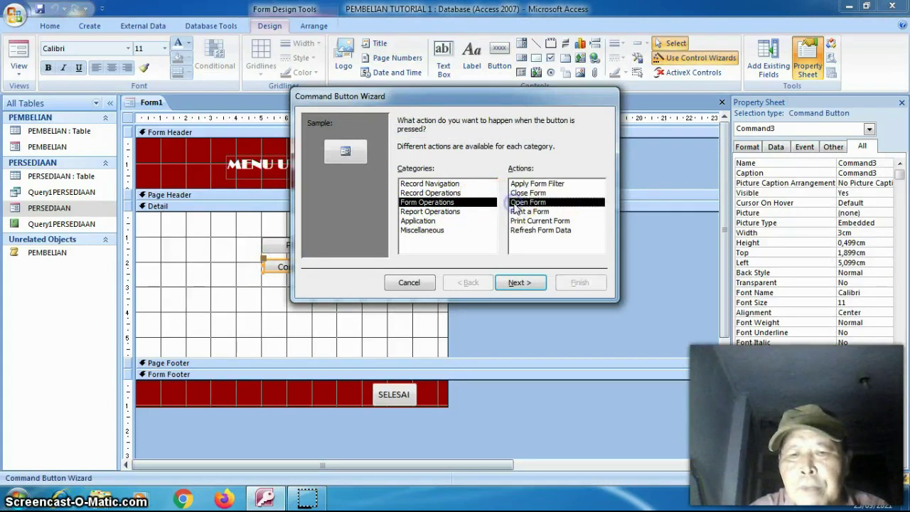
click(521, 284)
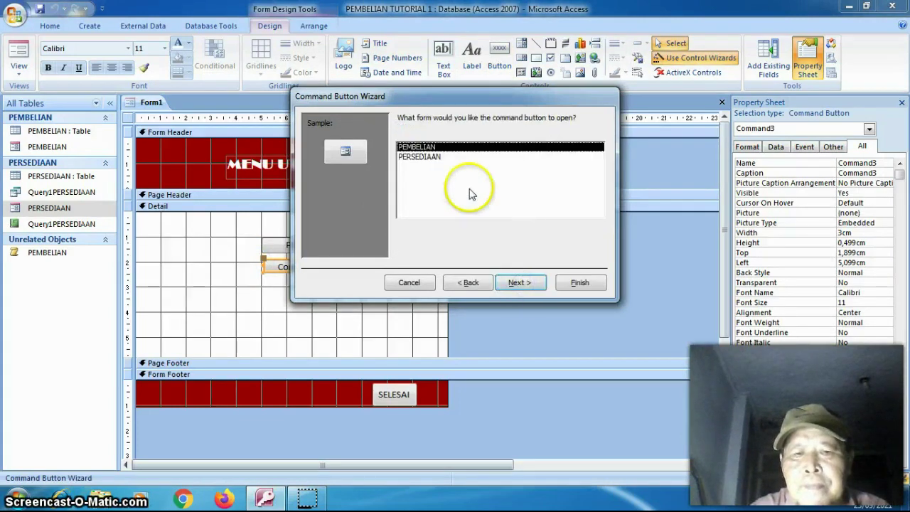
click(431, 157)
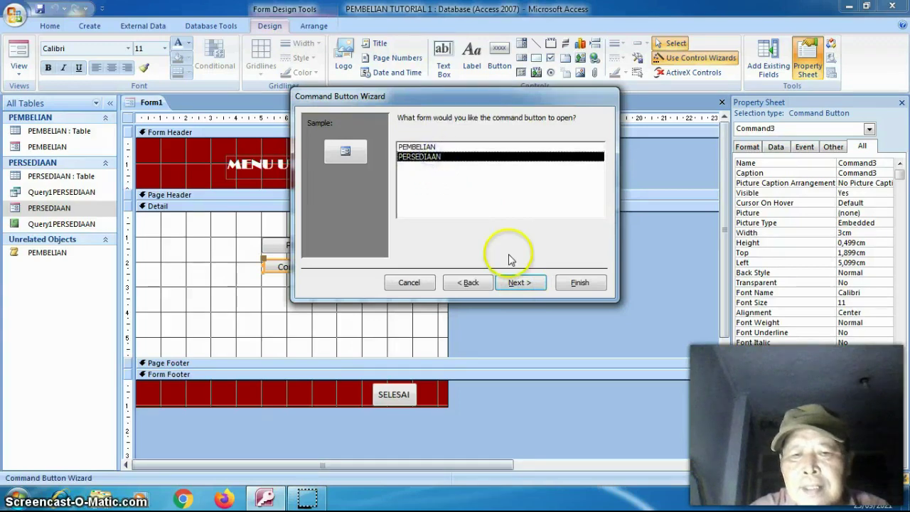
click(519, 283)
click(491, 212)
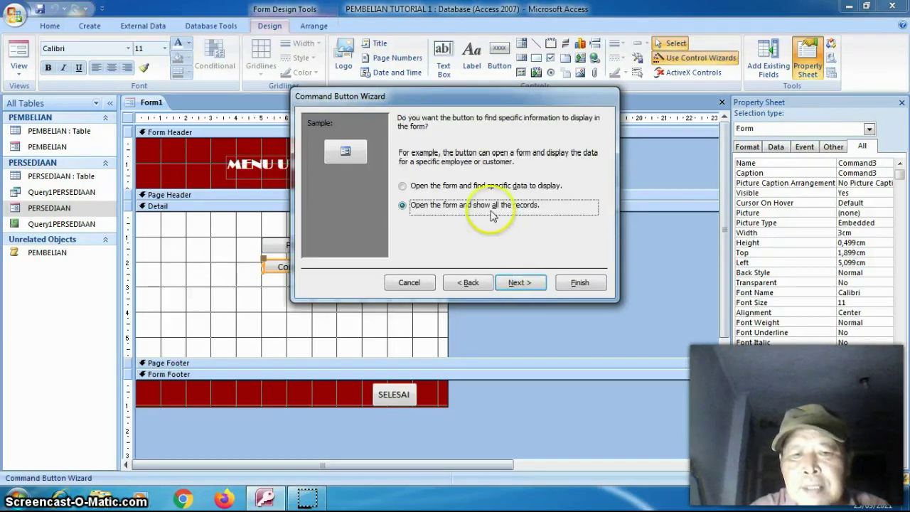
click(518, 283)
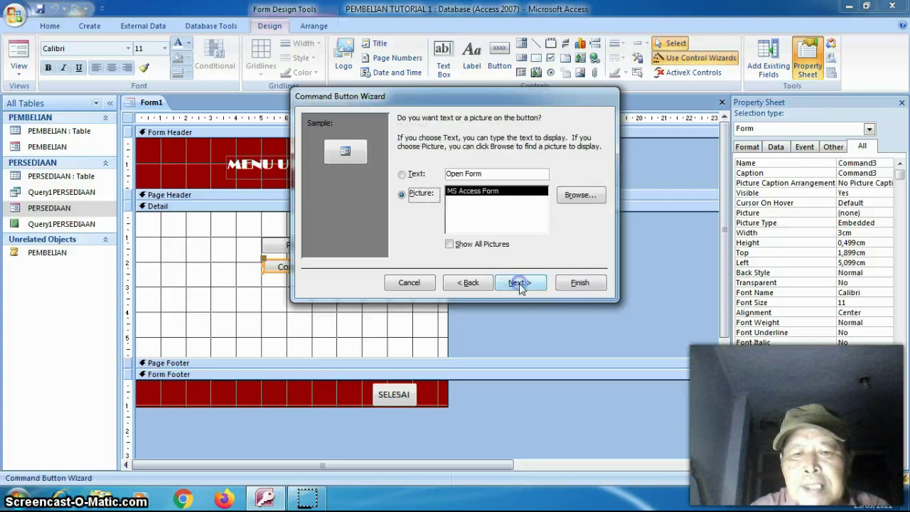
- Give the new form button the text caption PERSEDIAAN, keep its default name and finish the wizard
click(495, 173)
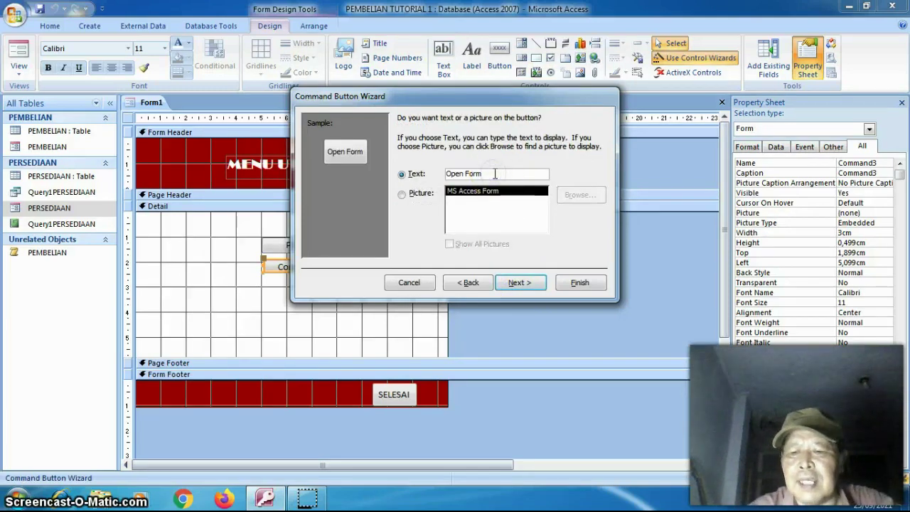
key(BackSpace)
key(BackSpace)
key(BackSpace)
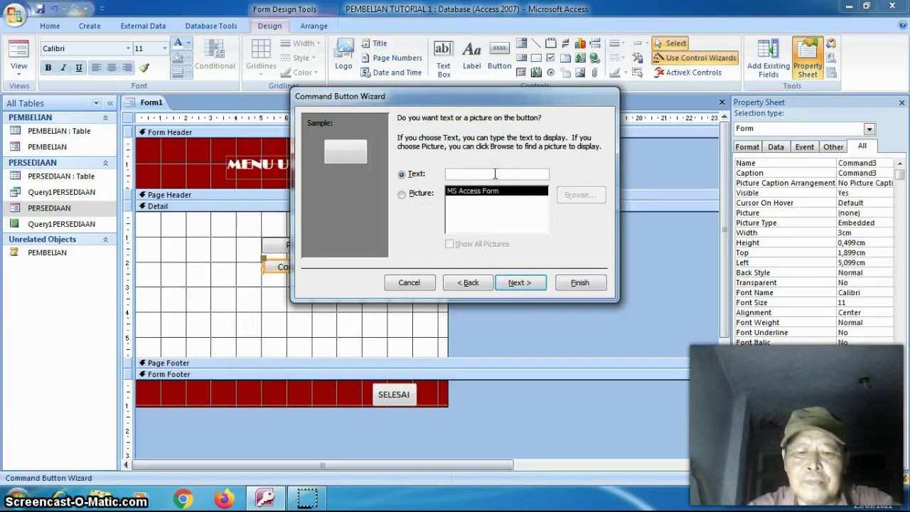
text(PERSEDIAAN)
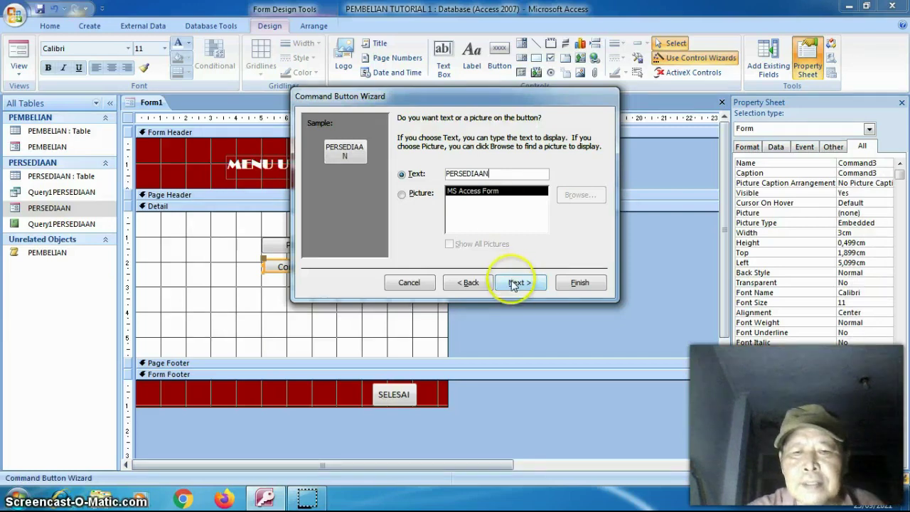
click(513, 282)
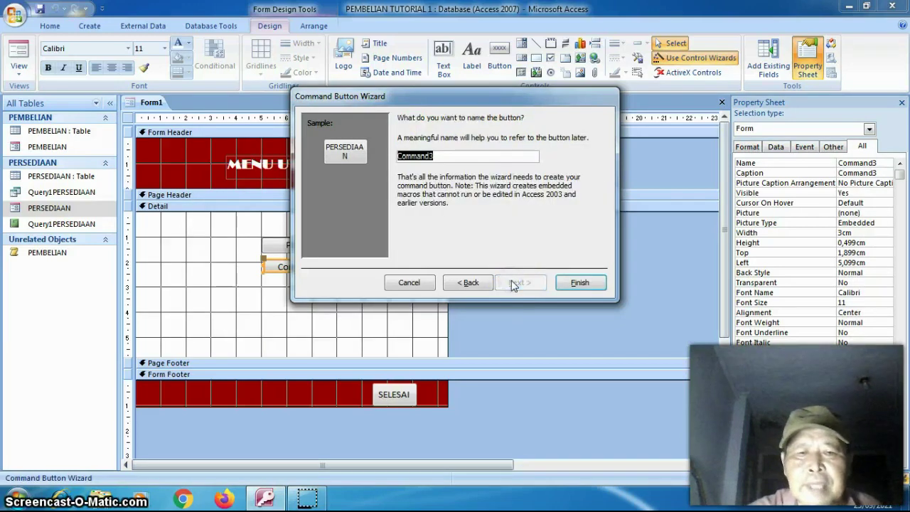
click(579, 282)
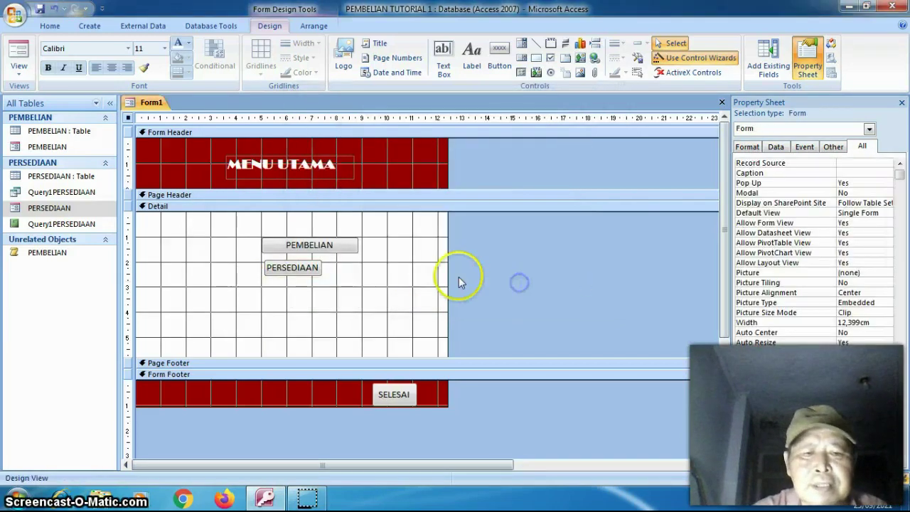
- Move the PERSEDIAAN button directly under PEMBELIAN, about 5 cm from the form's left edge, and widen it to match PEMBELIAN
click(288, 264)
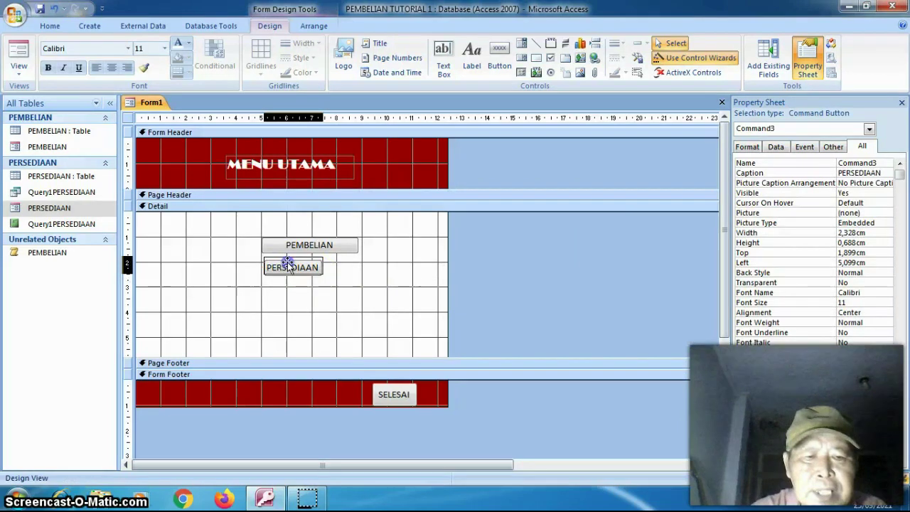
drag(285, 261, 357, 263)
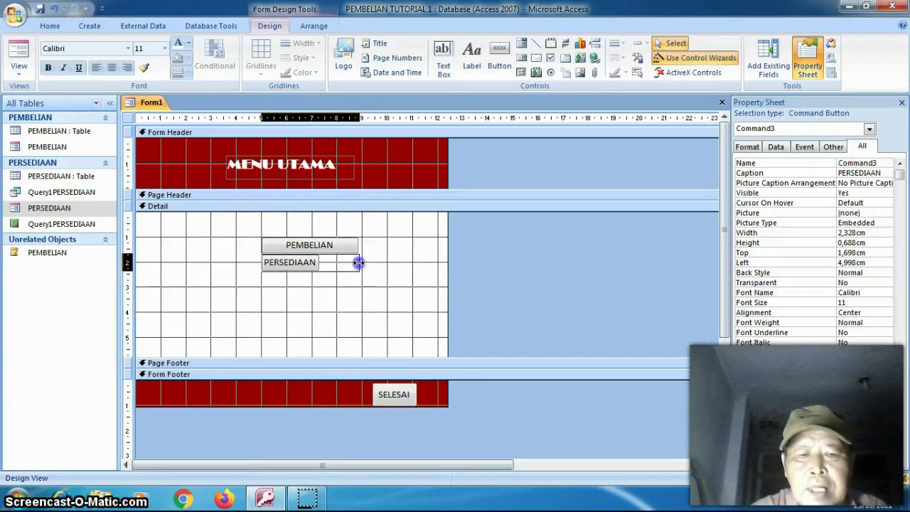
drag(359, 262, 358, 263)
click(350, 290)
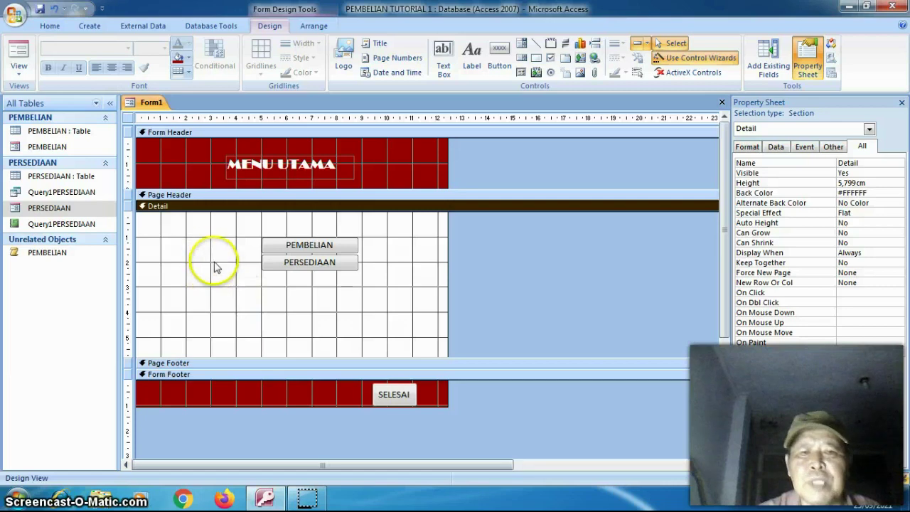
- Add a label reading INPUT DATA in the Detail section, beside the PEMBELIAN button near the form's left edge
click(472, 58)
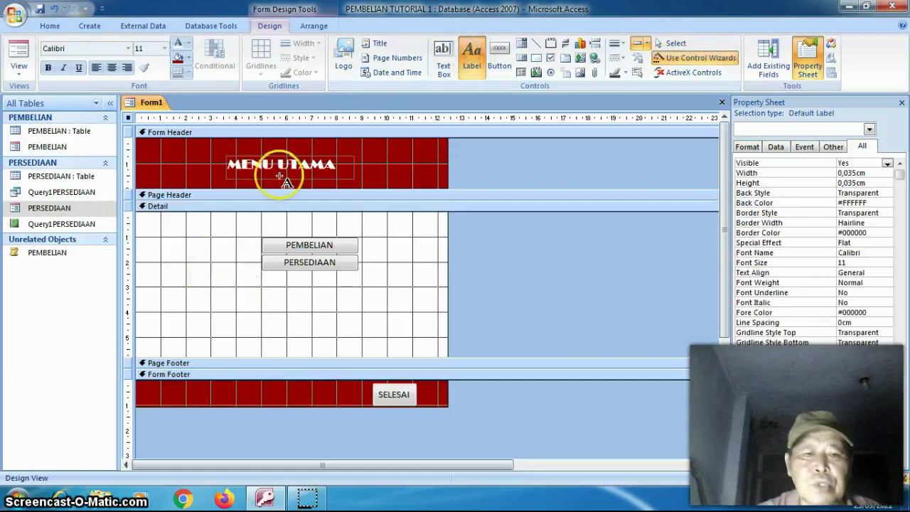
click(160, 242)
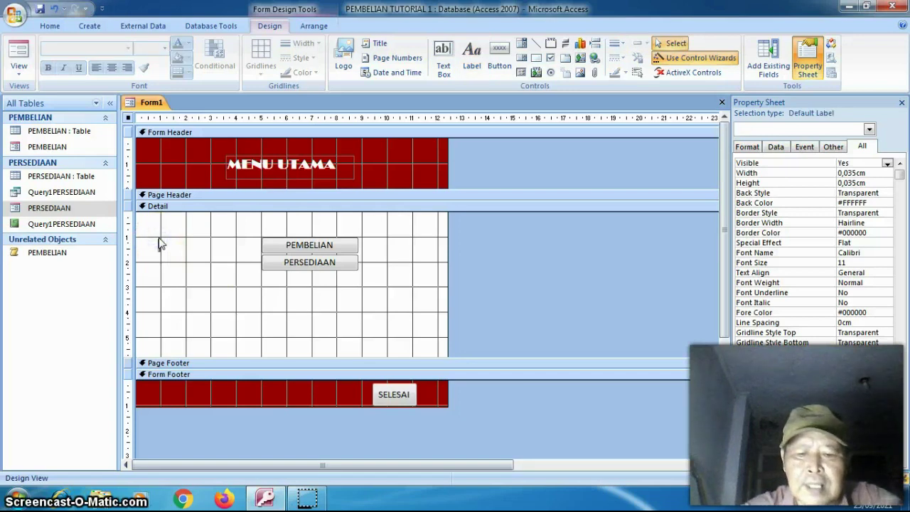
text(INPUT DATA)
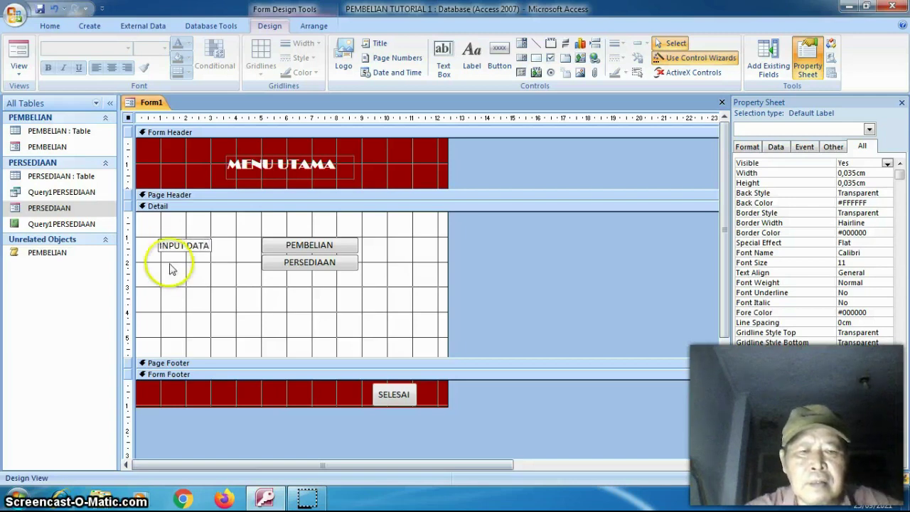
click(174, 269)
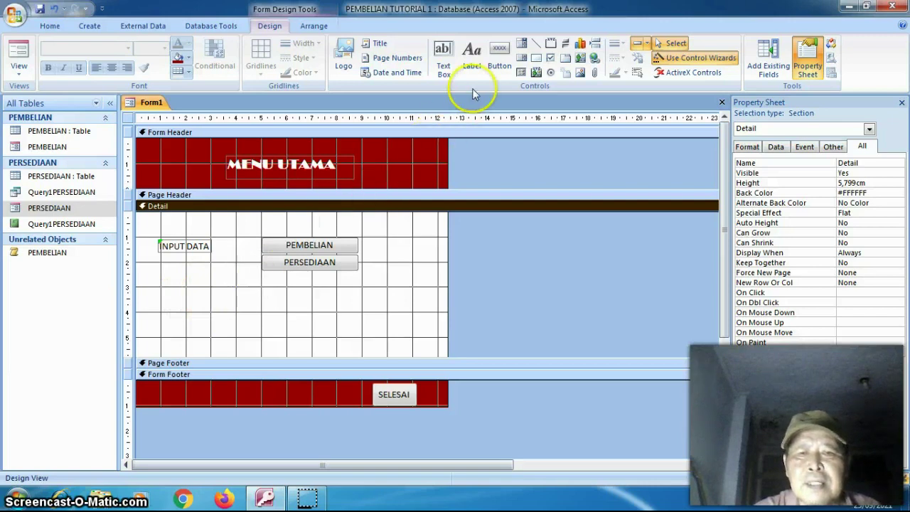
- Add a command button lower in the Detail section, about 3.9 cm down, that opens the Query1PERSEDIAAN report
click(499, 61)
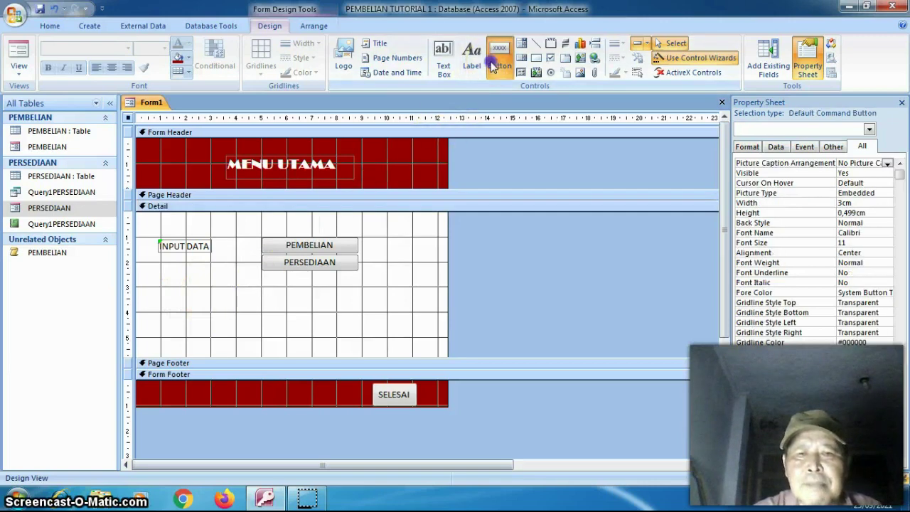
click(263, 309)
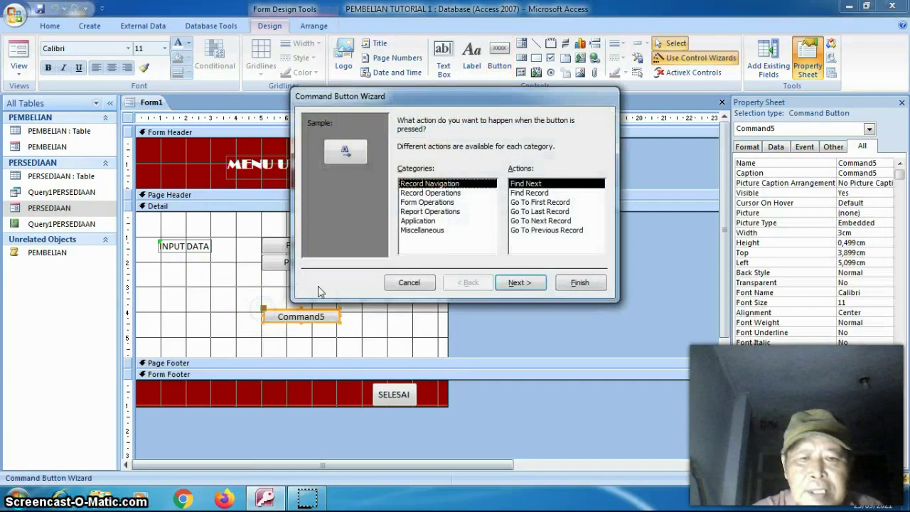
click(451, 211)
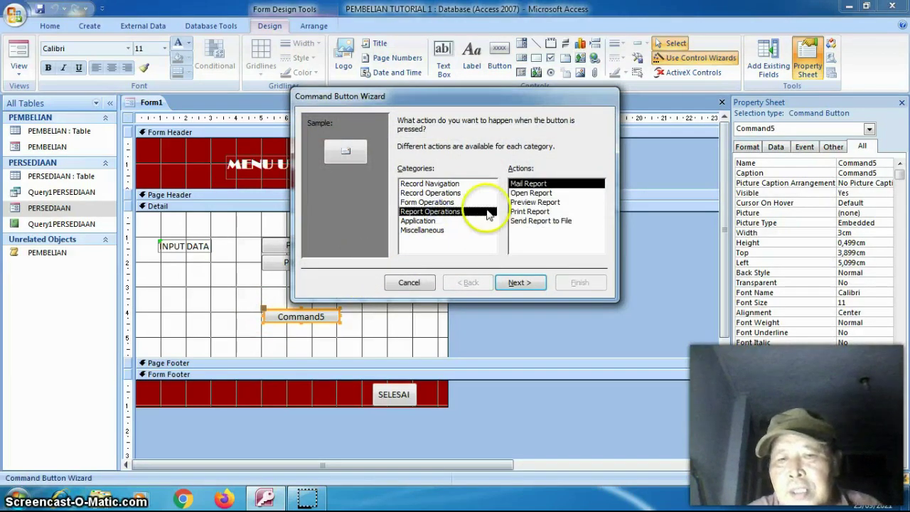
click(527, 193)
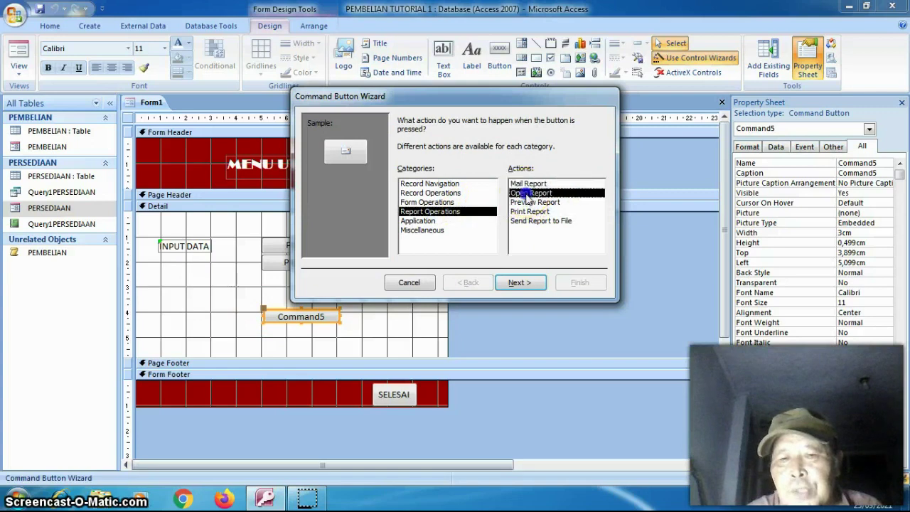
click(526, 282)
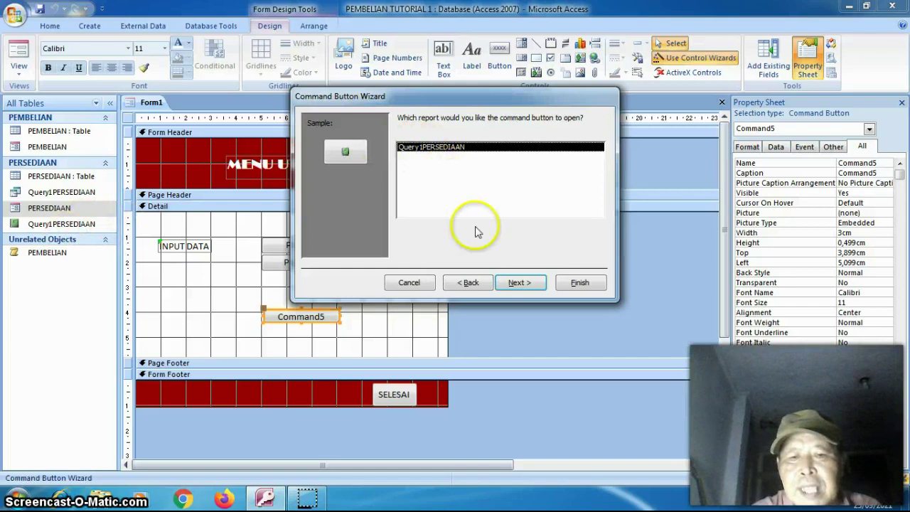
click(516, 283)
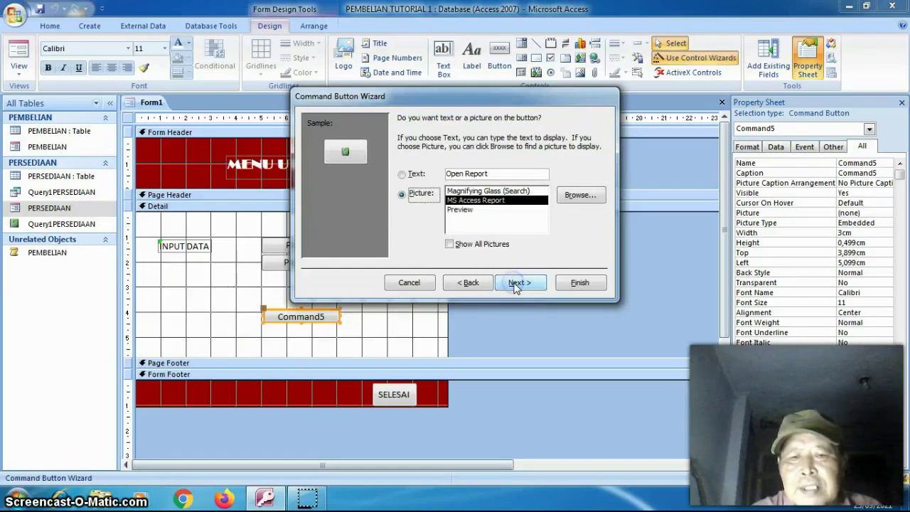
- Caption the report button PERSEDIAAN as text, keeping its default name, and widen it to about 3.8 cm
click(512, 171)
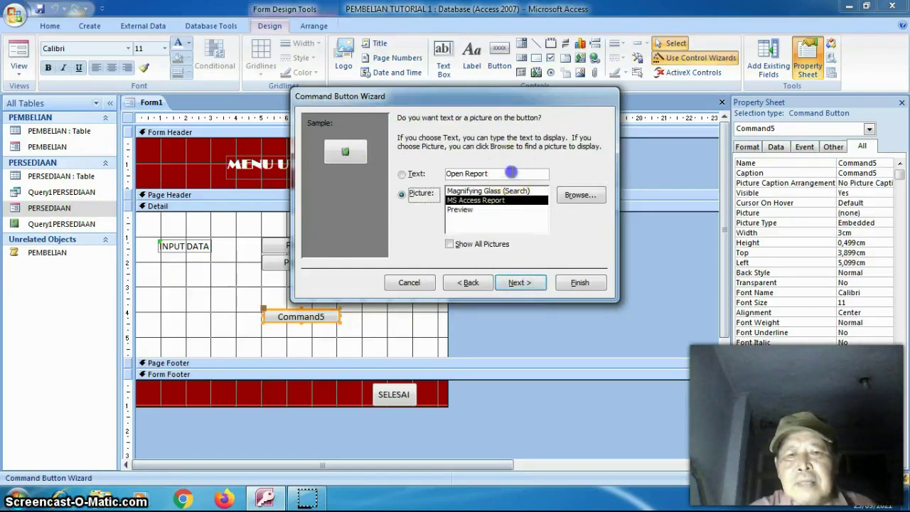
key(BackSpace)
key(BackSpace)
key(BackSpace)
key(BackSpace)
key(BackSpace)
key(BackSpace)
key(BackSpace)
key(BackSpace)
key(BackSpace)
key(BackSpace)
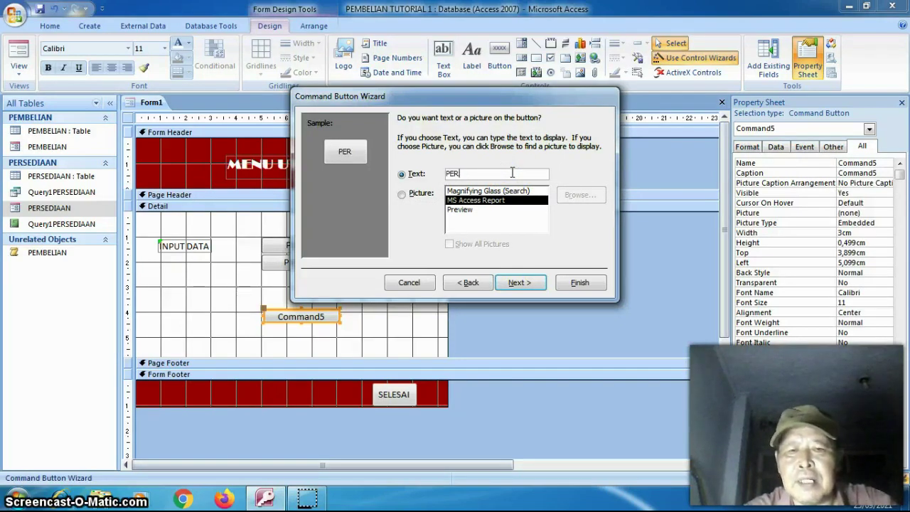
text(PERSEDIAAN)
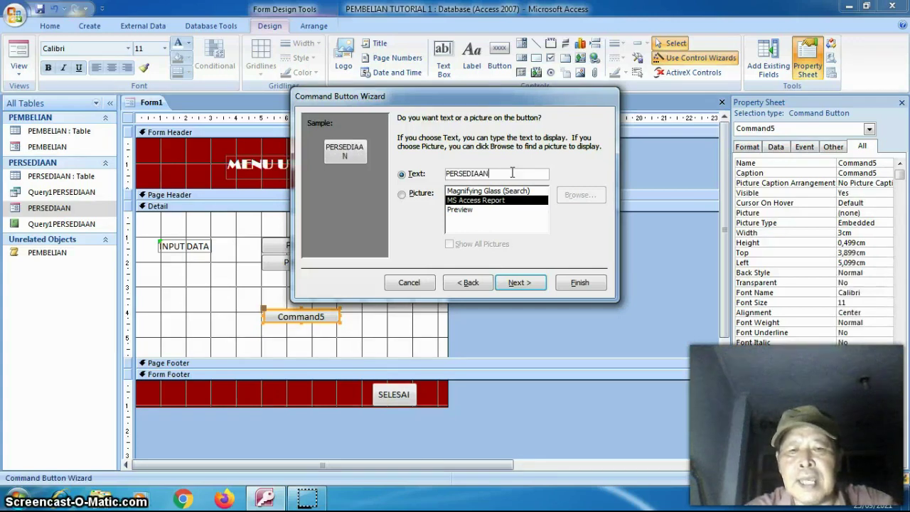
click(518, 282)
click(566, 282)
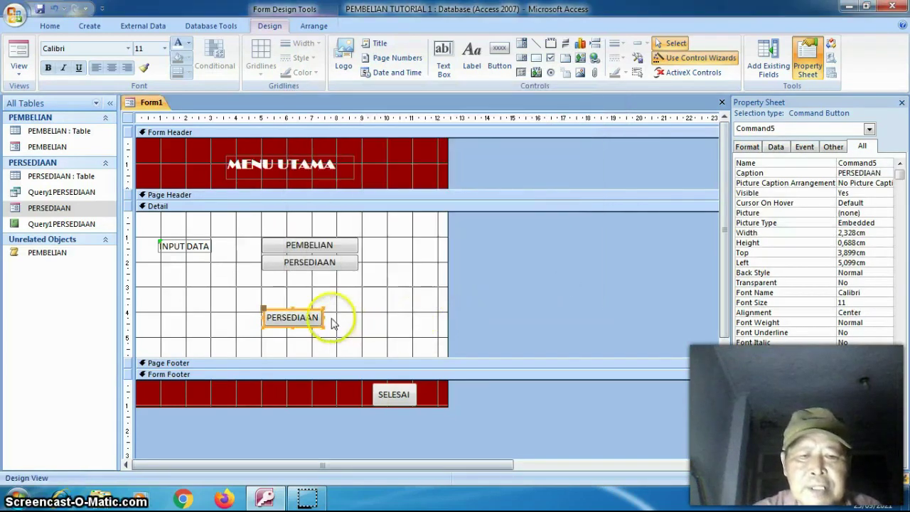
drag(324, 316, 361, 317)
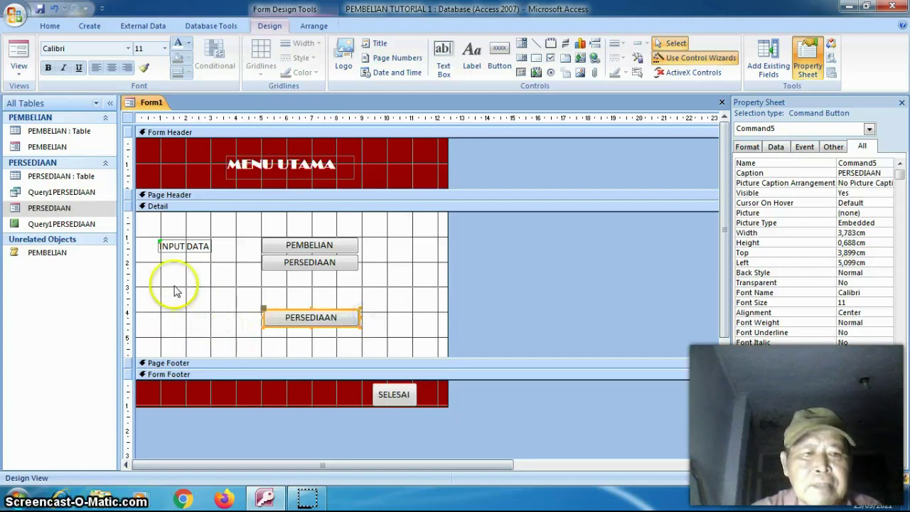
- Add a label reading LAPORAN in the Detail section, beside the report button and below INPUT DATA
click(472, 55)
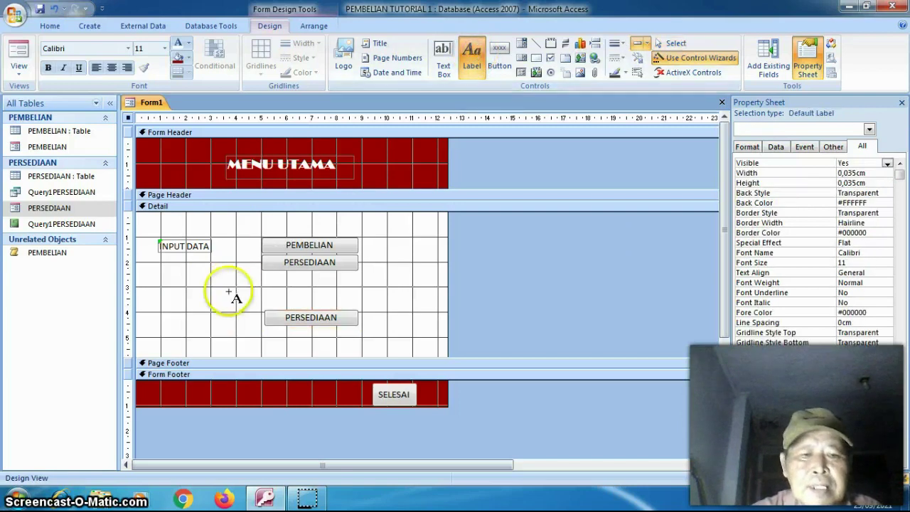
click(164, 314)
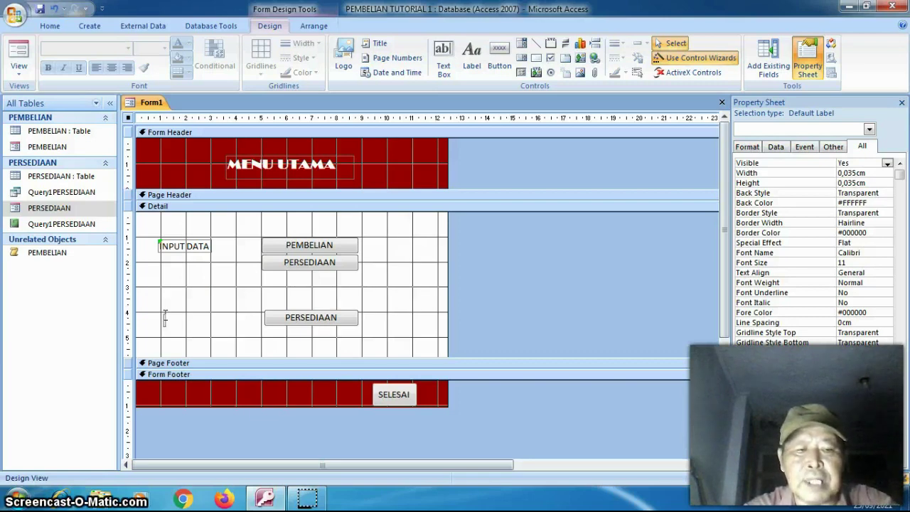
text(LAPORAN)
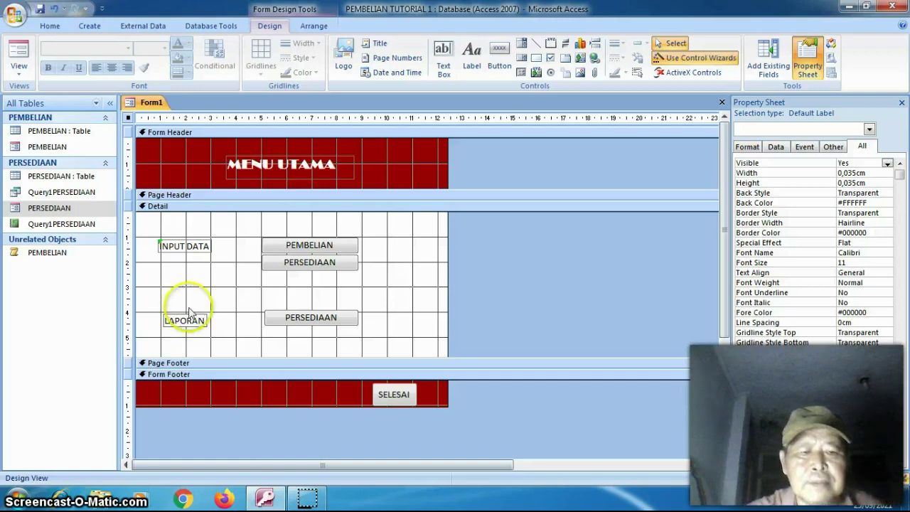
click(211, 289)
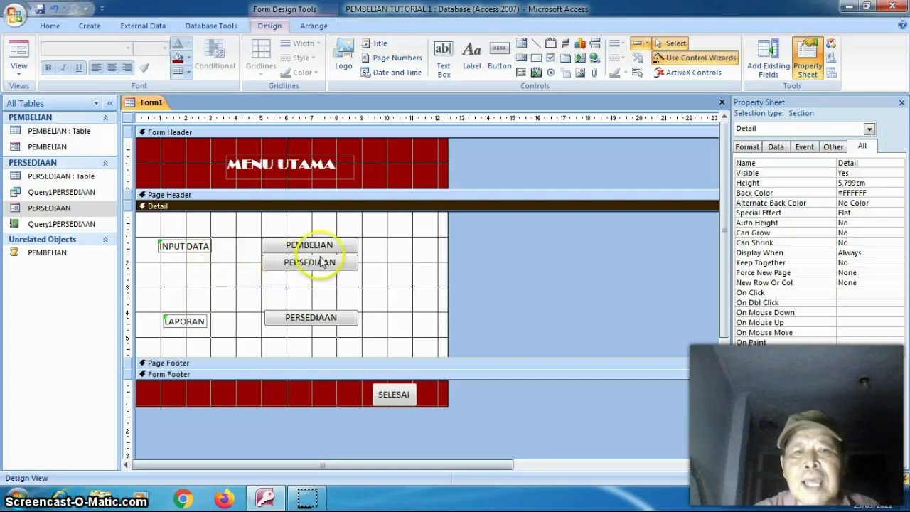
- Draw a horizontal line about 12.1 cm long between the INPUT DATA and LAPORAN groups in the Detail section and colour it red (#ED1C24)
click(536, 43)
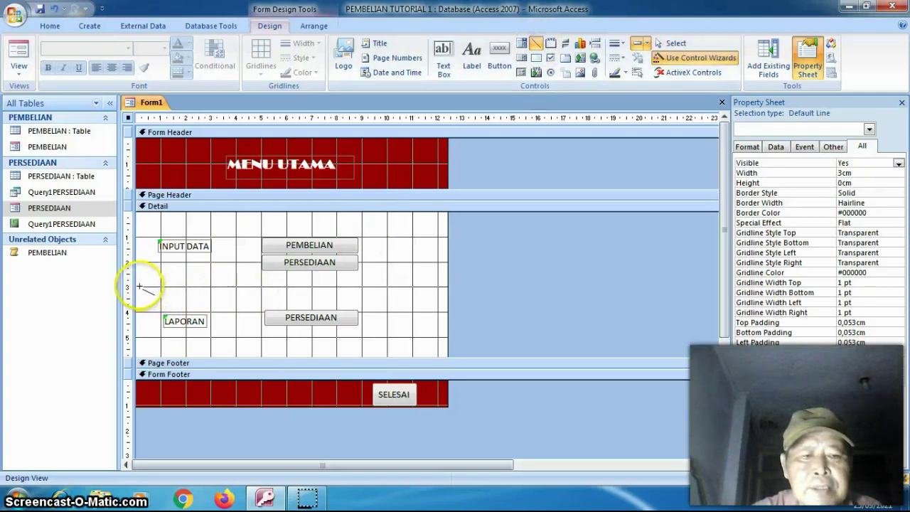
drag(139, 286, 441, 288)
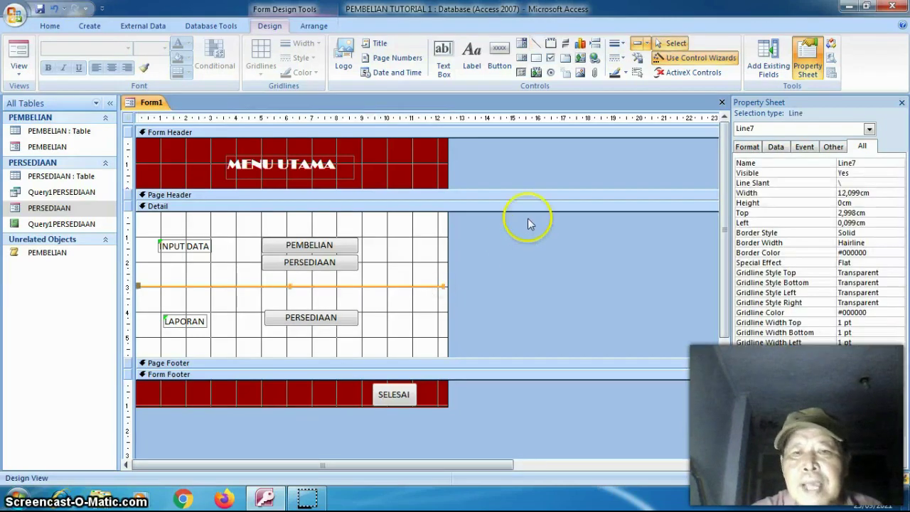
click(624, 72)
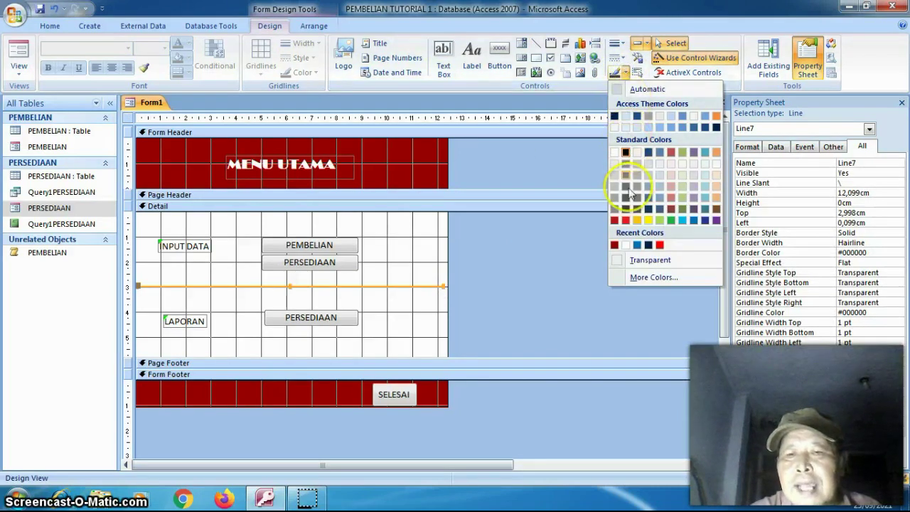
click(625, 220)
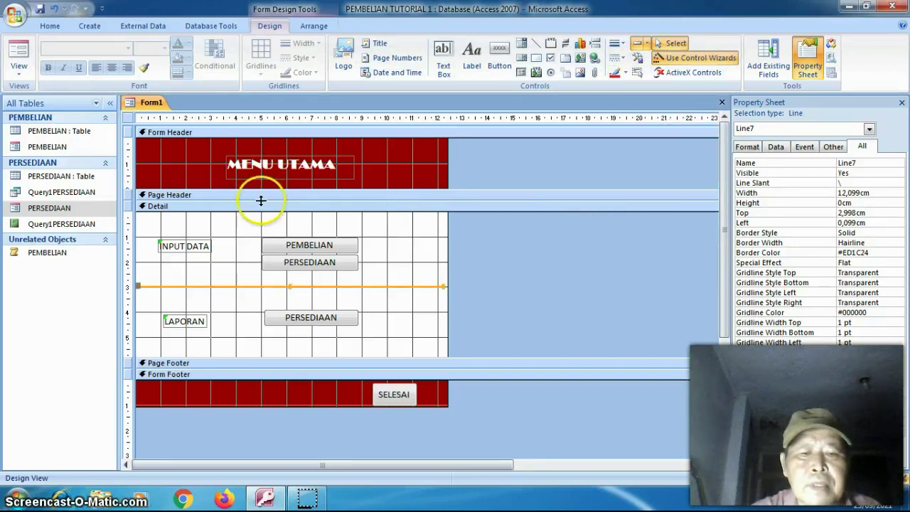
- Preview the menu in Form View and test the PERSEDIAAN button beside LAPORAN, closing the report it opens
click(18, 49)
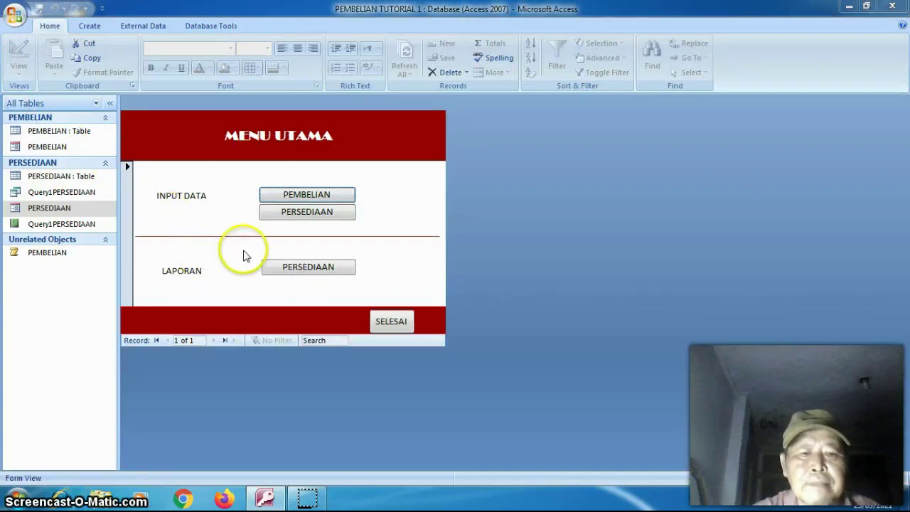
click(297, 270)
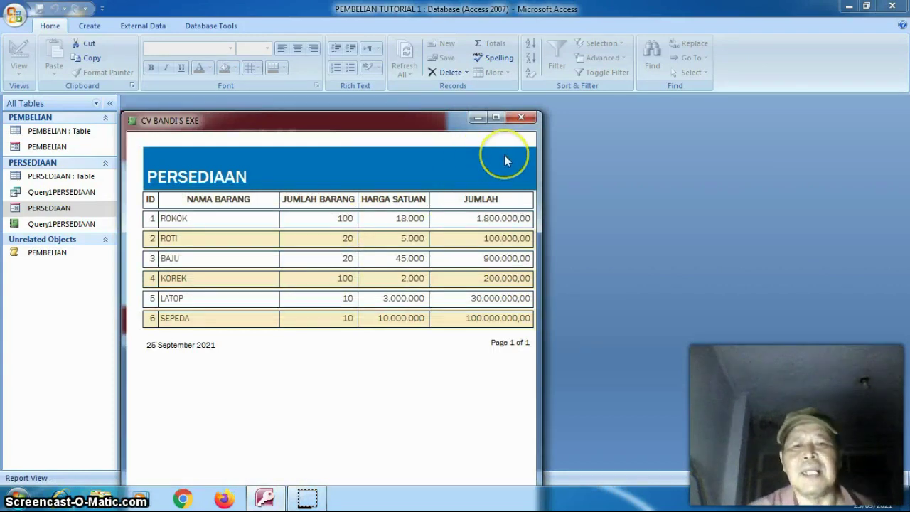
click(521, 118)
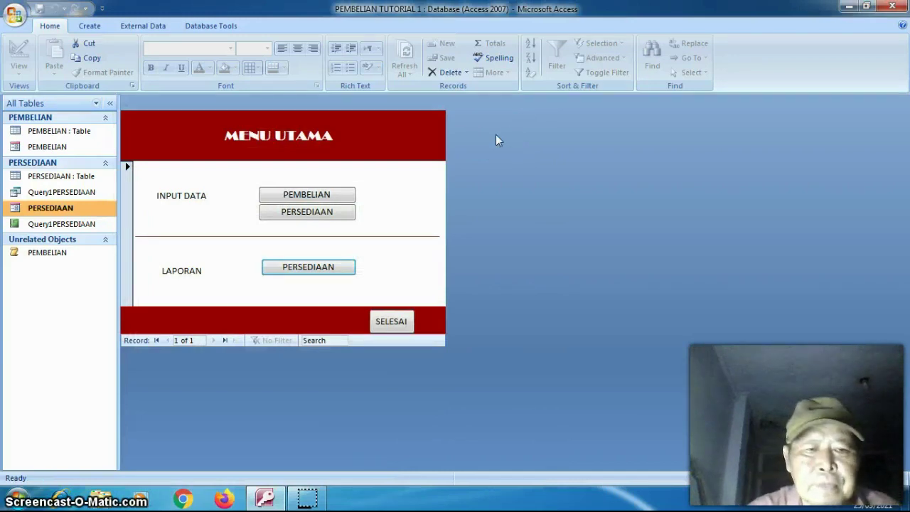
click(471, 158)
- Set the form's Auto Center to Yes, turn off its record selectors and navigation buttons, and show it in Form View
right_click(410, 171)
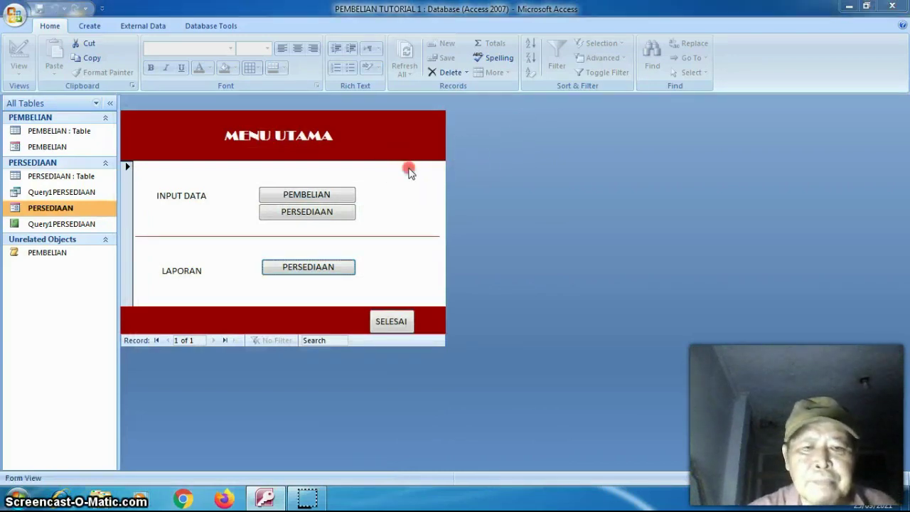
click(425, 207)
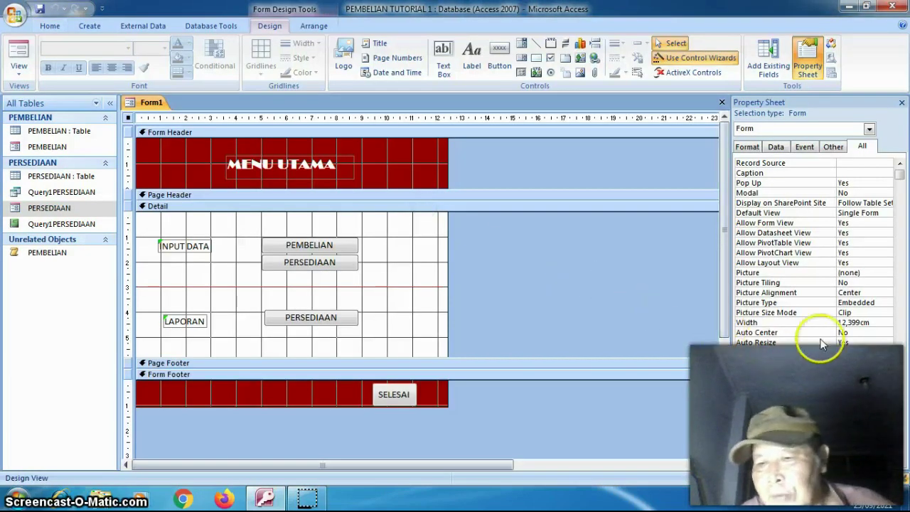
click(874, 360)
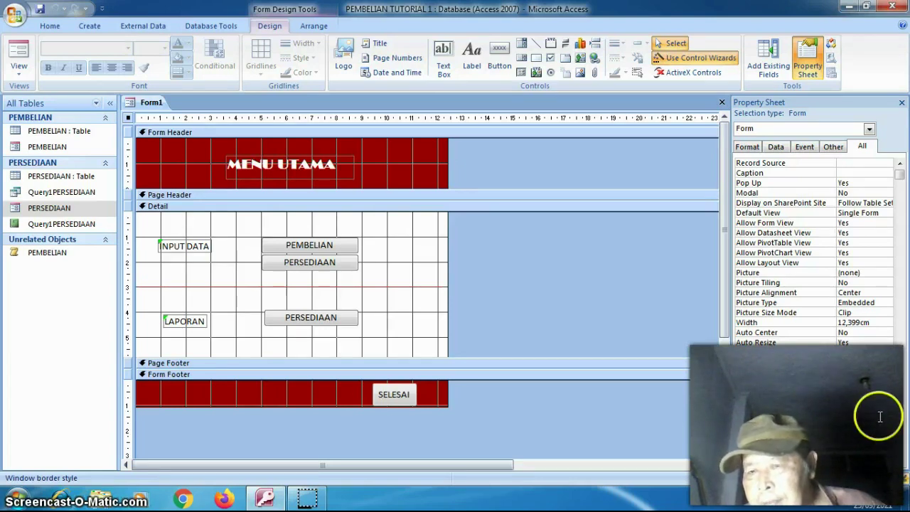
click(870, 332)
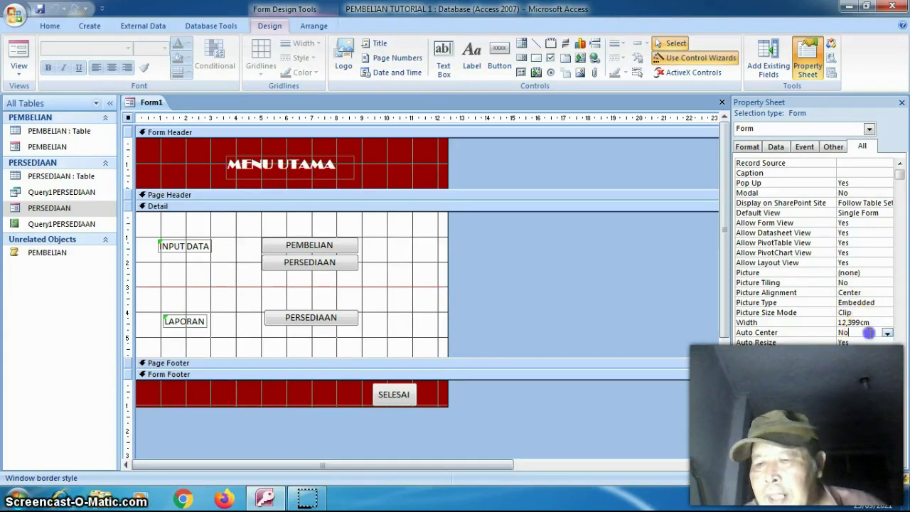
click(886, 333)
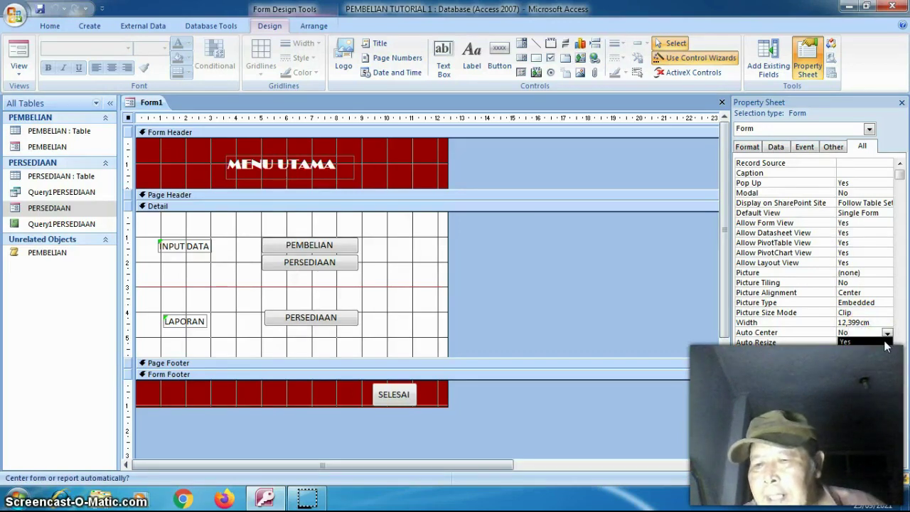
click(885, 341)
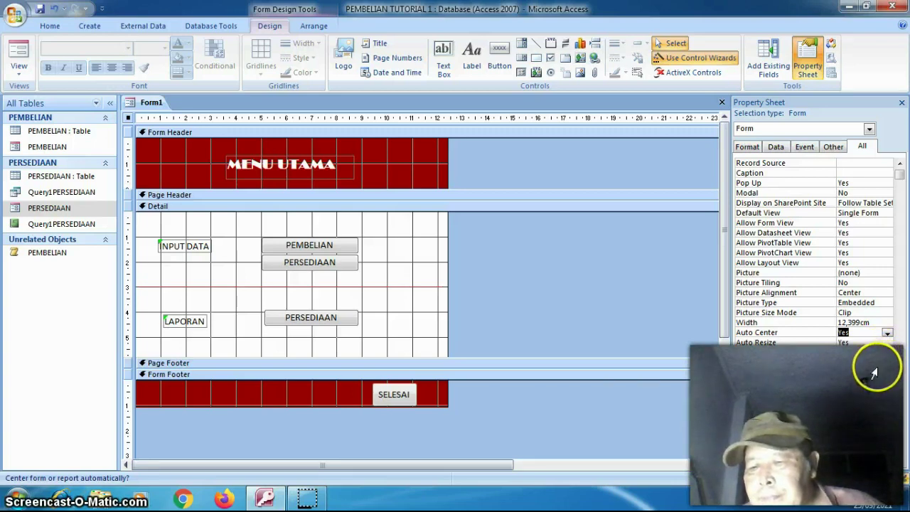
click(878, 369)
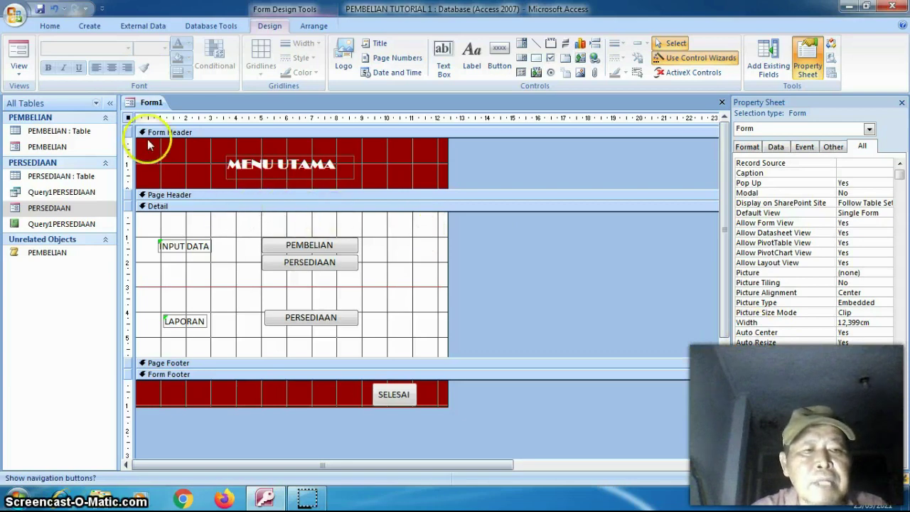
click(20, 51)
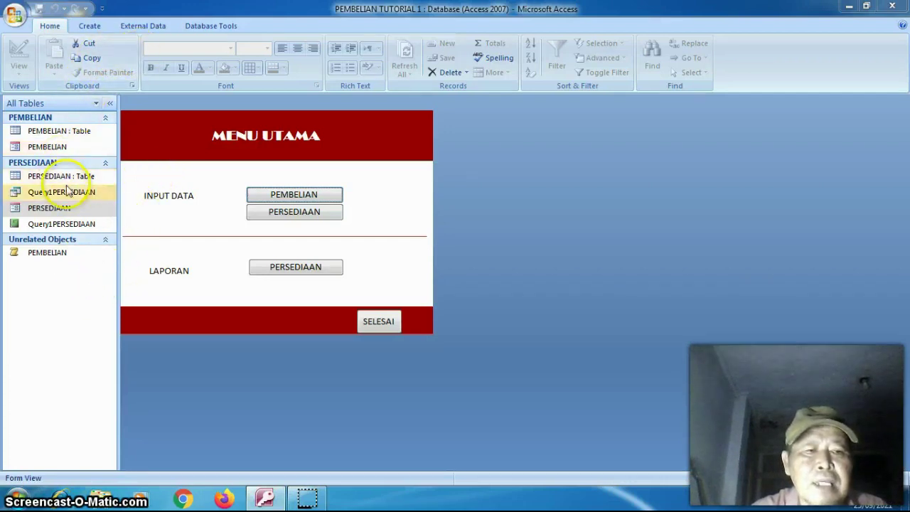
click(103, 10)
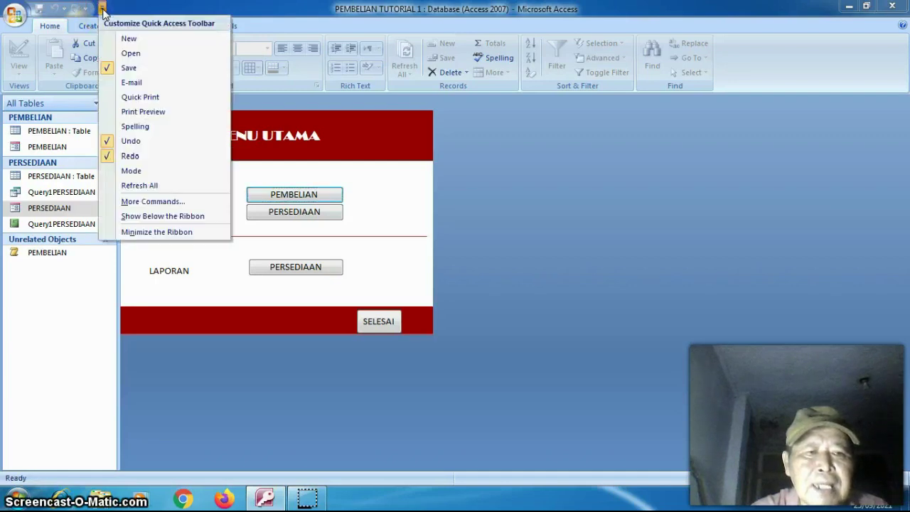
click(130, 202)
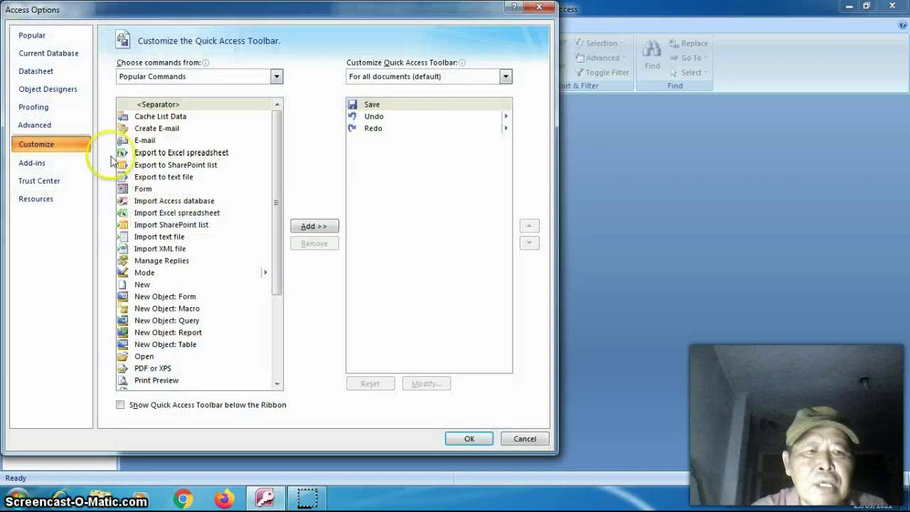
click(65, 60)
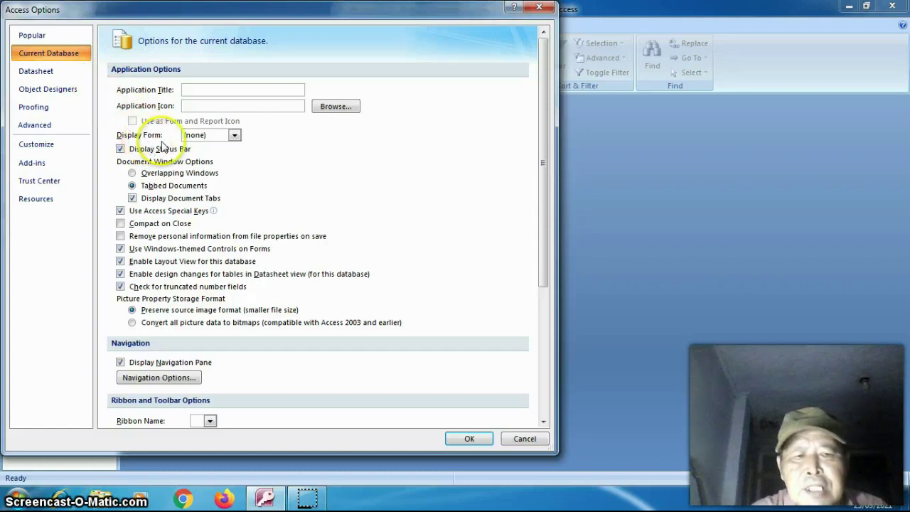
click(233, 136)
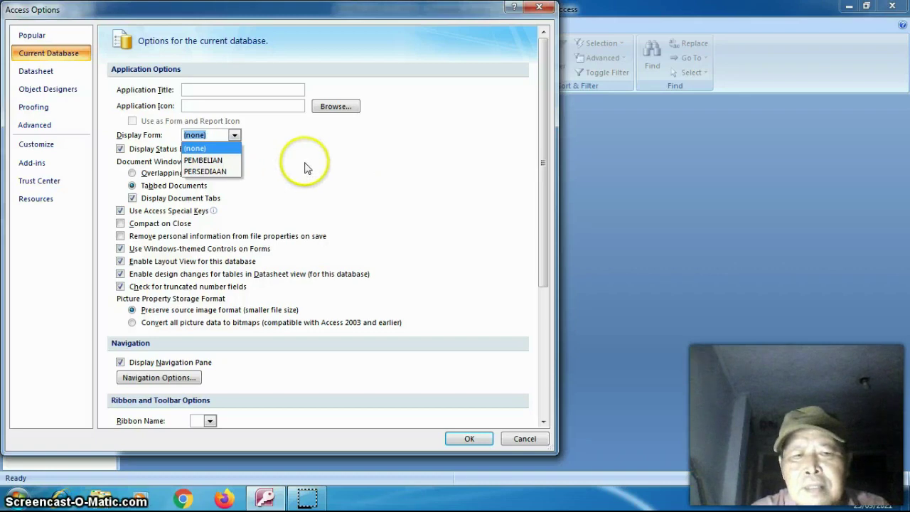
click(538, 8)
click(539, 8)
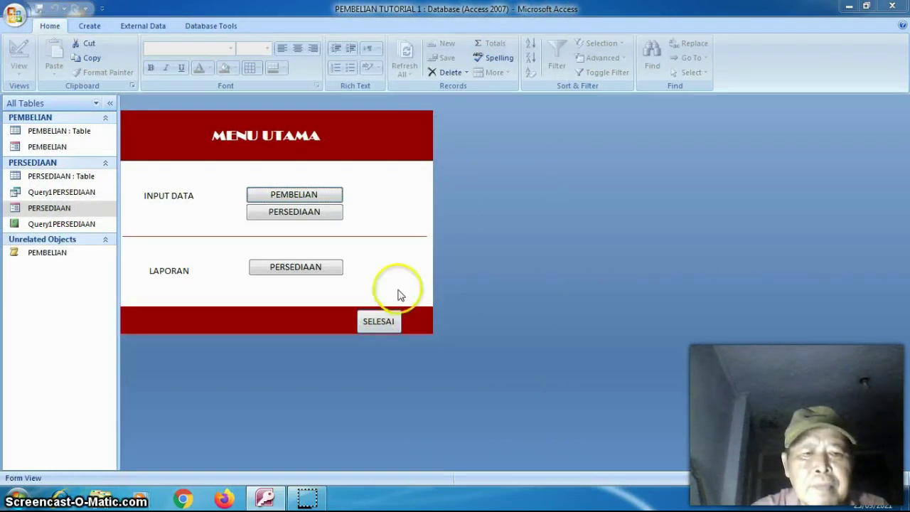
- Return the menu form to Design View and close it, saving it under the name OPENING
right_click(396, 144)
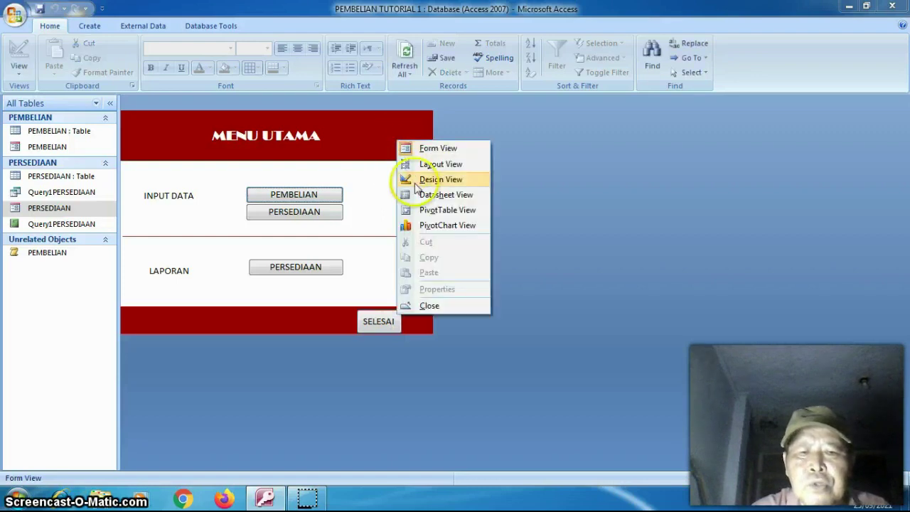
click(410, 179)
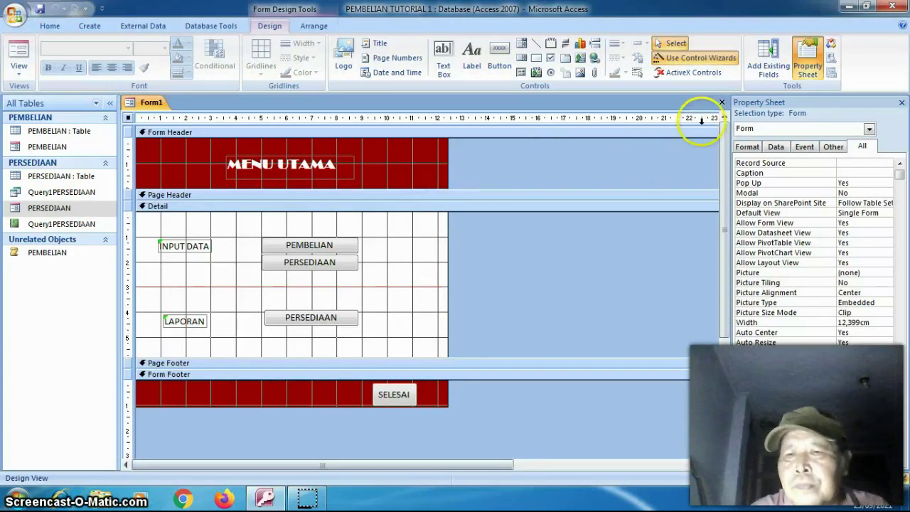
click(721, 103)
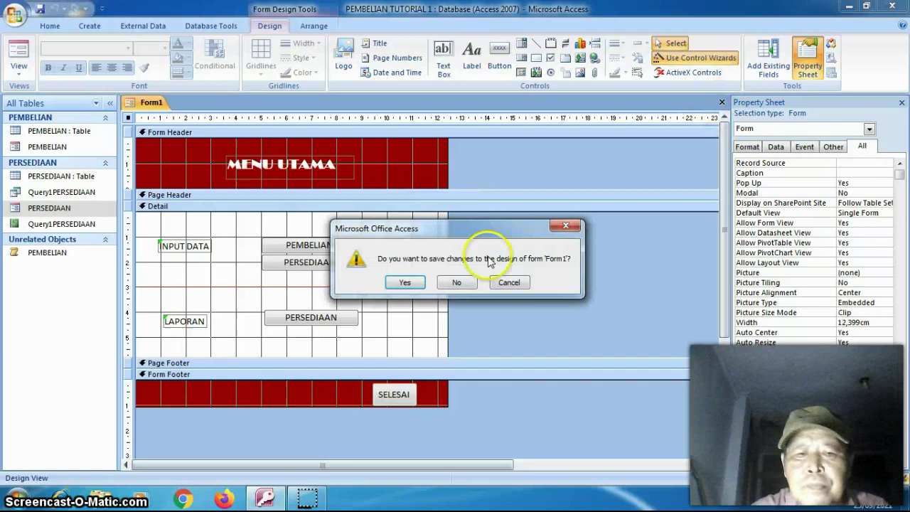
click(406, 284)
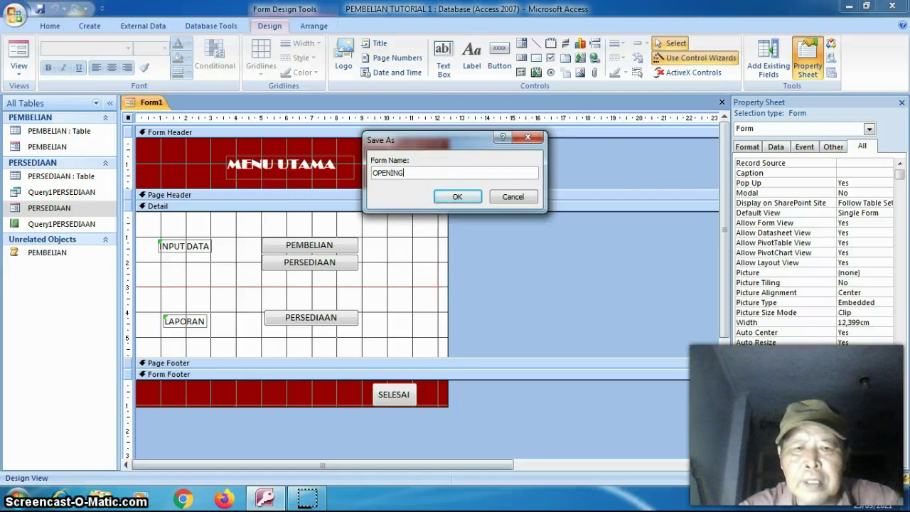
click(470, 201)
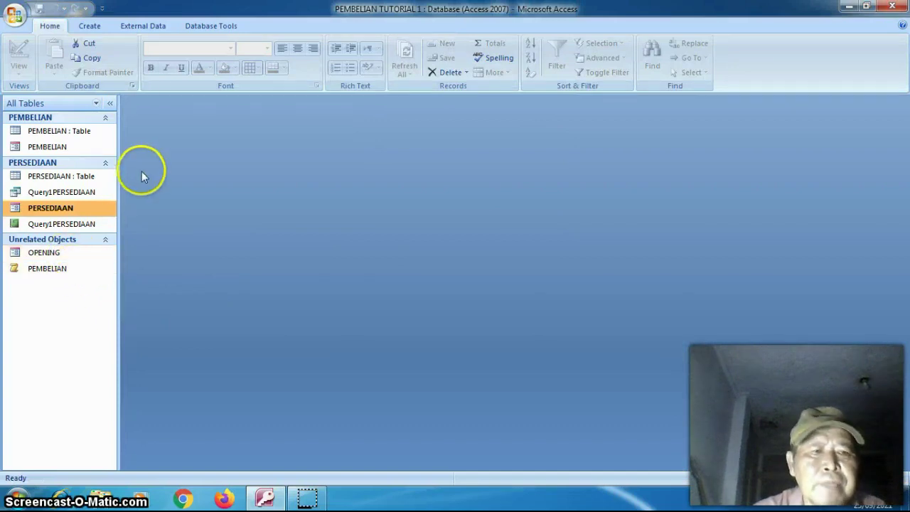
- Set OPENING as the Display Form in the current database options and acknowledge the reopen notice
click(103, 8)
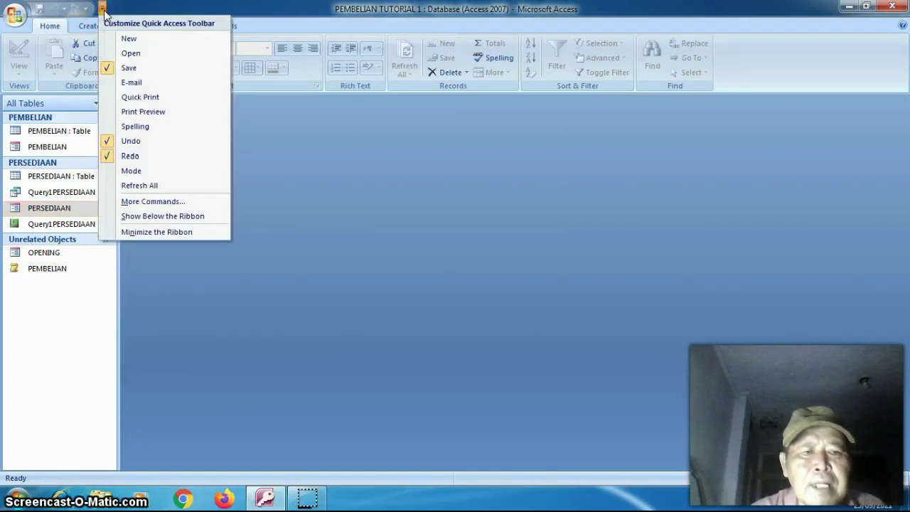
click(139, 203)
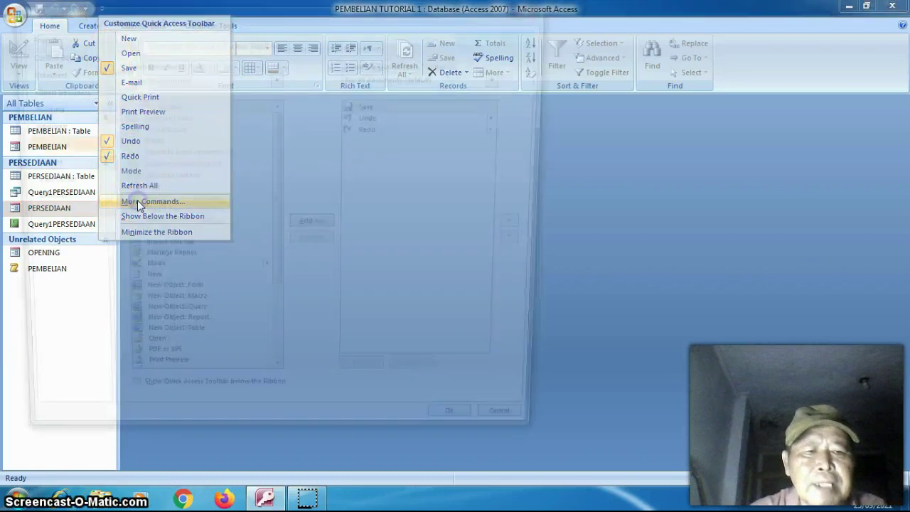
click(84, 55)
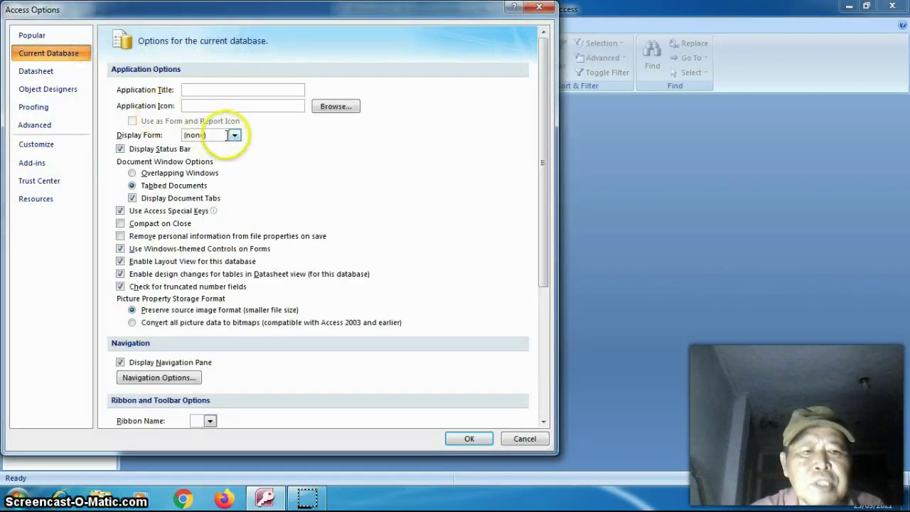
click(233, 135)
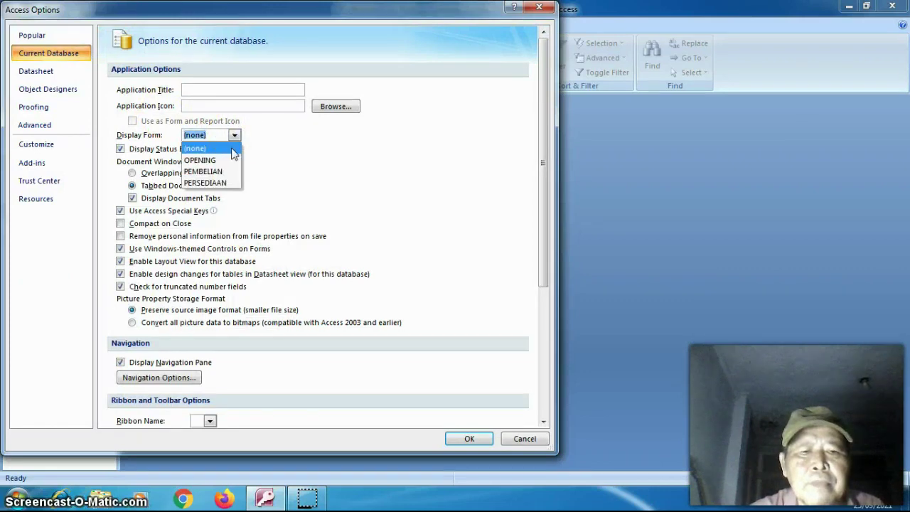
click(232, 159)
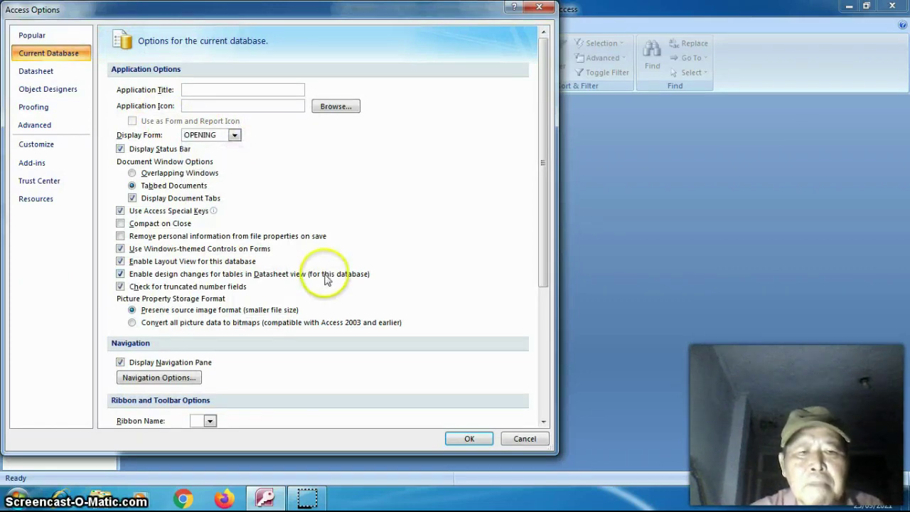
click(465, 440)
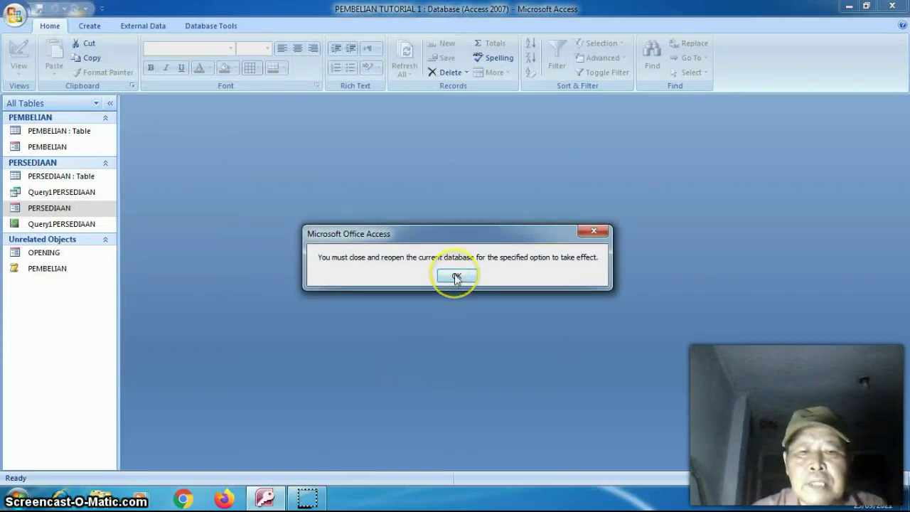
click(457, 277)
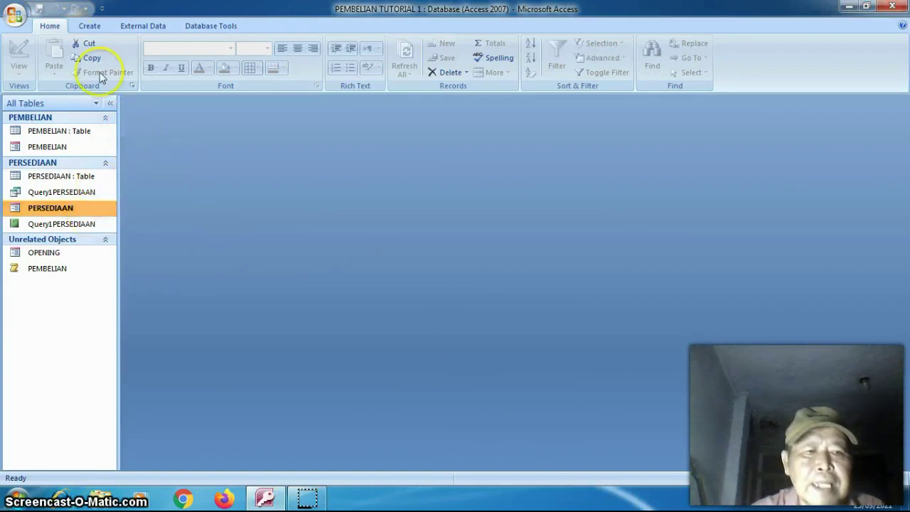
click(102, 9)
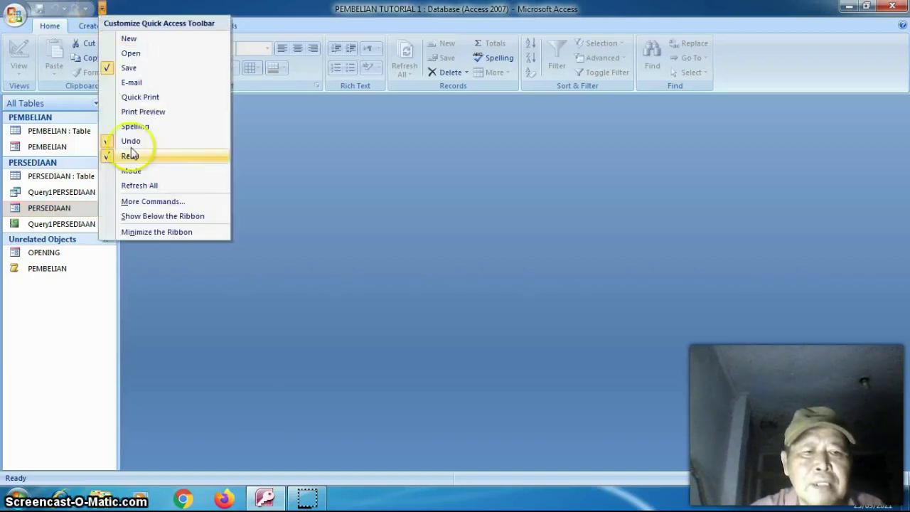
click(142, 203)
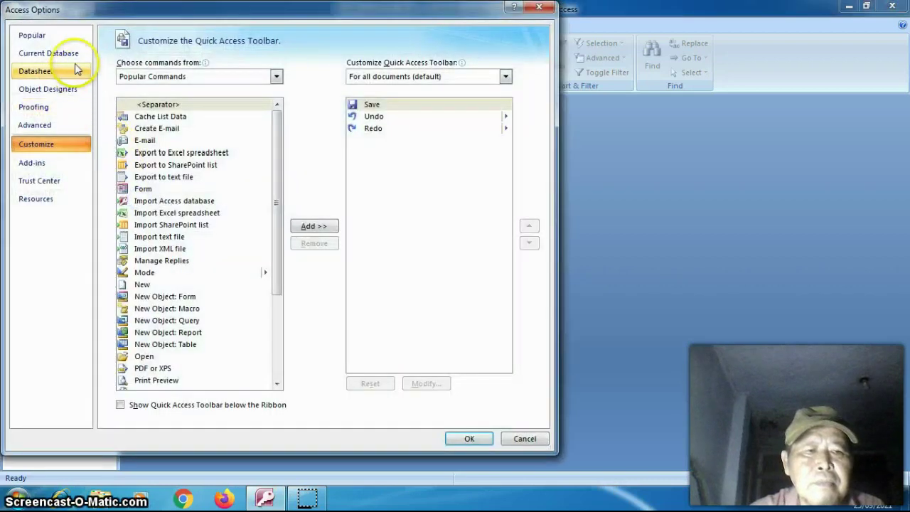
click(74, 57)
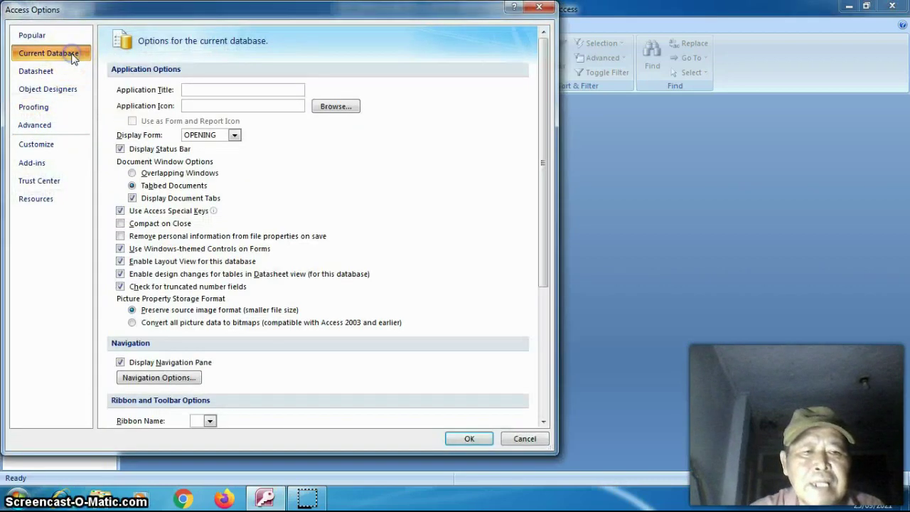
click(140, 152)
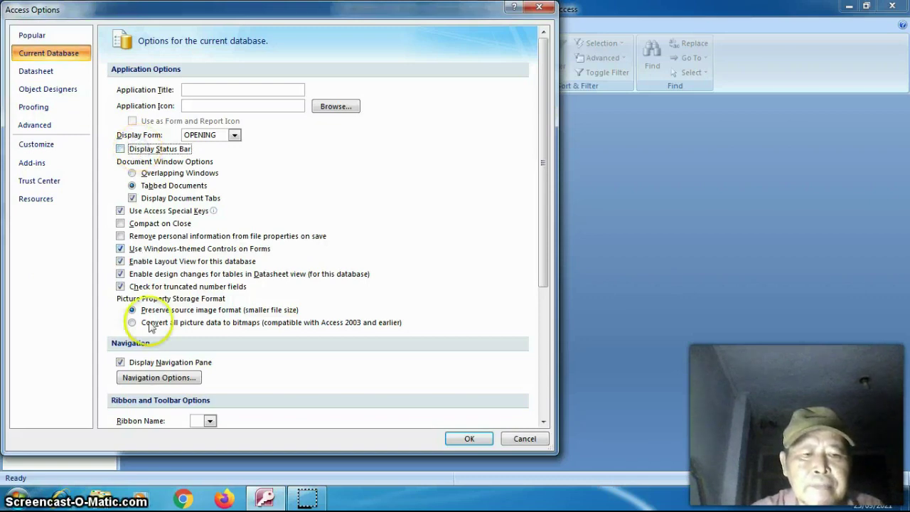
click(150, 363)
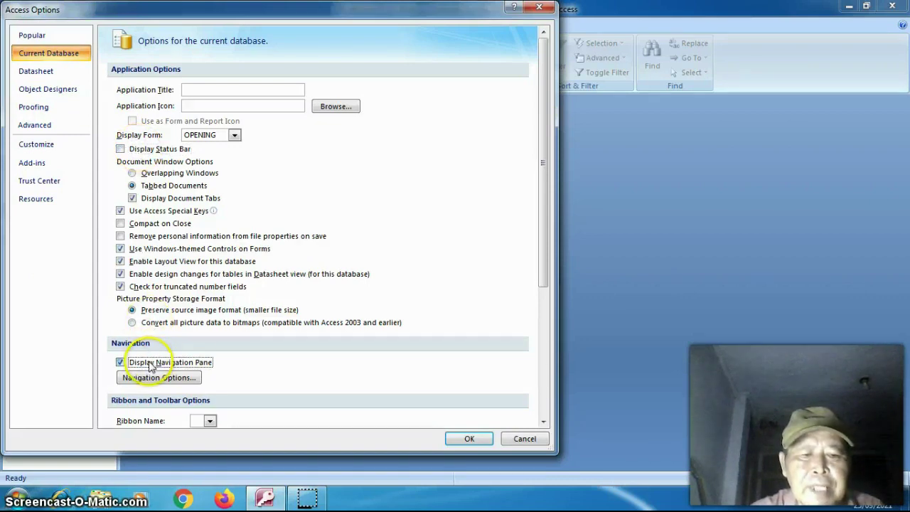
click(542, 421)
click(542, 422)
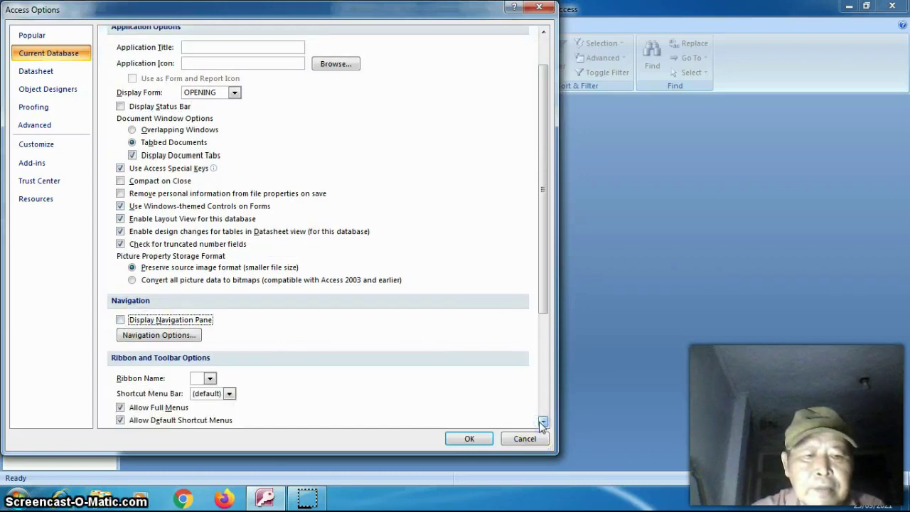
click(542, 423)
click(542, 423)
click(542, 423)
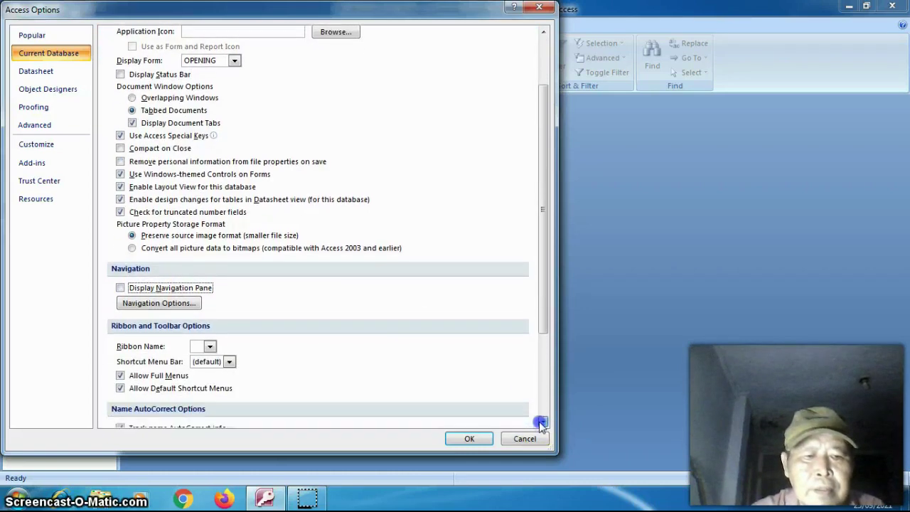
click(542, 423)
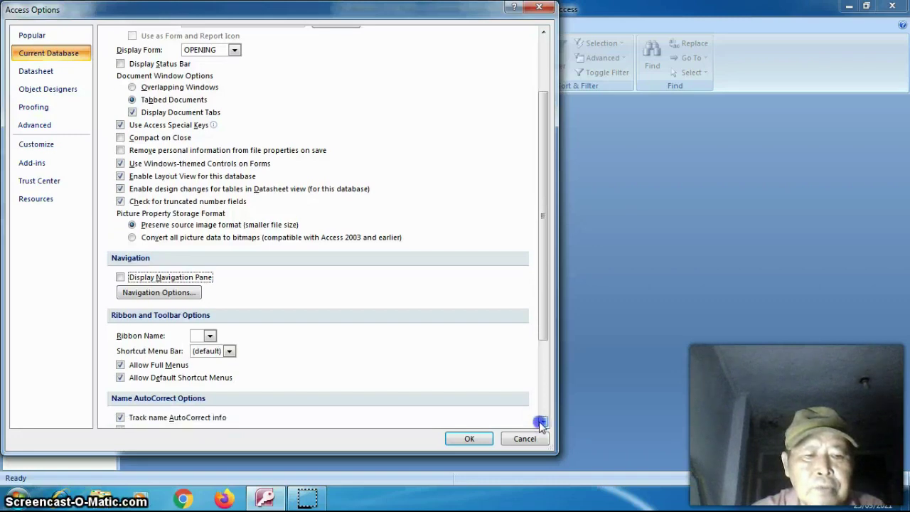
click(542, 423)
drag(542, 327, 544, 242)
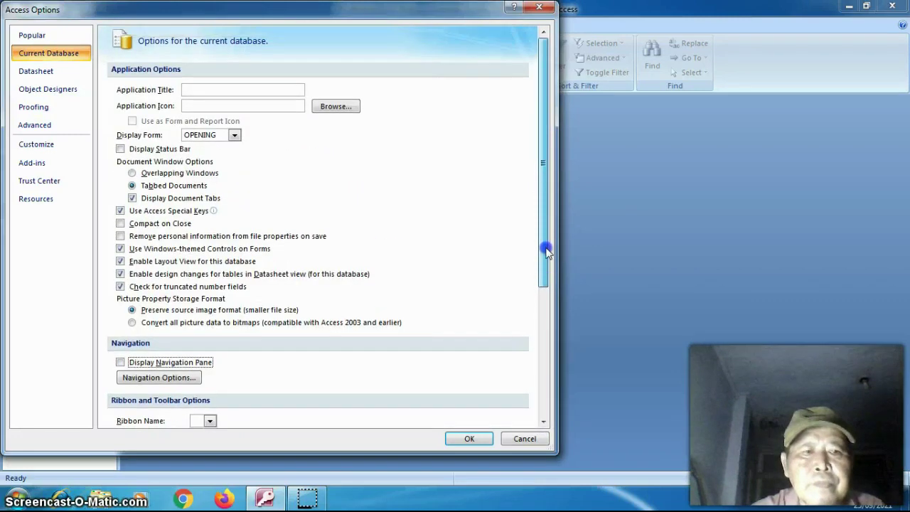
click(544, 85)
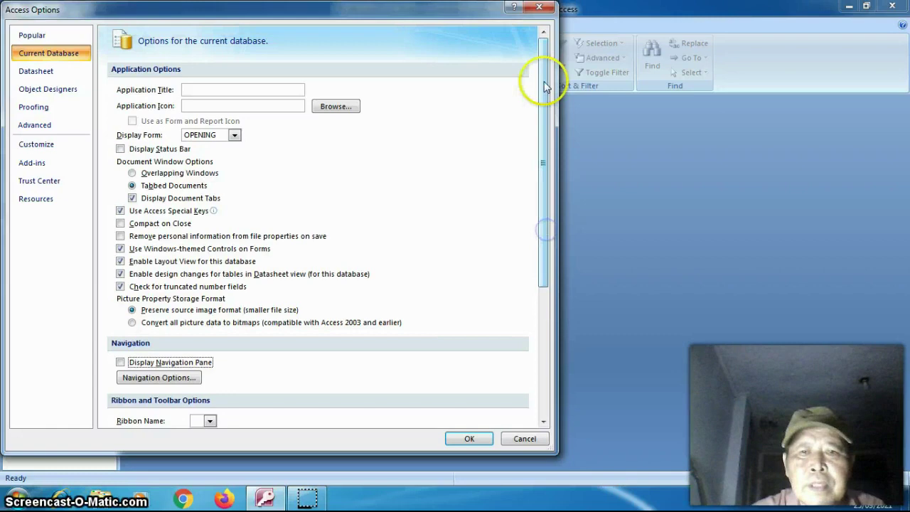
click(540, 9)
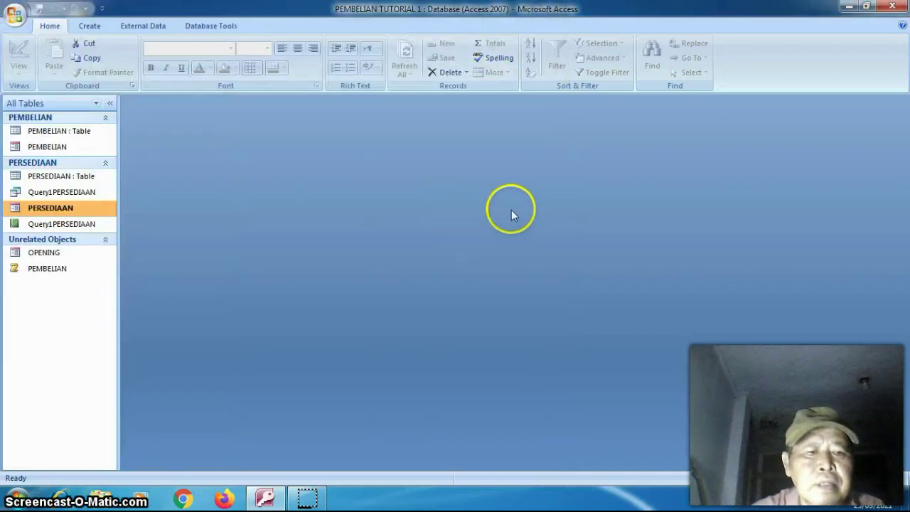
- Close Access and reopen the PEMBELIAN TUTORIAL 1 database from New Volume (D:) in Windows Explorer
click(891, 8)
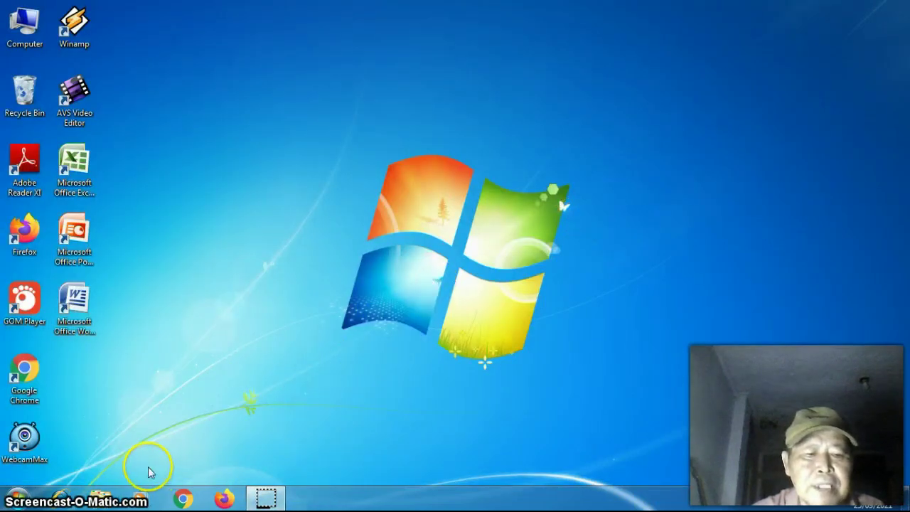
click(106, 496)
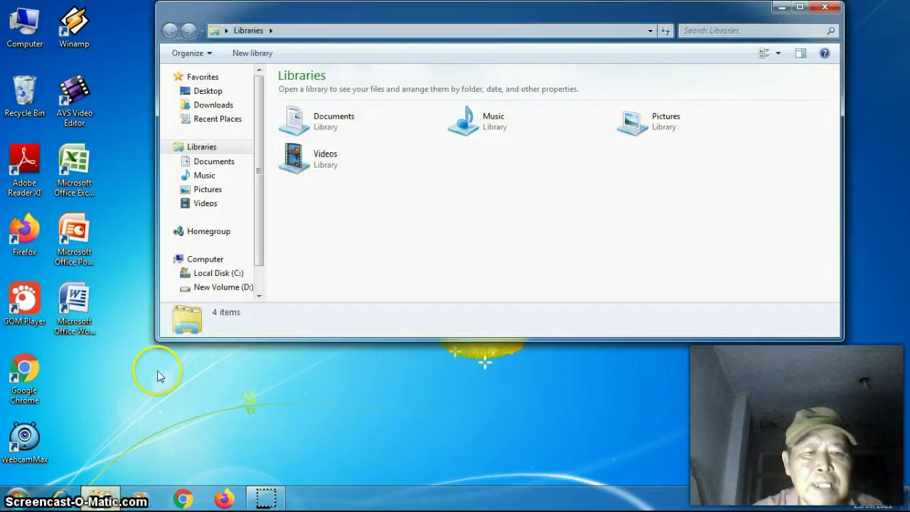
click(238, 287)
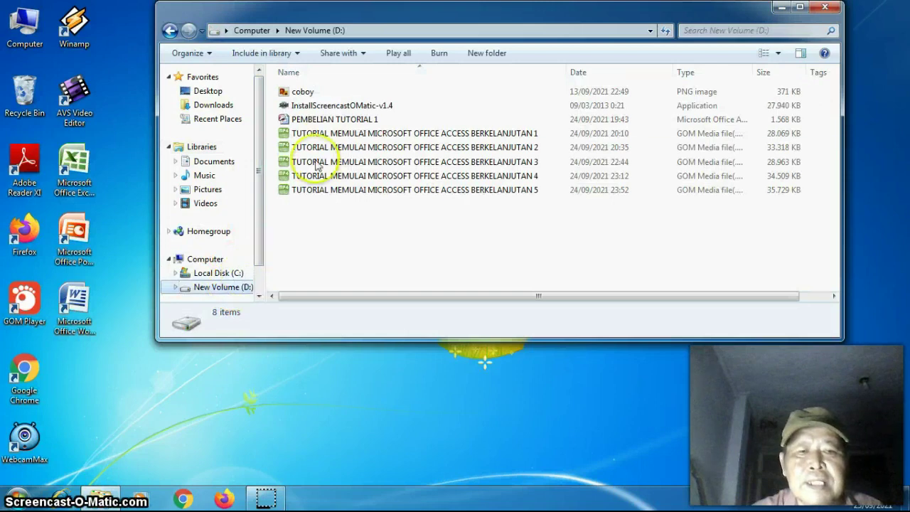
double_click(332, 120)
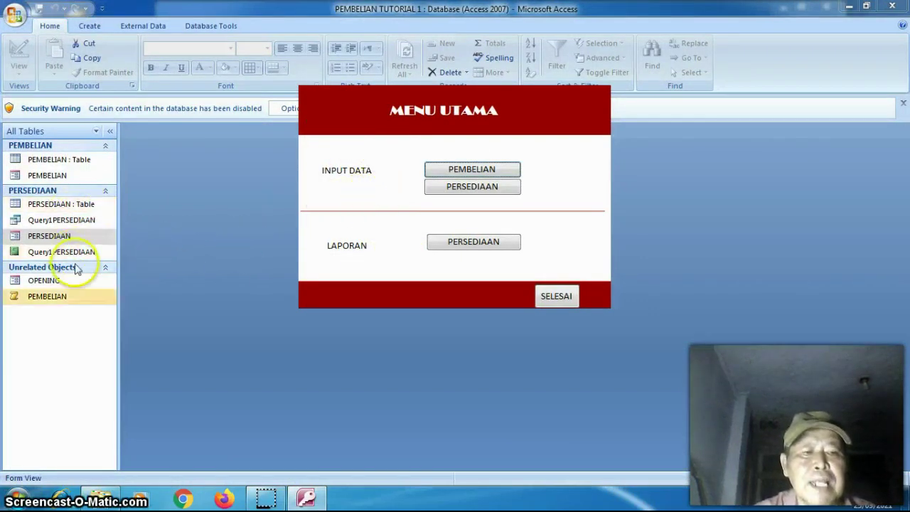
- Enable the blocked content of the reopened database in the security options
click(284, 110)
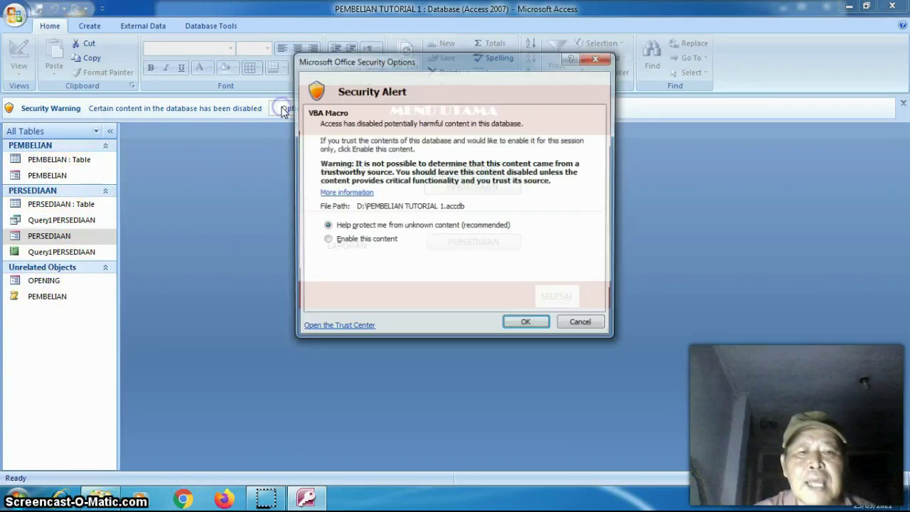
click(326, 240)
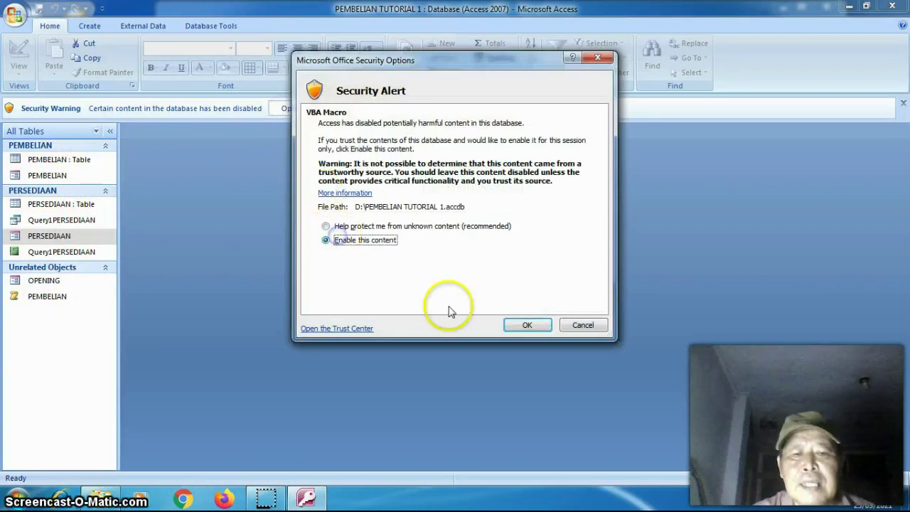
click(518, 325)
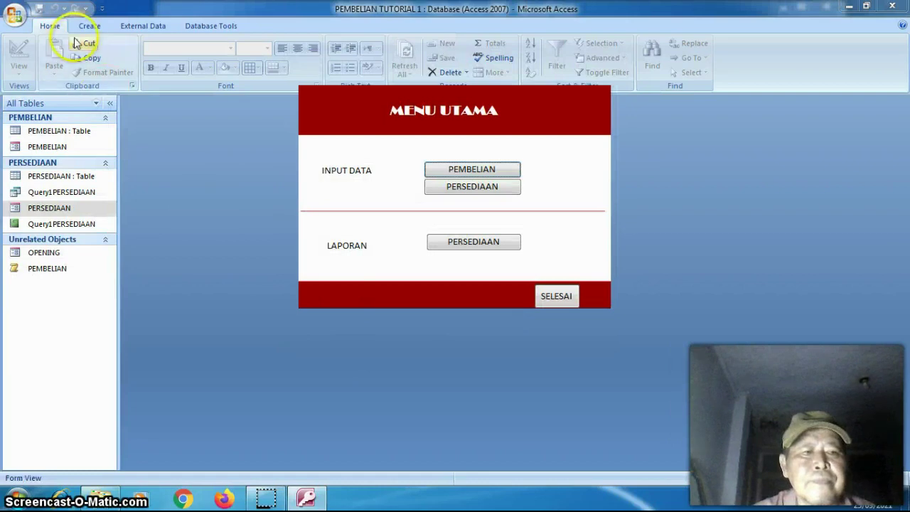
- Minimize the ribbon and remove the Redo, Save and Undo commands from the Quick Access Toolbar
click(101, 9)
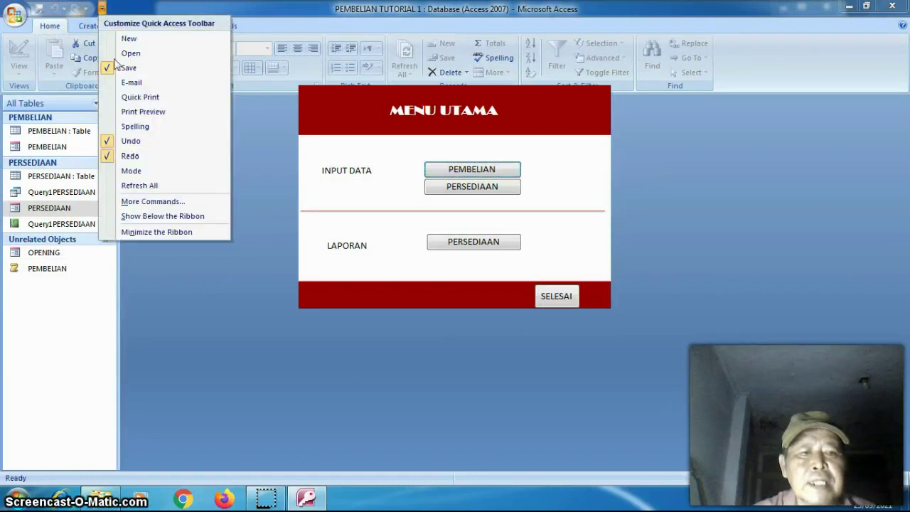
click(142, 232)
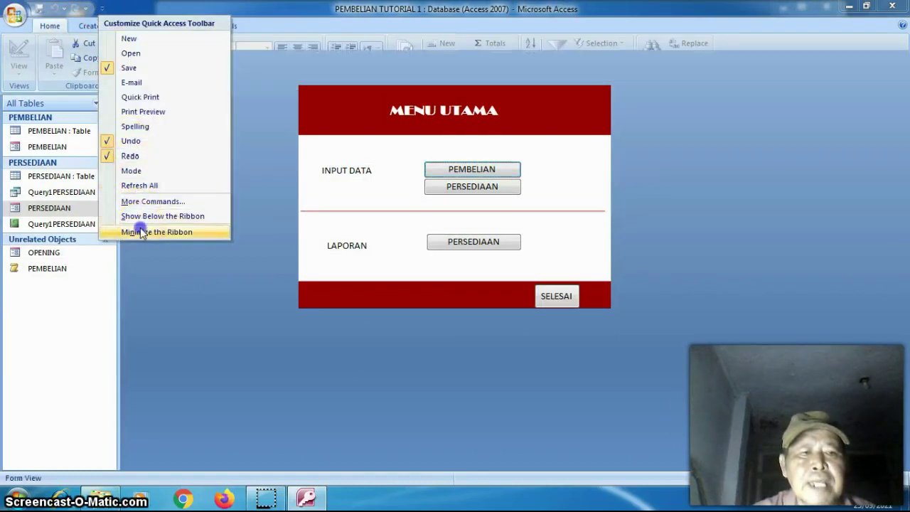
click(101, 9)
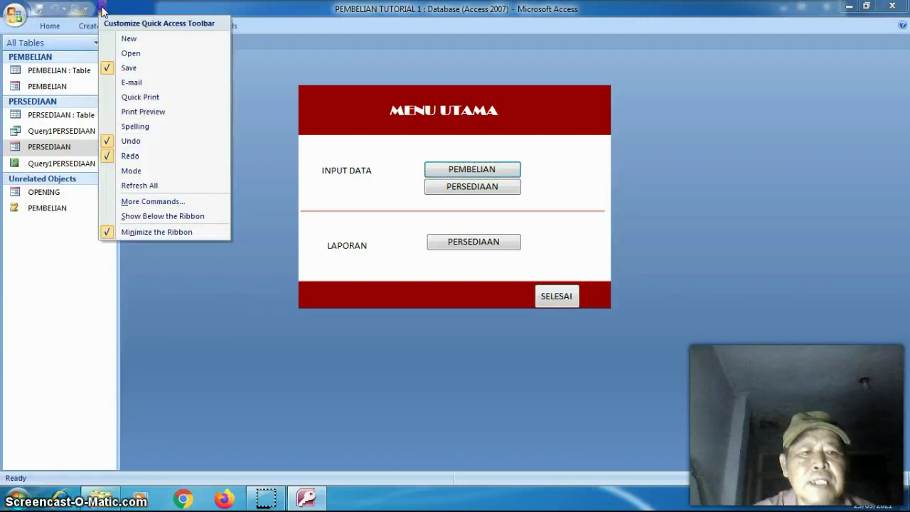
click(129, 155)
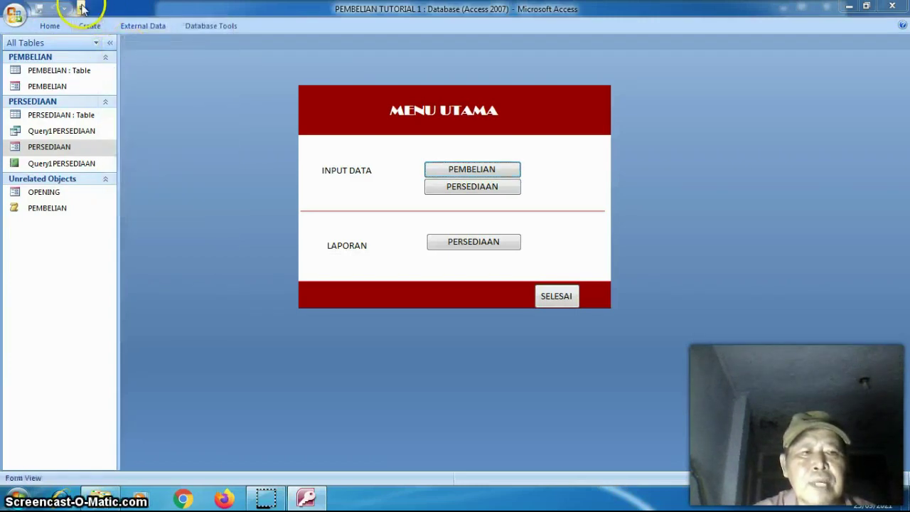
click(81, 8)
click(100, 68)
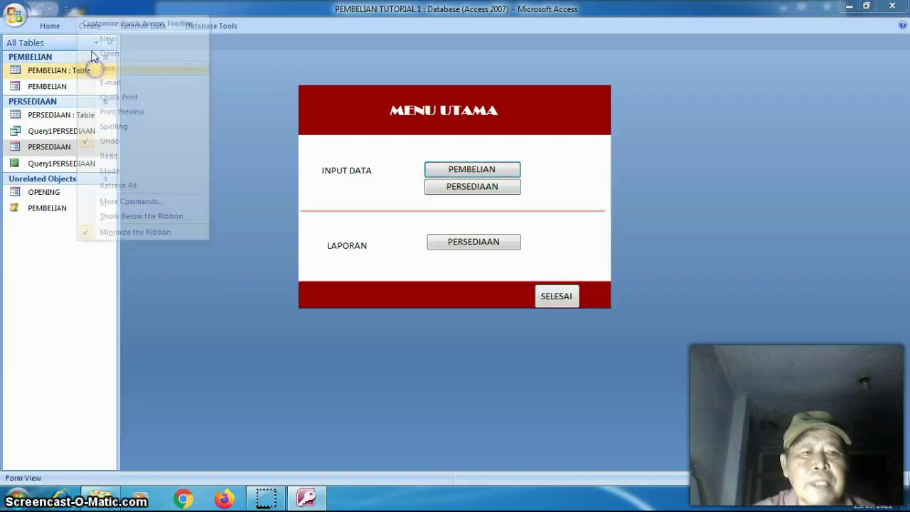
click(66, 12)
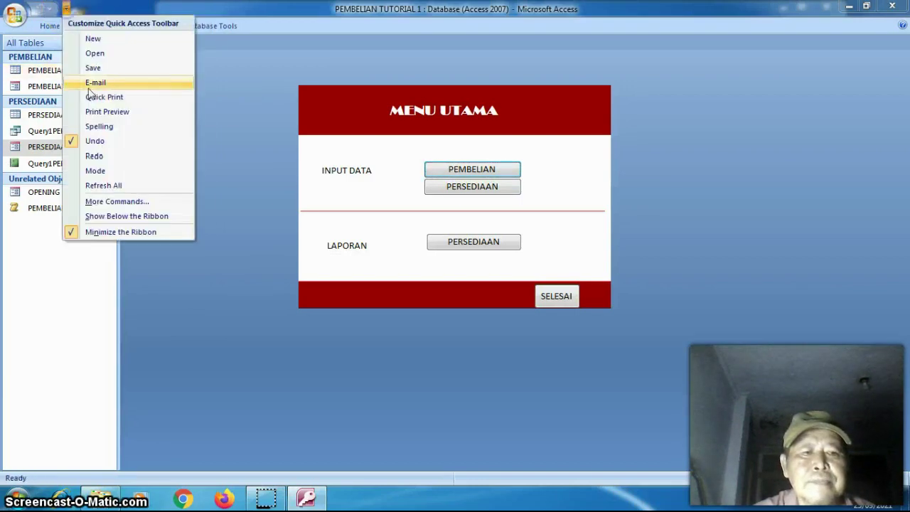
click(92, 139)
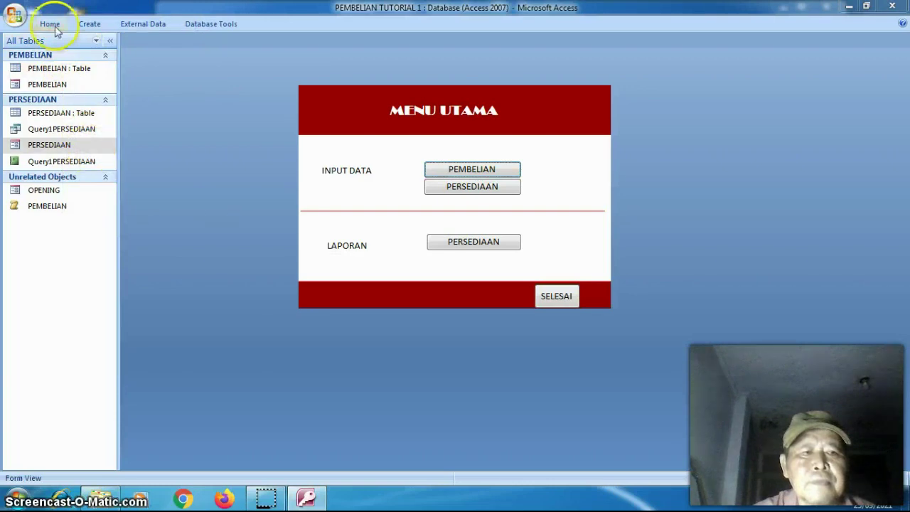
- Turn off Display Status Bar and Display Navigation Pane for the current database, and exit it through the SELESAI button on the MENU UTAMA form
click(38, 8)
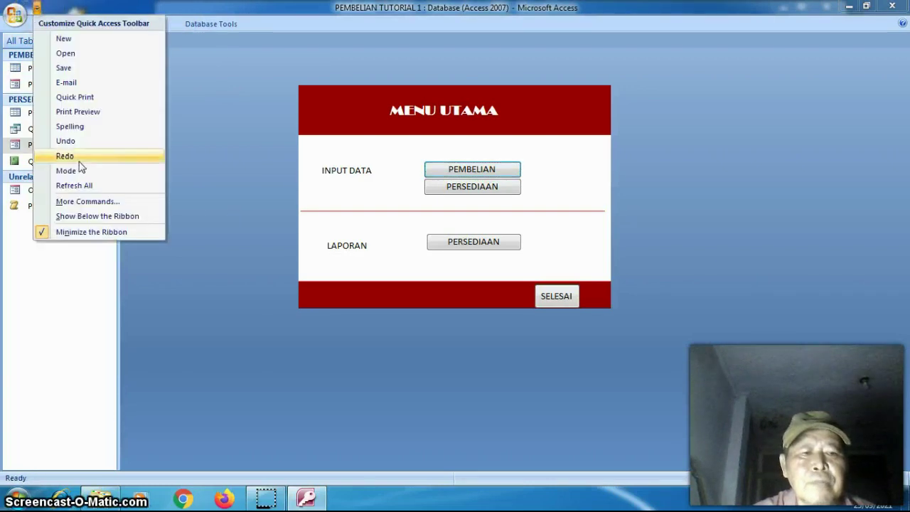
click(83, 202)
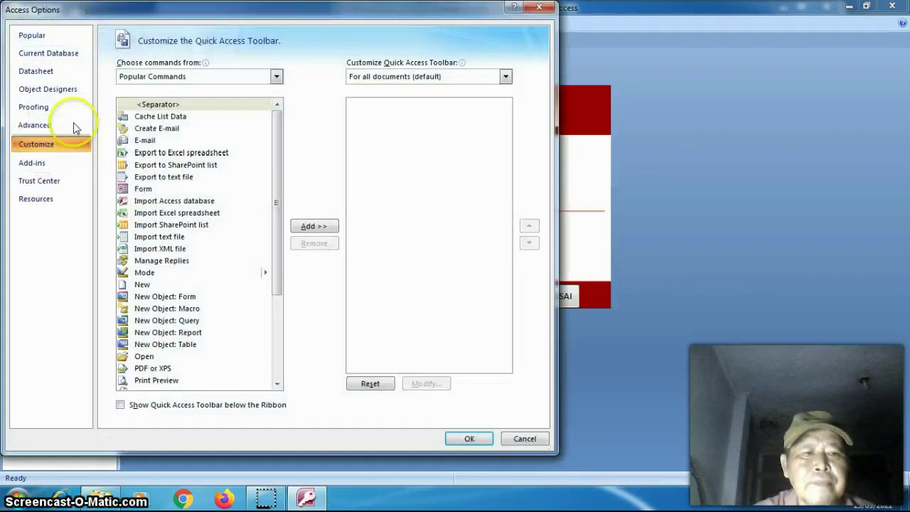
click(49, 37)
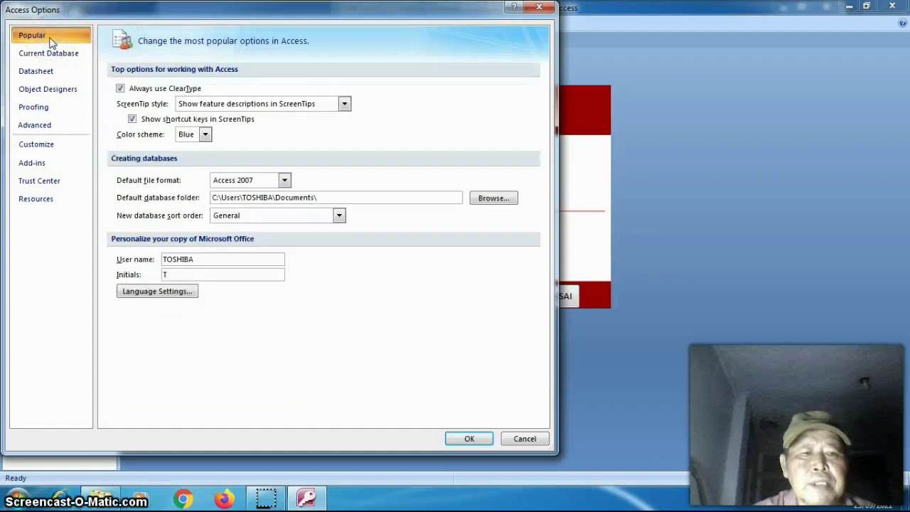
click(53, 55)
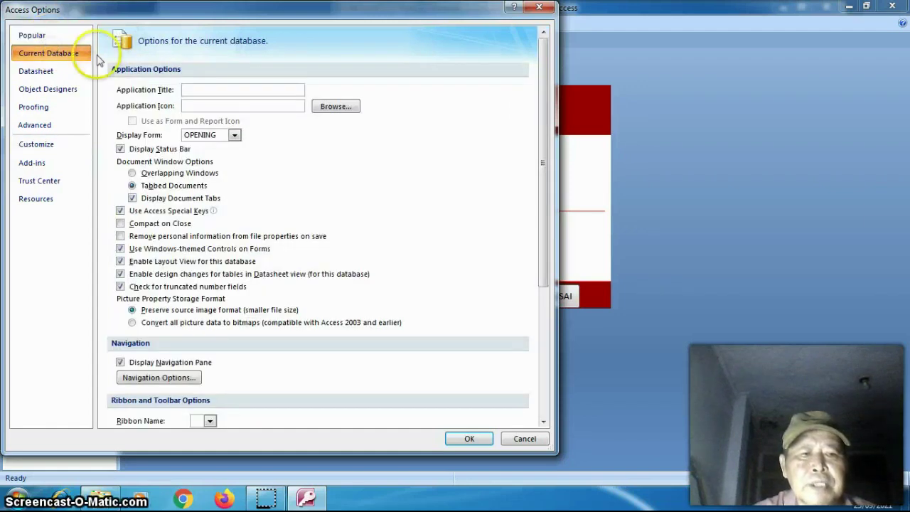
click(140, 150)
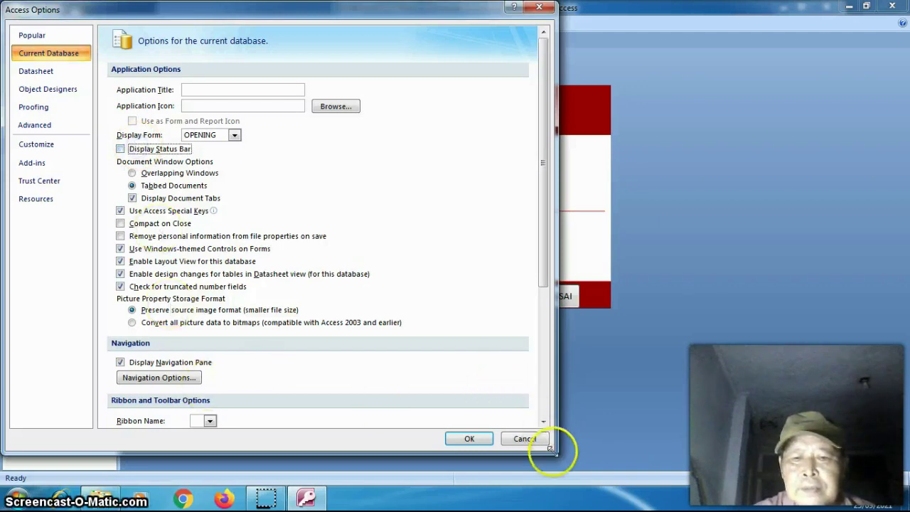
drag(543, 423, 543, 424)
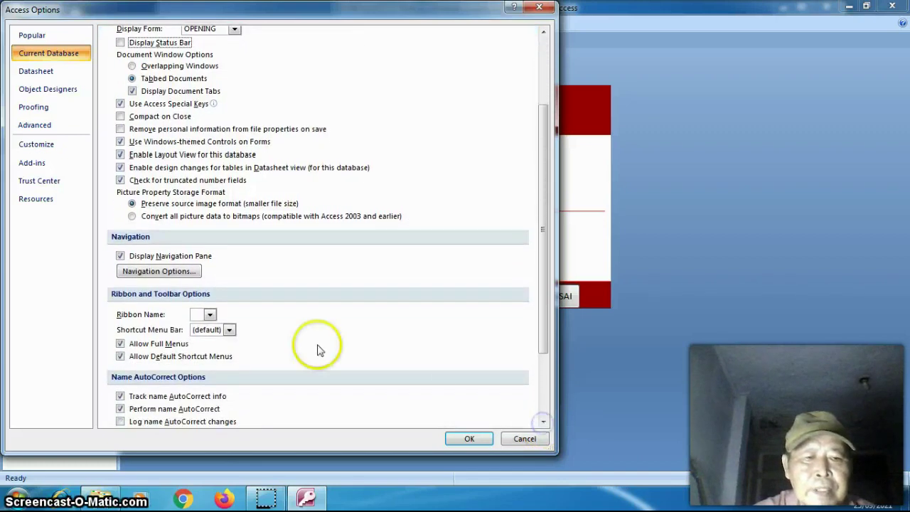
click(192, 256)
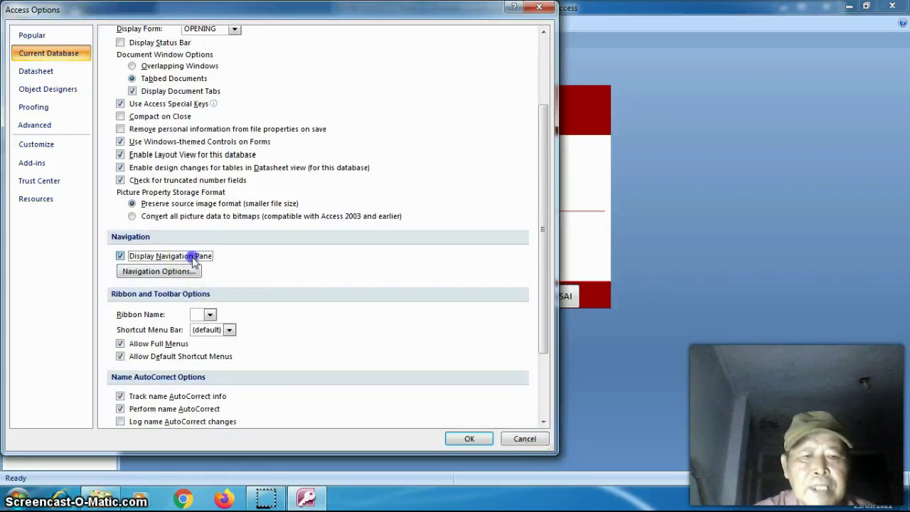
click(469, 439)
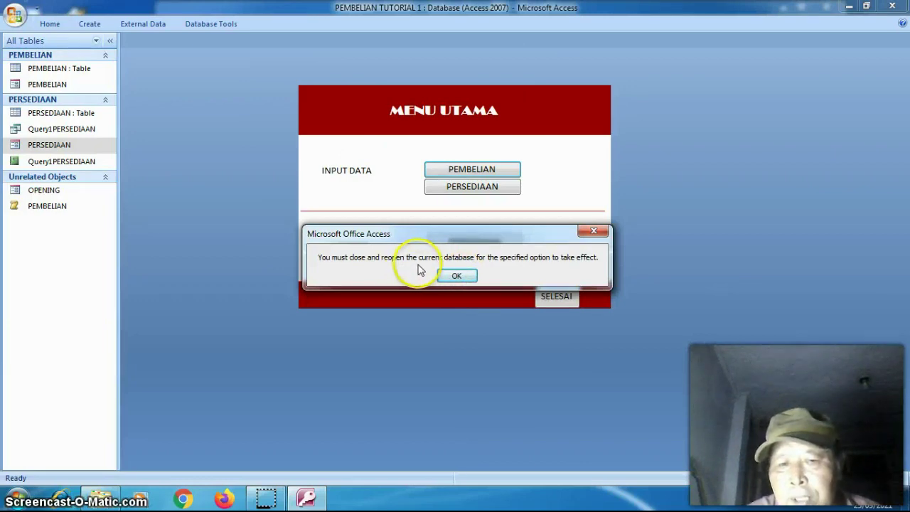
click(455, 277)
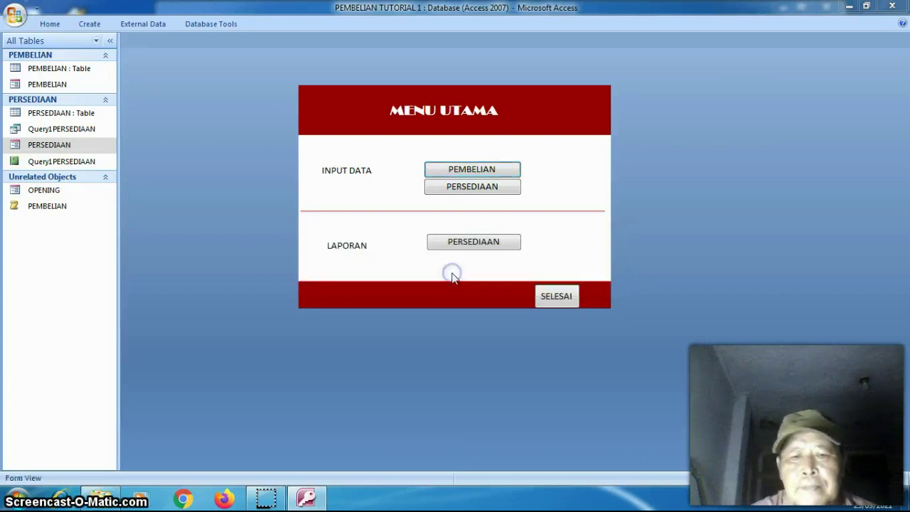
click(553, 299)
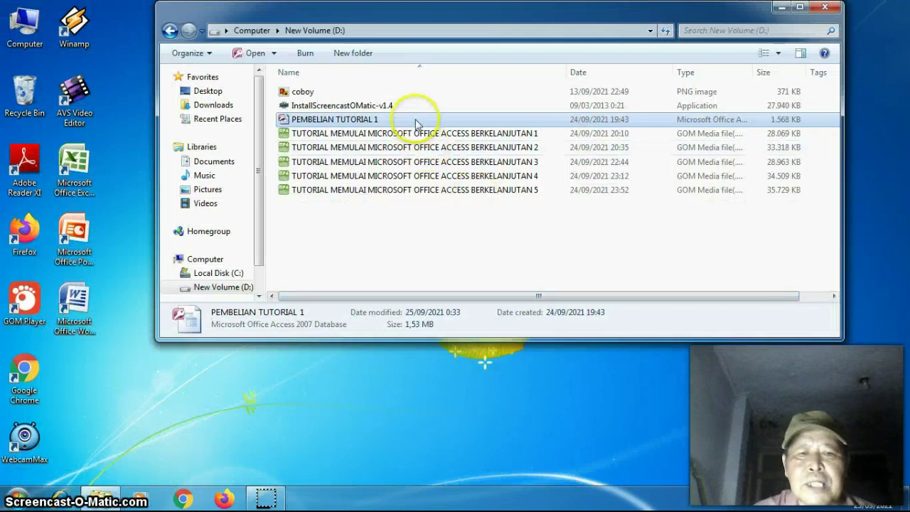
- Reopen the PEMBELIAN TUTORIAL 1 database and check the PEMBELIAN form, PERSEDIAAN form and PERSEDIAAN report from the MENU UTAMA form, closing each
double_click(417, 121)
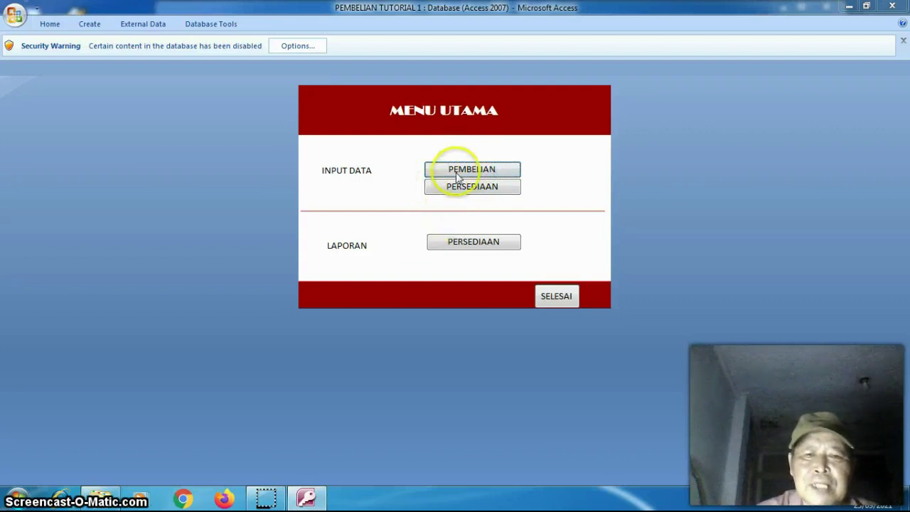
click(458, 171)
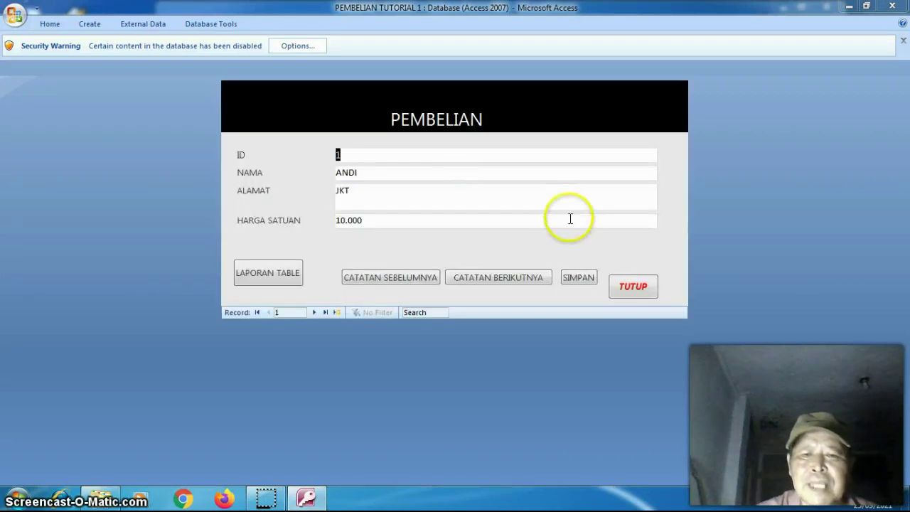
click(624, 286)
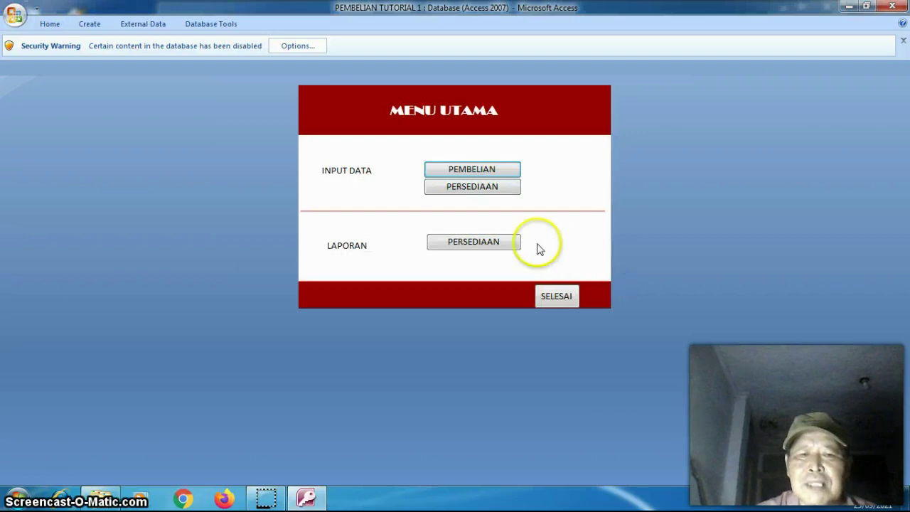
click(483, 191)
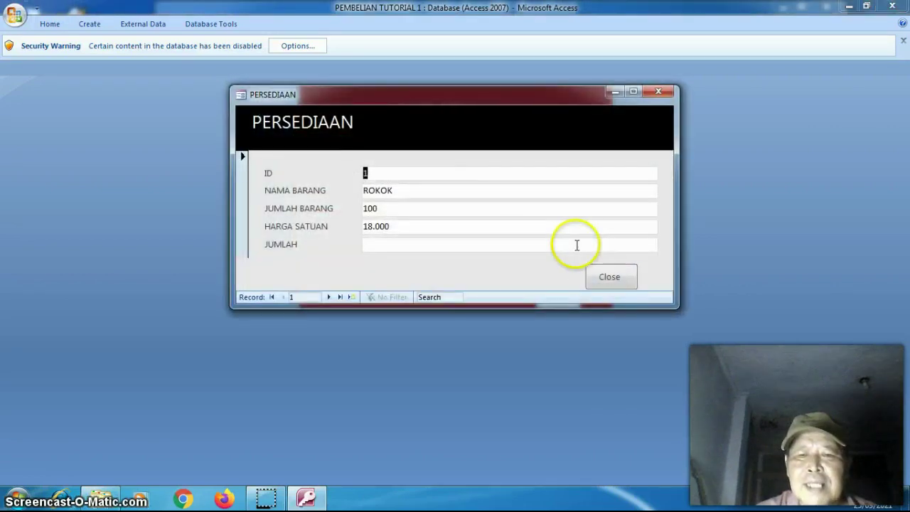
click(601, 275)
click(507, 245)
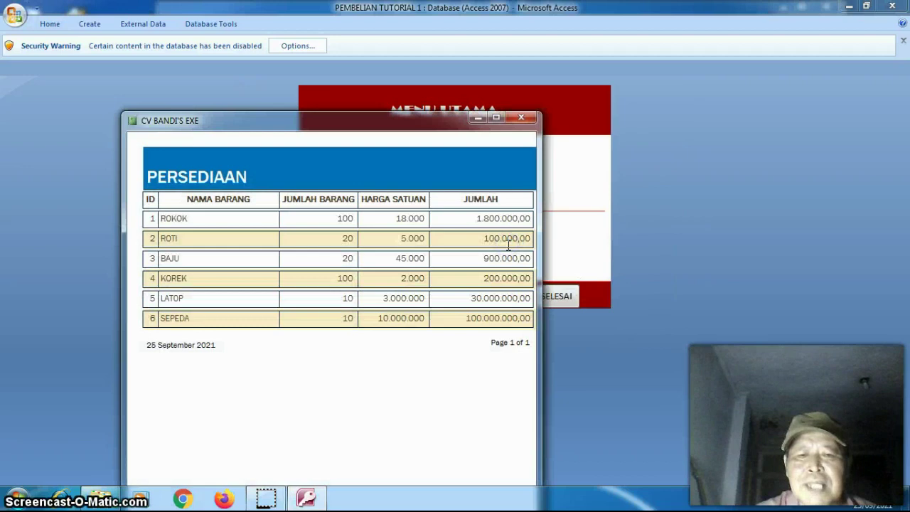
click(521, 117)
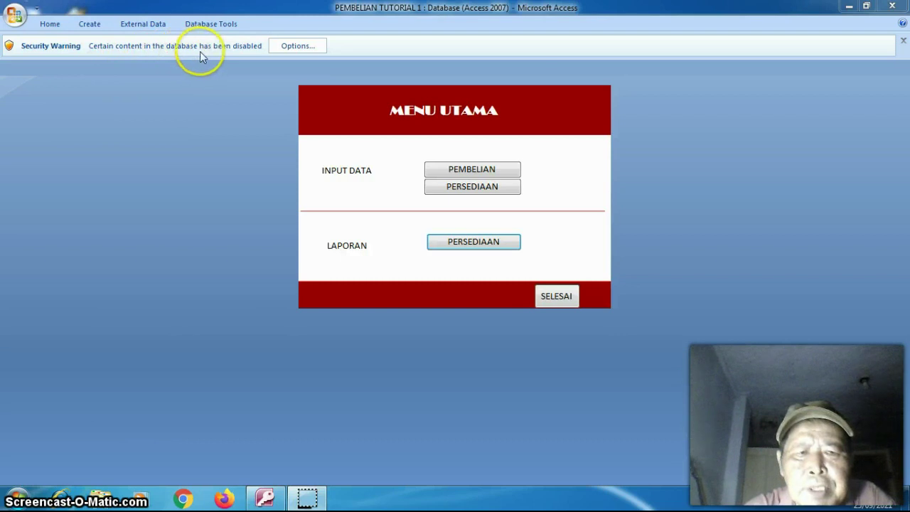
- Enable the blocked VBA macro content of the database in the security options
click(289, 46)
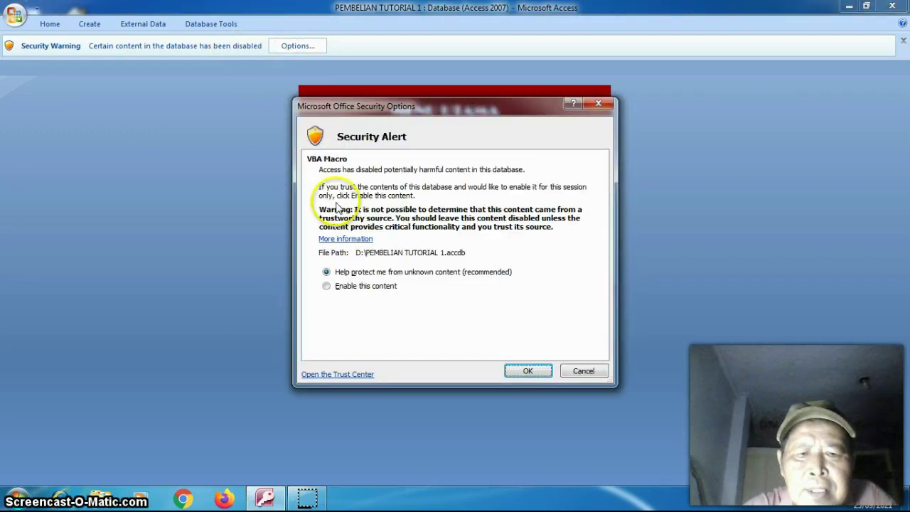
click(345, 288)
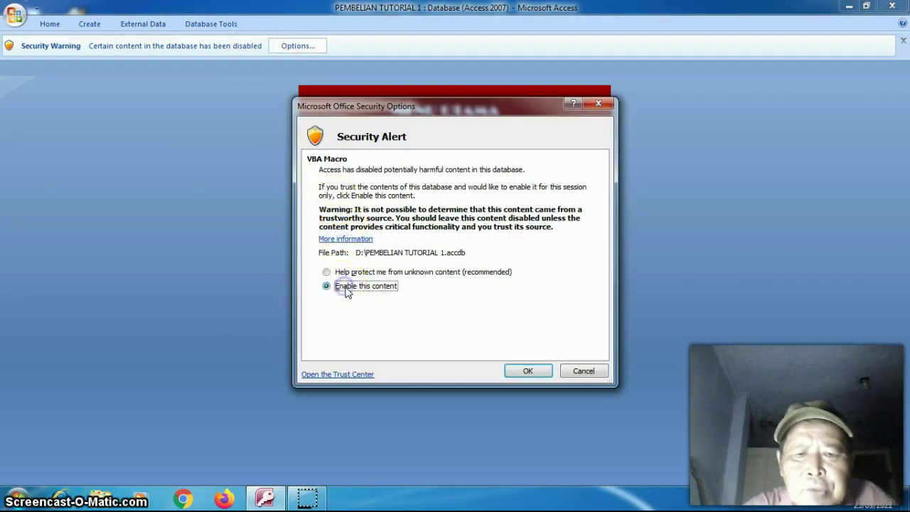
click(517, 372)
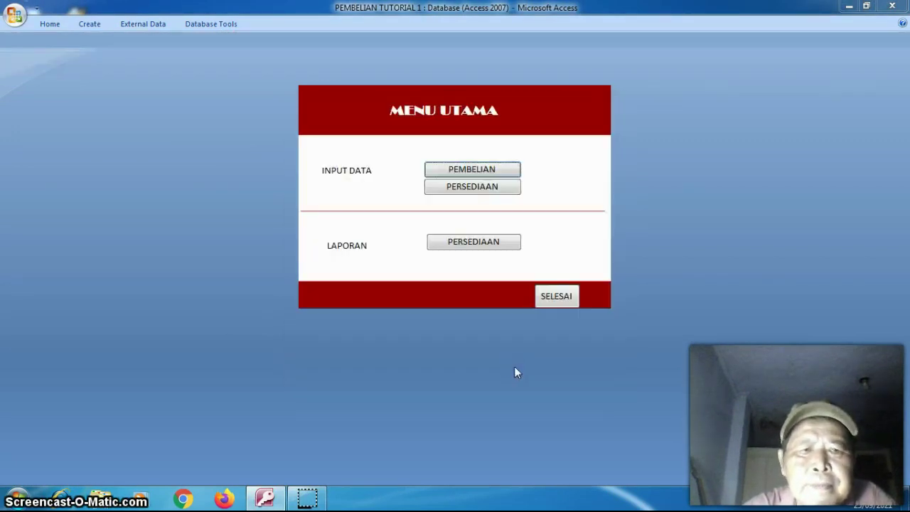
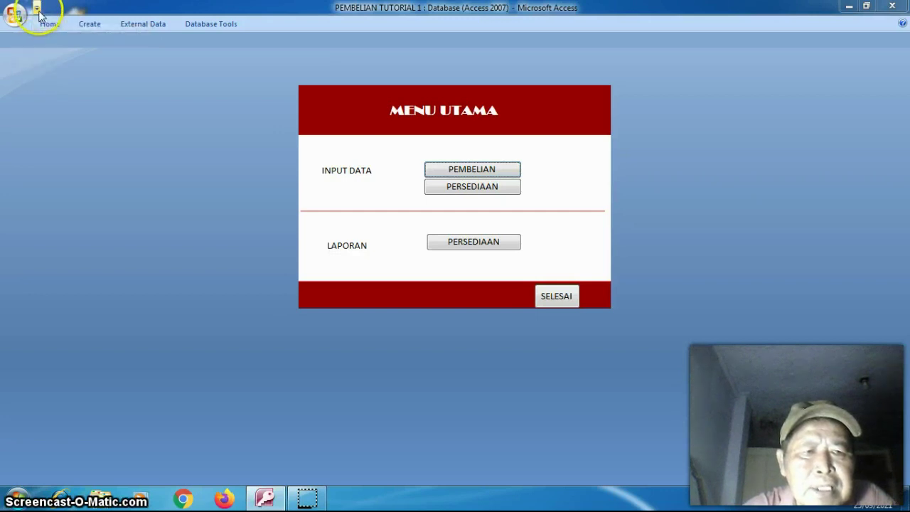
- Turn off Allow Full Menus in the current database's ribbon and toolbar options
click(38, 11)
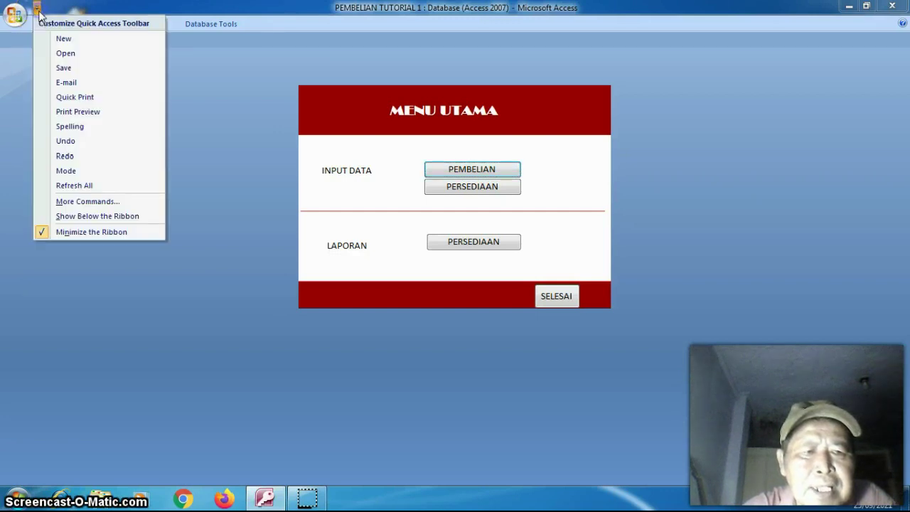
click(64, 203)
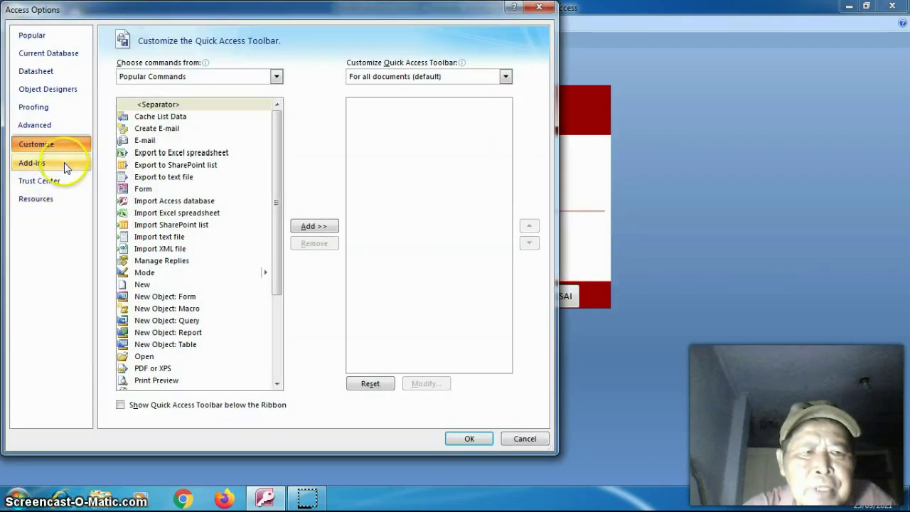
click(69, 56)
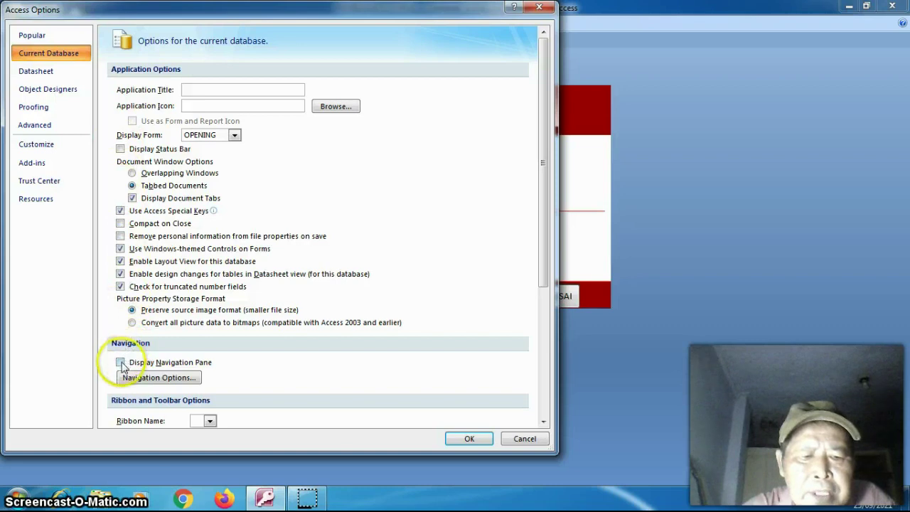
click(543, 423)
click(543, 424)
click(542, 424)
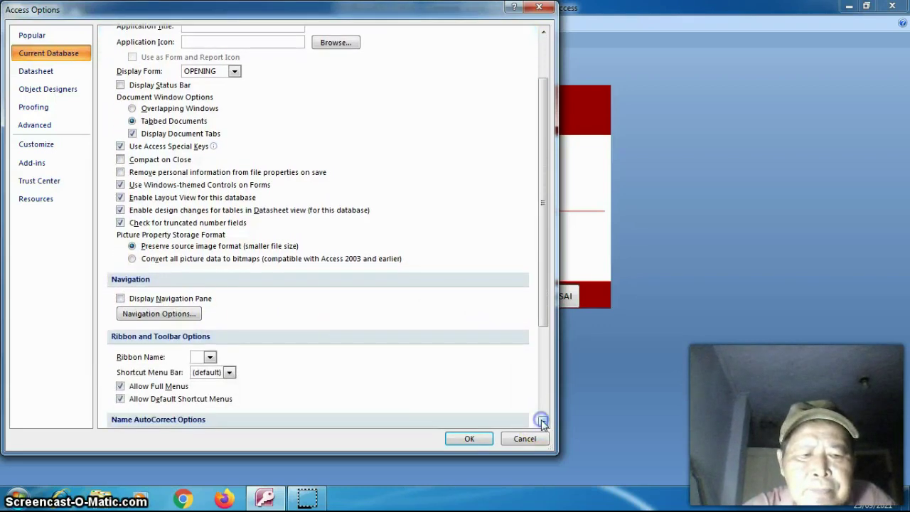
click(542, 424)
click(543, 424)
click(543, 424)
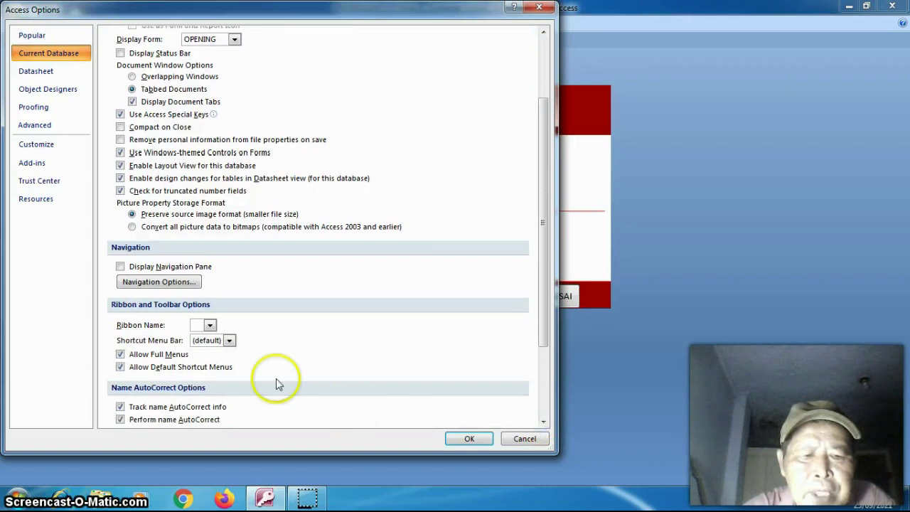
click(178, 356)
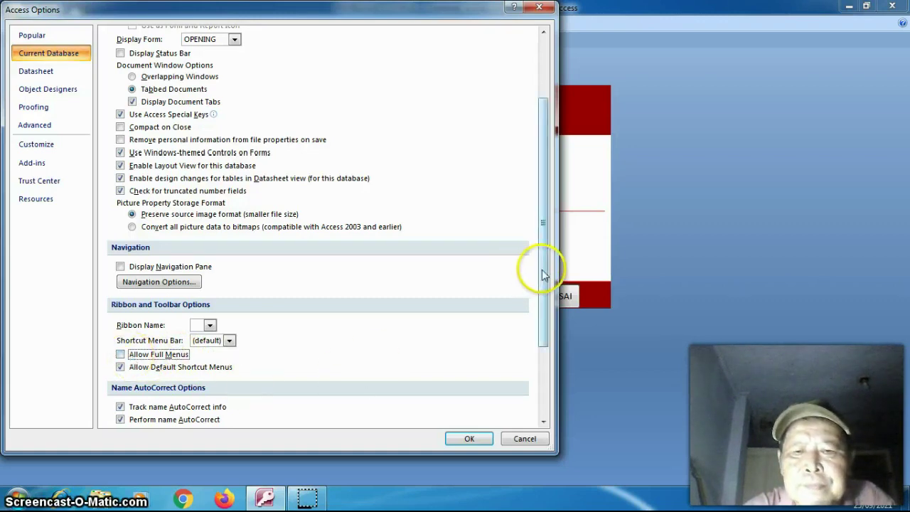
- Set the database's application title to BANDI and apply the current database options
drag(543, 270, 543, 180)
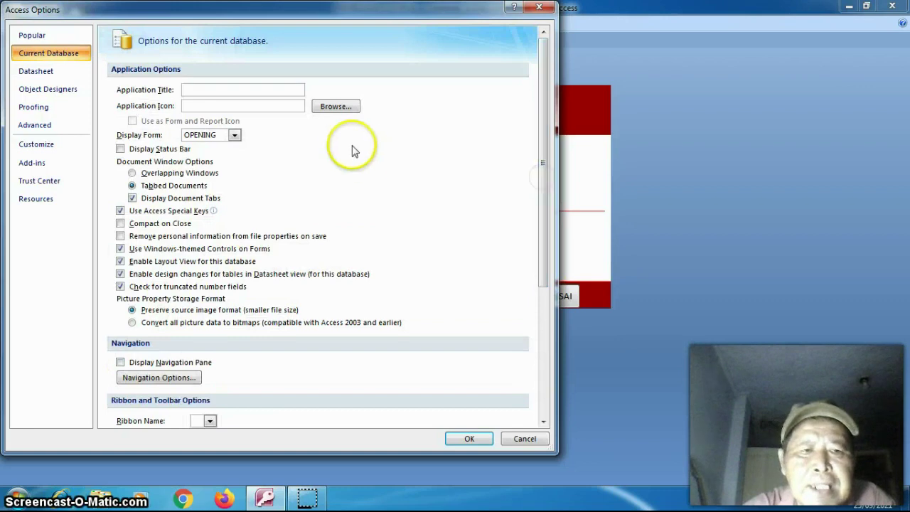
click(234, 89)
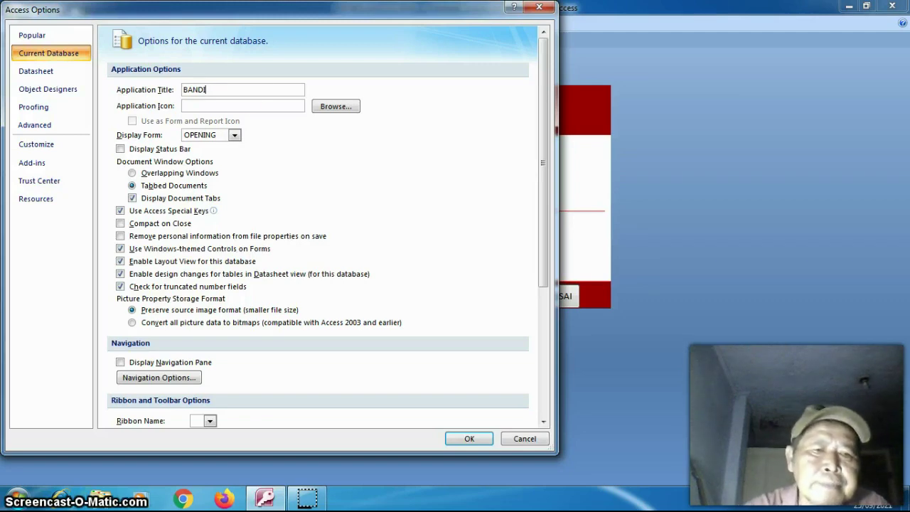
click(462, 438)
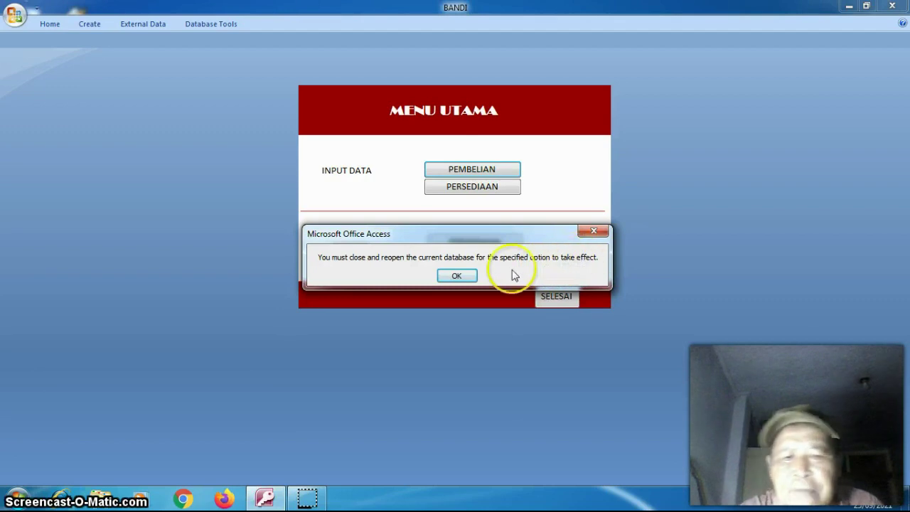
click(456, 275)
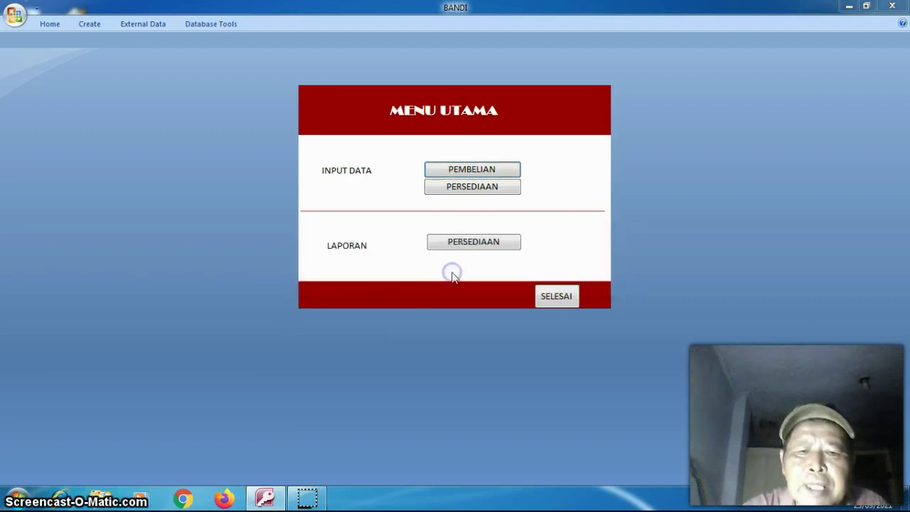
- Exit the database with SELESAI and reopen PEMBELIAN TUTORIAL 1 from New Volume (D:) in Windows Explorer
click(553, 297)
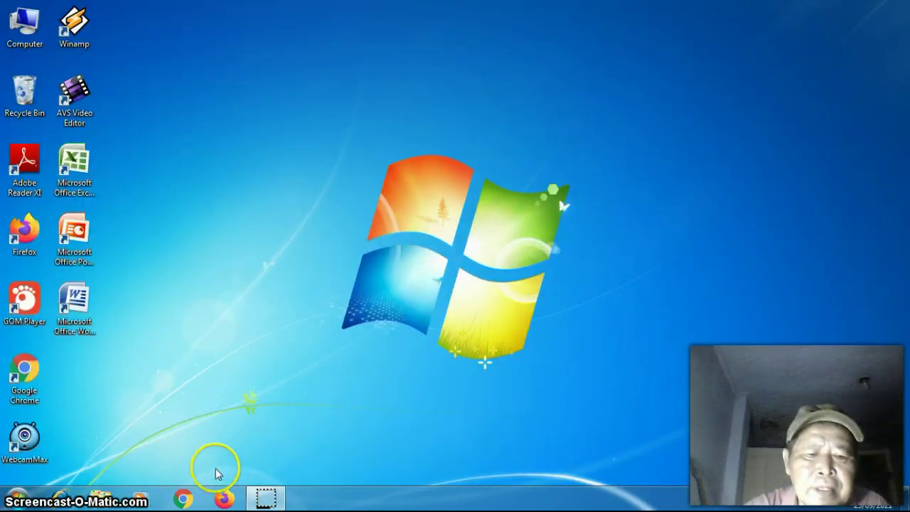
click(101, 495)
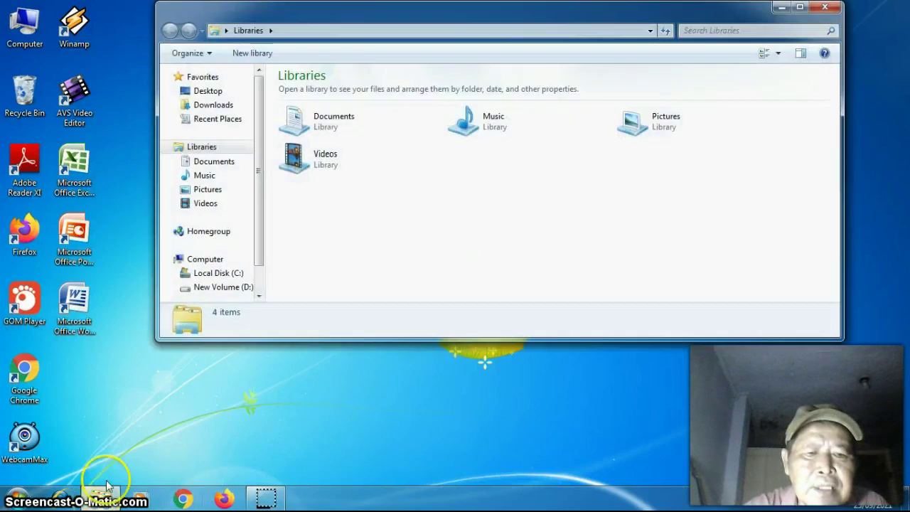
click(213, 288)
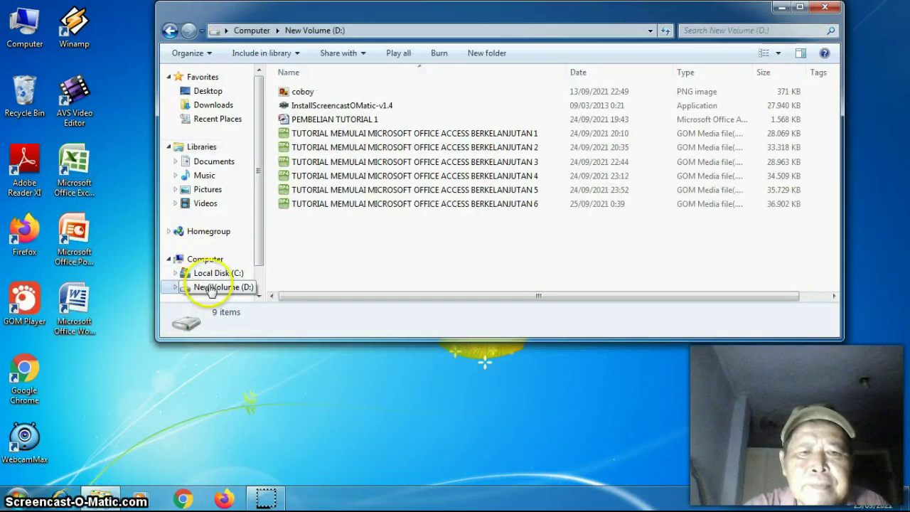
double_click(327, 120)
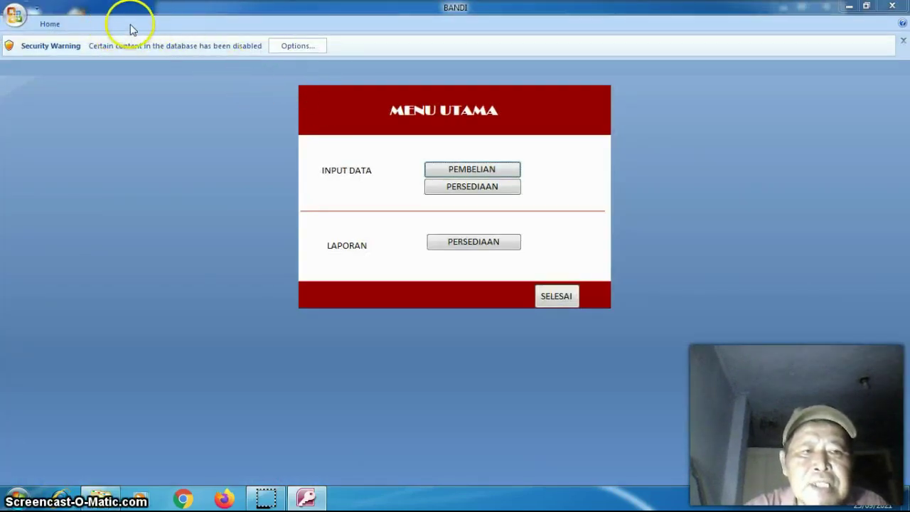
- Enable the blocked content for the newly reopened database in its security options
click(289, 51)
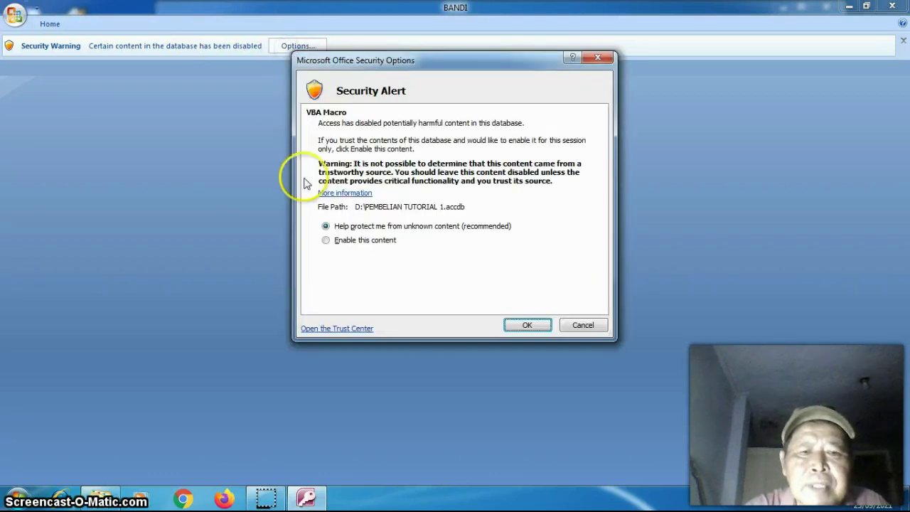
click(327, 241)
click(509, 325)
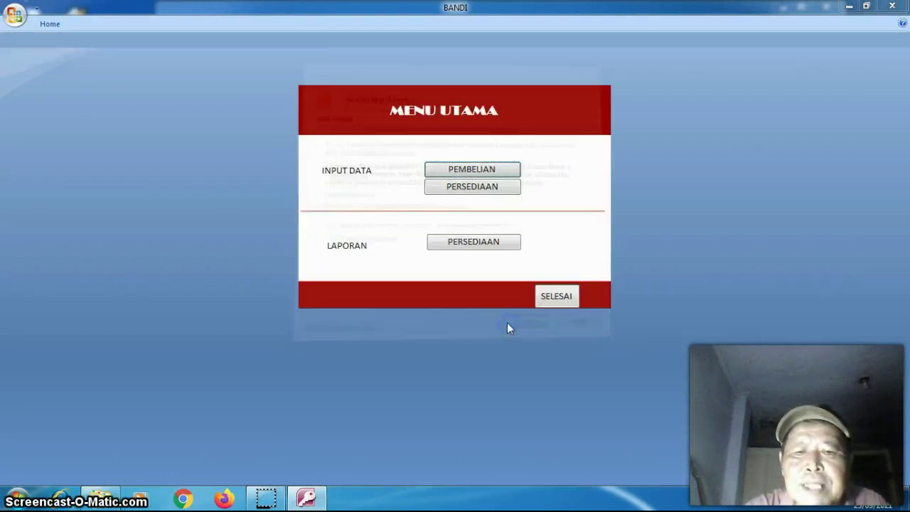
- Open the PEMBELIAN form and advance through its records with CATATAN BERIKUTNYA to a new blank record
click(465, 171)
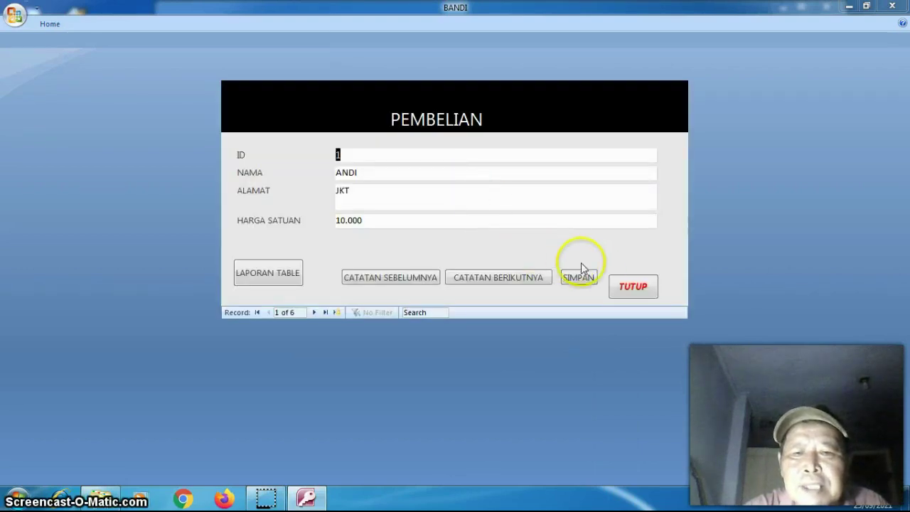
click(533, 279)
click(531, 278)
click(533, 279)
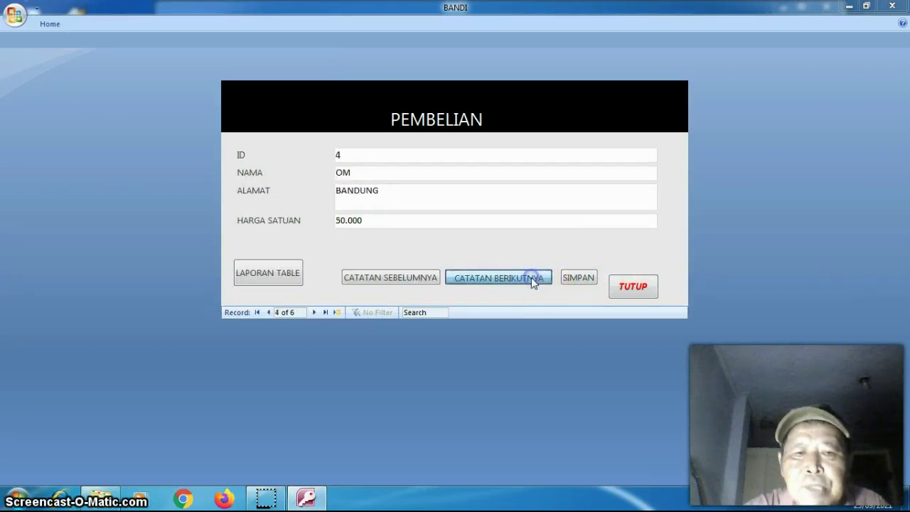
click(532, 279)
click(532, 279)
click(531, 278)
click(532, 279)
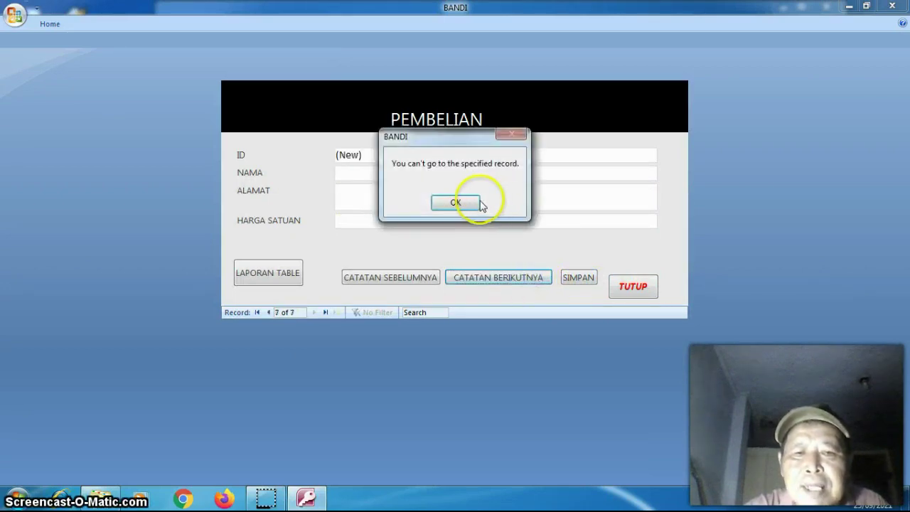
click(479, 203)
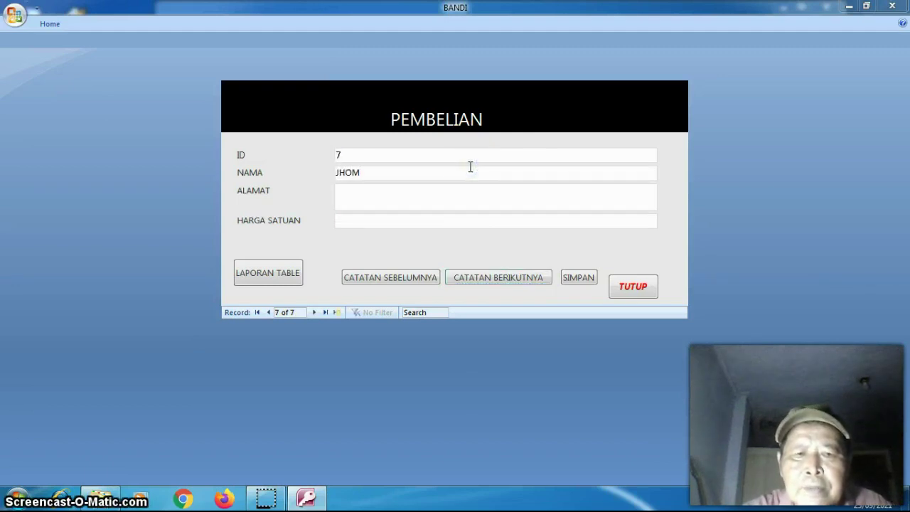
- Fill in the new PEMBELIAN record with the customer's name, ALAMAT US and a HARGA SATUAN, save it and close the form
click(467, 171)
click(451, 204)
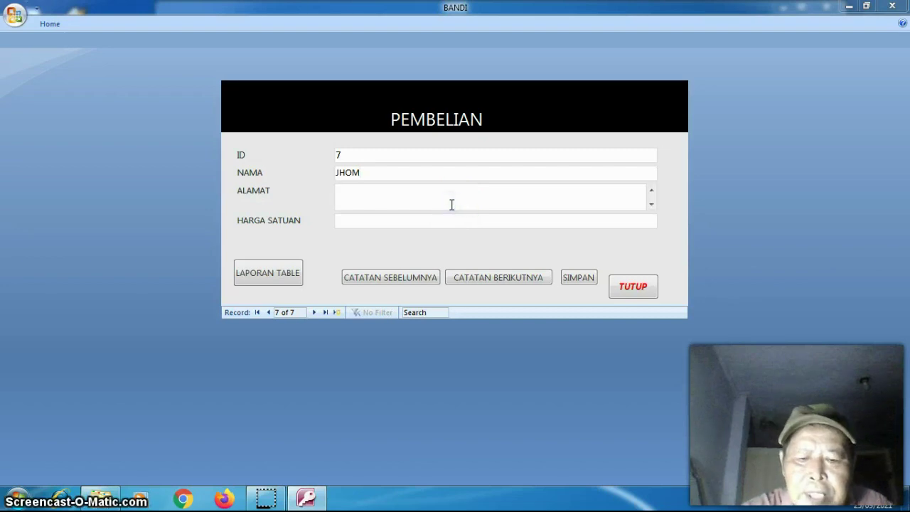
click(446, 219)
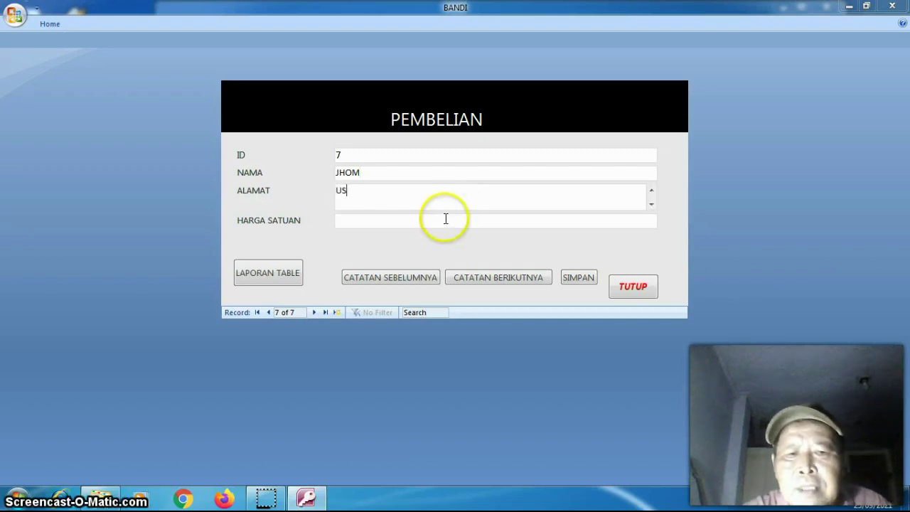
click(445, 219)
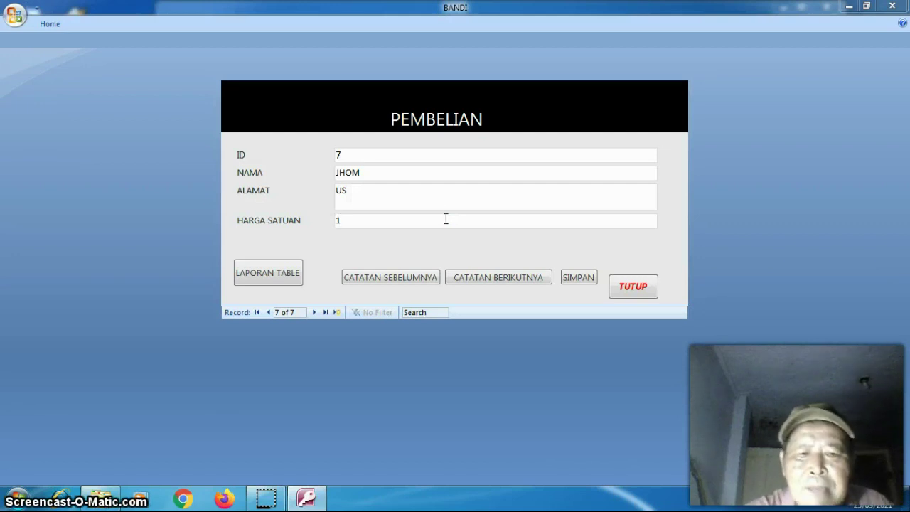
click(573, 277)
click(631, 285)
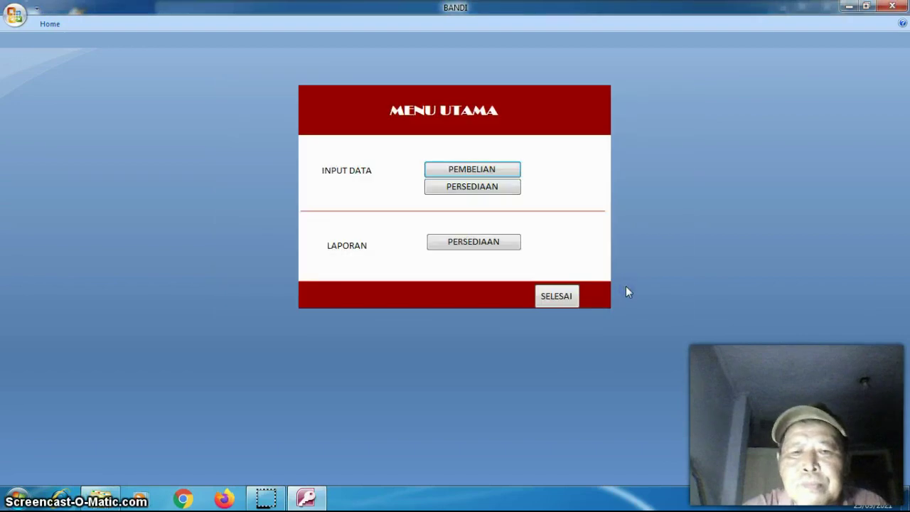
- Open the PERSEDIAAN input form and advance through its records to a new blank record
click(488, 188)
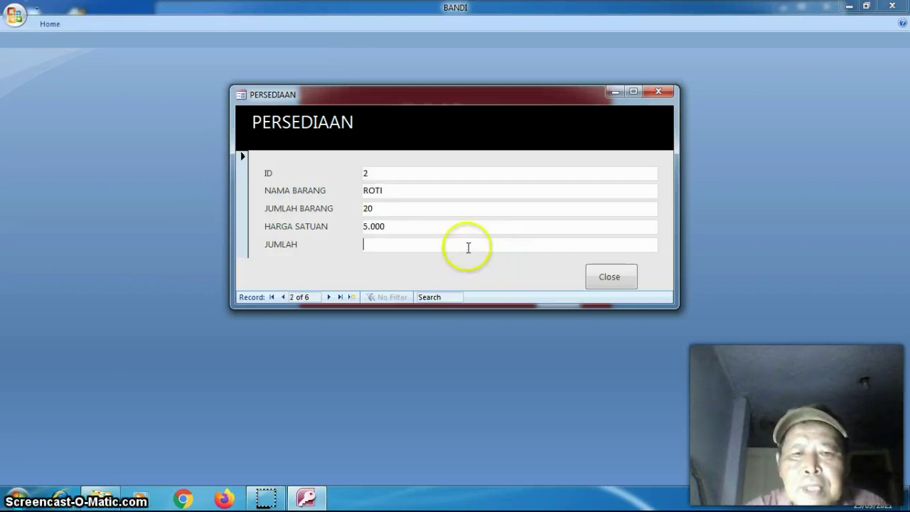
click(468, 248)
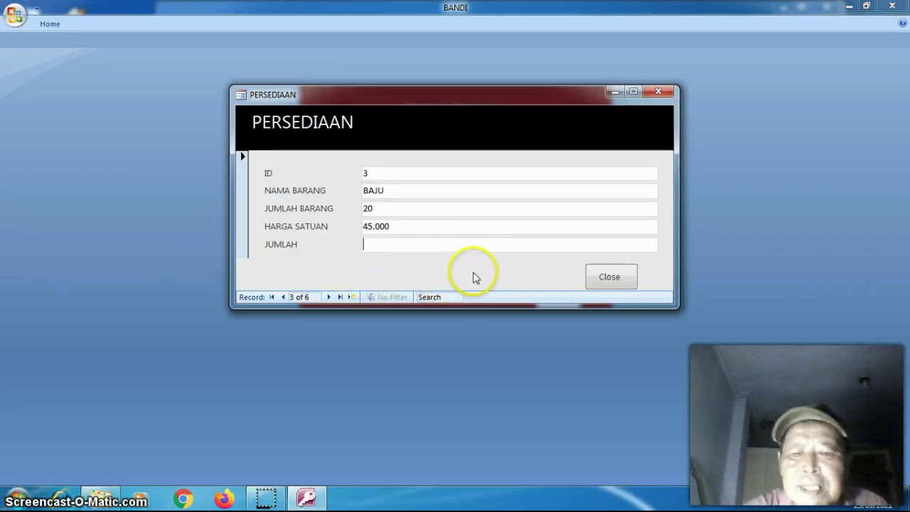
key(Tab)
key(Tab)
key(Tab)
key(Tab)
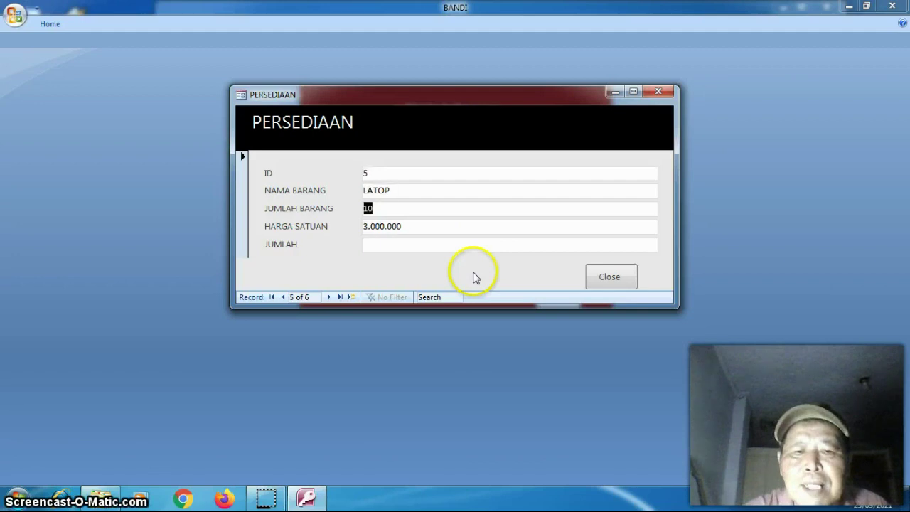
key(Tab)
key(Tab)
key(Tab)
key(Tab)
key(Tab)
key(Tab)
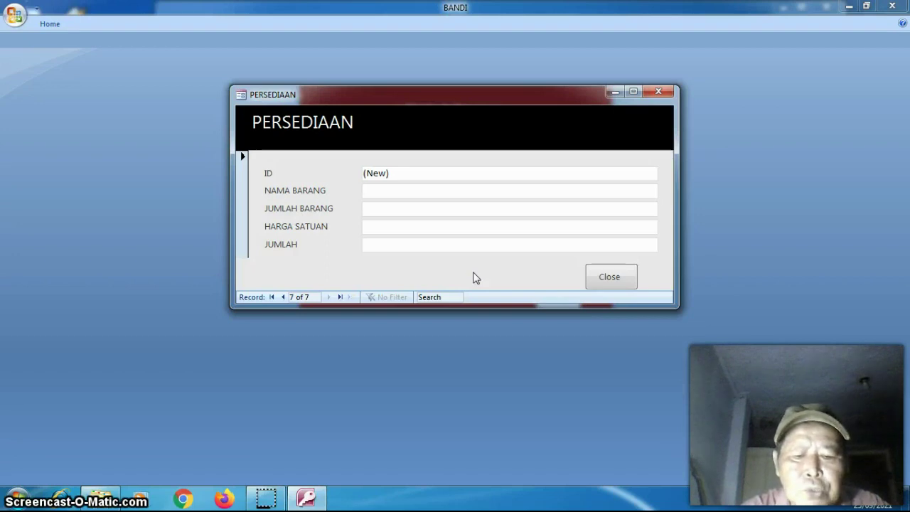
- Fill in the new record with NAMA BARANG BATU, JUMLAH BARANG 1000, HARGA SATUAN 1000 and JUMLAH 0, and close the form
text(TU)
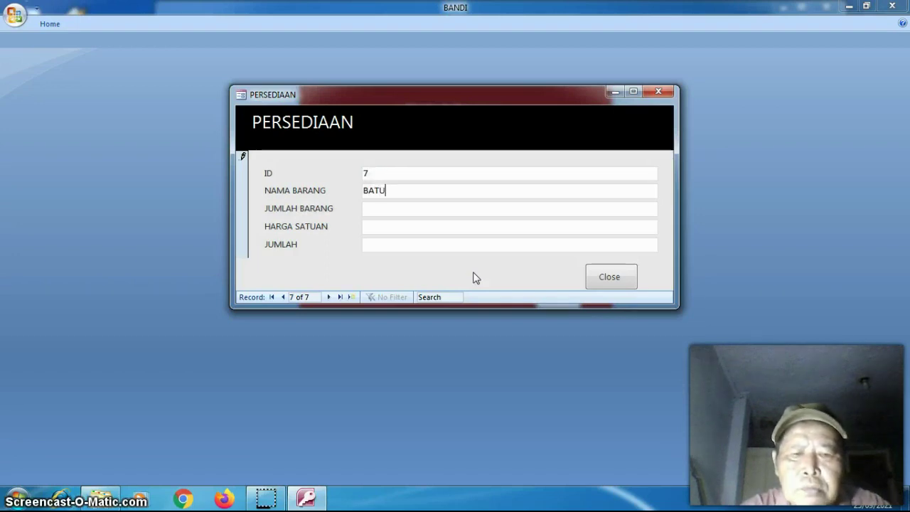
click(452, 208)
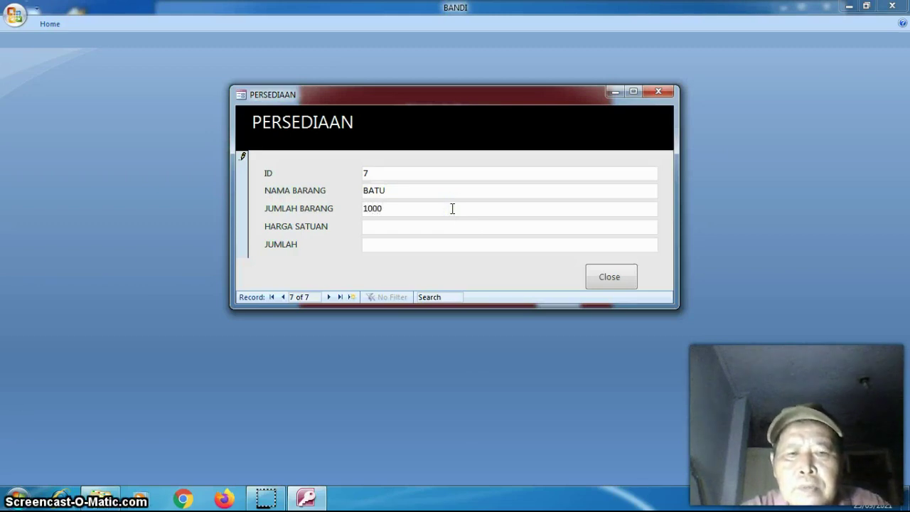
click(447, 228)
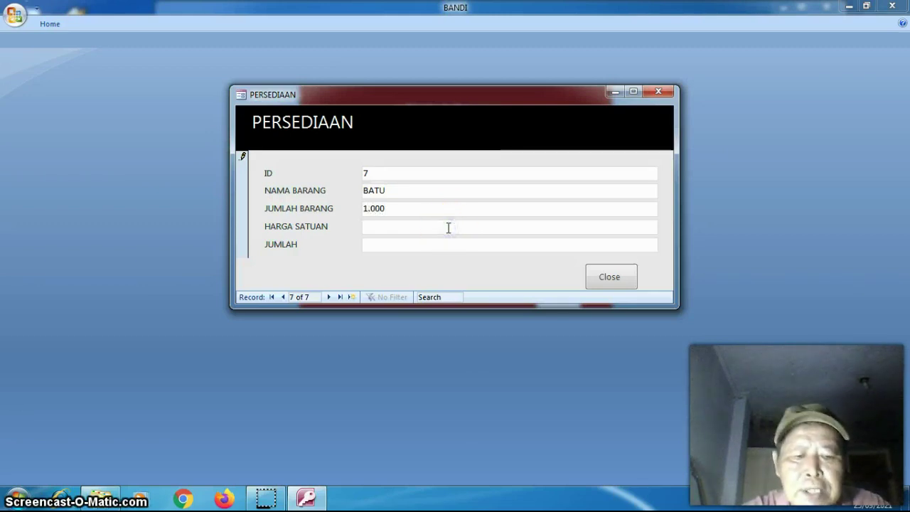
text(1000)
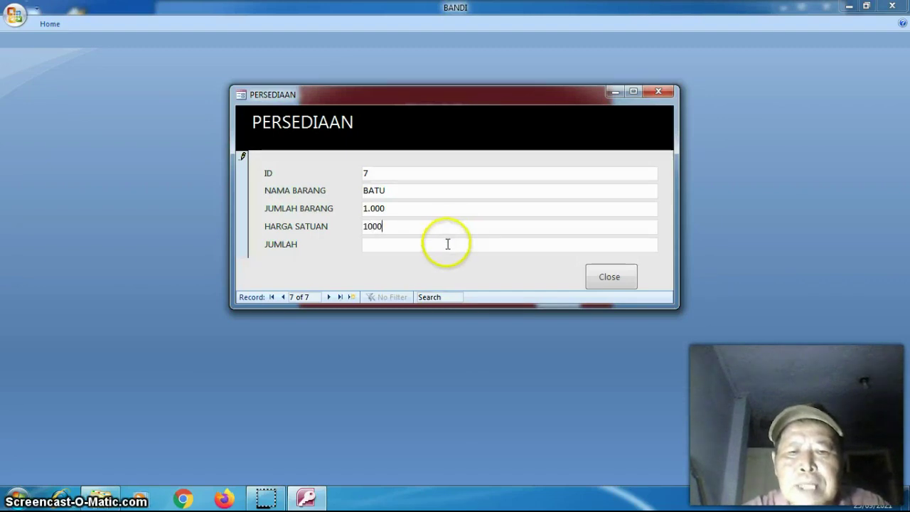
click(447, 244)
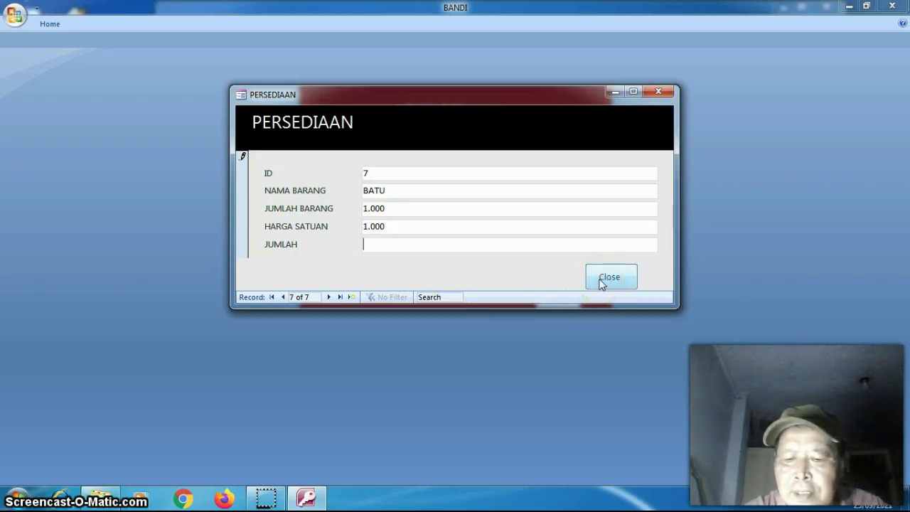
text(0)
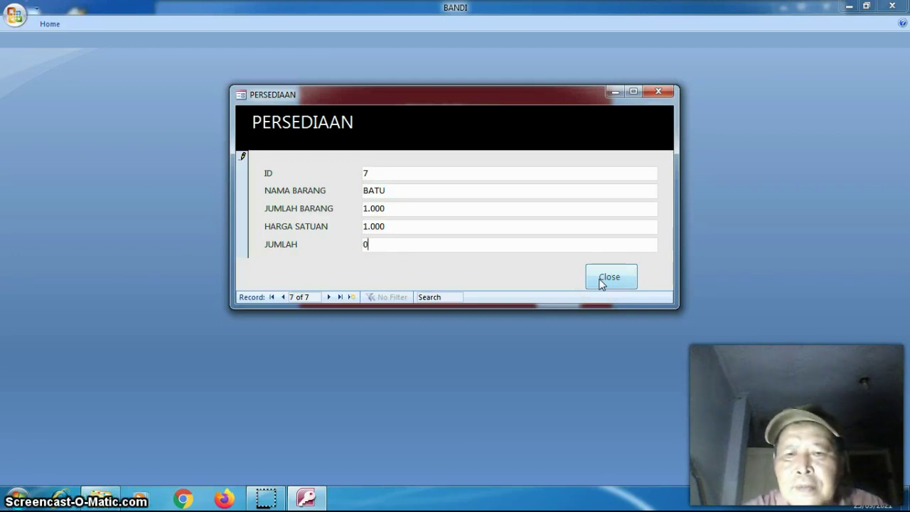
click(601, 282)
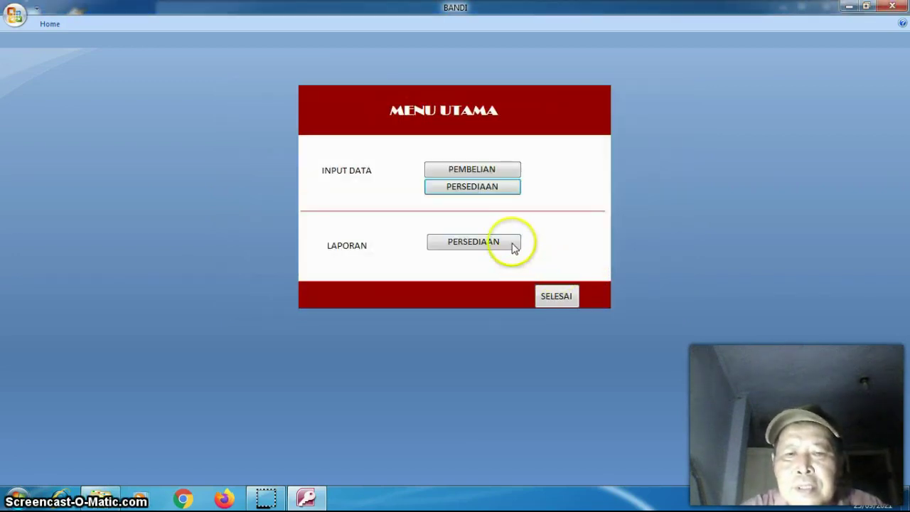
- Check the PERSEDIAAN report under LAPORAN, close it and exit the database with SELESAI
click(499, 243)
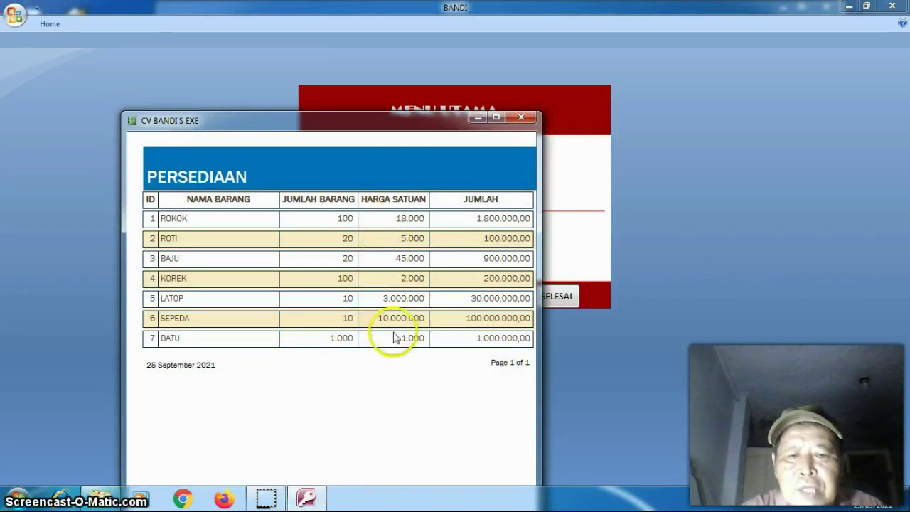
click(521, 119)
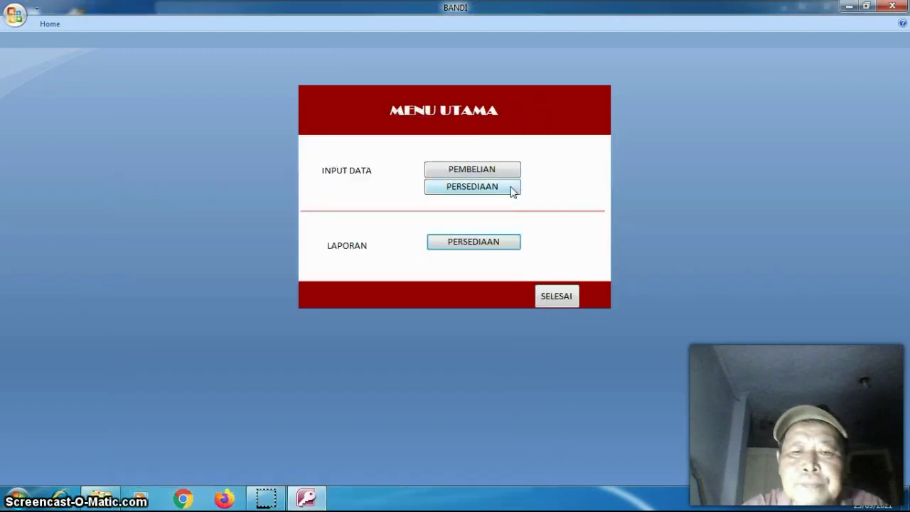
click(497, 243)
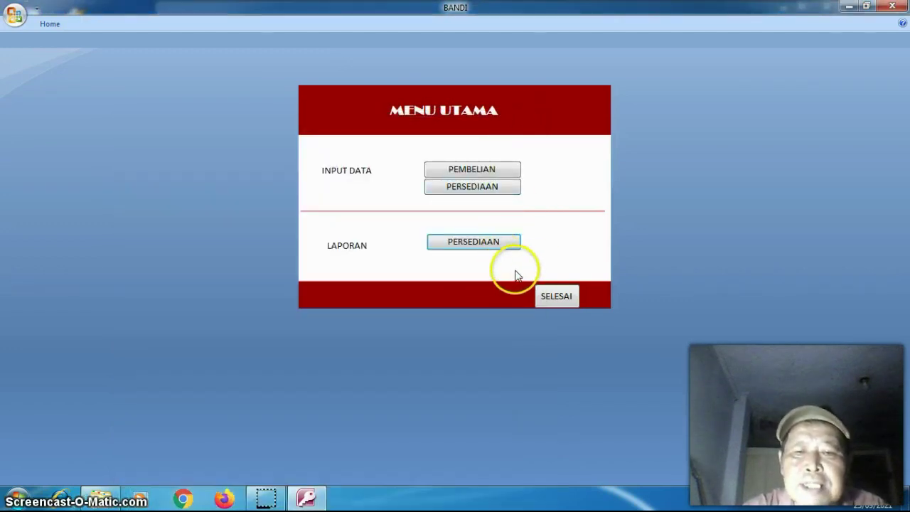
click(553, 298)
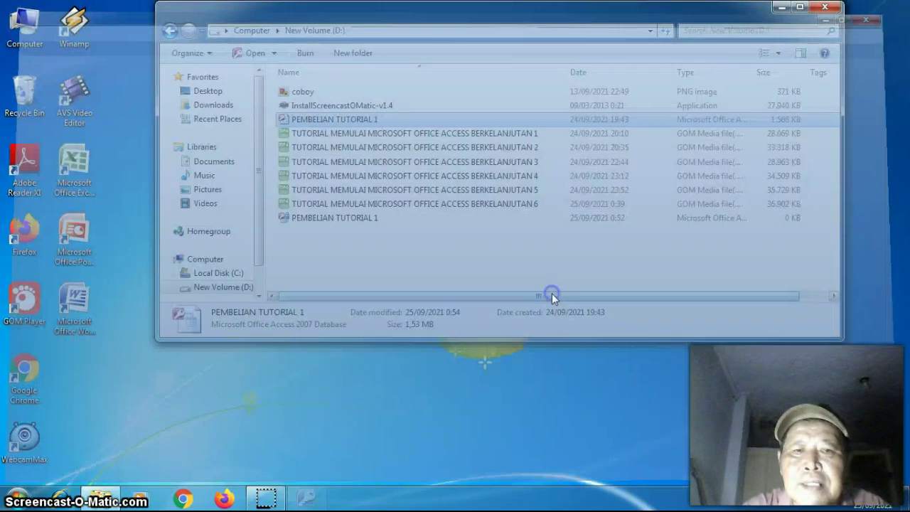
- Create a desktop shortcut to PEMBELIAN TUTORIAL 1 on New Volume (D:) and close the Explorer window
click(544, 246)
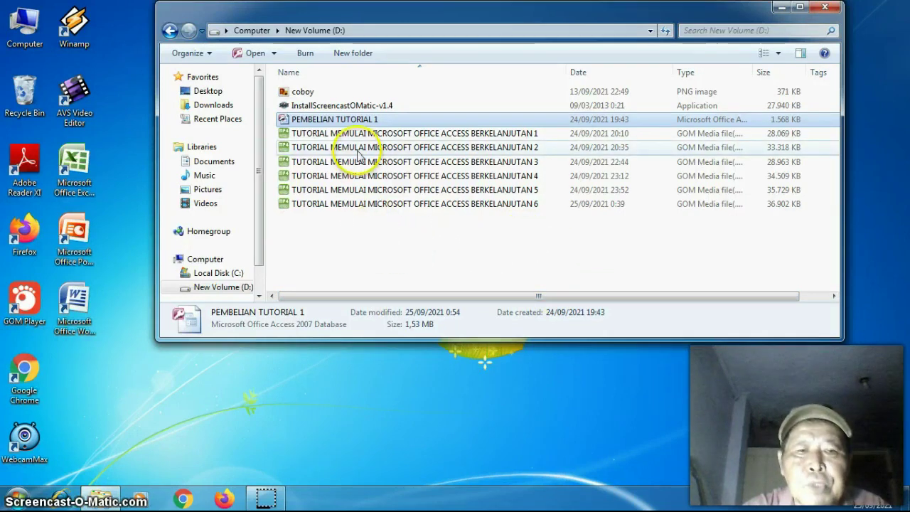
click(363, 242)
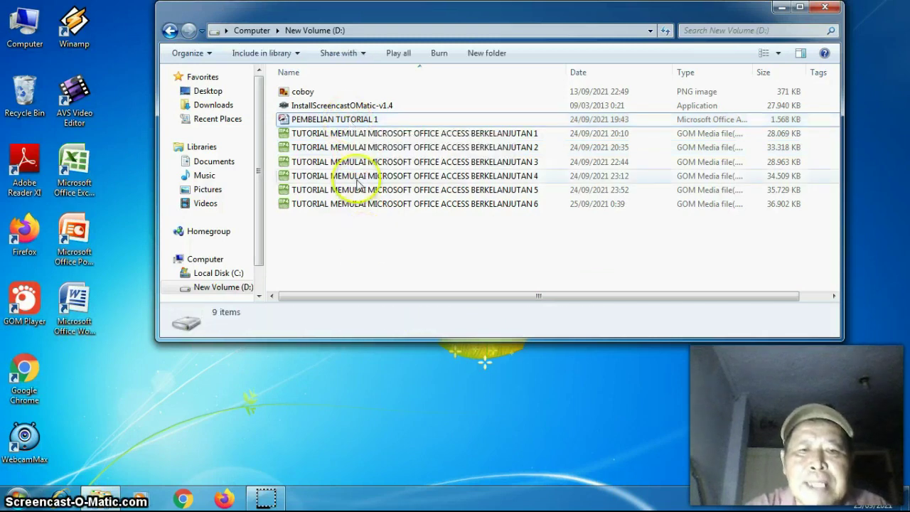
click(354, 124)
right_click(354, 124)
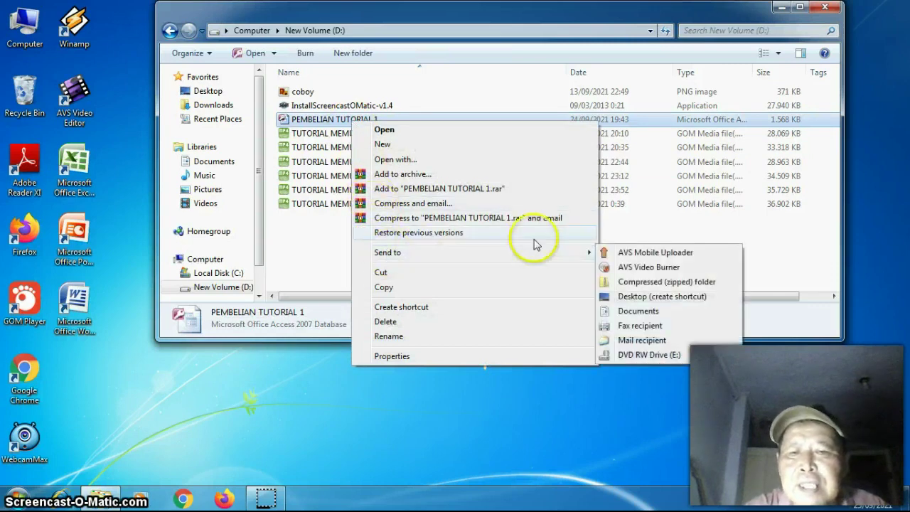
mouse_move(586, 254)
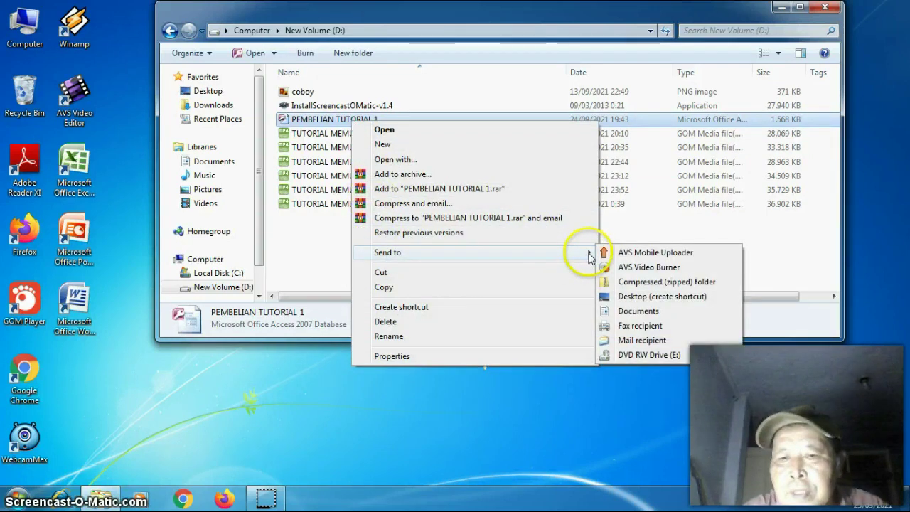
click(640, 297)
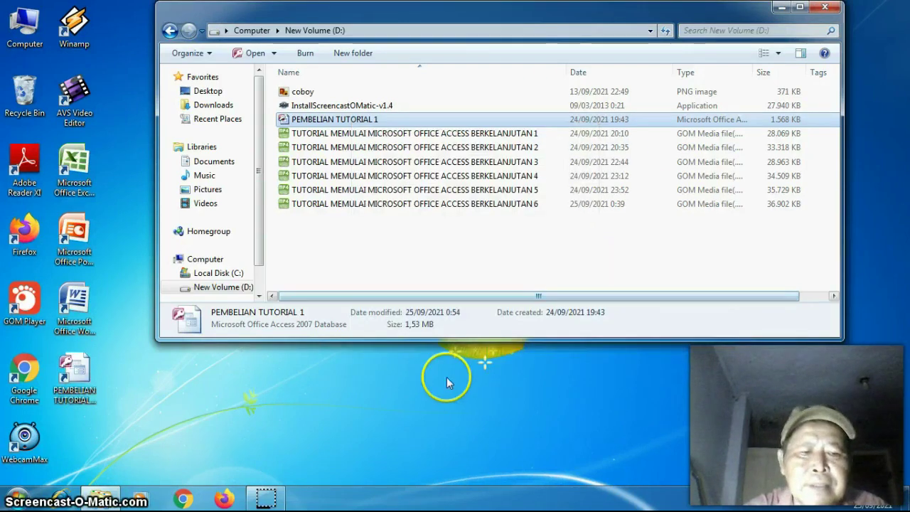
click(826, 7)
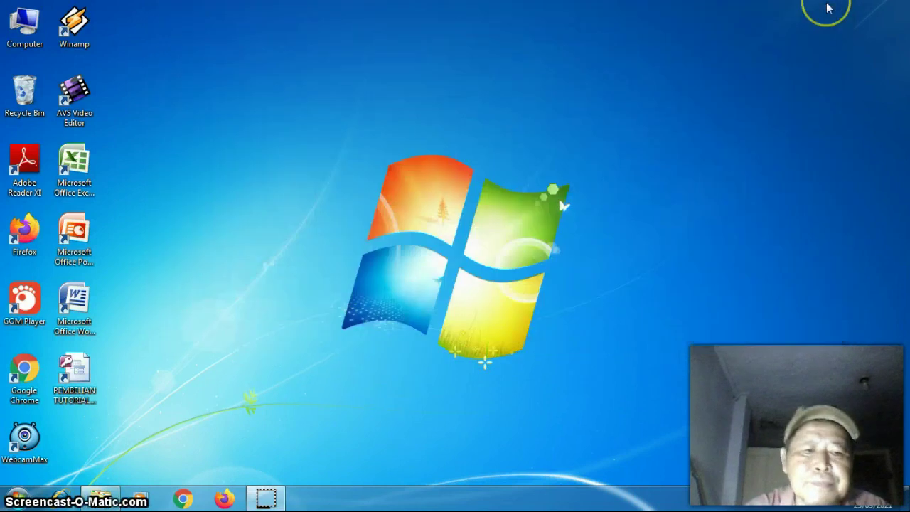
- Change the icon of the PEMBELIAN TUTORIAL 1 desktop shortcut to the silver star from SHELL32.dll and apply it
right_click(73, 373)
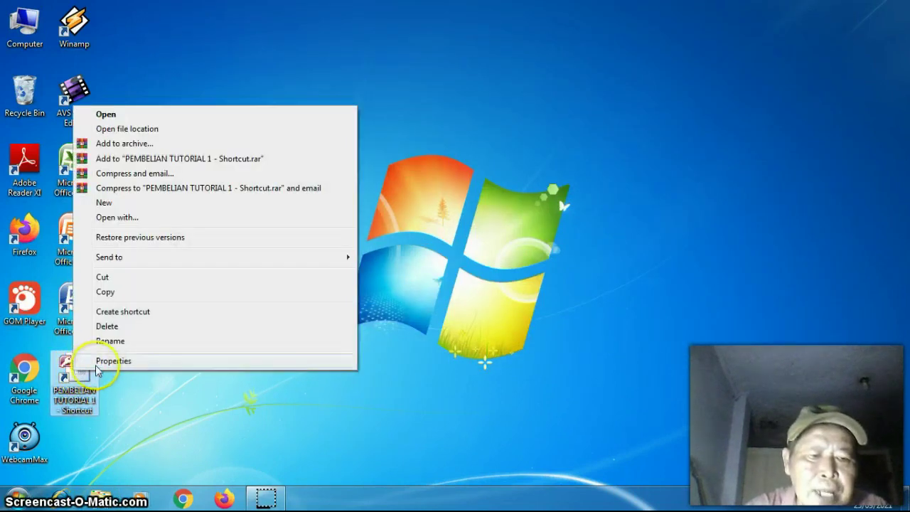
click(113, 360)
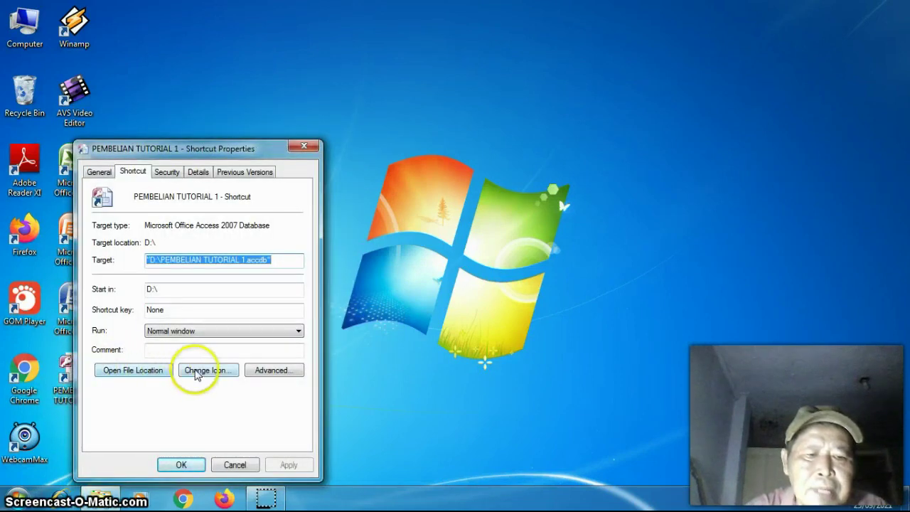
click(191, 373)
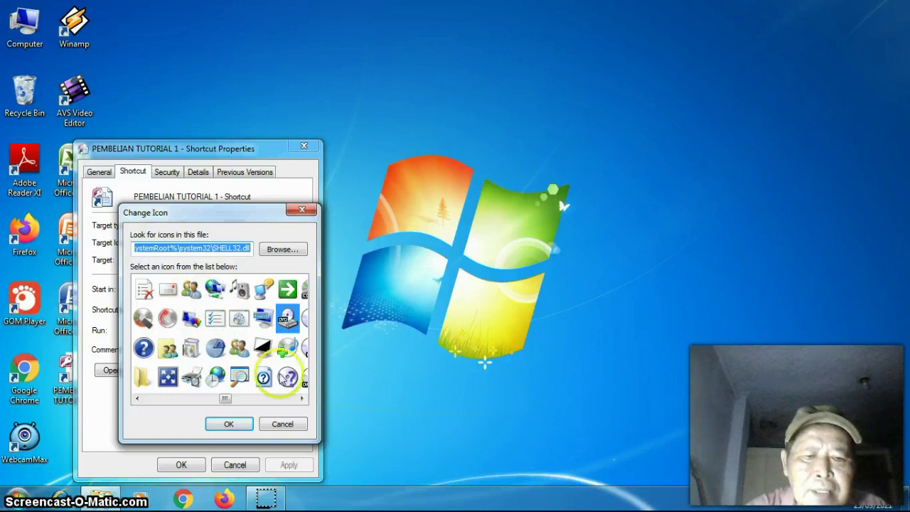
click(301, 399)
click(301, 399)
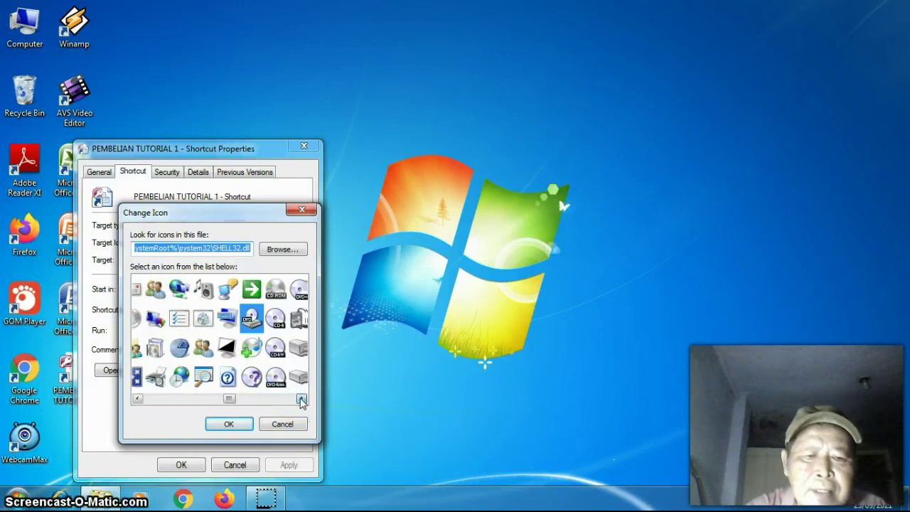
click(301, 399)
click(301, 399)
click(301, 398)
click(301, 399)
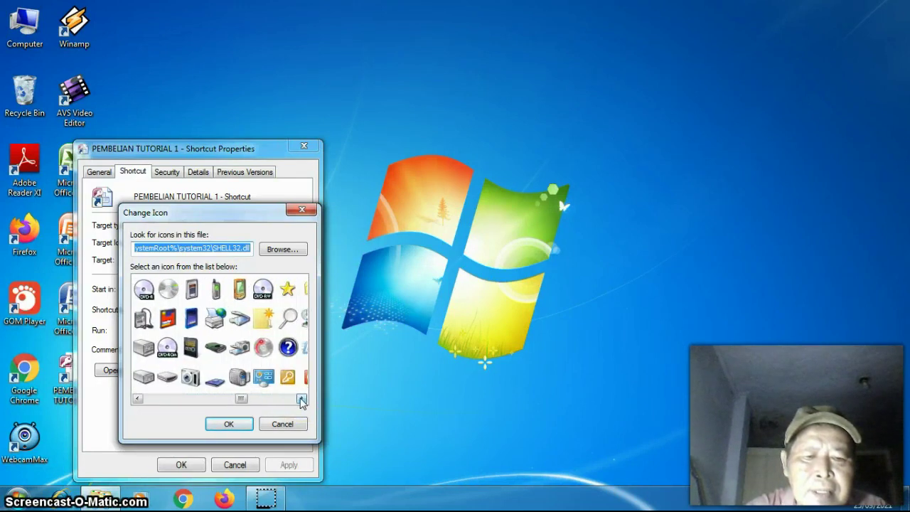
click(302, 398)
click(301, 398)
click(301, 399)
click(301, 399)
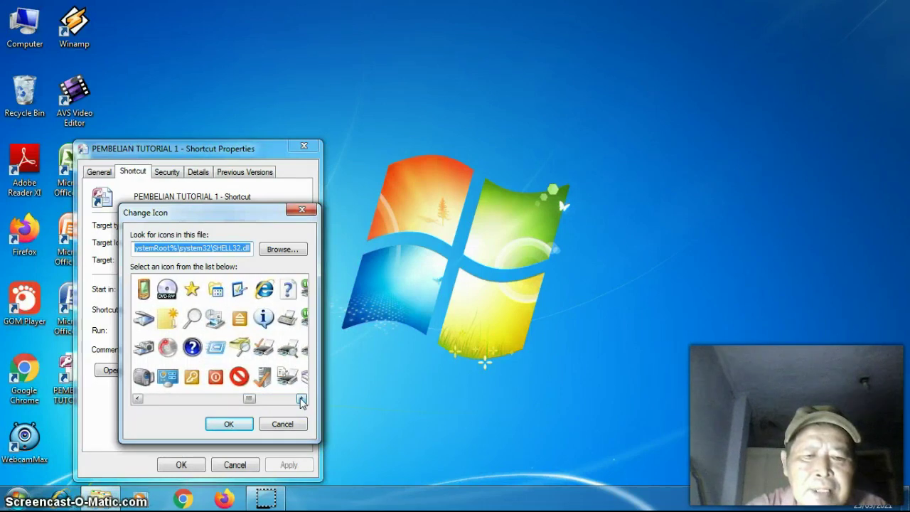
click(301, 399)
click(302, 399)
click(301, 398)
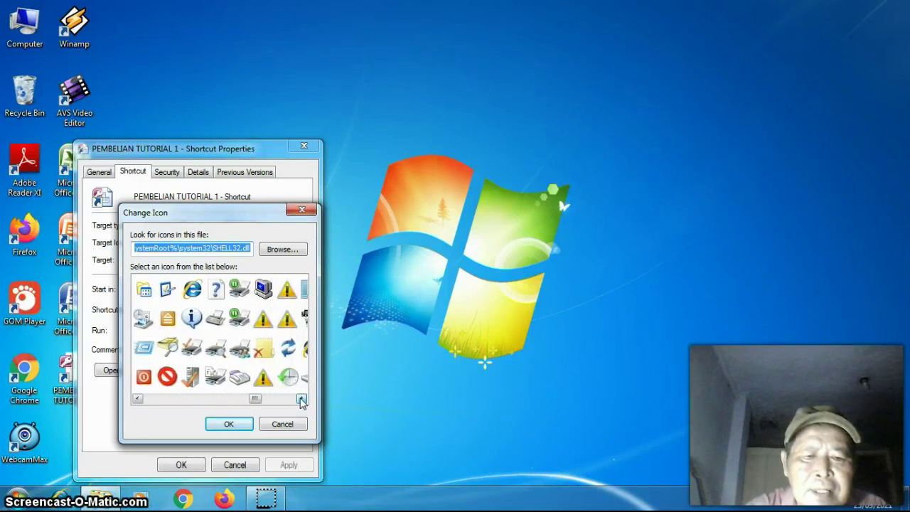
click(301, 399)
click(302, 399)
click(301, 398)
click(301, 398)
click(302, 399)
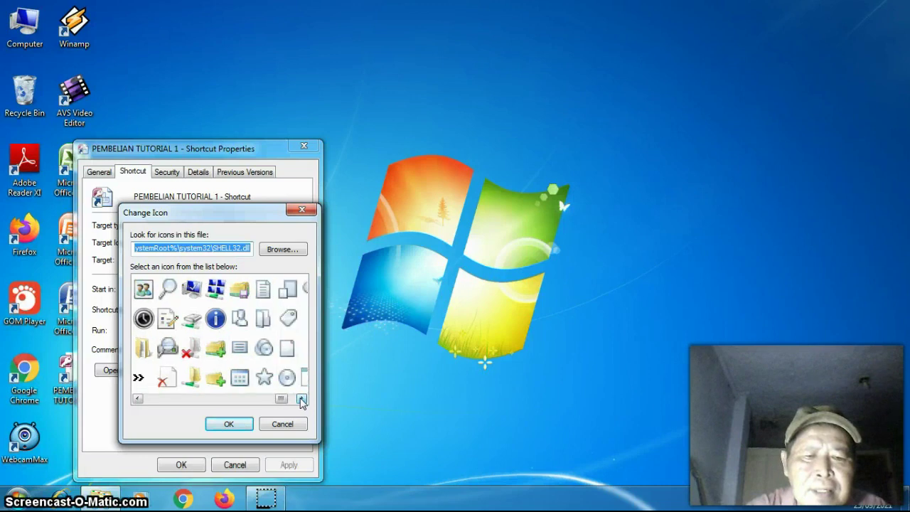
click(263, 378)
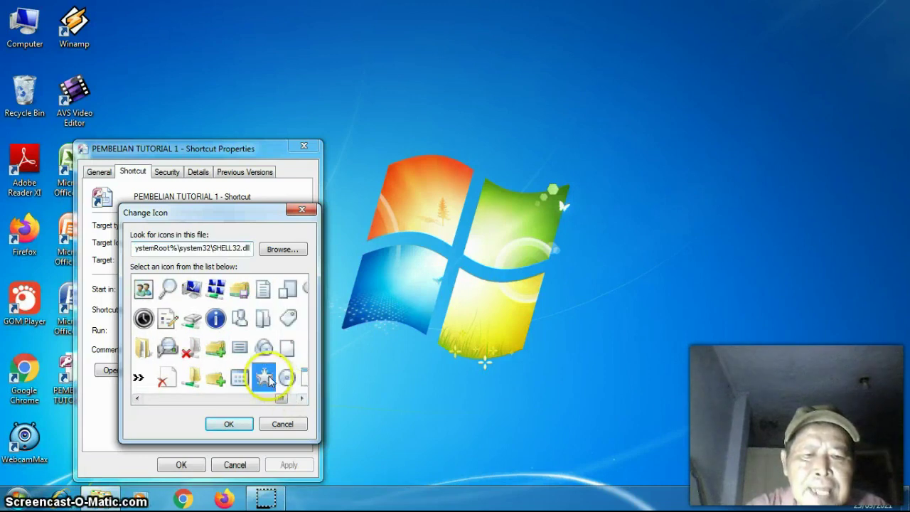
click(231, 423)
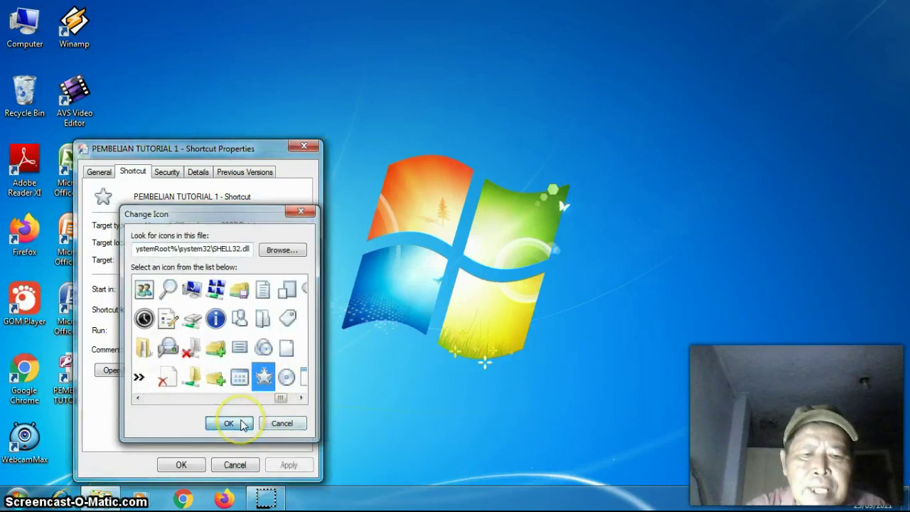
click(288, 465)
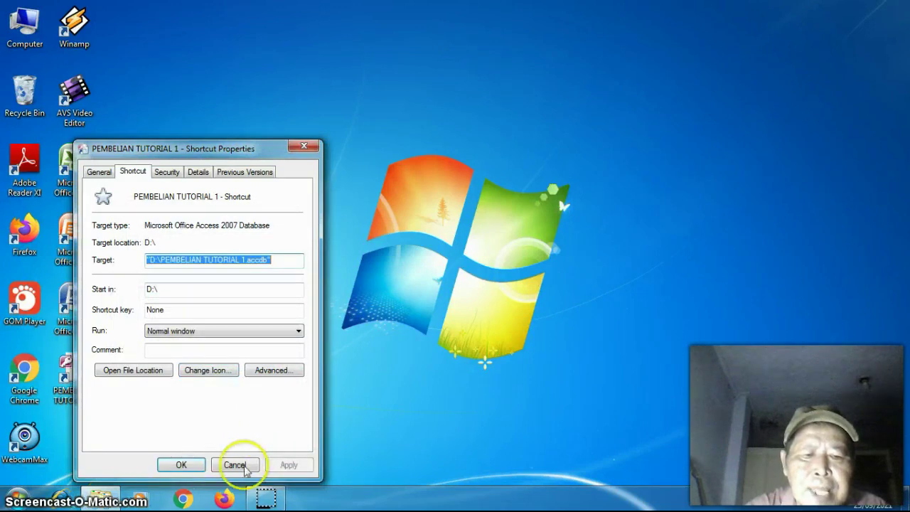
click(193, 468)
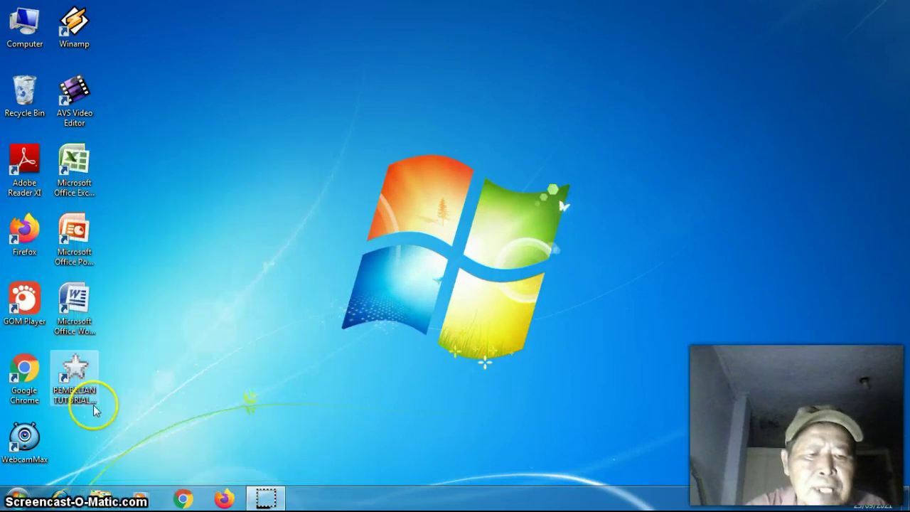
- Rename the PEMBELIAN TUTORIAL 1 desktop shortcut as DATA PEMBELIAN
right_click(80, 395)
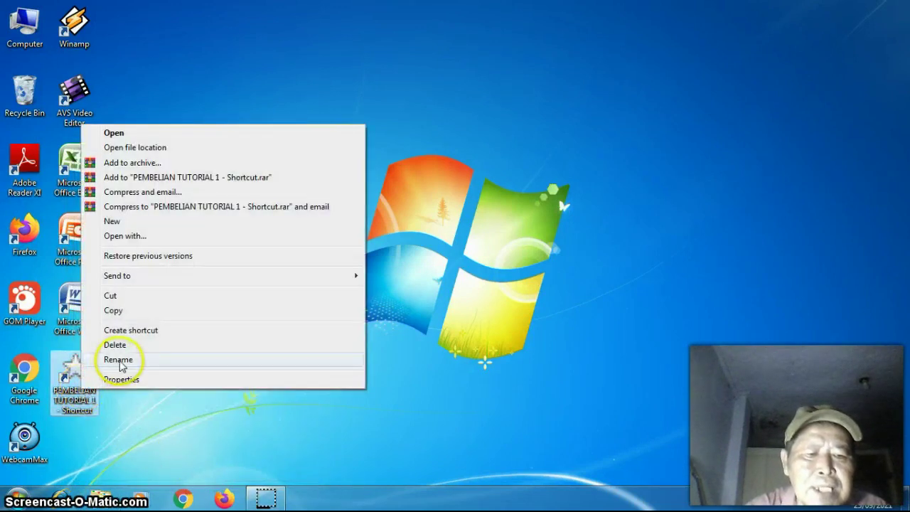
click(75, 360)
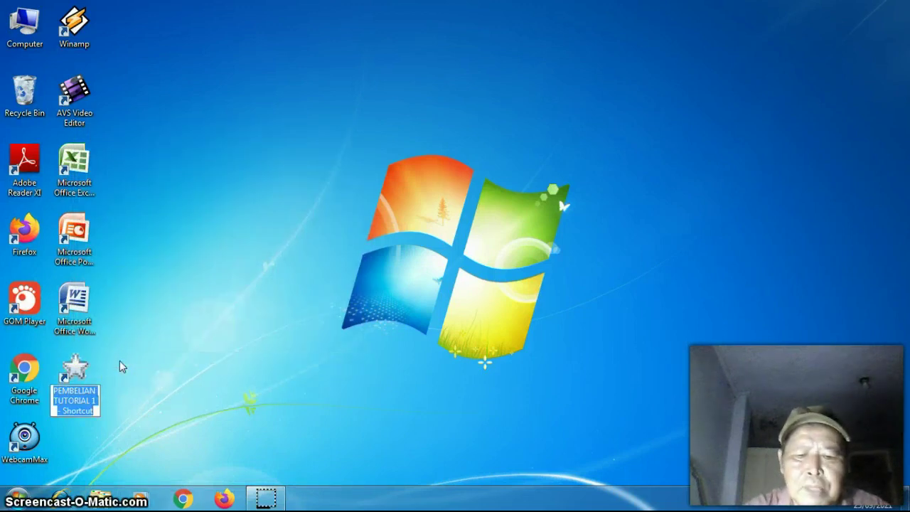
text(DA)
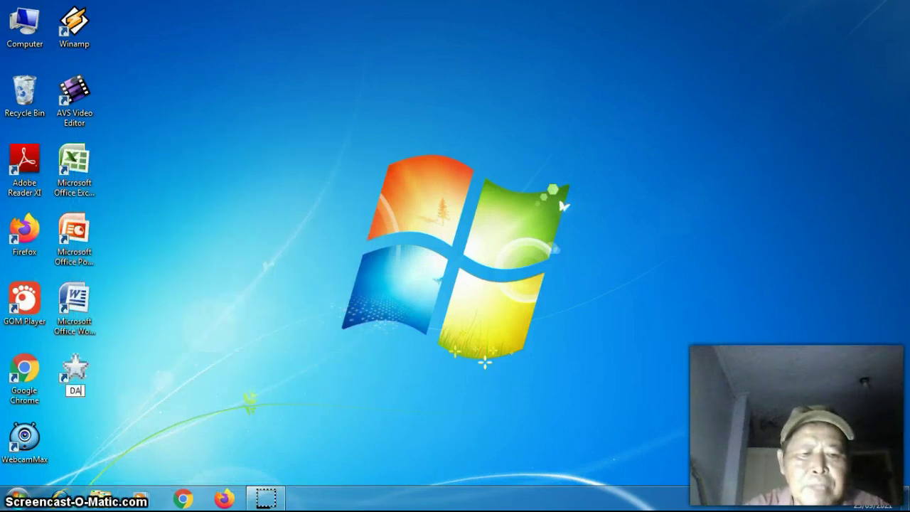
text(TA PEM)
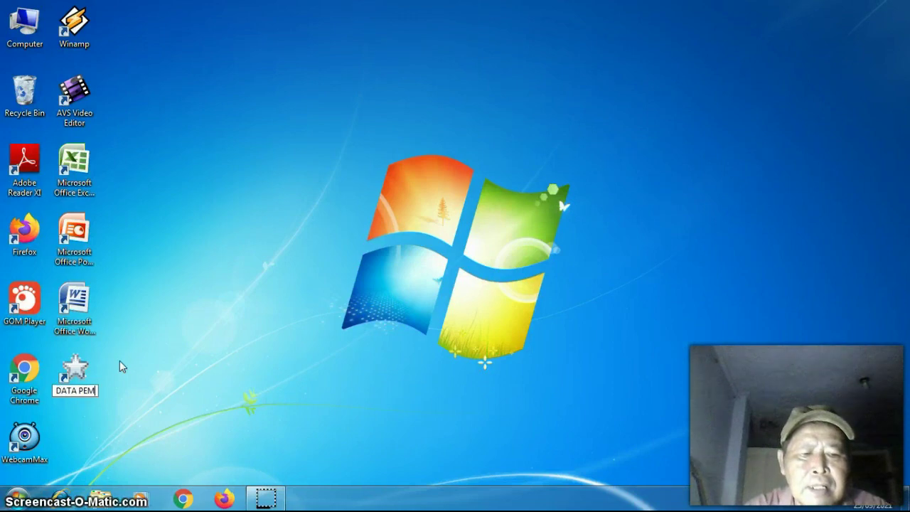
text(BELI)
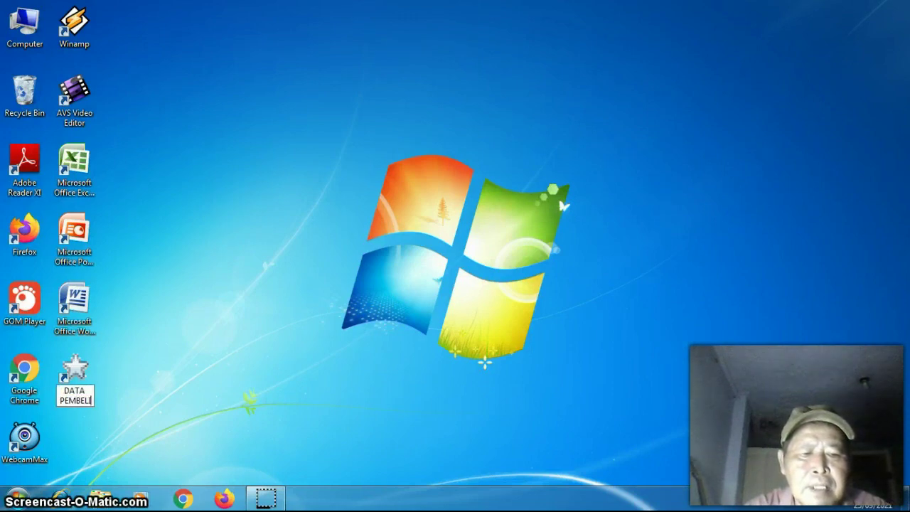
text(AN)
key(Return)
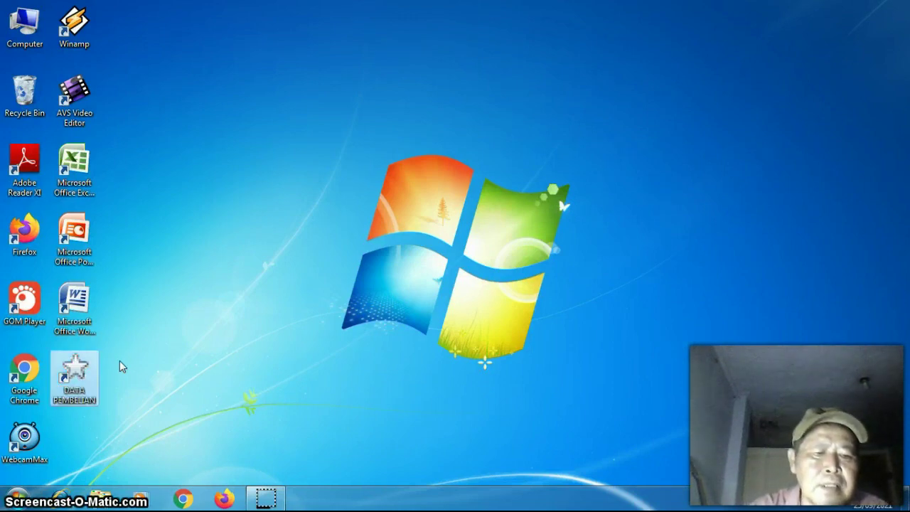
- Open the database from the DATA PEMBELIAN desktop shortcut and enable its blocked content
double_click(85, 377)
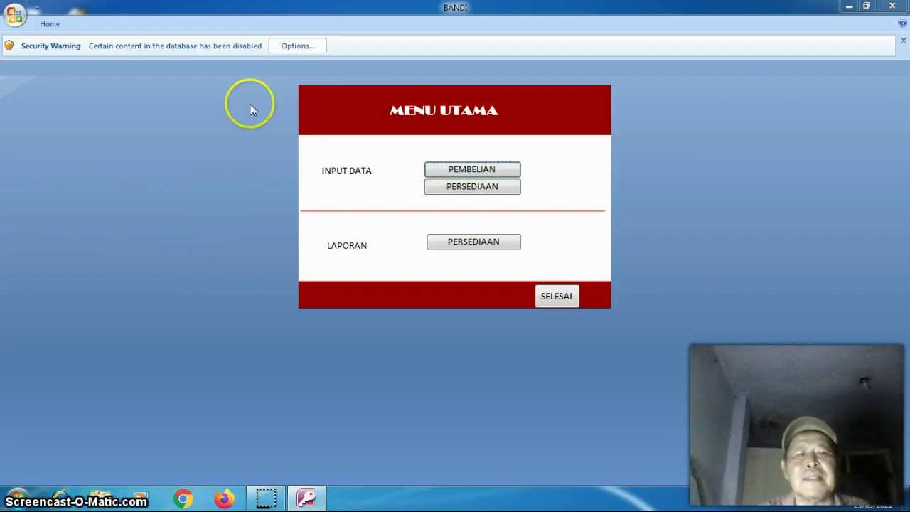
click(299, 46)
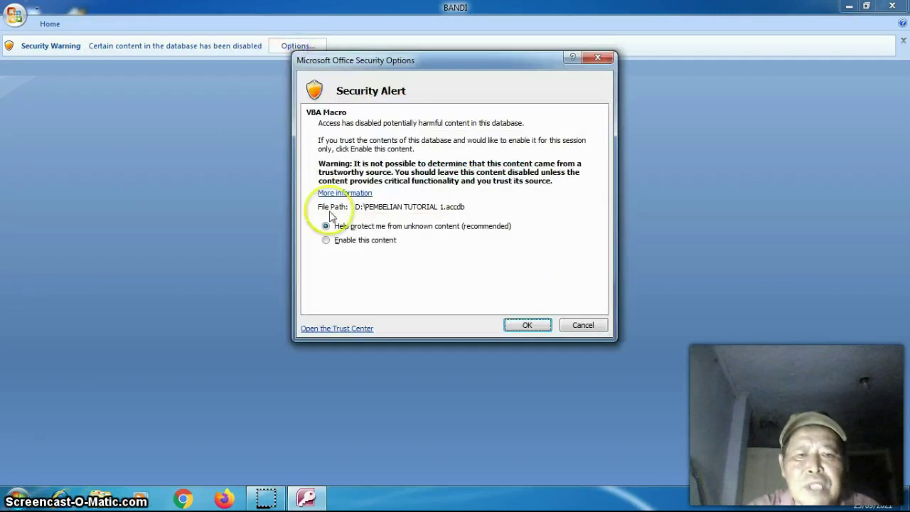
click(342, 243)
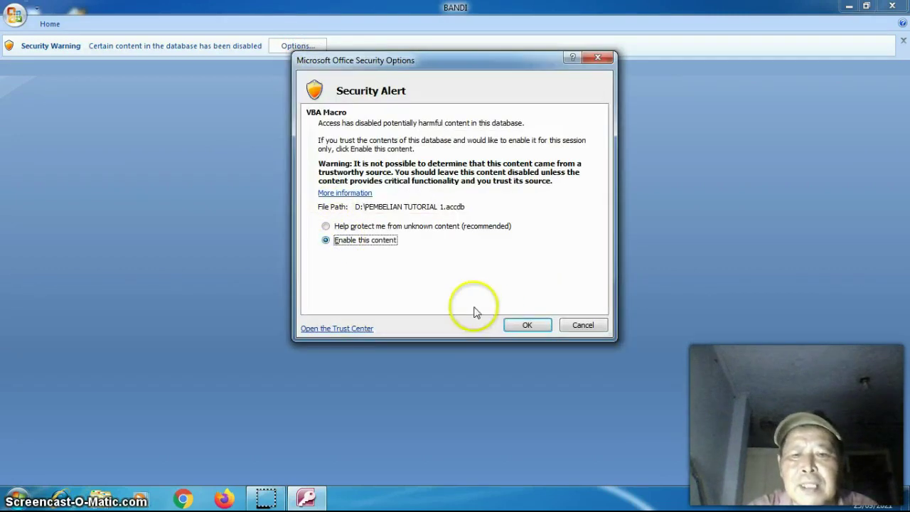
click(518, 324)
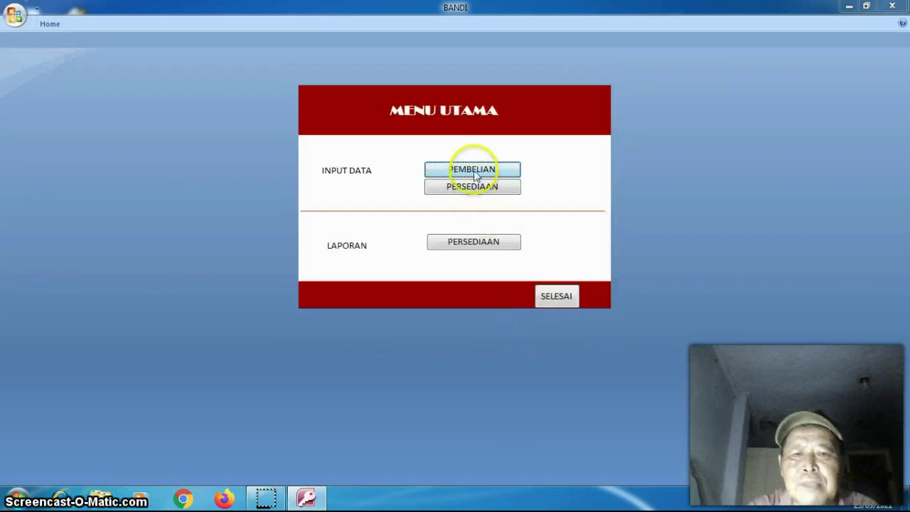
- Check the PEMBELIAN and PERSEDIAAN input forms and the PERSEDIAAN report from MENU UTAMA, closing each one
click(472, 171)
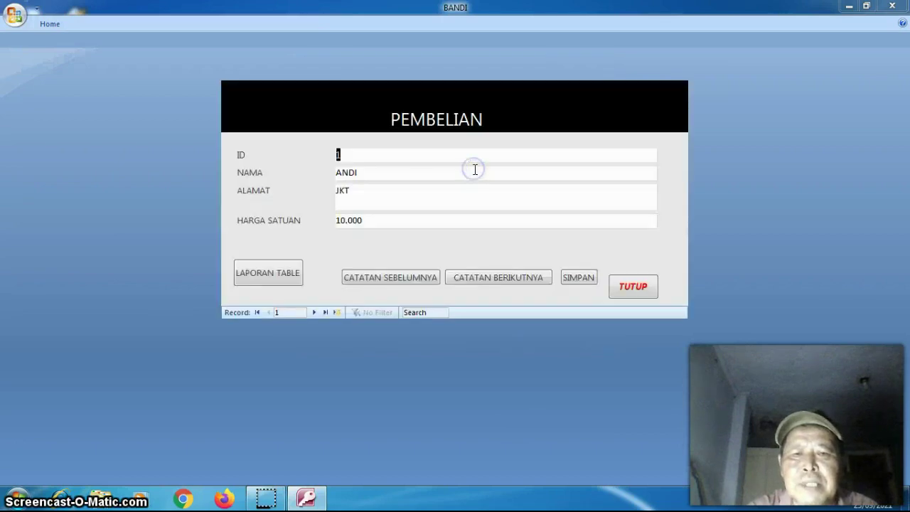
click(631, 288)
click(491, 186)
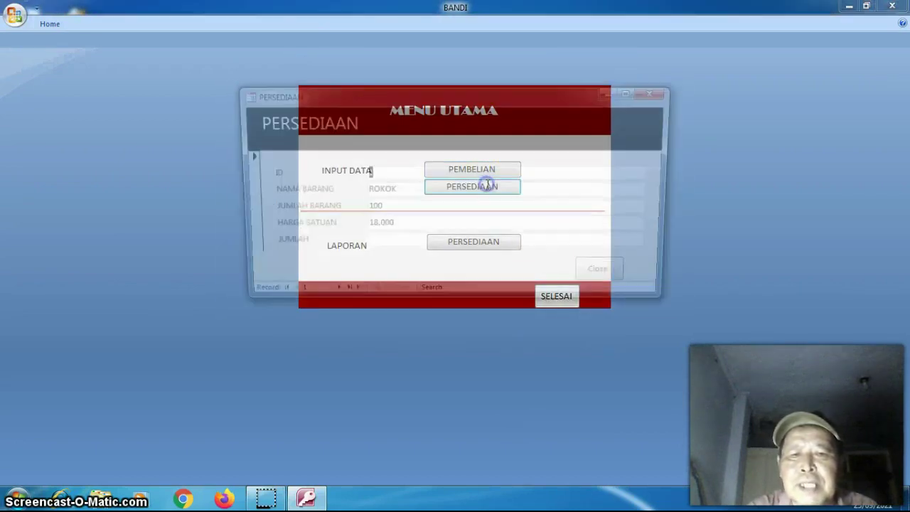
click(602, 278)
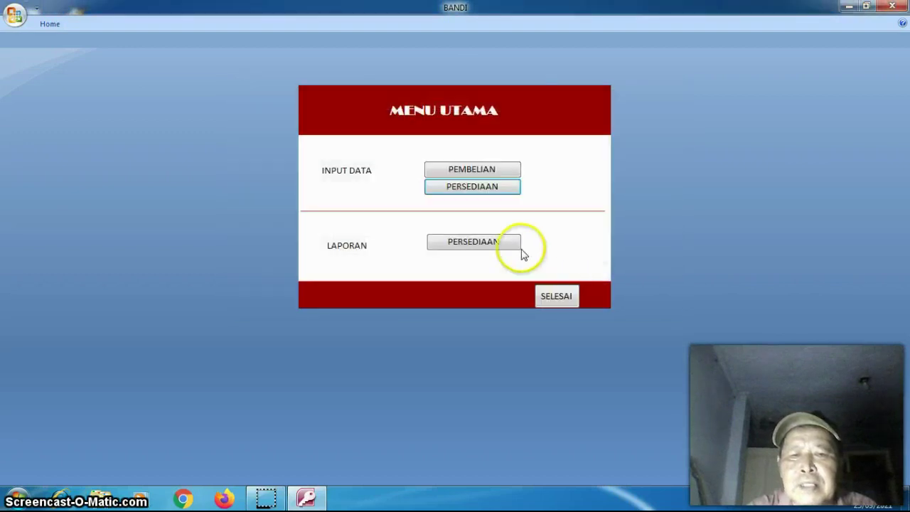
click(491, 244)
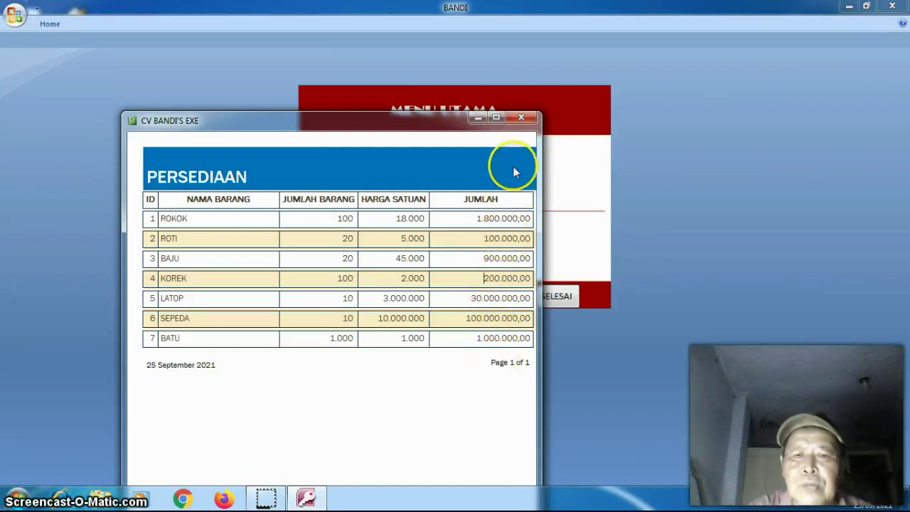
click(521, 118)
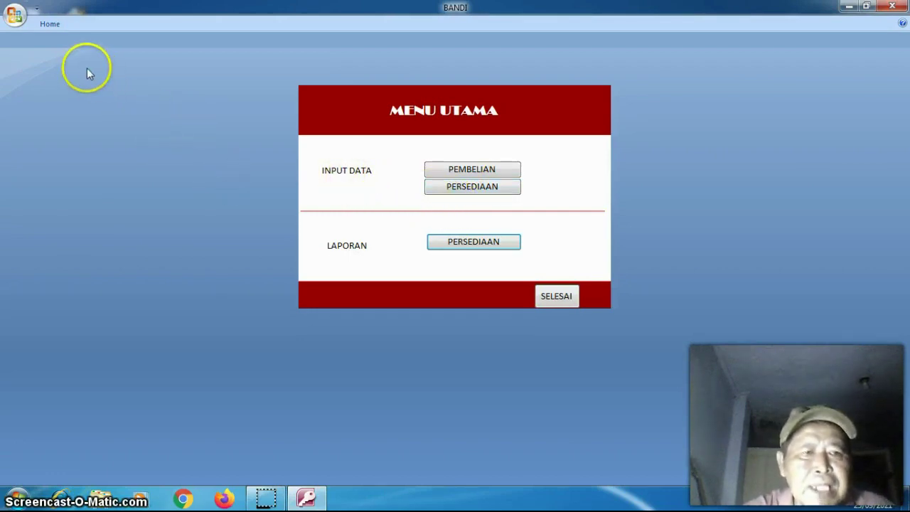
- Enable Display Status Bar, Display Navigation Pane and Allow Full Menus in the current database options and accept the reopen notice
click(37, 9)
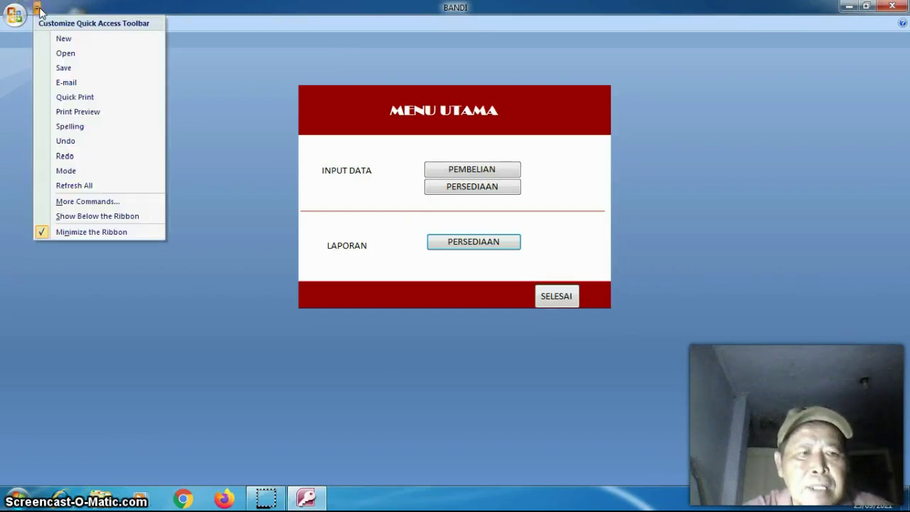
click(62, 202)
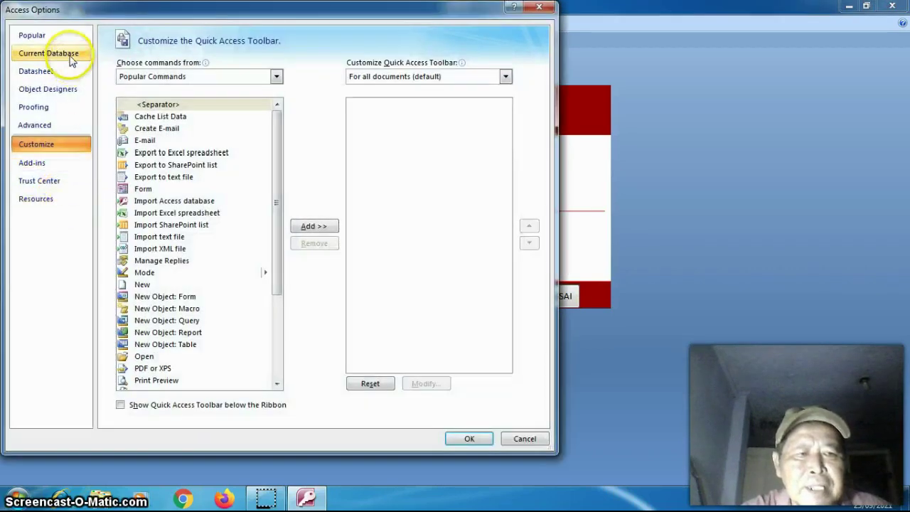
click(71, 57)
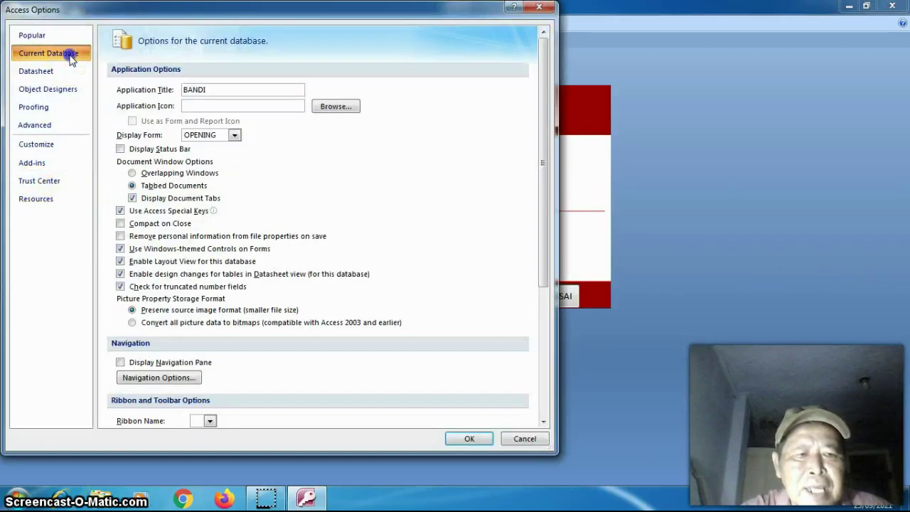
click(121, 149)
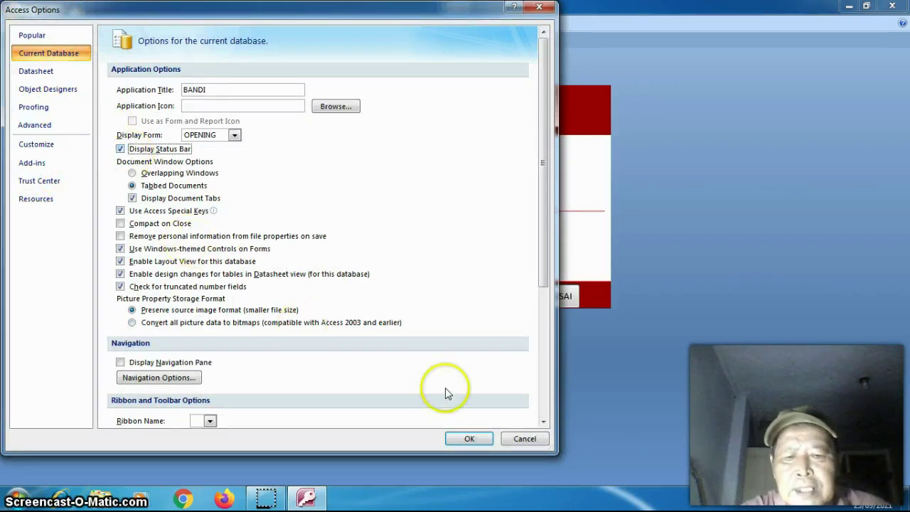
click(543, 421)
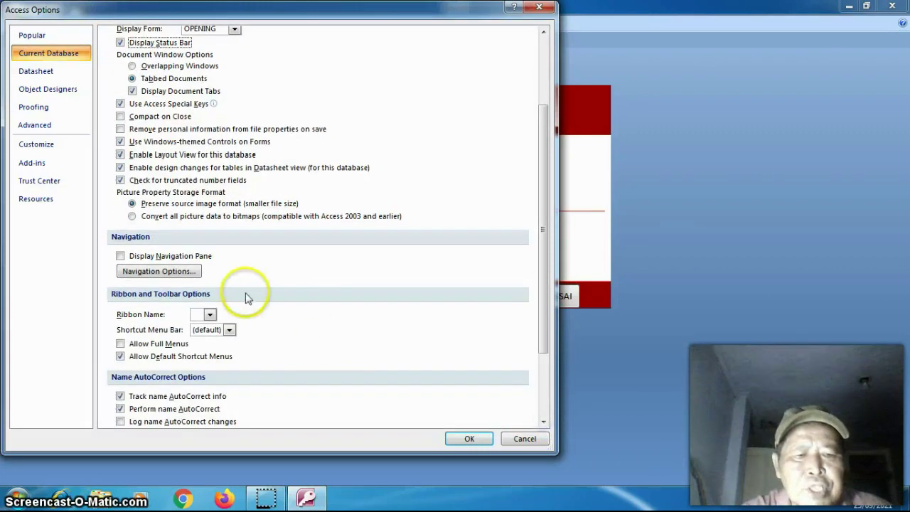
click(181, 256)
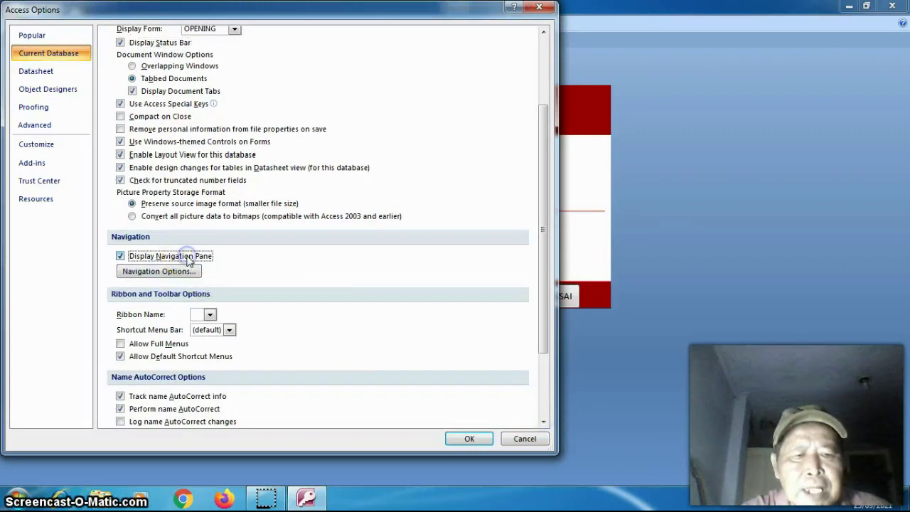
click(143, 344)
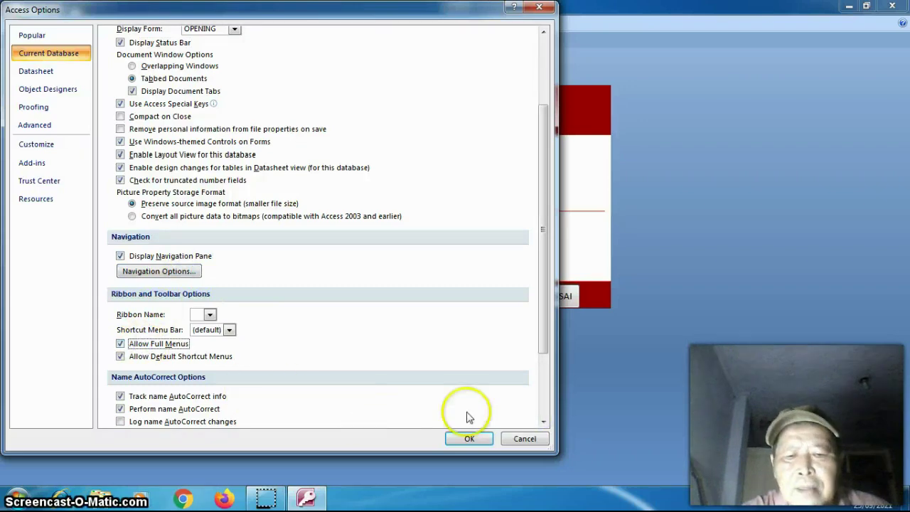
click(469, 438)
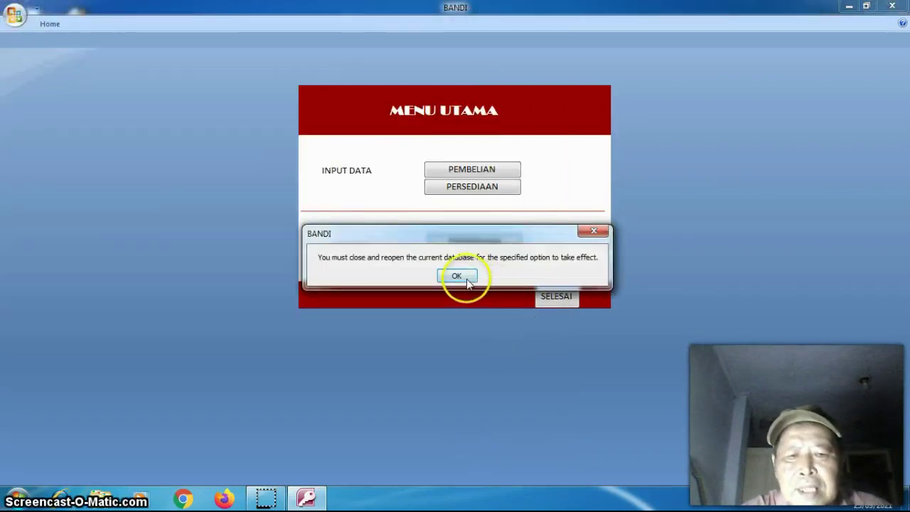
click(463, 275)
- Exit with SELESAI, reopen the database from the DATA PEMBELIAN shortcut, widen the Navigation Pane slightly and enable the blocked content
click(550, 297)
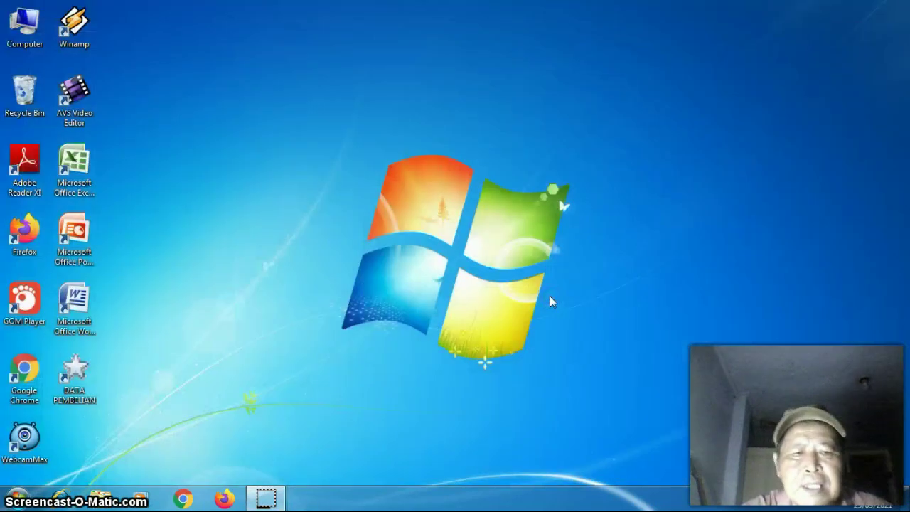
double_click(83, 382)
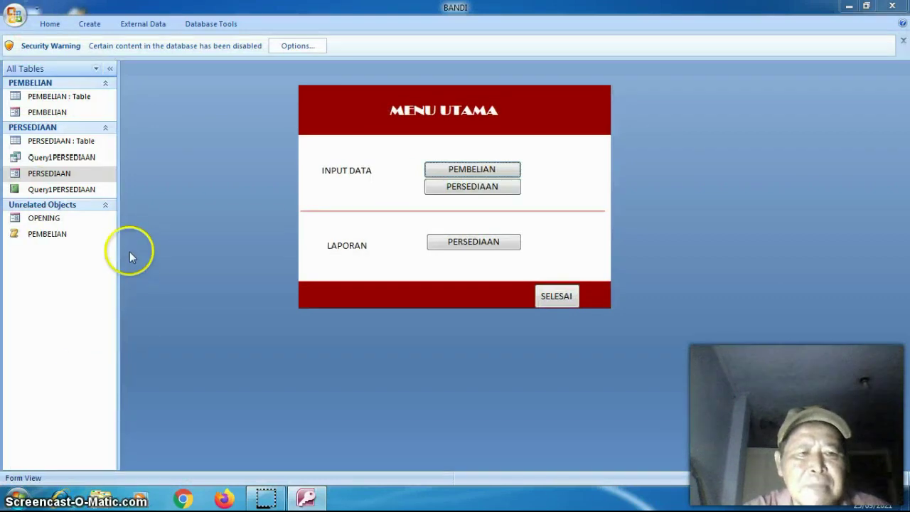
drag(118, 228, 158, 241)
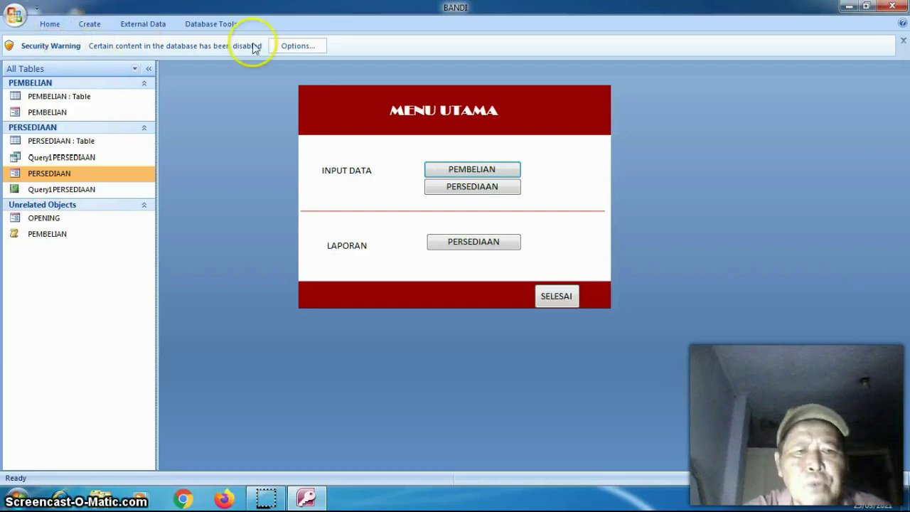
click(282, 47)
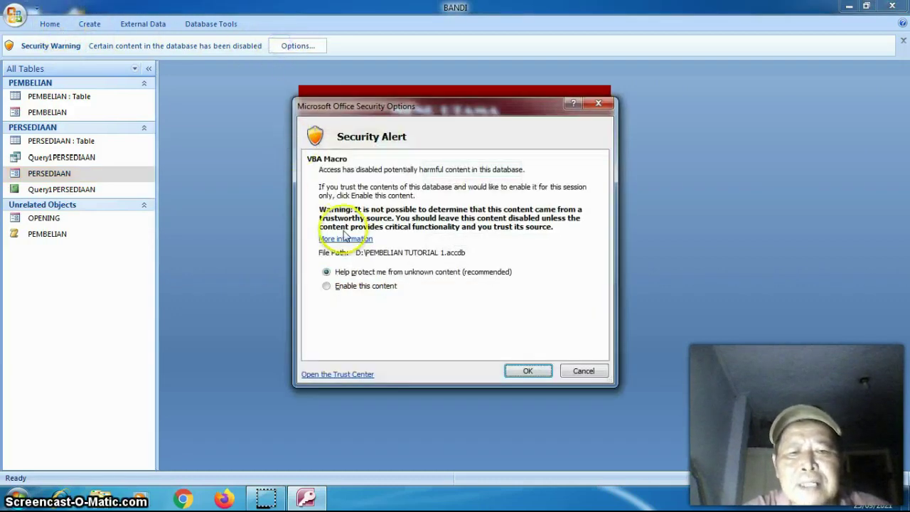
click(352, 288)
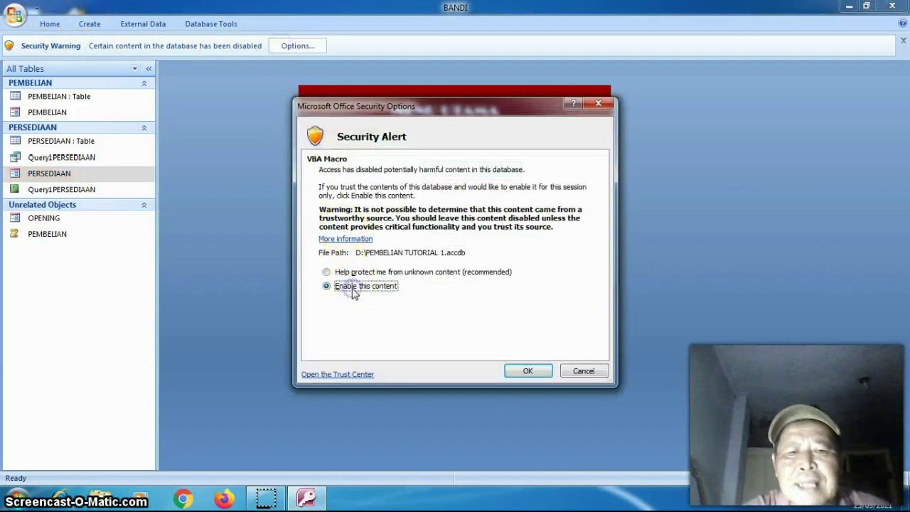
click(526, 370)
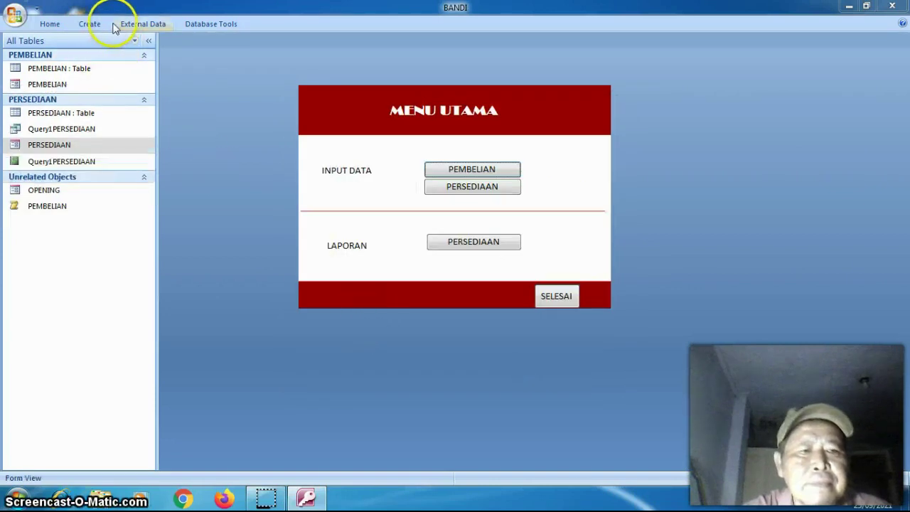
- Turn off Minimize the Ribbon to show the full ribbon, and minimize it again
click(37, 10)
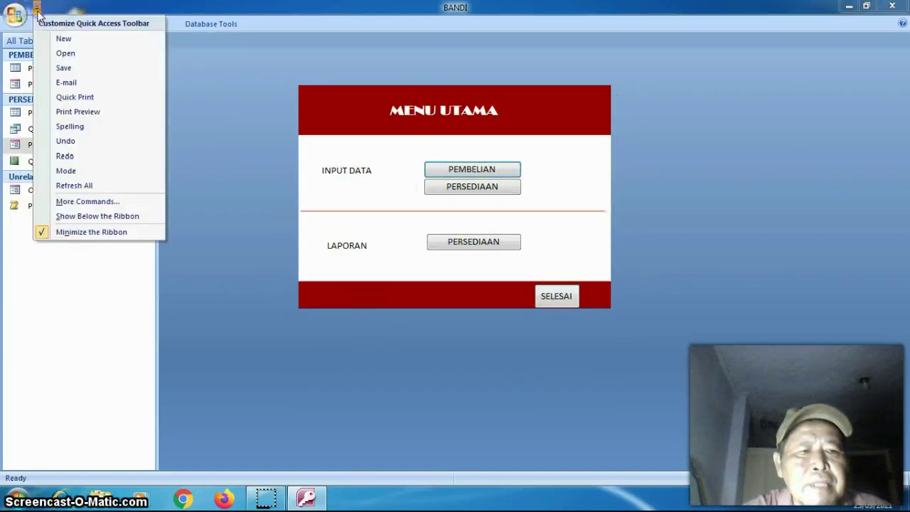
click(91, 232)
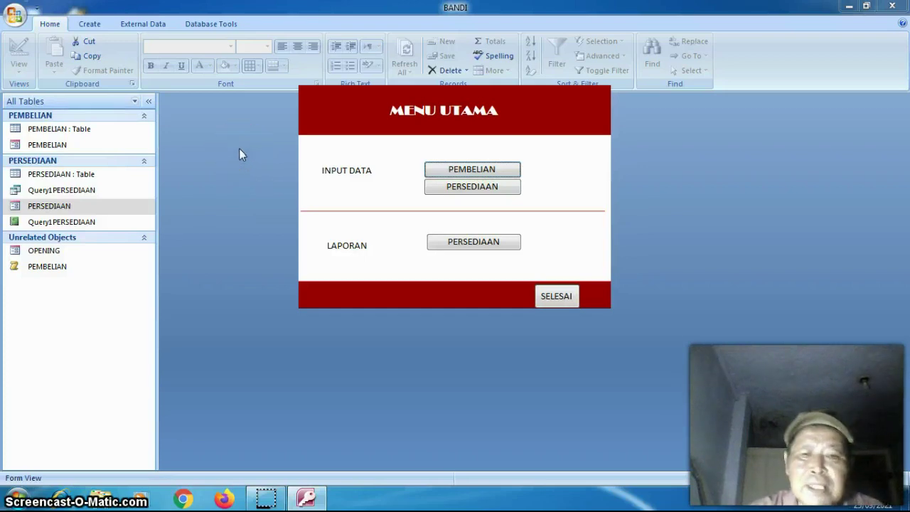
click(239, 167)
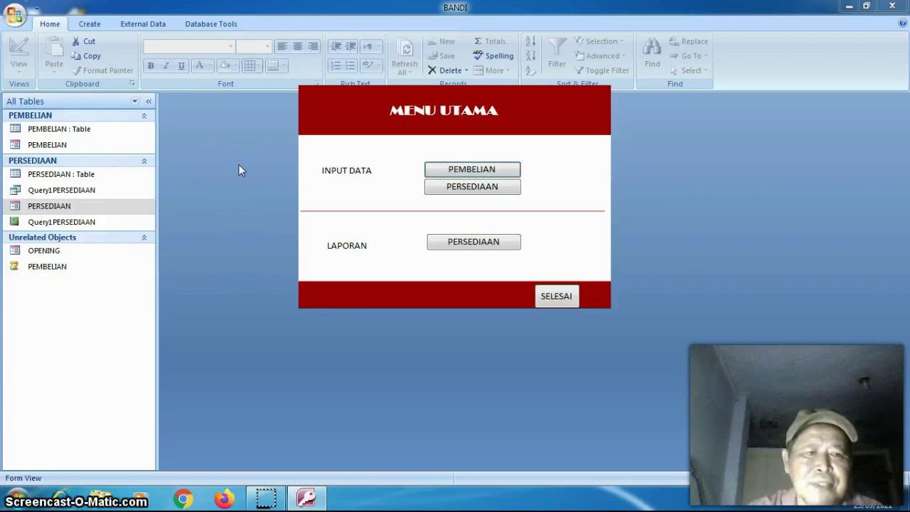
click(228, 163)
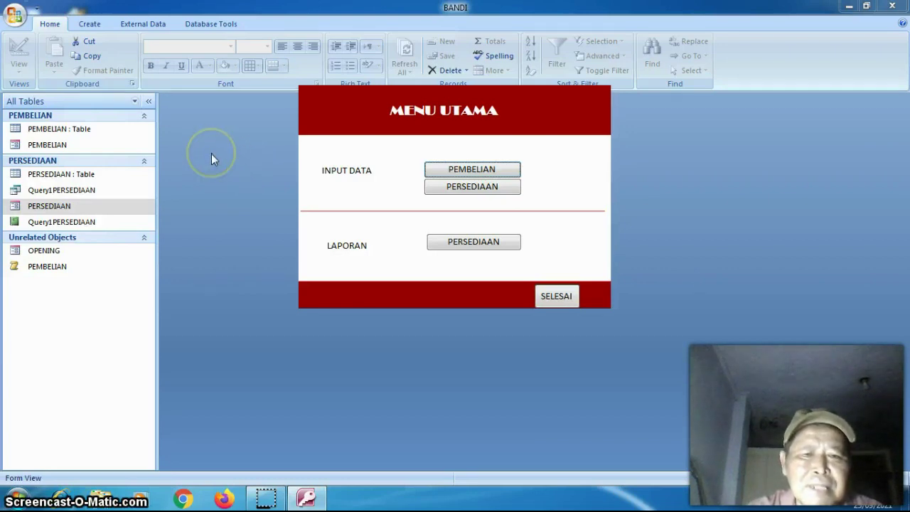
click(48, 24)
click(38, 10)
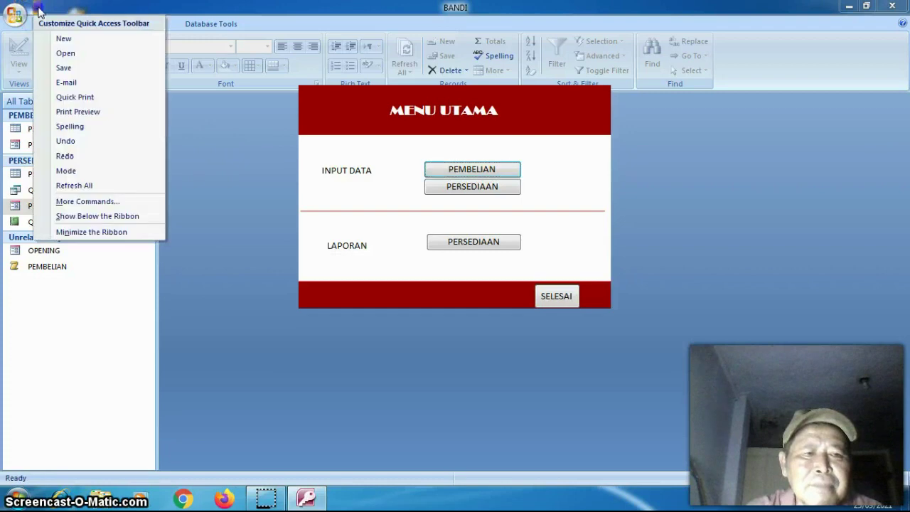
click(86, 232)
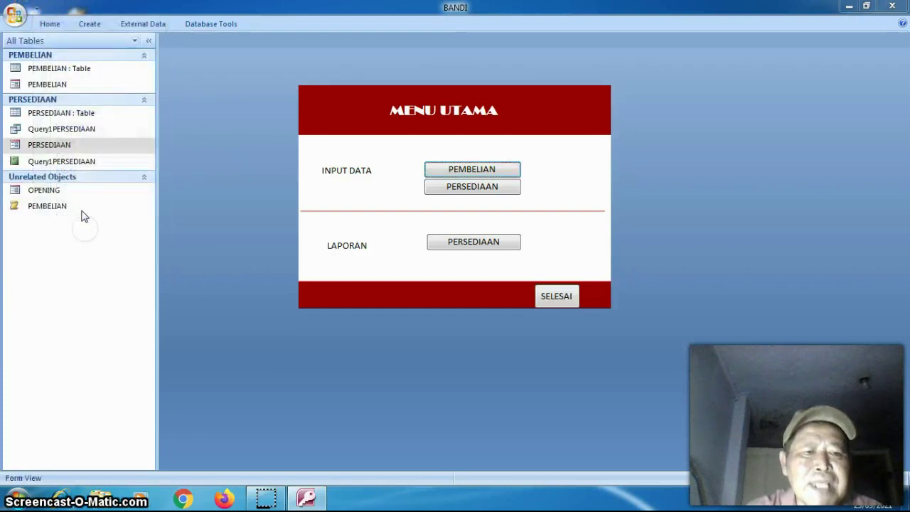
- Disable Display Status Bar, Display Navigation Pane and Allow Full Menus in the current database options and accept the reopen notice
click(37, 9)
click(87, 203)
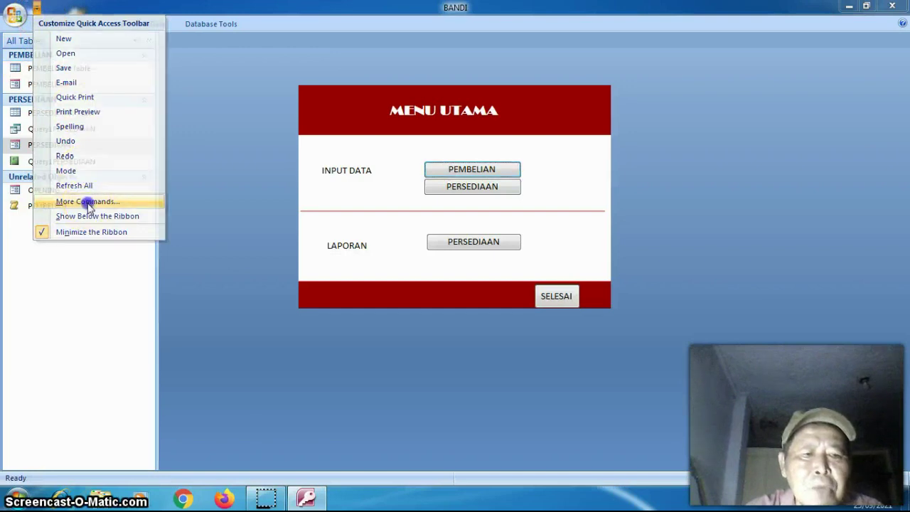
click(76, 55)
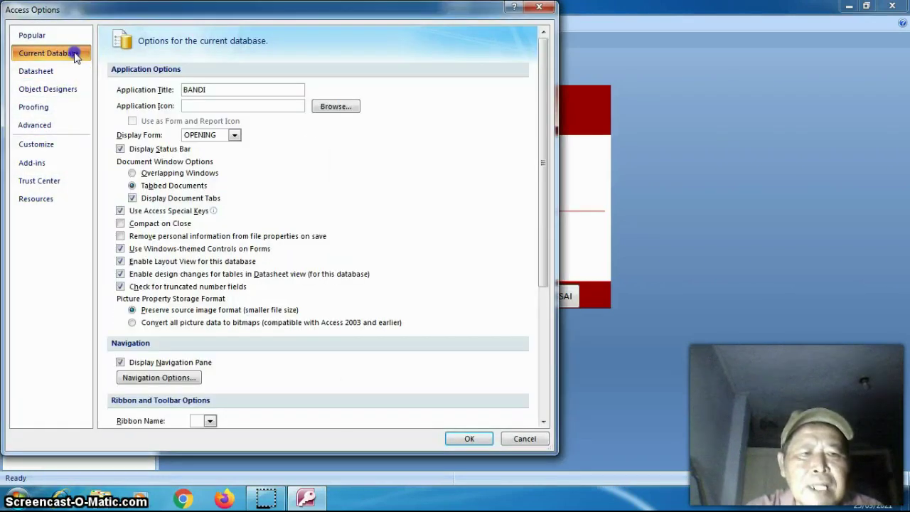
click(131, 151)
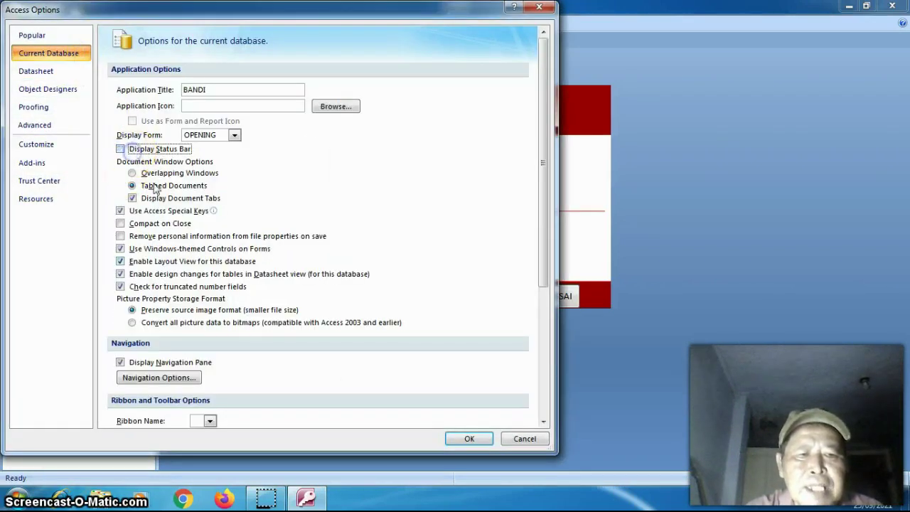
click(544, 423)
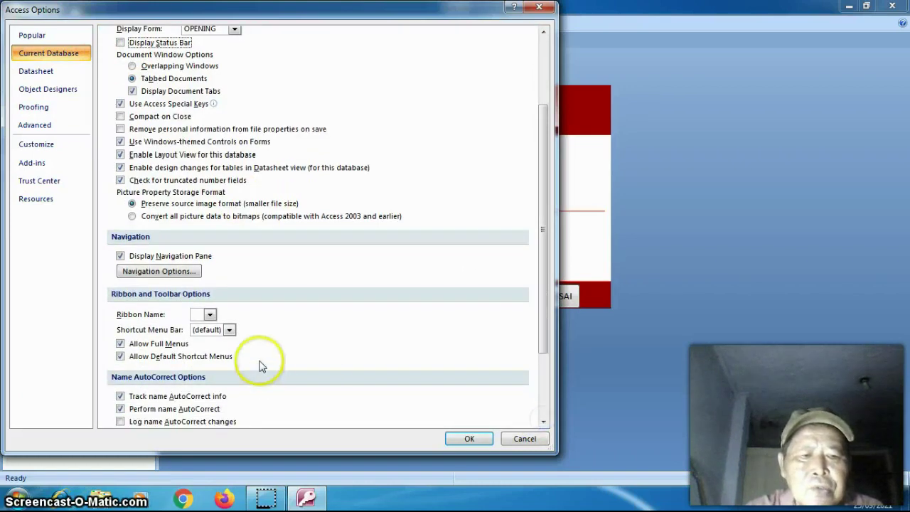
click(169, 256)
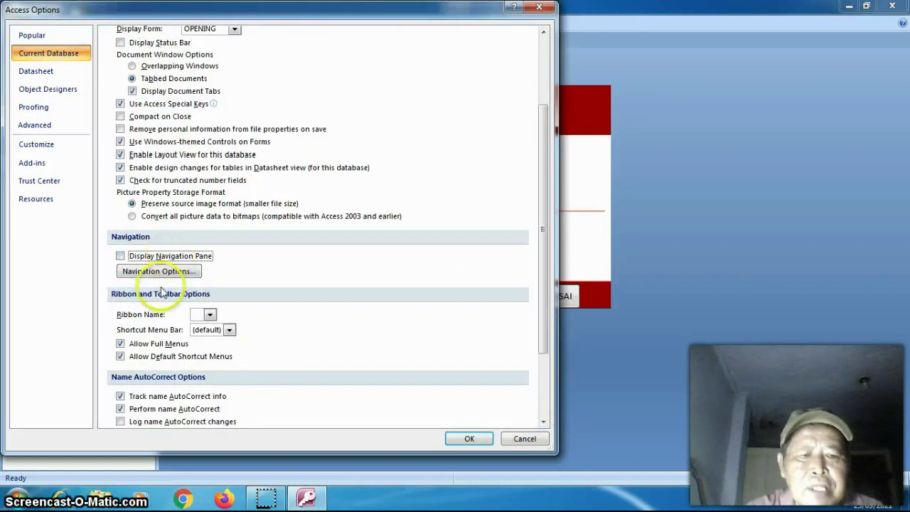
click(151, 344)
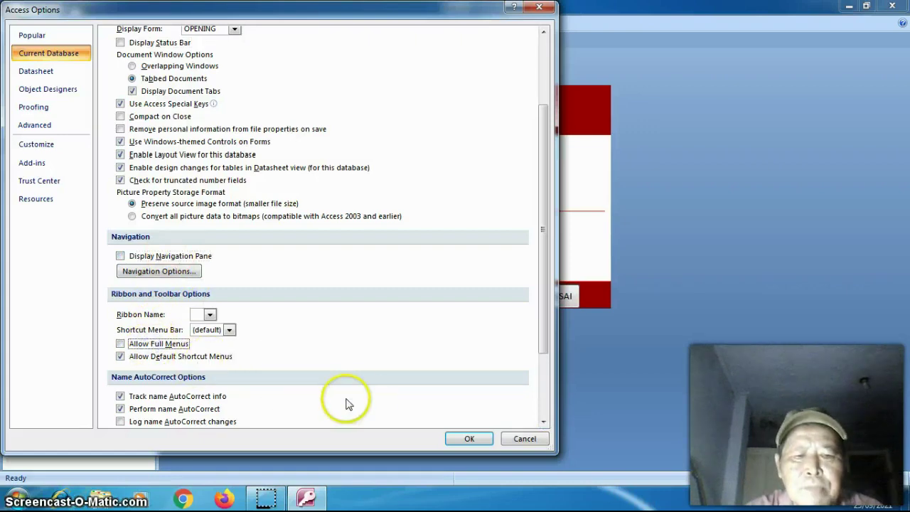
click(463, 438)
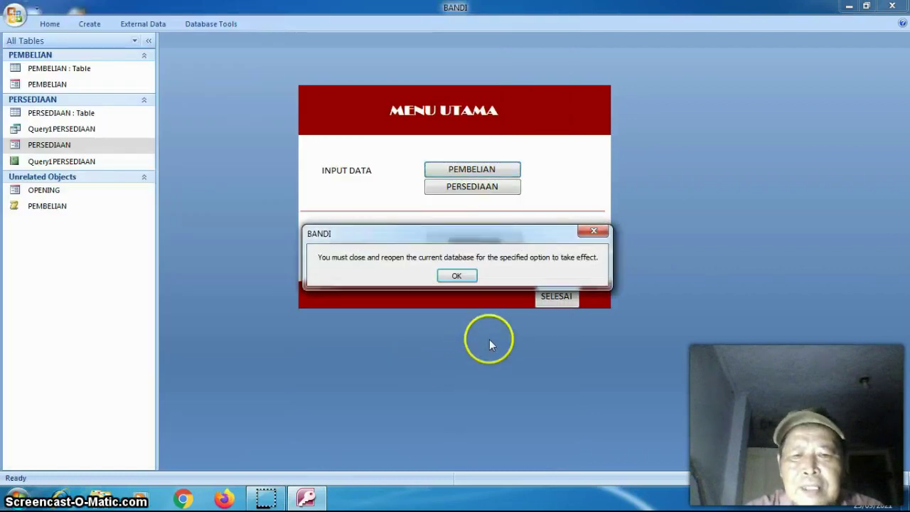
click(459, 275)
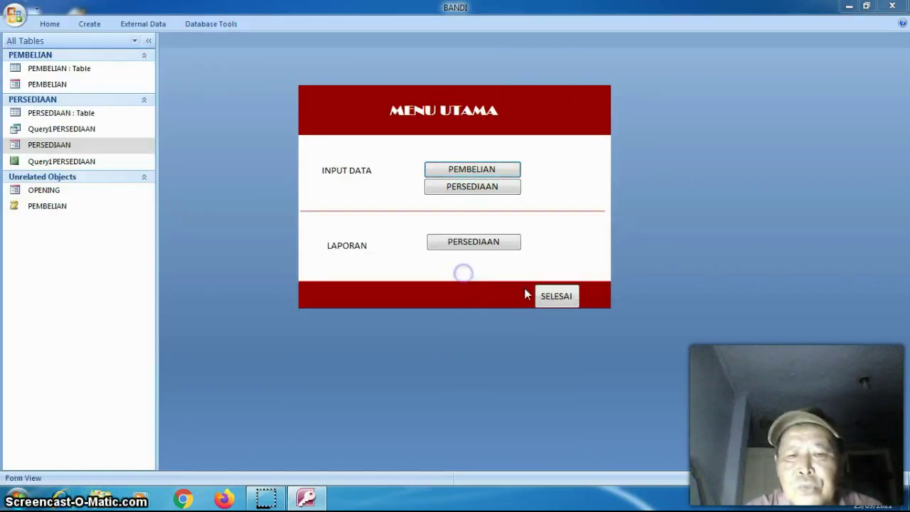
- Exit with SELESAI, reopen the database from the DATA PEMBELIAN desktop shortcut and enable the blocked content
click(552, 295)
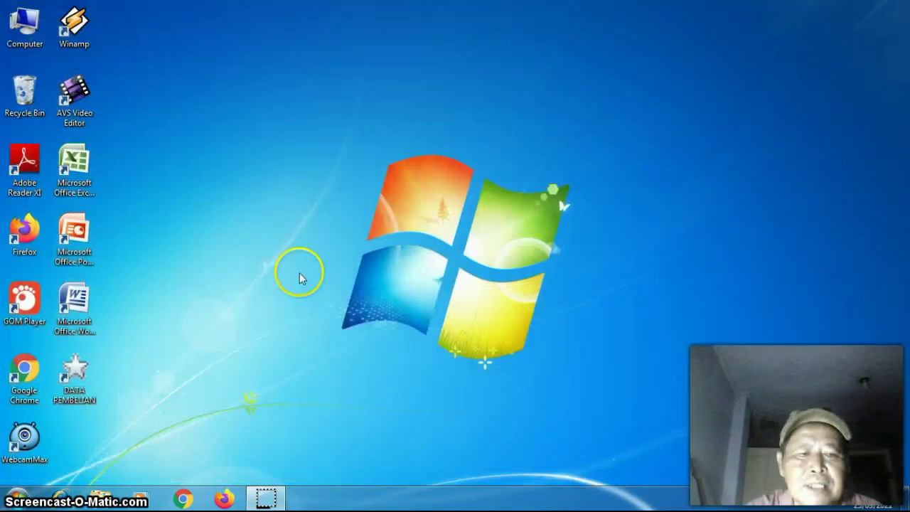
double_click(74, 386)
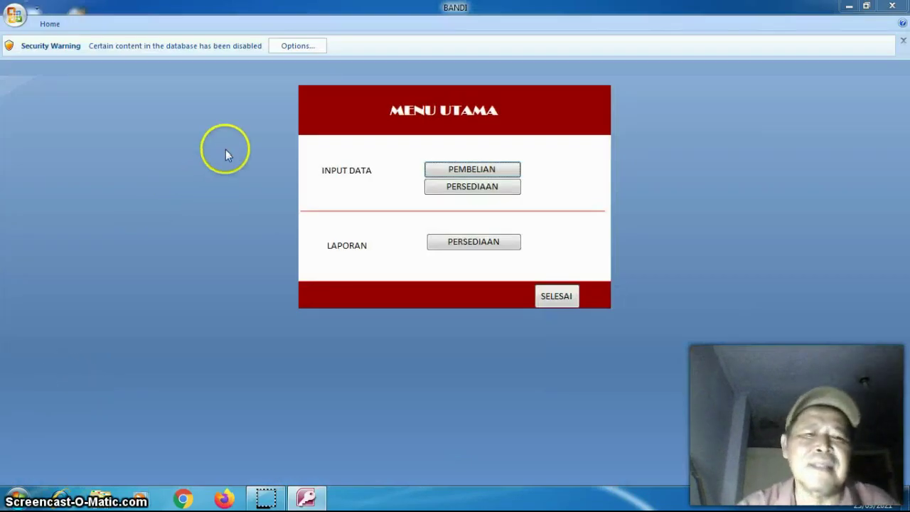
click(287, 48)
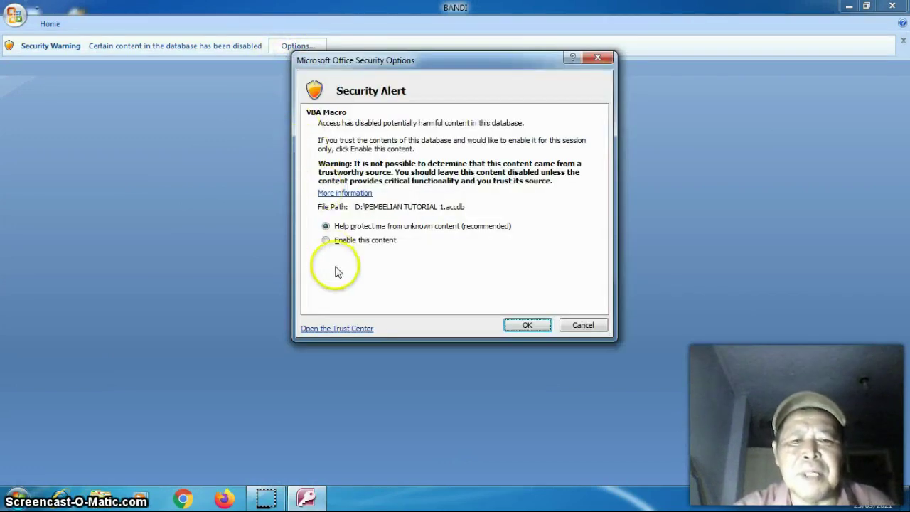
click(349, 244)
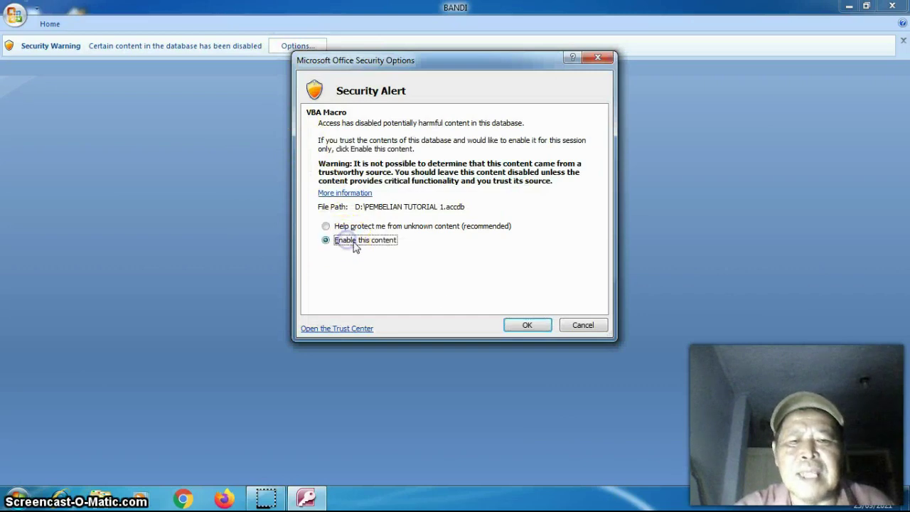
click(520, 325)
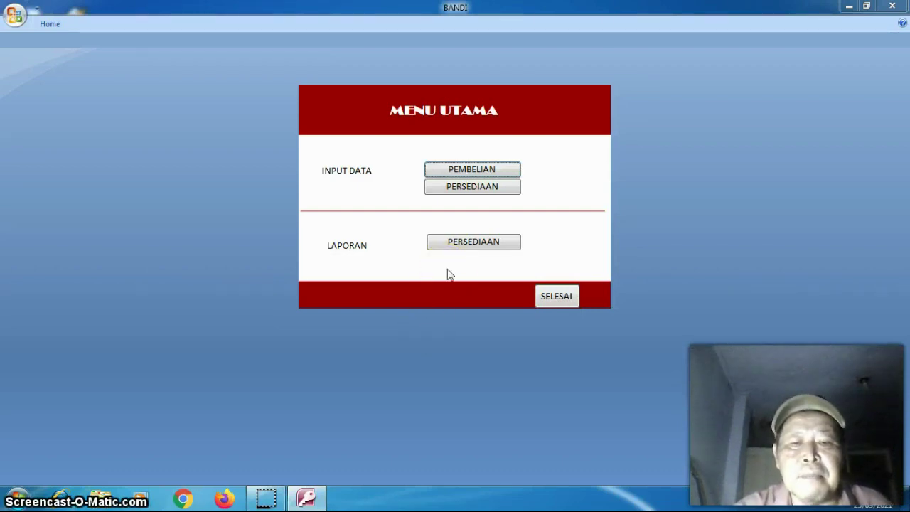
- Open the PERSEDIAAN report from MENU UTAMA, check its JUMLAH amounts and close it
click(464, 249)
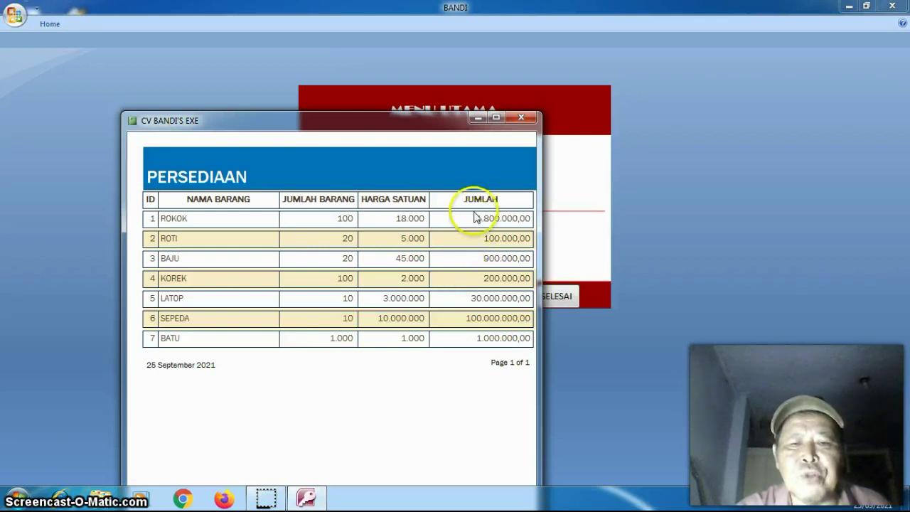
click(478, 218)
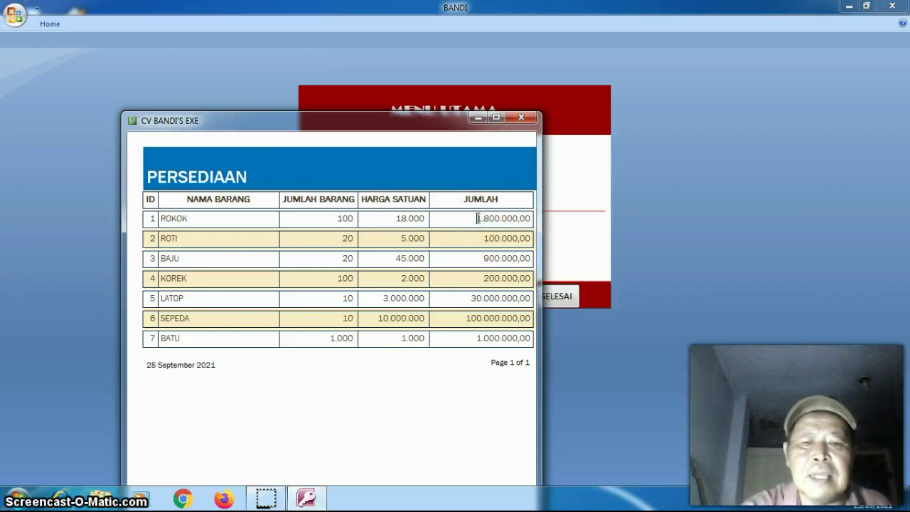
click(479, 238)
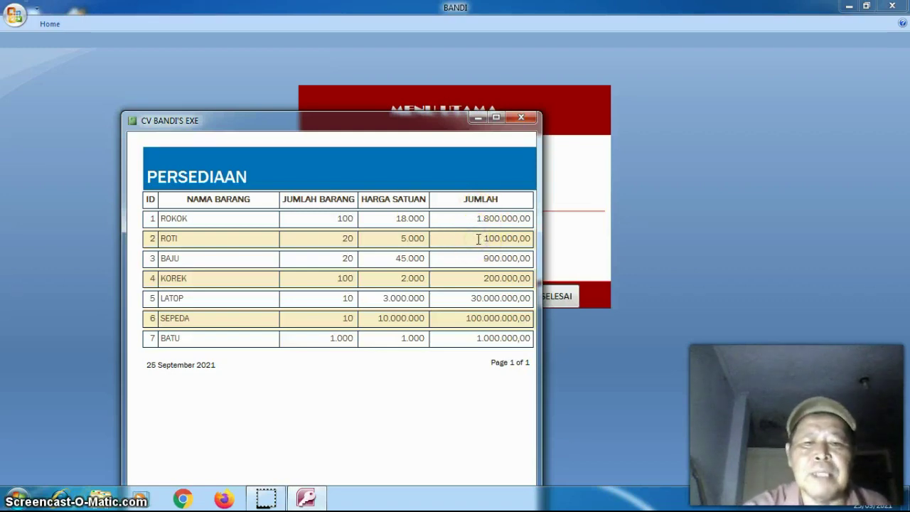
click(521, 119)
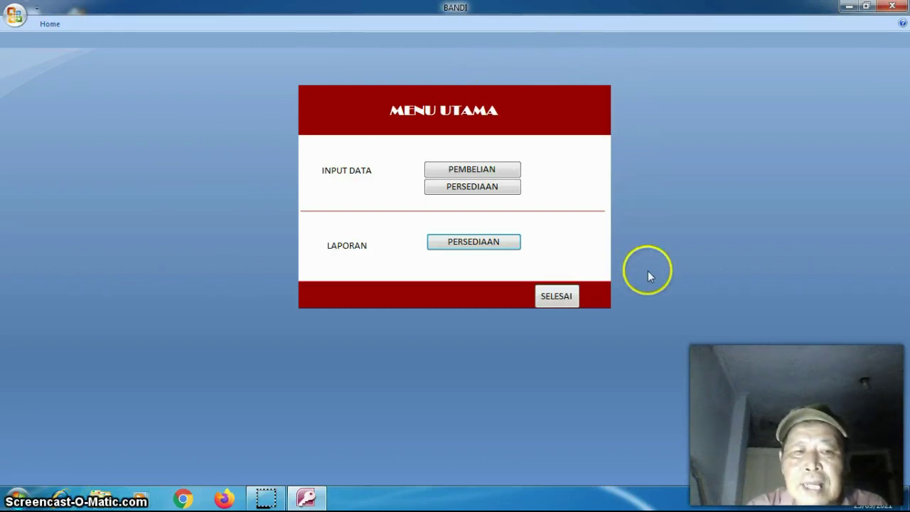
- Quit the application through SELESAI, launch it again from the DATA PEMBELIAN shortcut and enable its disabled content
click(563, 301)
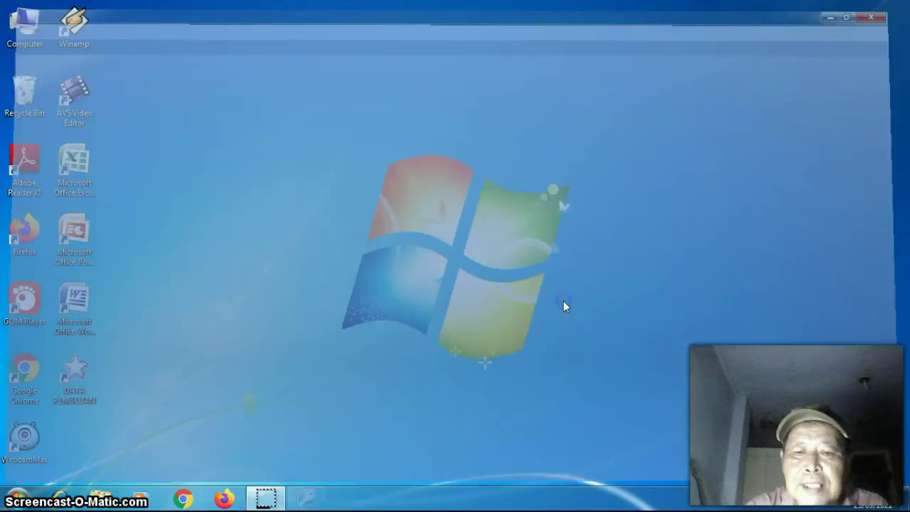
double_click(78, 376)
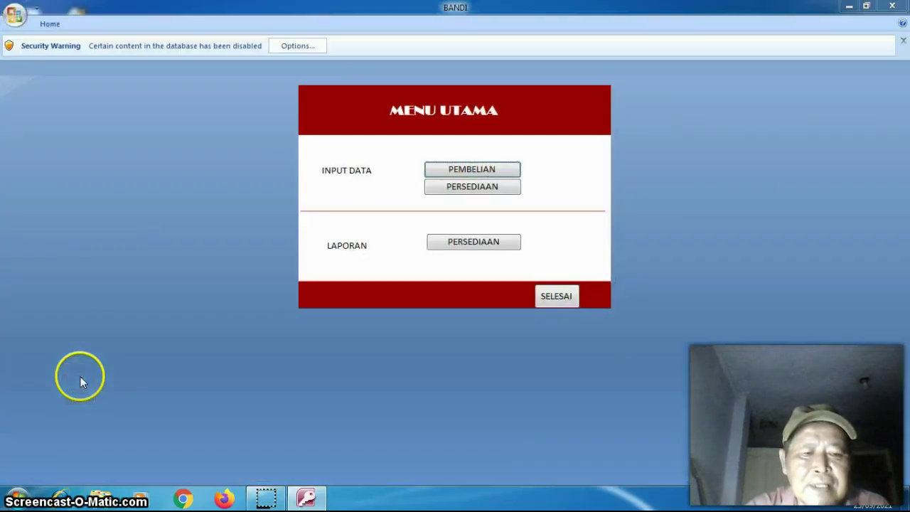
click(285, 47)
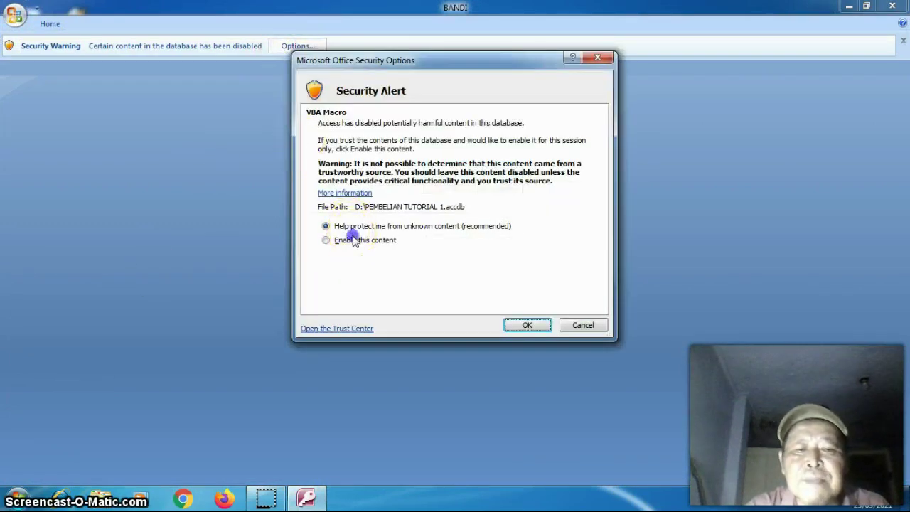
click(353, 241)
click(526, 326)
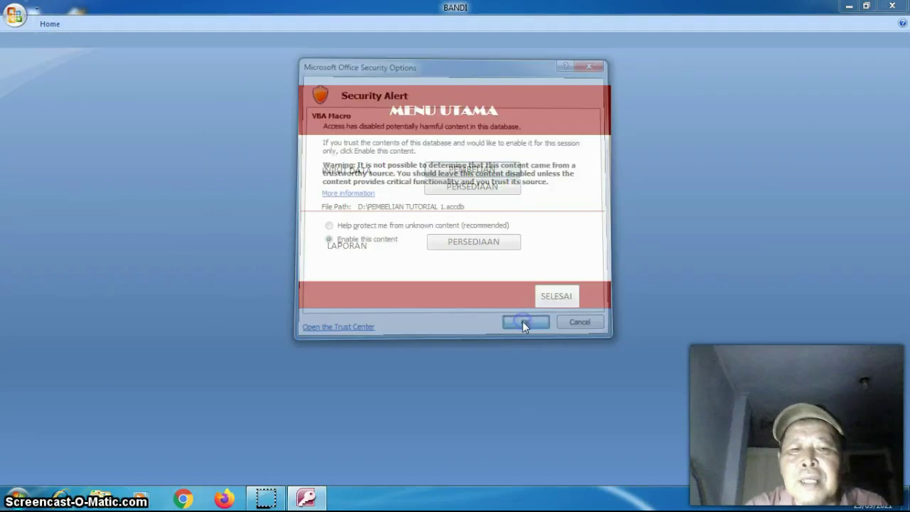